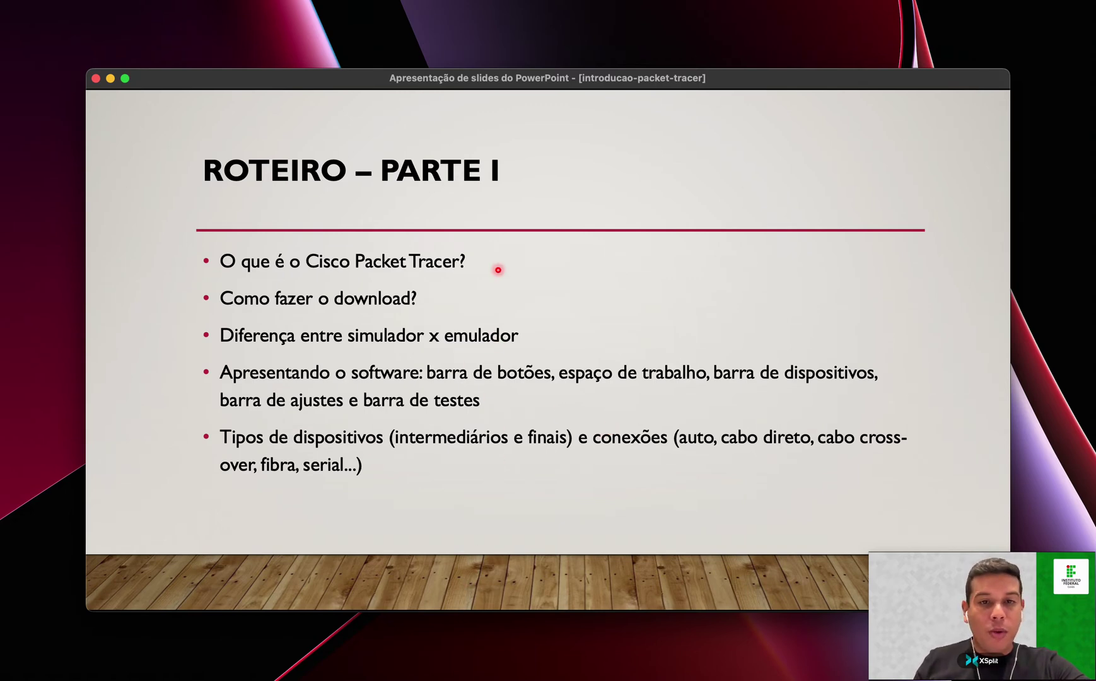
Drag the roadmap slideshow off screen and launch Safari from the Dock.
drag(480, 78, 1095, 121)
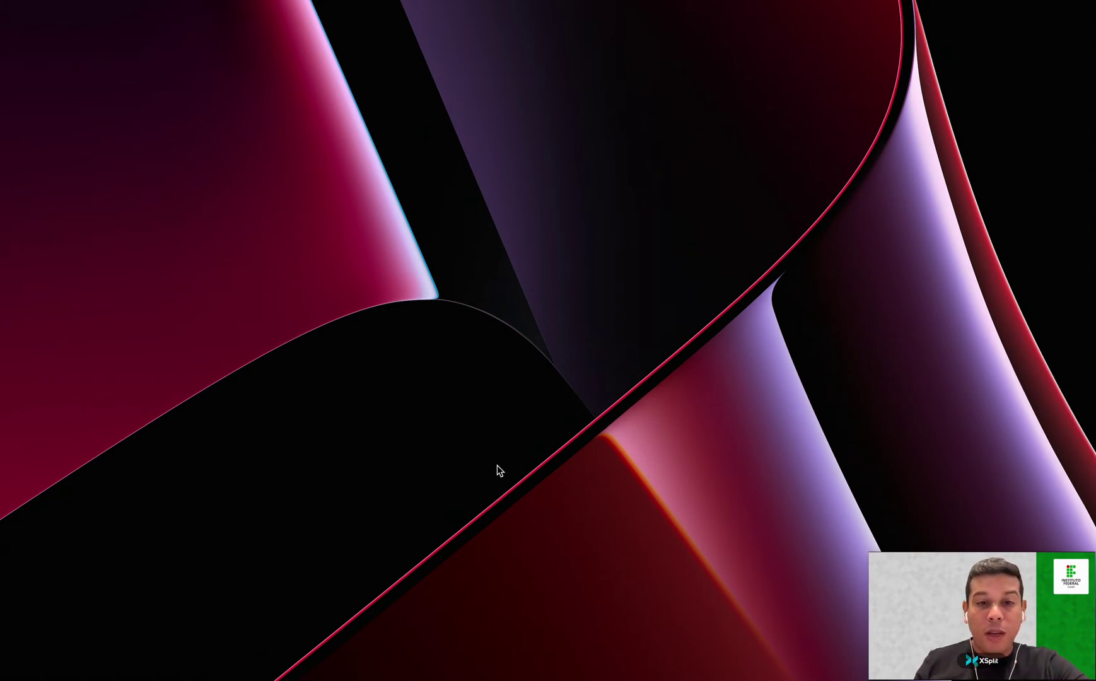
mouse_move(419, 668)
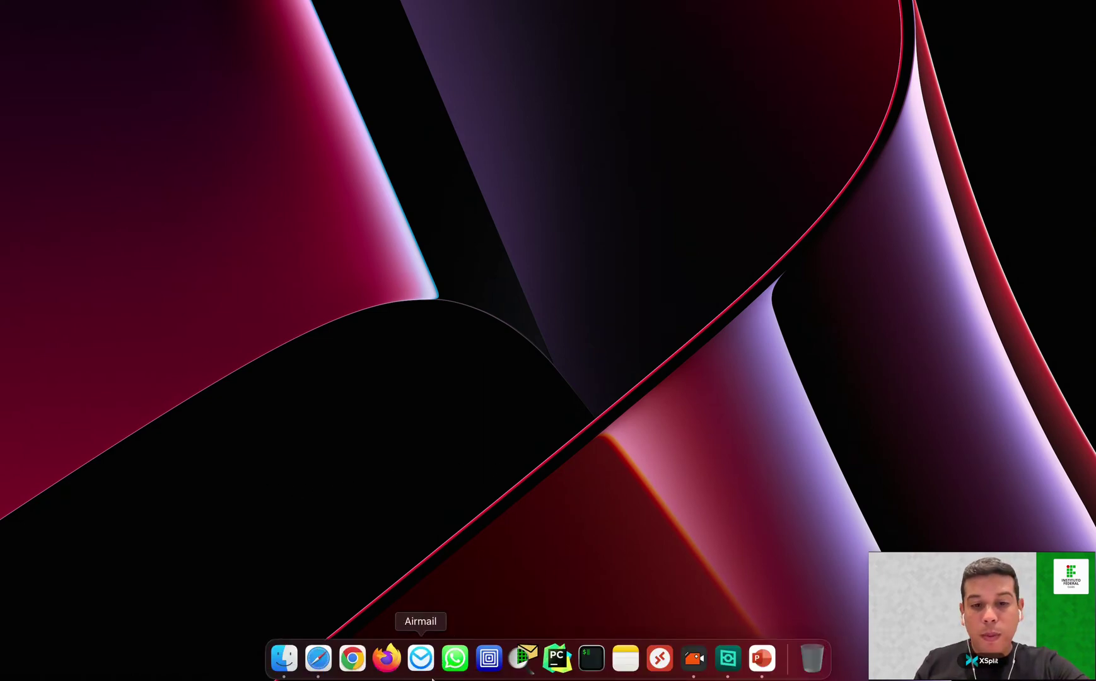
click(326, 668)
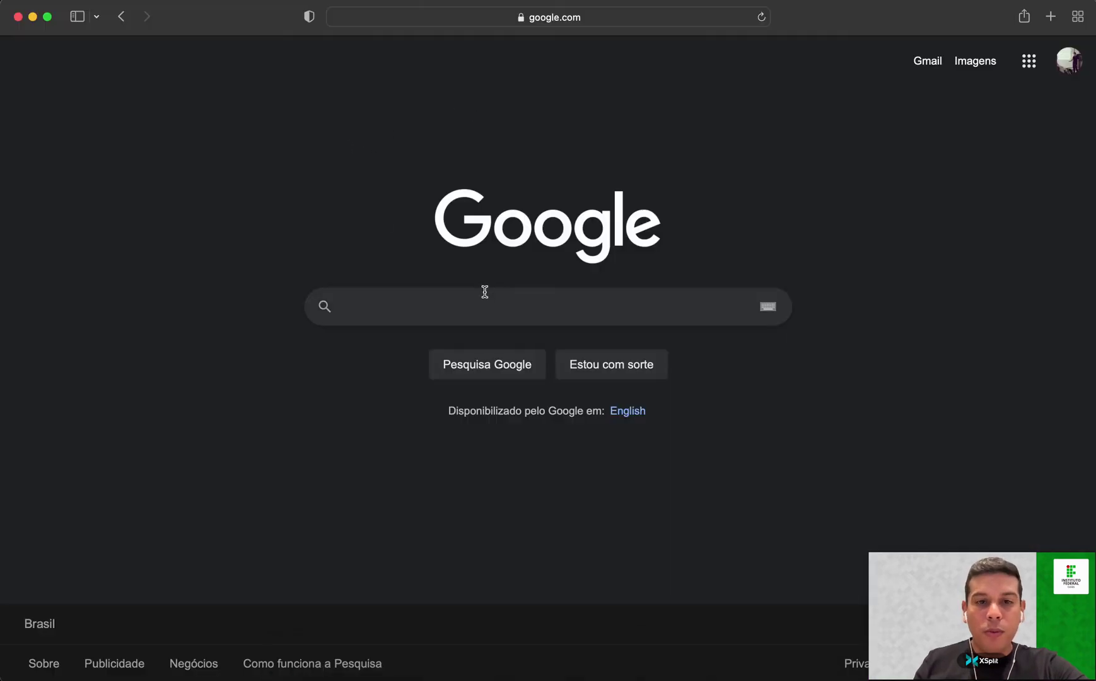
Search Google for 'netacad'.
click(484, 305)
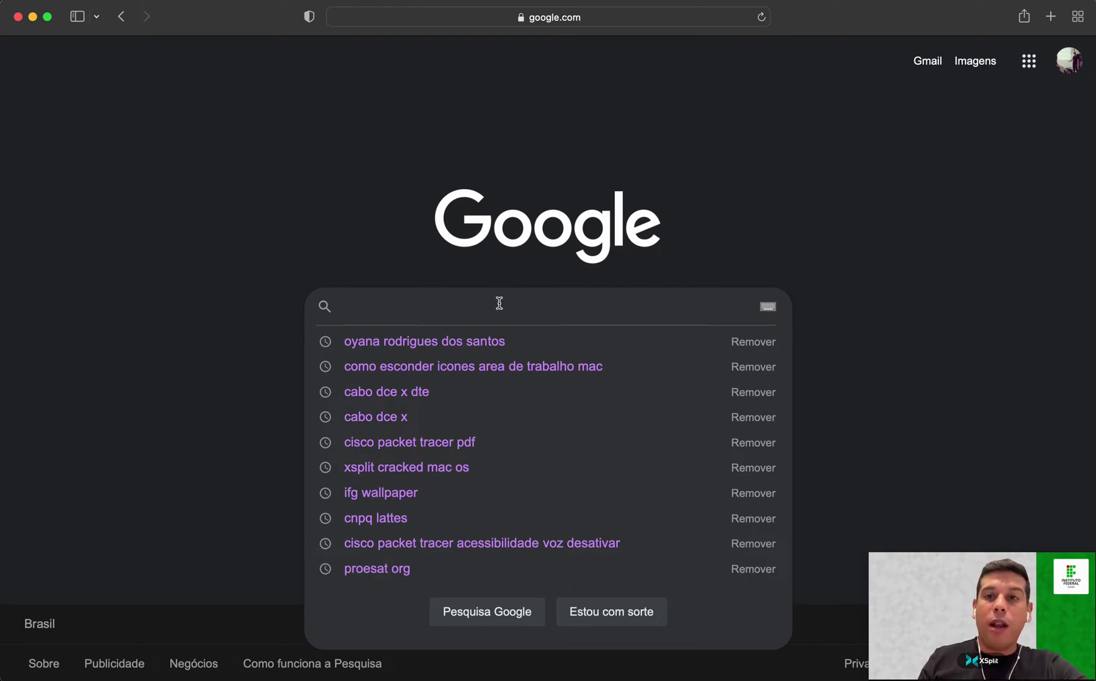
text(ne)
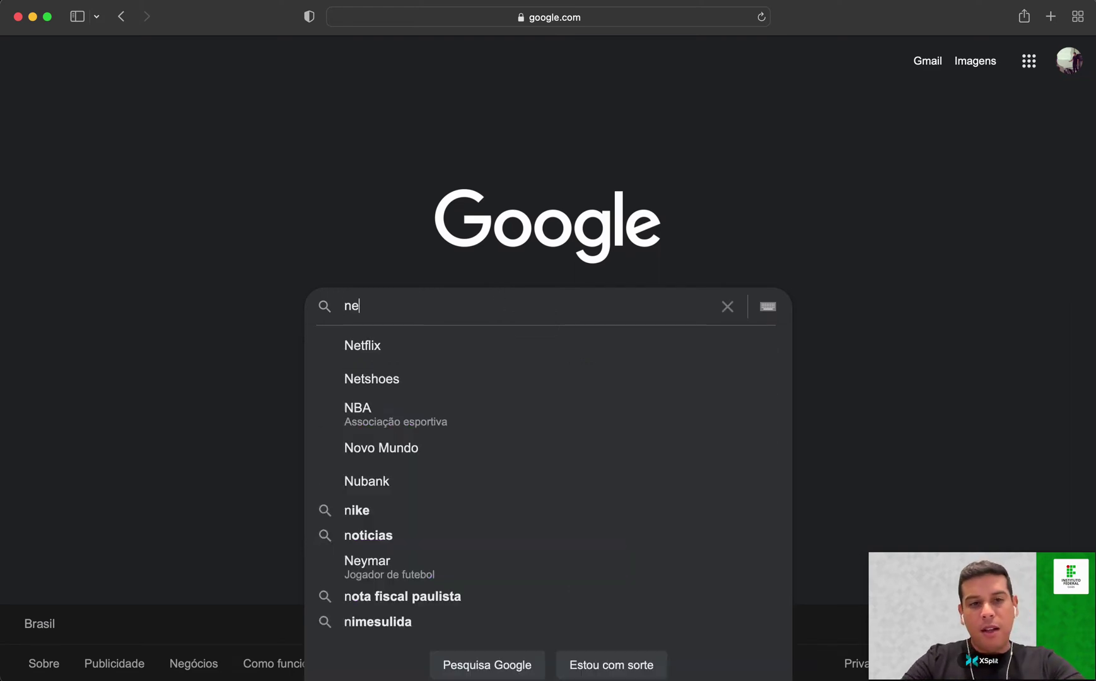
text(tacad)
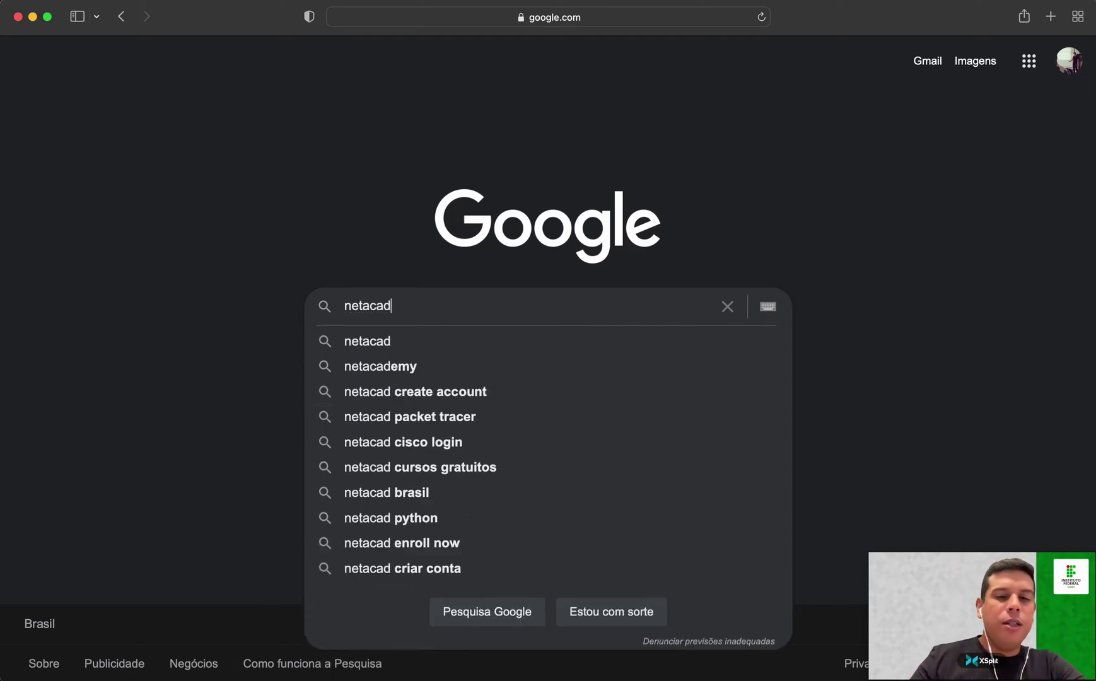
key(Return)
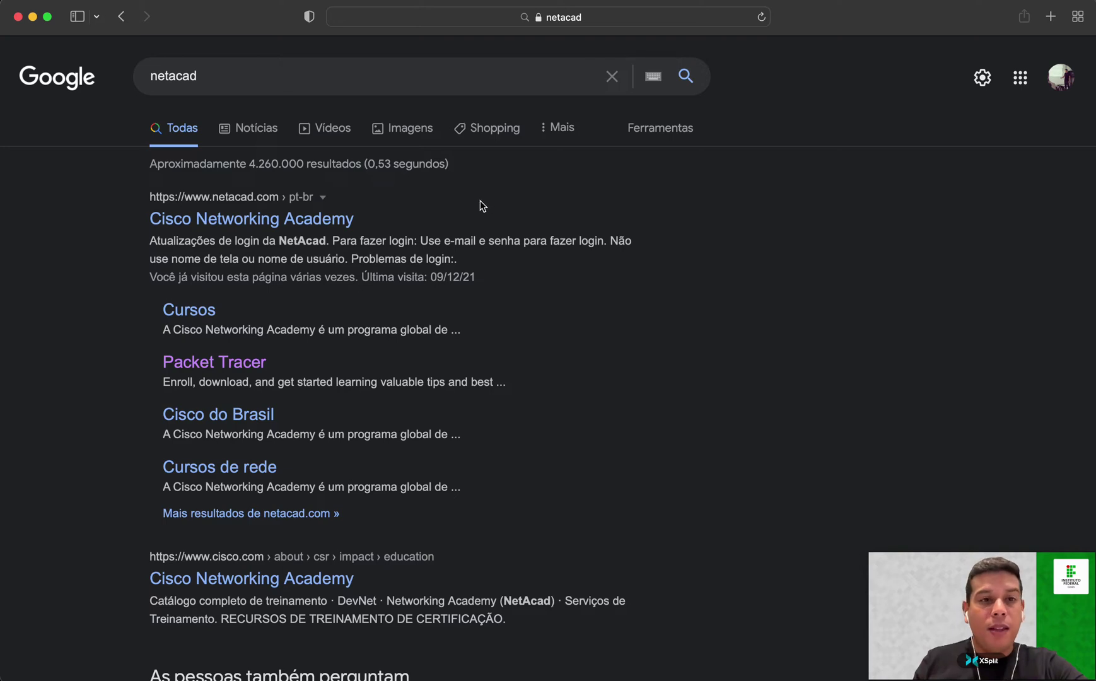
Show the netacad search suggestions, then dismiss them to leave the results visible.
click(230, 81)
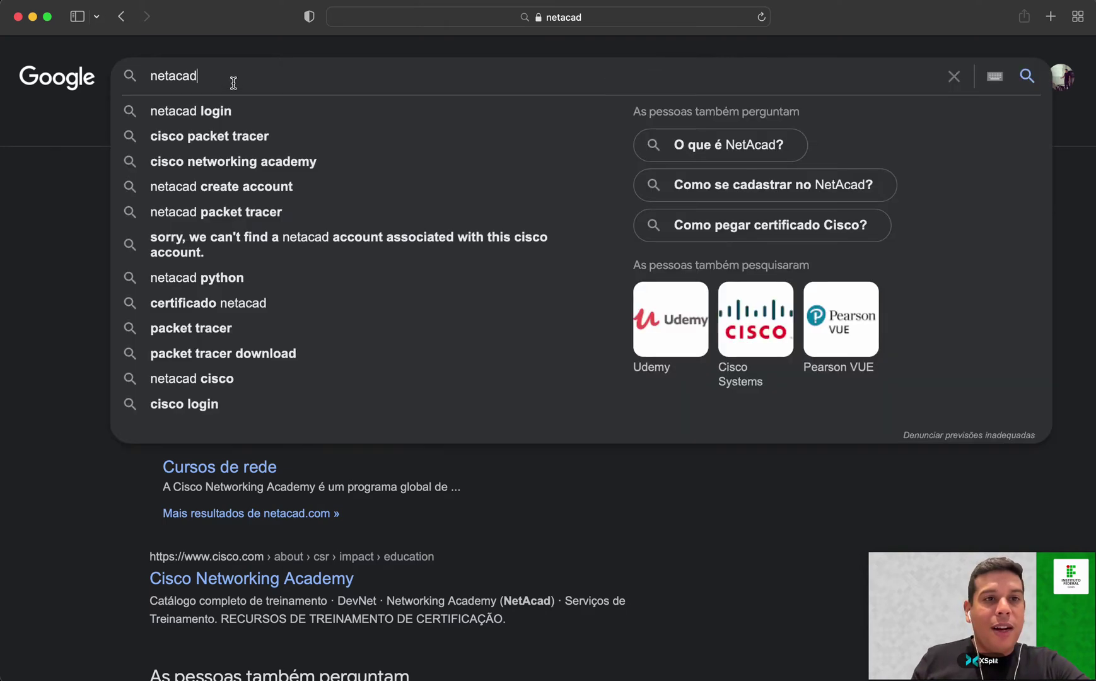
click(550, 513)
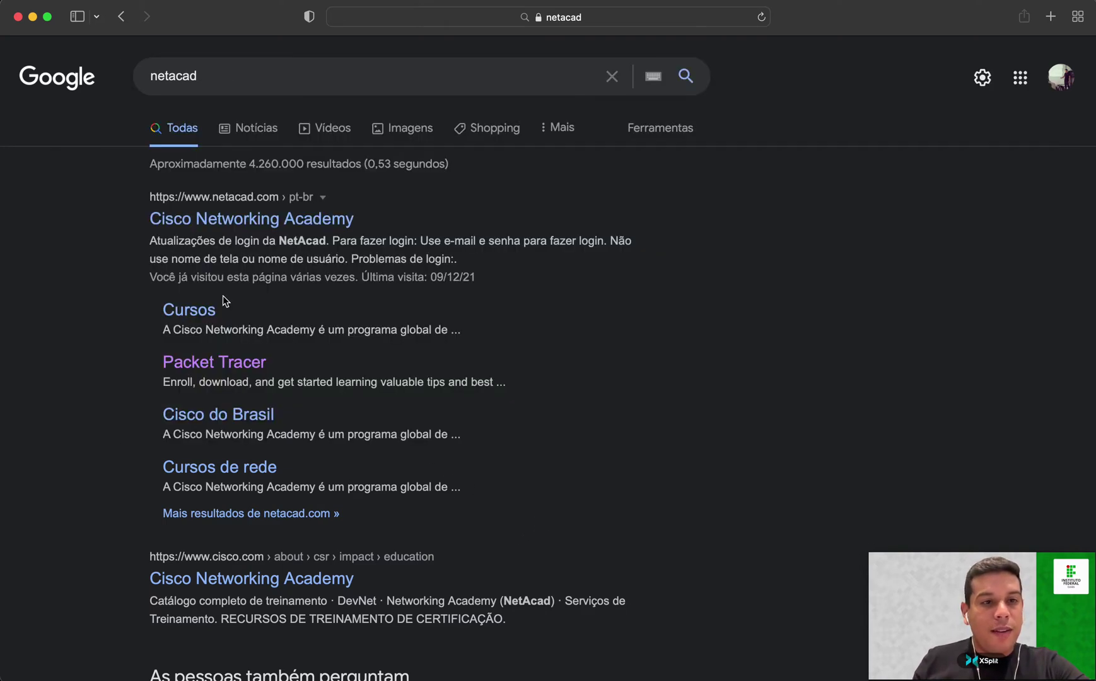
Open the Cisco Networking Academy site, close the cookie notice, and choose Entrar > Entrar.
click(225, 221)
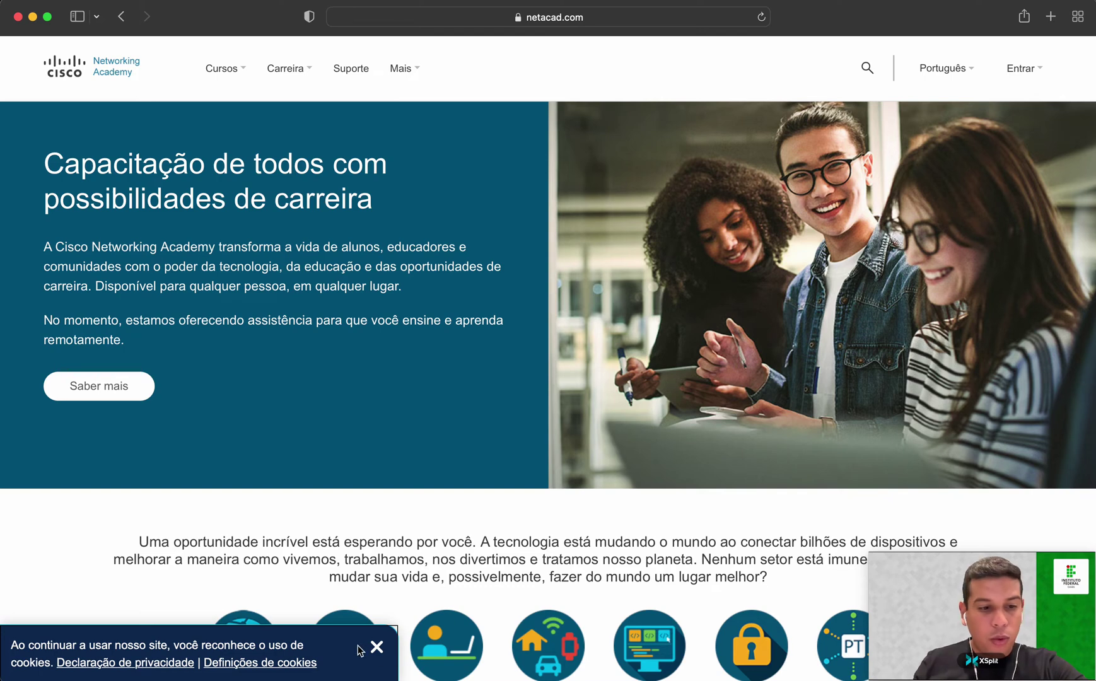
click(377, 646)
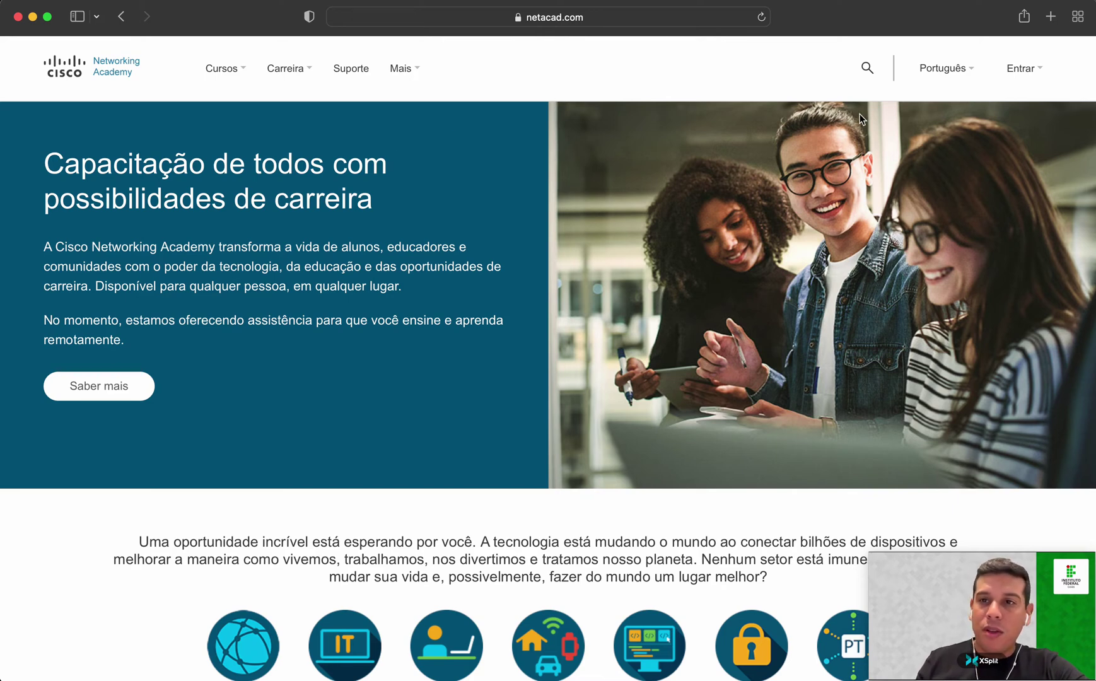
click(1017, 71)
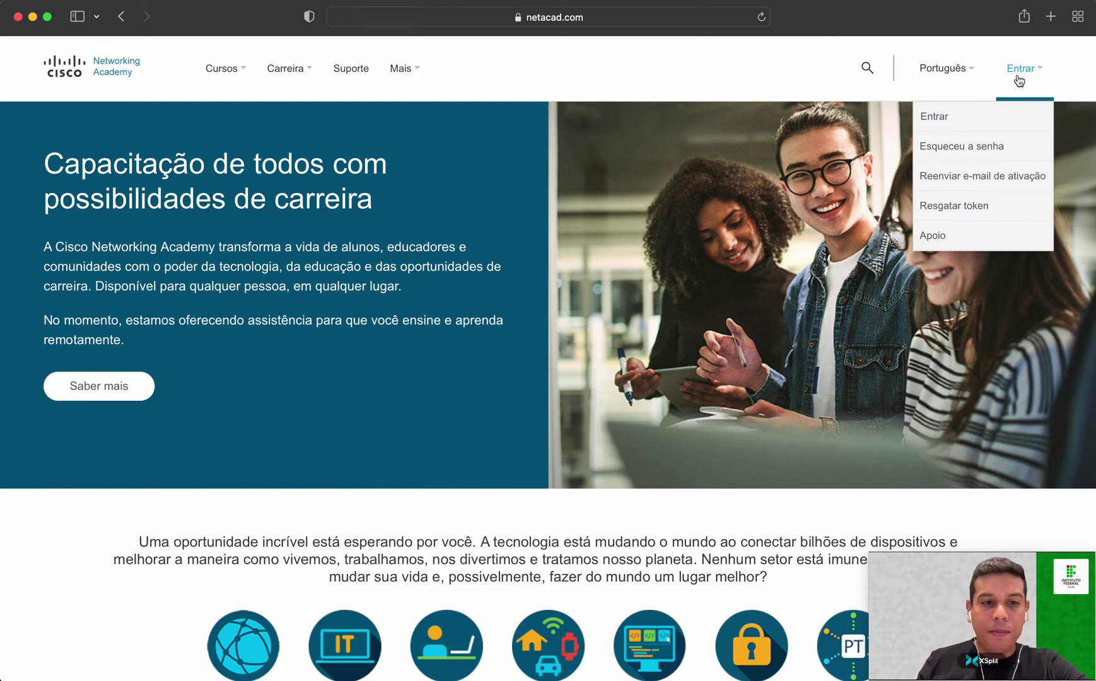
click(995, 126)
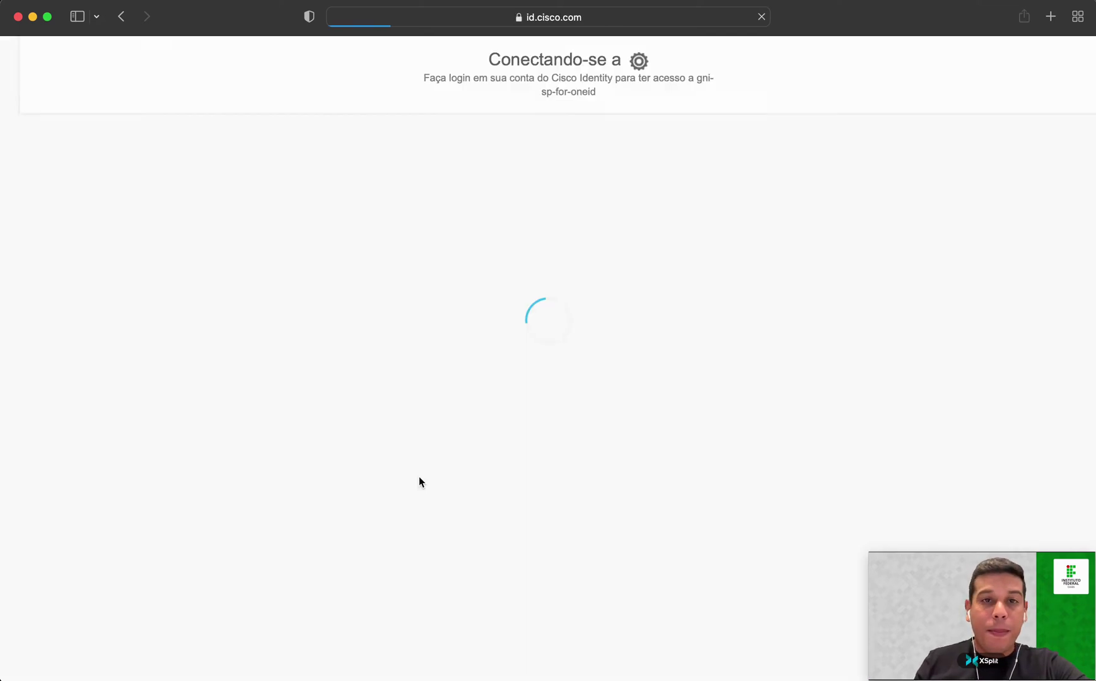
Look through the Registrar-se sign-up form, then return to the sign-in page.
click(822, 471)
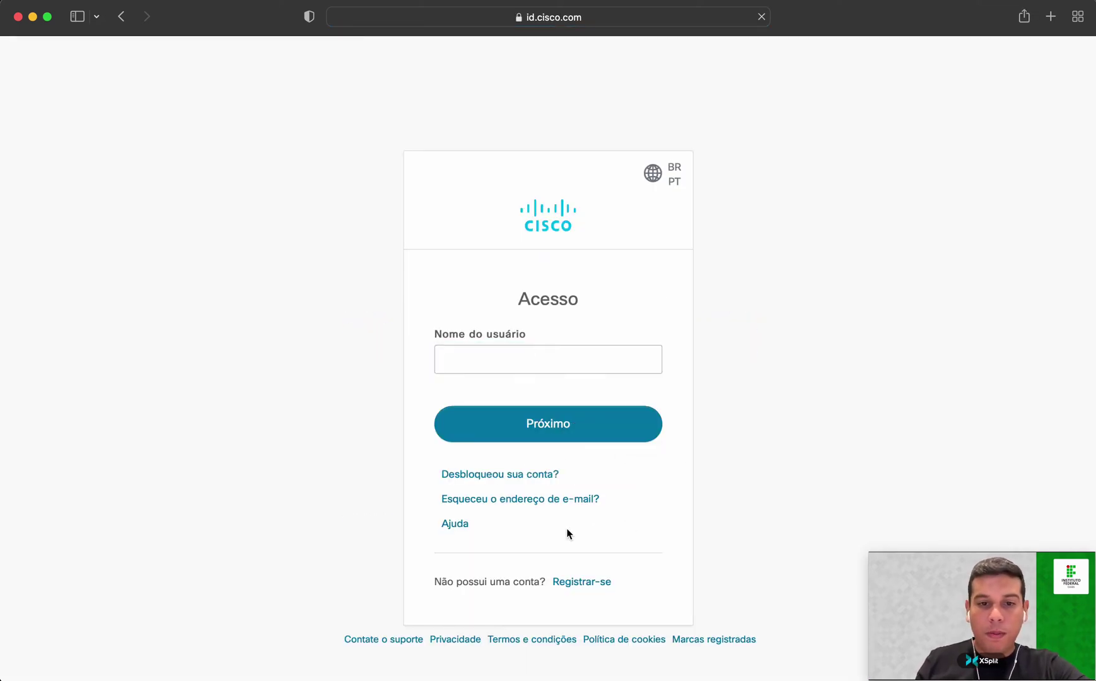
click(583, 588)
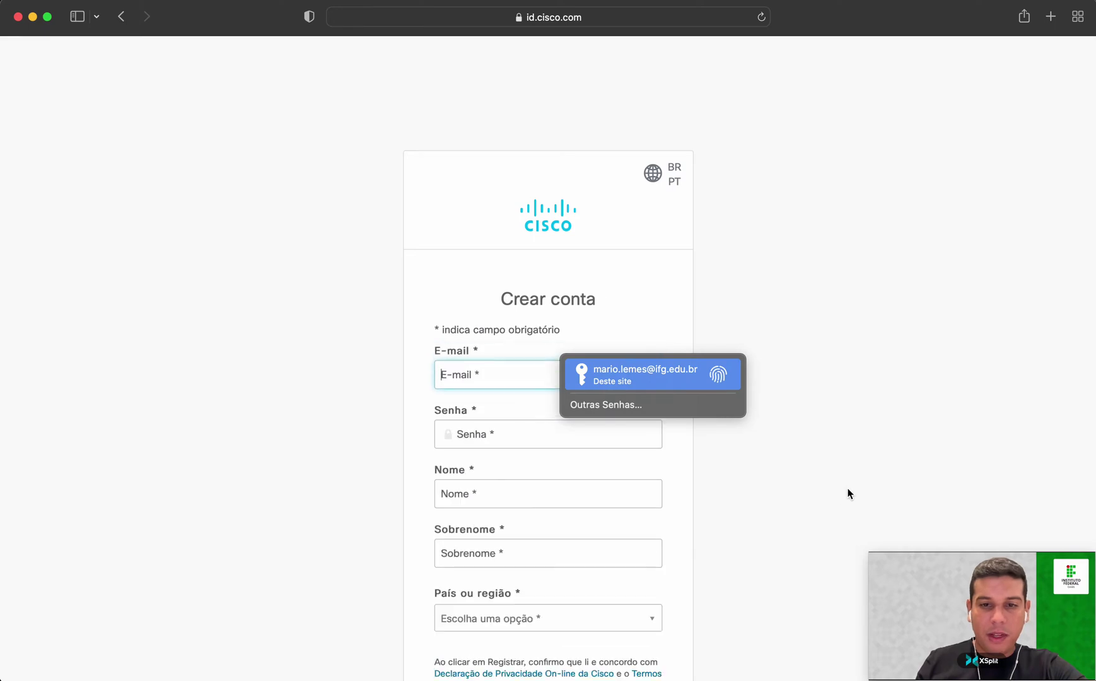
scroll(851, 445, down, 2)
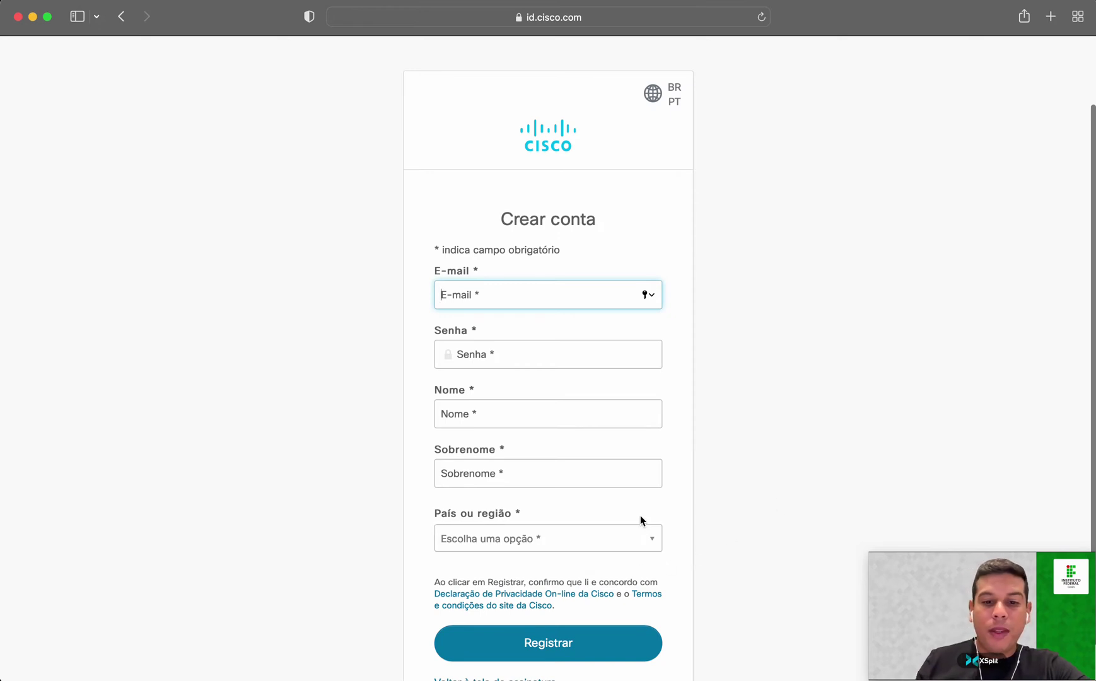
scroll(669, 498, down, 1)
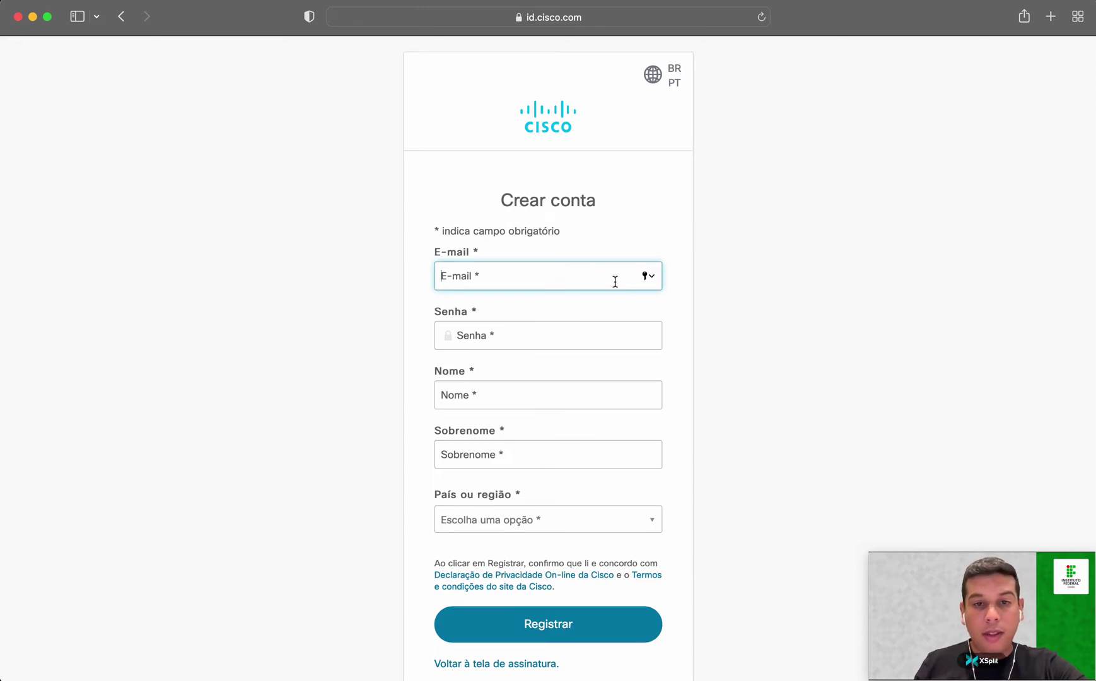
scroll(569, 620, down, 1)
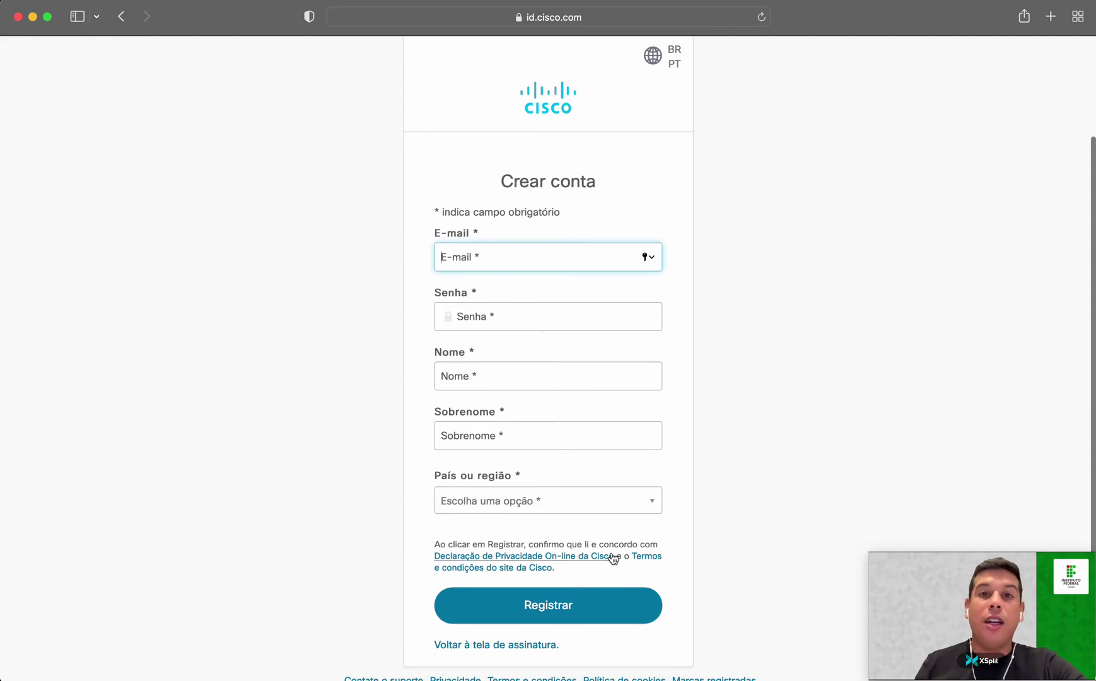
click(506, 646)
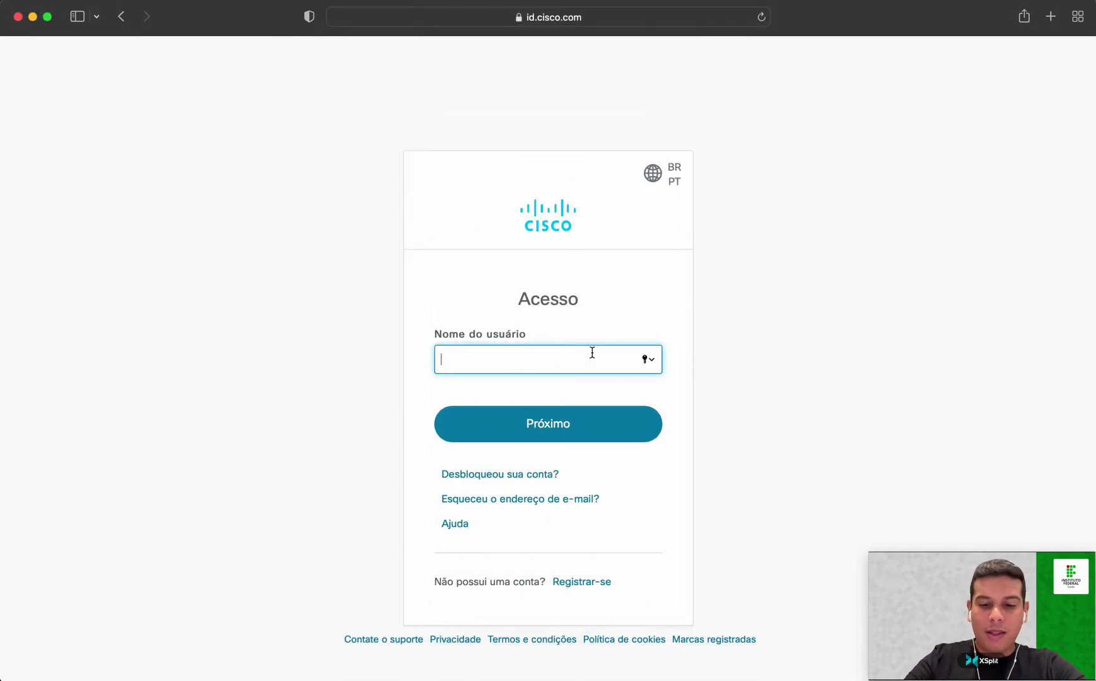
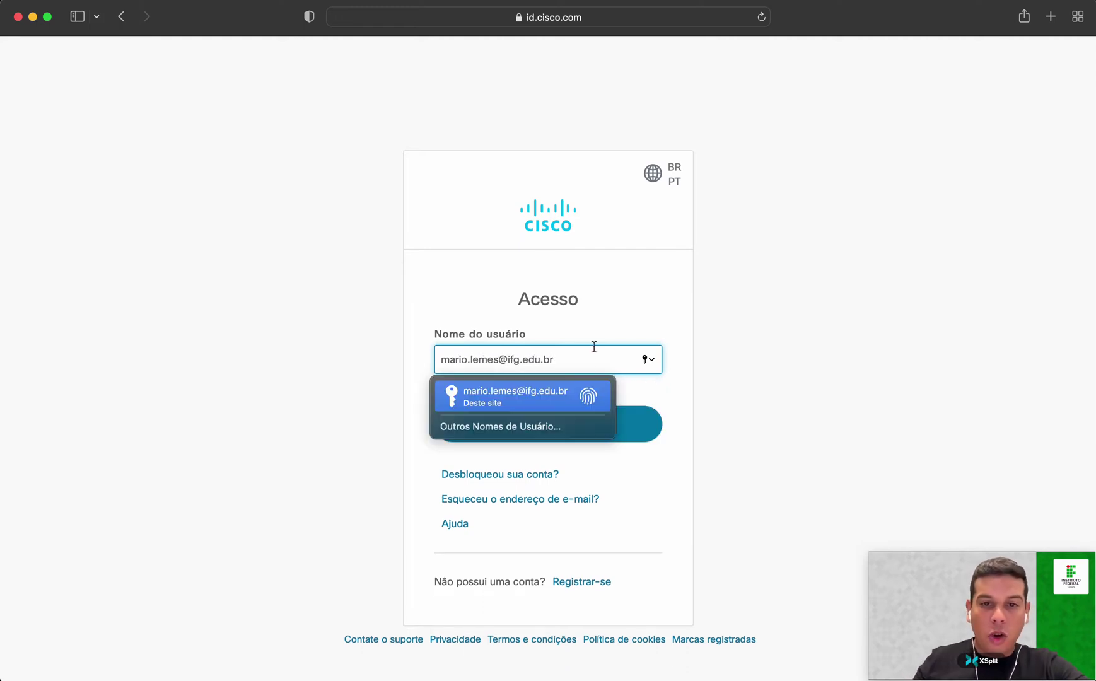
Enter the account e-mail as username, continue, and fill in the saved Keychain password.
click(671, 433)
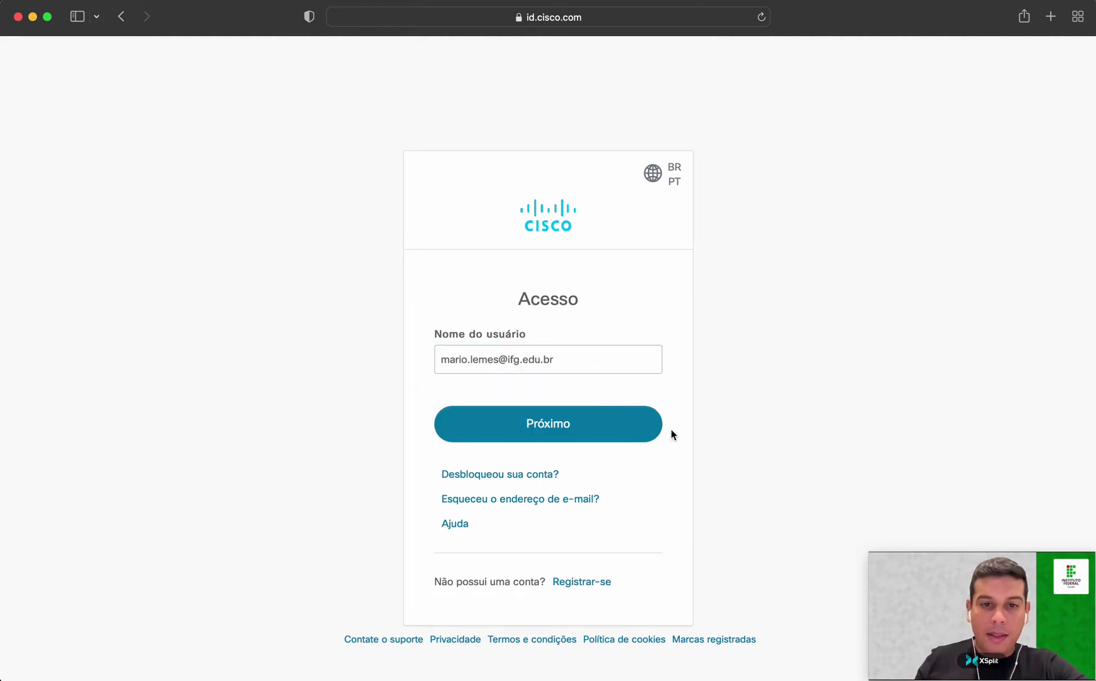
click(595, 423)
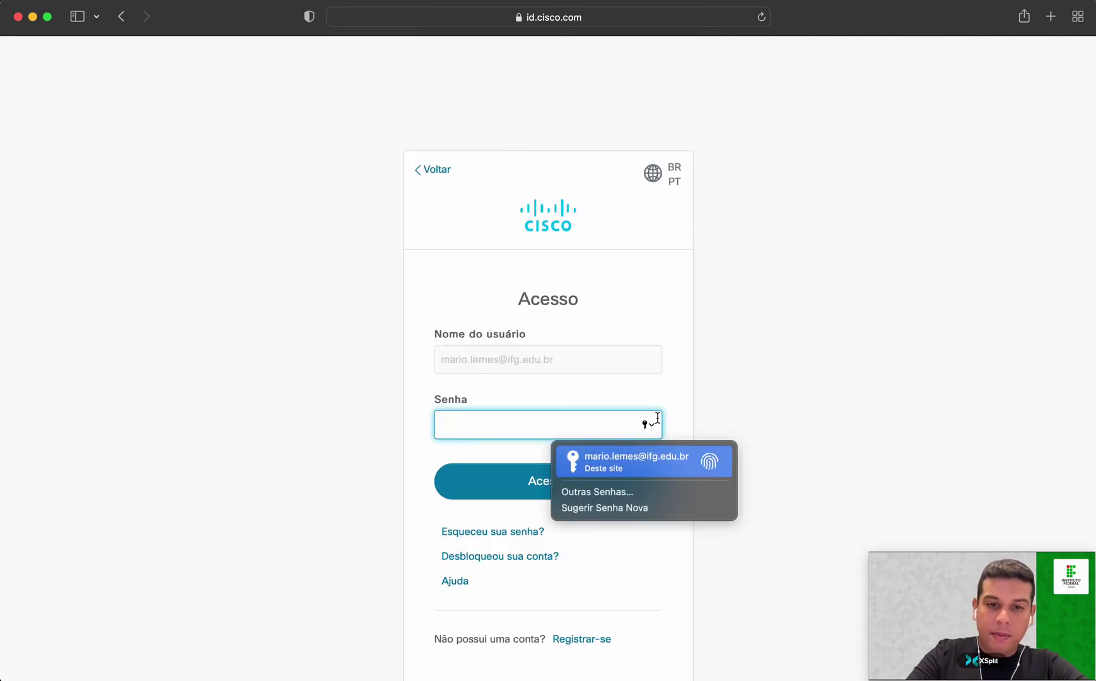
click(630, 461)
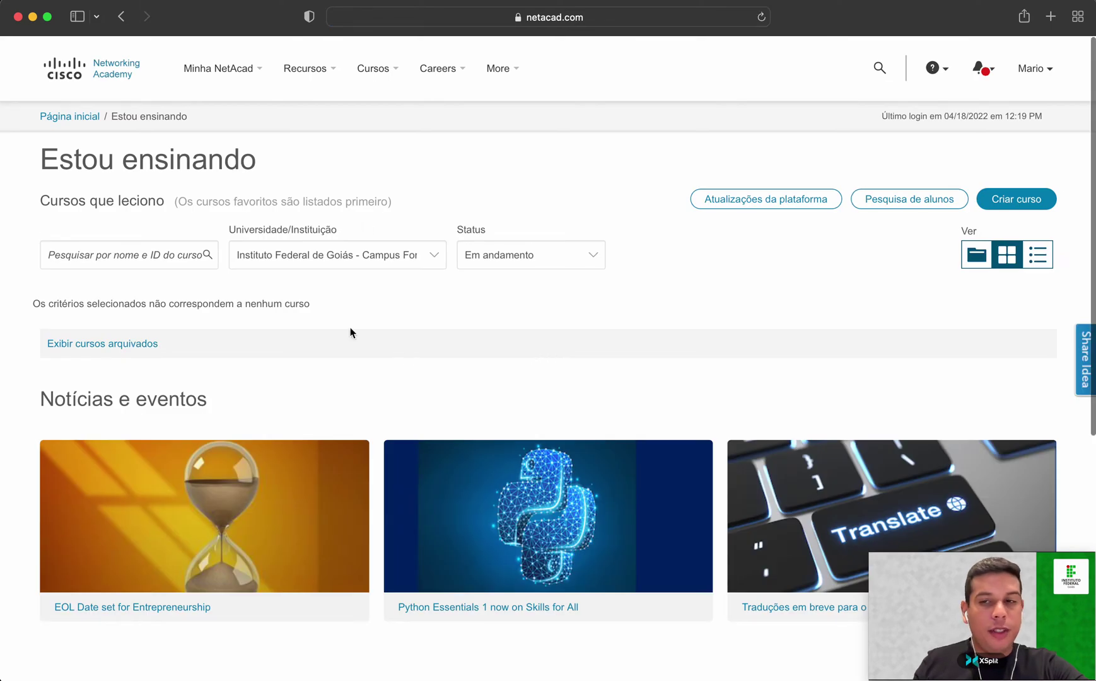
Open Minha NetAcad > Estou aprendendo to review the enrolled courses.
mouse_move(264, 97)
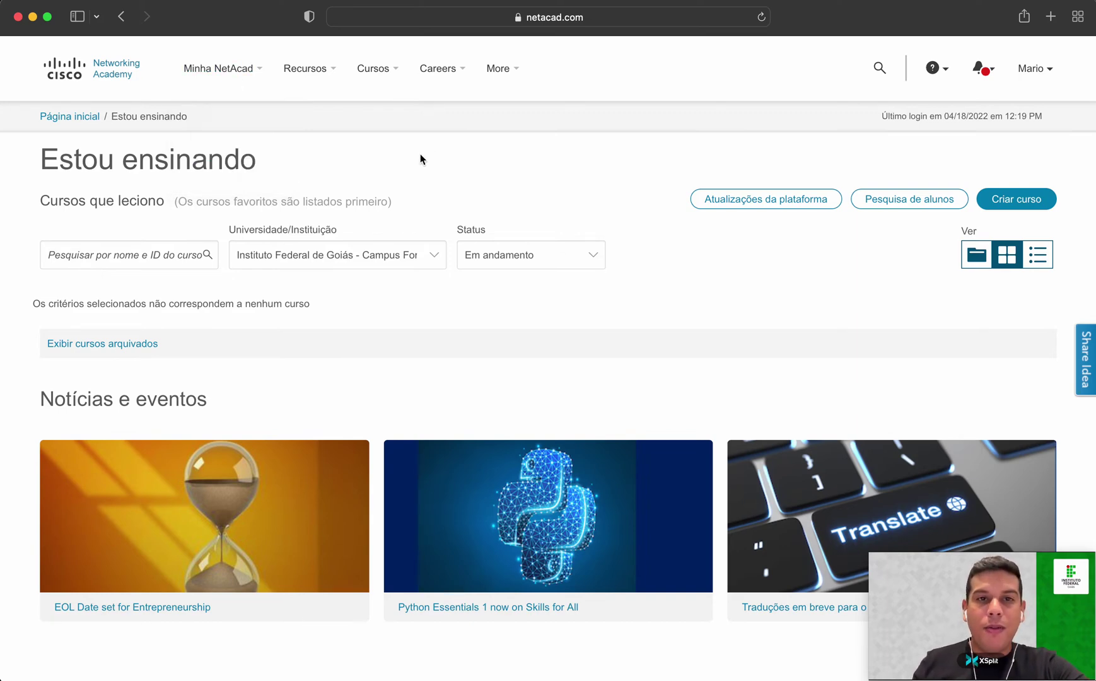
mouse_move(217, 69)
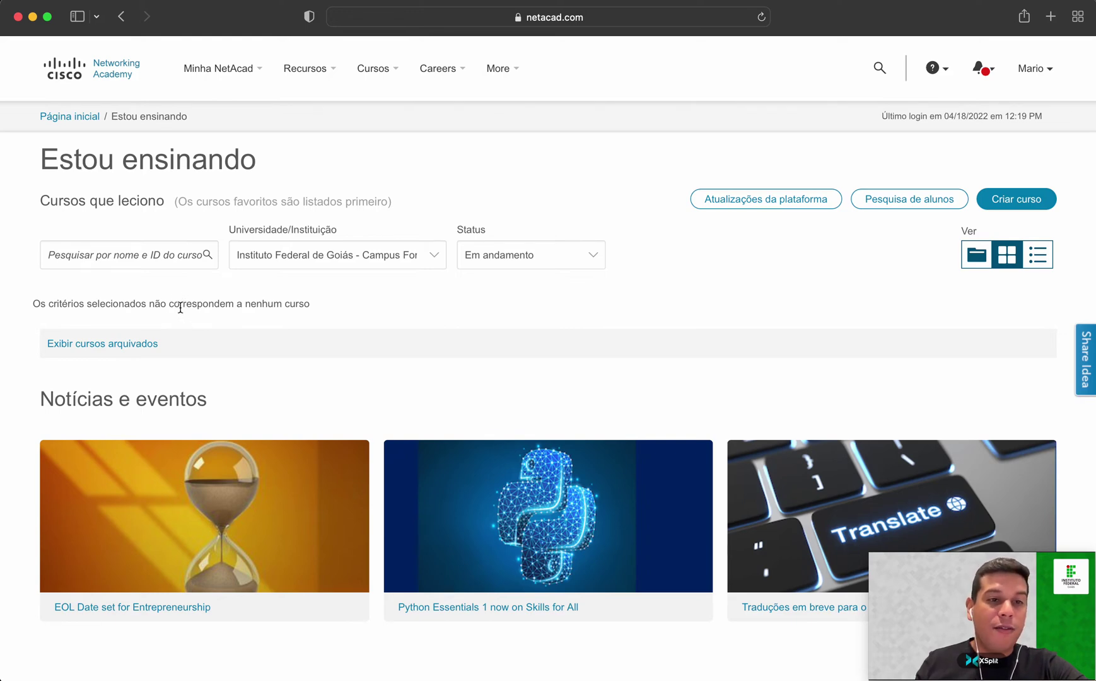
click(209, 73)
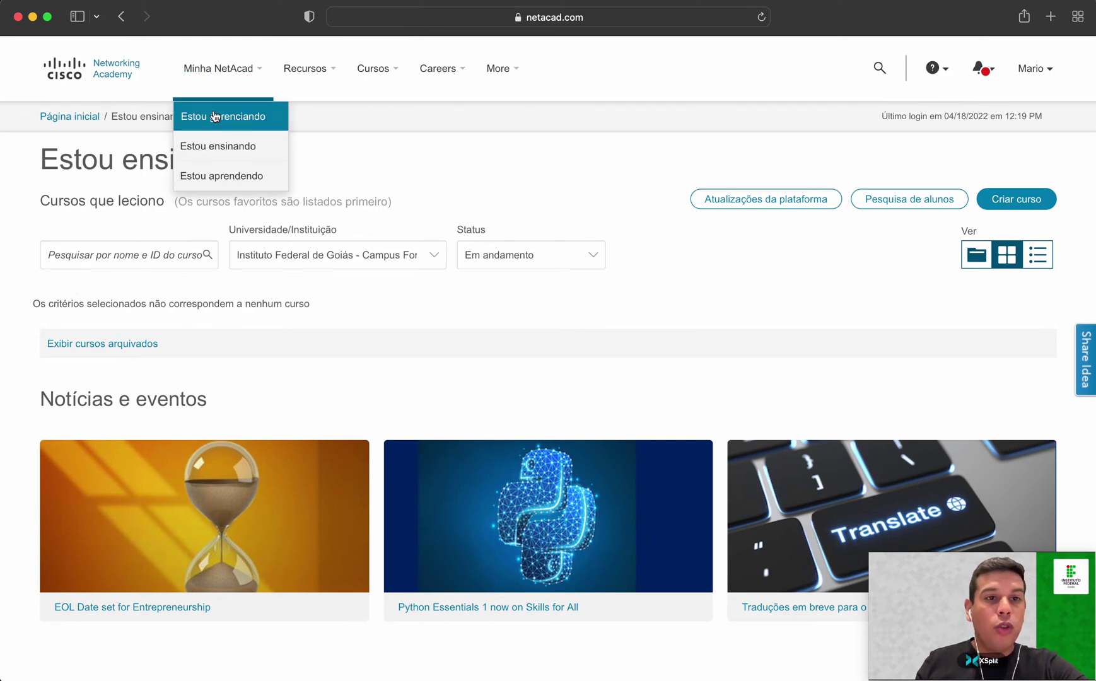
click(226, 189)
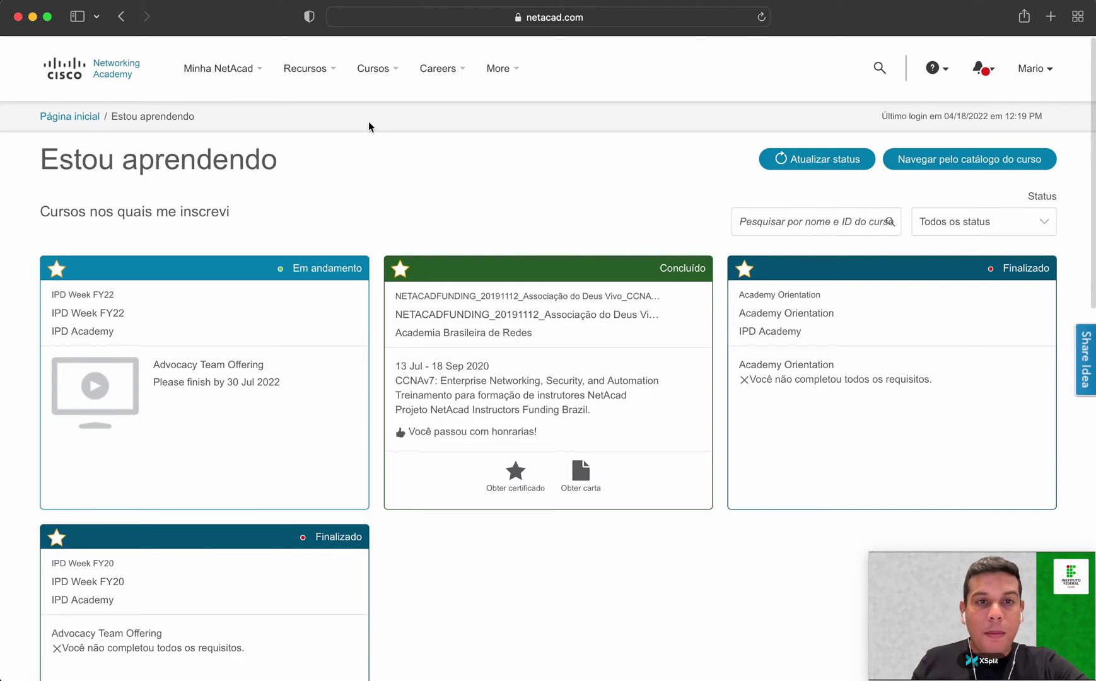
Return to the Estou ensinando page and bring up the Recursos menu.
mouse_move(349, 89)
click(82, 118)
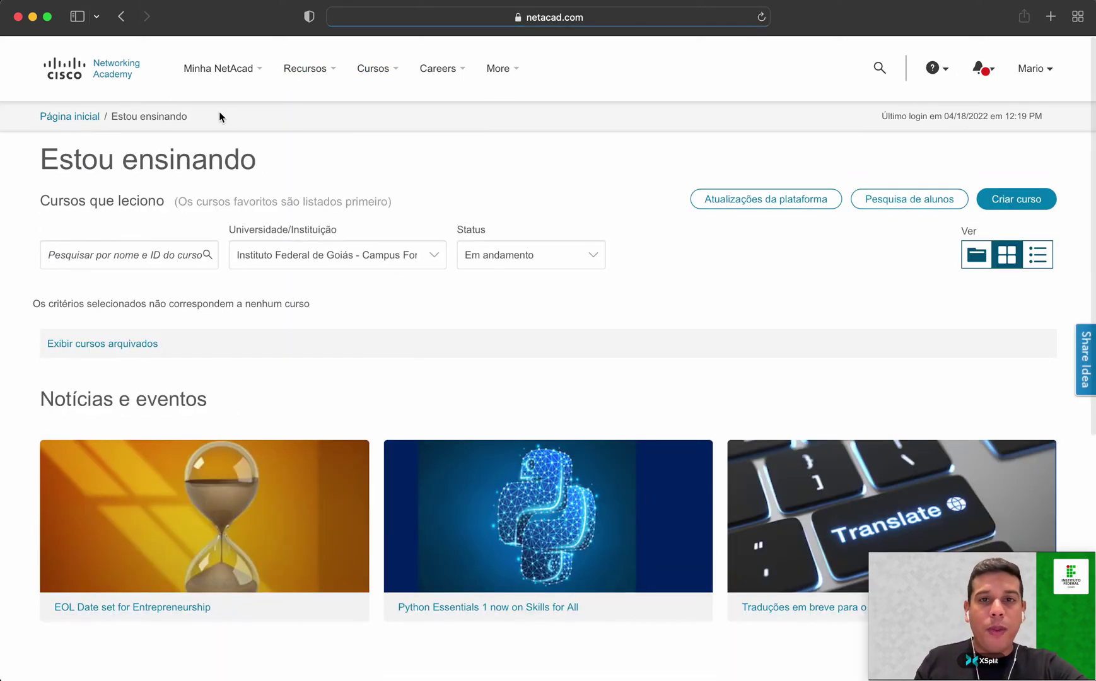
mouse_move(306, 92)
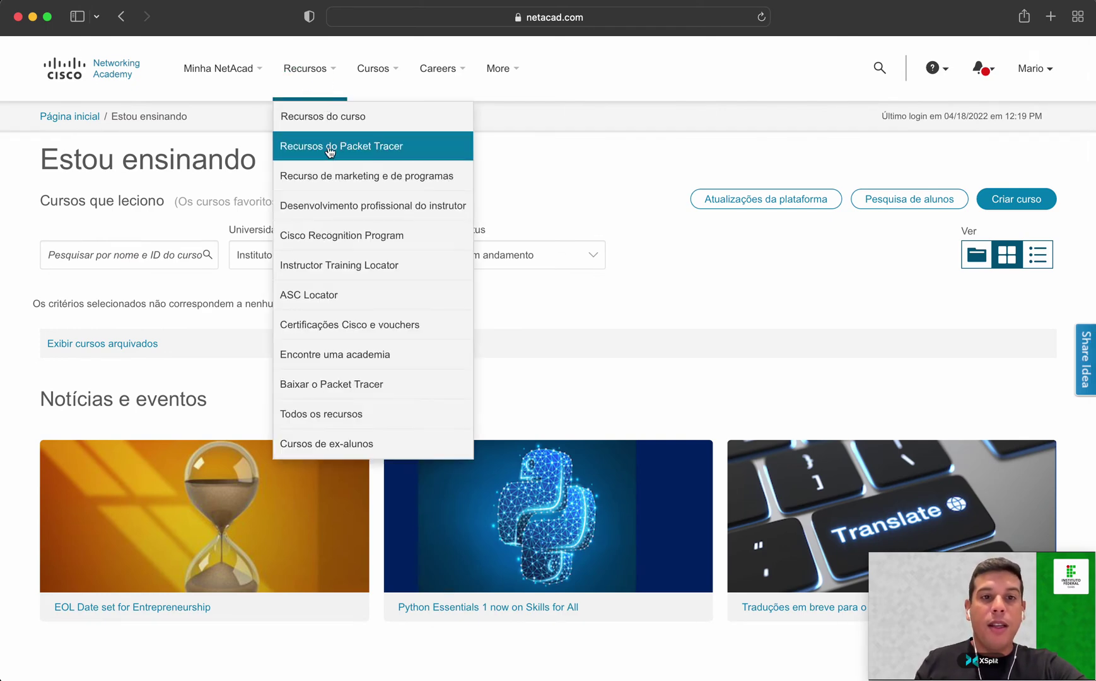
Open the Packet Tracer resources page, zoom in, and highlight version 8.1.1.
click(412, 152)
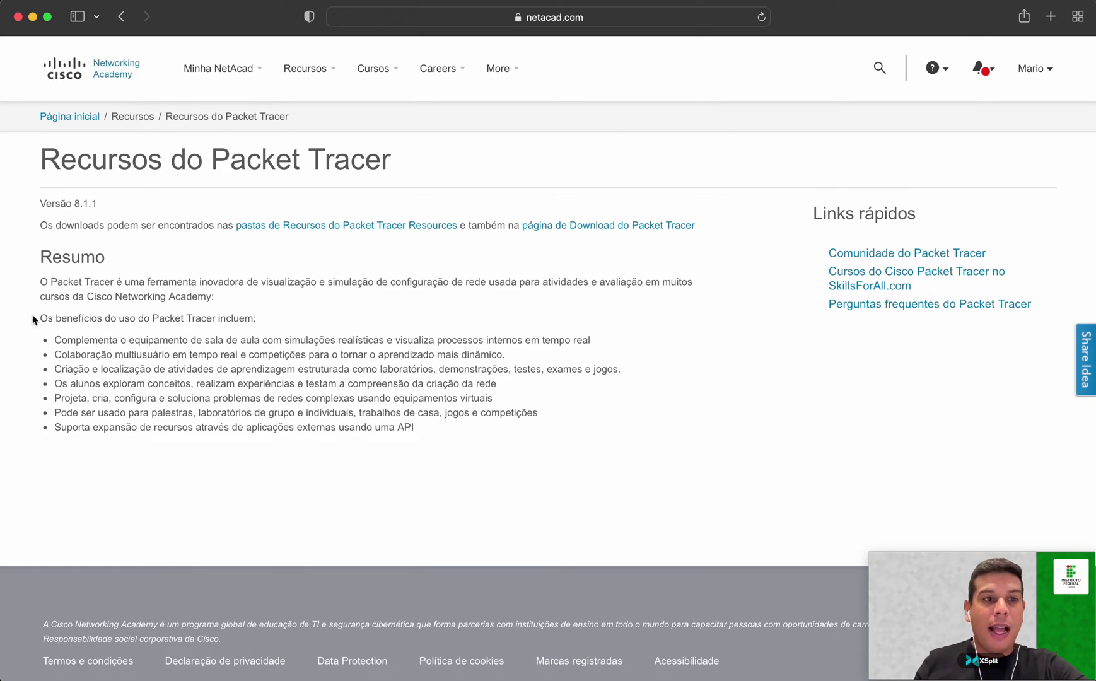
key(super+plus)
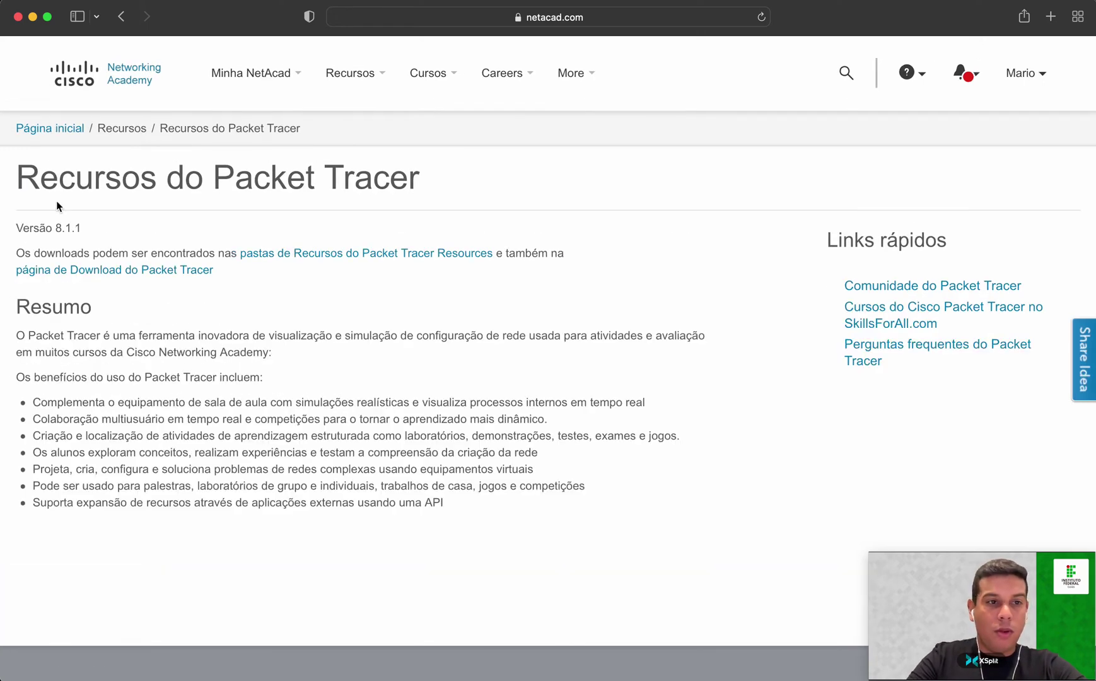
drag(52, 230, 101, 235)
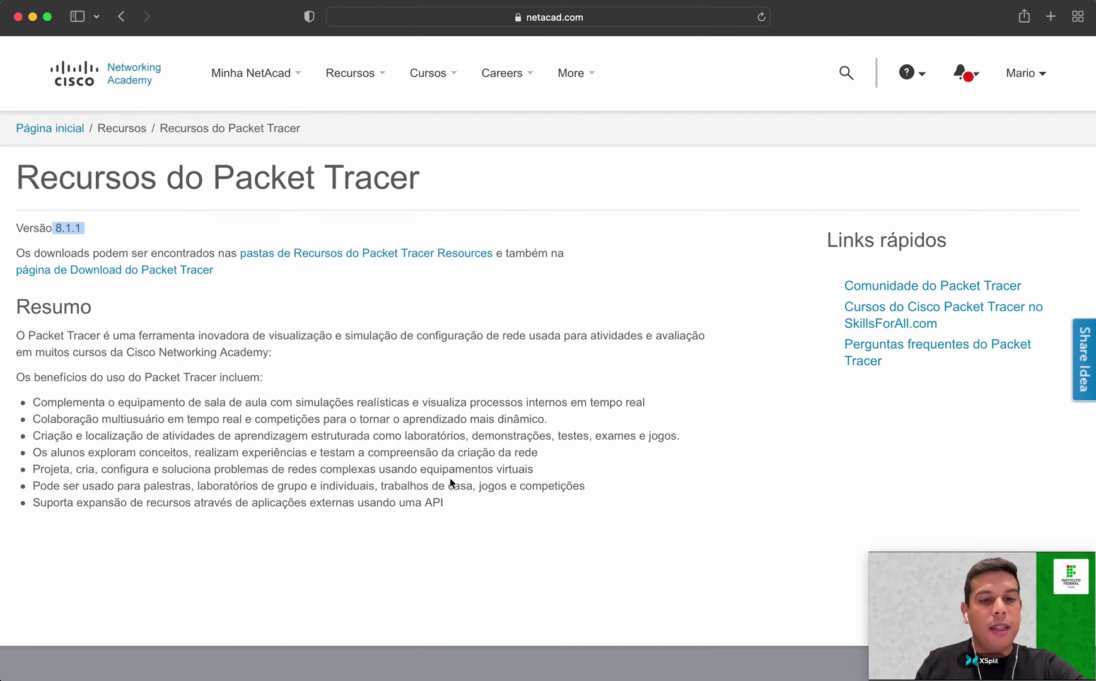
Highlight the Packet Tracer benefits list, then follow the link to the download page.
drag(443, 502, 16, 223)
click(150, 407)
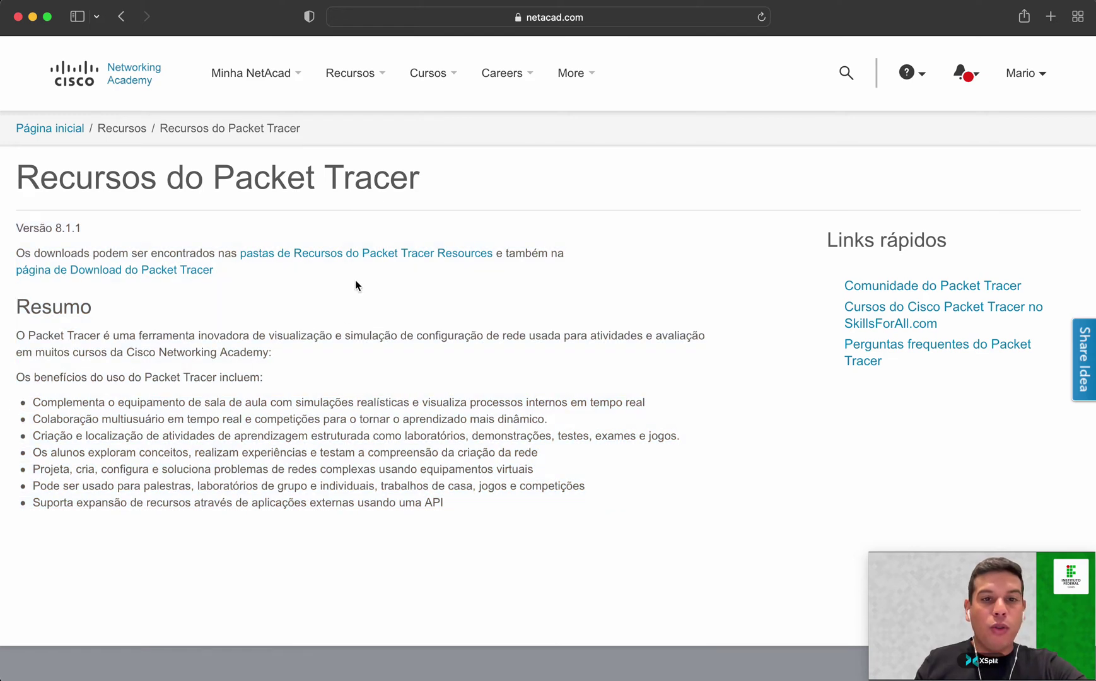
click(127, 271)
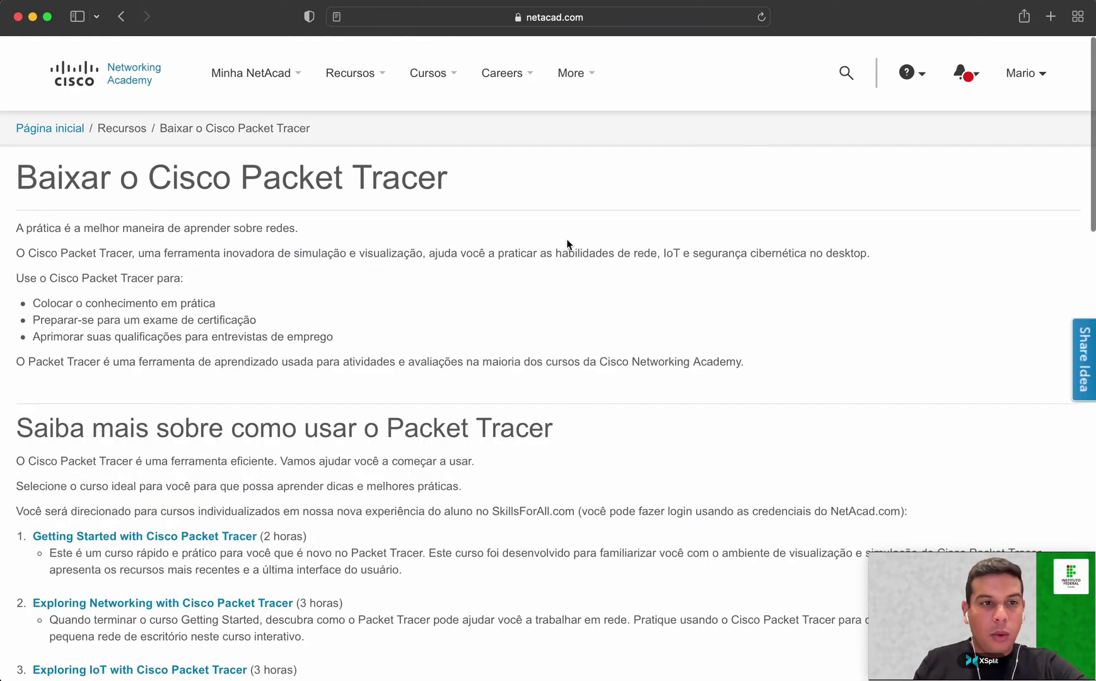
Scroll down the download page and highlight SkillsForAll.com in the intro paragraph.
scroll(561, 362, down, 2)
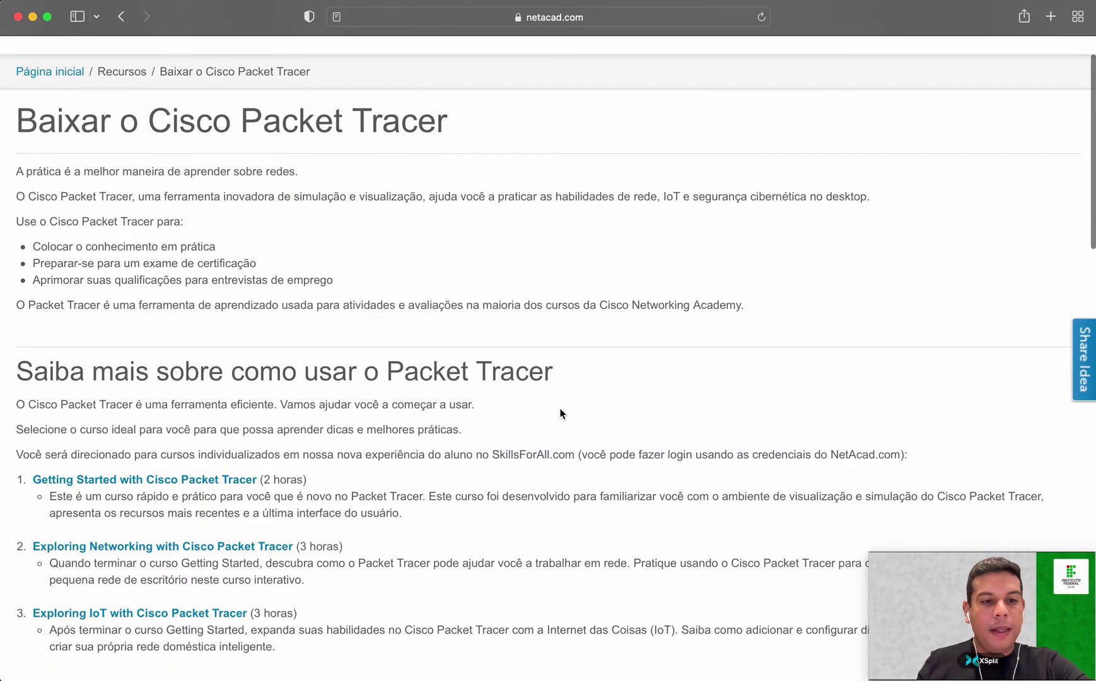
scroll(560, 414, down, 1)
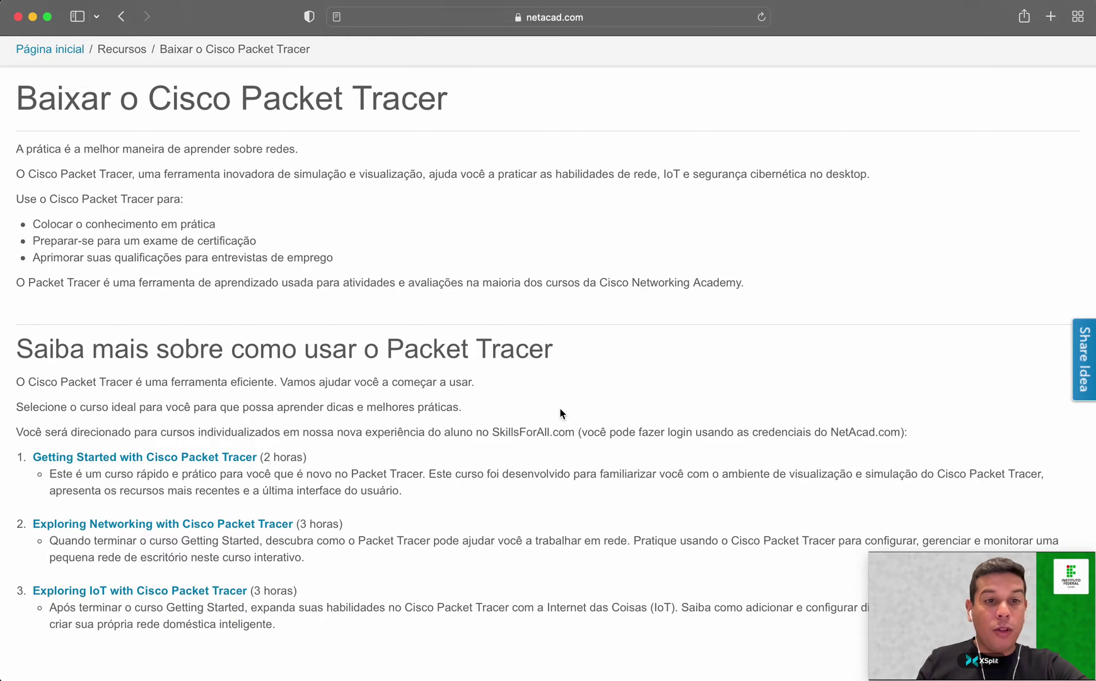
scroll(560, 414, down, 8)
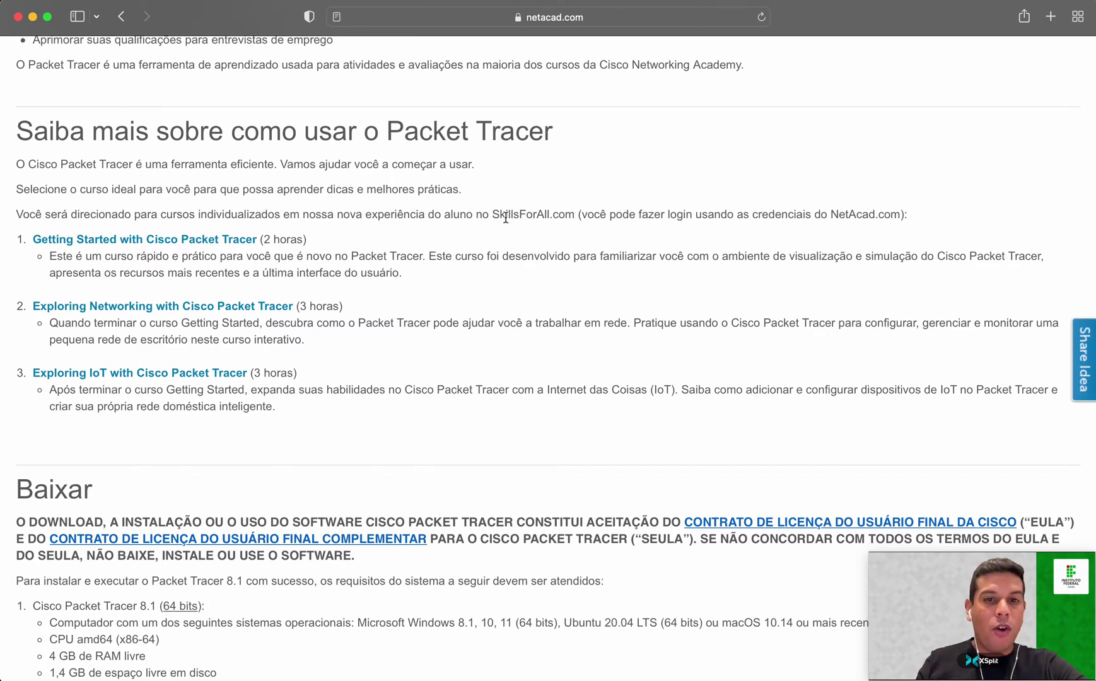
drag(488, 214, 575, 215)
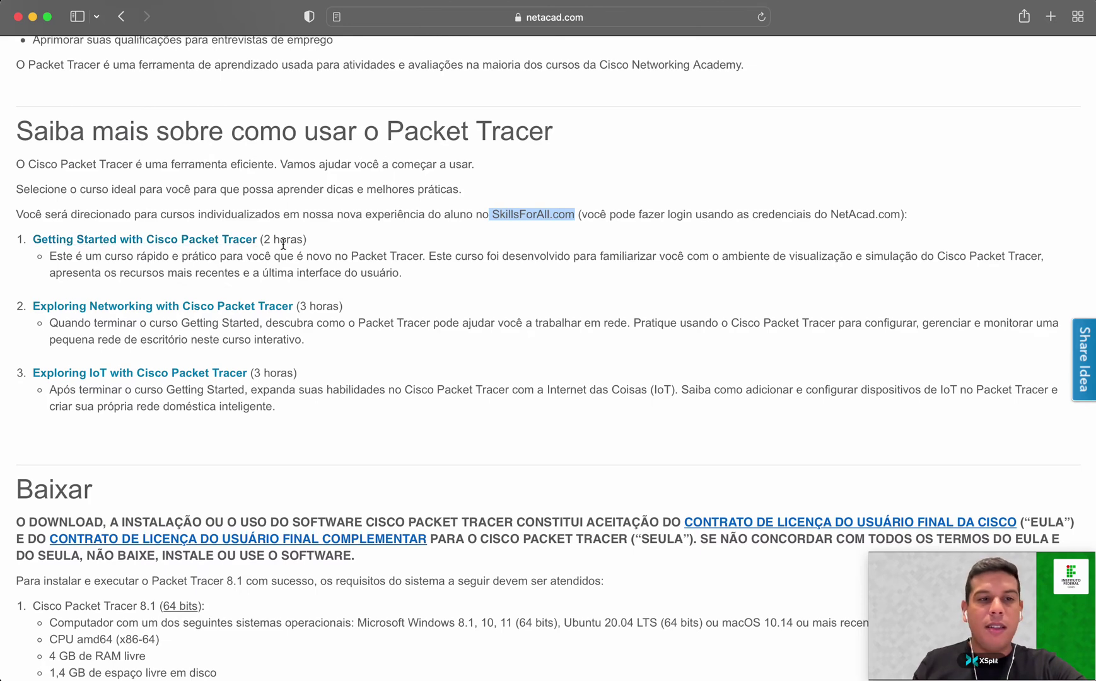
Scroll to the macOS version 8.1.1 downloads and start the 64-bit download.
scroll(533, 316, down, 4)
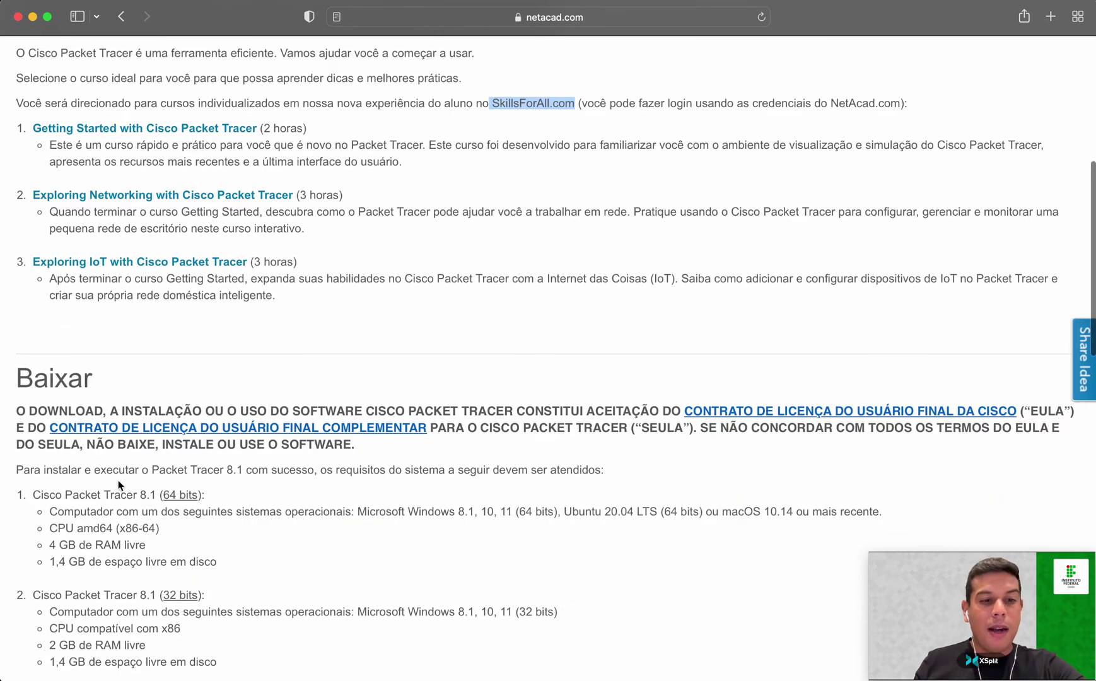
scroll(211, 494, down, 1)
double_click(77, 392)
scroll(441, 424, down, 1)
scroll(494, 421, down, 5)
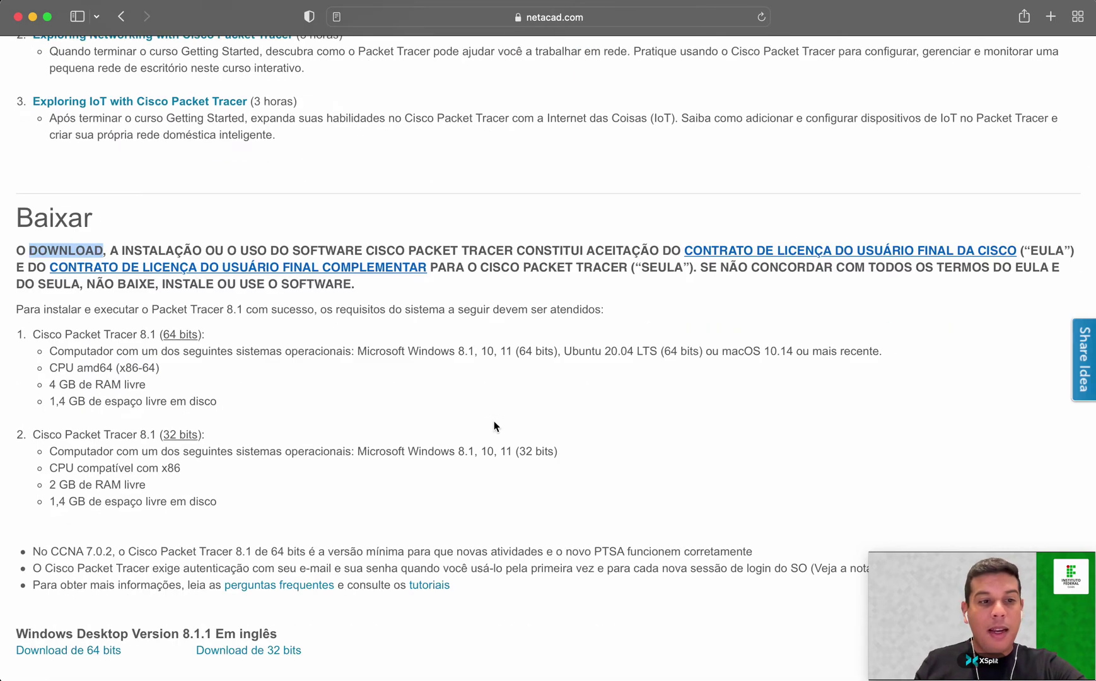
scroll(488, 426, down, 1)
scroll(488, 424, down, 3)
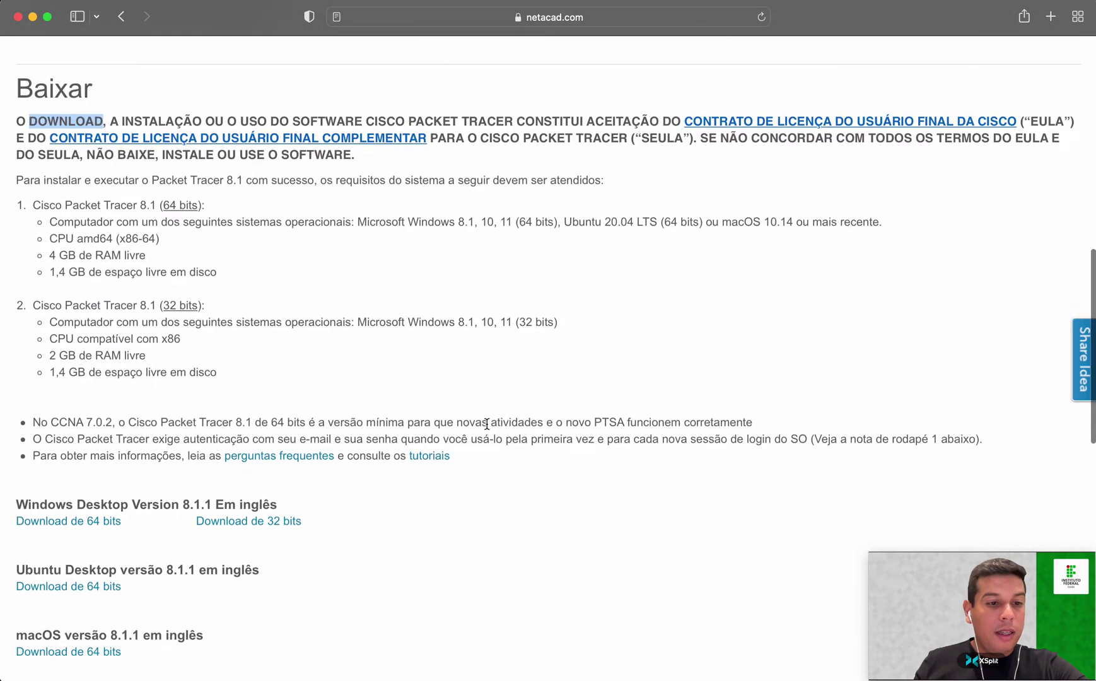
scroll(486, 423, down, 2)
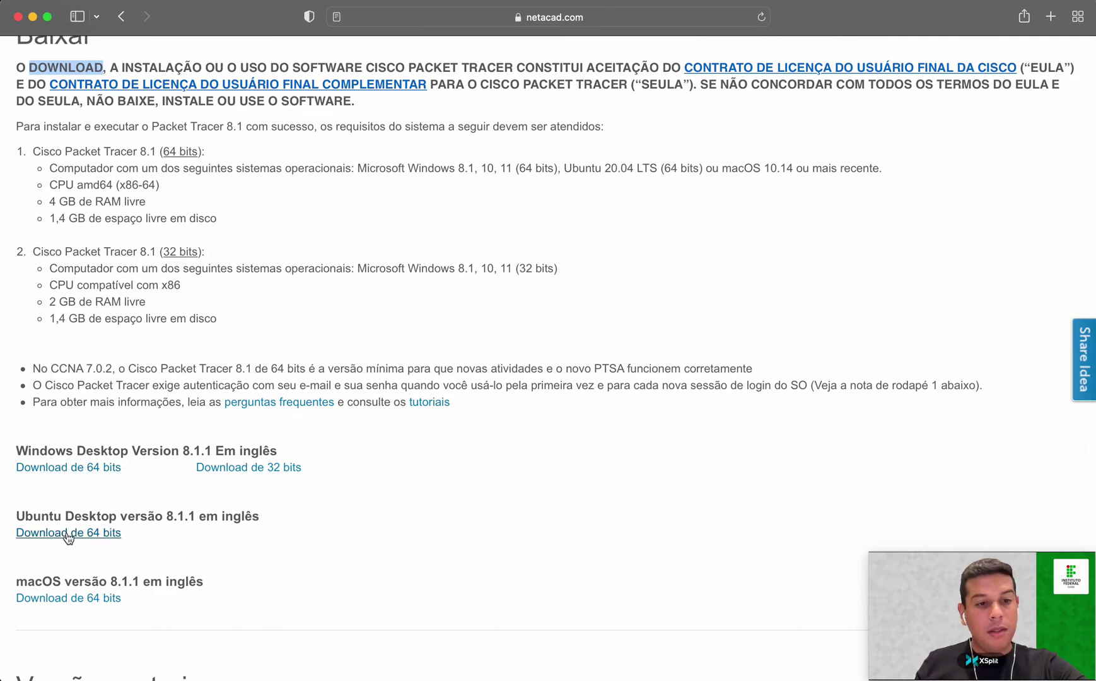
scroll(68, 537, down, 1)
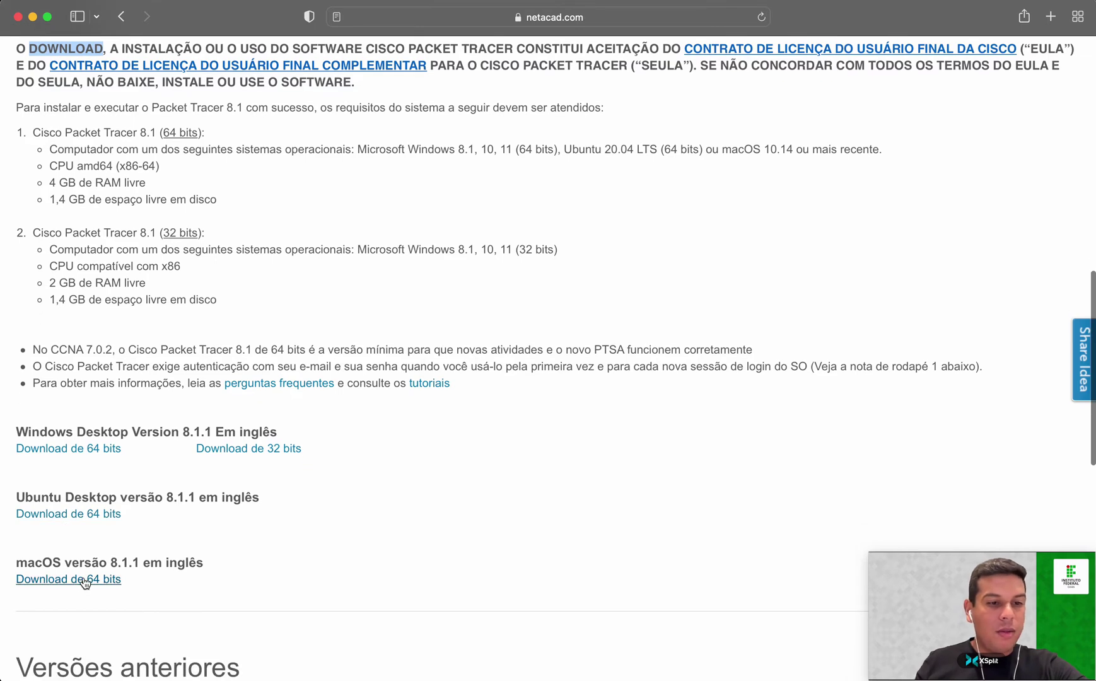
scroll(176, 558, down, 1)
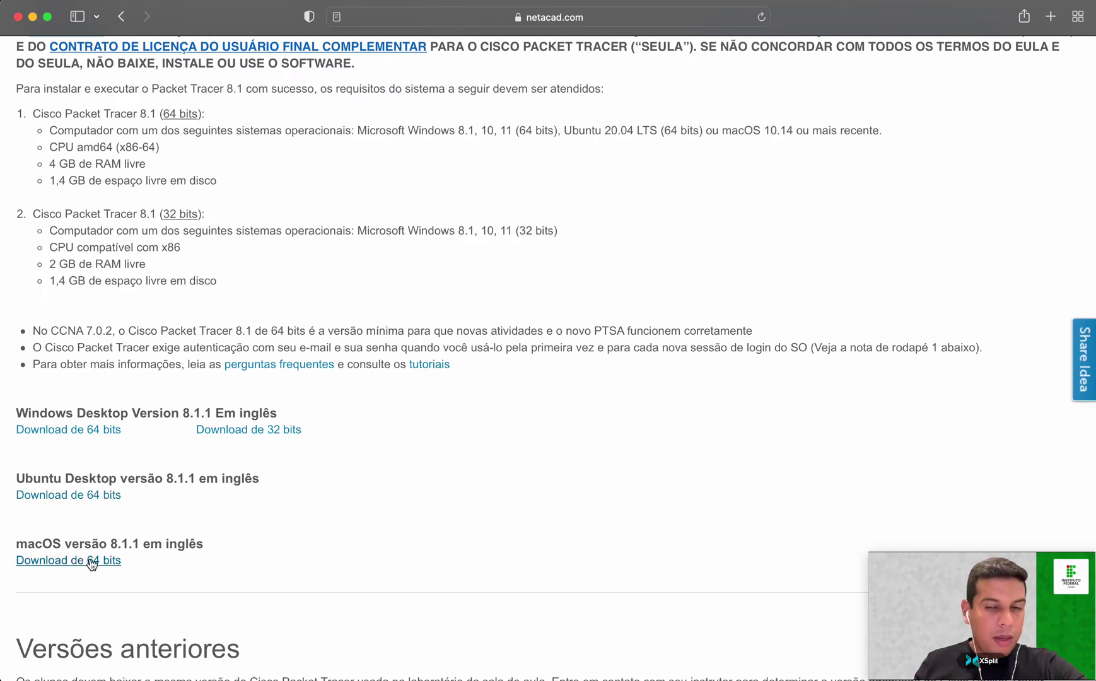
click(70, 563)
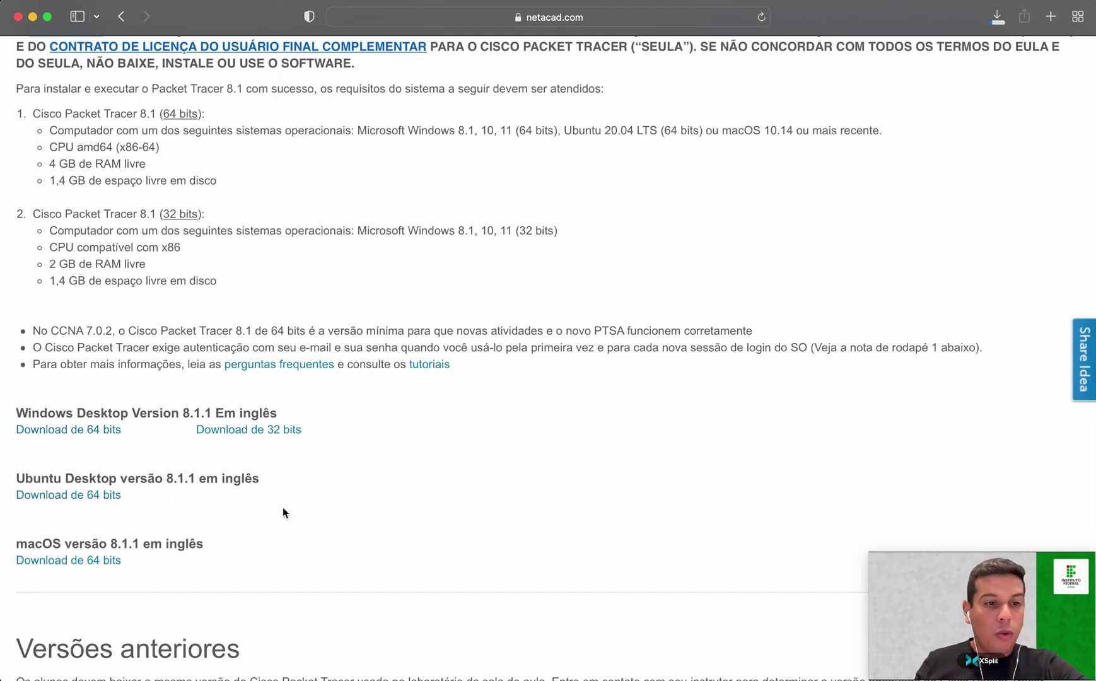
Under Versões anteriores, highlight the older version 7.2.2 and CCNA 6.
scroll(475, 455, down, 10)
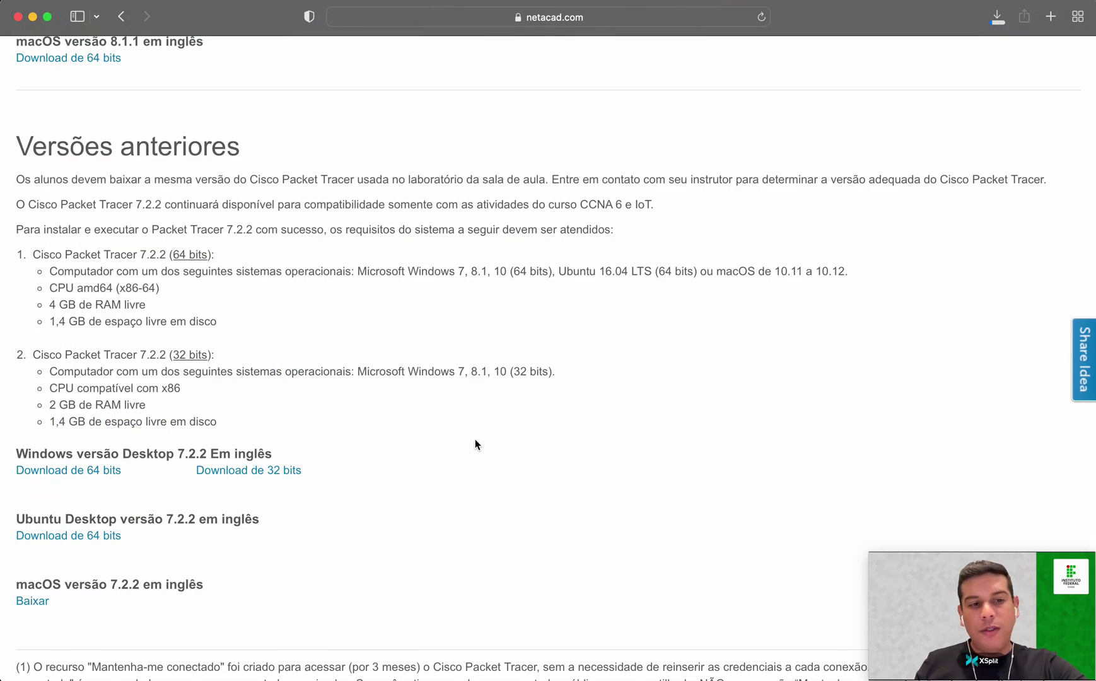
scroll(470, 450, up, 1)
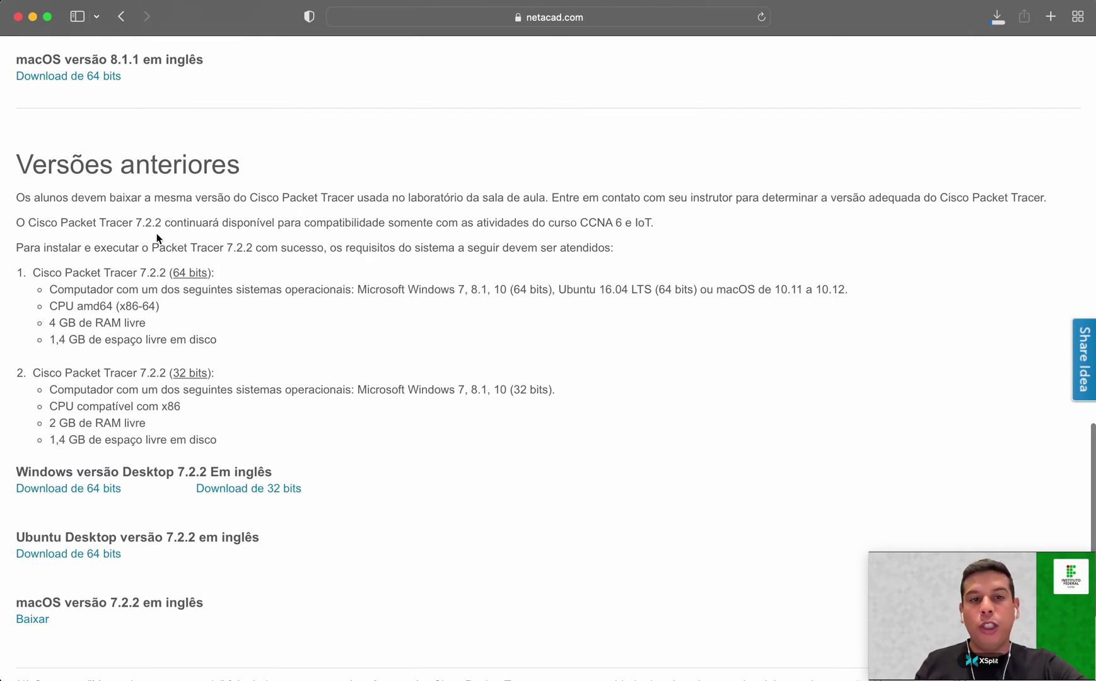
drag(135, 221, 162, 221)
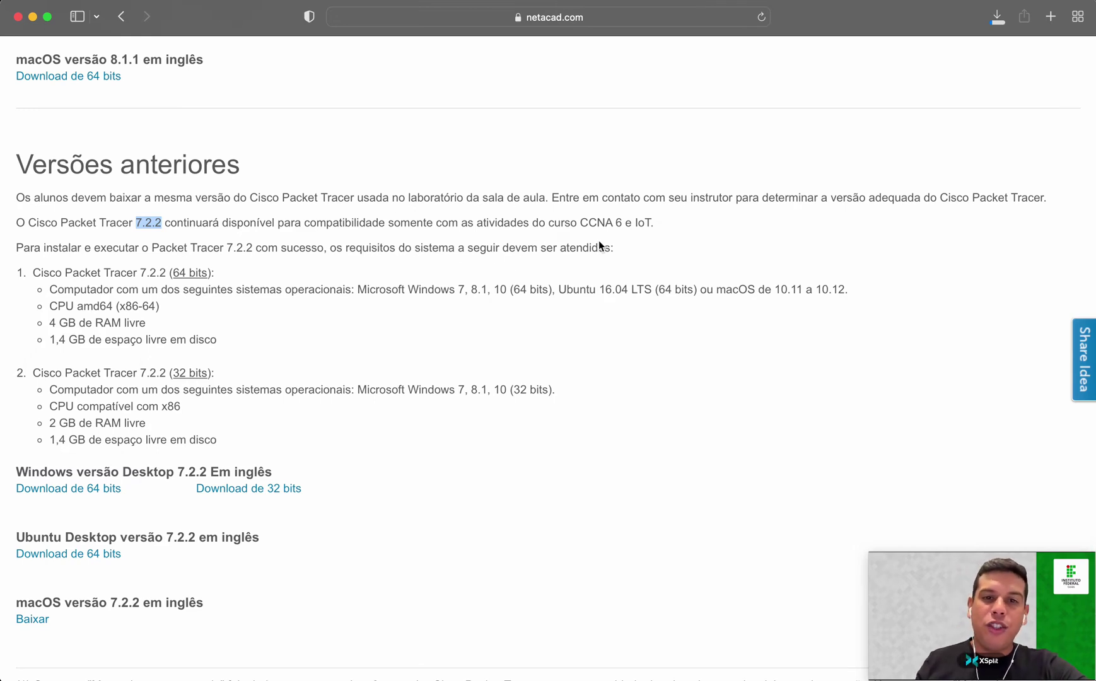
drag(581, 222, 622, 222)
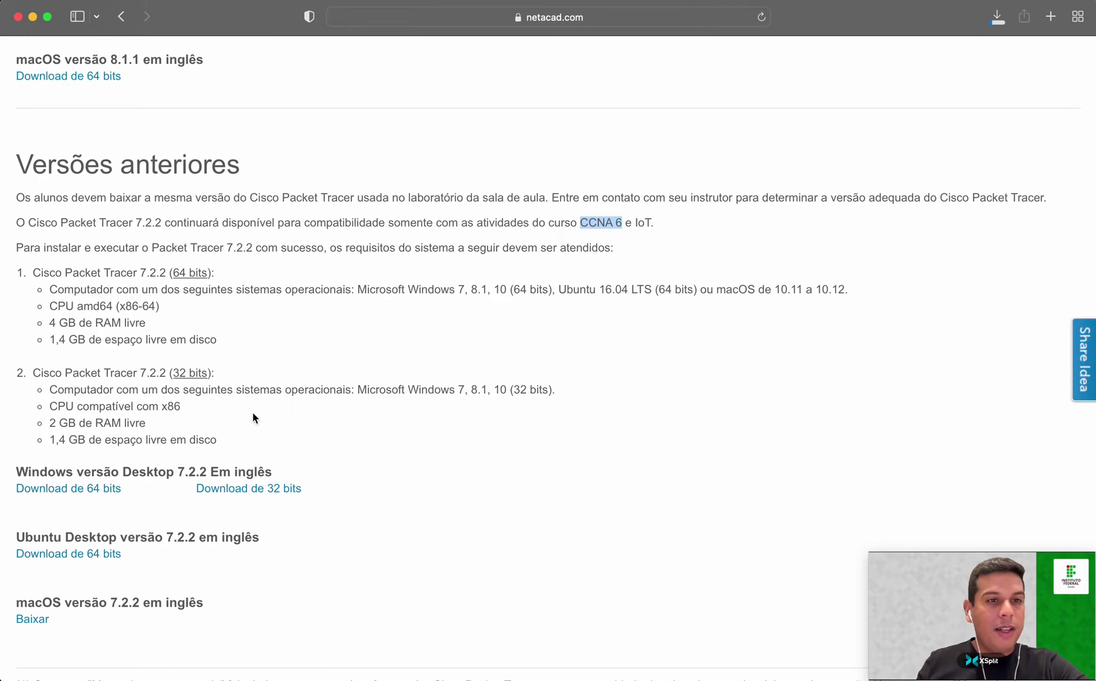
Scroll back up and launch Cisco Packet Tracer 8.1.1 from the Dock.
scroll(252, 413, up, 8)
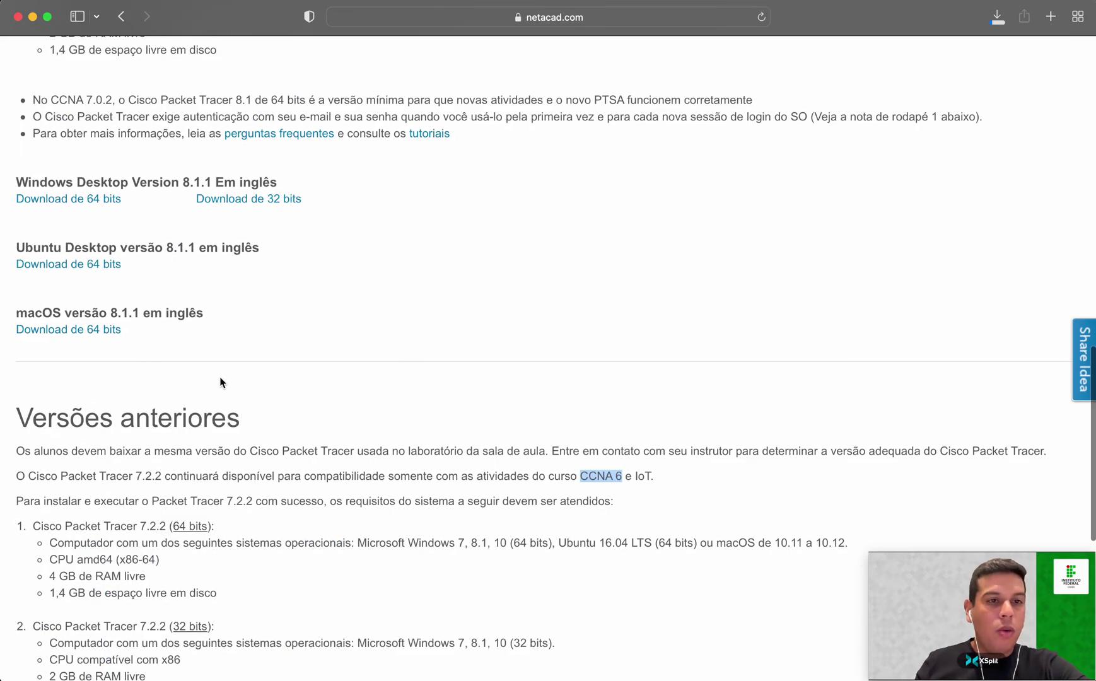
scroll(220, 382, up, 2)
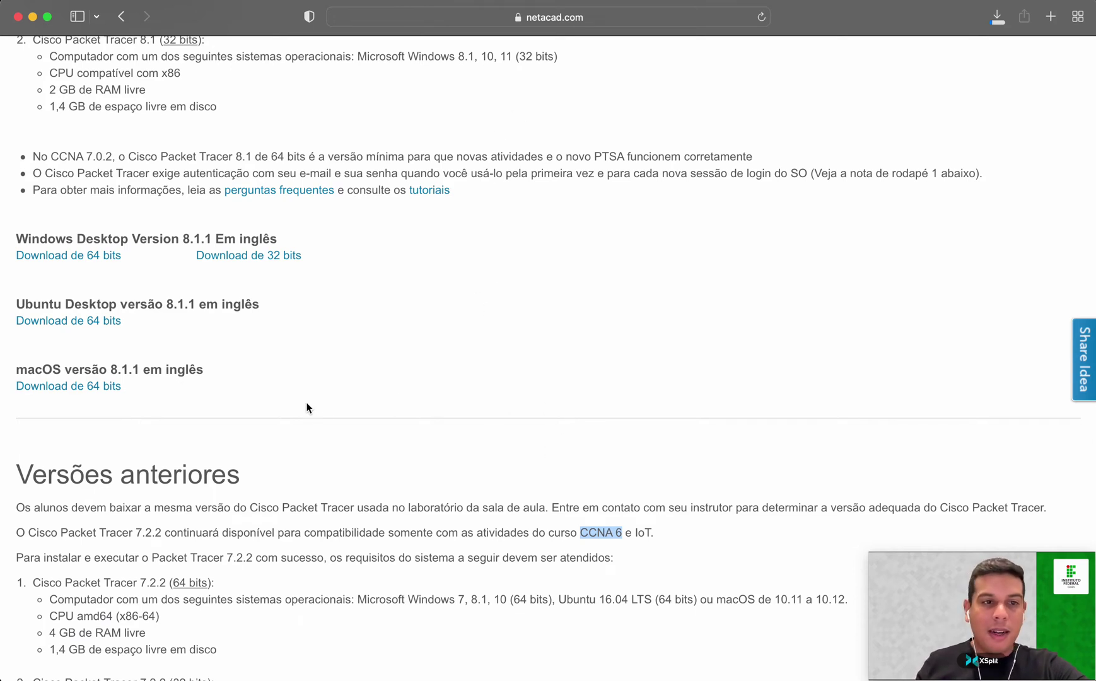
mouse_move(452, 659)
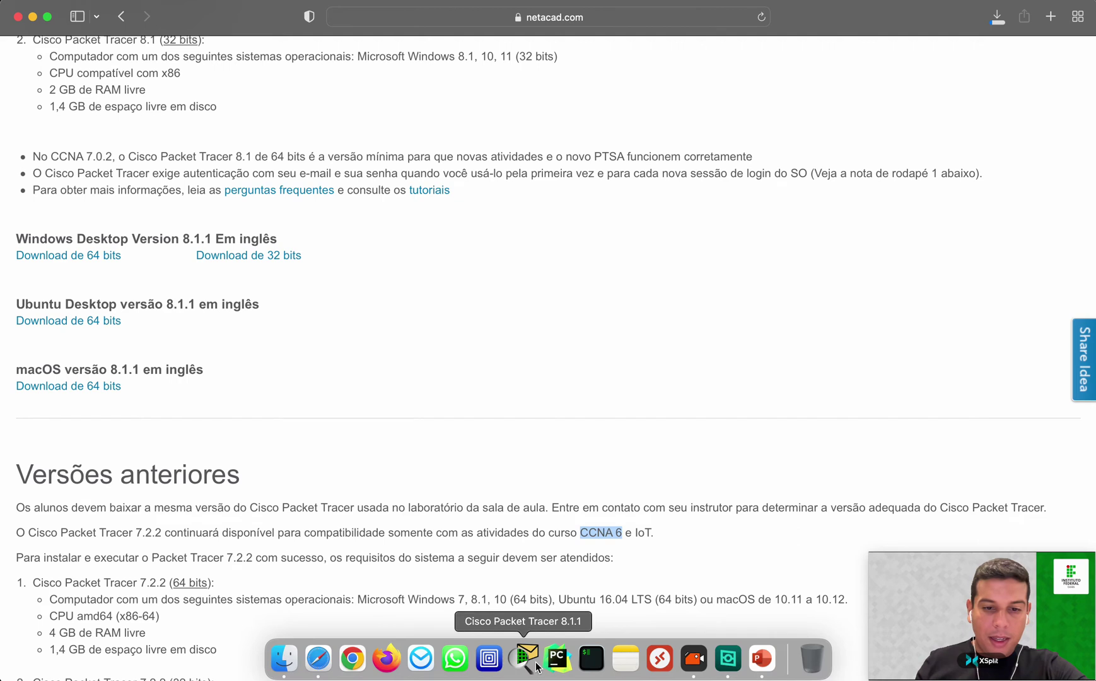
click(531, 661)
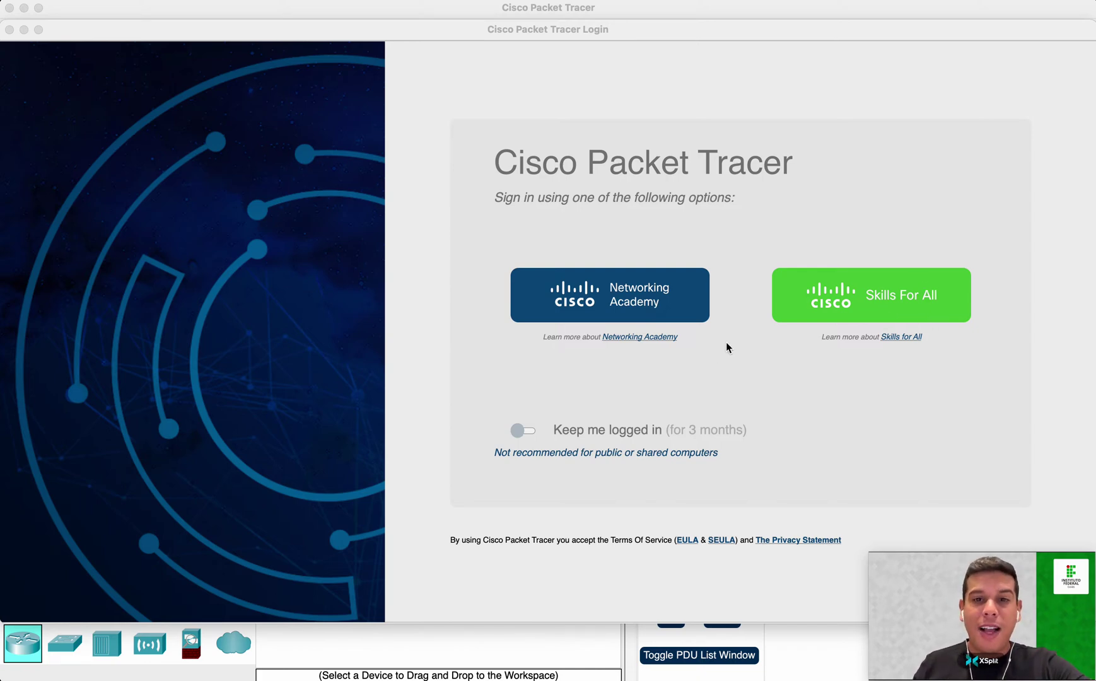
Bring the Cisco Packet Tracer Login window to the front once the app has started.
click(659, 373)
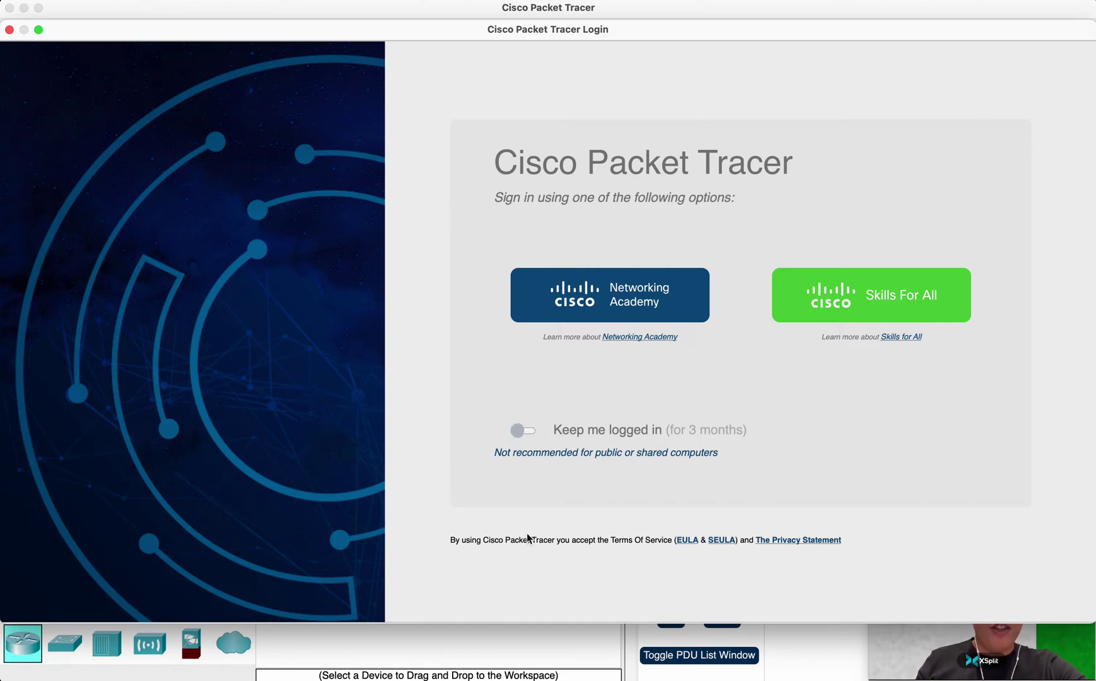
Sign in with the Networking Academy e-mail and password, staying logged in for 3 months.
click(529, 432)
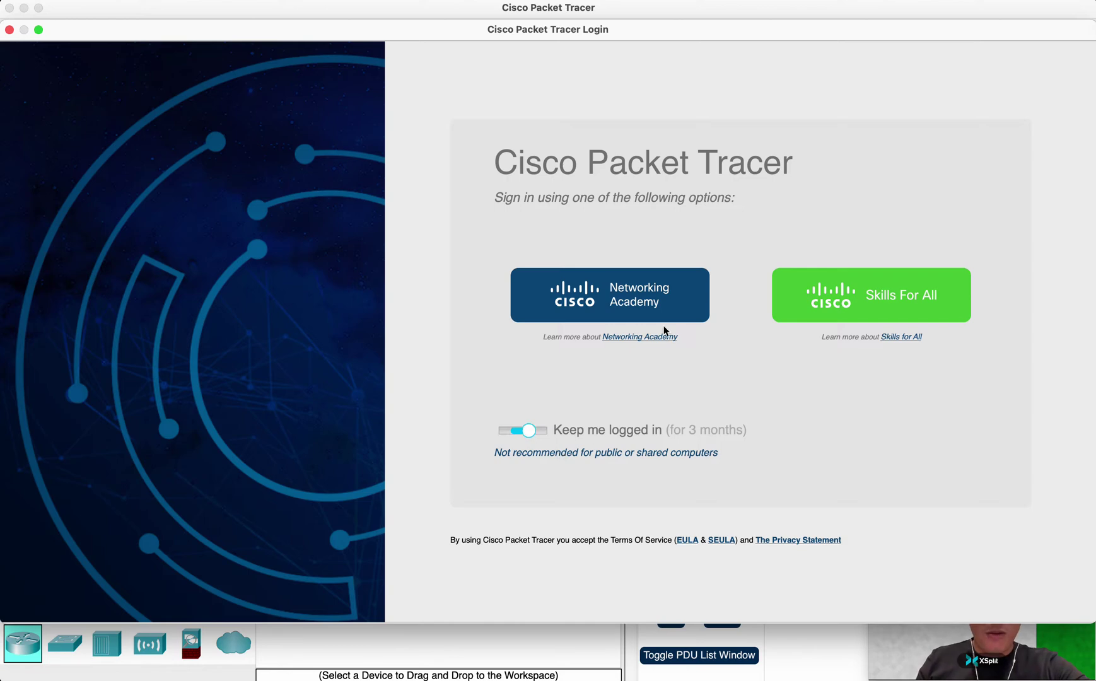
click(638, 290)
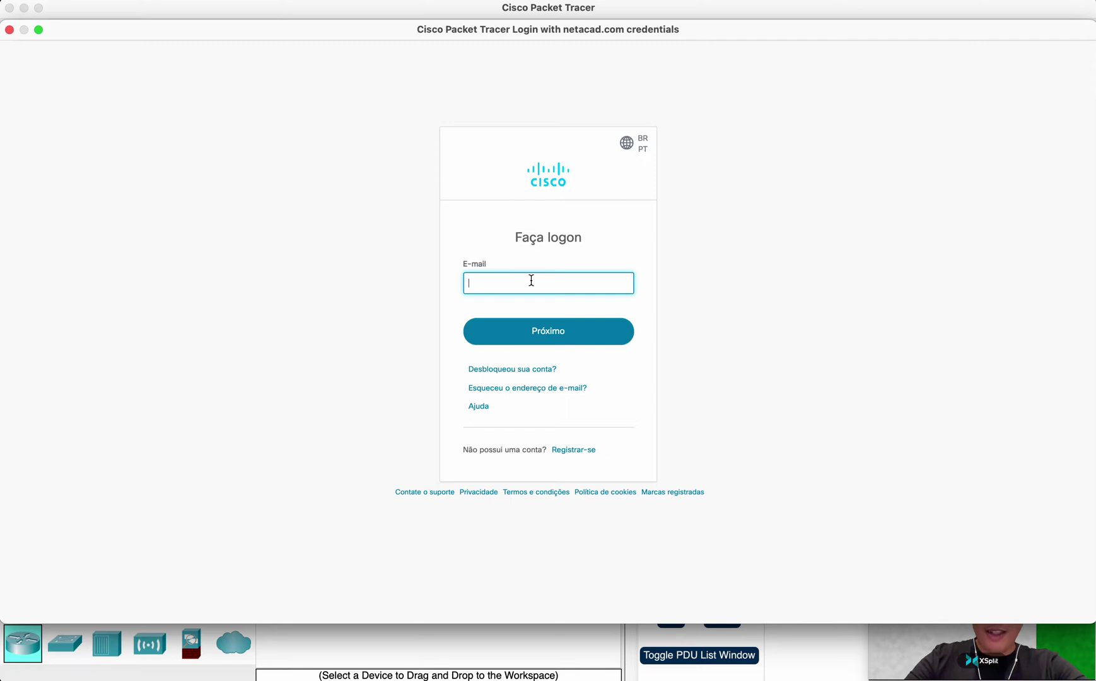
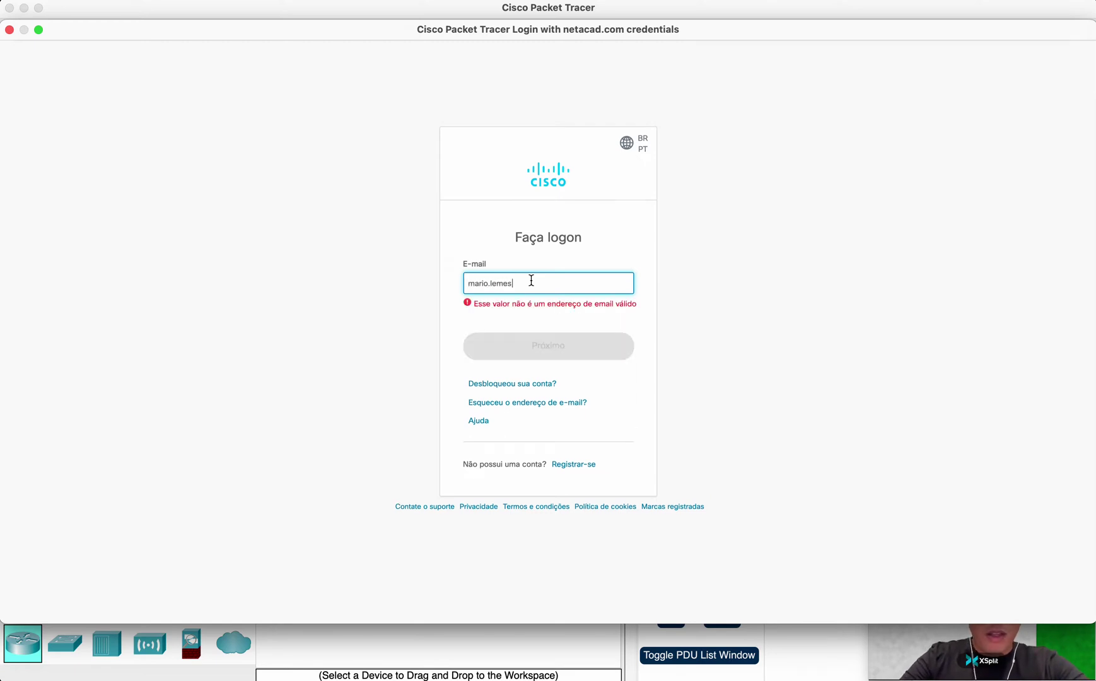
text(.br)
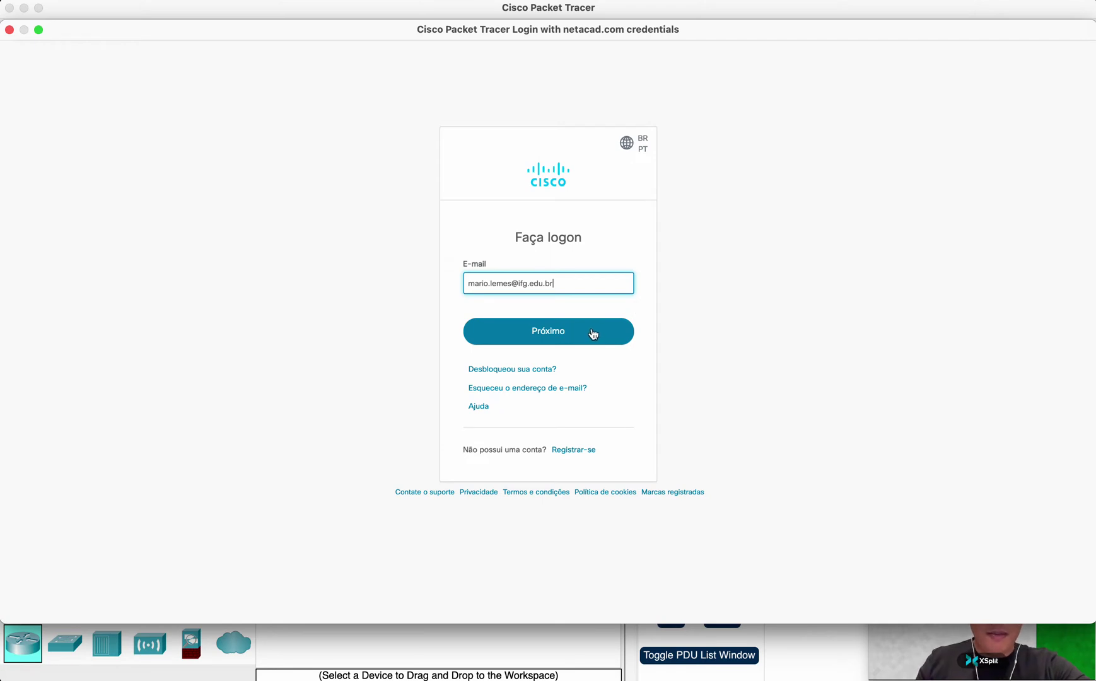
click(593, 332)
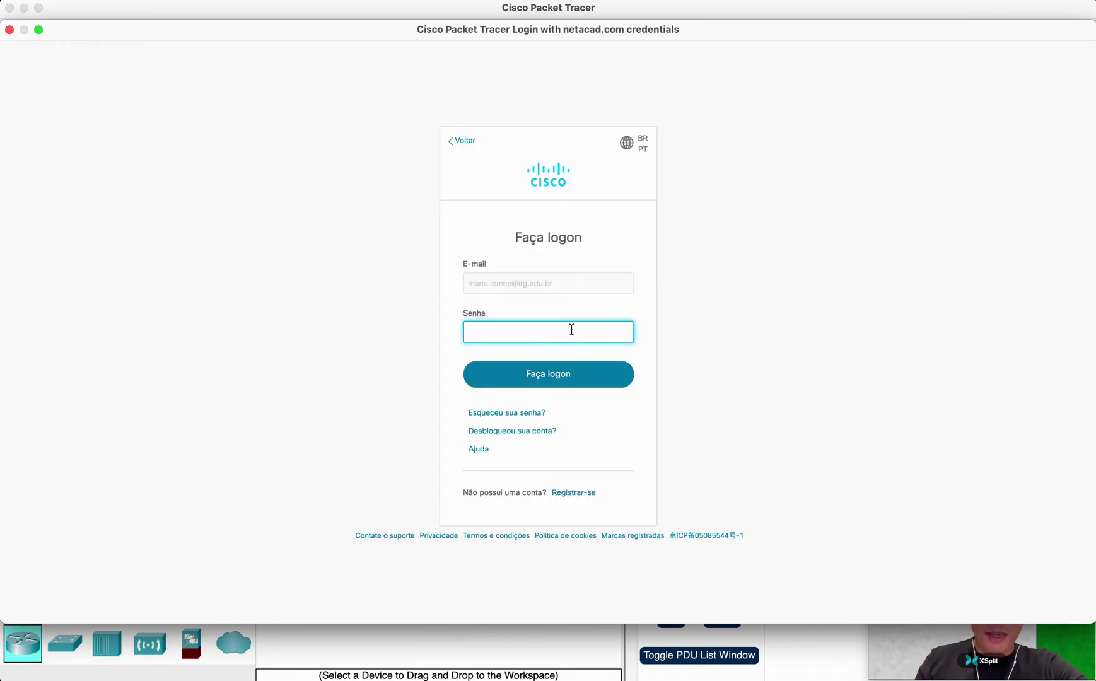
text(•••••••••••)
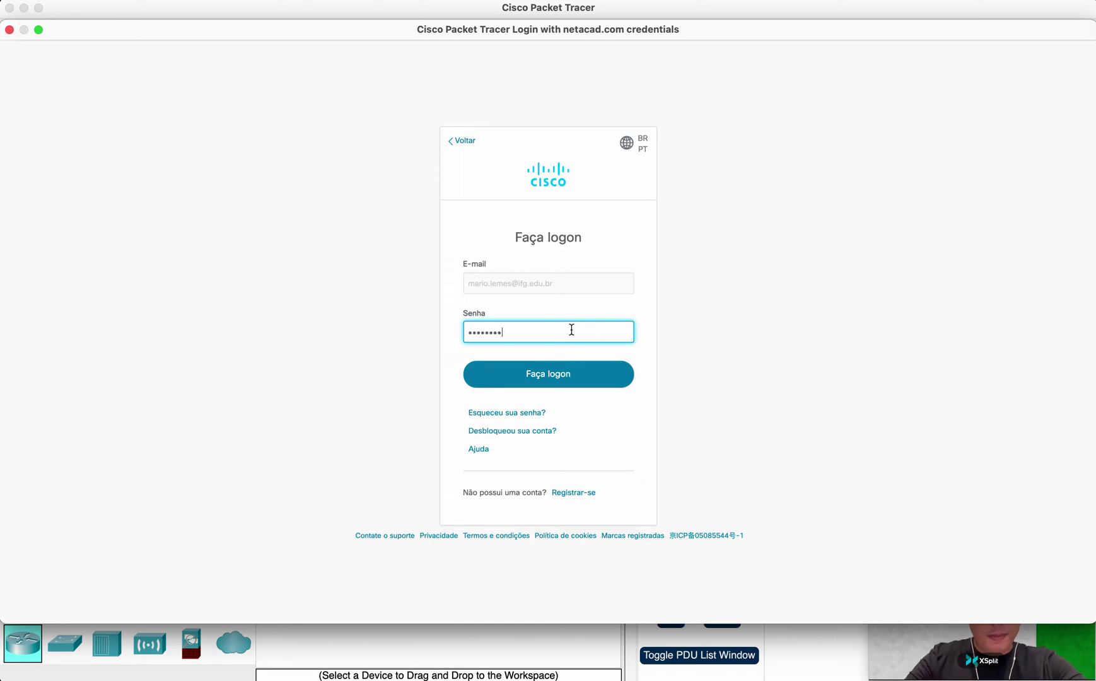
text(•)
click(550, 373)
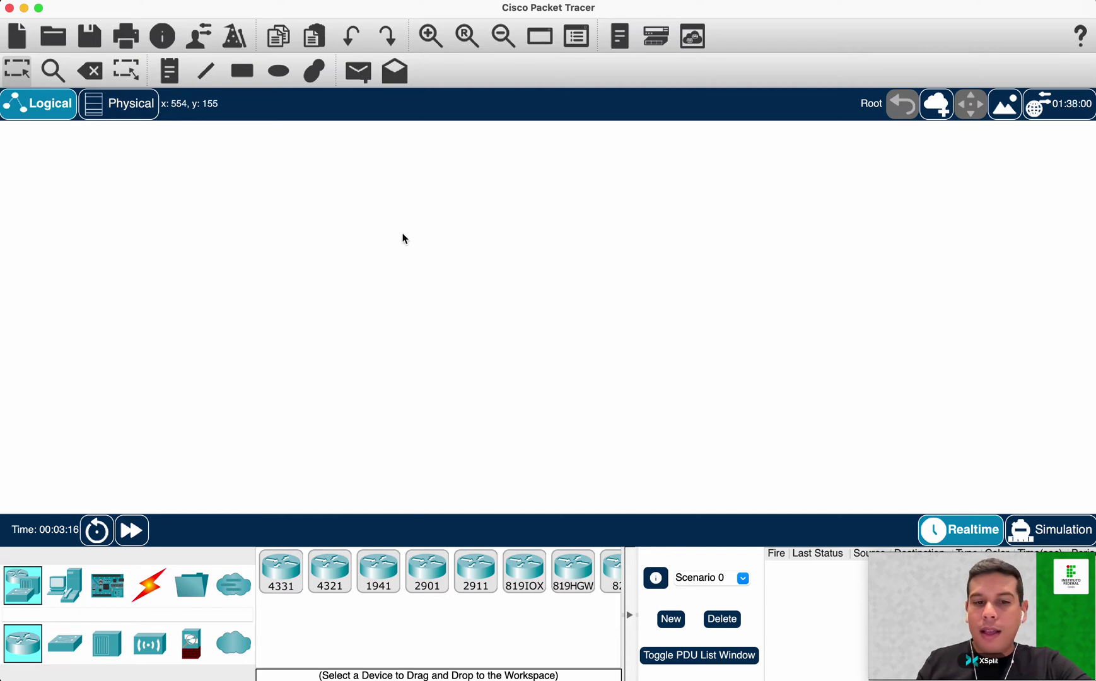
Collapse the scenario panel and list the switch models (2960, 3560 24PS, 2950T) in the device palette.
click(628, 613)
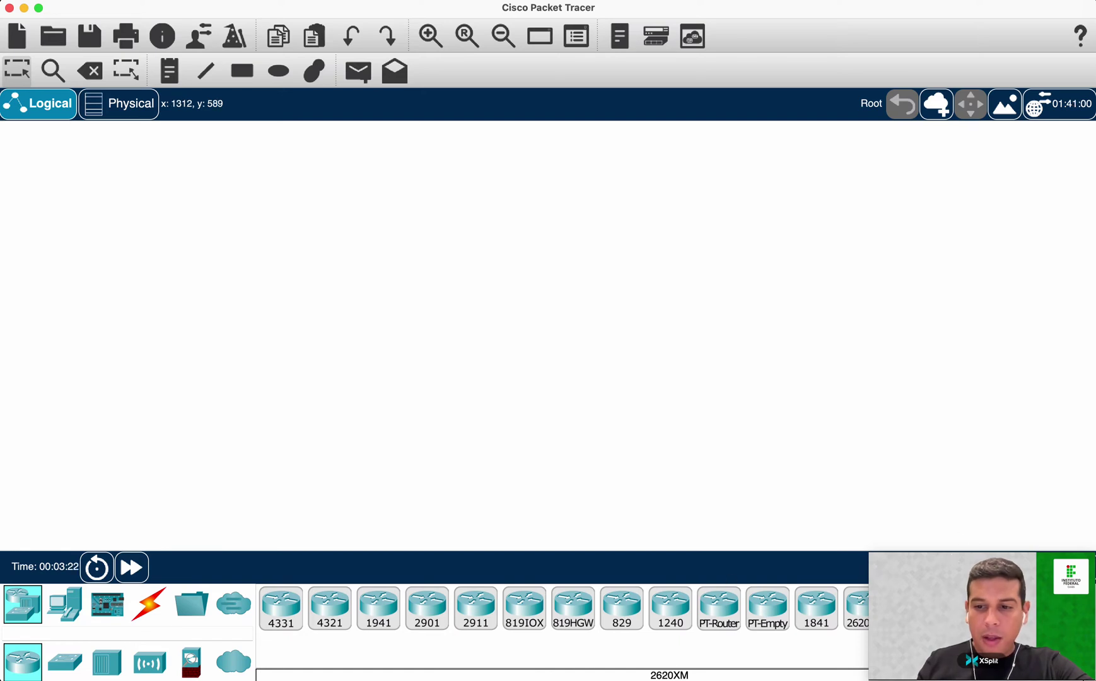
click(1059, 580)
drag(1052, 618, 1054, 397)
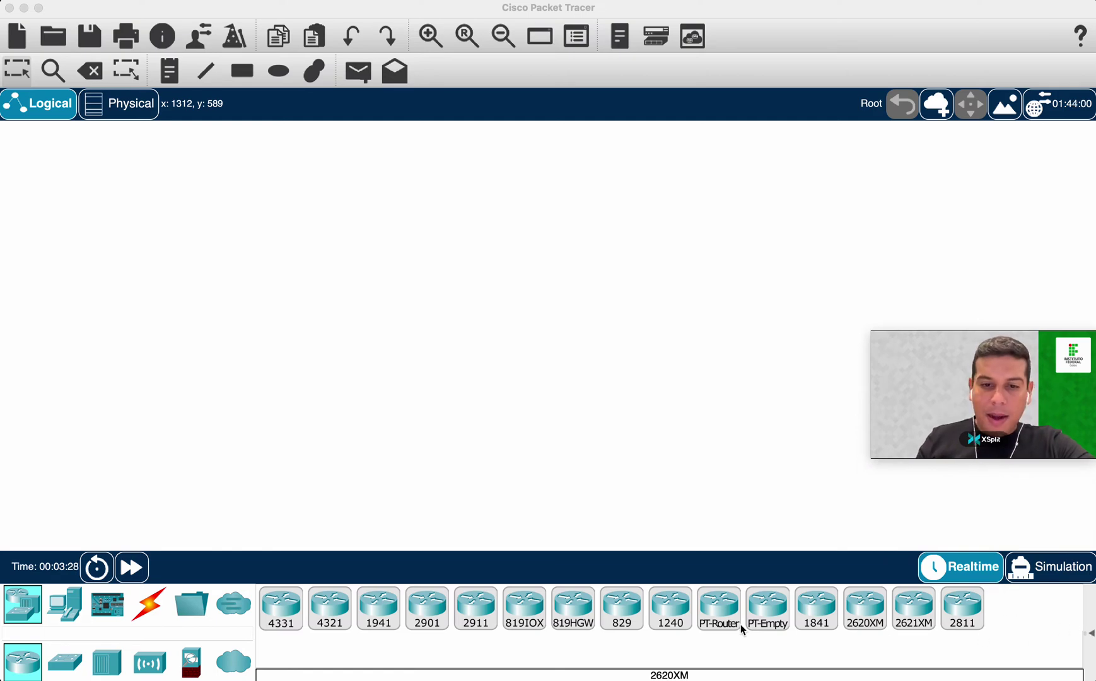
click(32, 603)
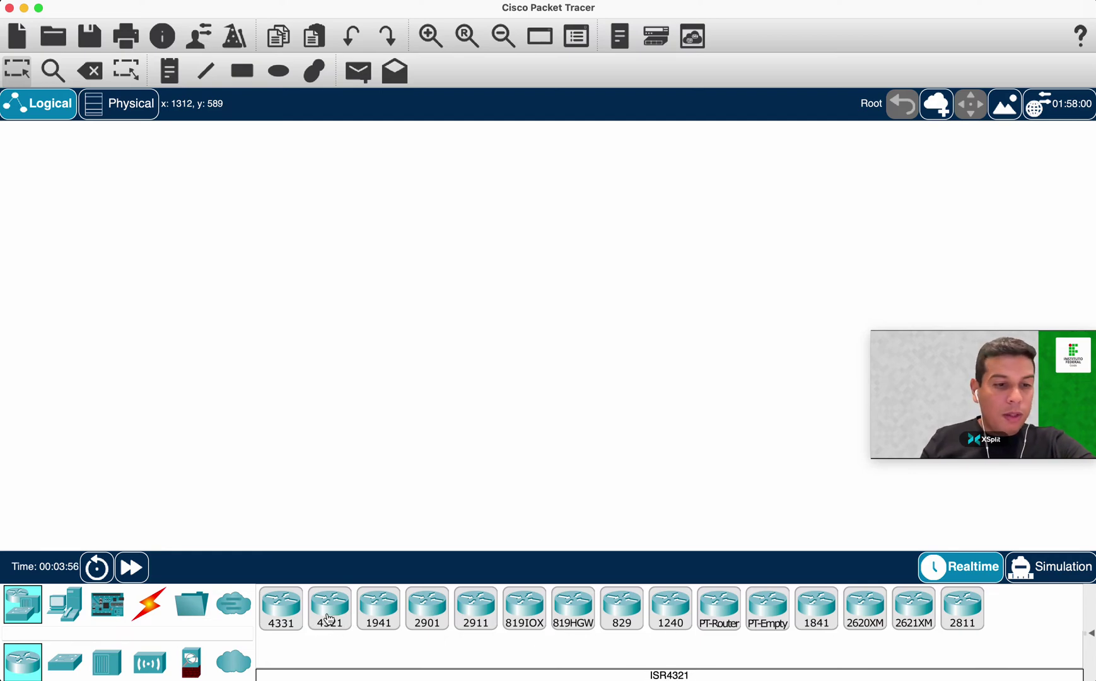
click(66, 666)
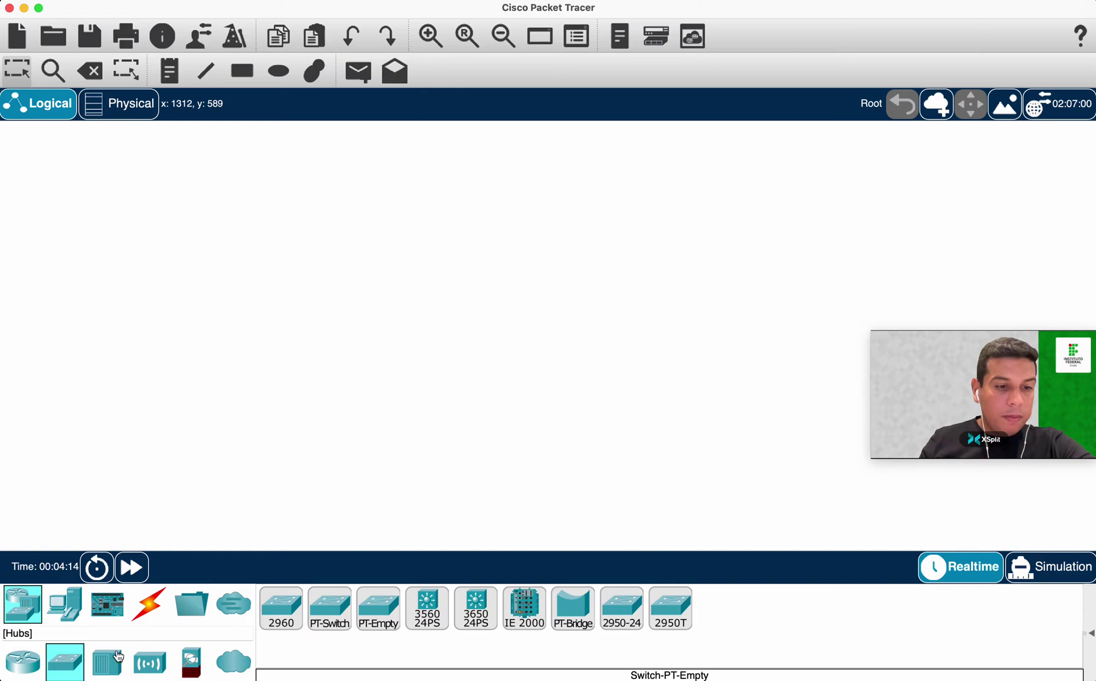
Browse the Hubs, Wireless Devices, Security (5506, 5505) and WAN Emulation device lists.
click(117, 656)
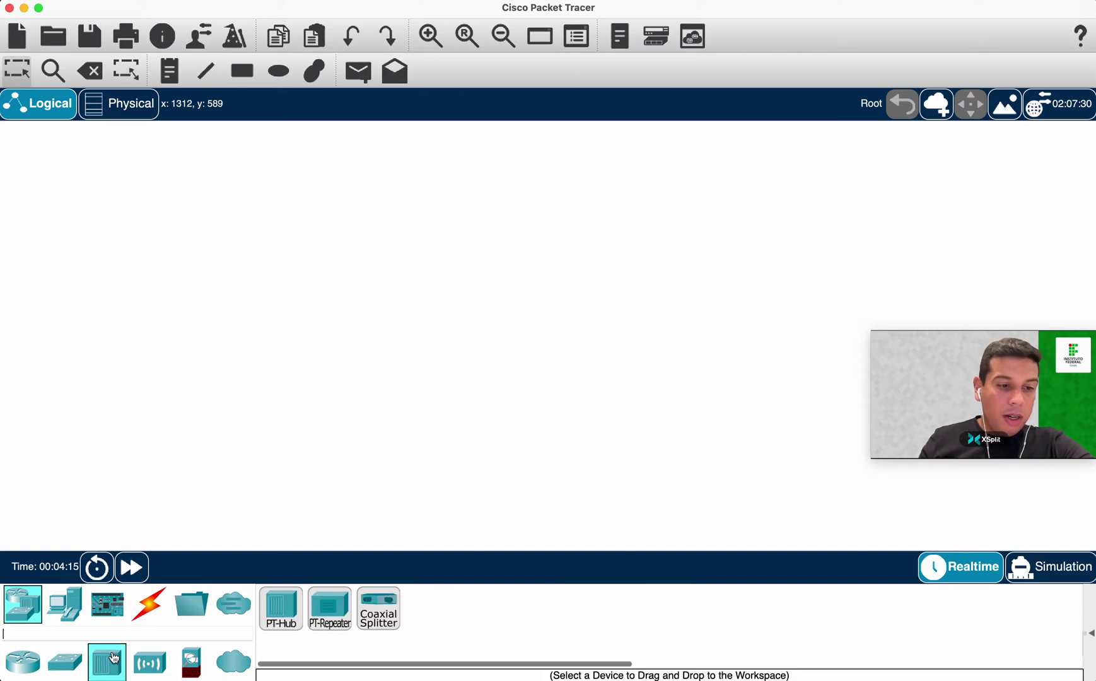
click(148, 662)
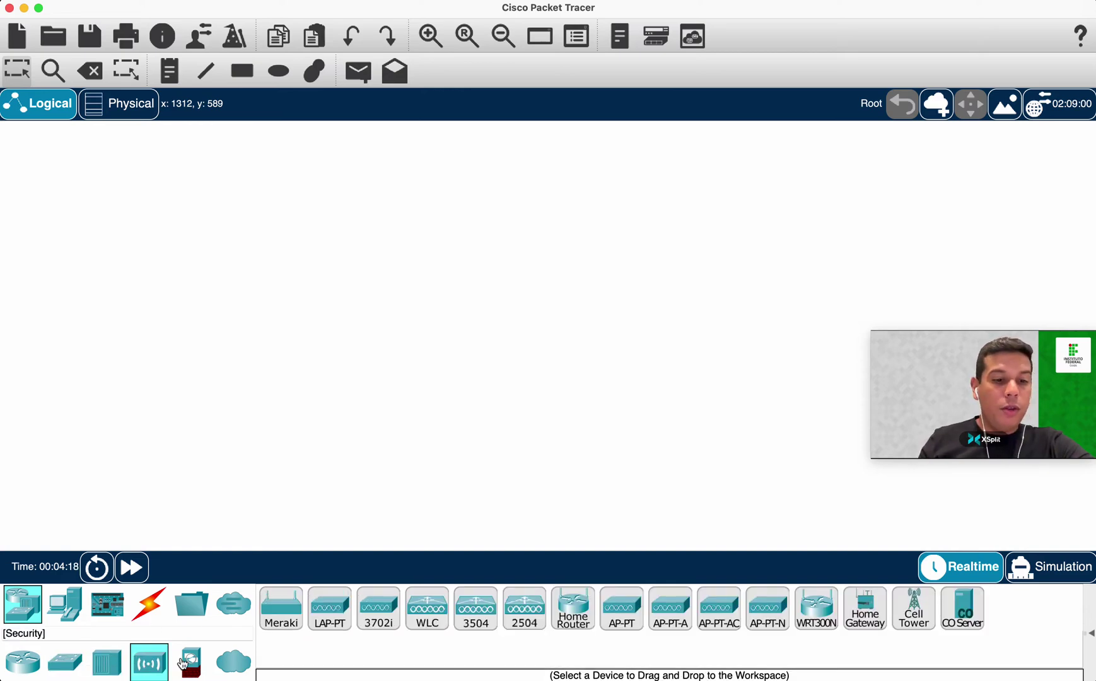
click(190, 660)
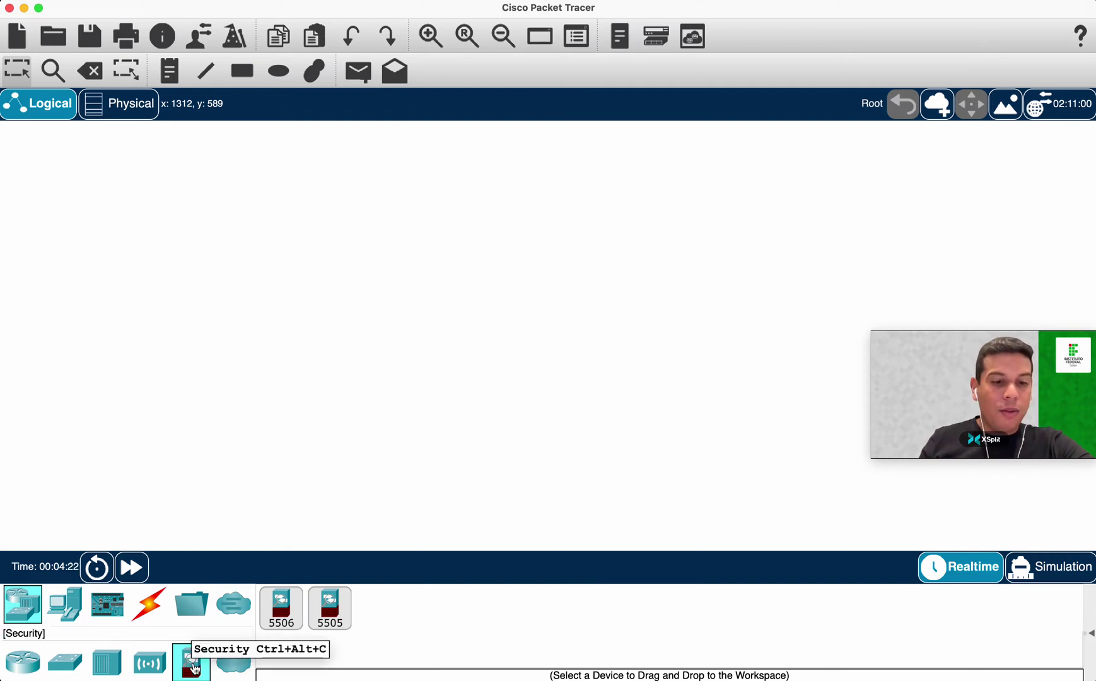
click(227, 665)
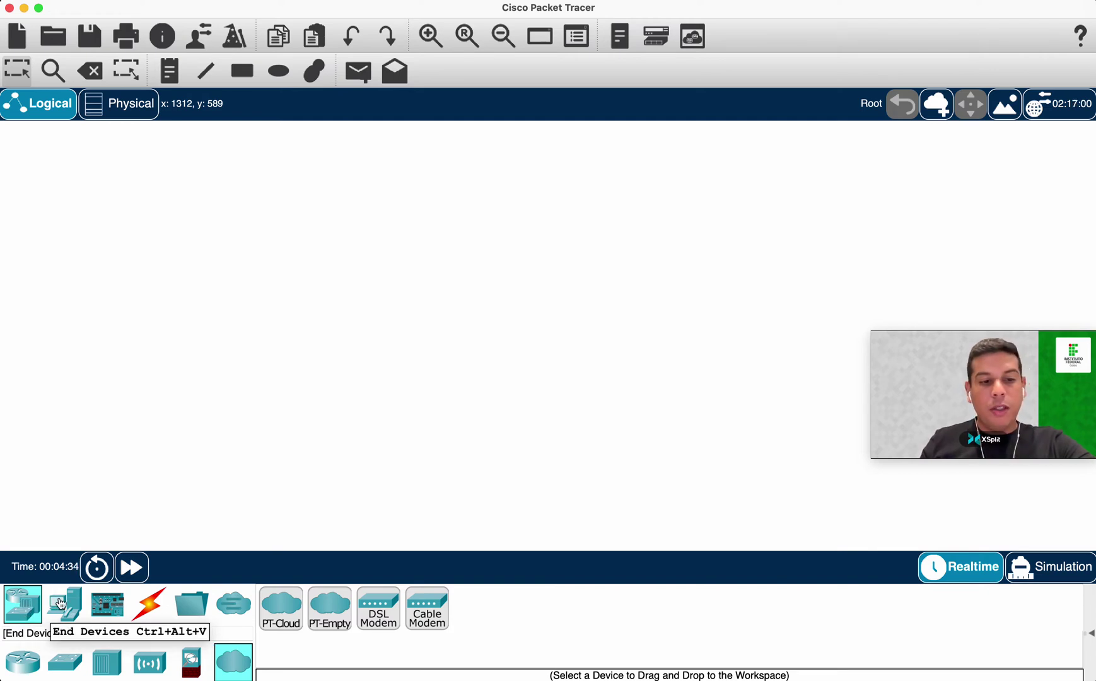
Browse End Devices and the Home, Smart City, Industrial and Power Grid IoT lists, ending on End Devices.
click(62, 604)
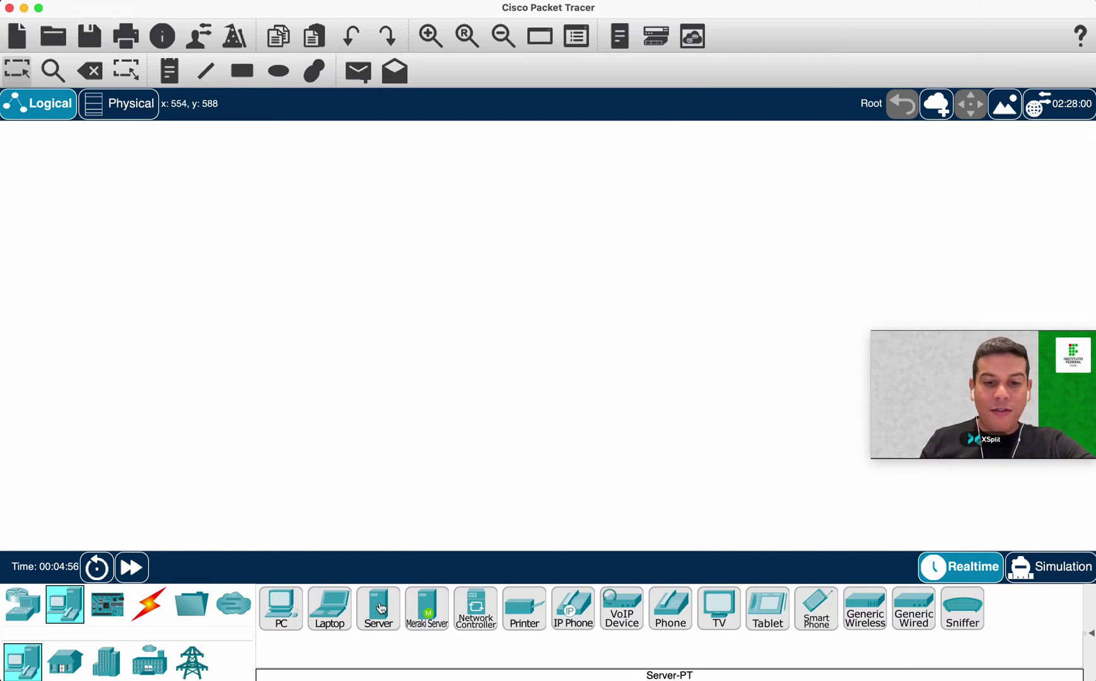
click(53, 665)
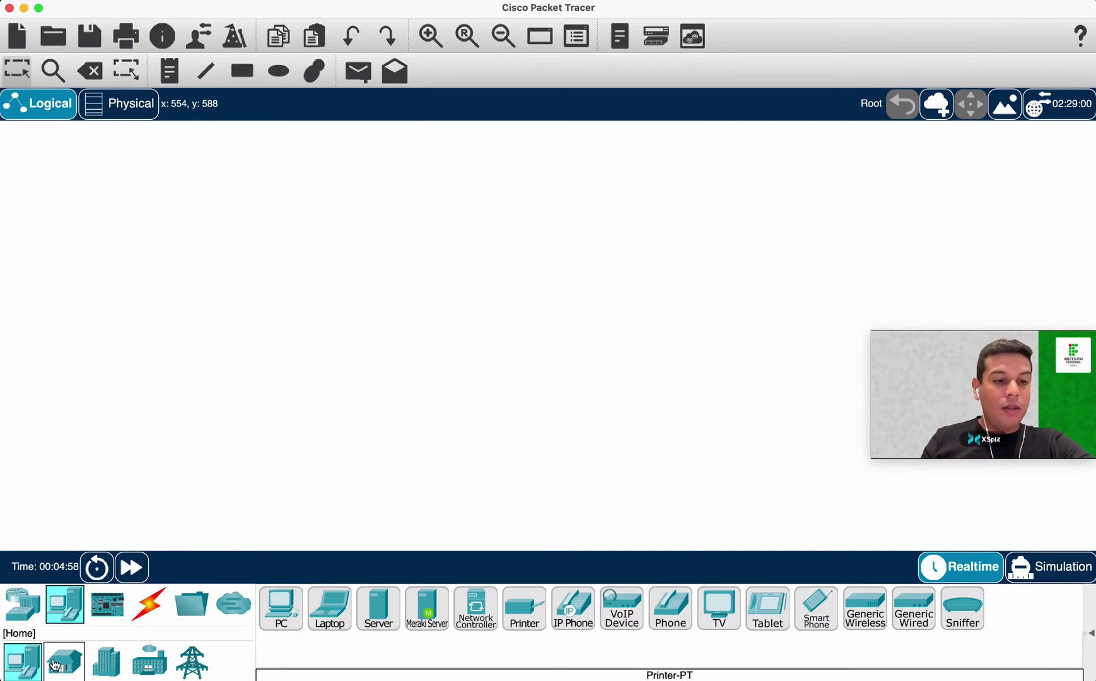
click(102, 660)
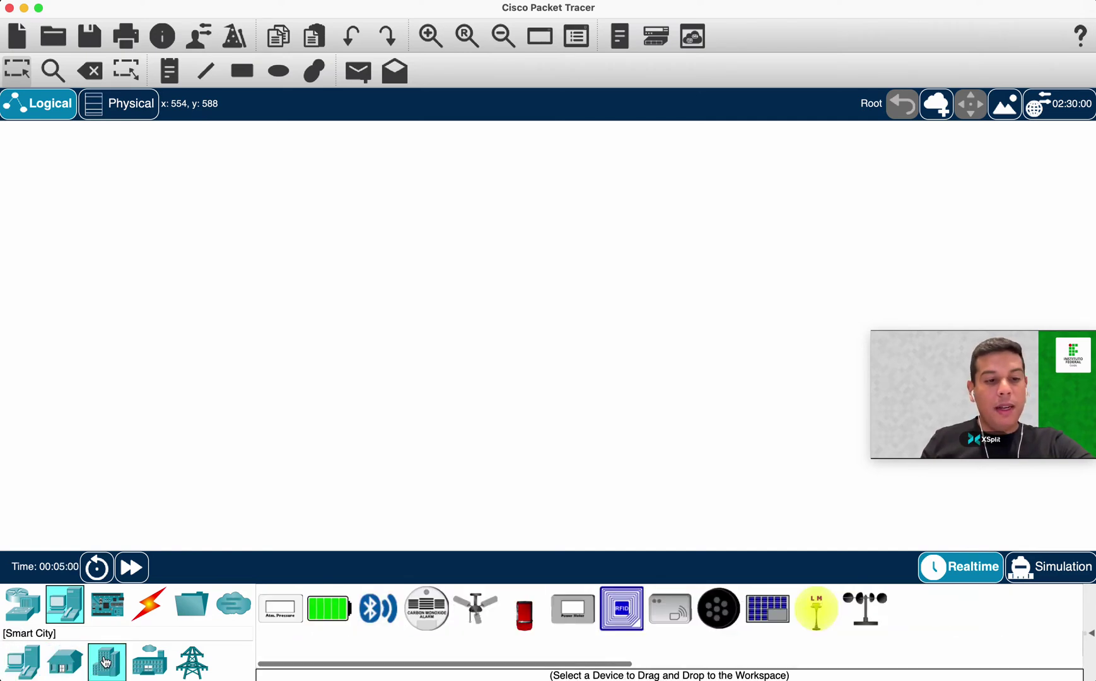
click(152, 660)
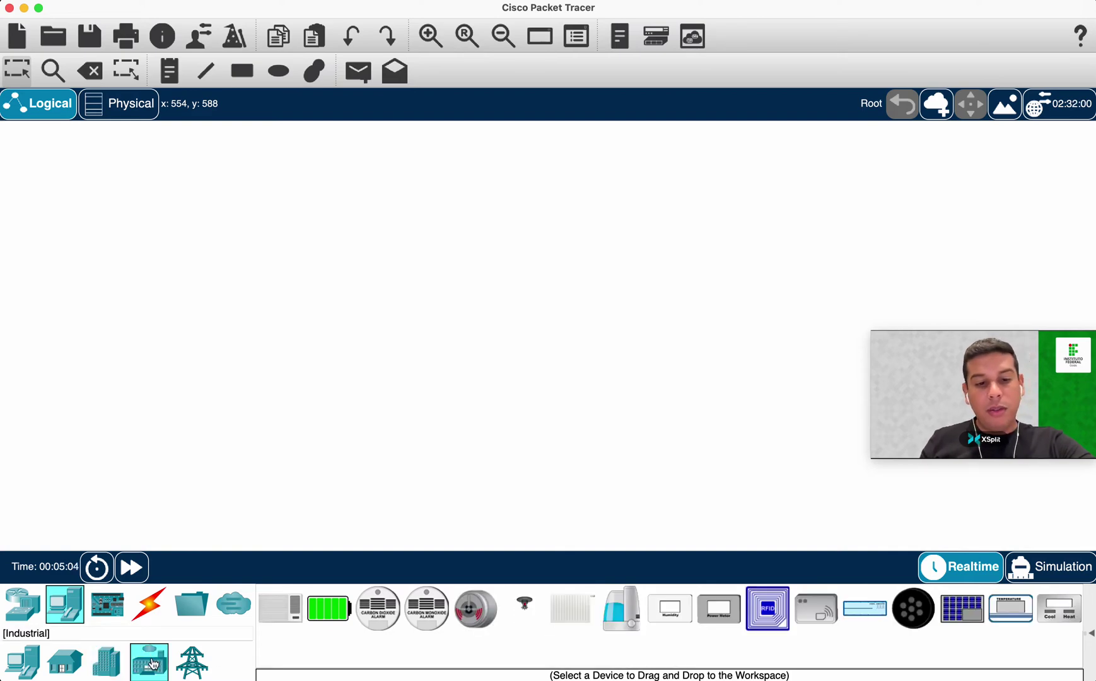
click(191, 661)
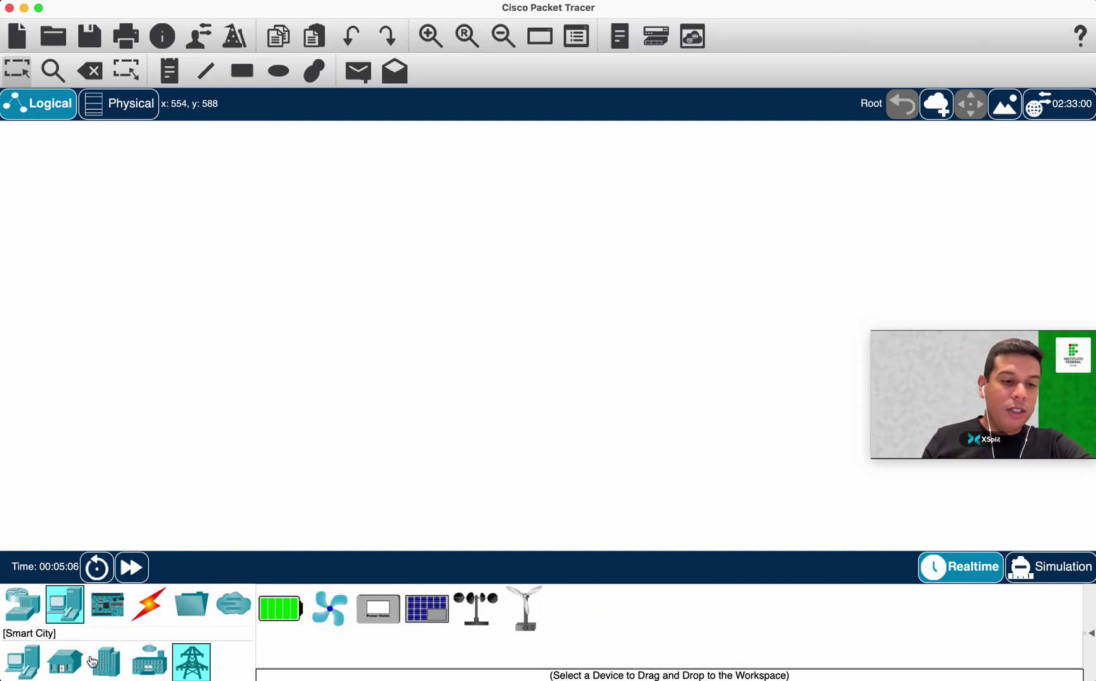
click(25, 662)
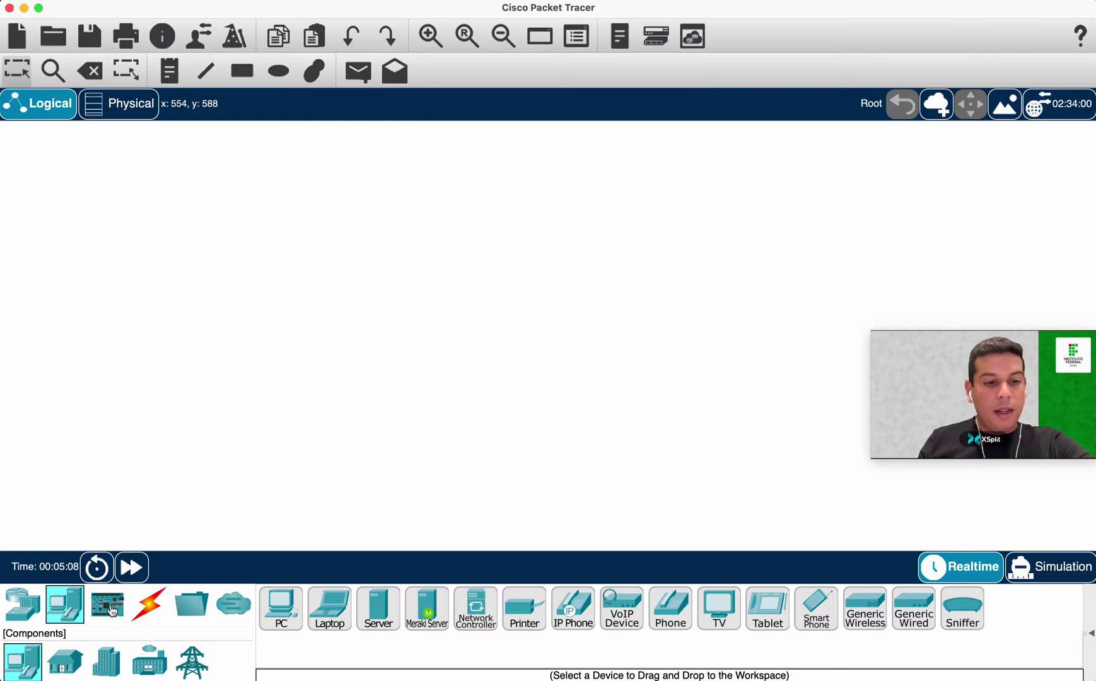
click(111, 609)
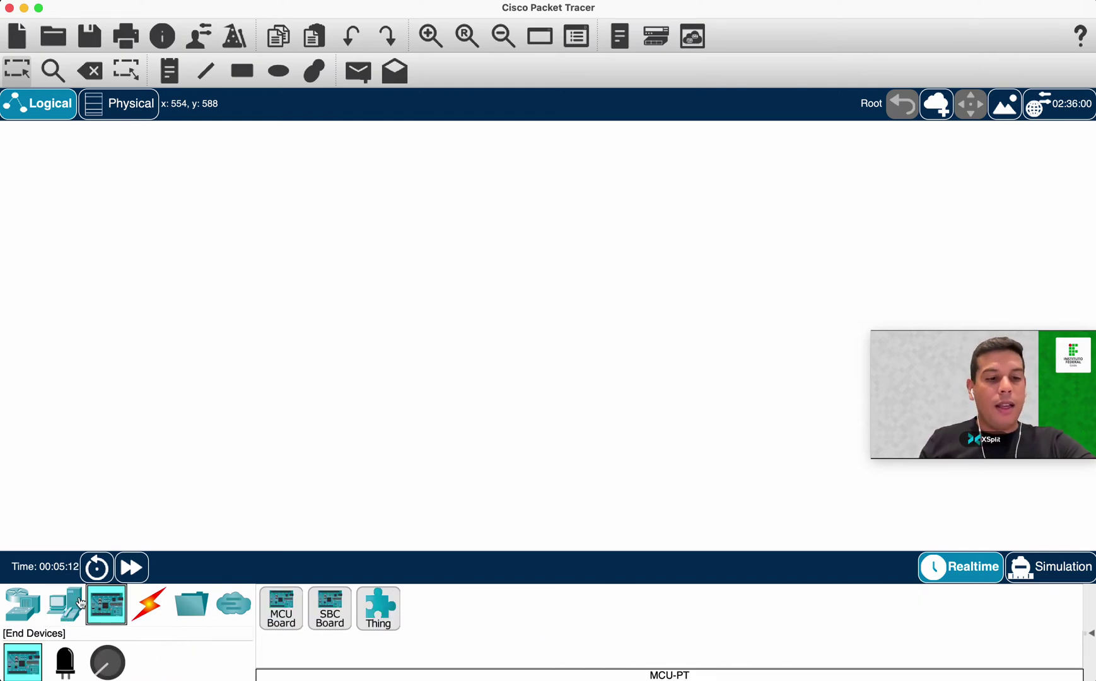
click(43, 605)
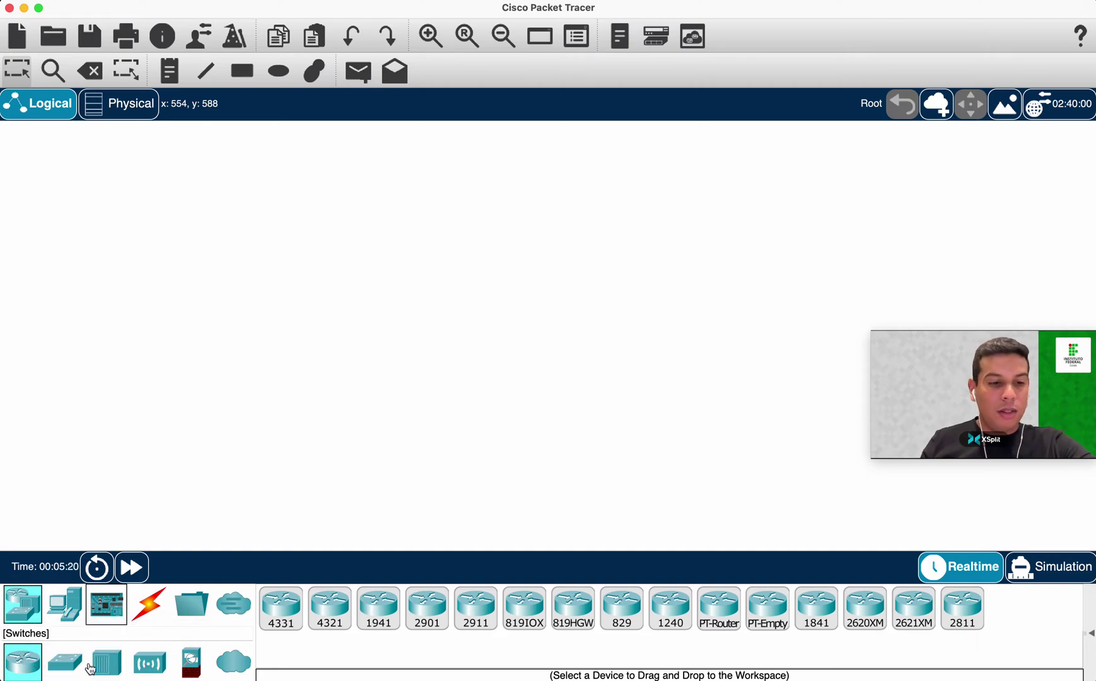
click(70, 657)
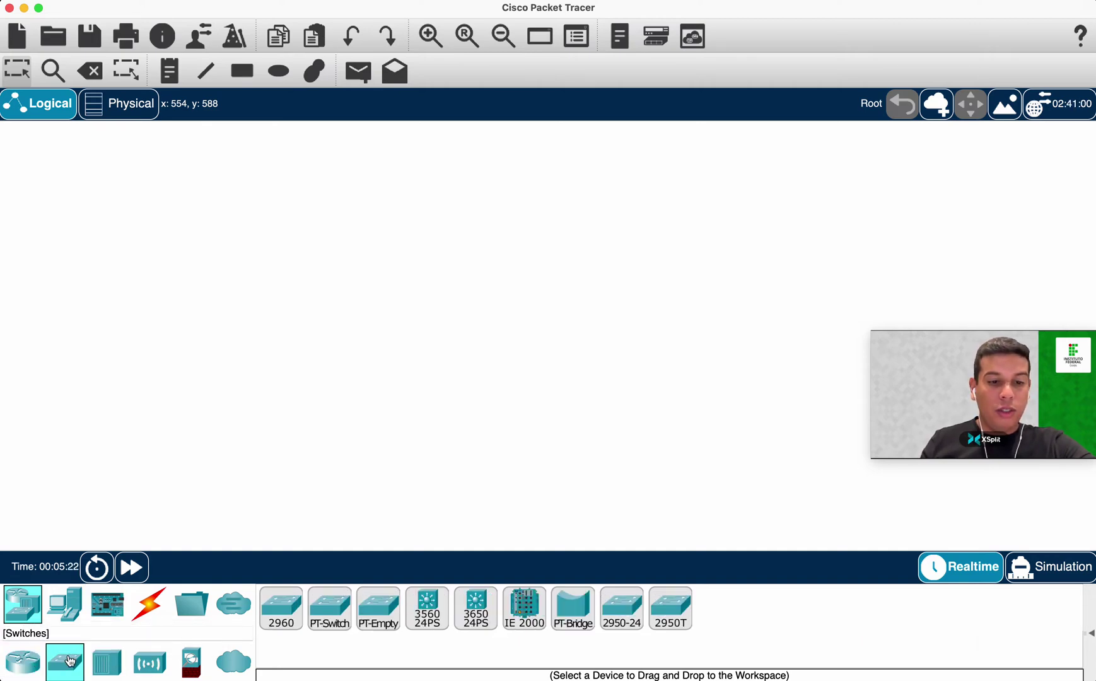
click(65, 608)
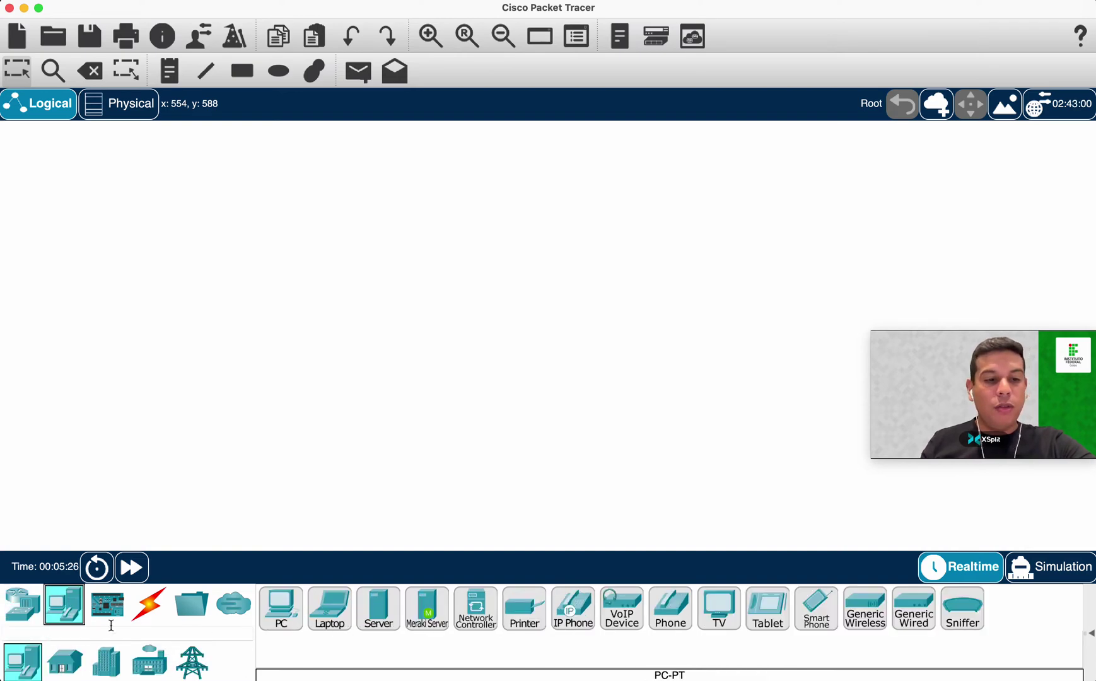
click(26, 610)
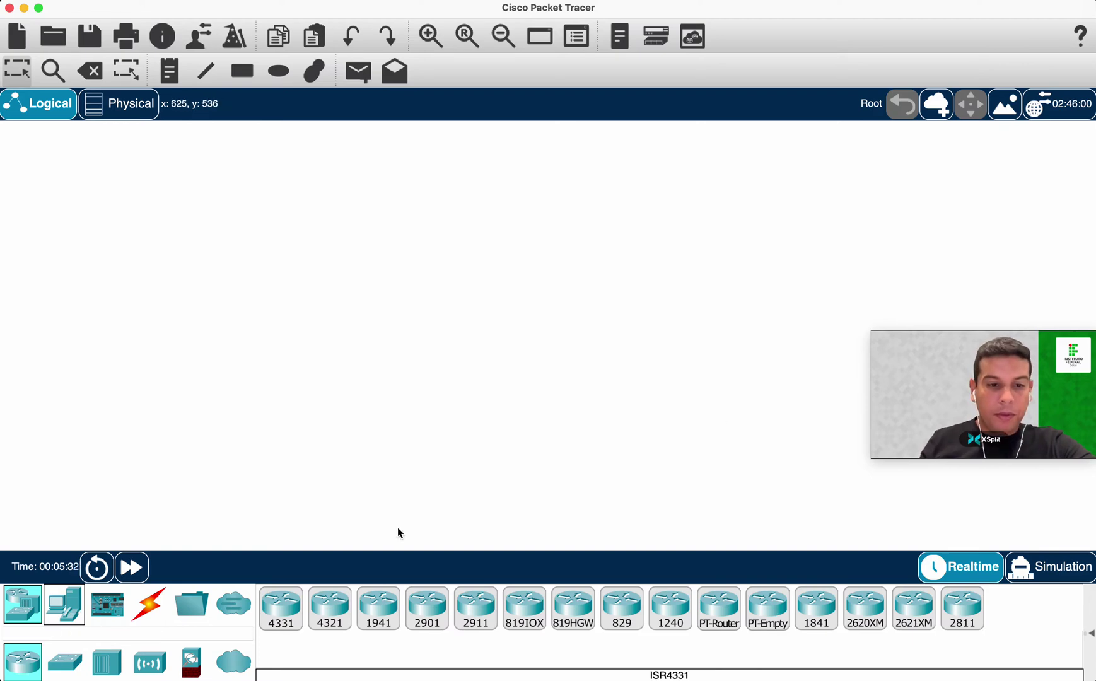
Add PC0 from End Devices to the workspace, zoom in, and move it to the left.
click(58, 606)
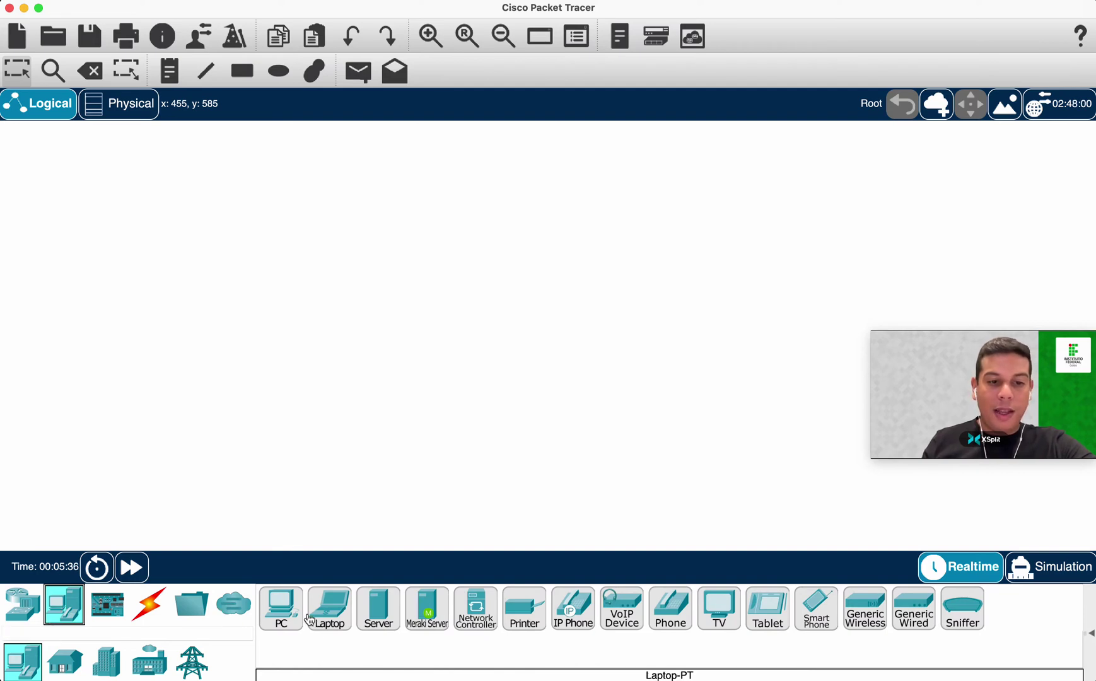
drag(286, 609, 285, 291)
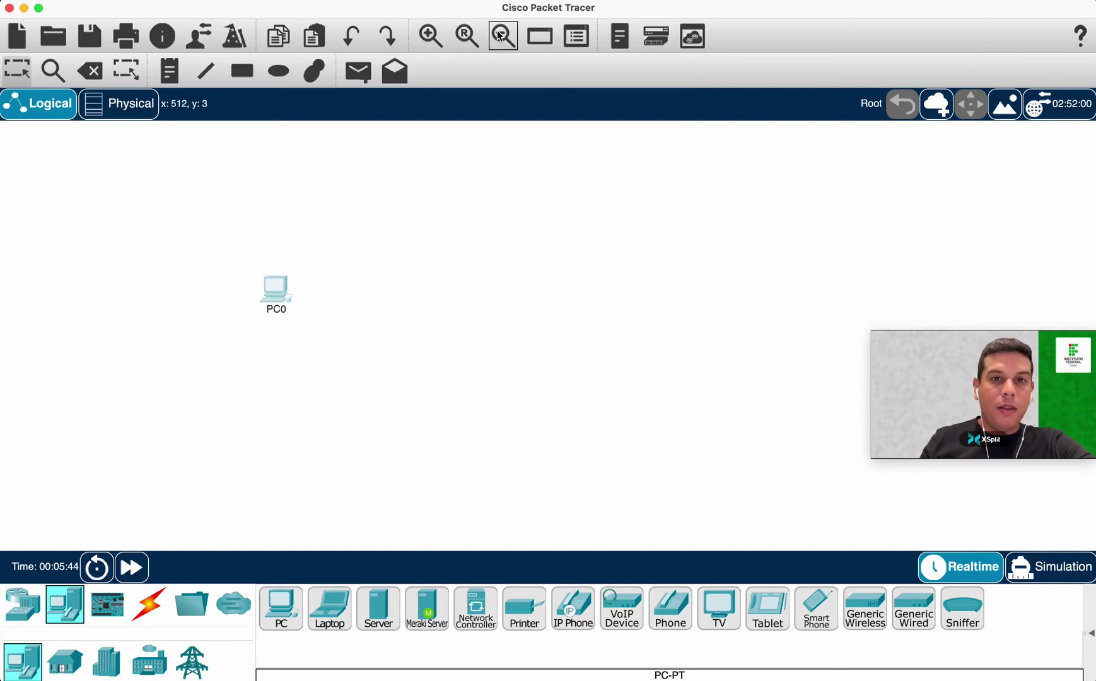
click(442, 38)
drag(575, 498, 177, 361)
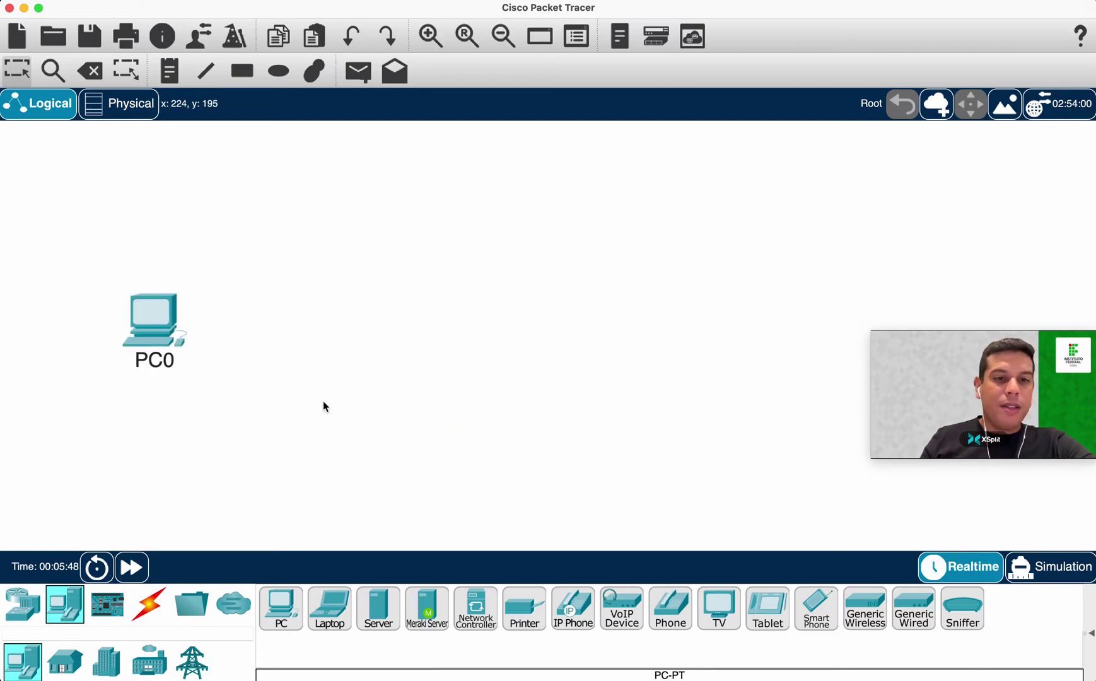
drag(166, 326, 173, 292)
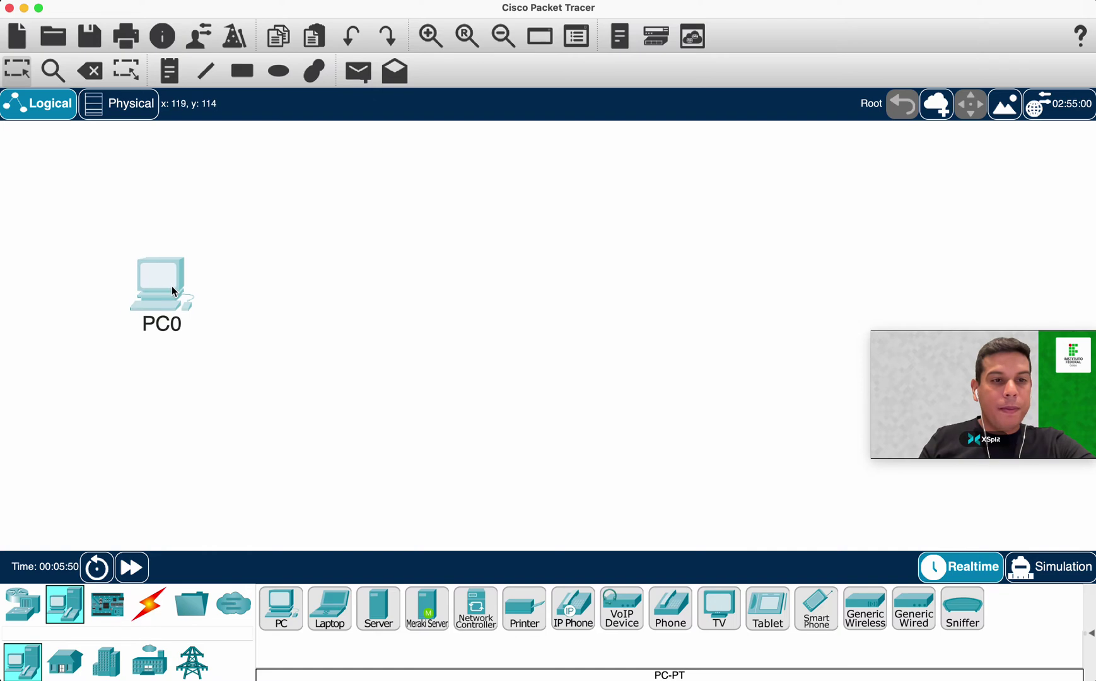
Add PC1 beside PC0, align the two PCs, and open PC0's device window.
click(451, 319)
drag(460, 324, 458, 303)
drag(167, 296, 225, 296)
drag(483, 306, 524, 301)
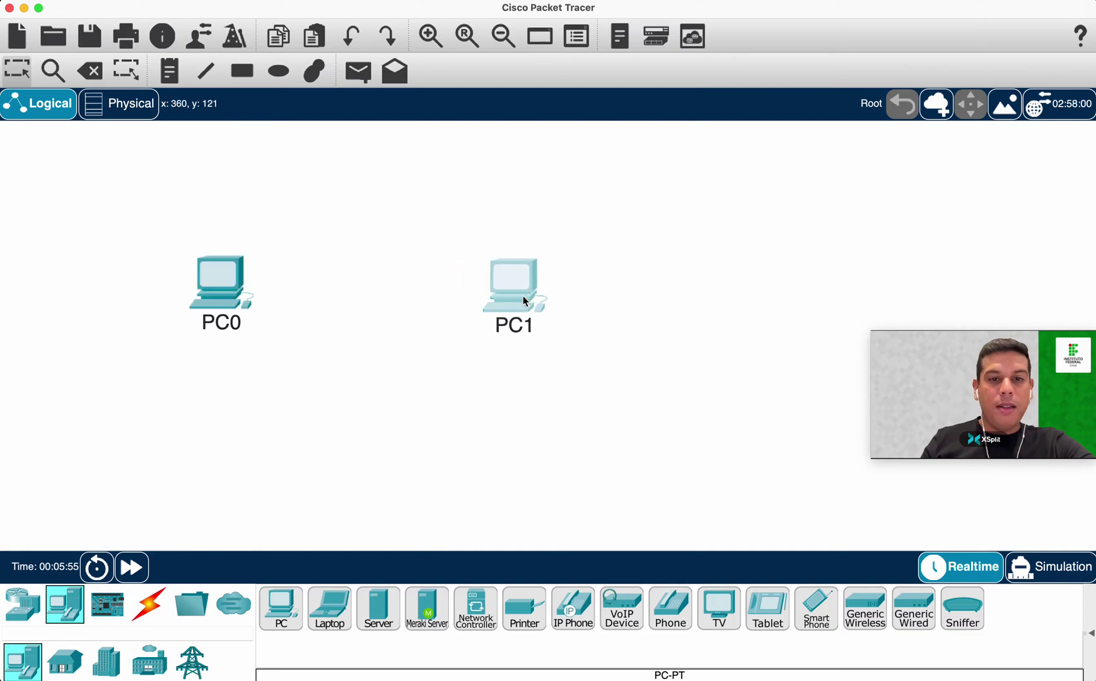
click(702, 291)
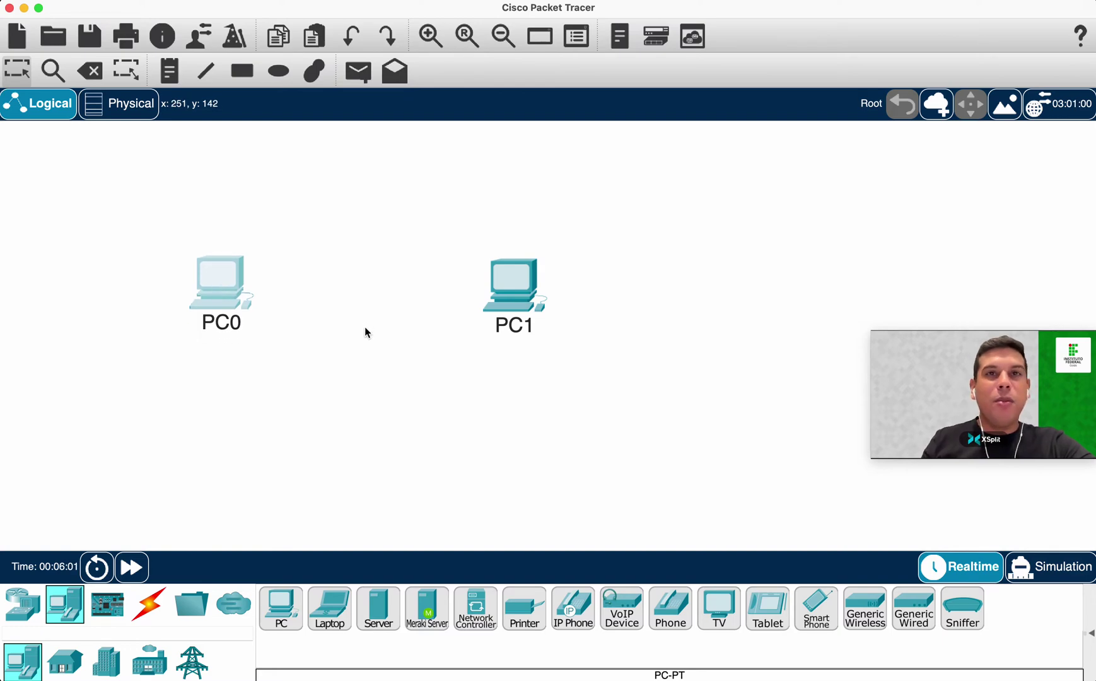
click(222, 283)
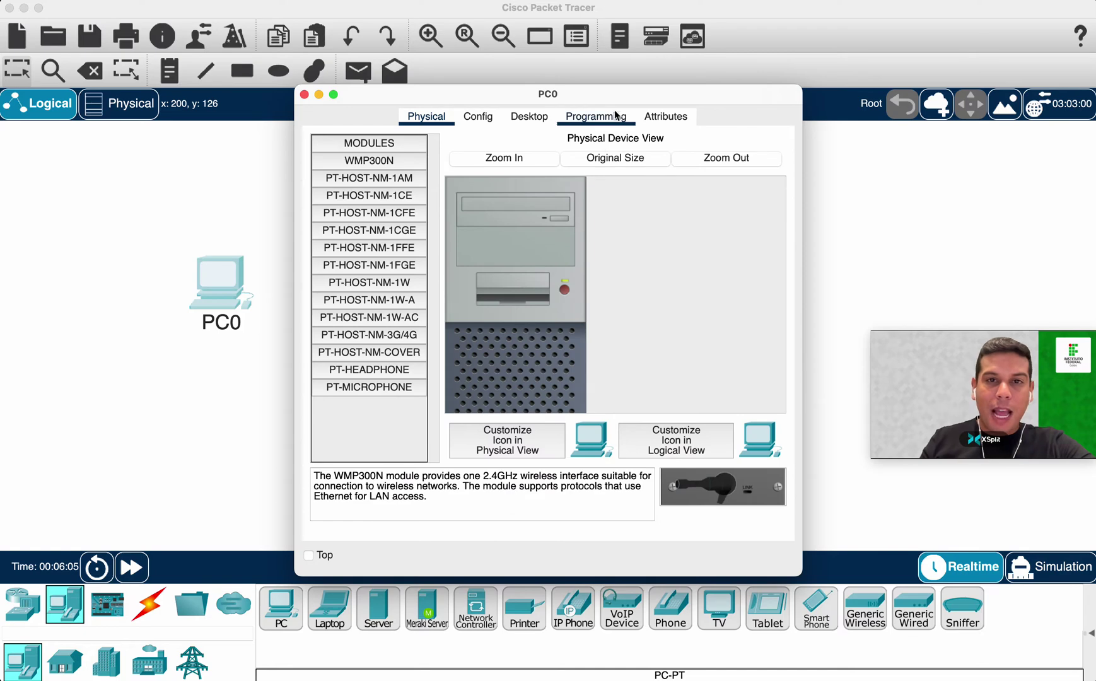
Power on PC0's tower in its Physical tab, then return the tower view to original size.
drag(616, 89, 564, 97)
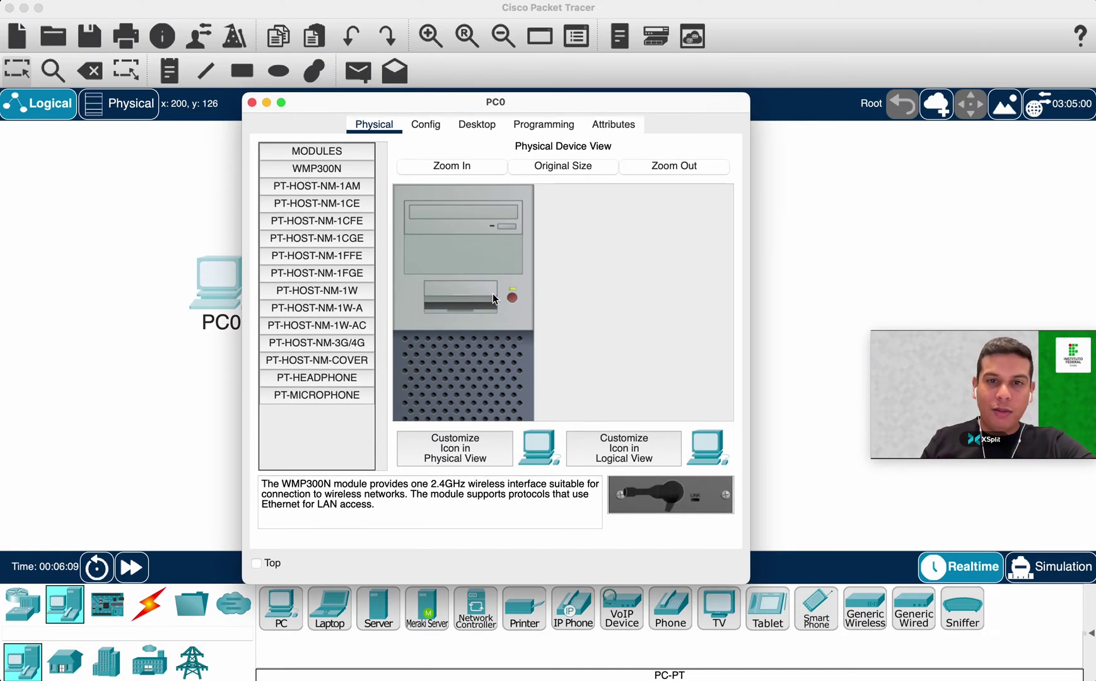
click(483, 168)
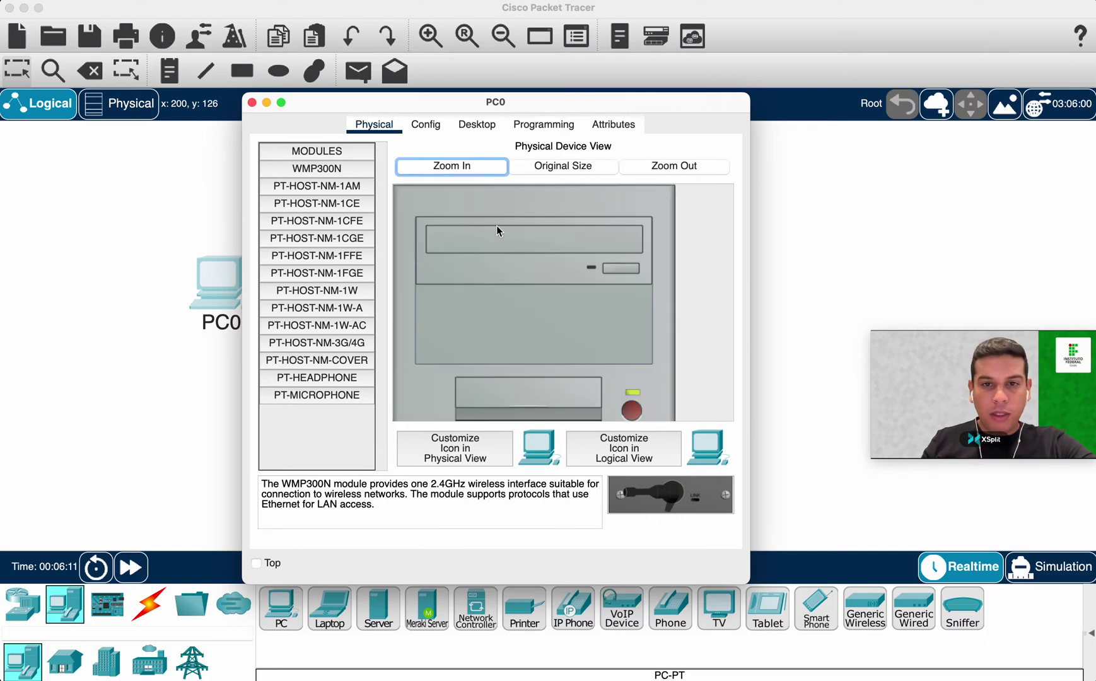
click(677, 167)
click(571, 168)
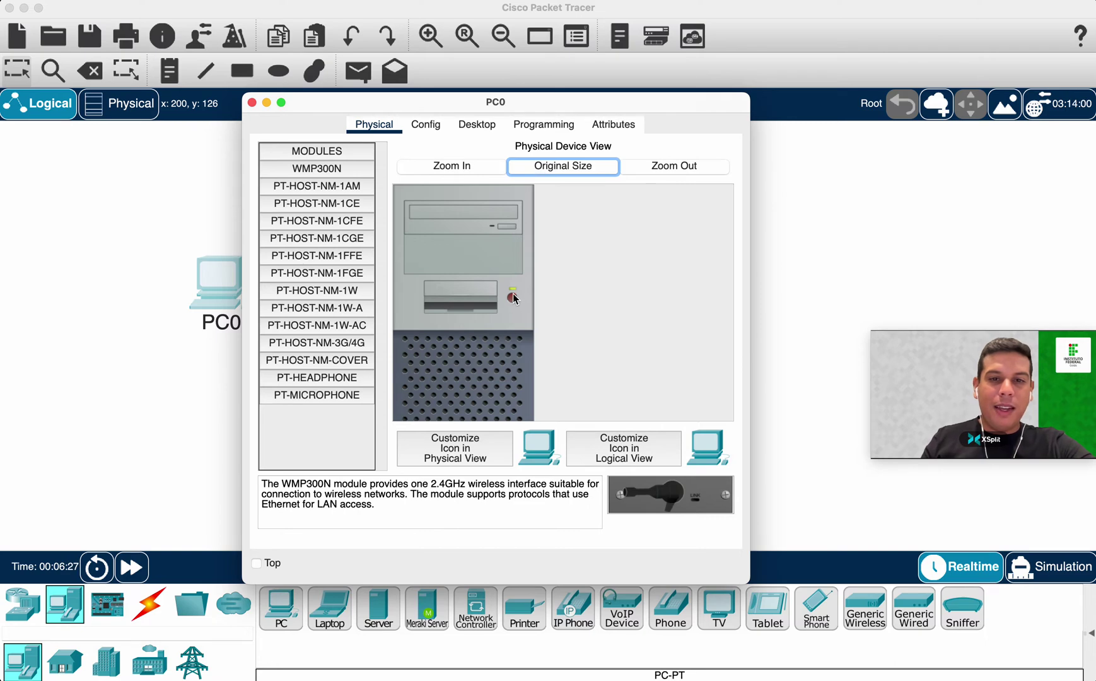
click(491, 165)
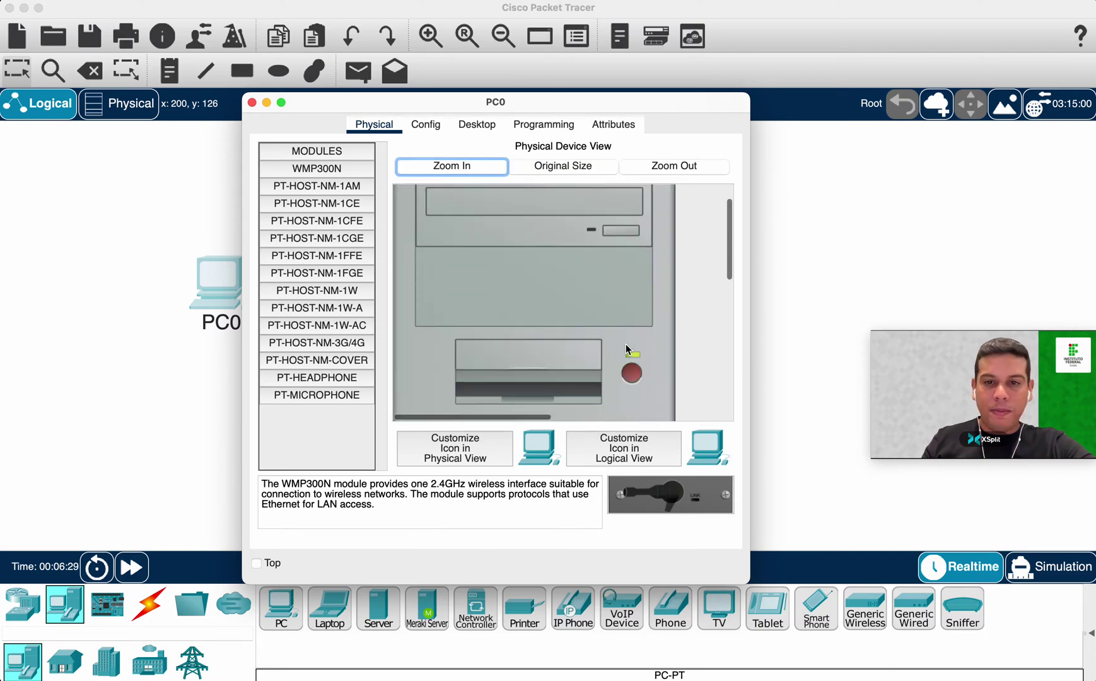
scroll(626, 343, down, 2)
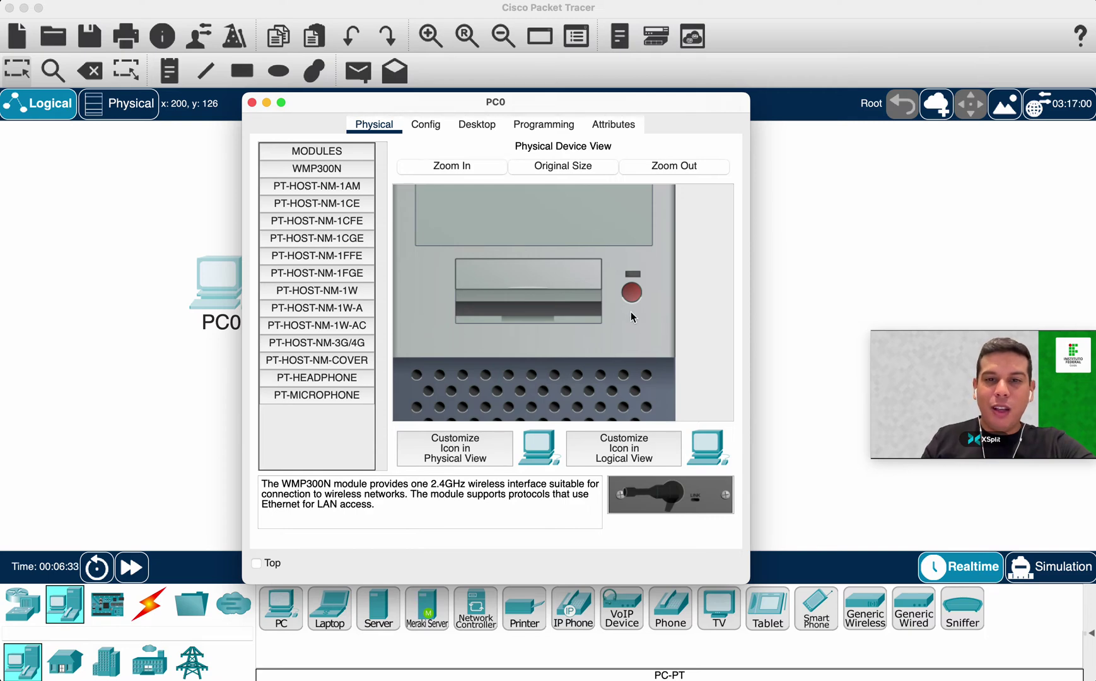
click(632, 293)
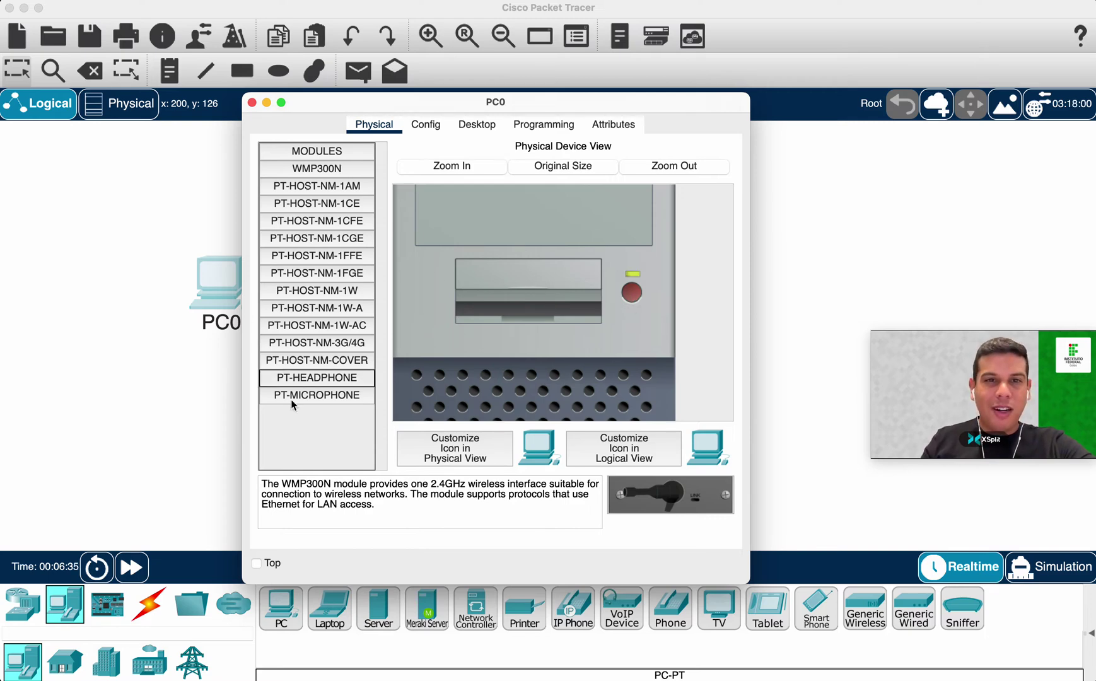
drag(461, 105, 374, 99)
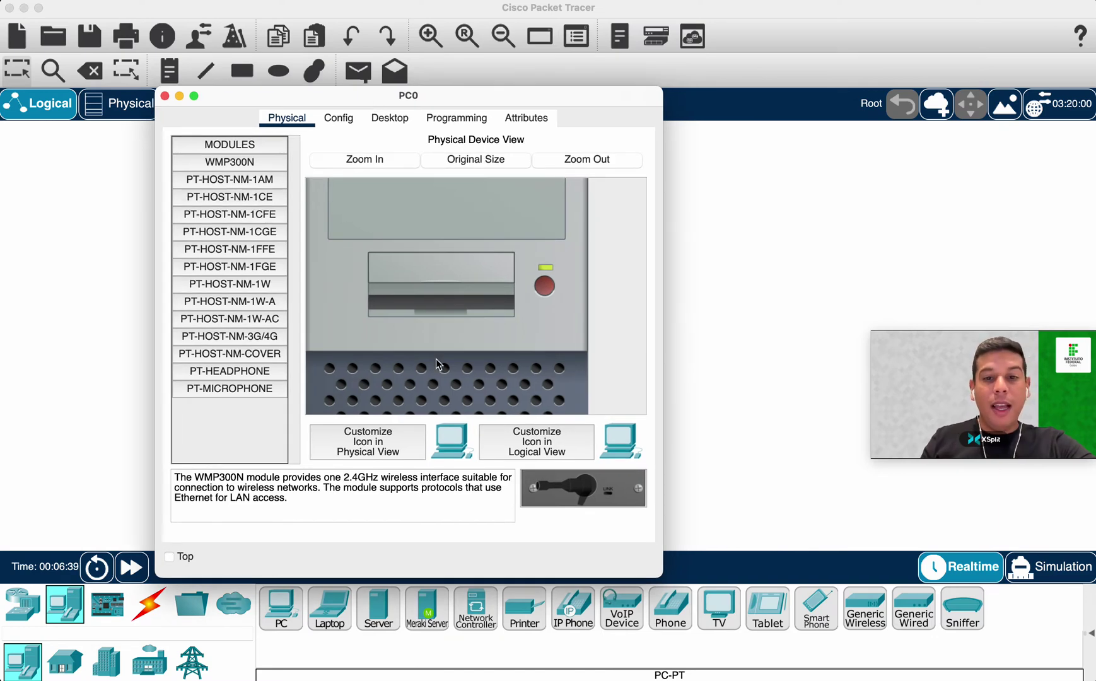
click(479, 162)
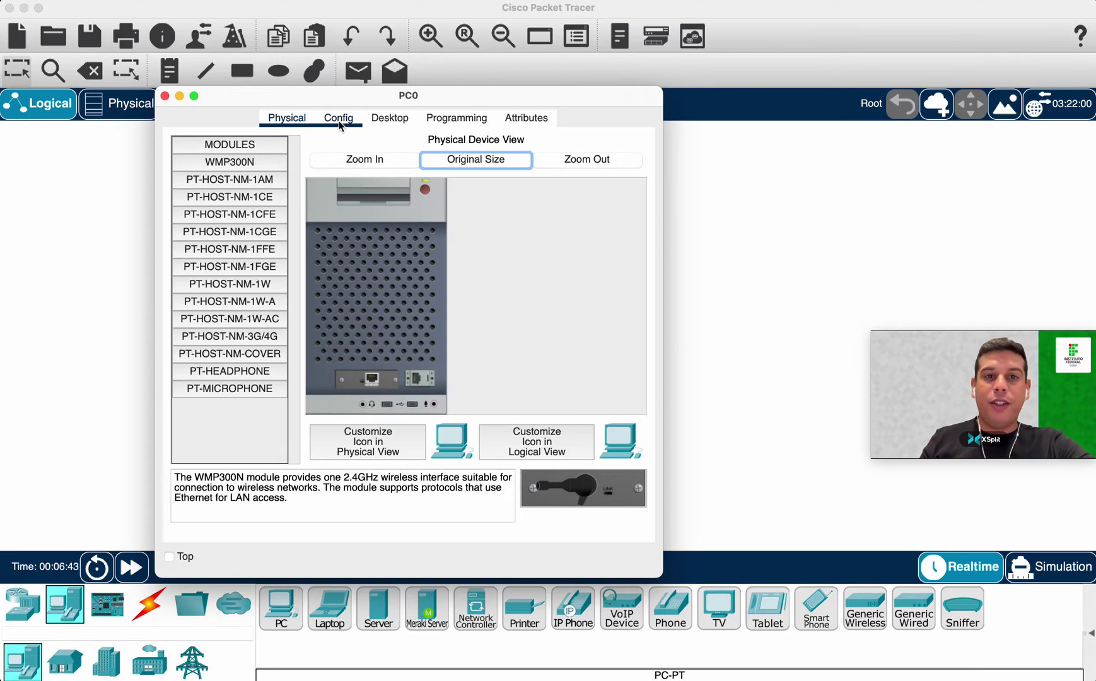
Review PC0's Config tab and Desktop IP Configuration panel, leaving the IPv4 address empty.
click(338, 120)
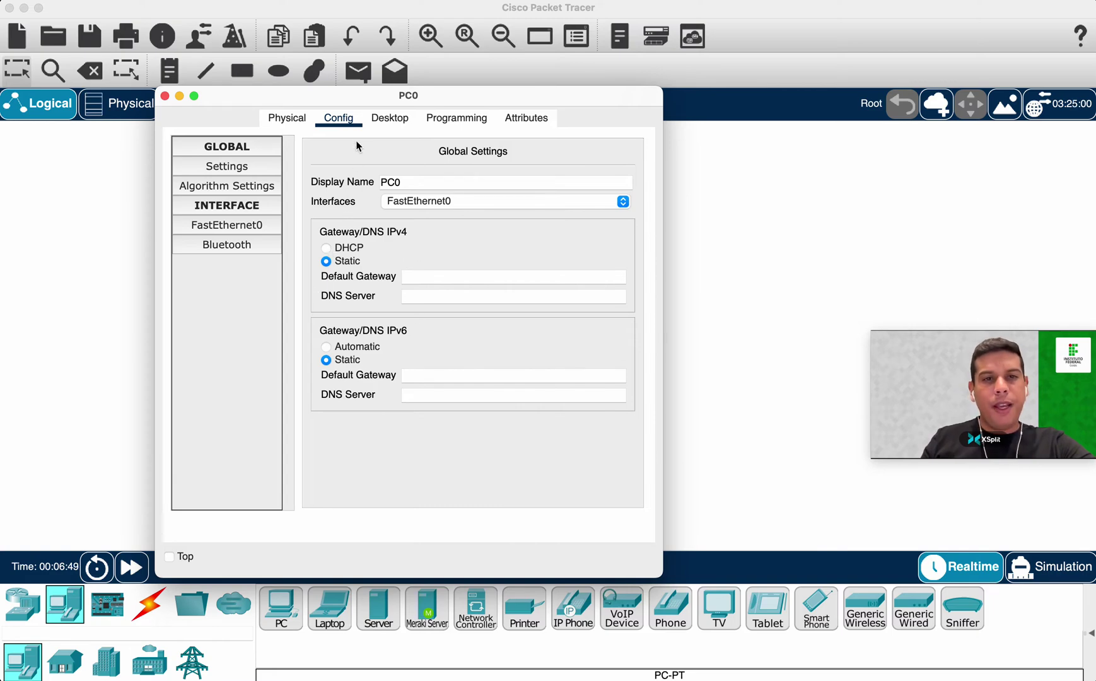
click(397, 122)
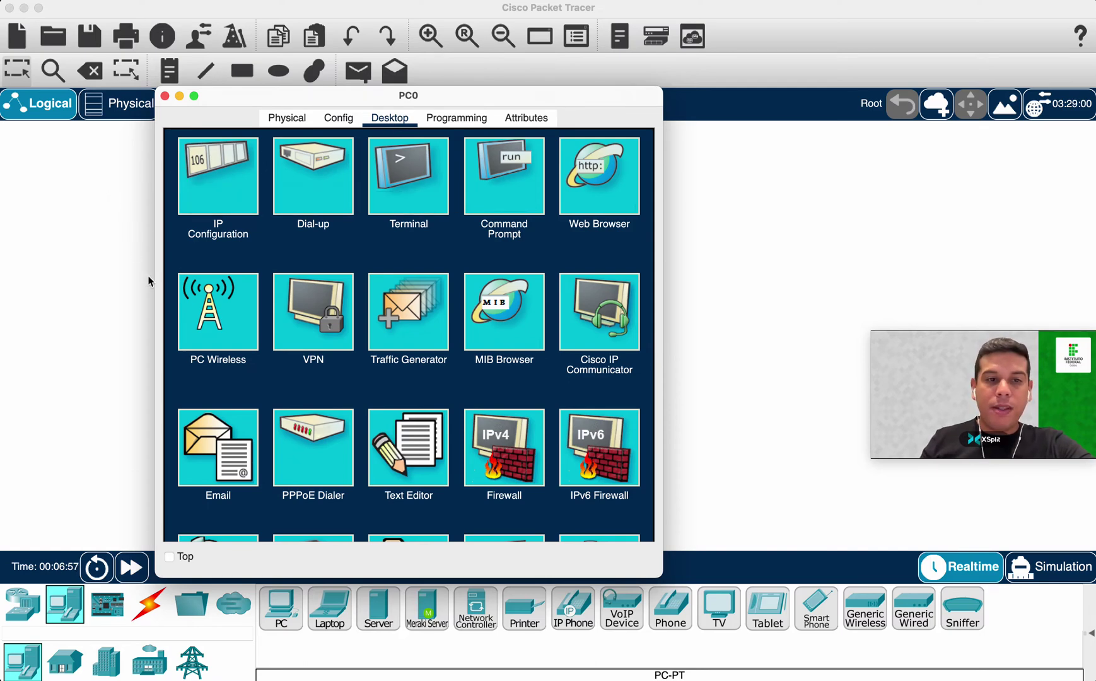
click(226, 159)
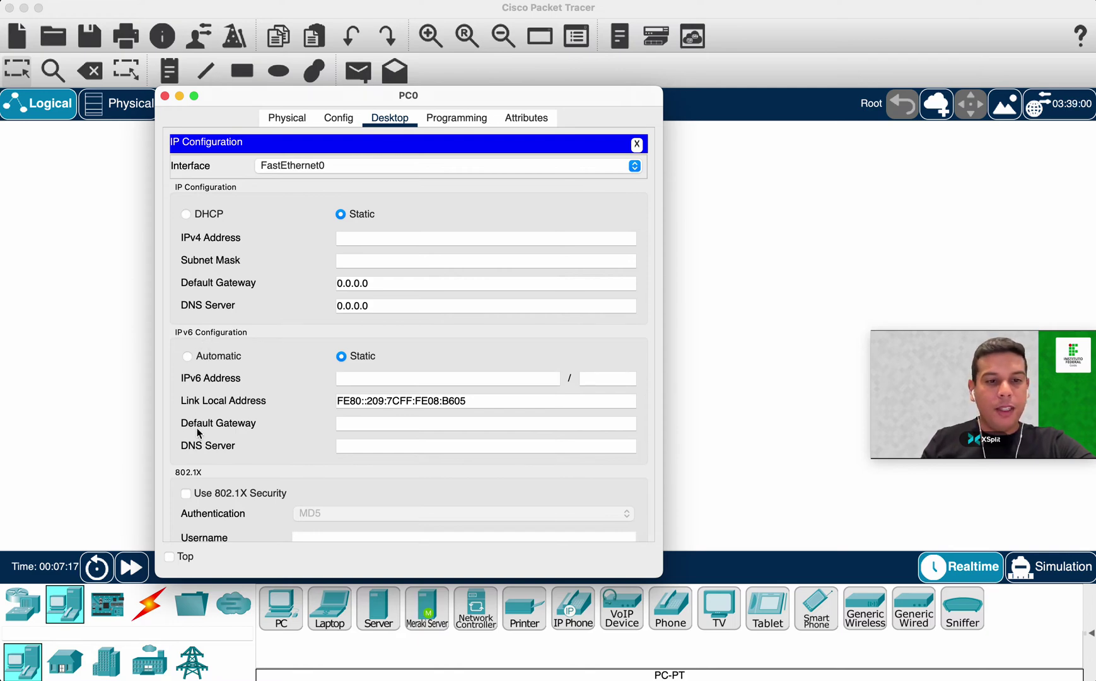
scroll(198, 433, down, 2)
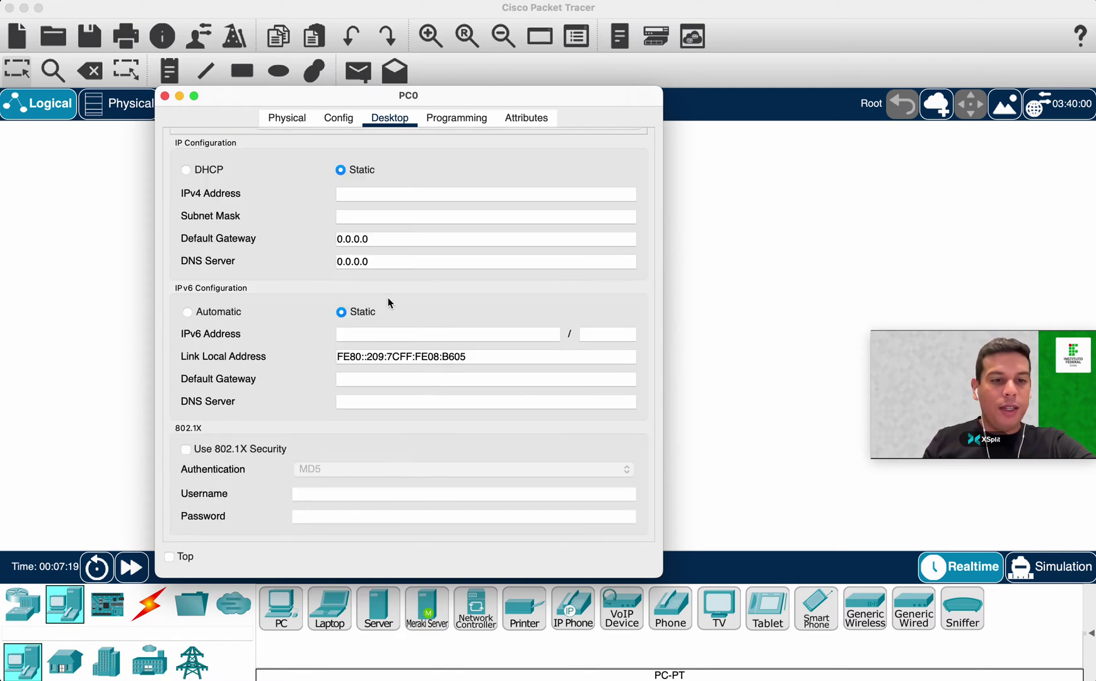
scroll(391, 301, up, 2)
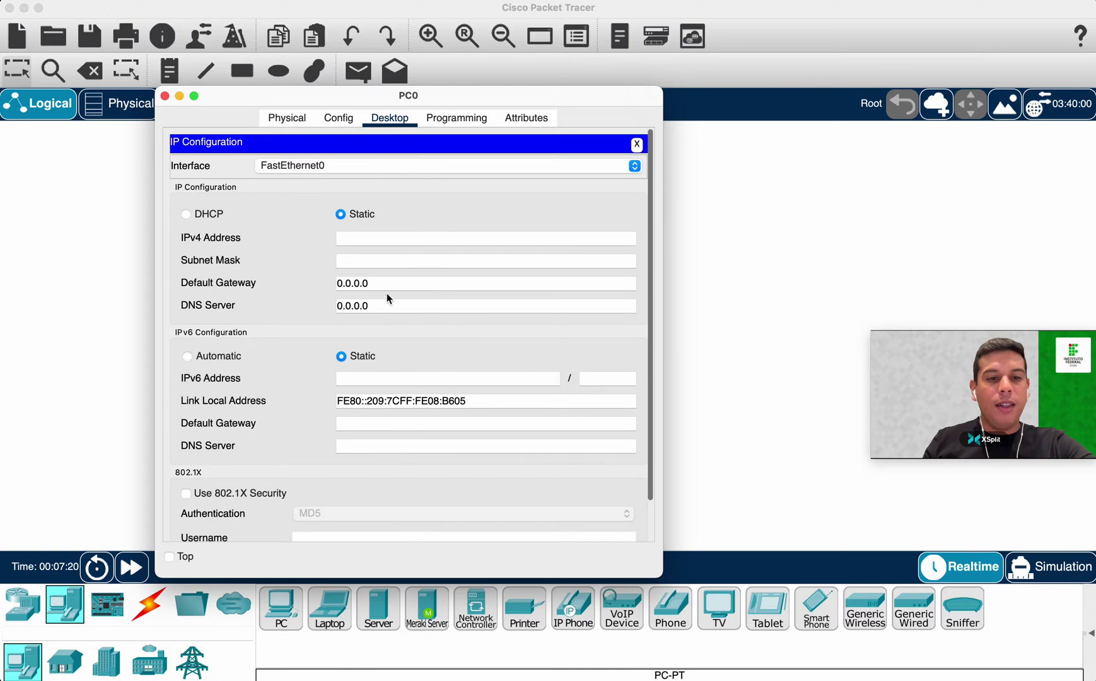
click(638, 144)
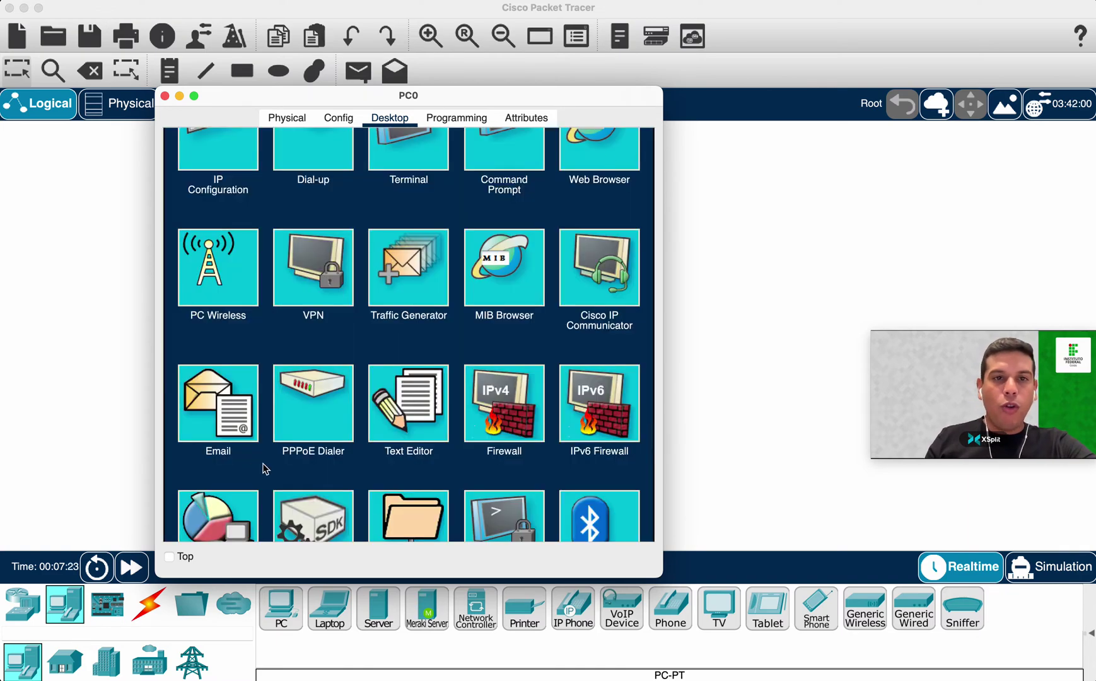
scroll(268, 467, up, 2)
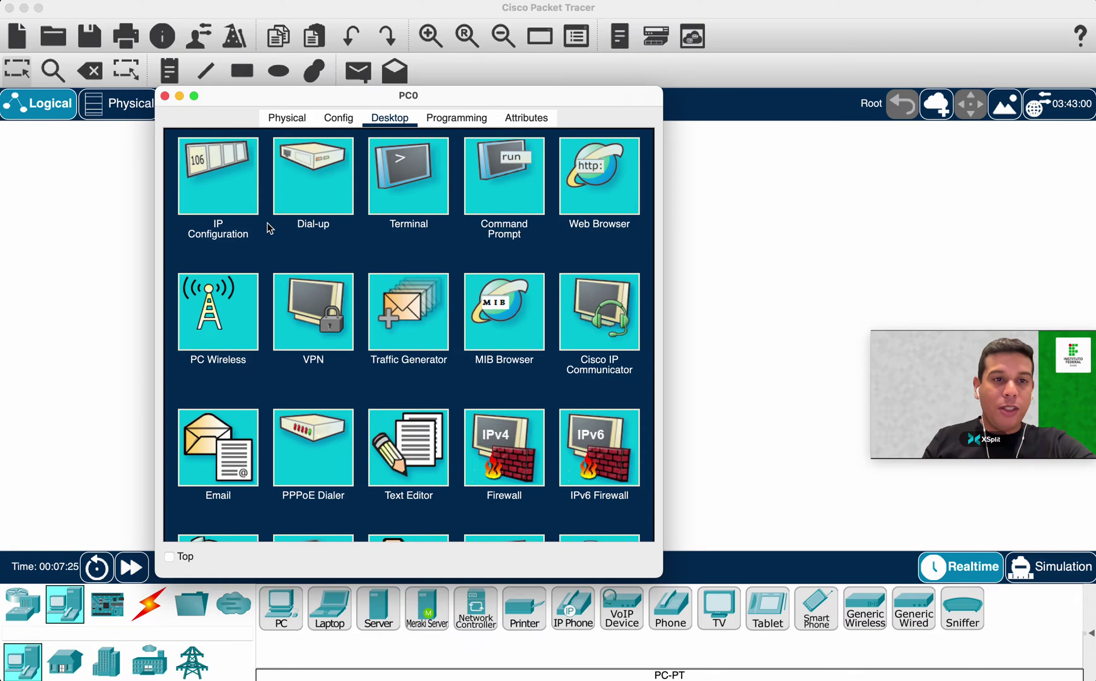
Try PC0's Command Prompt with 'ping', erase it, close the prompt, and close PC0's window.
click(478, 160)
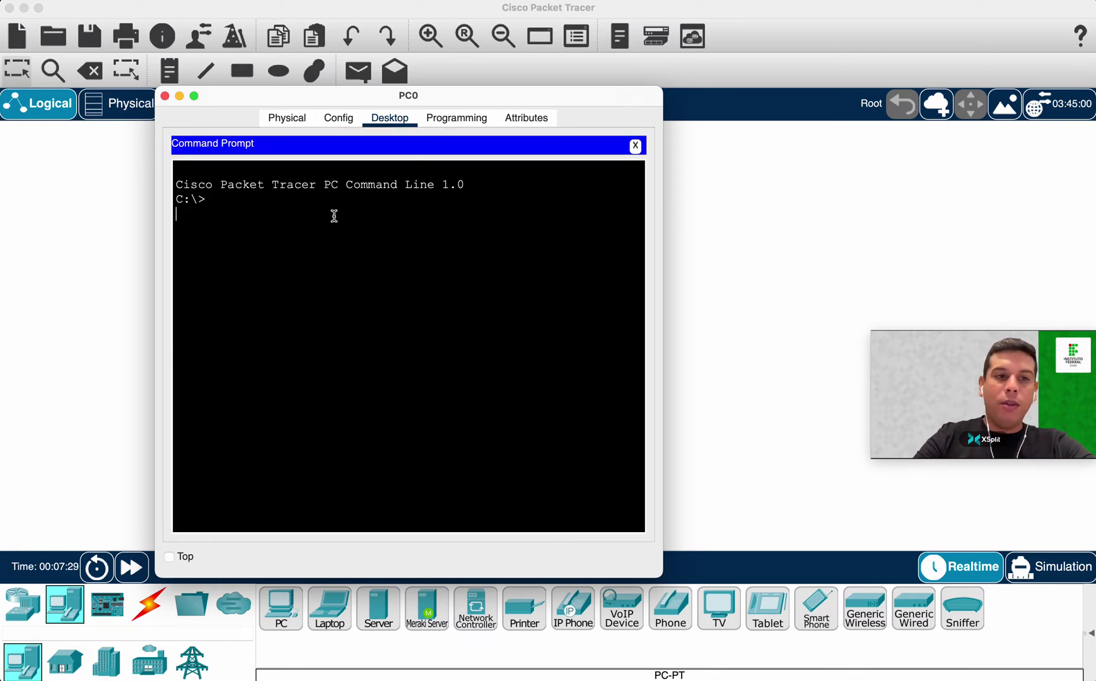
text(ping)
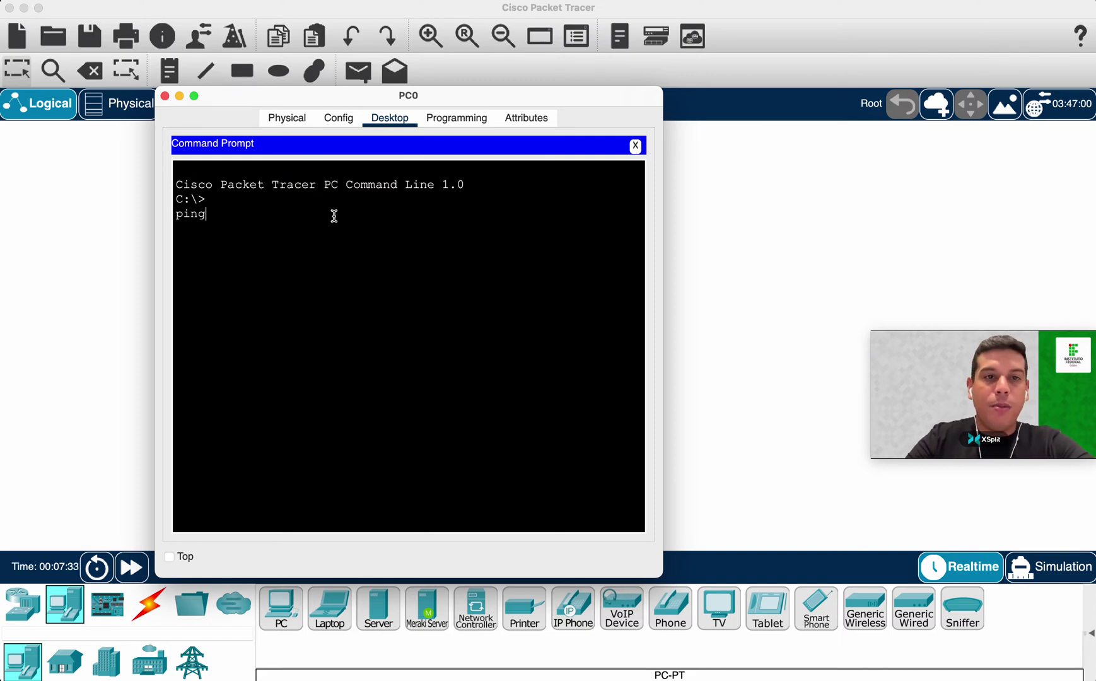
key(BackSpace)
key(BackSpace)
key(BackSpace)
key(BackSpace)
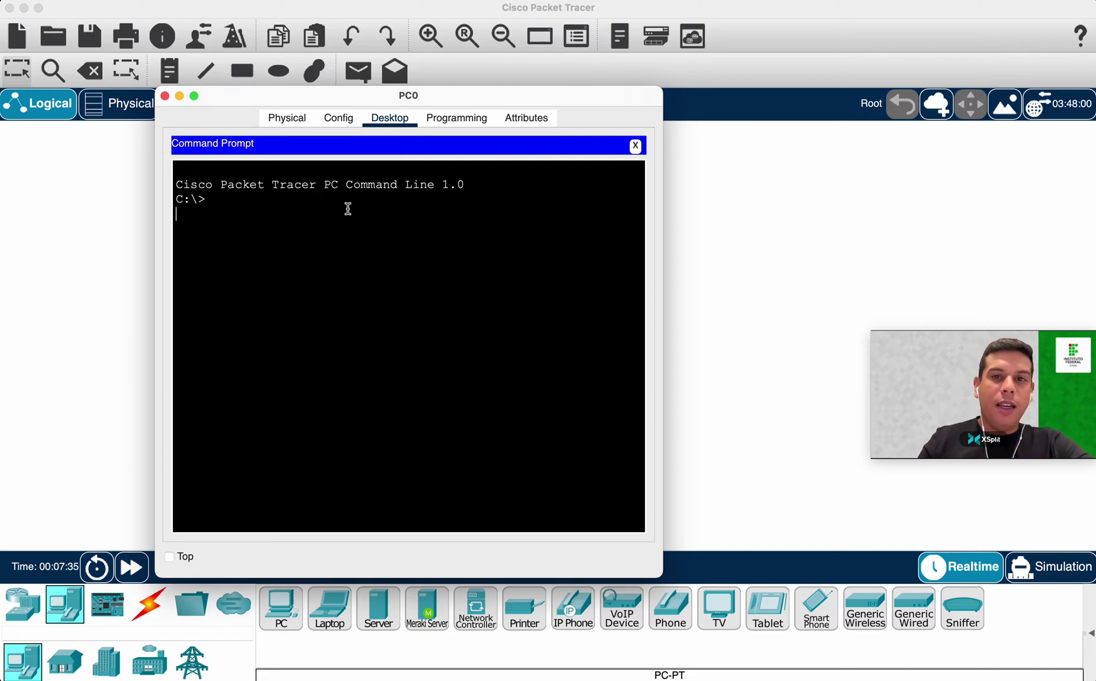
click(635, 146)
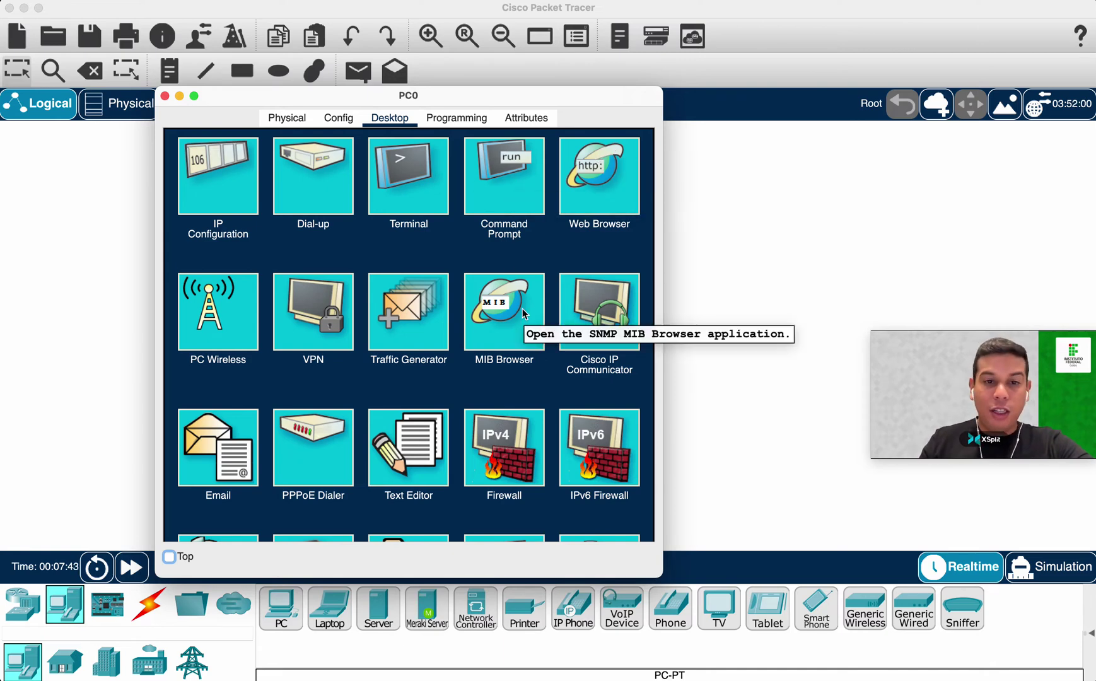
scroll(302, 343, down, 5)
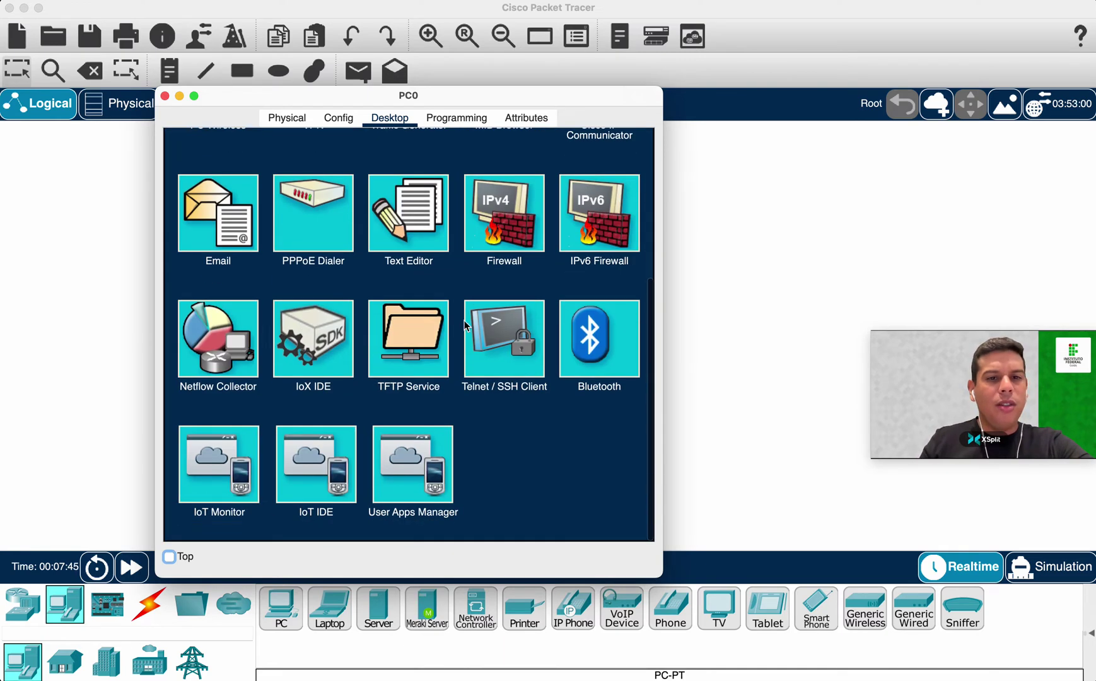
scroll(262, 360, up, 2)
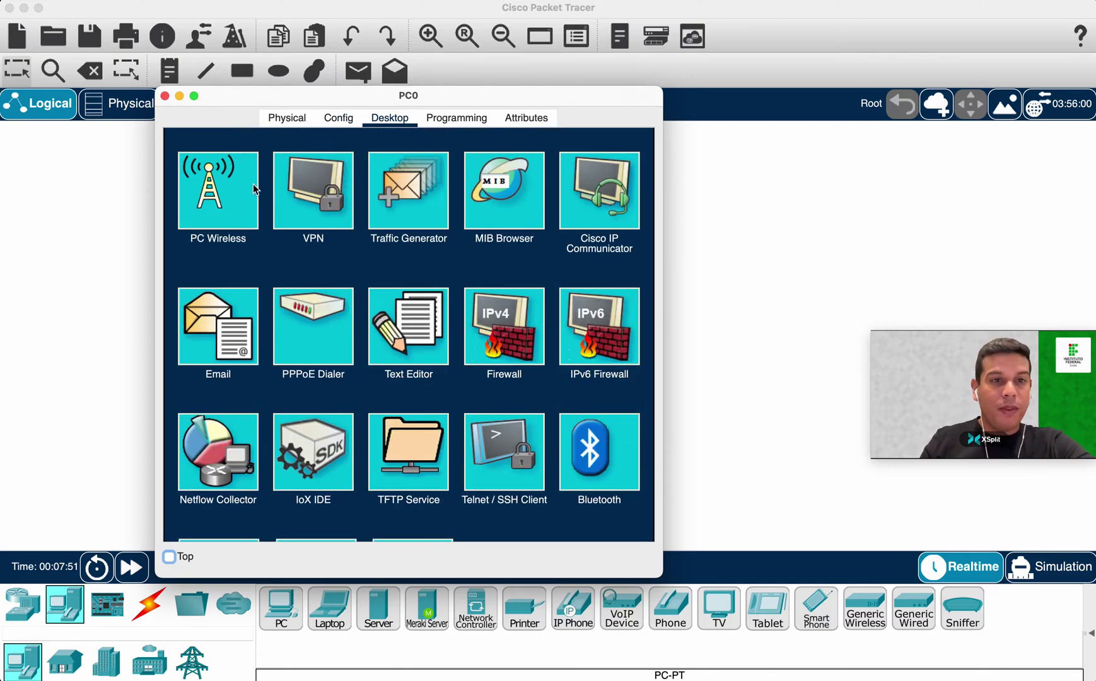
scroll(245, 232, up, 2)
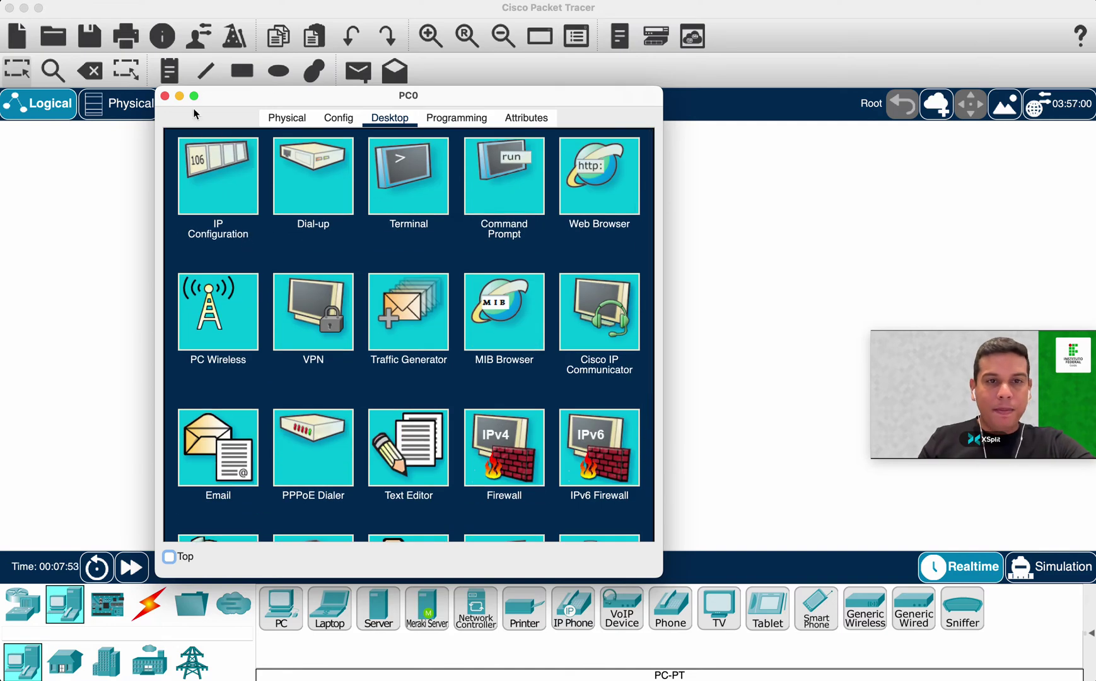
click(165, 96)
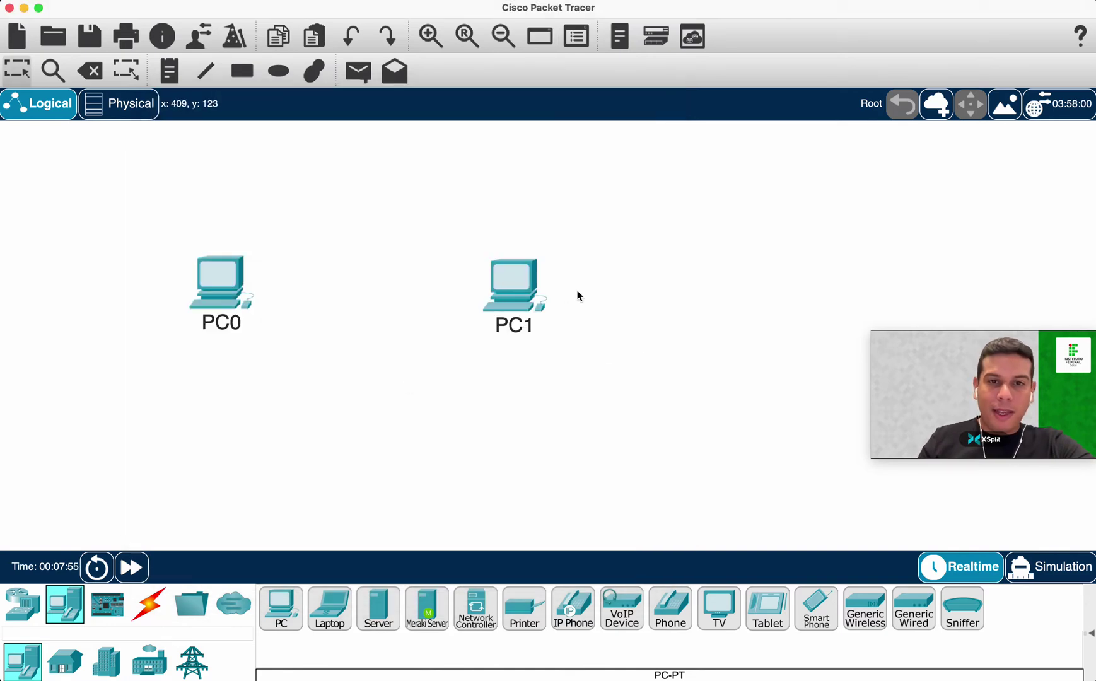
Glance at PC1's window, then drag PC1 right and PC0 left to widen the gap.
click(532, 279)
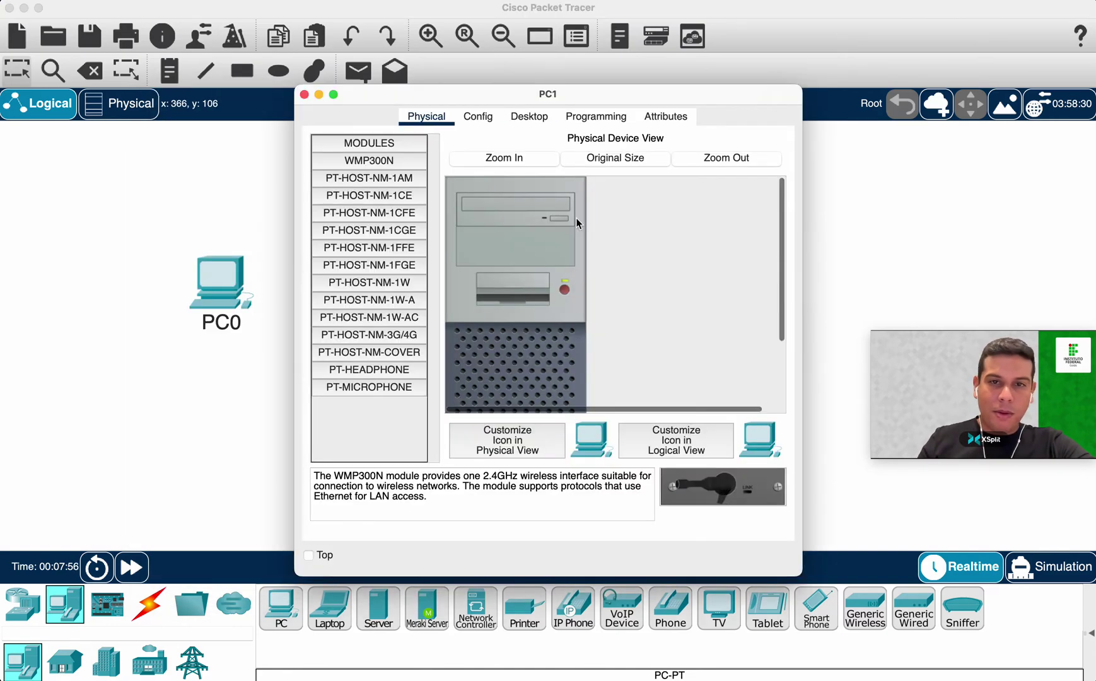
click(304, 95)
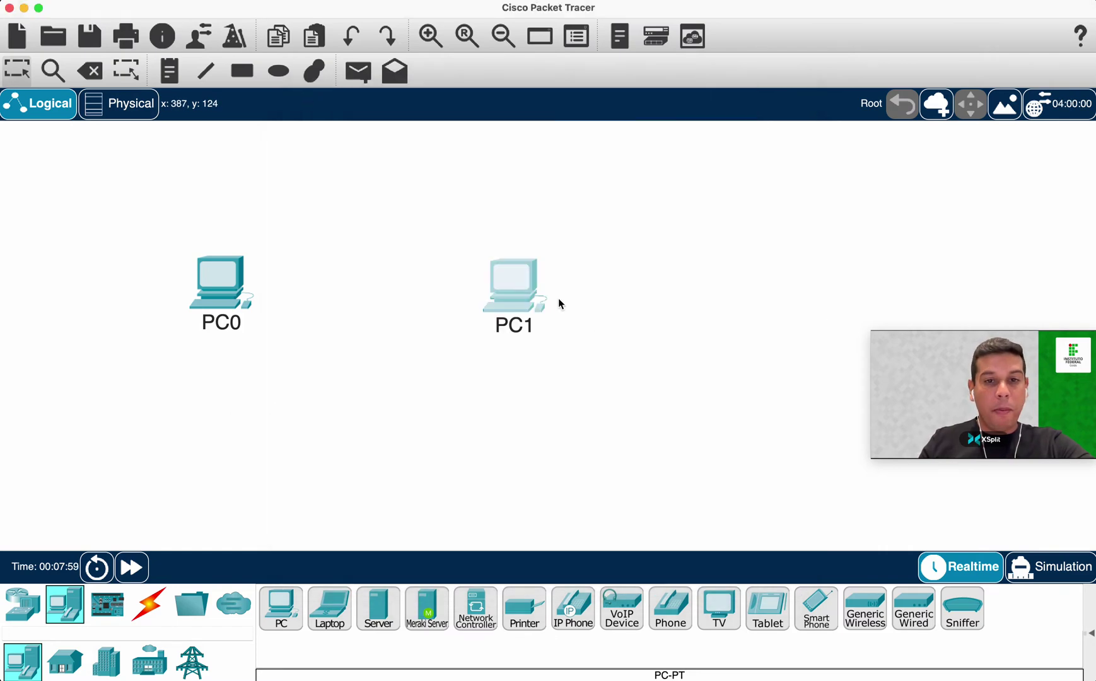
drag(514, 286, 563, 283)
drag(245, 288, 233, 276)
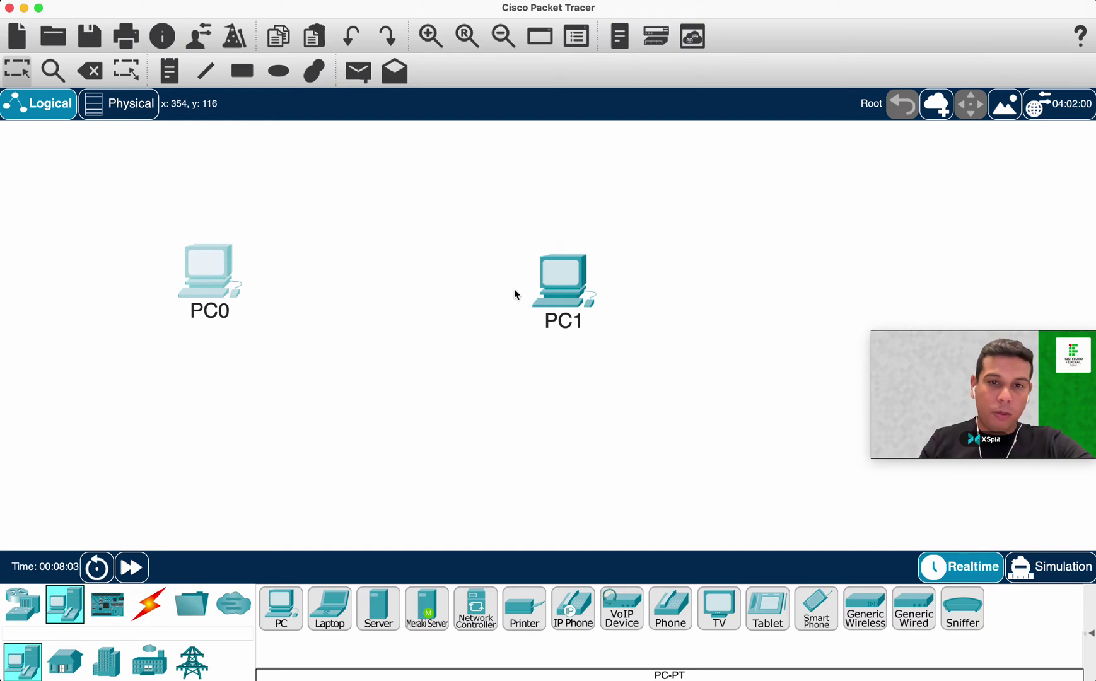
drag(573, 294, 578, 291)
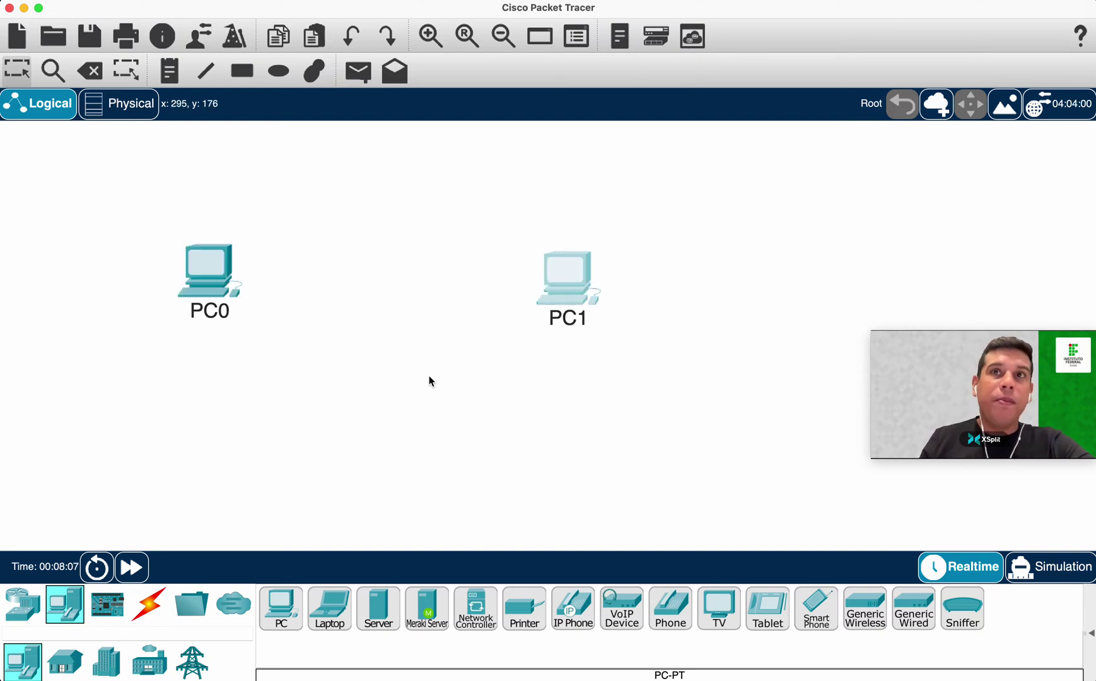
drag(582, 291, 587, 287)
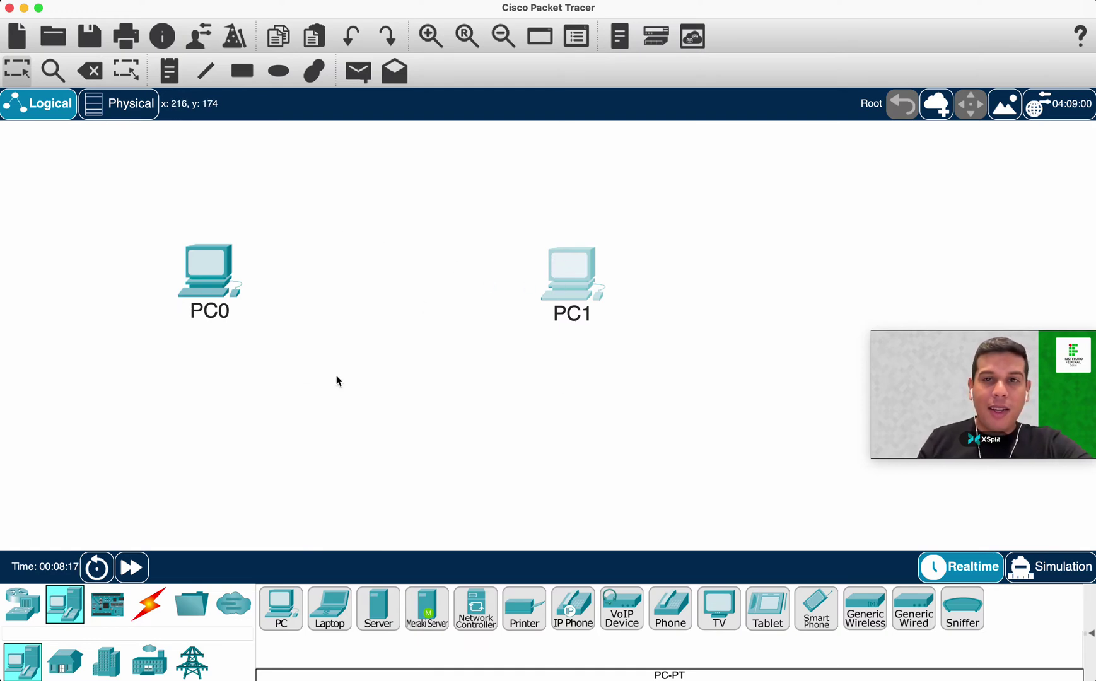
drag(212, 275, 177, 276)
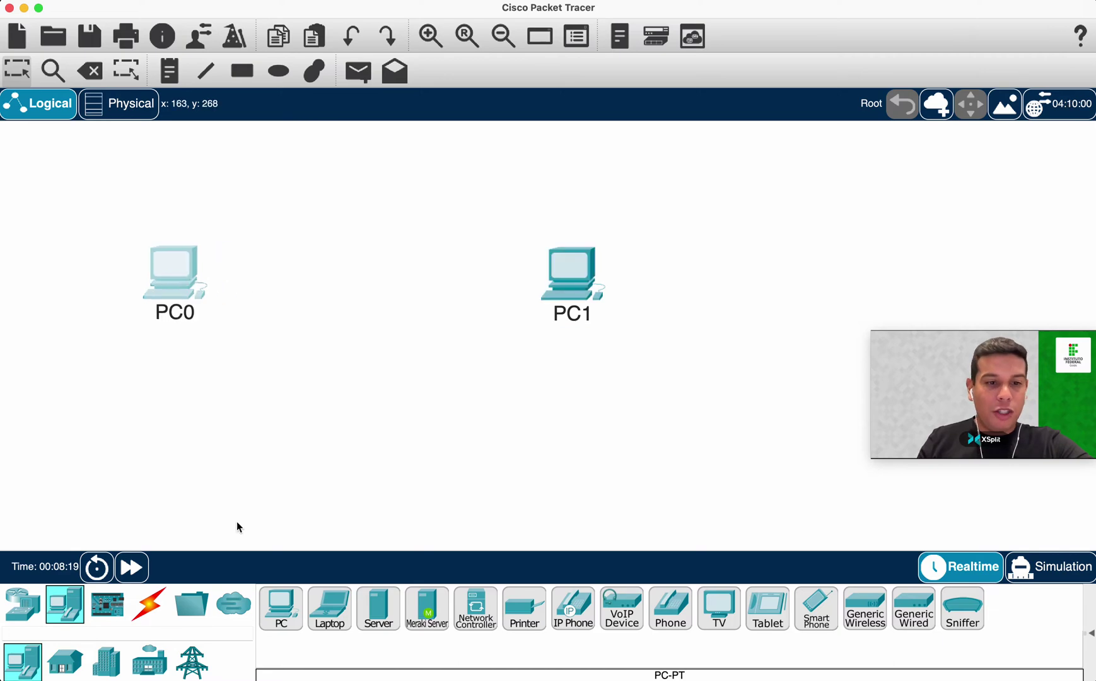
From Connections, select the Automatically Choose Connection Type cable.
click(25, 610)
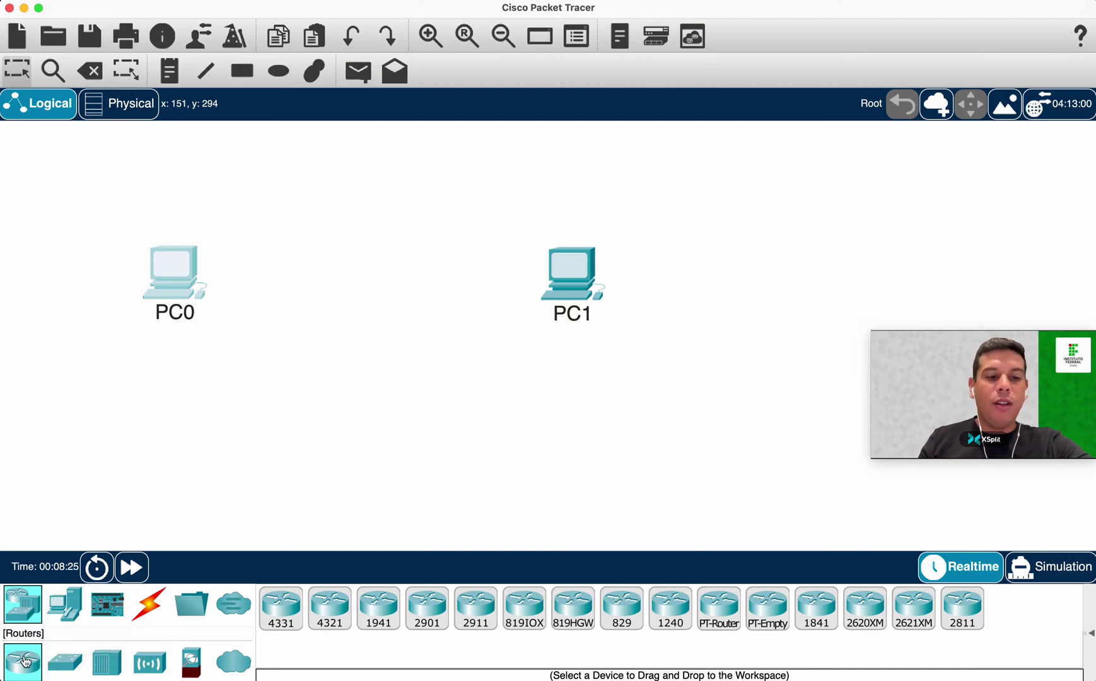
click(69, 663)
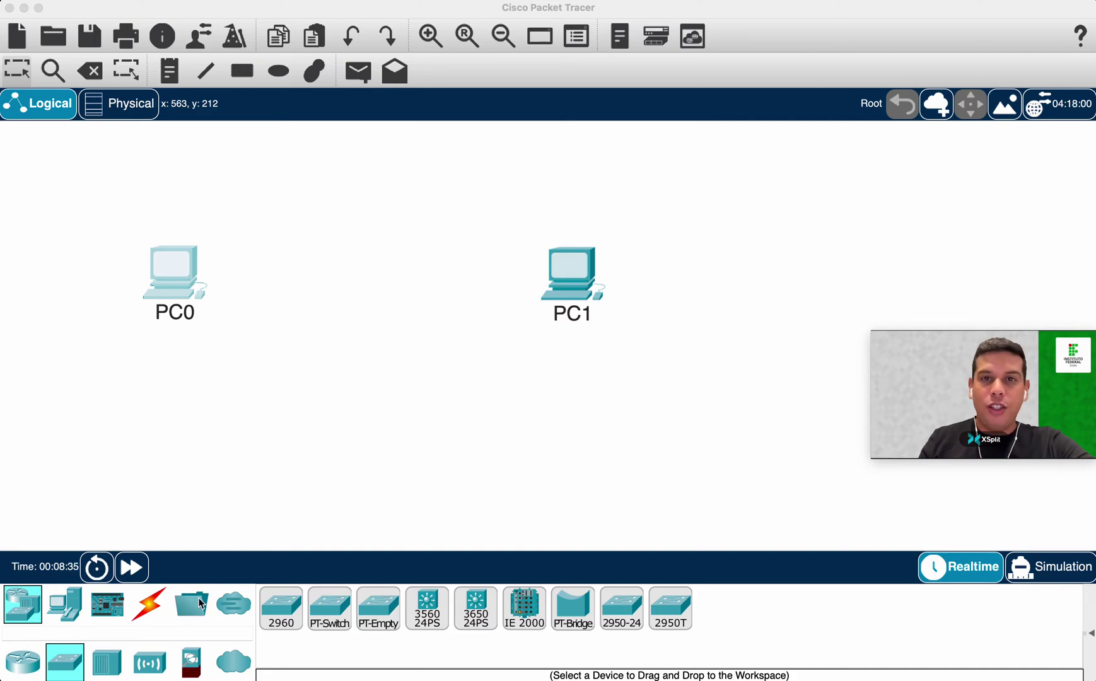
click(158, 608)
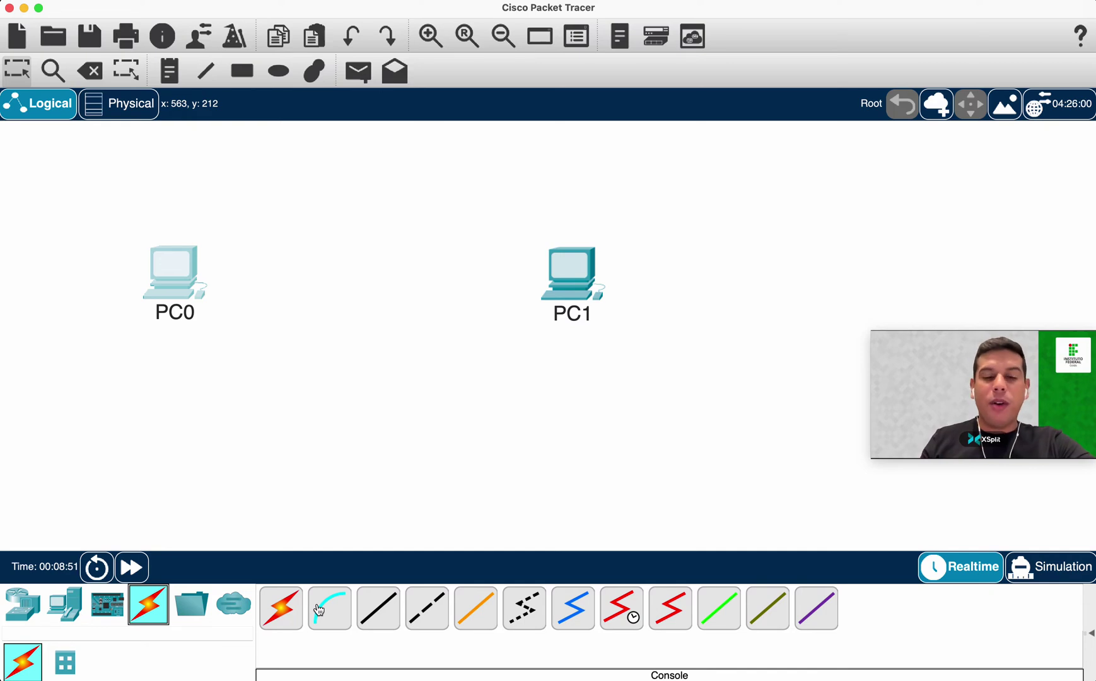
click(281, 607)
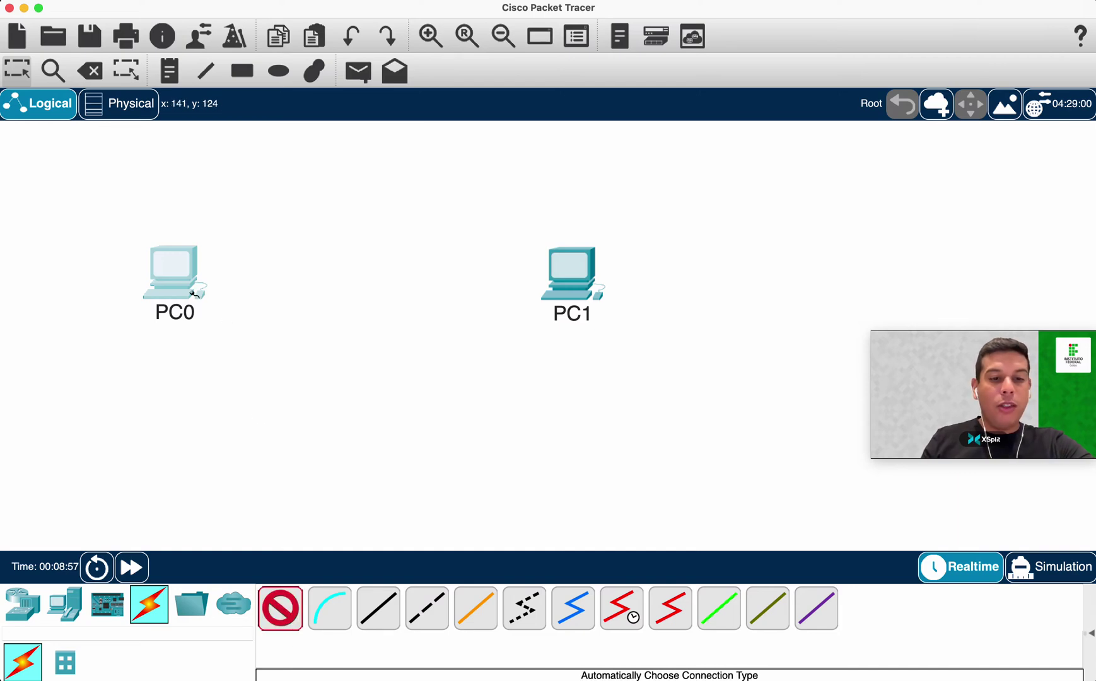
Connect PC0 to PC1 with the automatic cable, then nudge PC0 slightly into place.
click(184, 266)
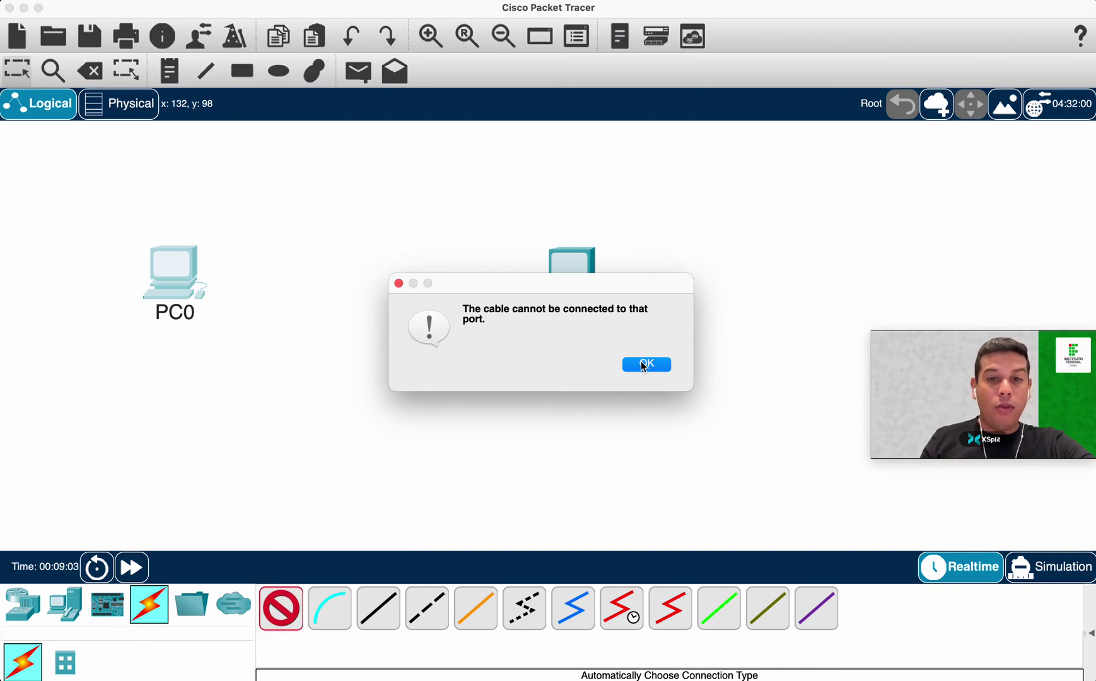
click(645, 365)
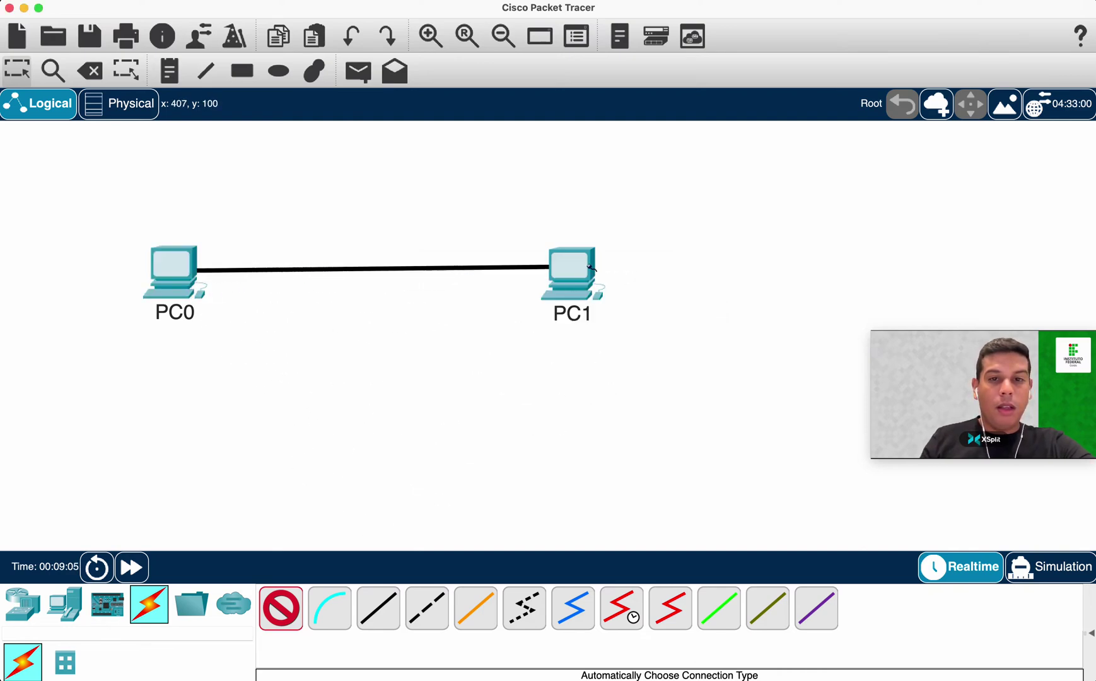
click(589, 268)
drag(176, 272, 169, 267)
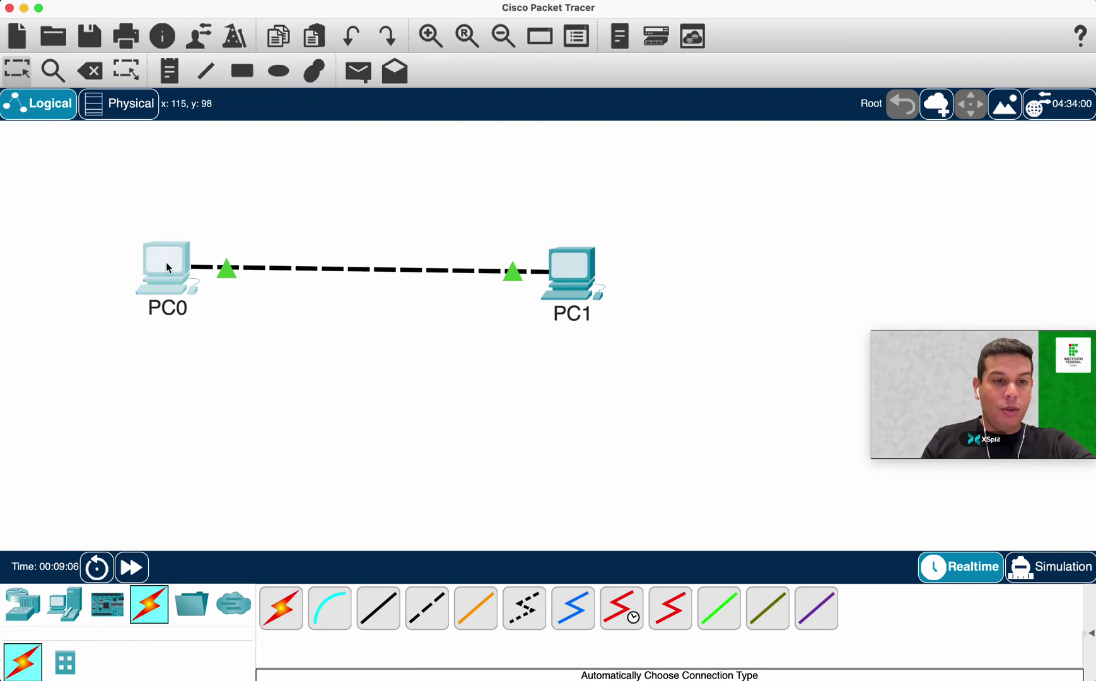
drag(159, 276, 161, 277)
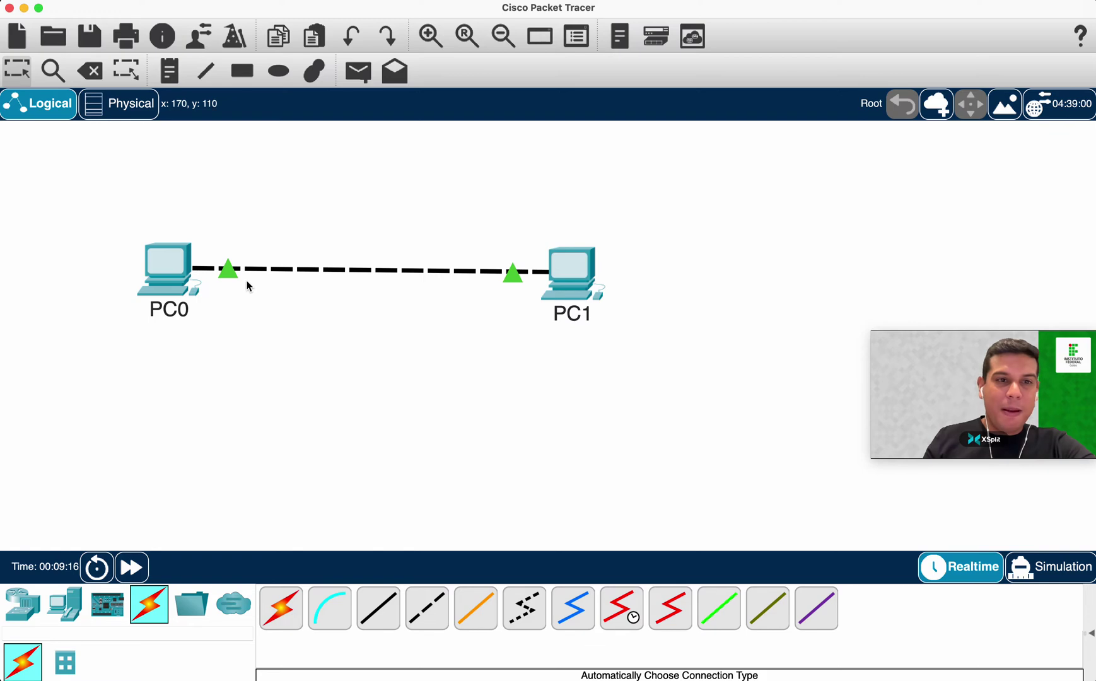
drag(166, 265, 169, 267)
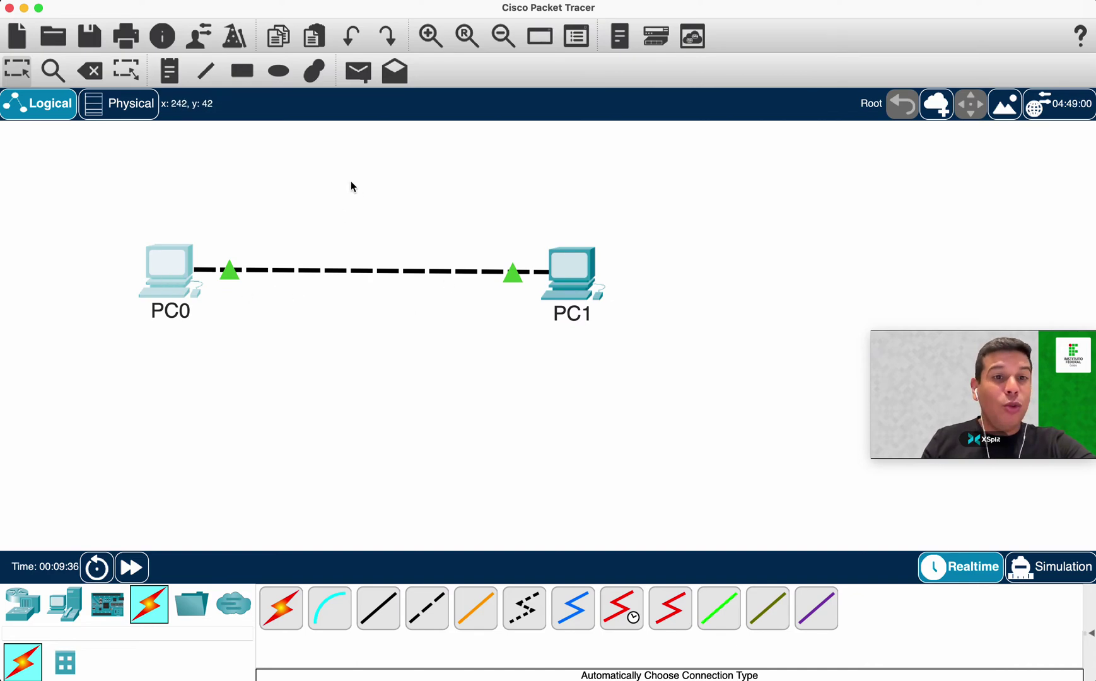
Delete the PC0–PC1 link with the Delete tool, keeping PC0 in place.
click(90, 70)
click(168, 271)
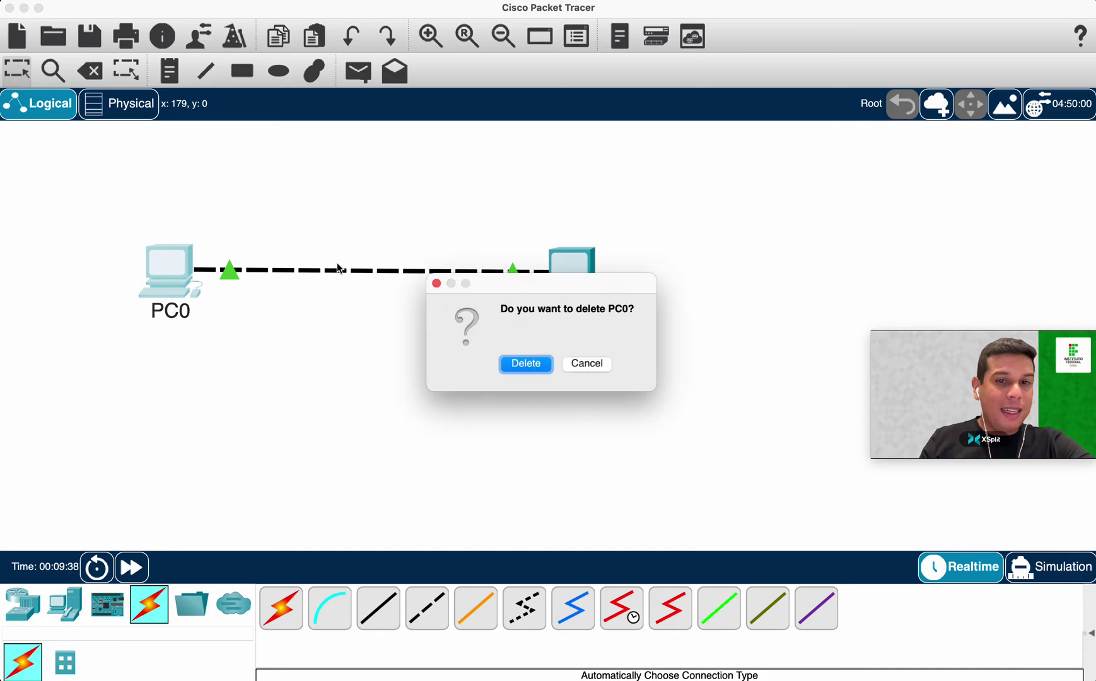
click(585, 365)
drag(384, 201, 432, 315)
click(90, 71)
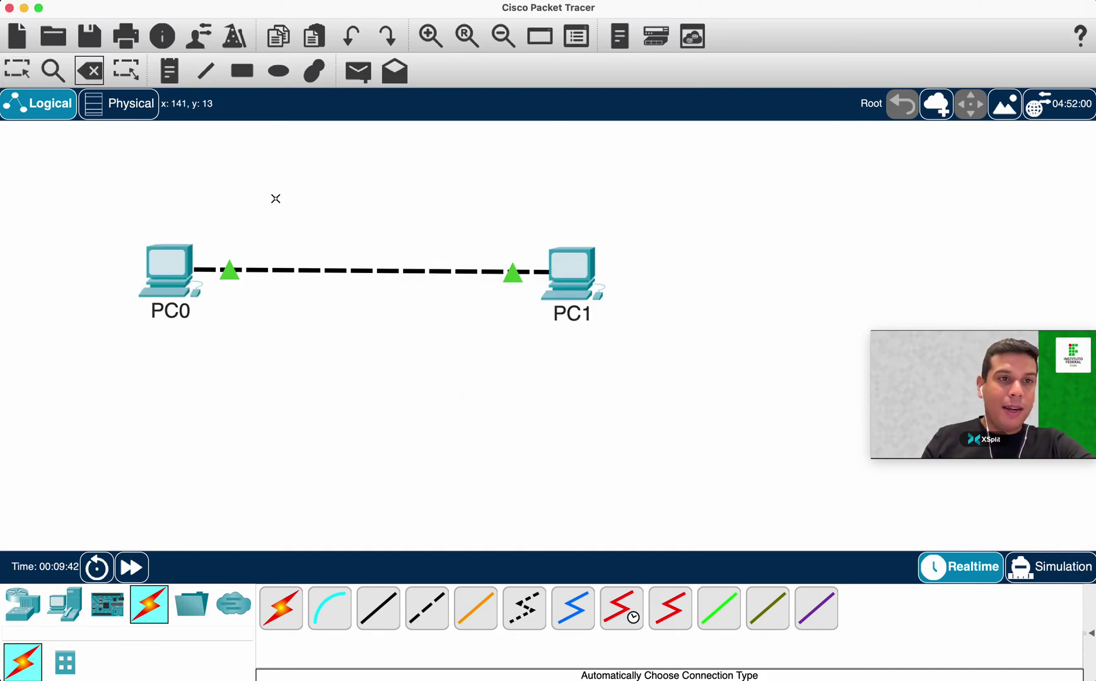
click(378, 276)
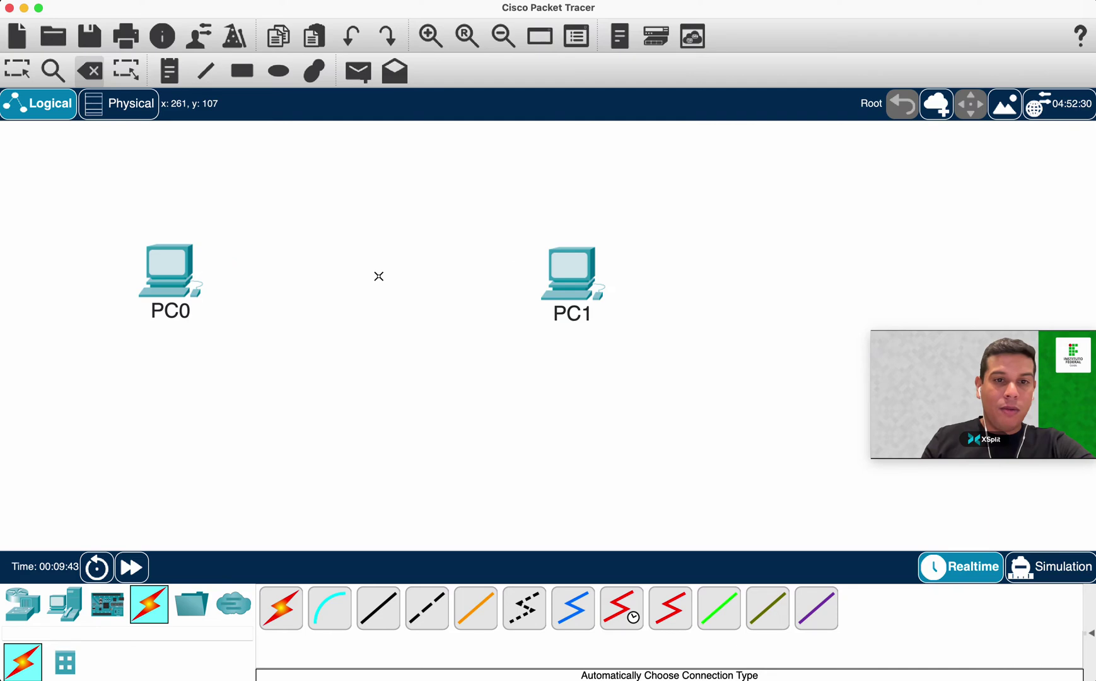
click(89, 71)
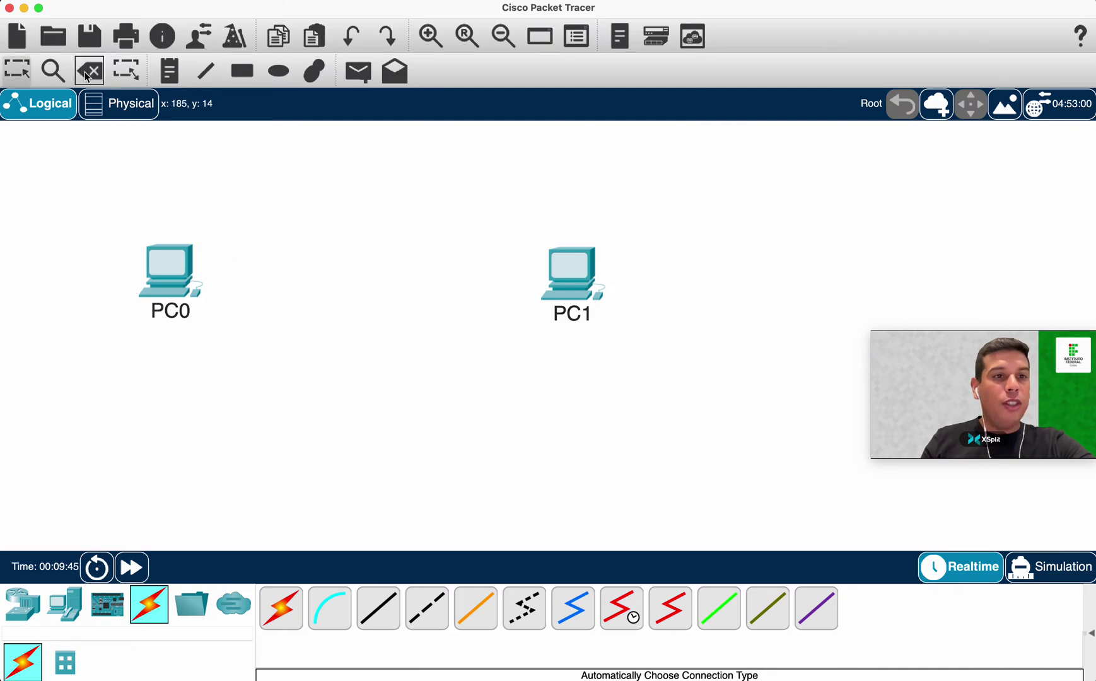
Connect PC0 FastEthernet0 to PC1 FastEthernet0 with a copper cross-over cable.
click(425, 611)
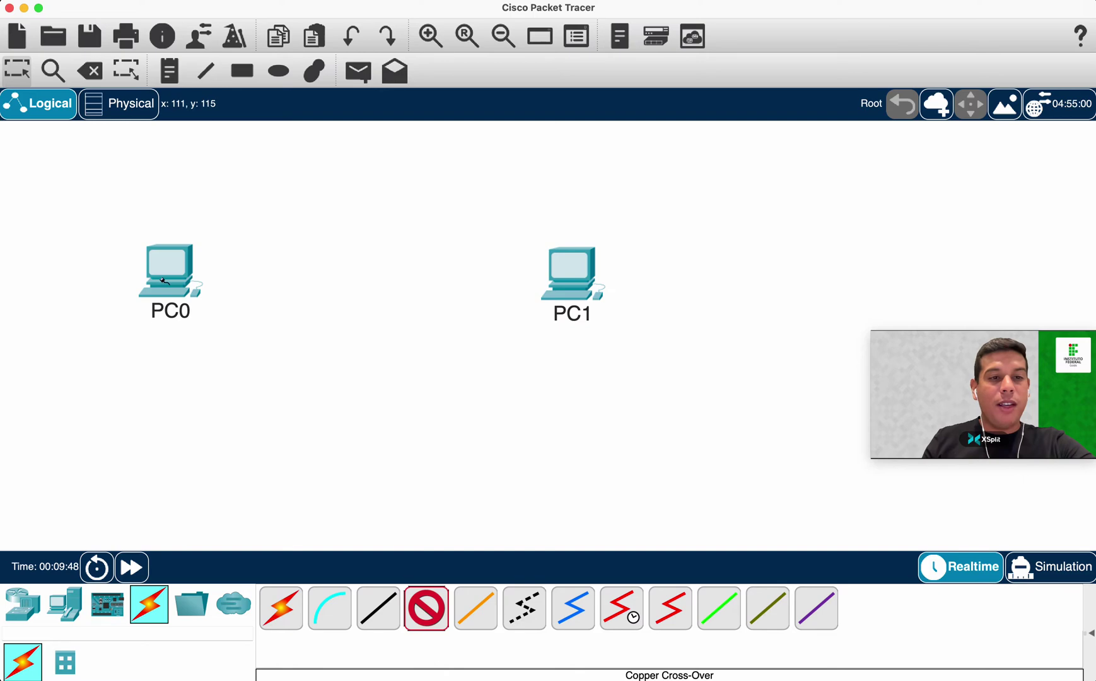
click(168, 263)
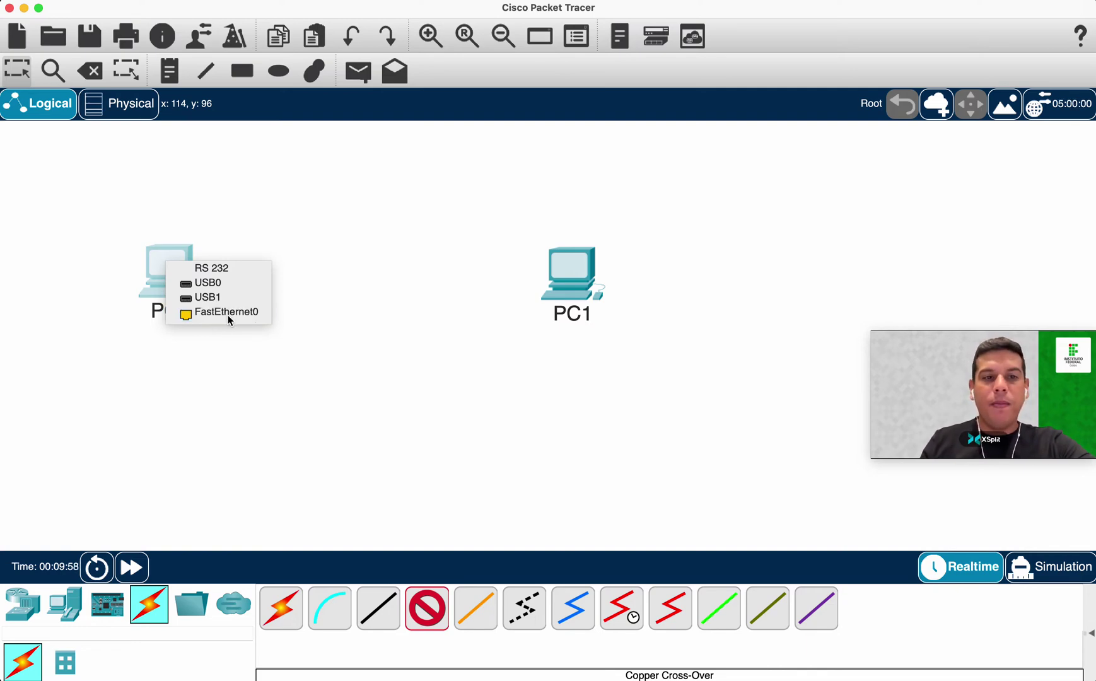
click(227, 315)
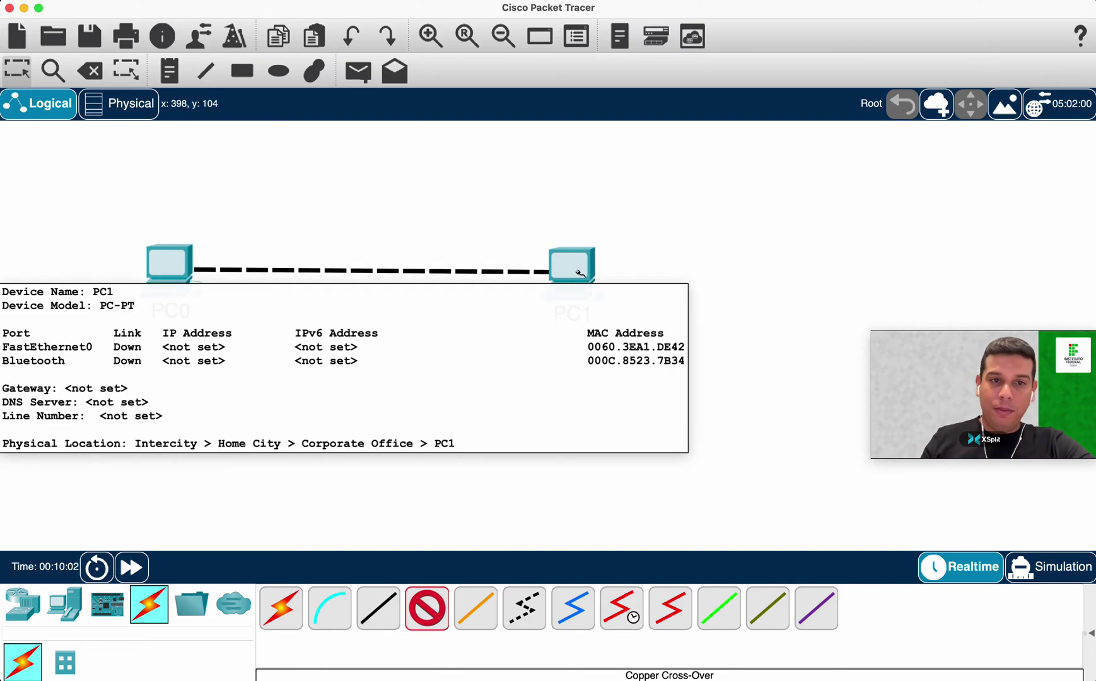
click(580, 271)
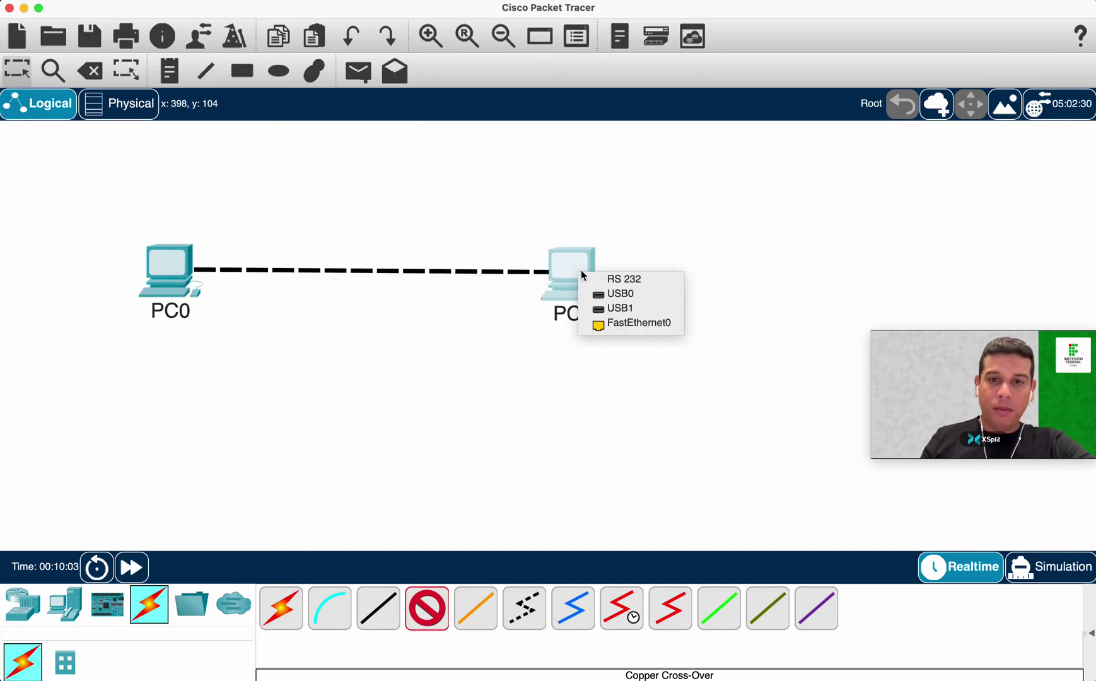
click(634, 325)
Shift both PCs and their cross-over link to the right on the workspace.
drag(53, 227, 566, 330)
drag(569, 266, 616, 266)
click(573, 347)
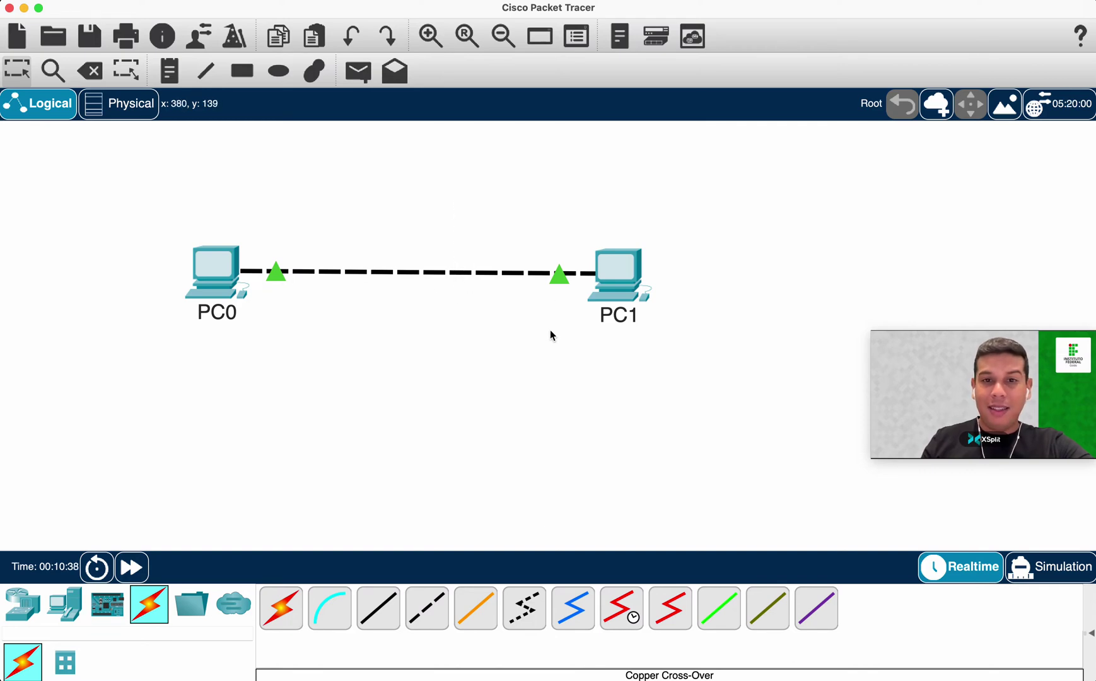
click(385, 611)
click(384, 614)
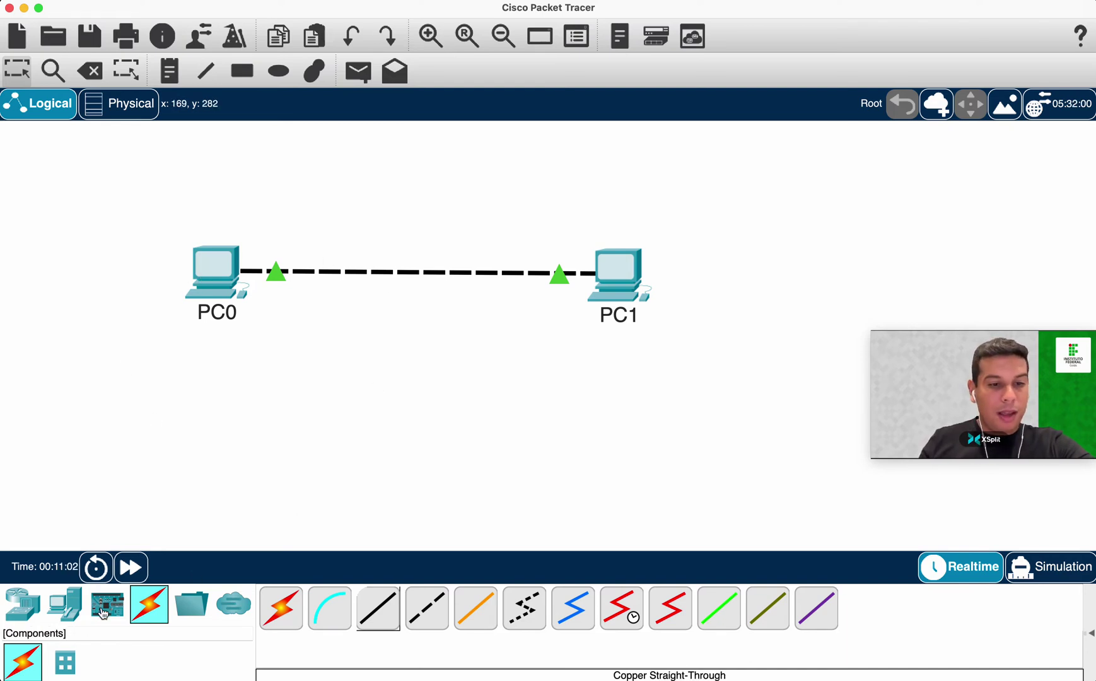
Place a 2960 switch, Switch0, below the two PCs.
click(34, 611)
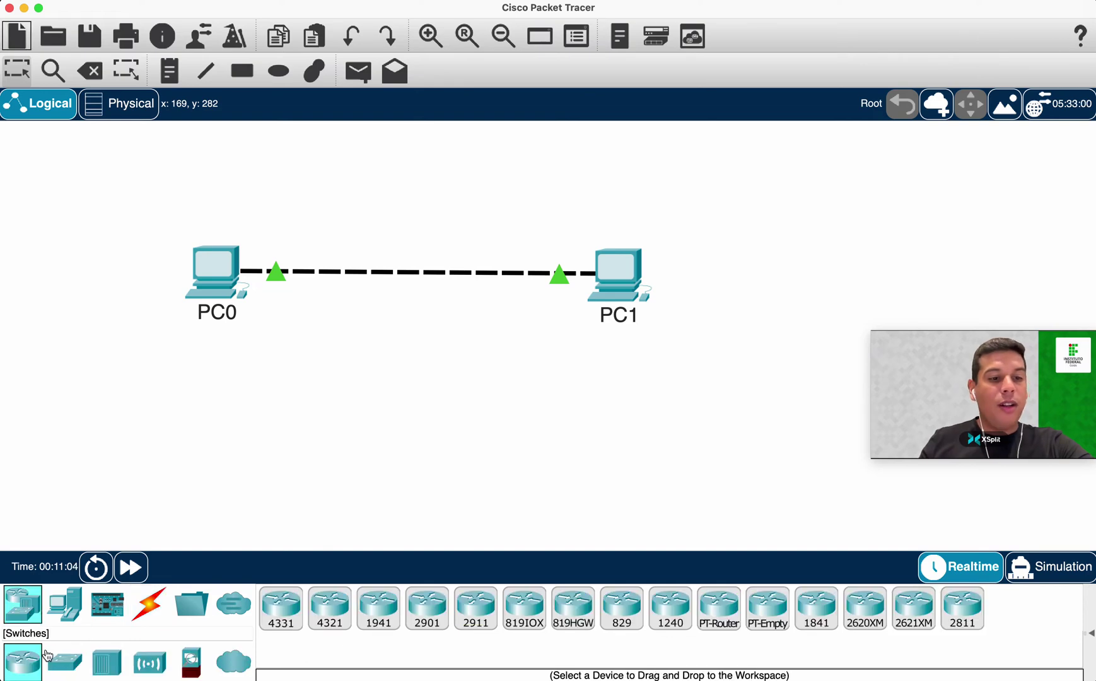
click(63, 663)
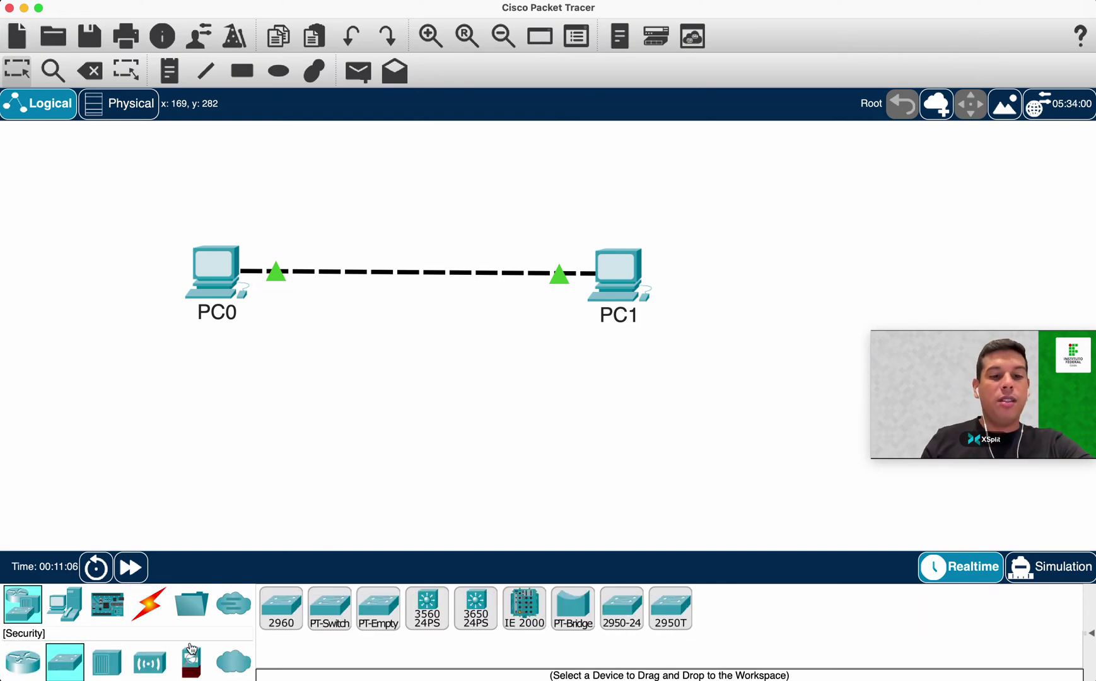
click(280, 608)
click(382, 434)
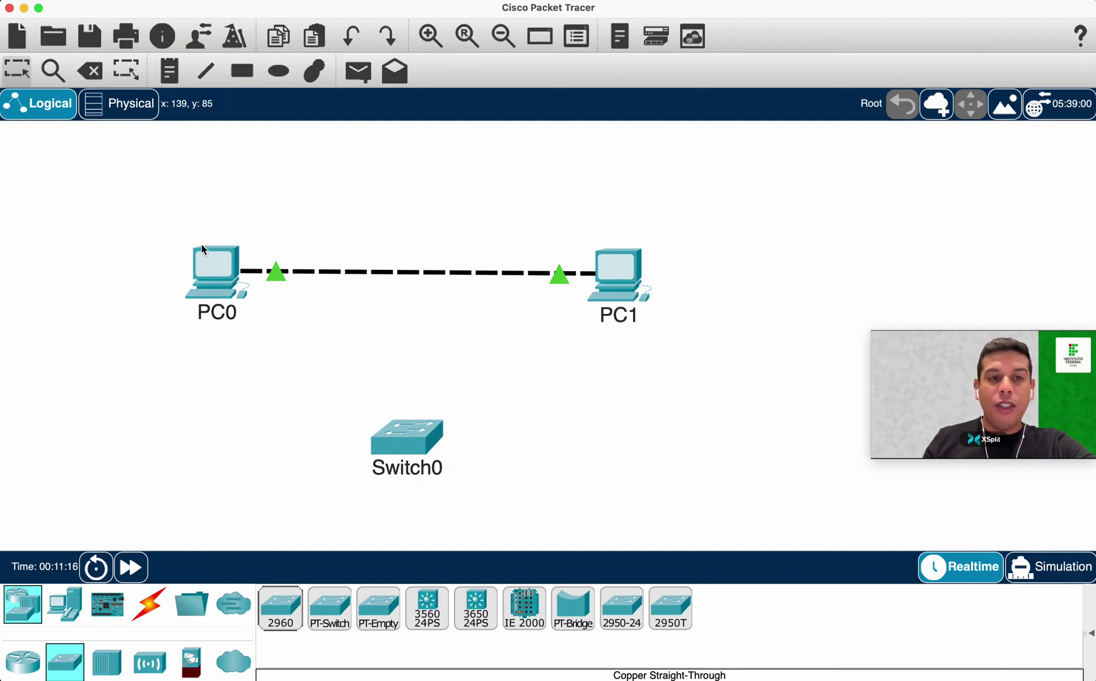
Run a console cable from PC0's RS 232 port to Switch0's Console port, nudging Switch0 down-left.
click(152, 624)
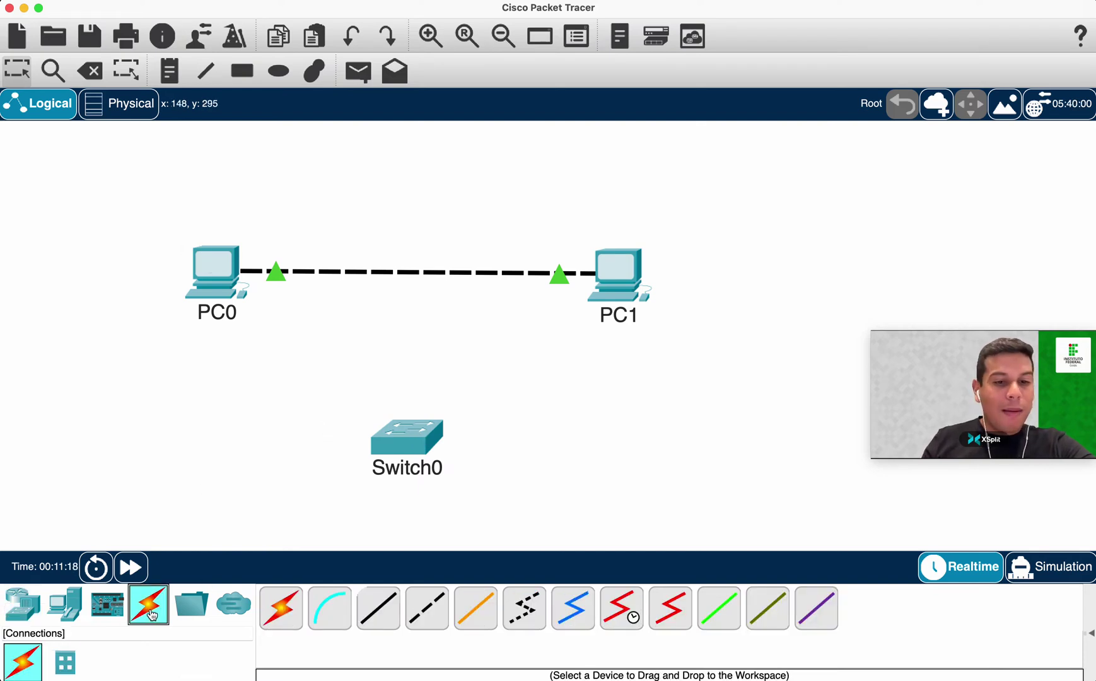
click(332, 609)
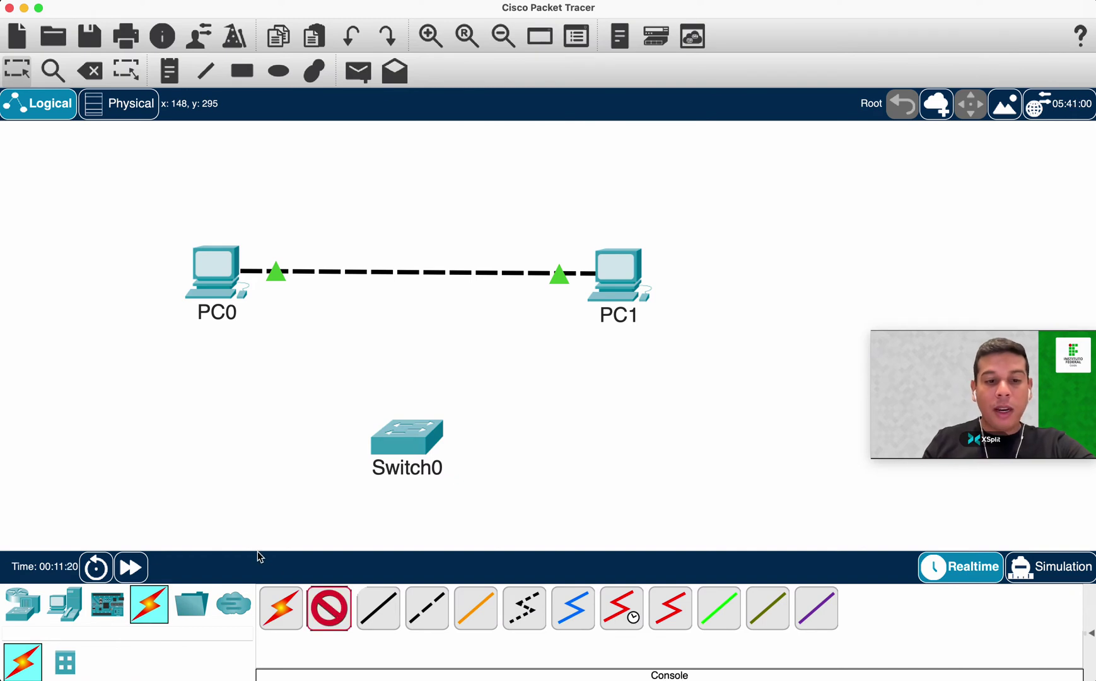
click(213, 264)
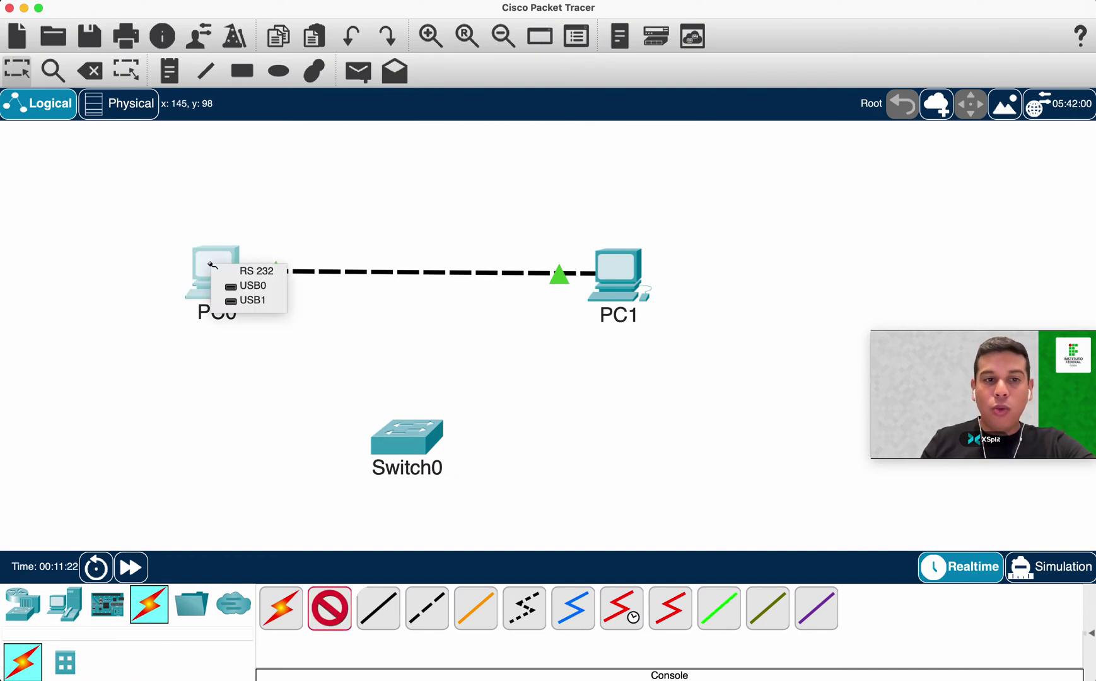
click(261, 273)
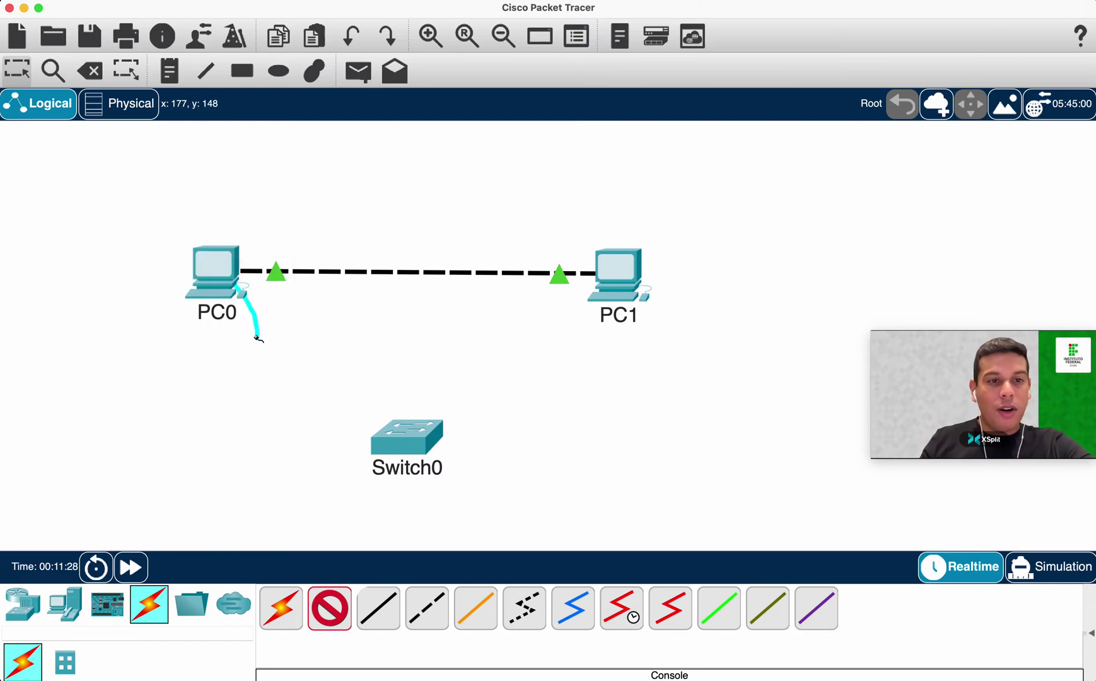
click(410, 445)
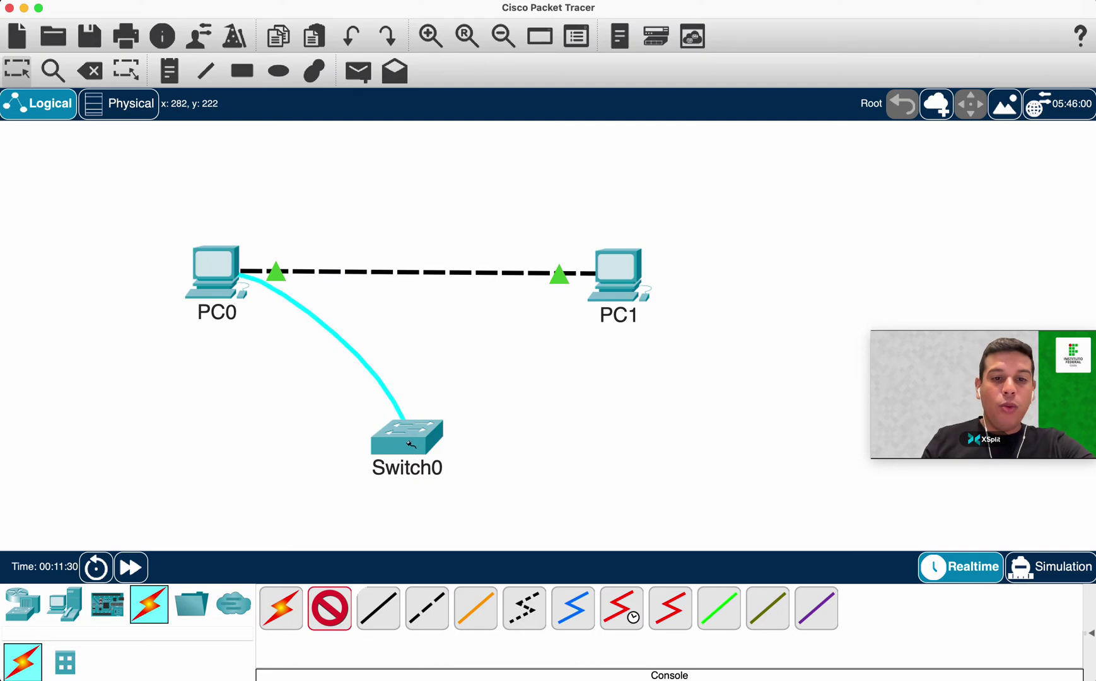
click(410, 445)
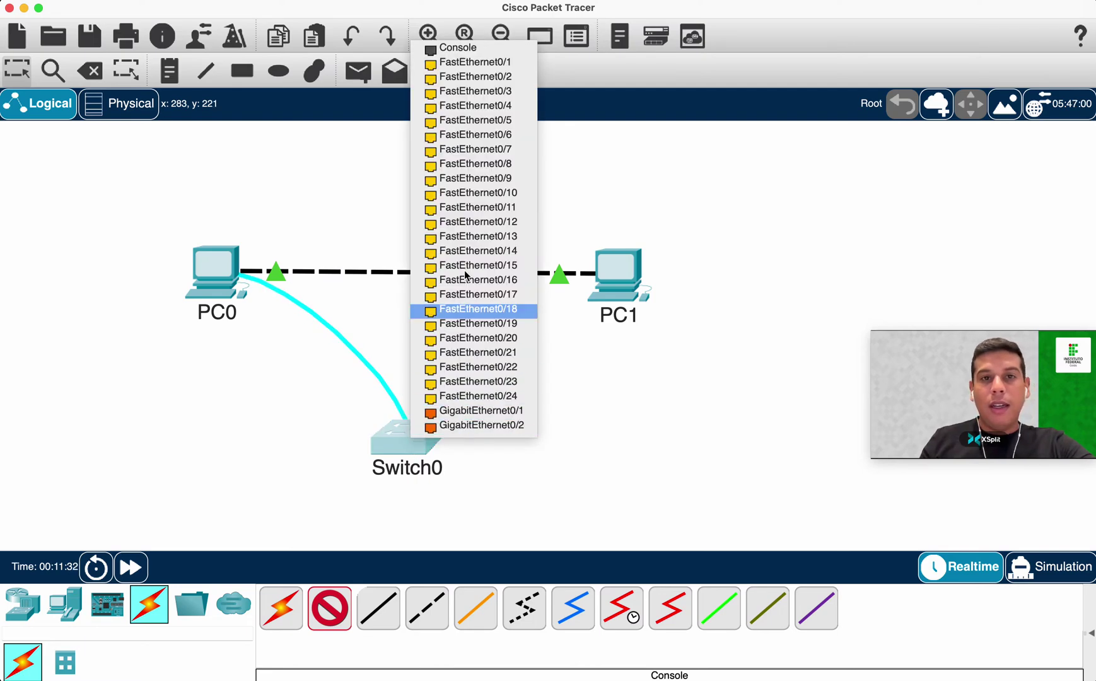
click(476, 50)
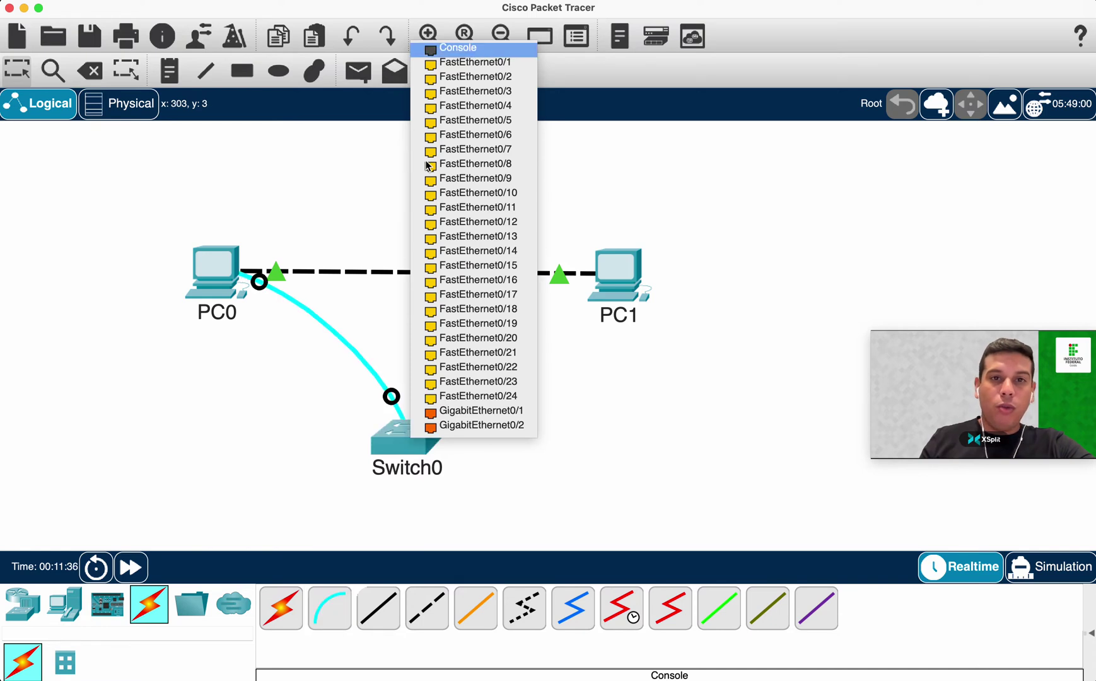
drag(421, 449, 396, 466)
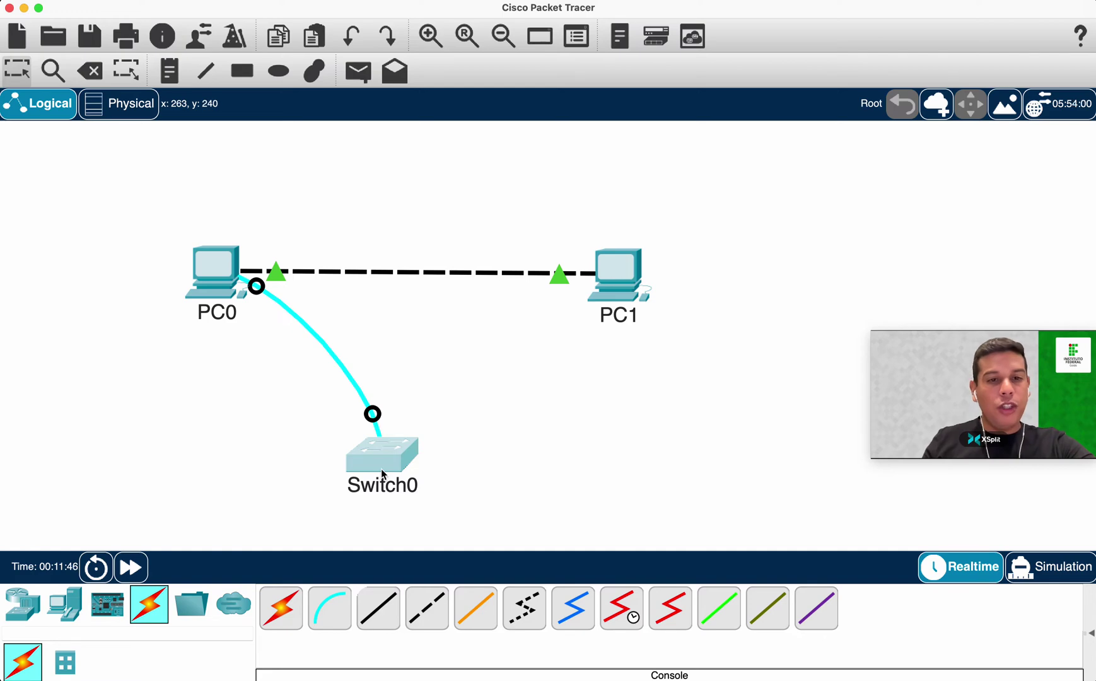
mouse_move(382, 468)
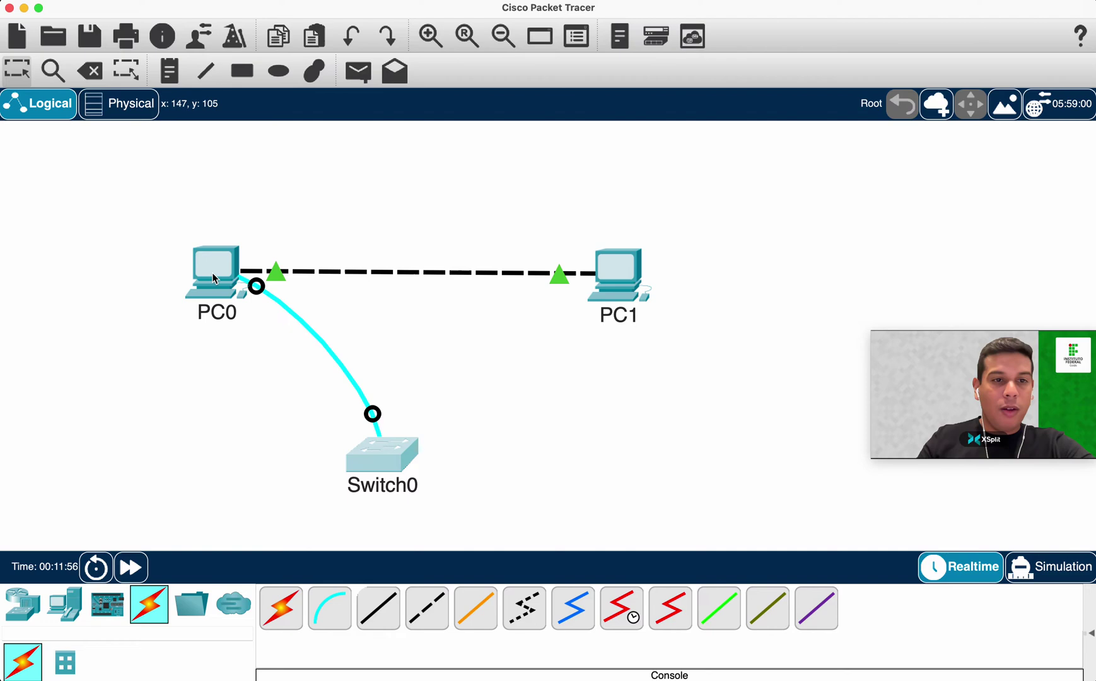
Open PC0's Terminal to Switch0's console and review the C2960 boot log.
click(208, 268)
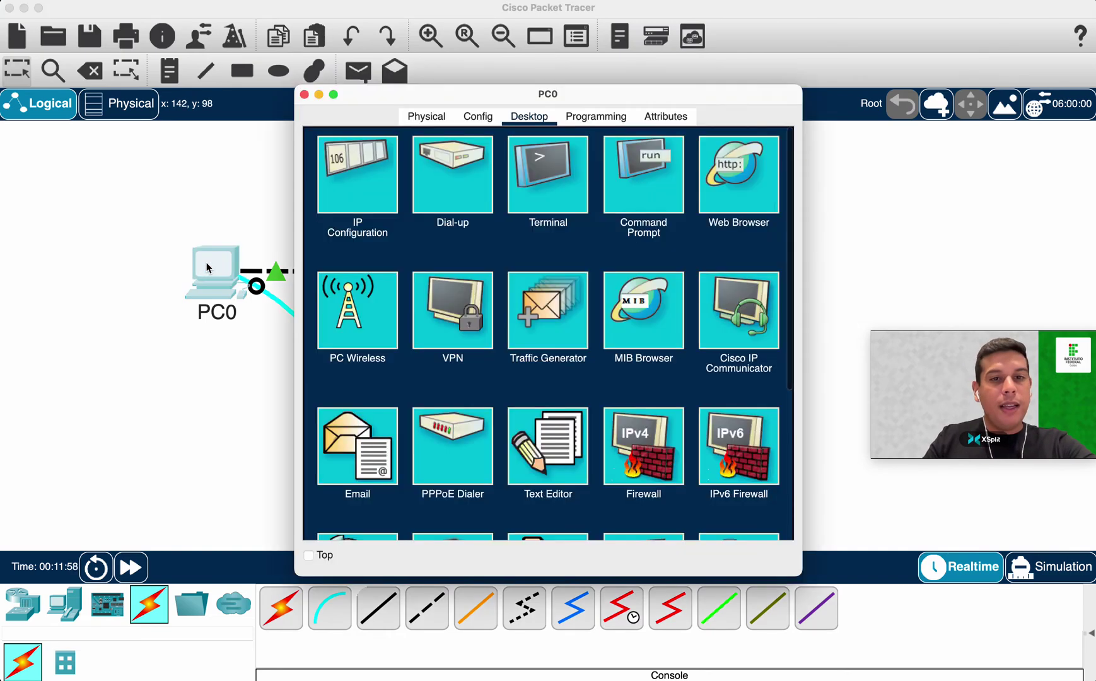
click(568, 176)
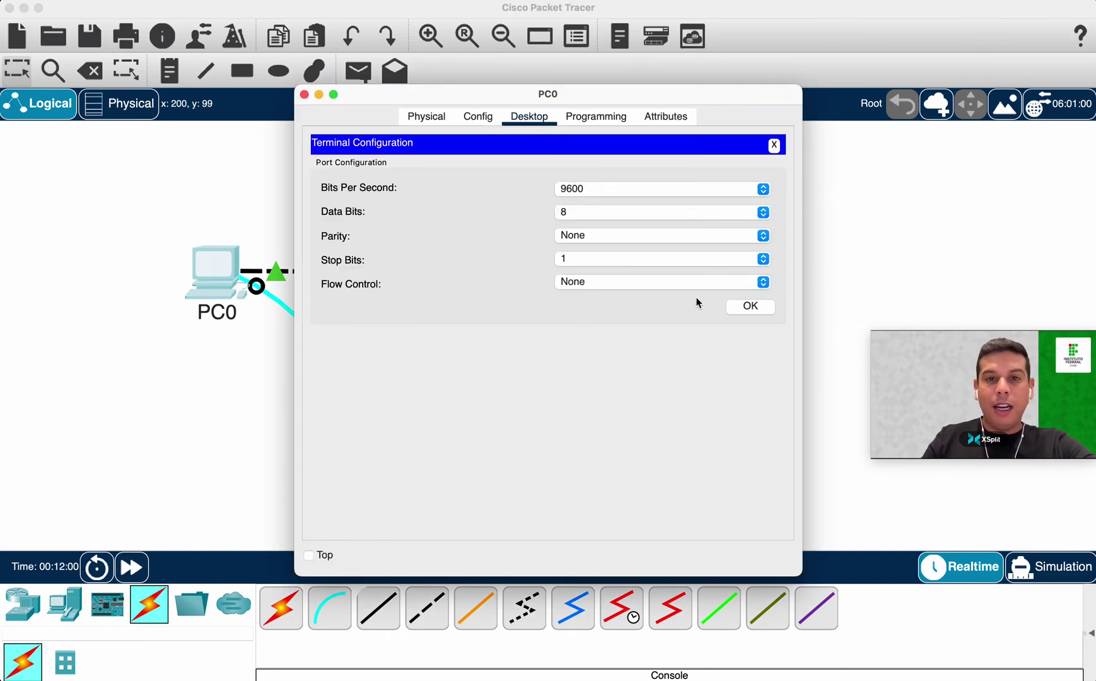
click(748, 306)
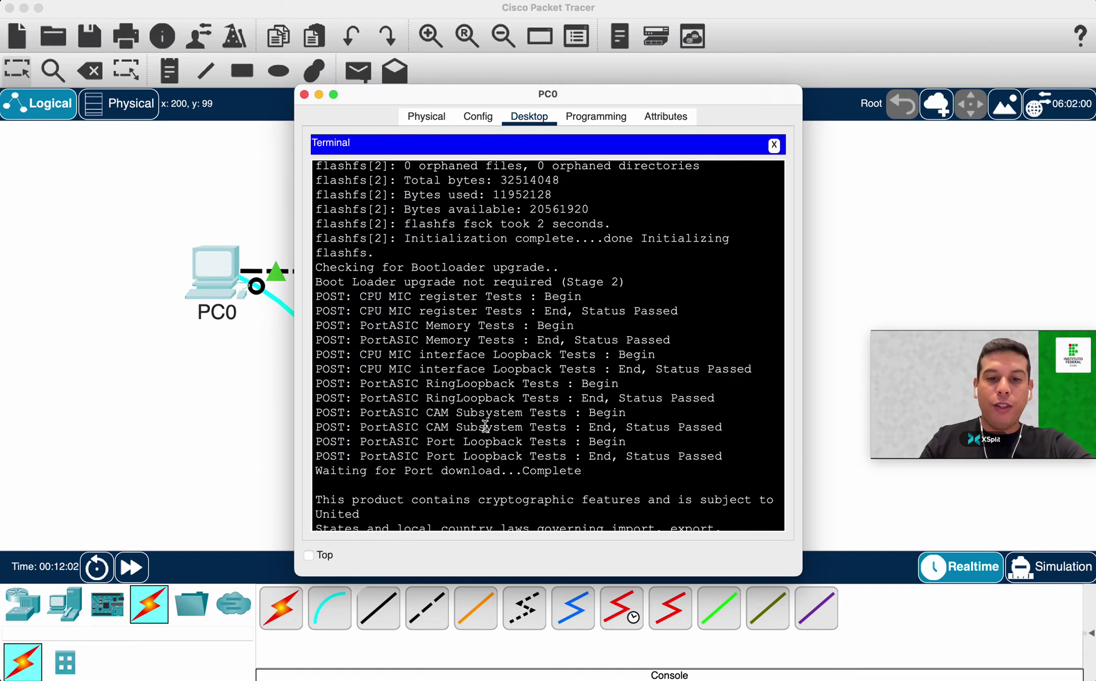
drag(294, 574, 167, 574)
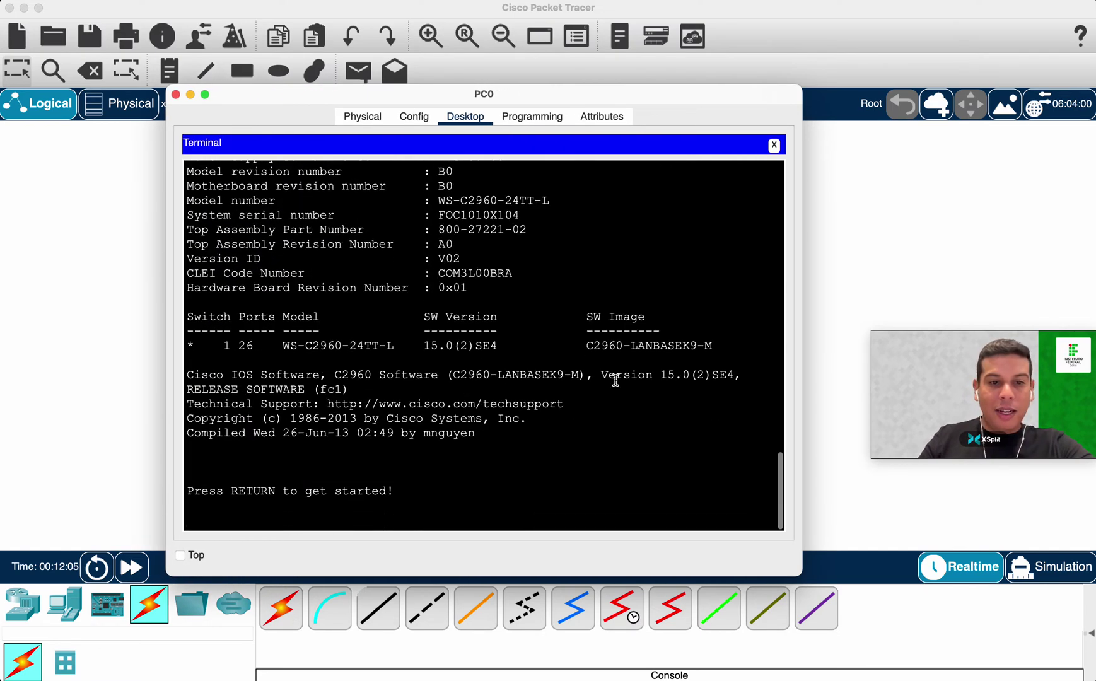
scroll(511, 416, up, 2)
scroll(459, 364, up, 15)
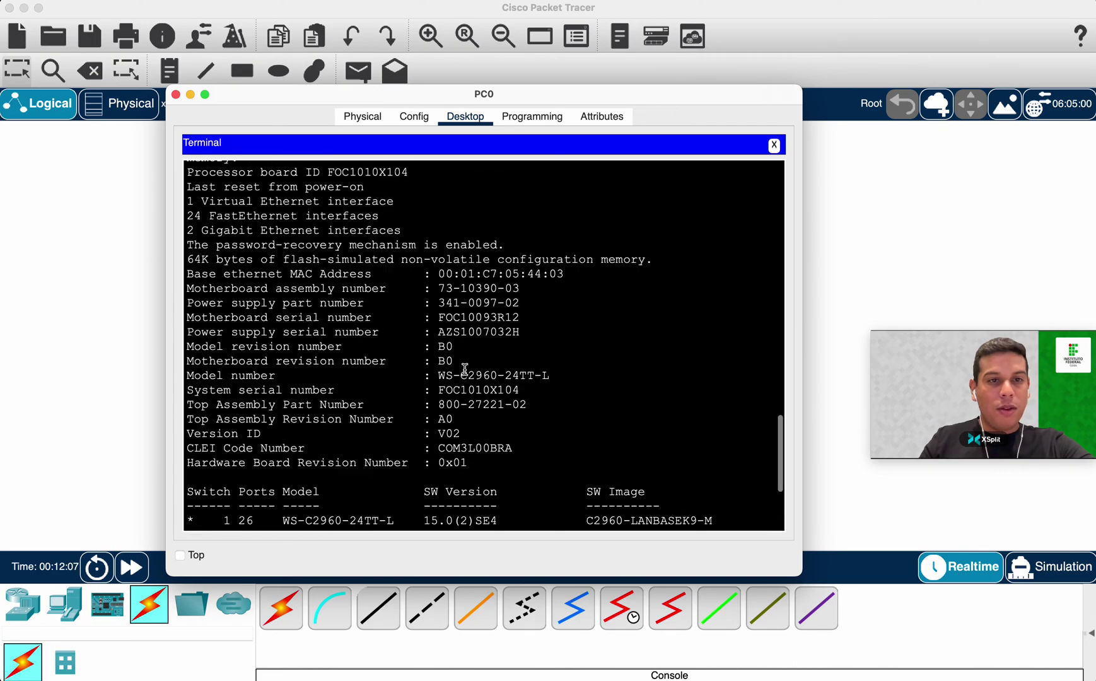
scroll(459, 363, up, 8)
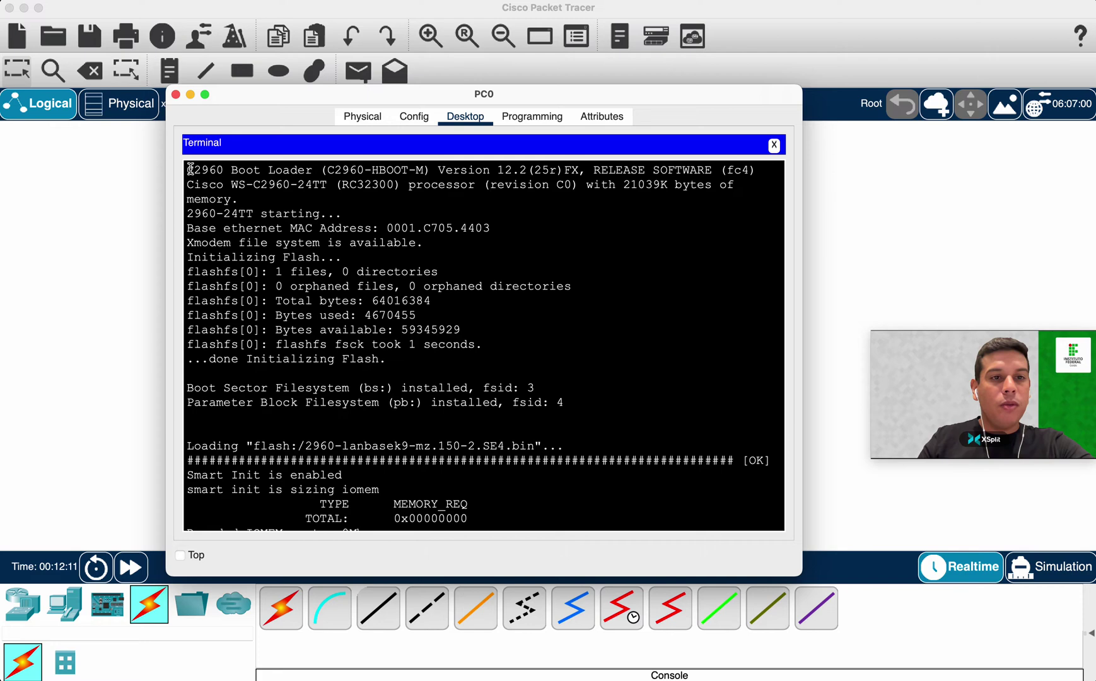
drag(186, 169, 225, 167)
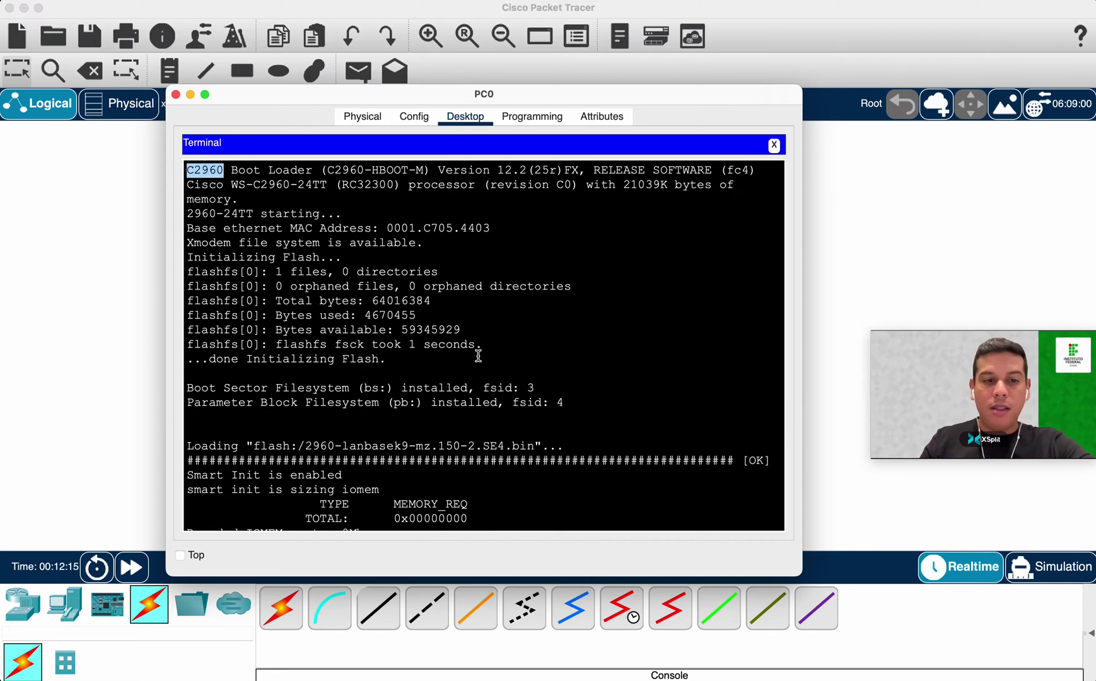
scroll(409, 350, down, 12)
scroll(478, 356, down, 10)
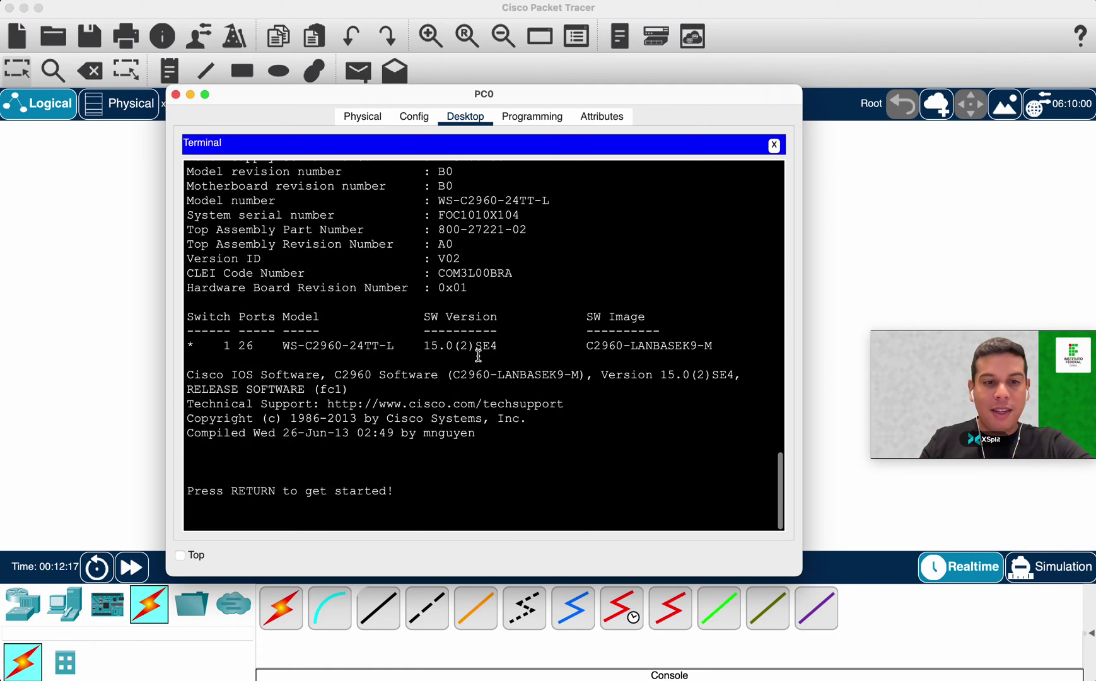
double_click(252, 490)
Reach the Switch> prompt, end the session with 'exit', and close PC0's window.
click(524, 483)
key(Return)
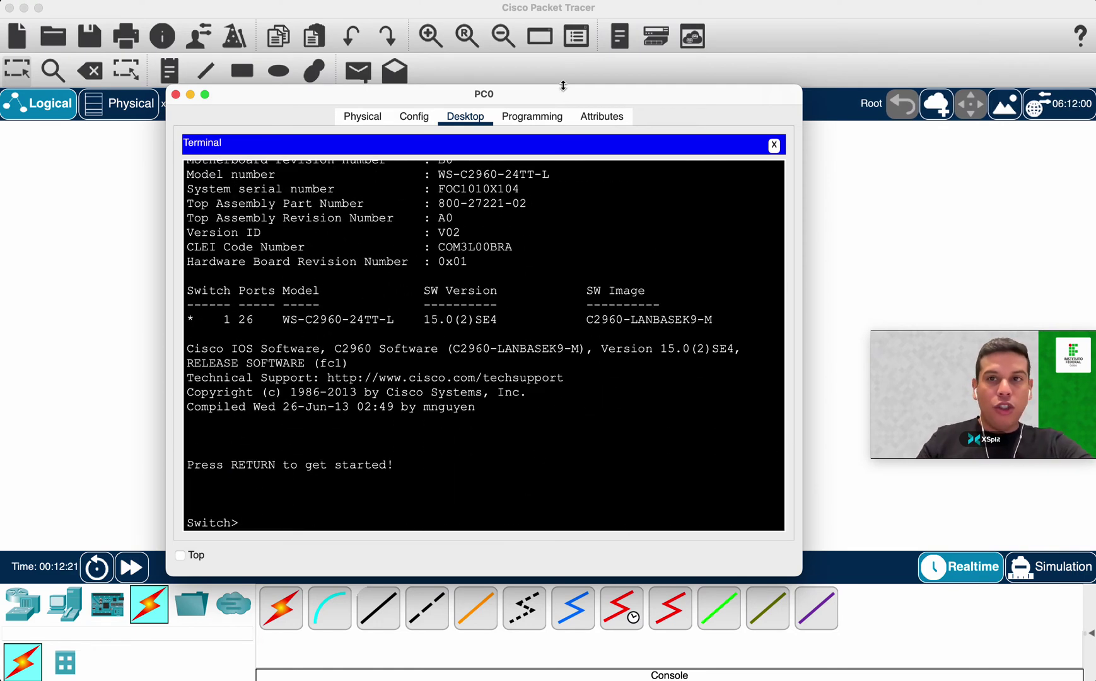
click(845, 8)
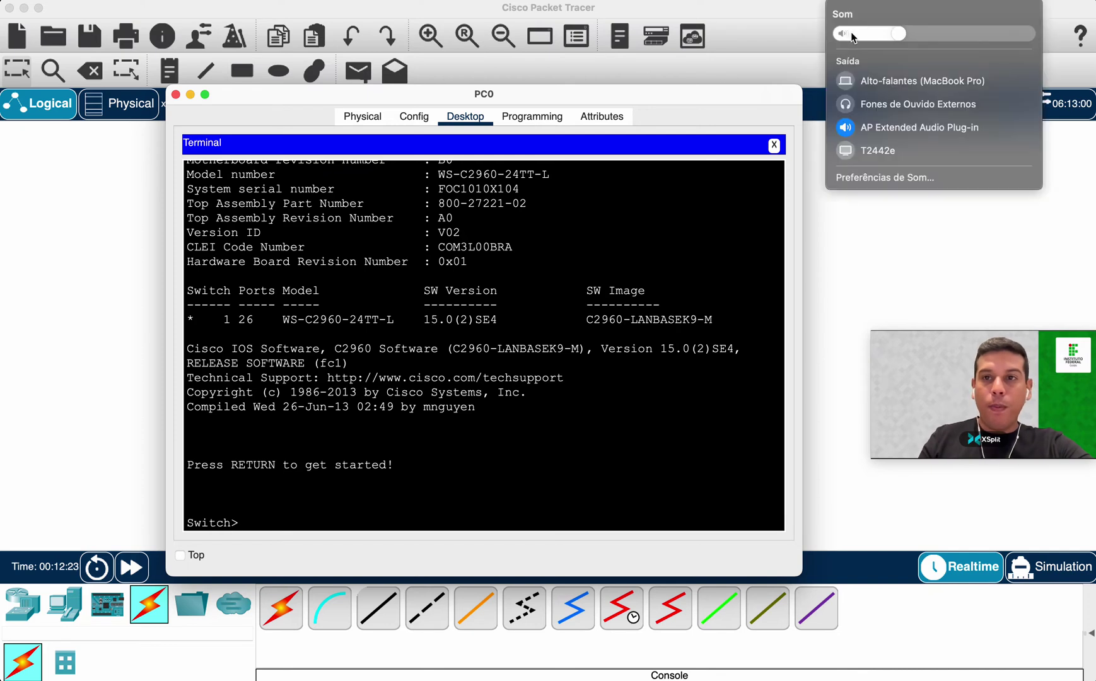
click(266, 512)
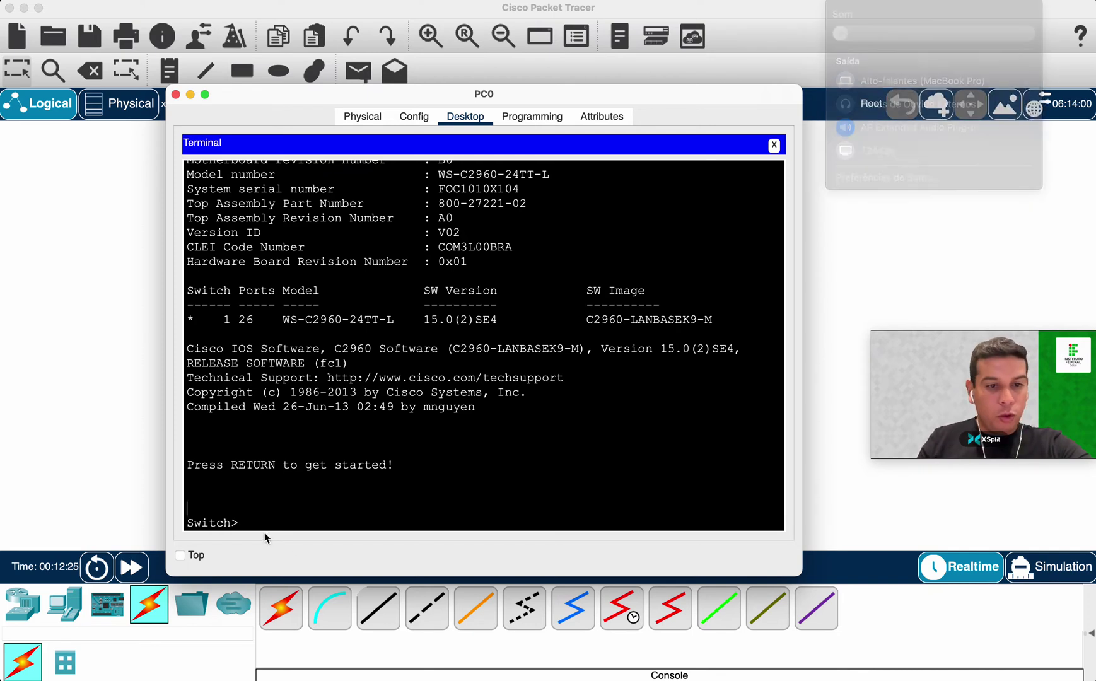
drag(239, 522, 179, 520)
click(238, 518)
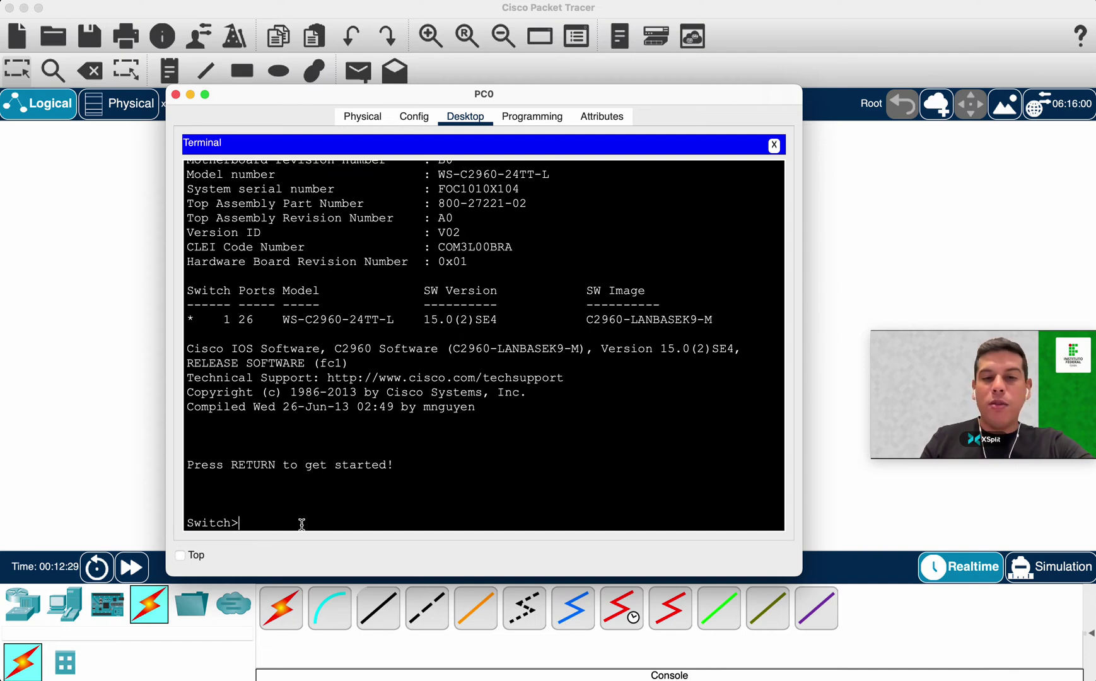
text(exit)
key(Return)
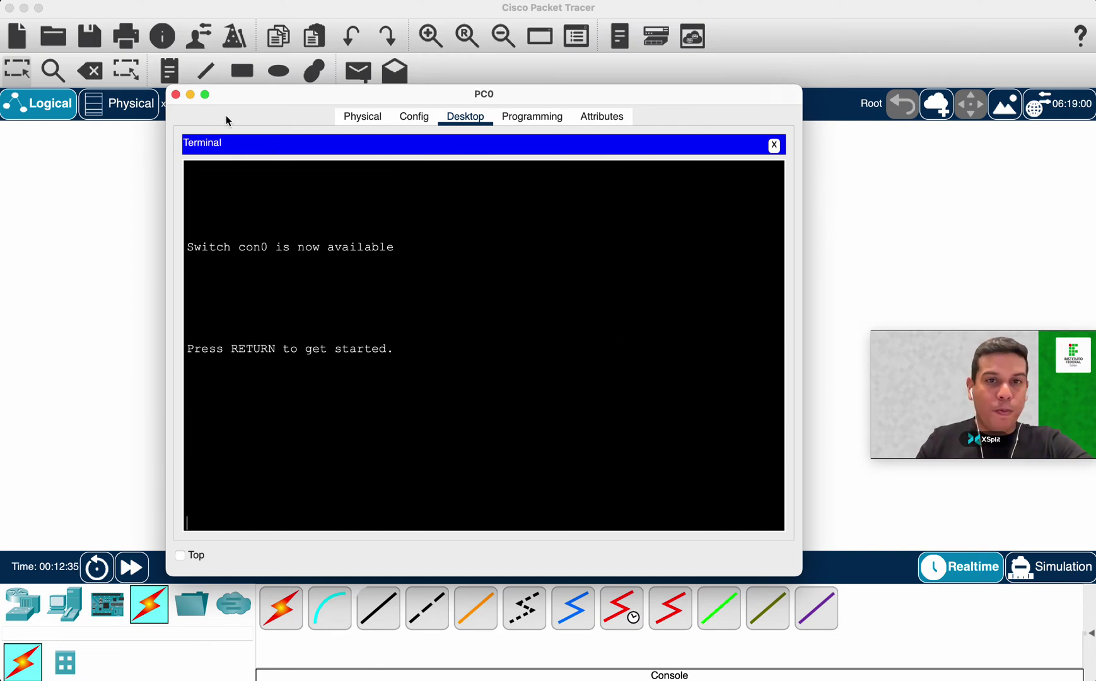
click(175, 95)
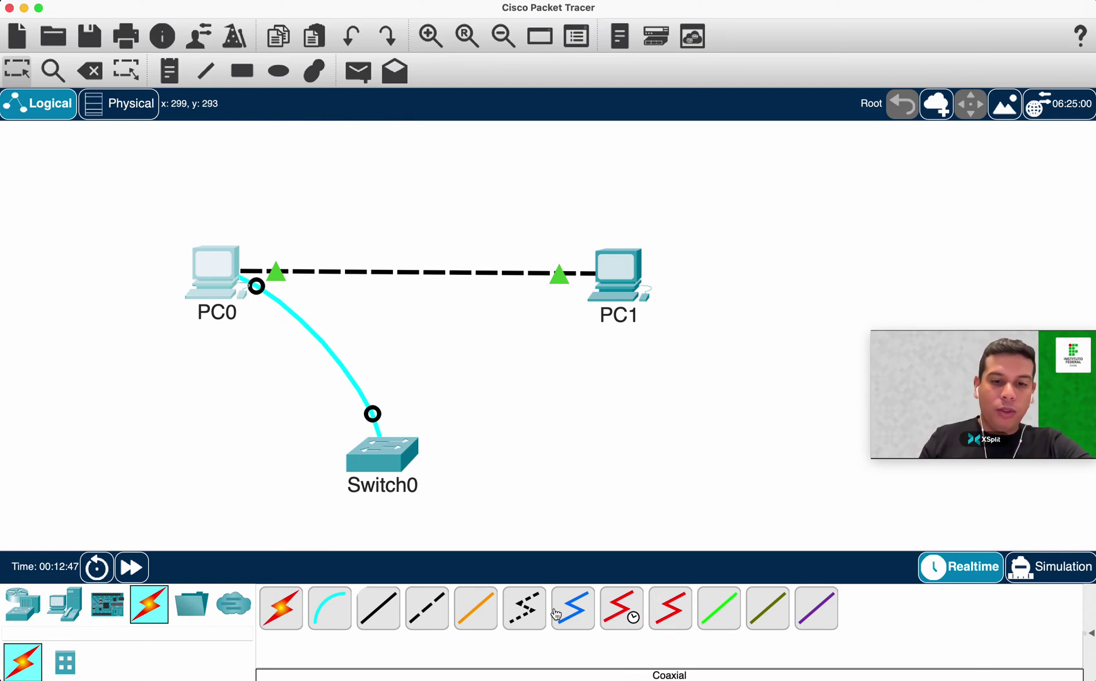
Drag Switch0 slightly up and right, its console cable to PC0 following.
click(578, 611)
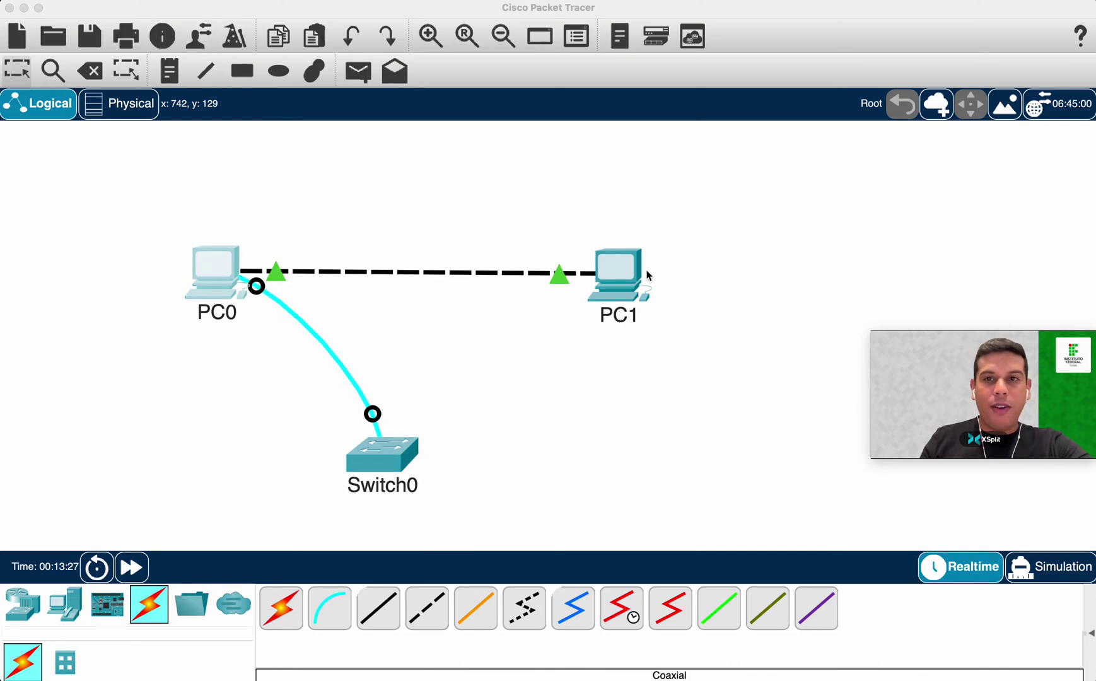
drag(395, 462, 427, 438)
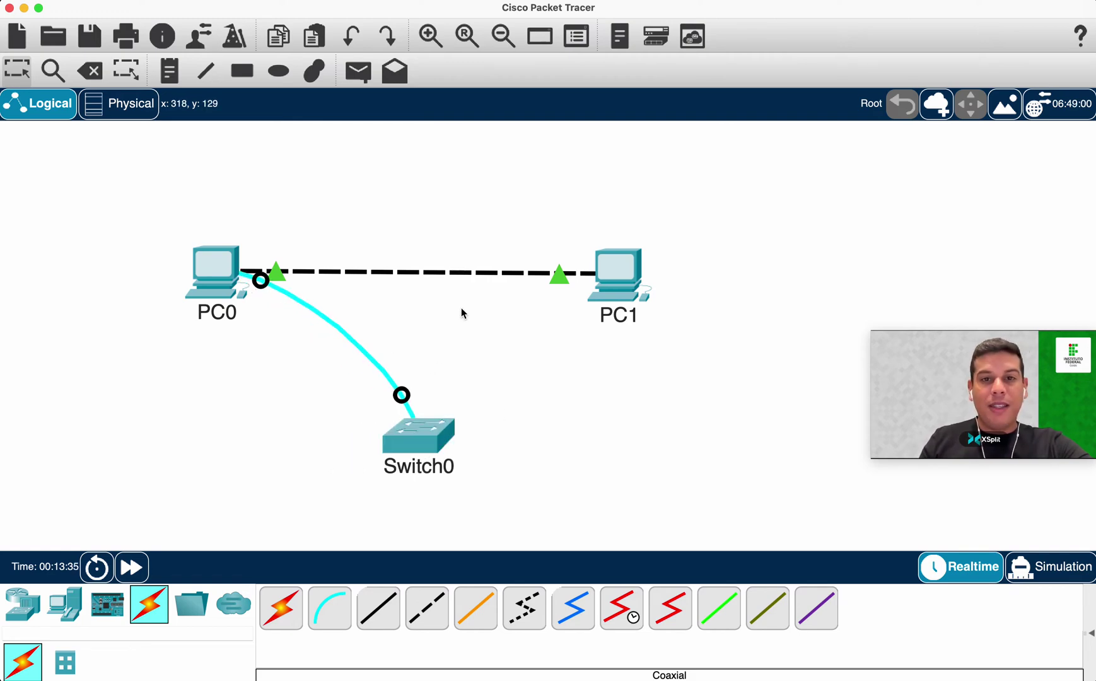
Delete the dashed PC0–PC1 cable and arrange Switch0 at top centre above both PCs.
click(89, 71)
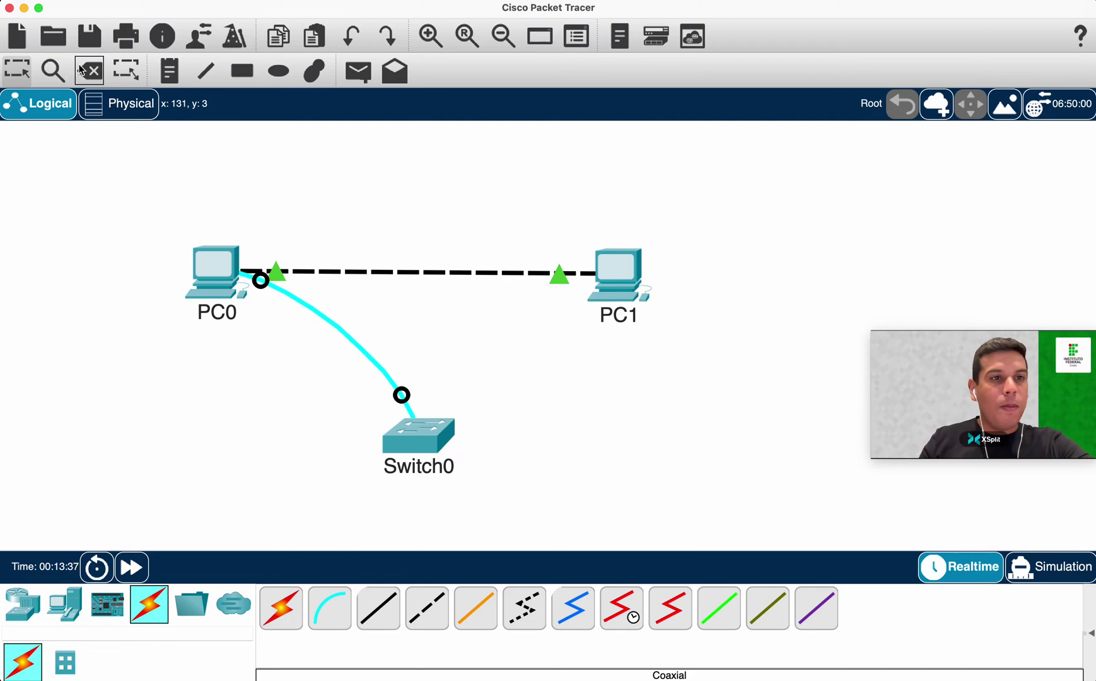
click(397, 272)
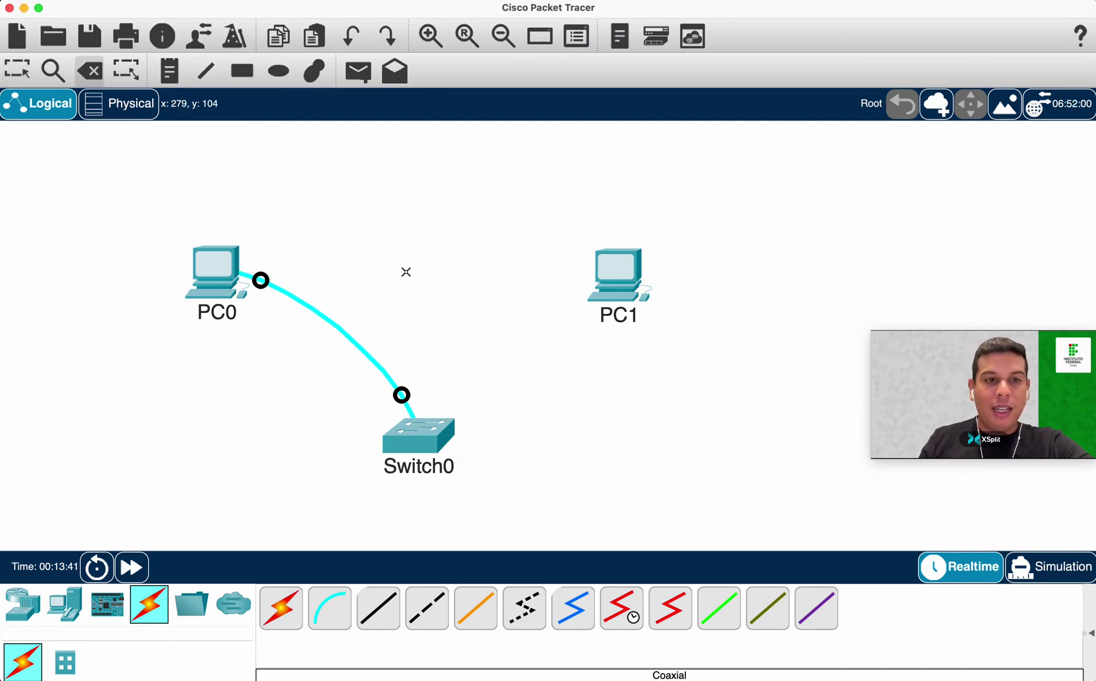
key(Escape)
drag(402, 436, 437, 207)
drag(222, 284, 172, 352)
drag(632, 294, 680, 353)
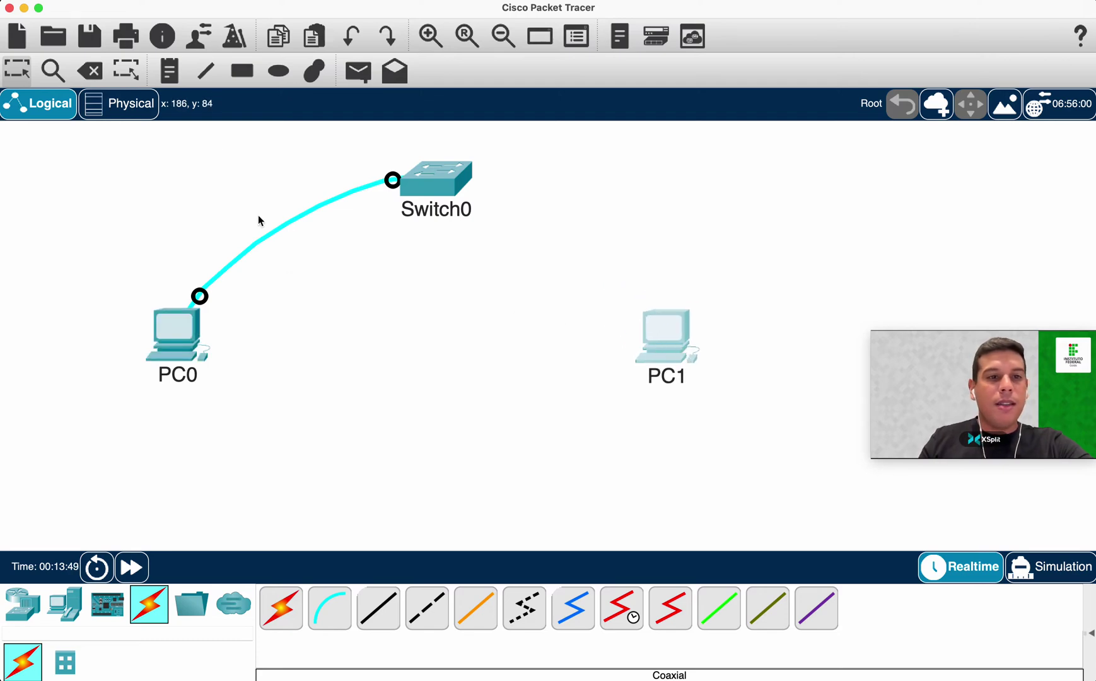
Cable PC0 FastEthernet0 to Switch0 FastEthernet0/1 with copper straight-through, then start another from PC1.
click(377, 607)
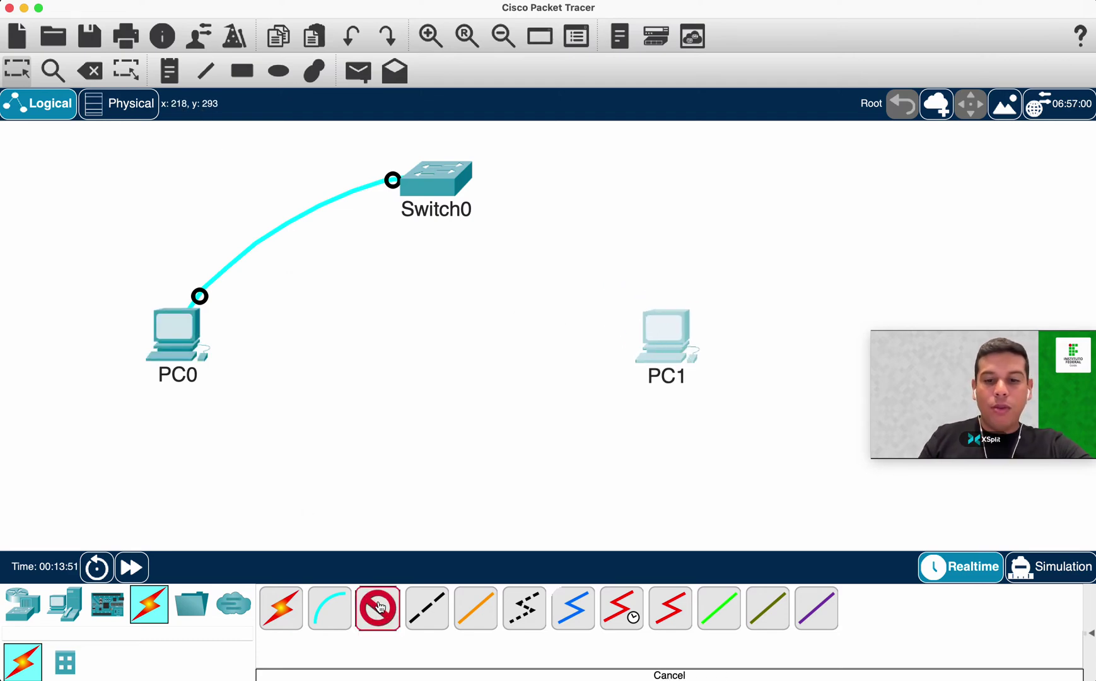
click(193, 333)
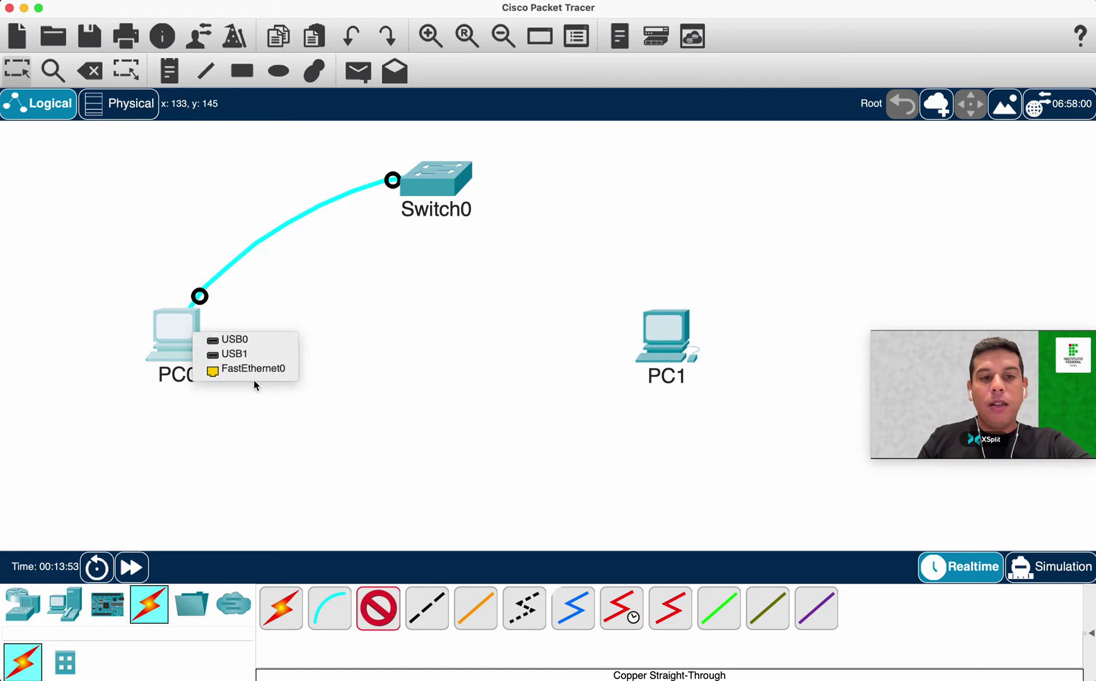
click(245, 371)
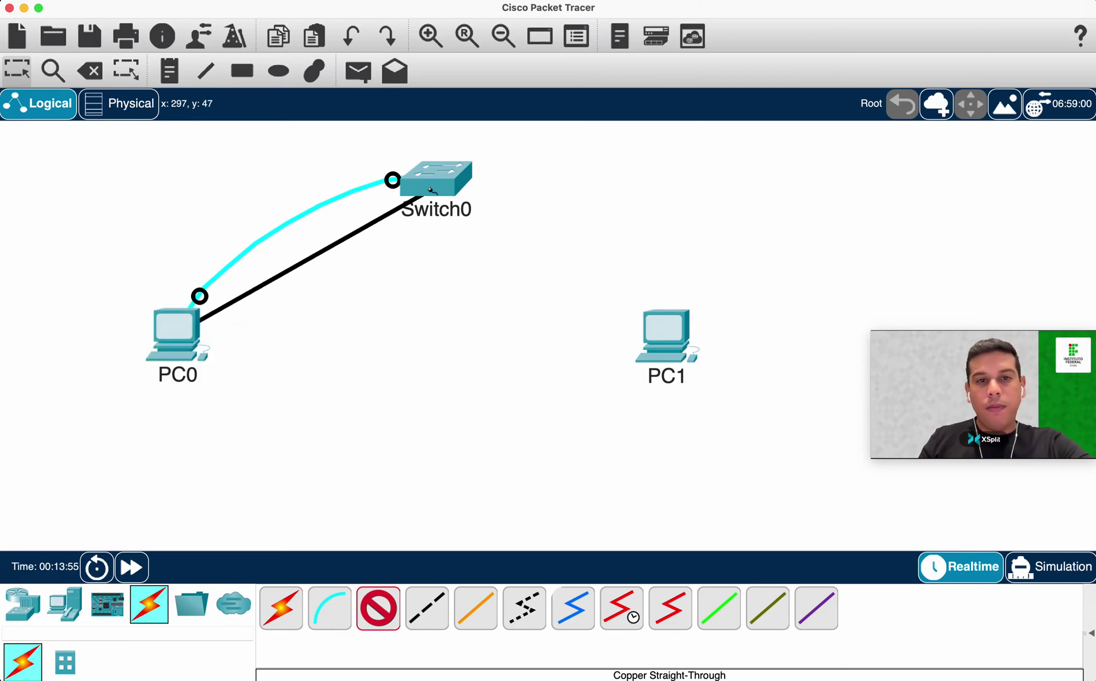
click(433, 193)
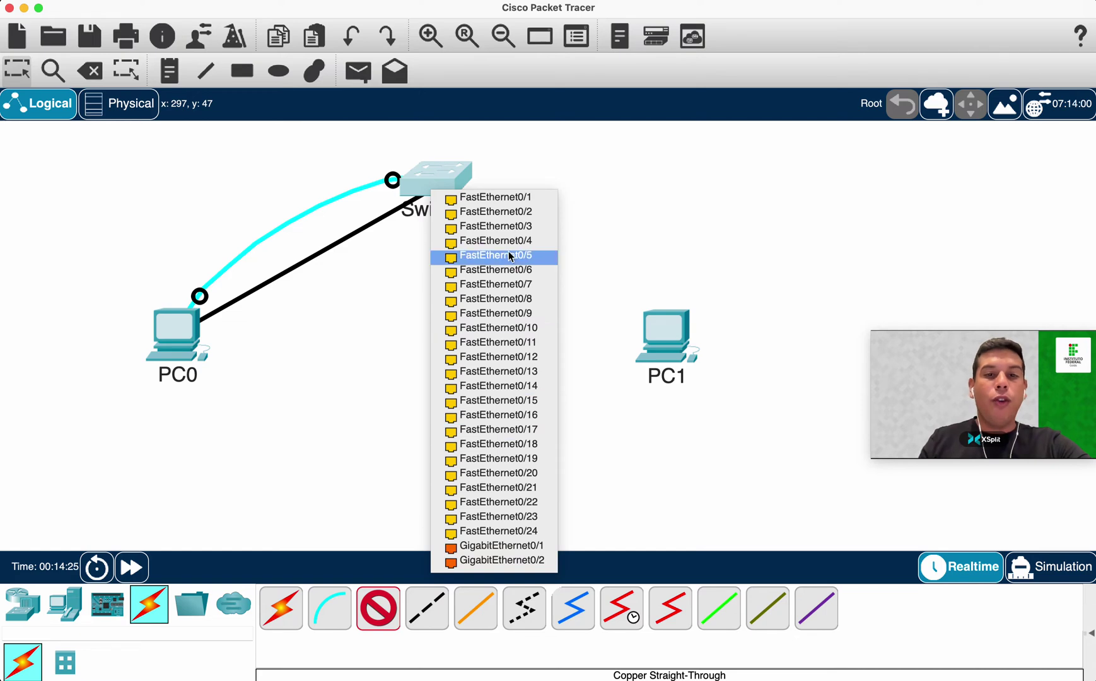
click(503, 203)
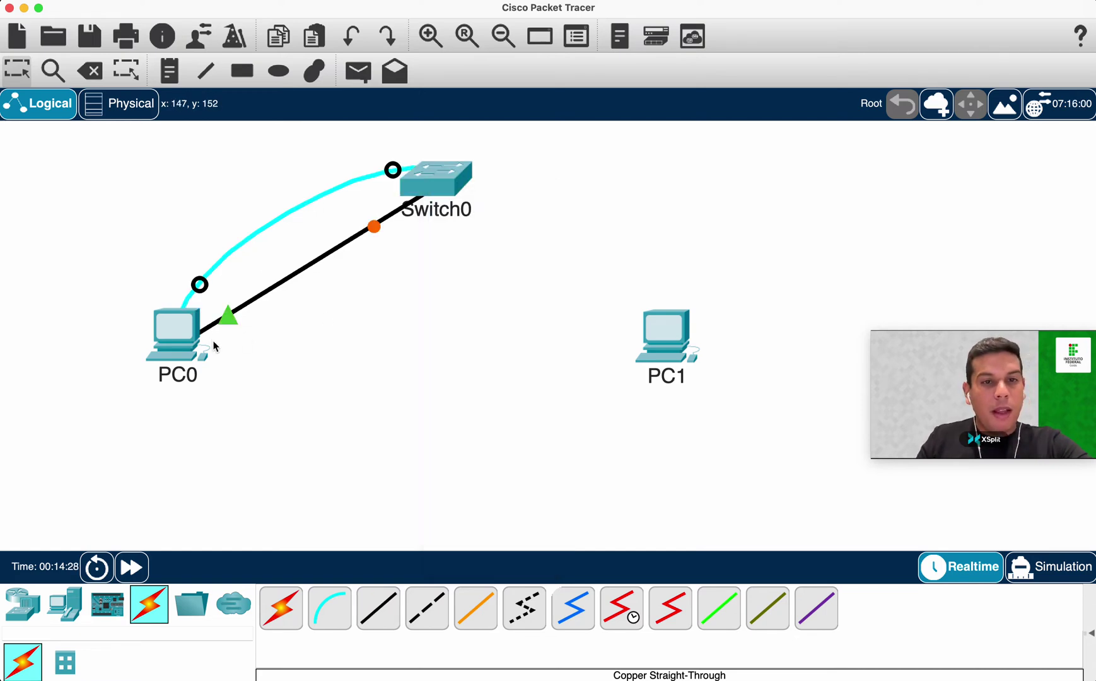
click(386, 614)
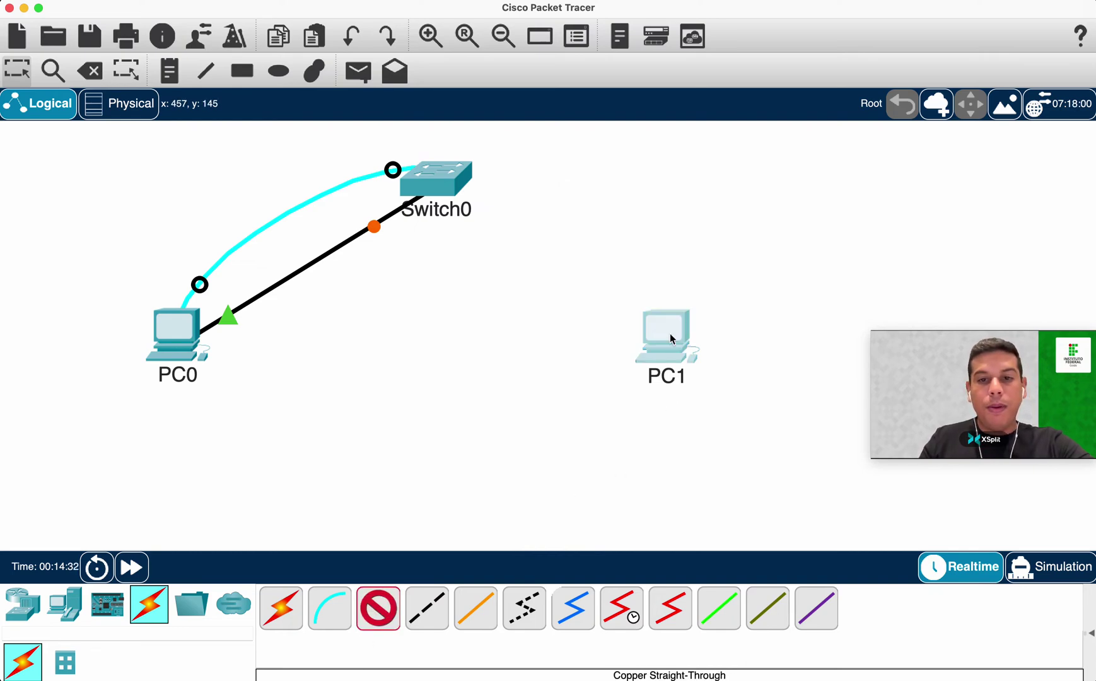
click(708, 387)
Connect PC1 FastEthernet0 to Switch0 FastEthernet0/2 and wait for both link lights to turn green.
click(710, 385)
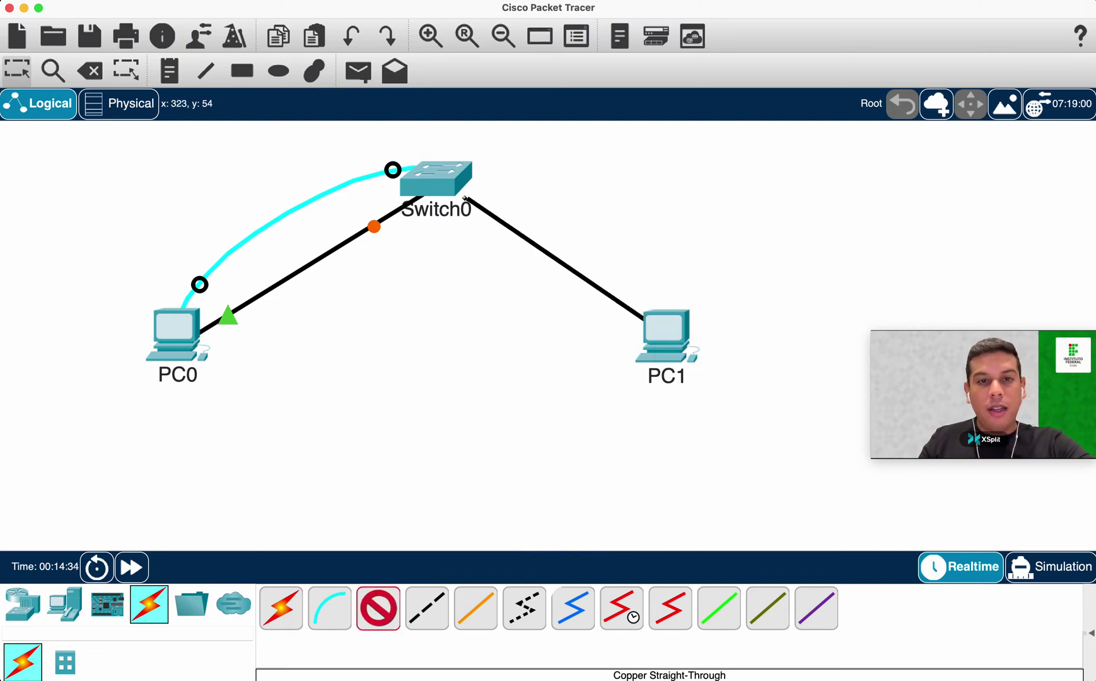
click(451, 190)
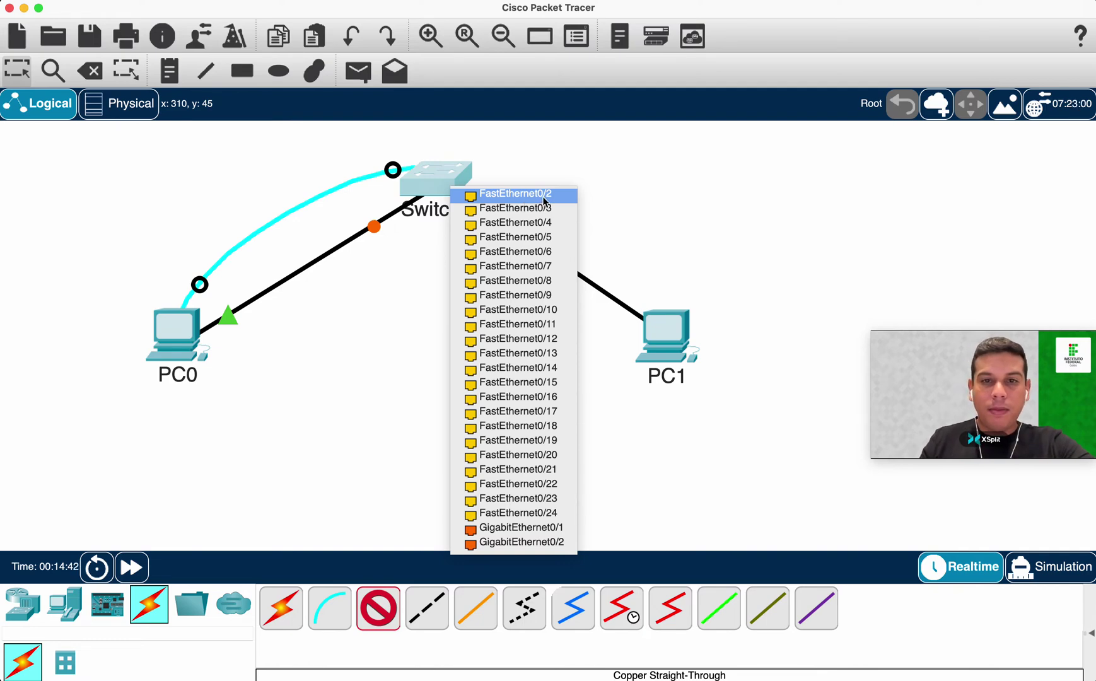
click(536, 195)
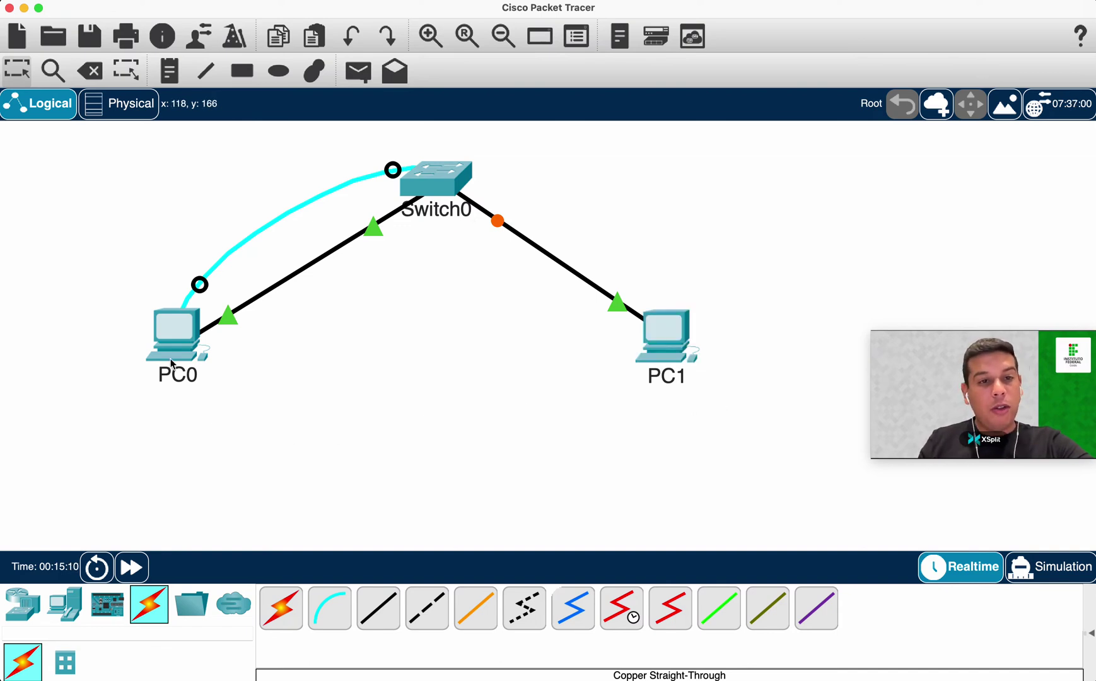
mouse_move(166, 350)
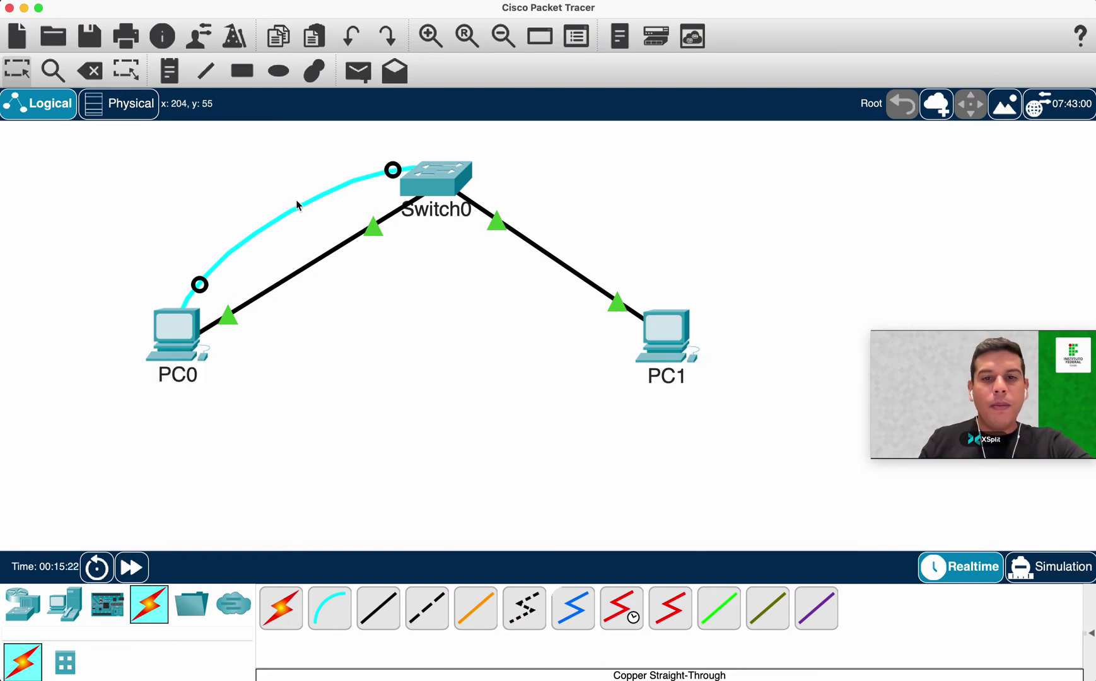
mouse_move(453, 180)
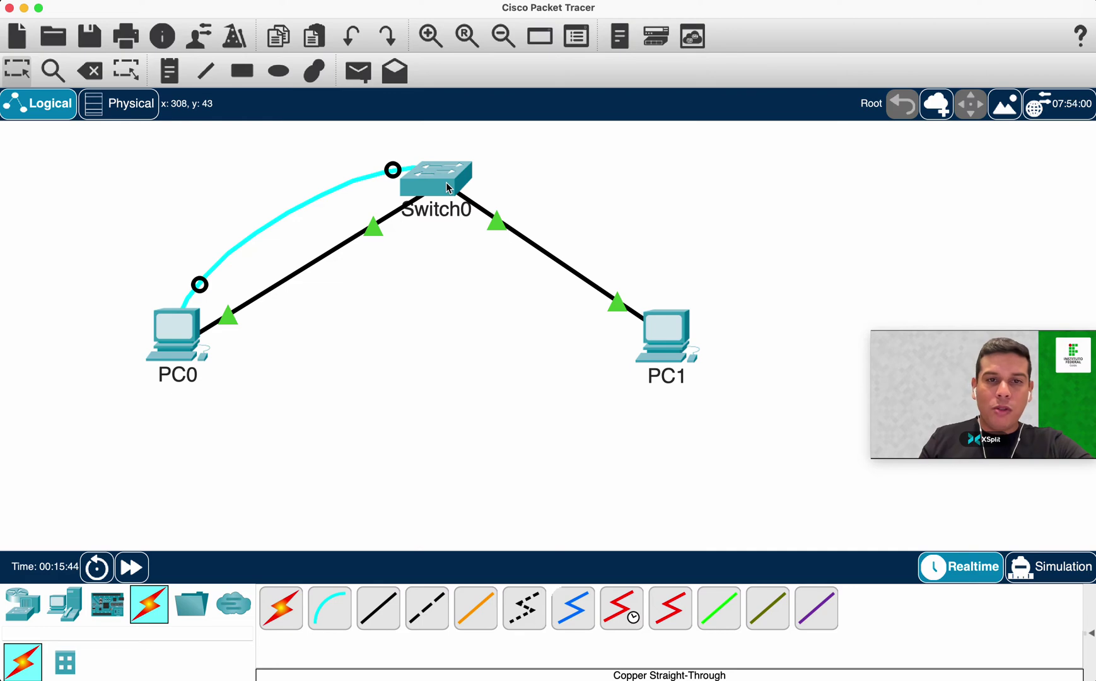
Open Switch0, zoom in to inspect the 2960 front-panel ports, then restore the original image size.
double_click(447, 183)
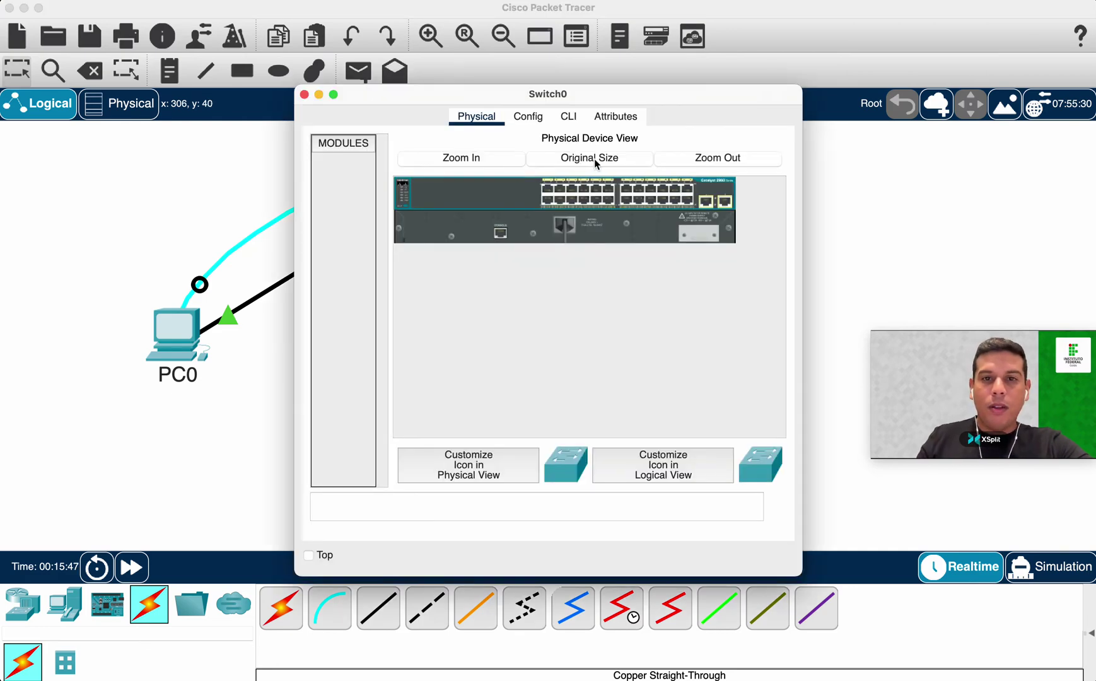
click(596, 164)
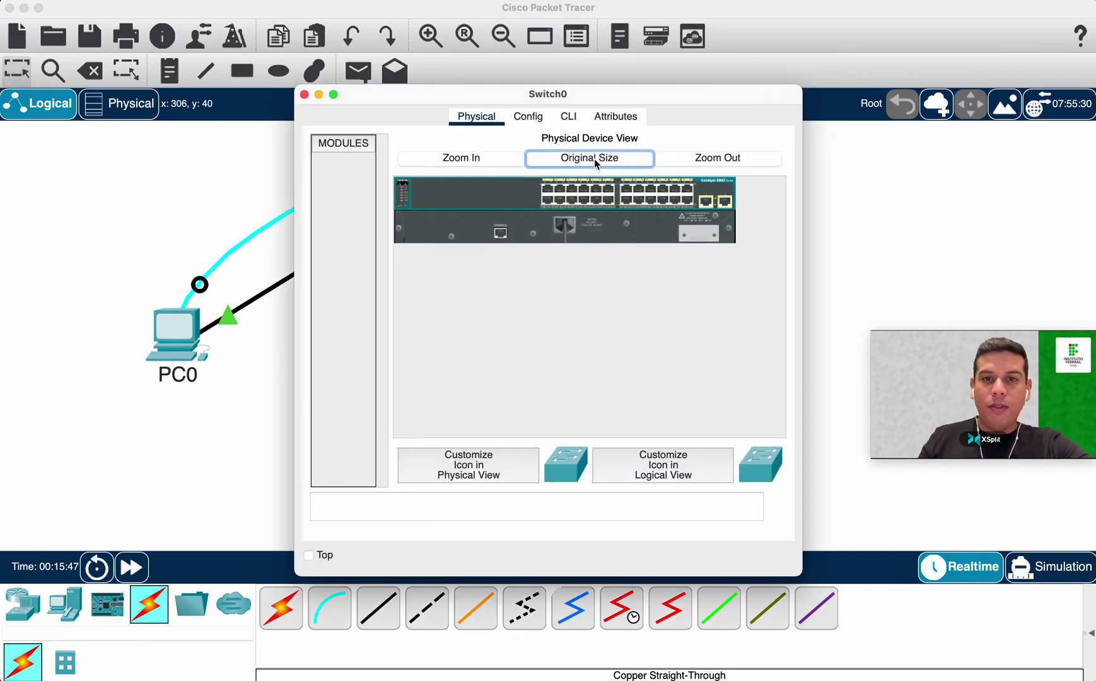
click(517, 159)
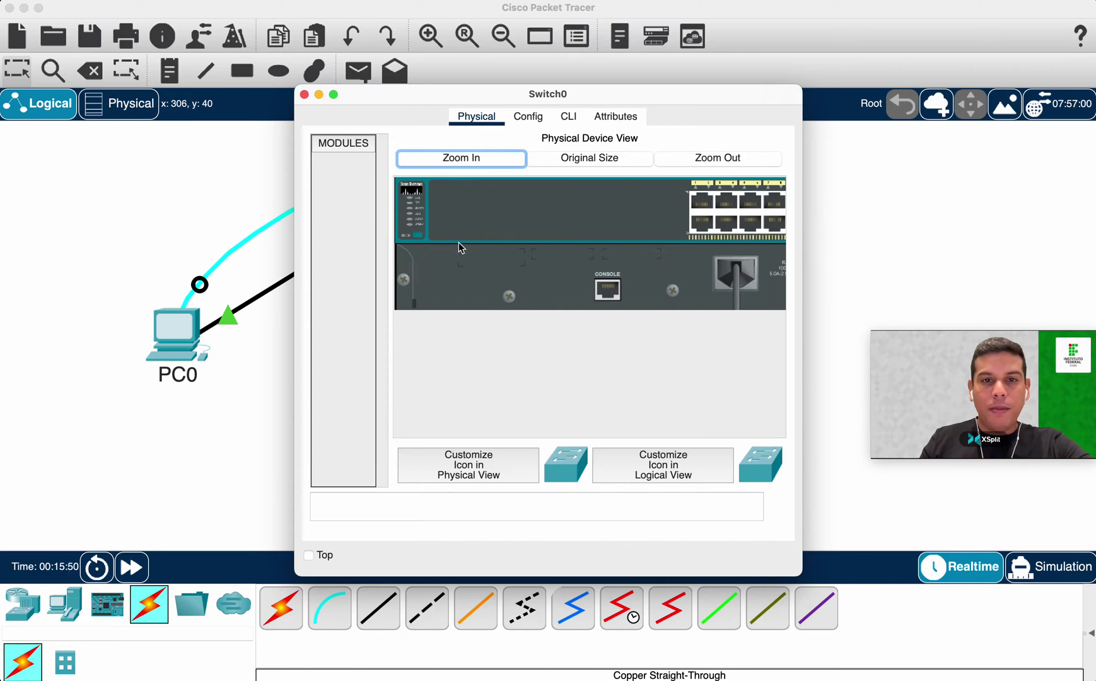
scroll(464, 253, right, 5)
scroll(471, 266, left, 5)
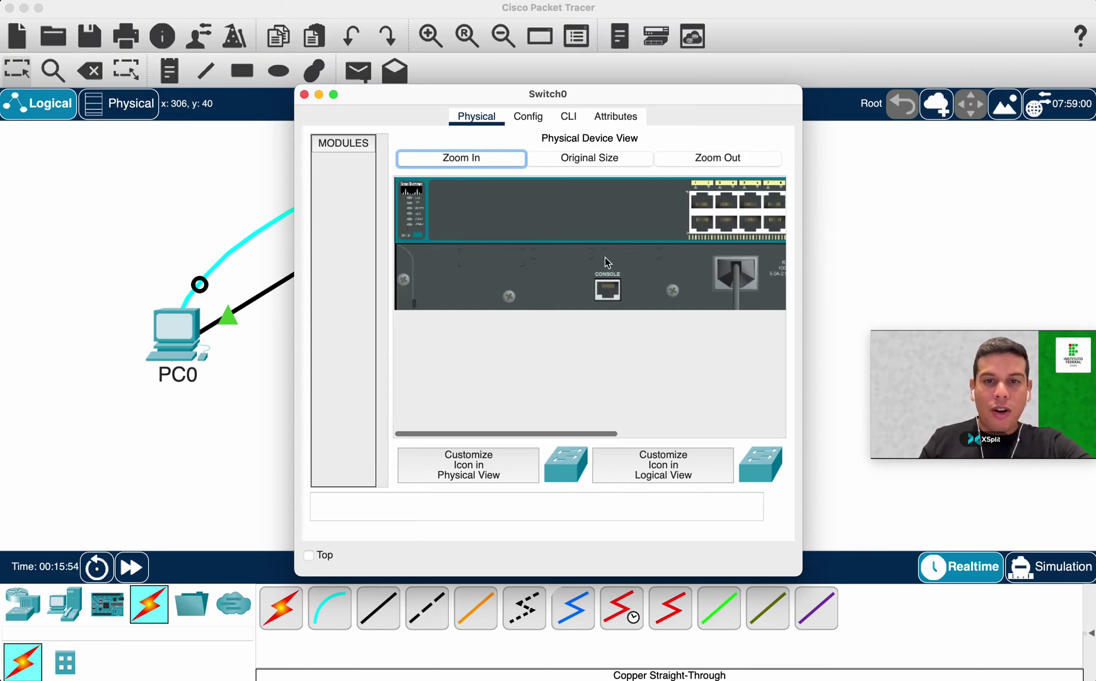
scroll(599, 315, right, 5)
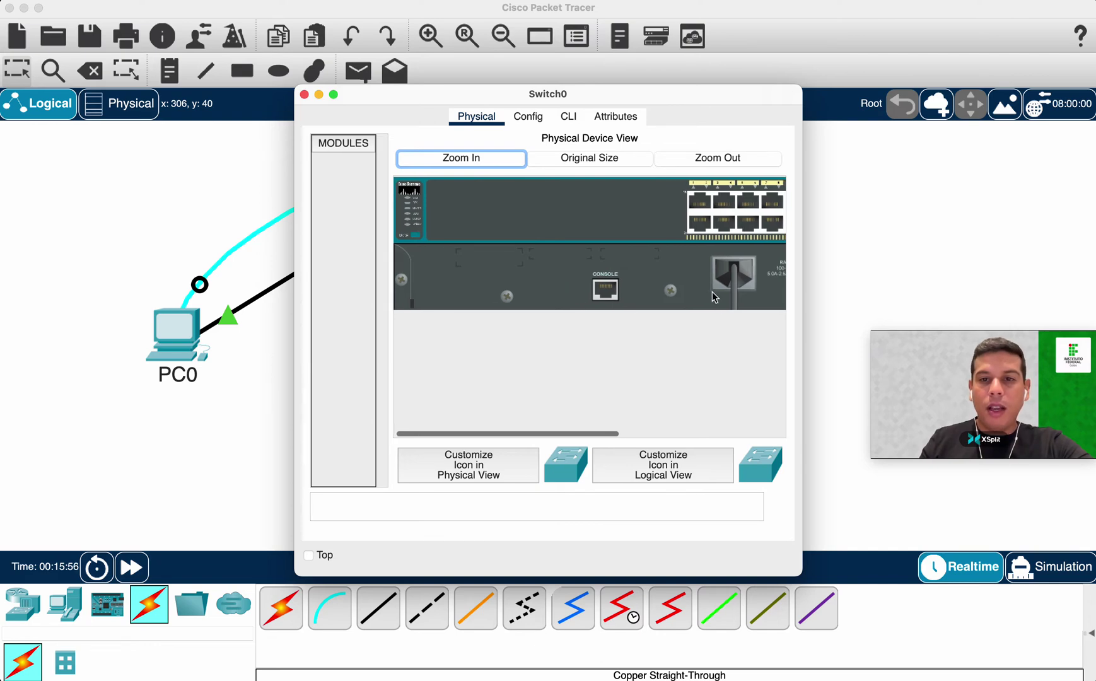
scroll(609, 268, right, 5)
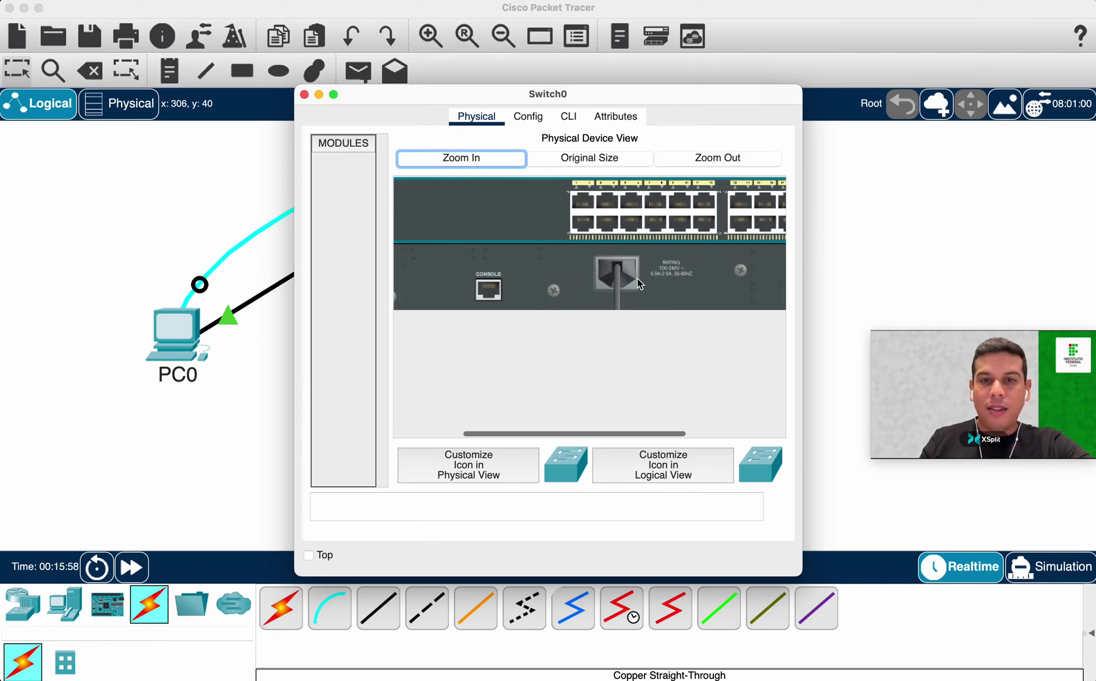
scroll(659, 230, right, 3)
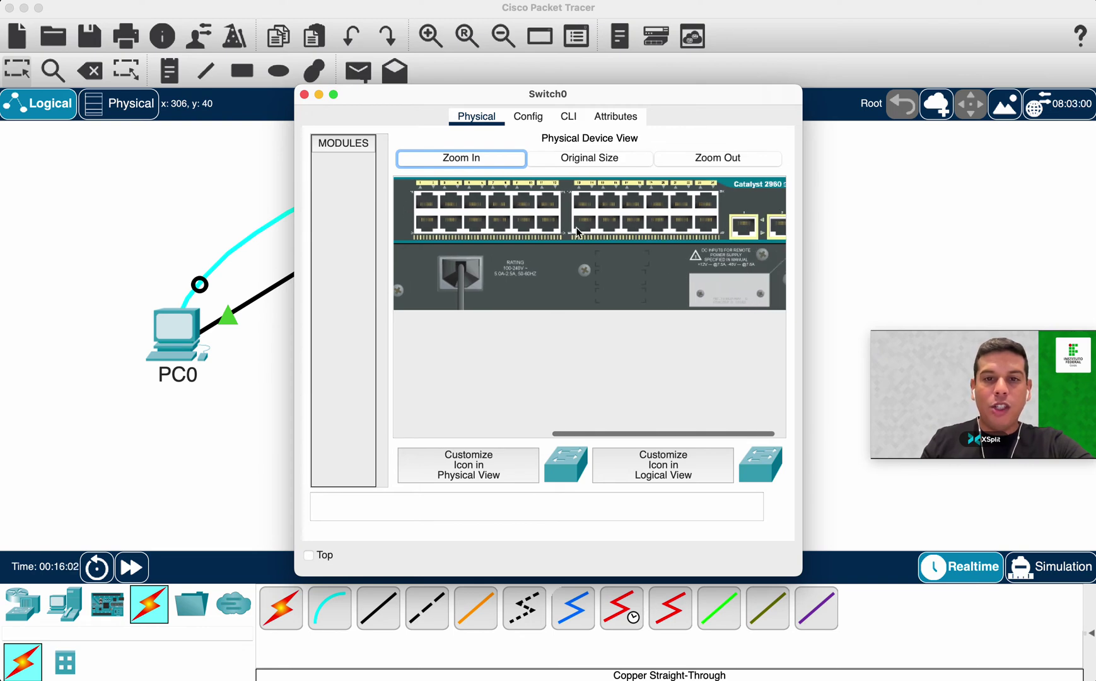
scroll(689, 222, right, 1)
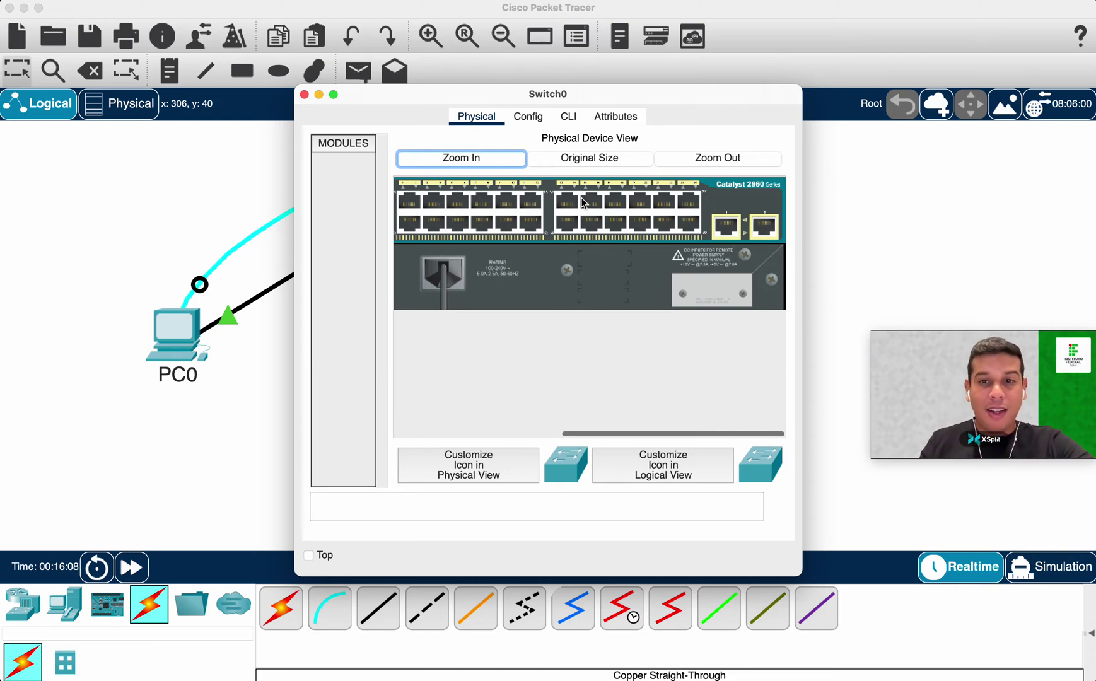
scroll(552, 294, left, 15)
scroll(553, 294, left, 2)
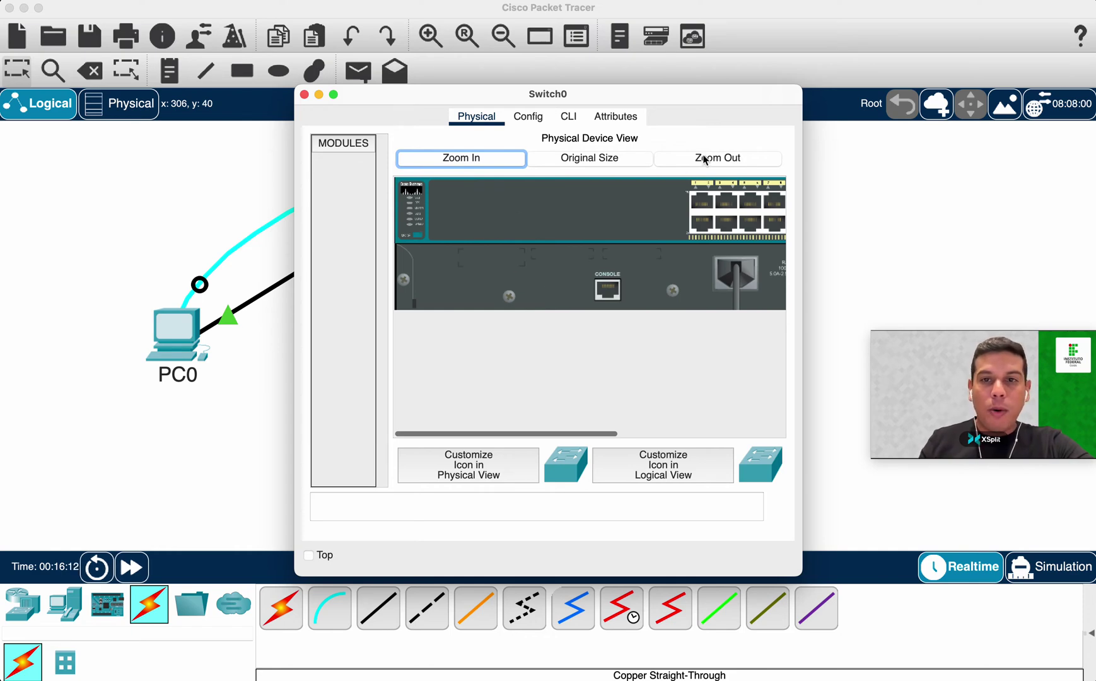
click(628, 161)
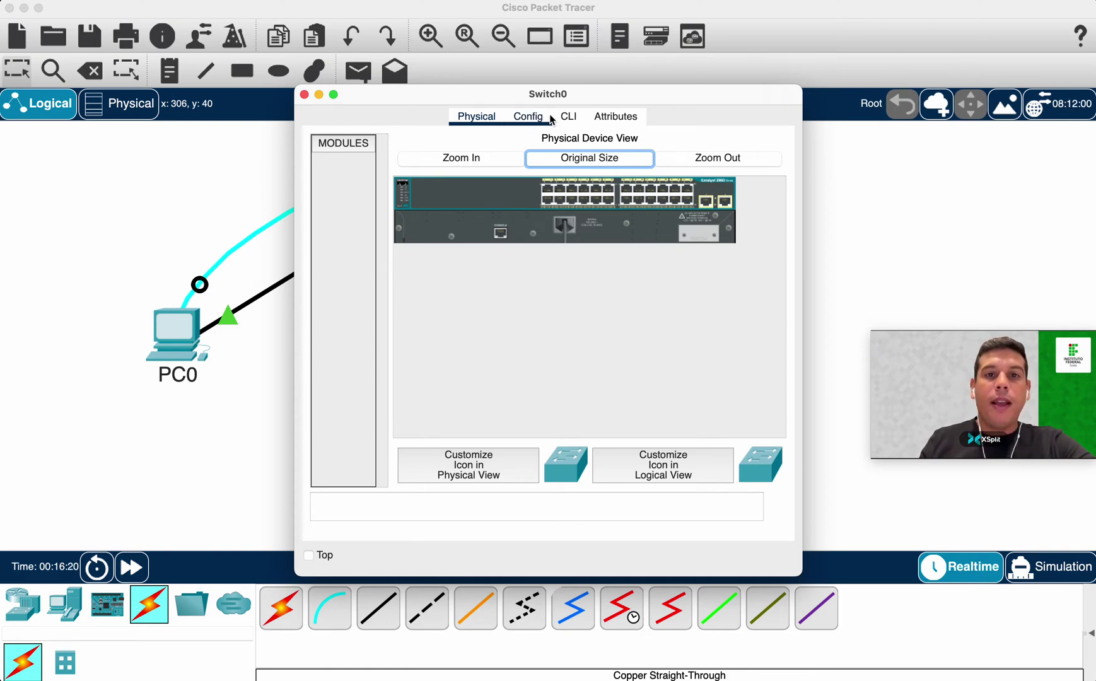
drag(553, 95, 589, 75)
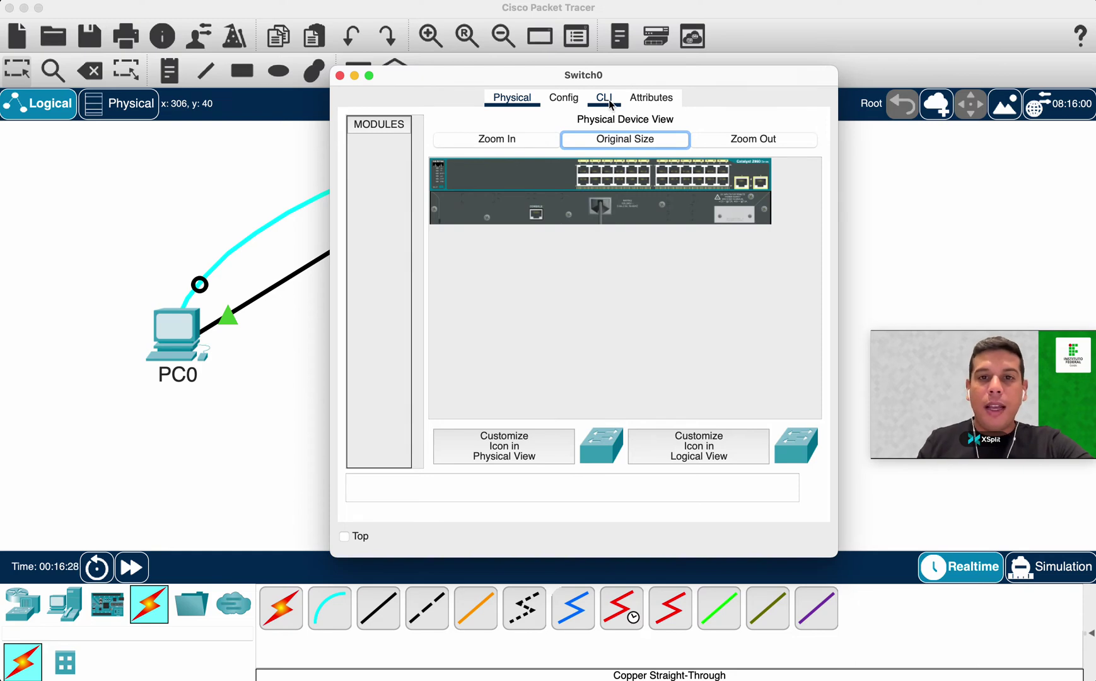
Open Switch0's CLI and highlight the FastEthernet0/1 and 0/2 'changed state to up' messages.
click(608, 106)
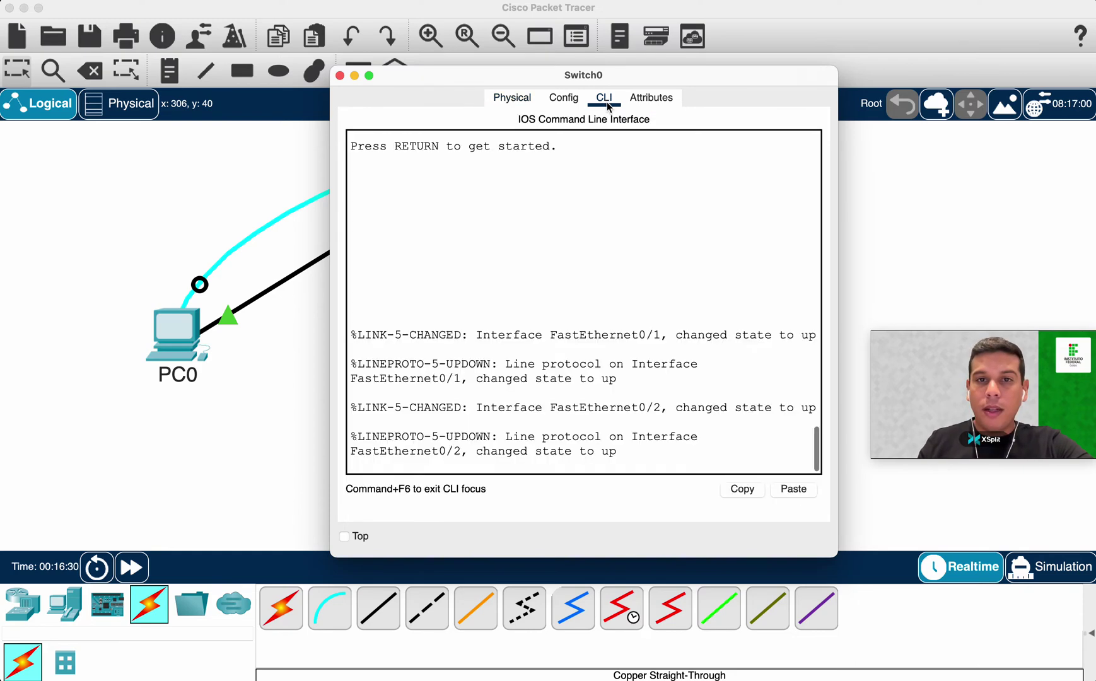
drag(335, 555, 254, 556)
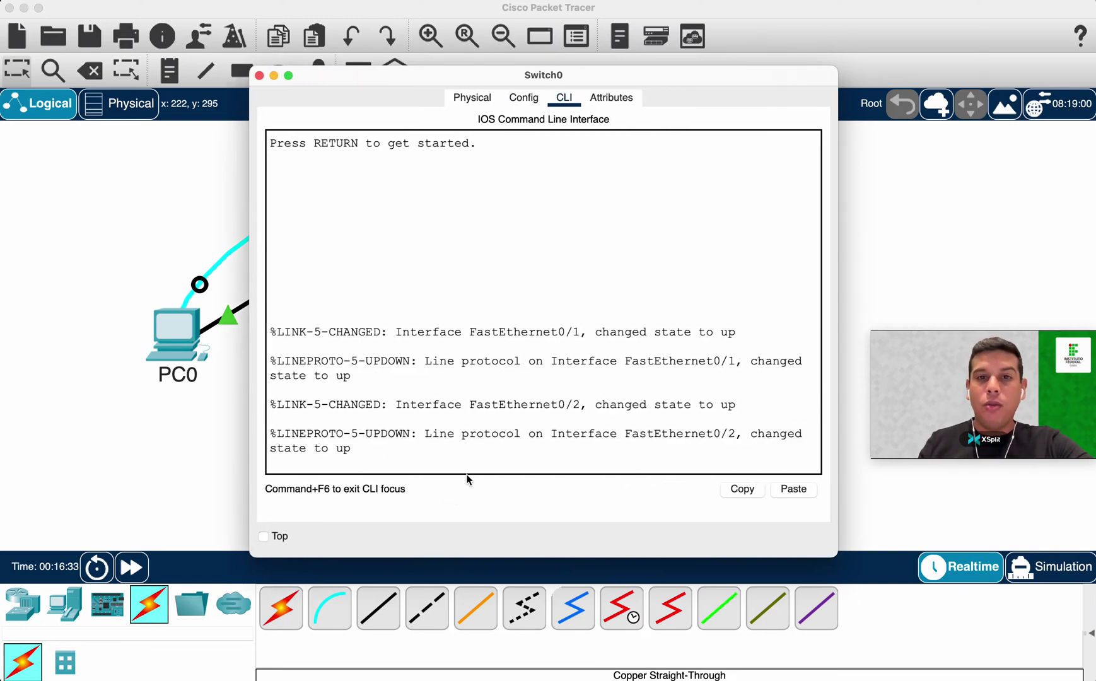
drag(836, 556, 931, 556)
drag(627, 73, 535, 42)
drag(230, 331, 666, 324)
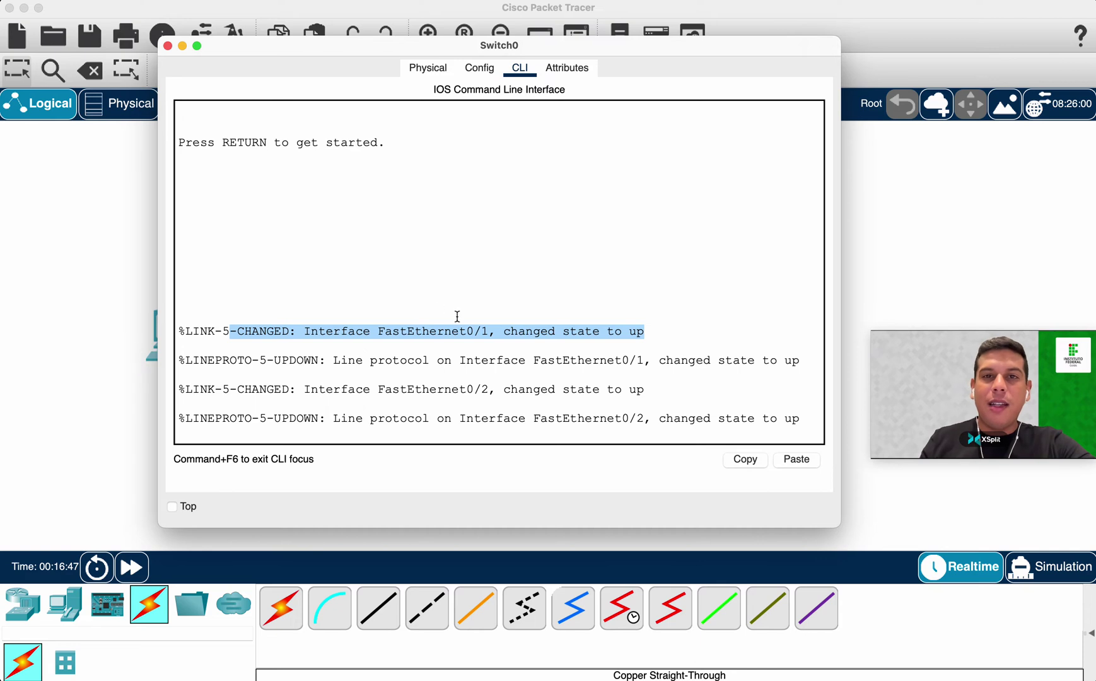
drag(459, 383, 488, 386)
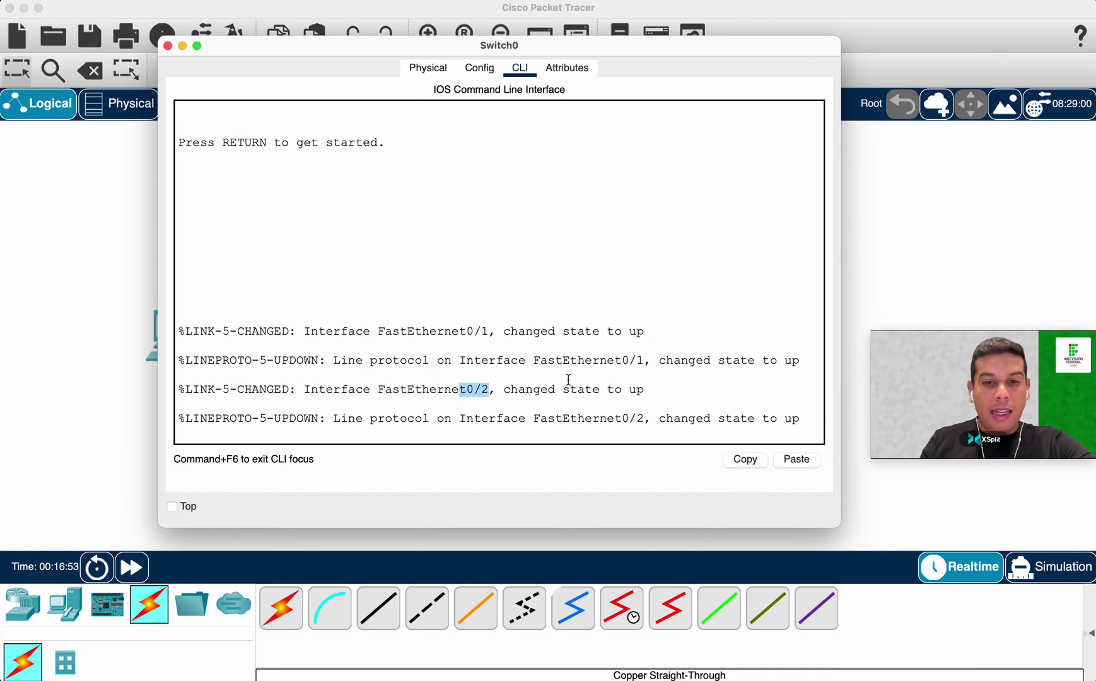
drag(502, 389, 649, 387)
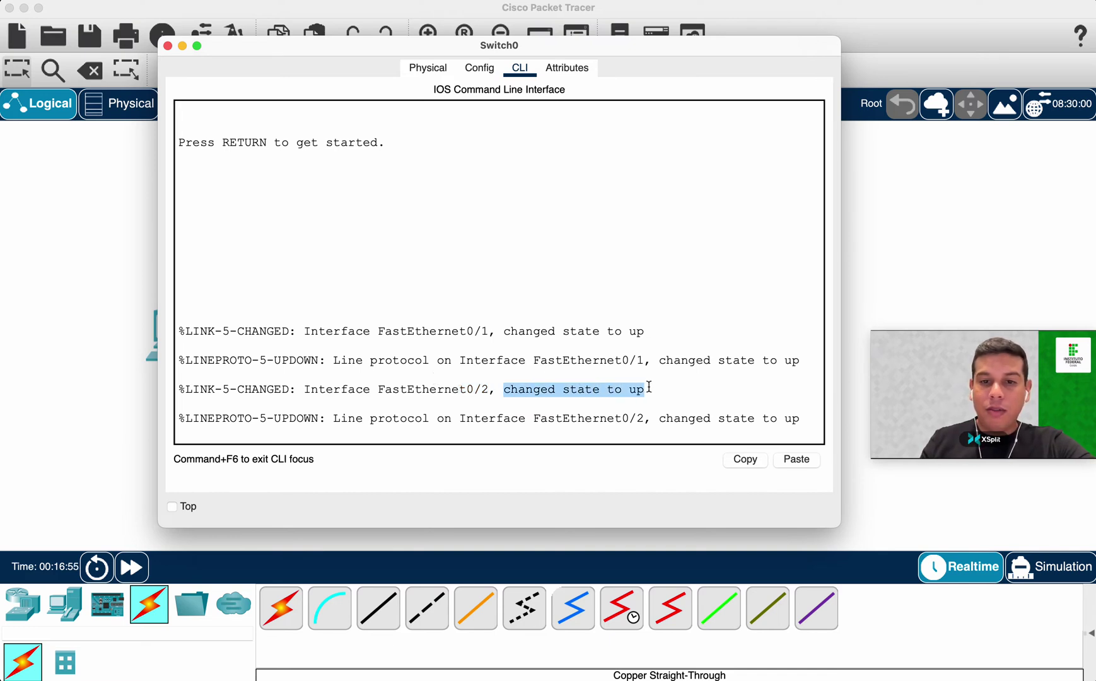
drag(503, 331, 648, 330)
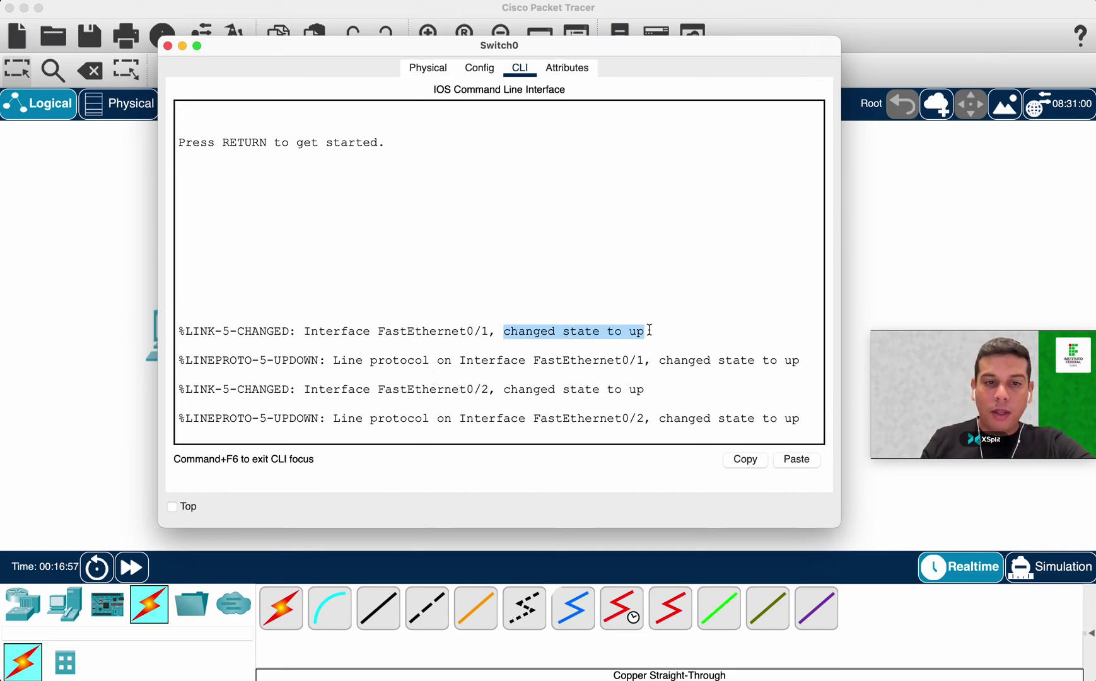
drag(502, 389, 643, 389)
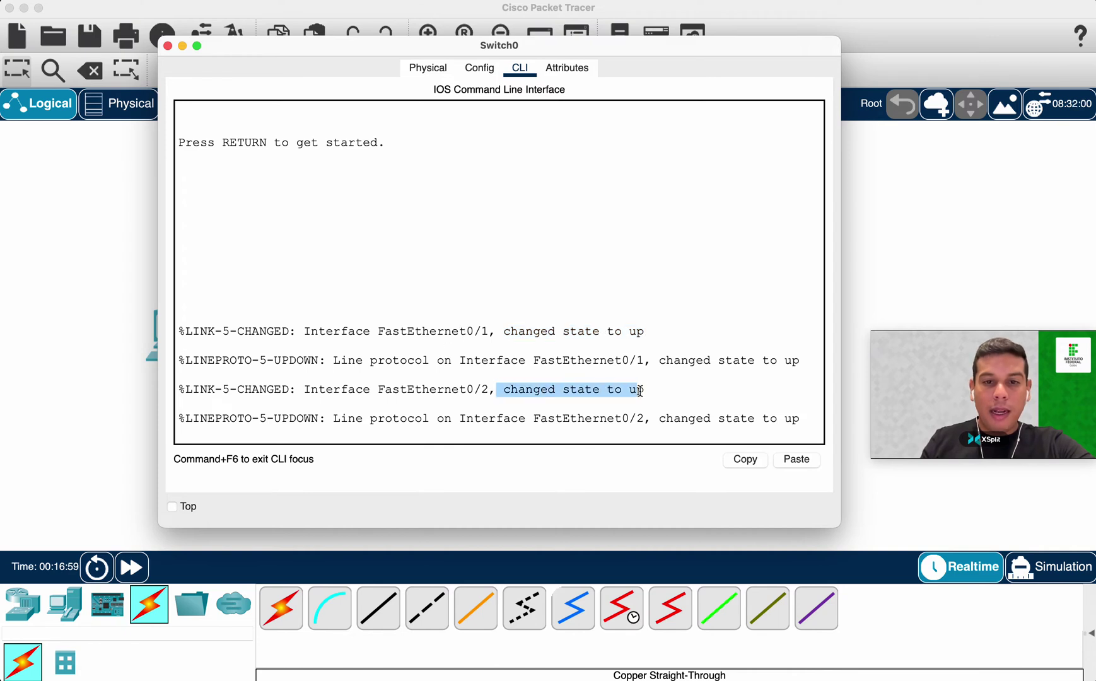
click(621, 410)
Bring Switch0's CLI to the Switch> prompt and move its window aside.
key(Return)
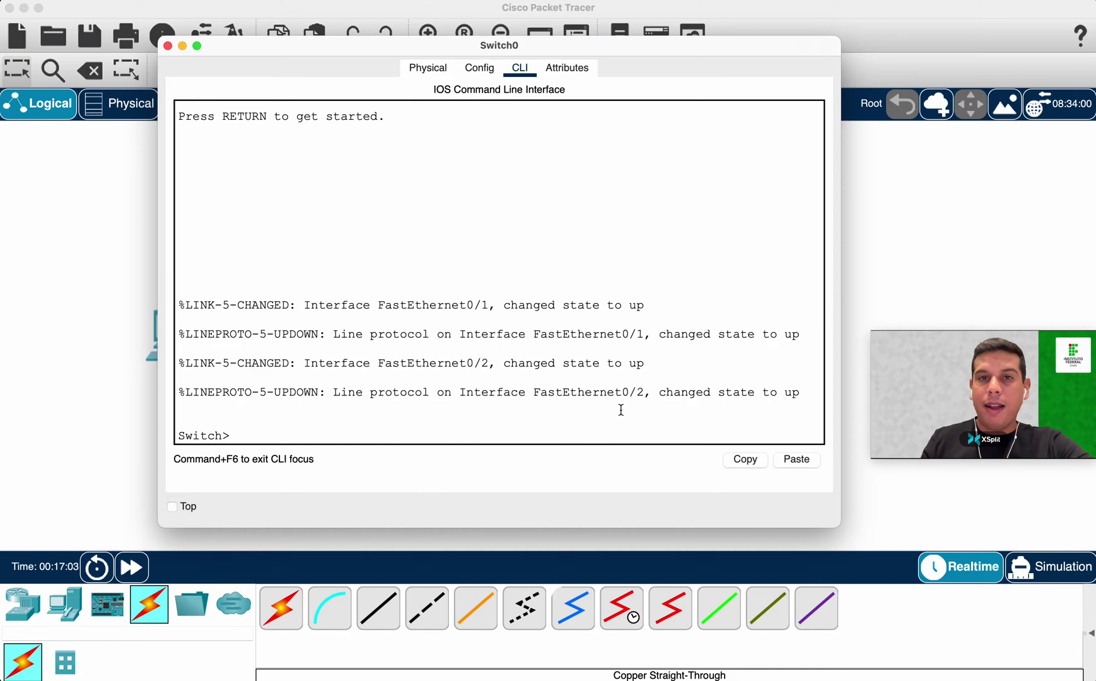
drag(462, 42, 582, 37)
double_click(344, 433)
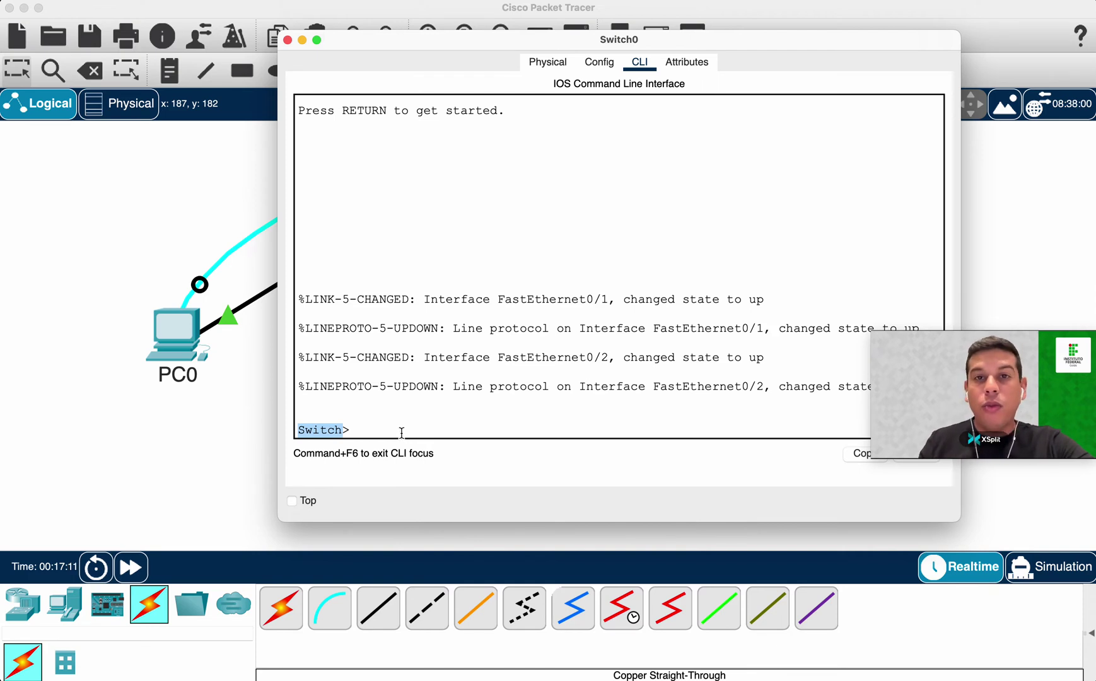
click(357, 432)
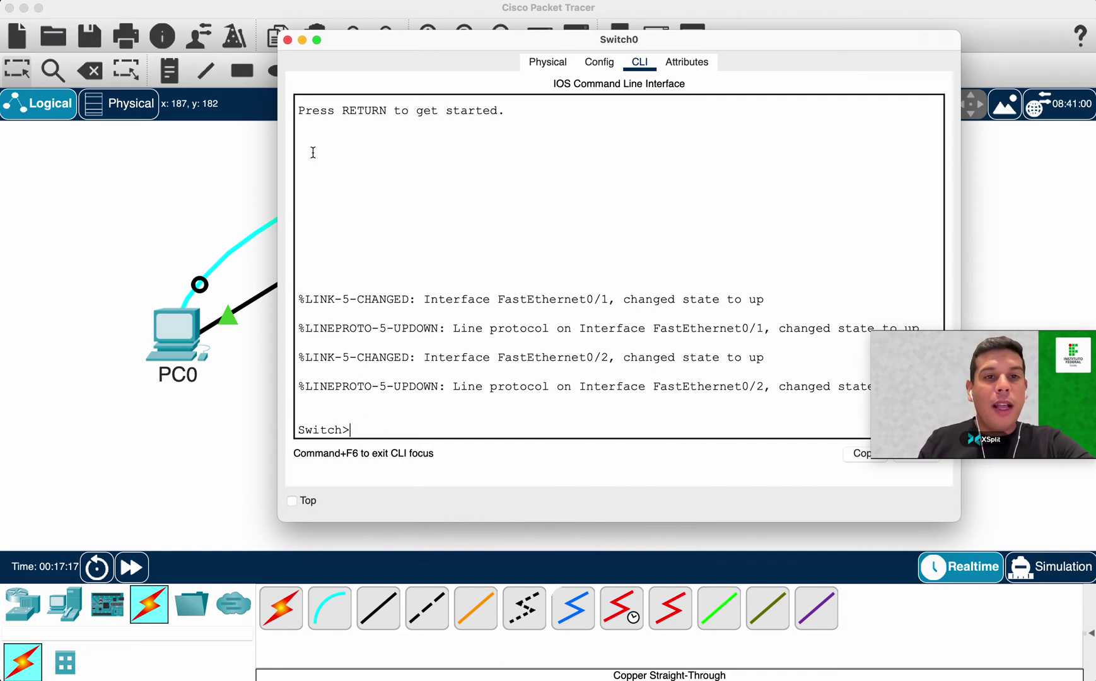
click(301, 40)
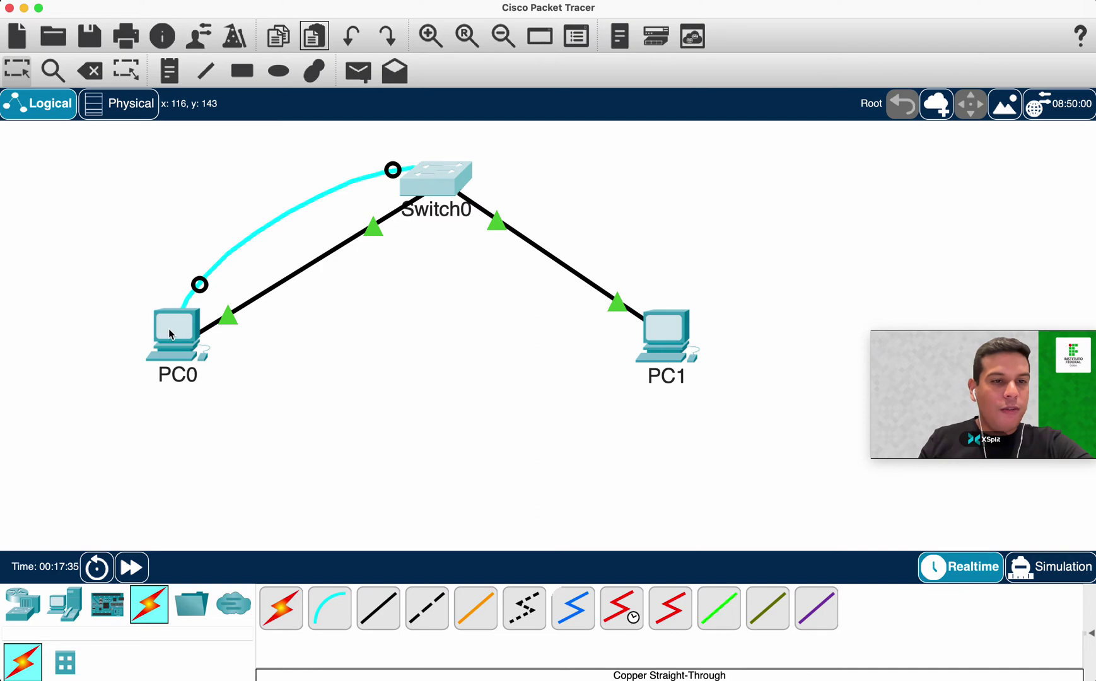
Reach the Switch> prompt from PC0's console Terminal, then close PC0's window.
click(229, 333)
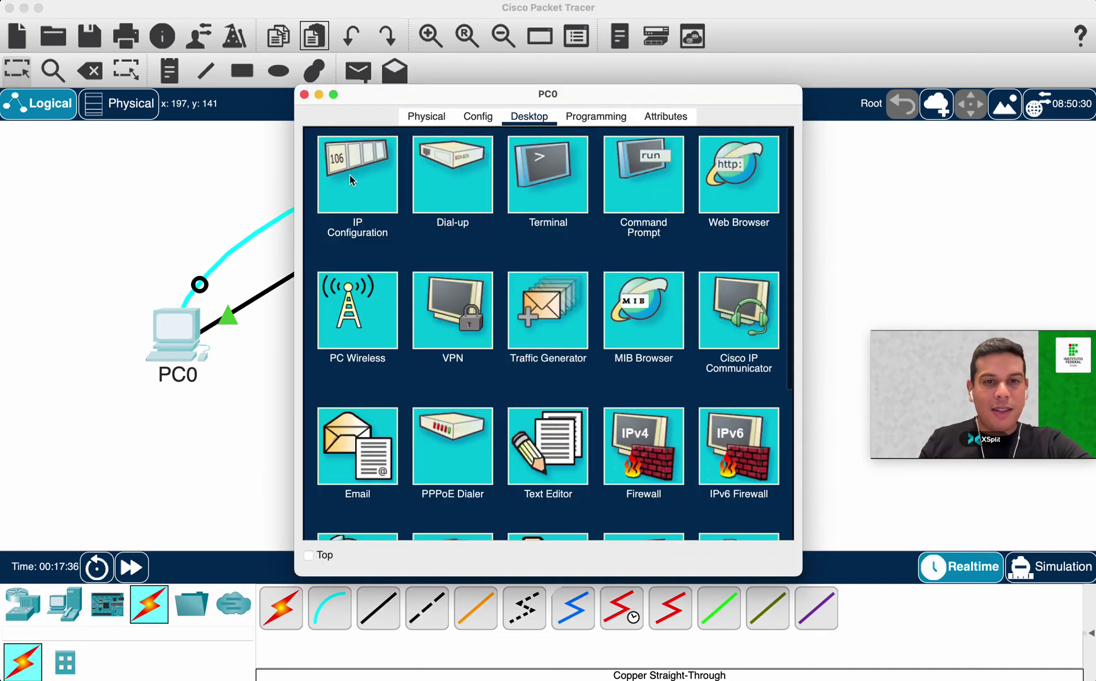
click(563, 165)
click(744, 309)
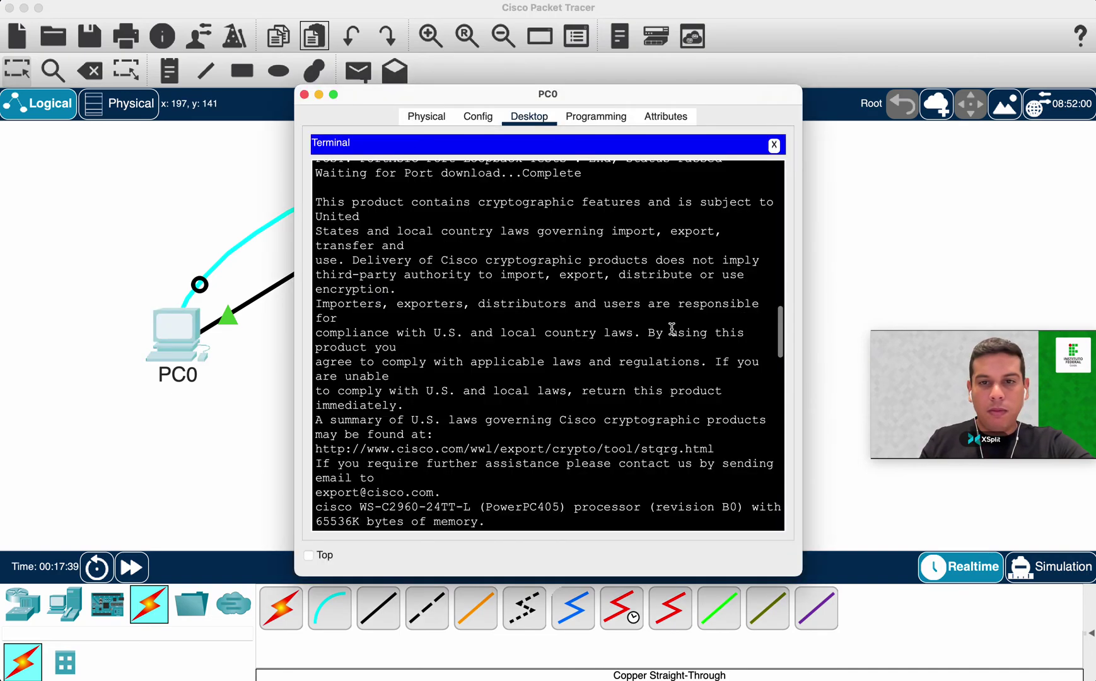
key(Return)
key(Return)
key(Return)
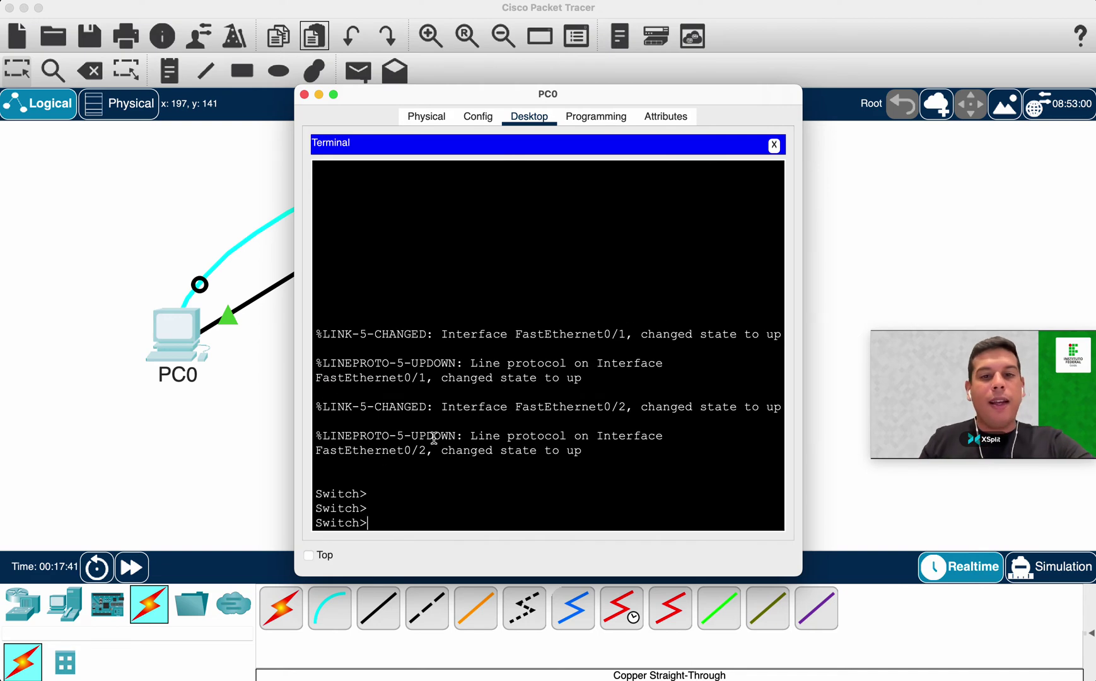
drag(803, 575, 958, 574)
drag(662, 96, 469, 72)
click(104, 67)
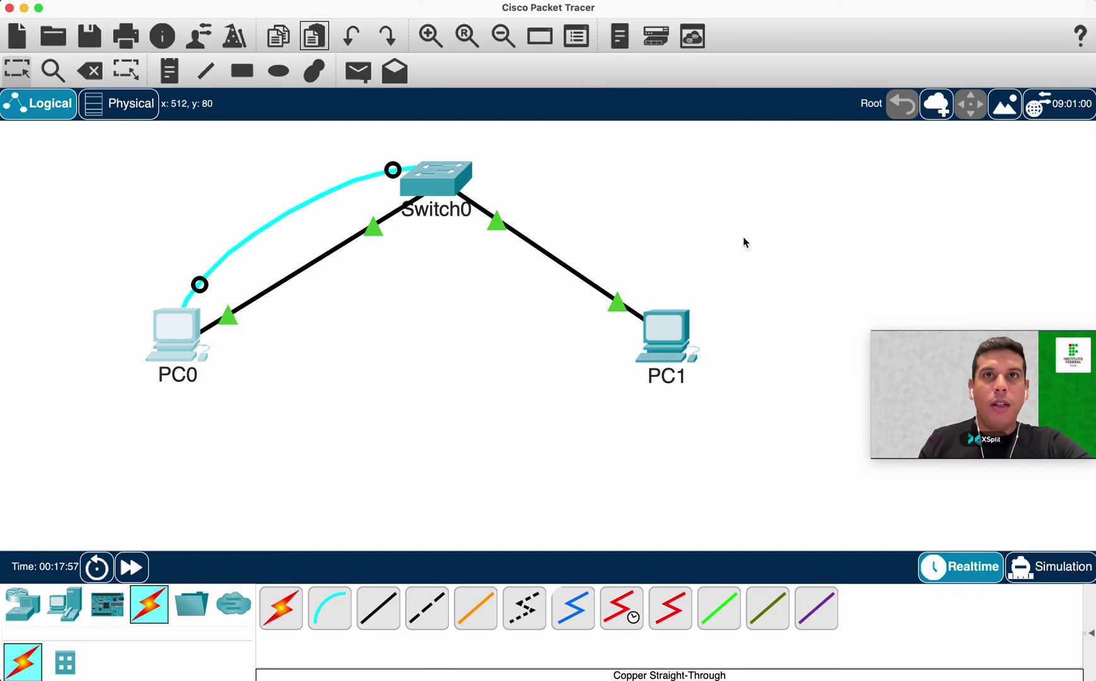
Close PC0's window and reopen Switch0's CLI showing the Switch> prompts, shifted left.
mouse_move(730, 665)
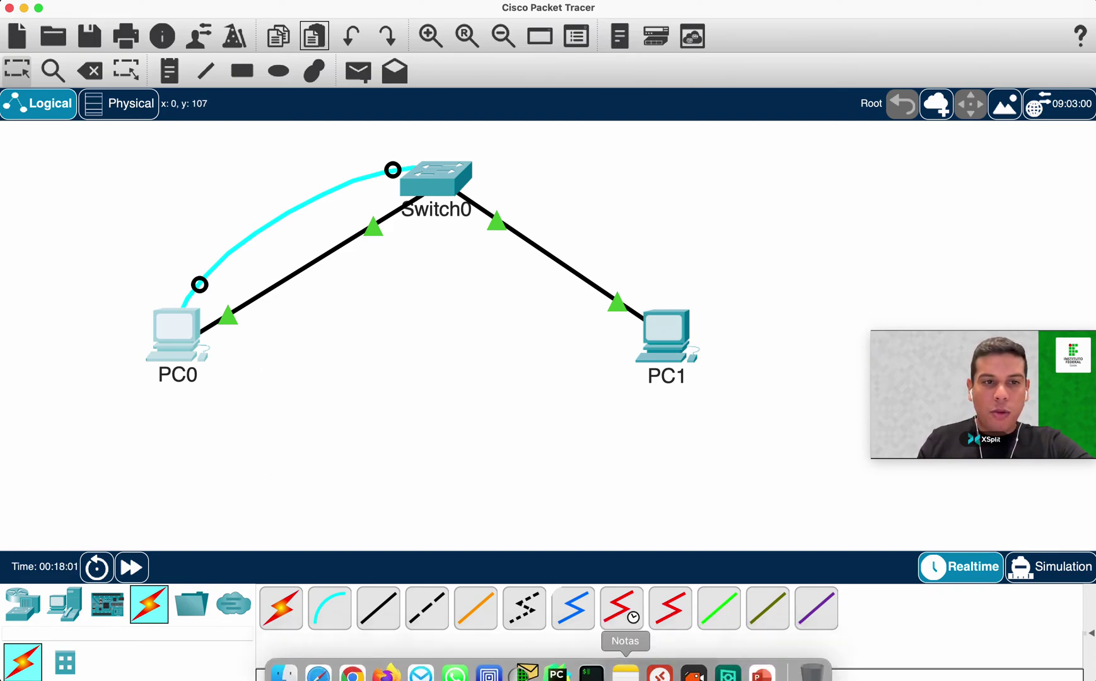
click(185, 329)
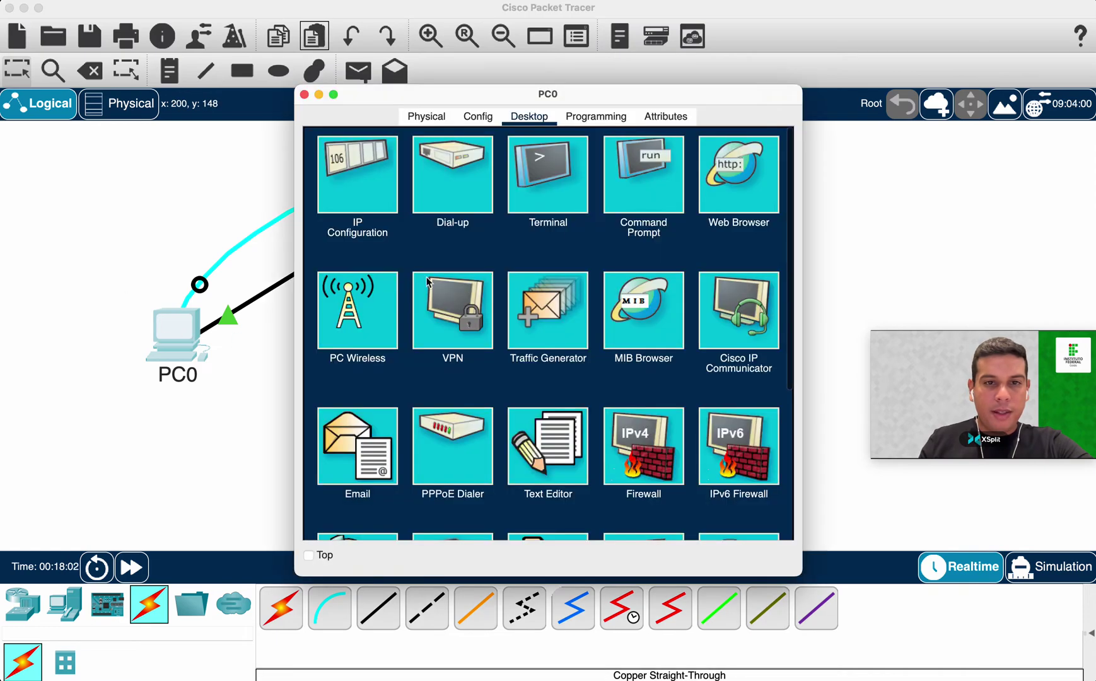
click(305, 94)
click(433, 176)
drag(449, 47, 322, 47)
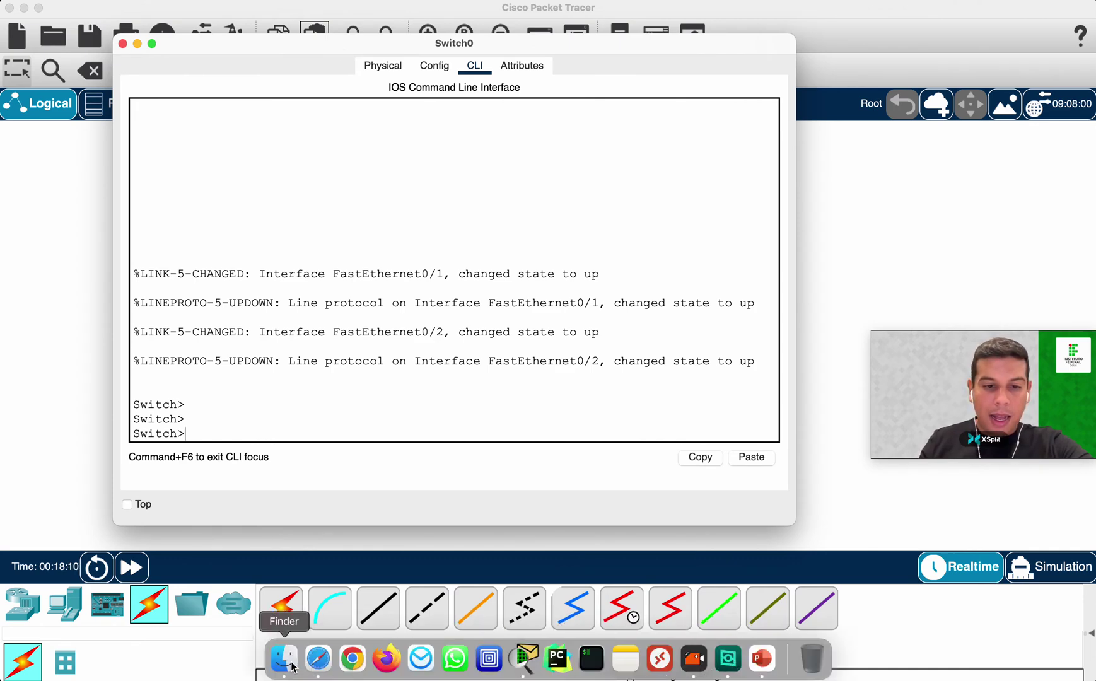
Open the CLI-modes diagram 1.png from Finder's Downloads folder.
click(283, 662)
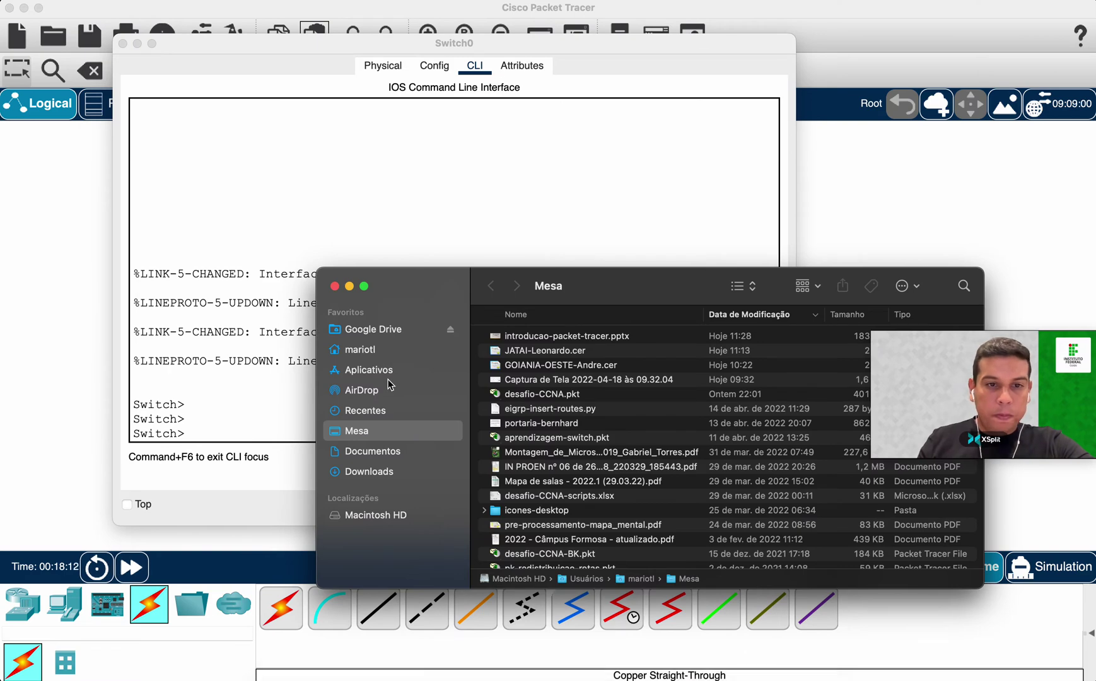
click(385, 450)
click(390, 471)
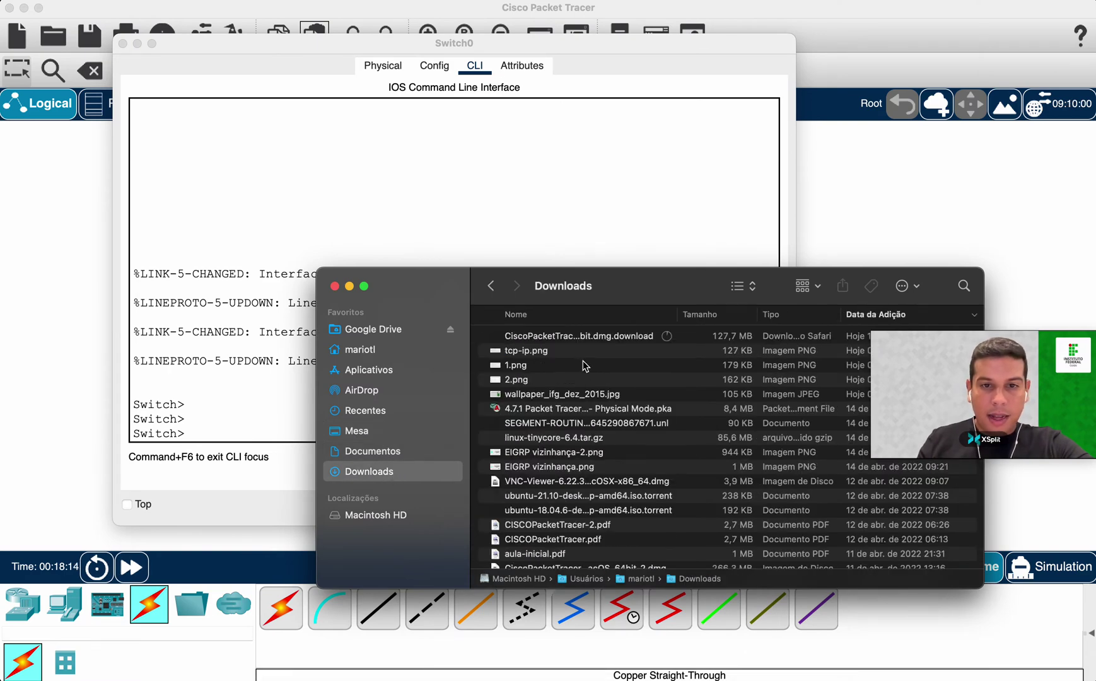
click(530, 365)
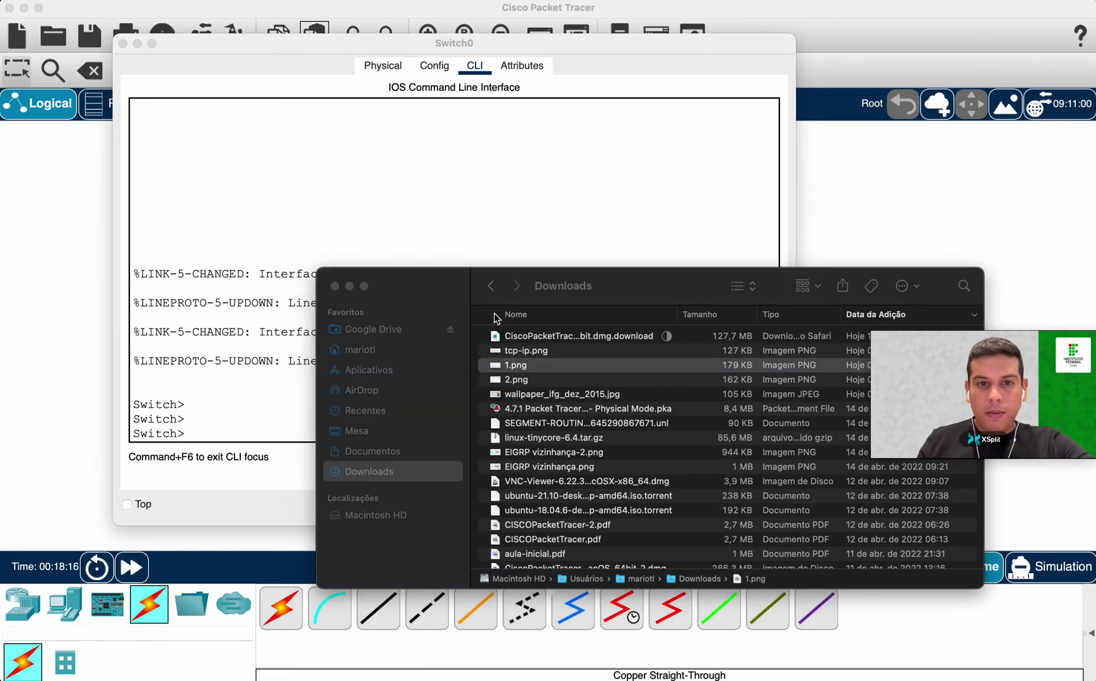
click(334, 285)
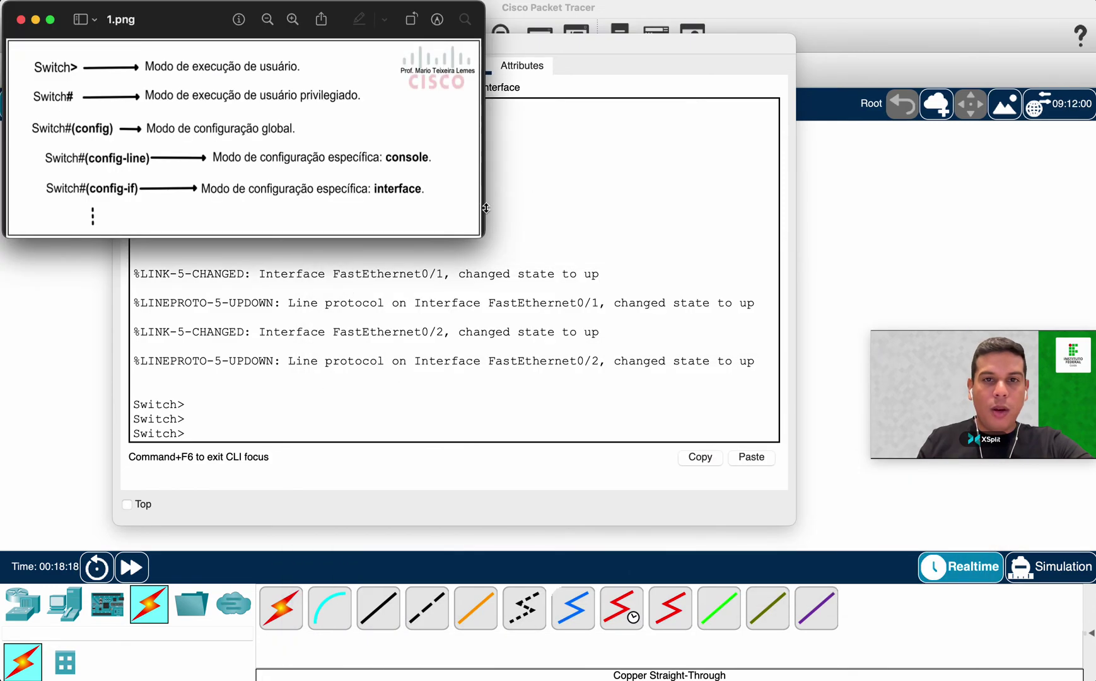
Enlarge the 1.png modes diagram to nearly full screen and point out its Switch> prompt.
drag(482, 235, 963, 552)
drag(351, 32, 361, 27)
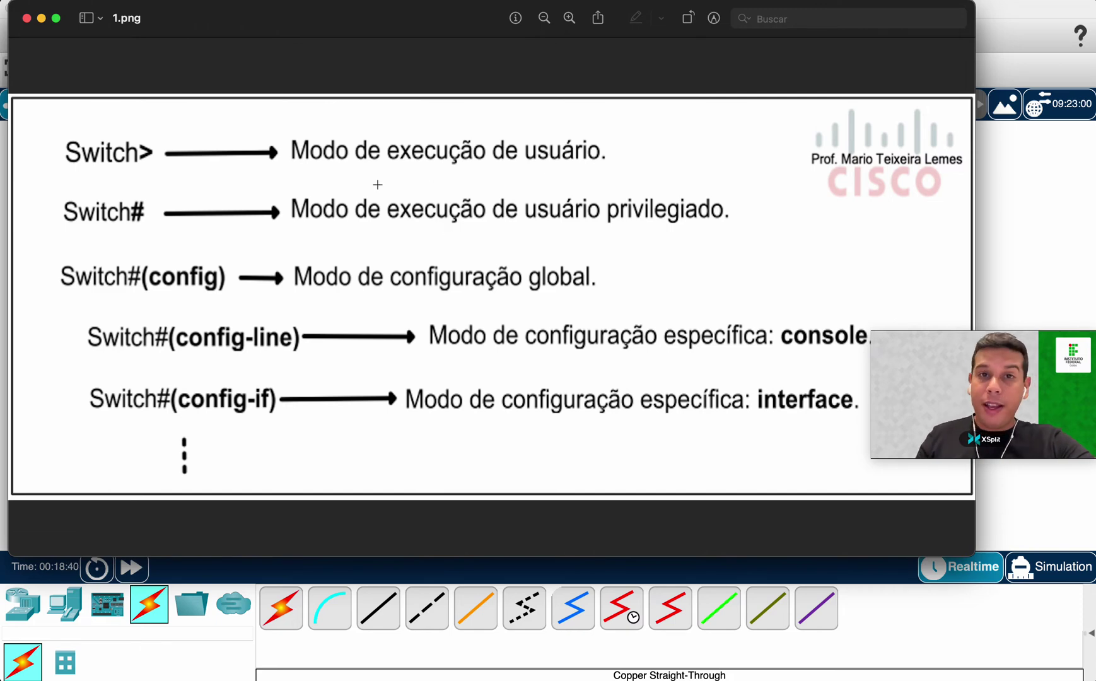
double_click(137, 152)
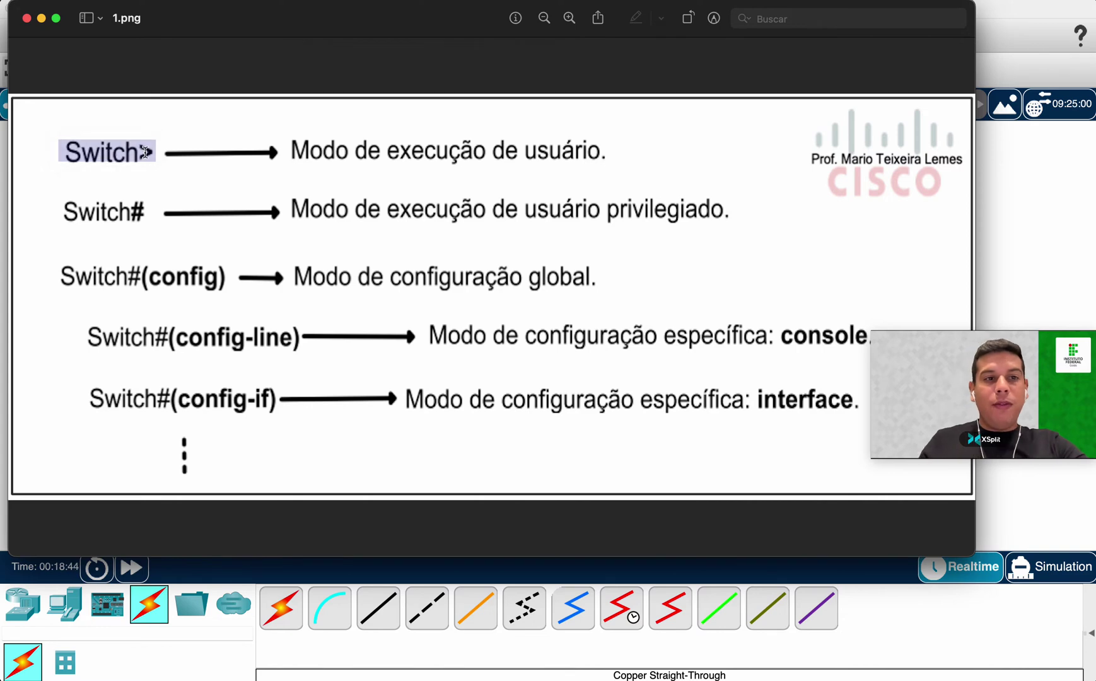
click(150, 158)
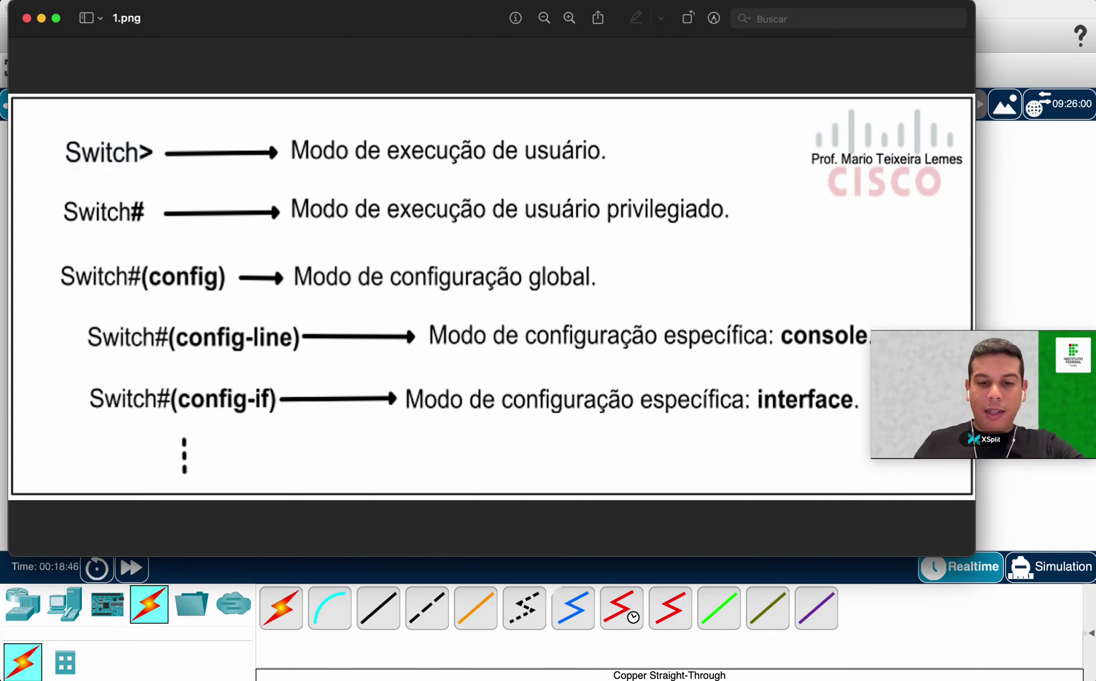
Compare the diagram with the > on Switch0's prompt, then shrink the diagram beside the CLI.
click(991, 201)
click(446, 185)
drag(187, 434, 178, 434)
click(785, 661)
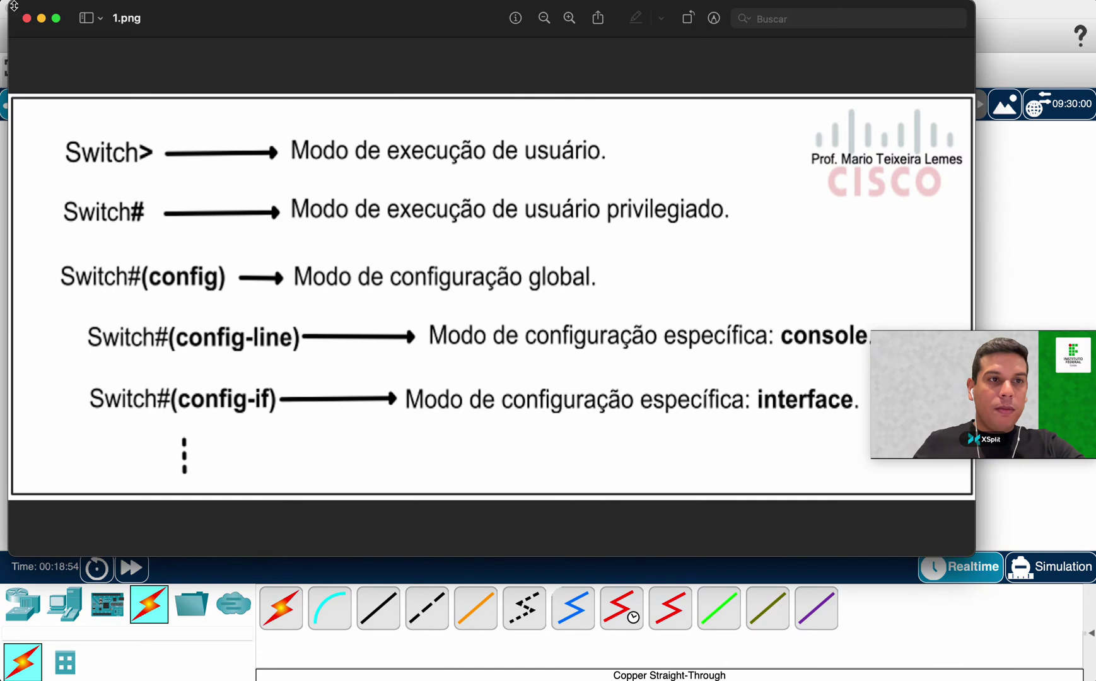
double_click(14, 6)
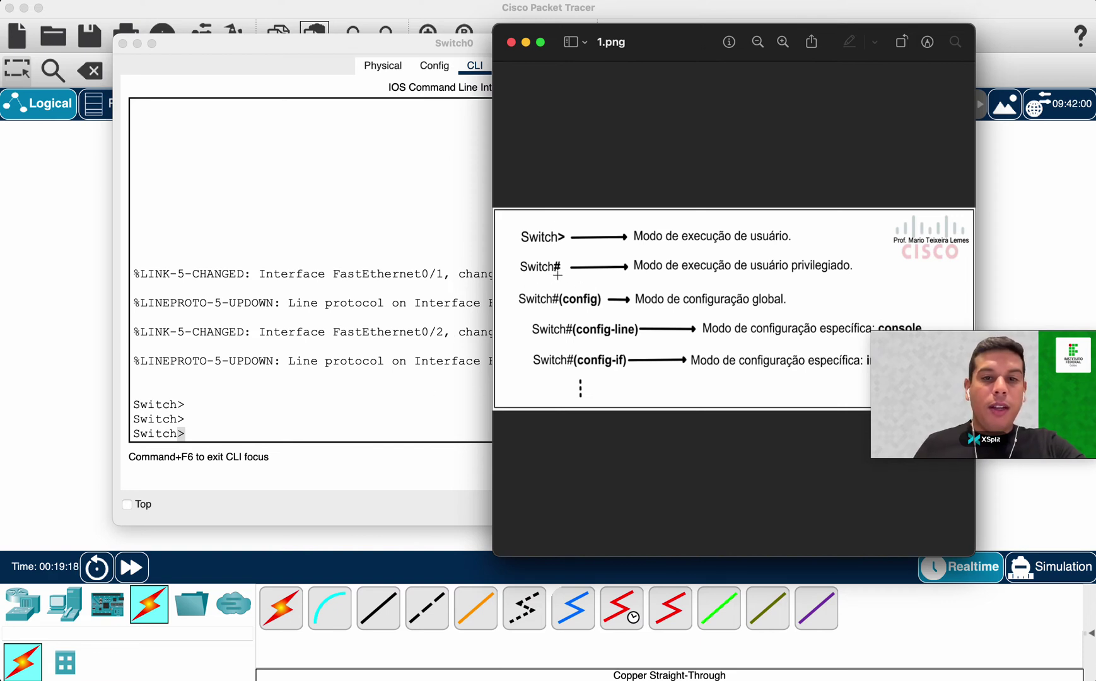
Run enable at the Switch0 Switch> prompt to reach privileged Switch# mode.
click(304, 418)
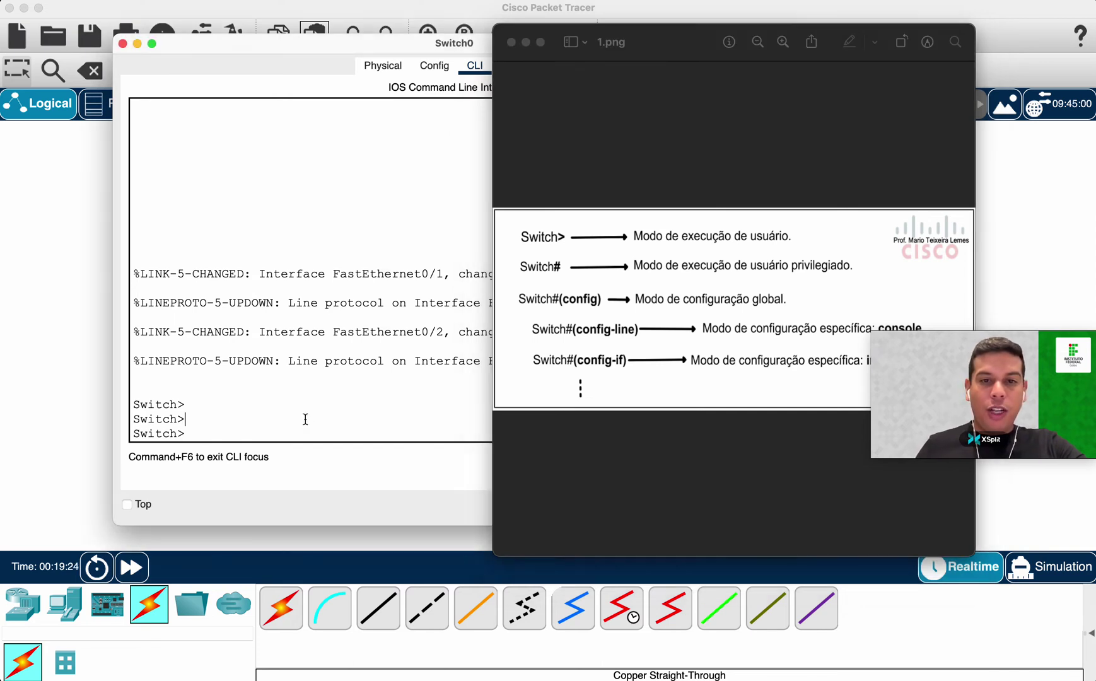
key(Return)
key(Return)
text(enable)
double_click(201, 433)
click(270, 433)
key(Return)
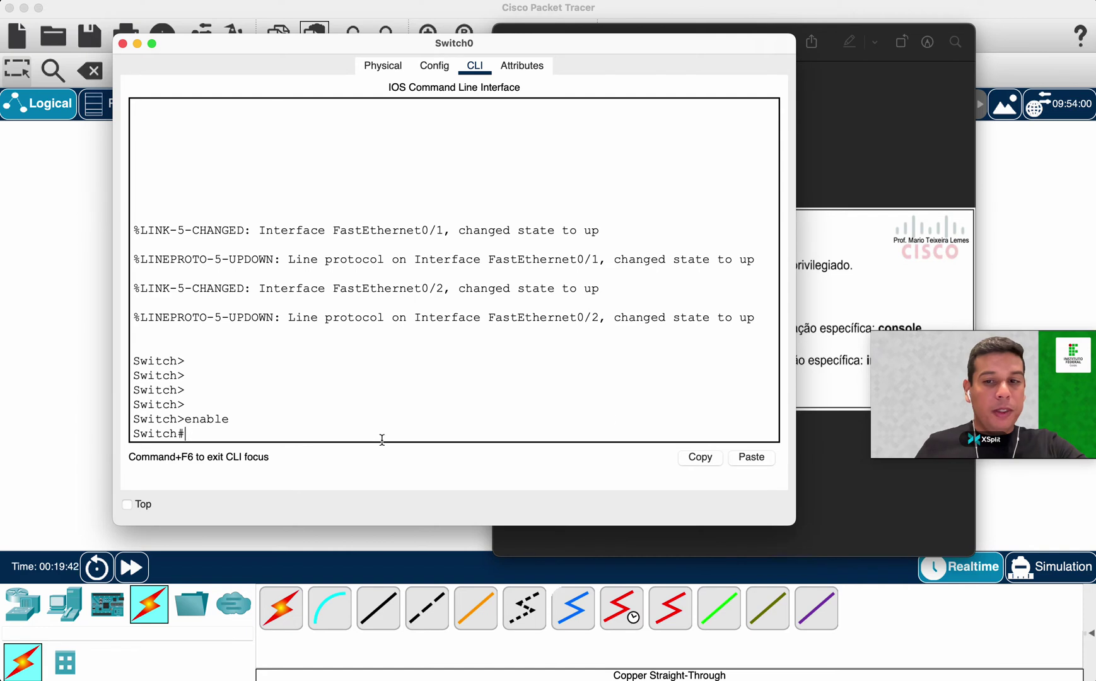
Move the Switch0 window up and left, with the modes diagram in front.
click(877, 265)
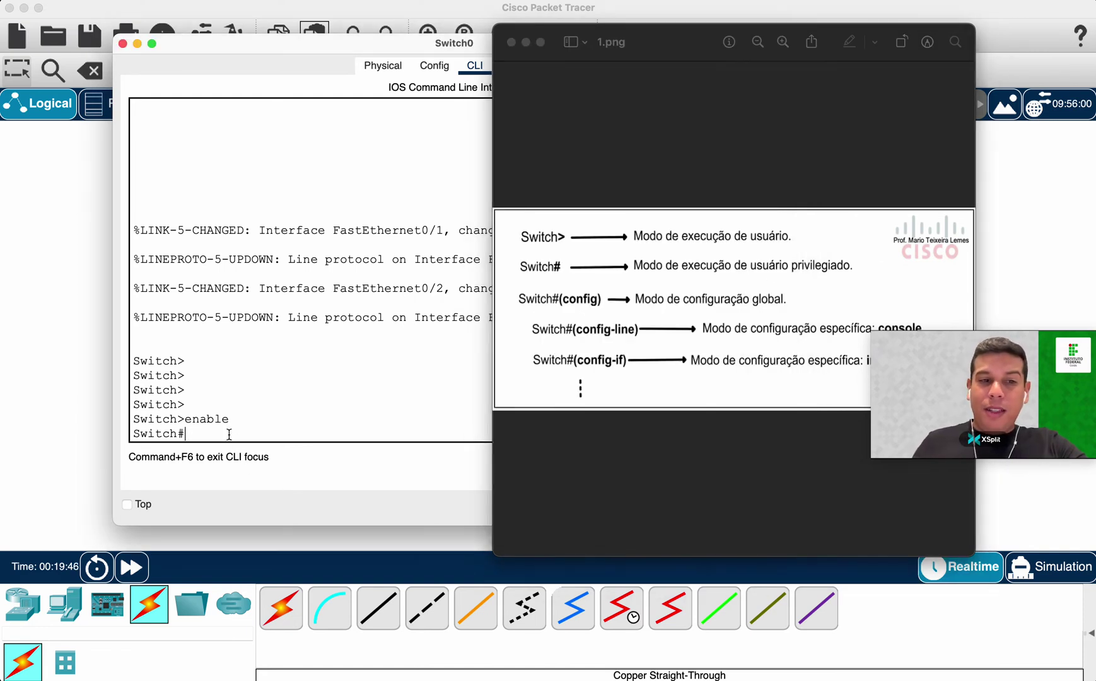
click(358, 397)
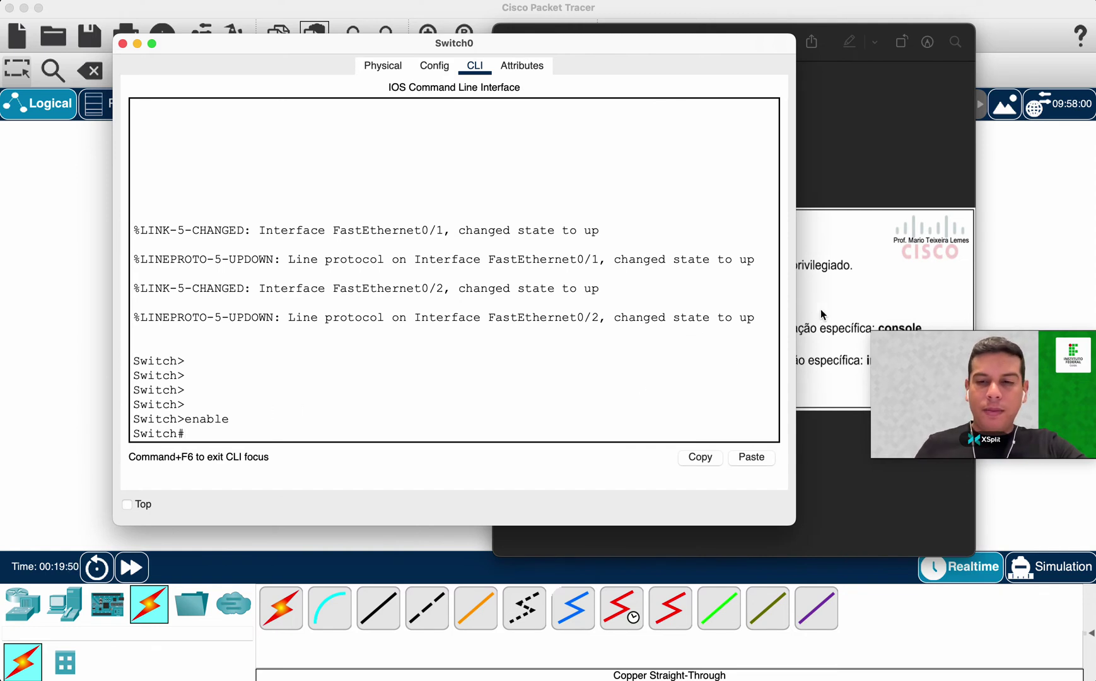
drag(486, 44, 455, 31)
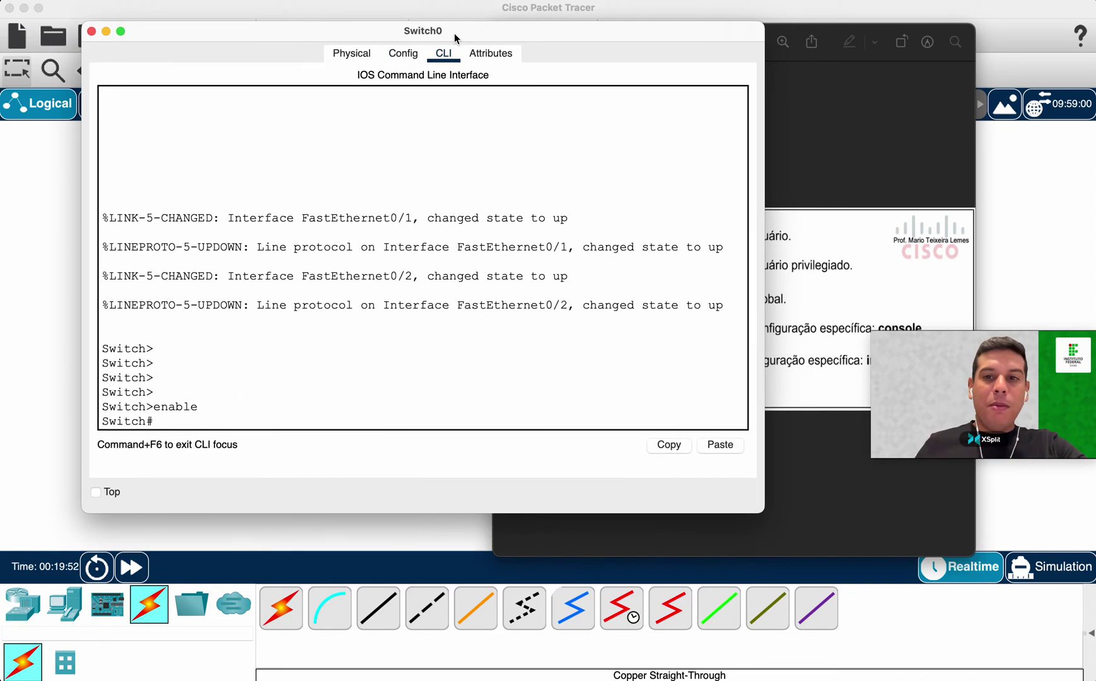
click(893, 206)
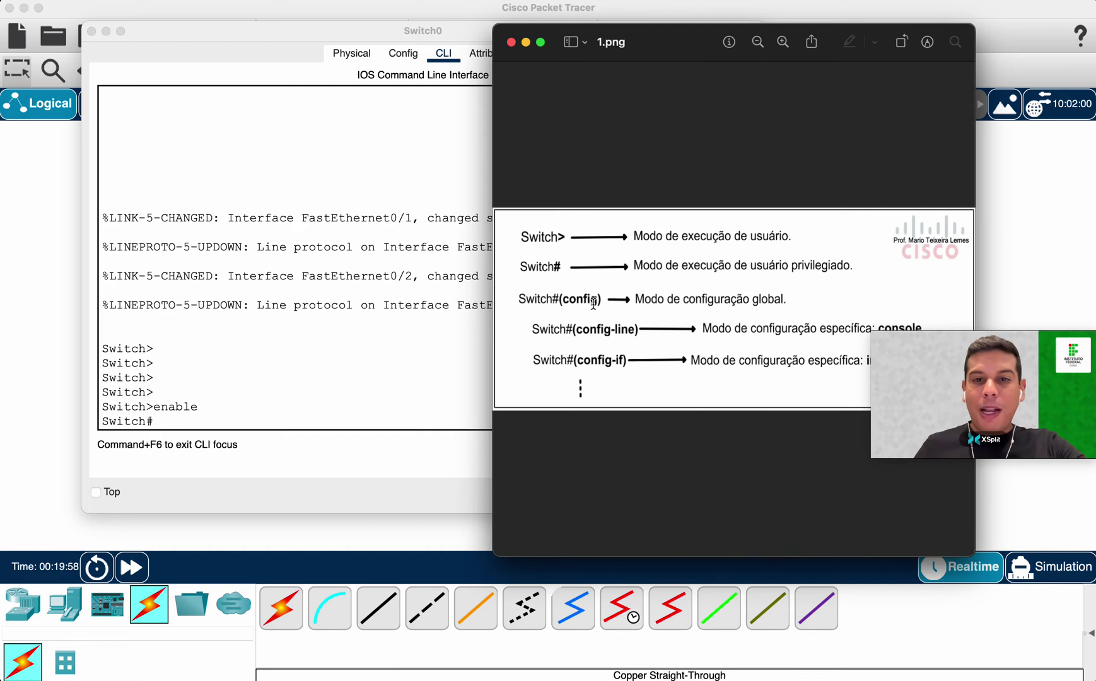
Try typing configure terminal on Switch0, then erase the command back to conf.
click(366, 413)
text(configut)
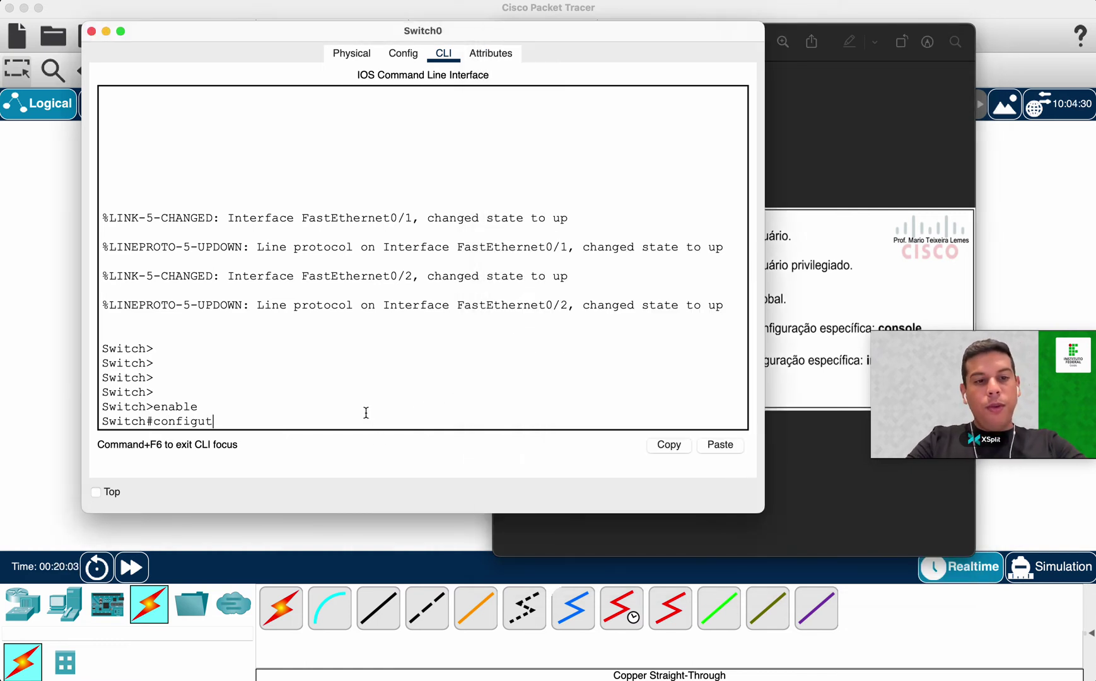
key(BackSpace)
text(re er)
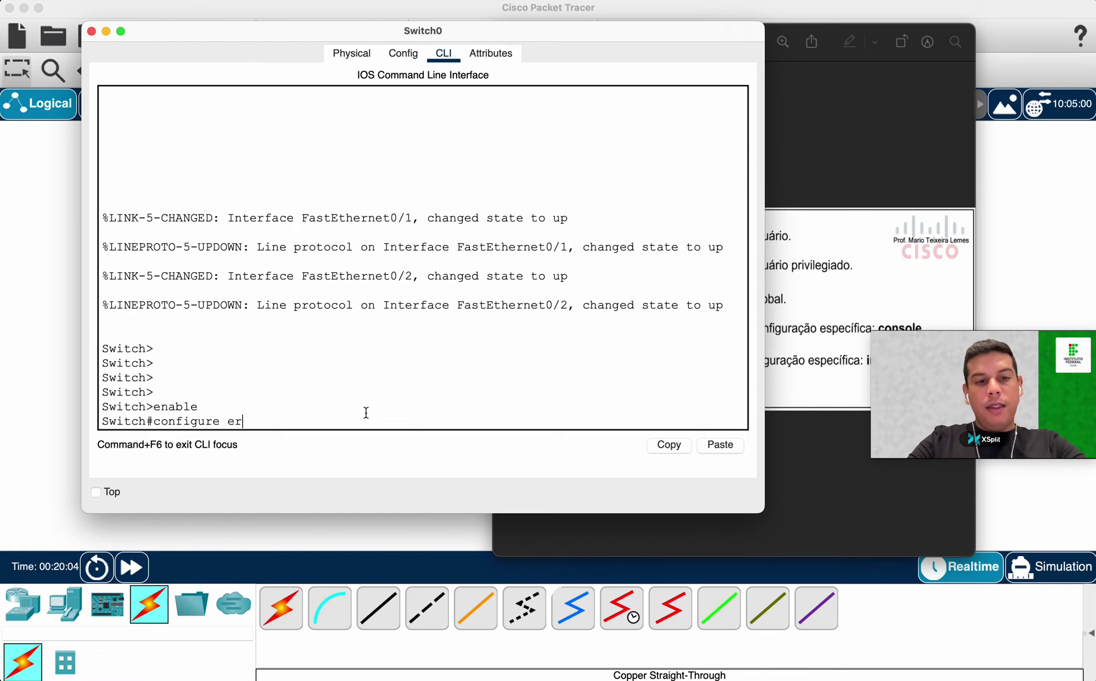
key(BackSpace)
key(BackSpace)
text(termin)
key(Tab)
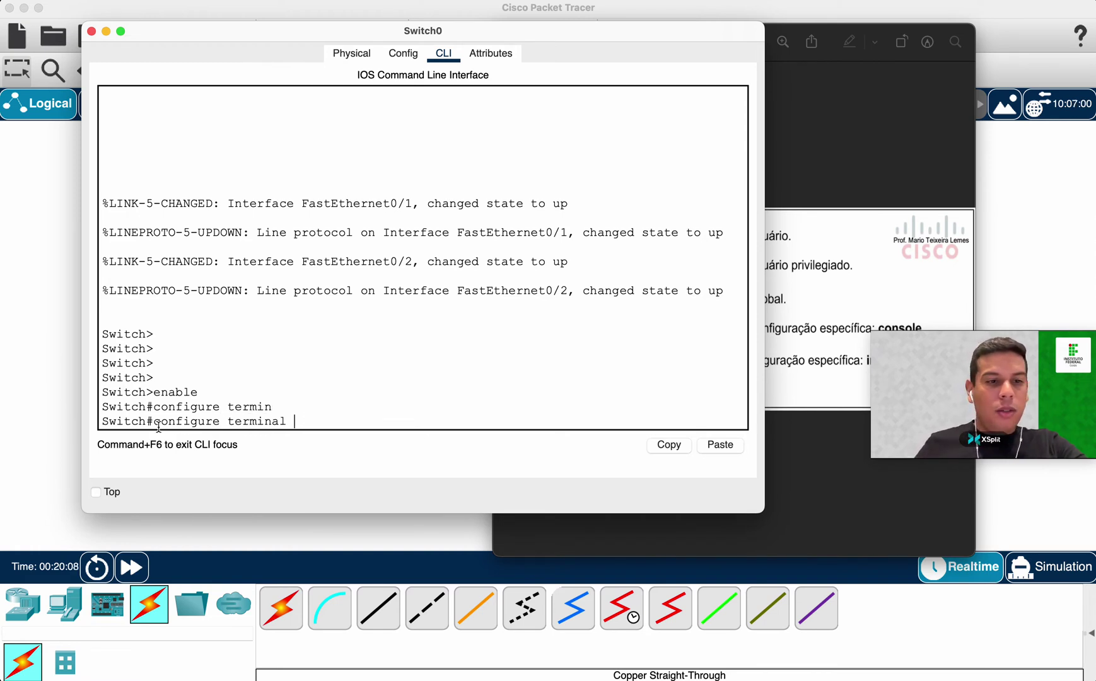
drag(156, 422, 305, 424)
key(BackSpace)
key(BackSpace)
key(BackSpace)
key(BackSpace)
key(BackSpace)
key(BackSpace)
key(BackSpace)
key(BackSpace)
key(BackSpace)
key(BackSpace)
key(BackSpace)
key(BackSpace)
key(BackSpace)
key(BackSpace)
key(BackSpace)
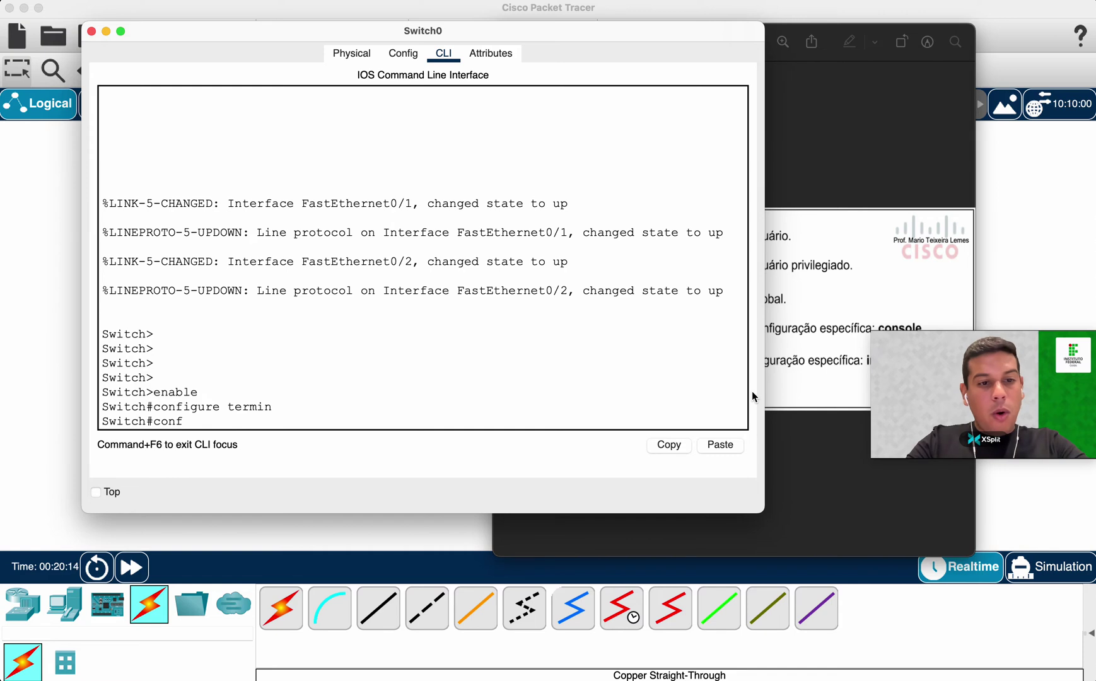
Tab-complete and run configure terminal, reaching the Switch(config)# prompt to compare with the diagram.
key(Tab)
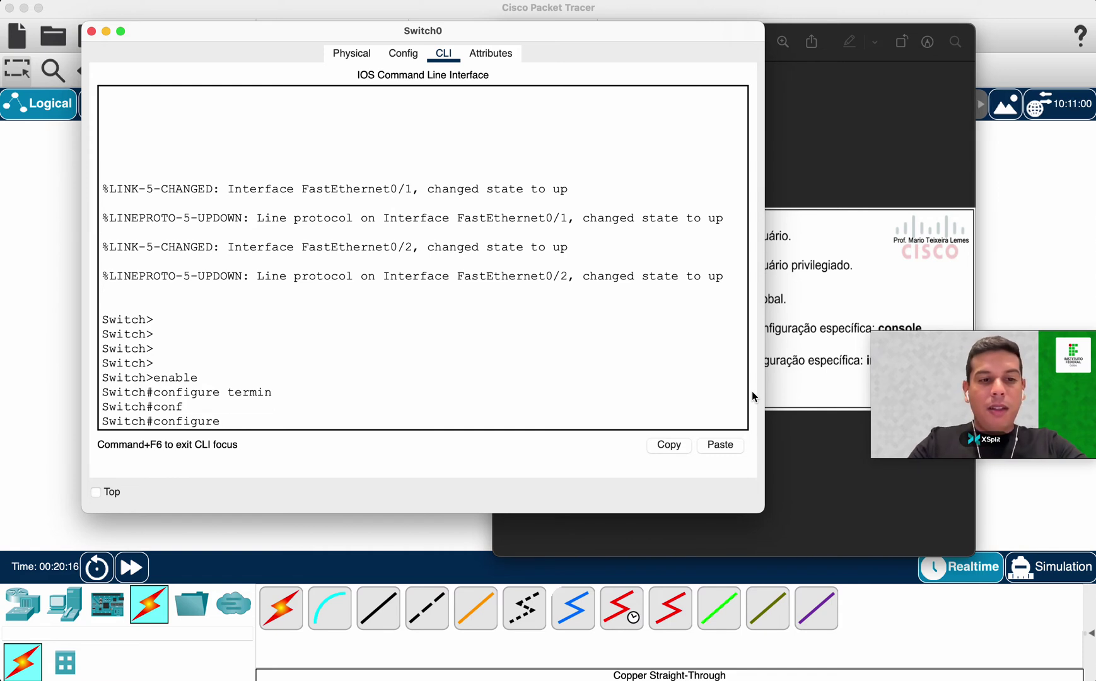
text(e)
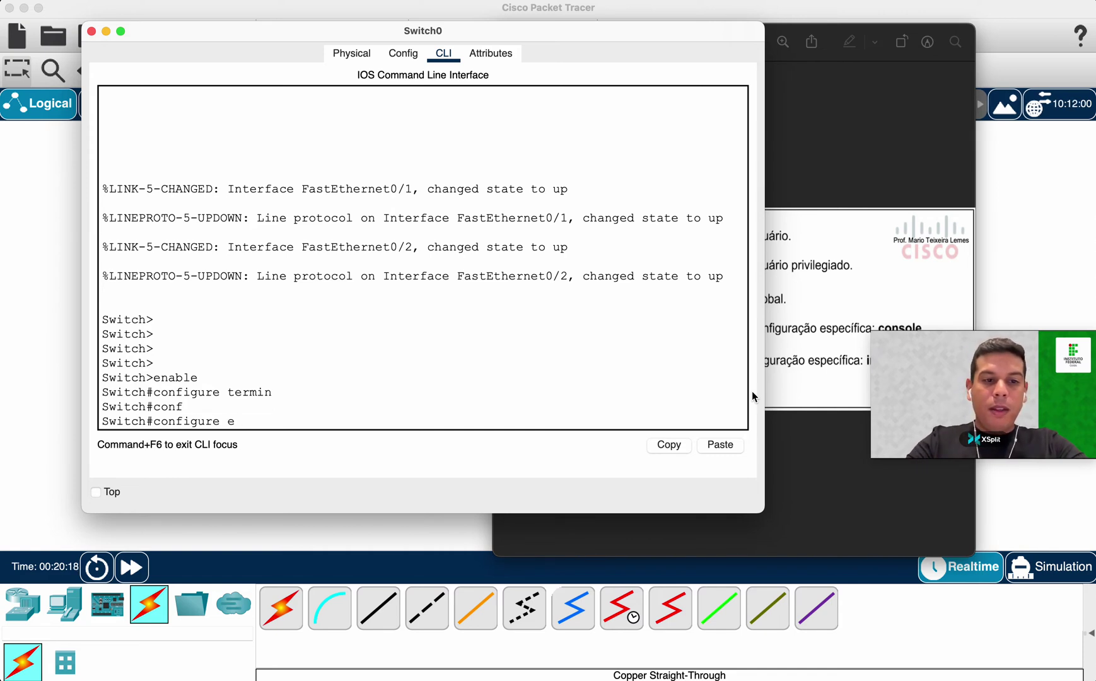
text(r)
key(Tab)
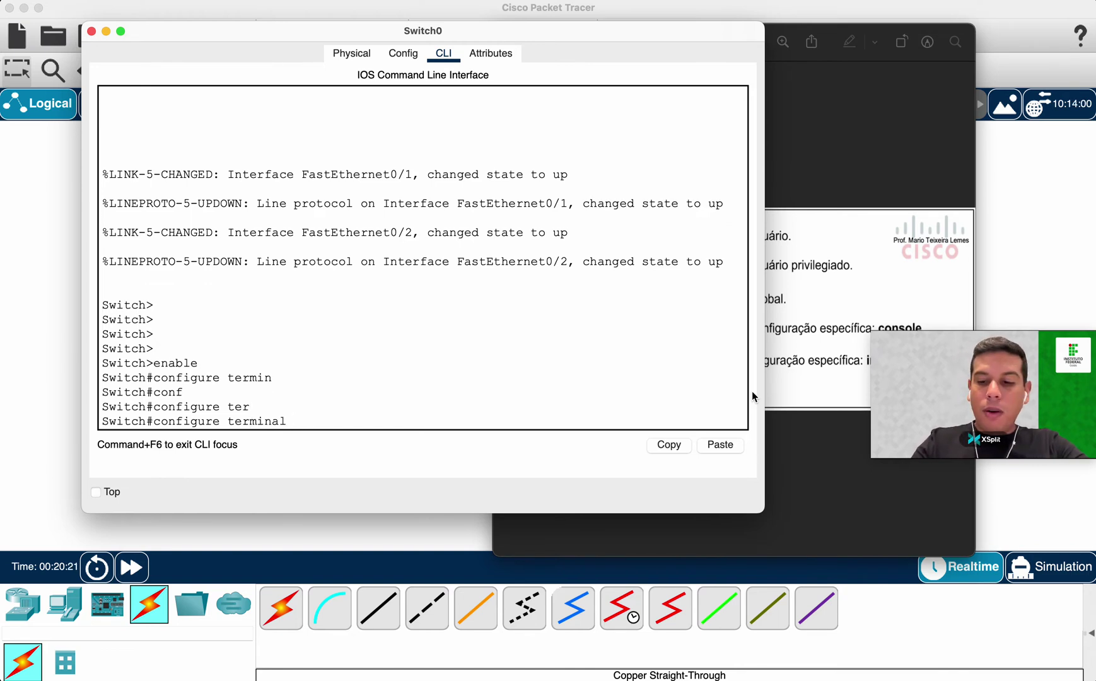
key(Return)
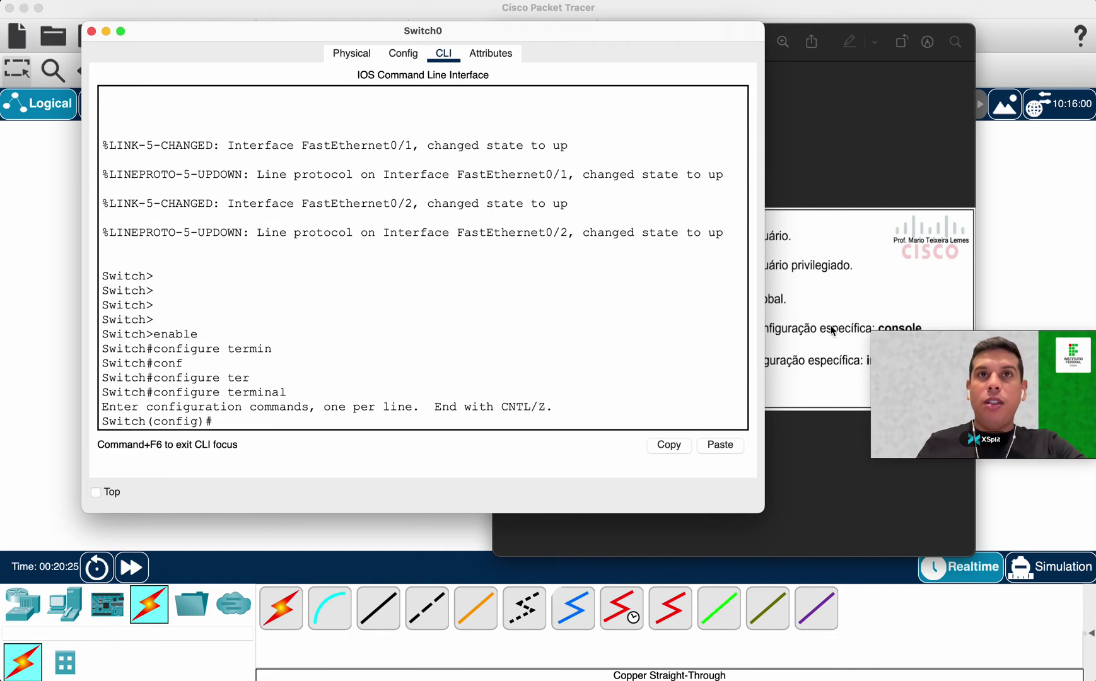
double_click(167, 421)
click(776, 355)
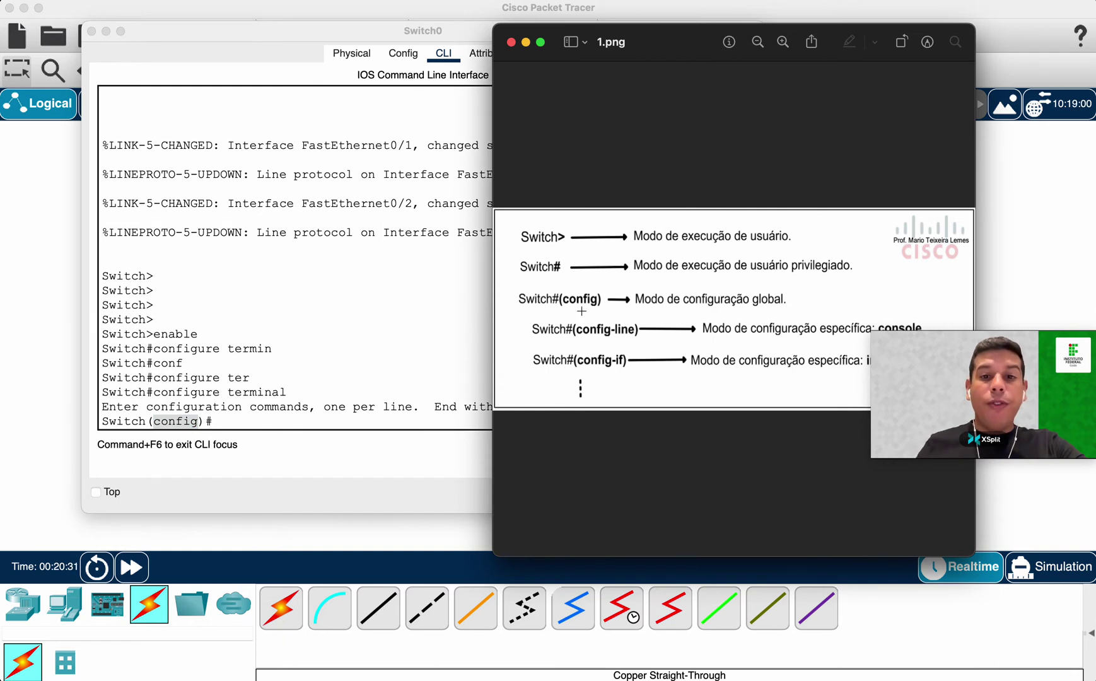
click(102, 421)
drag(101, 421, 215, 420)
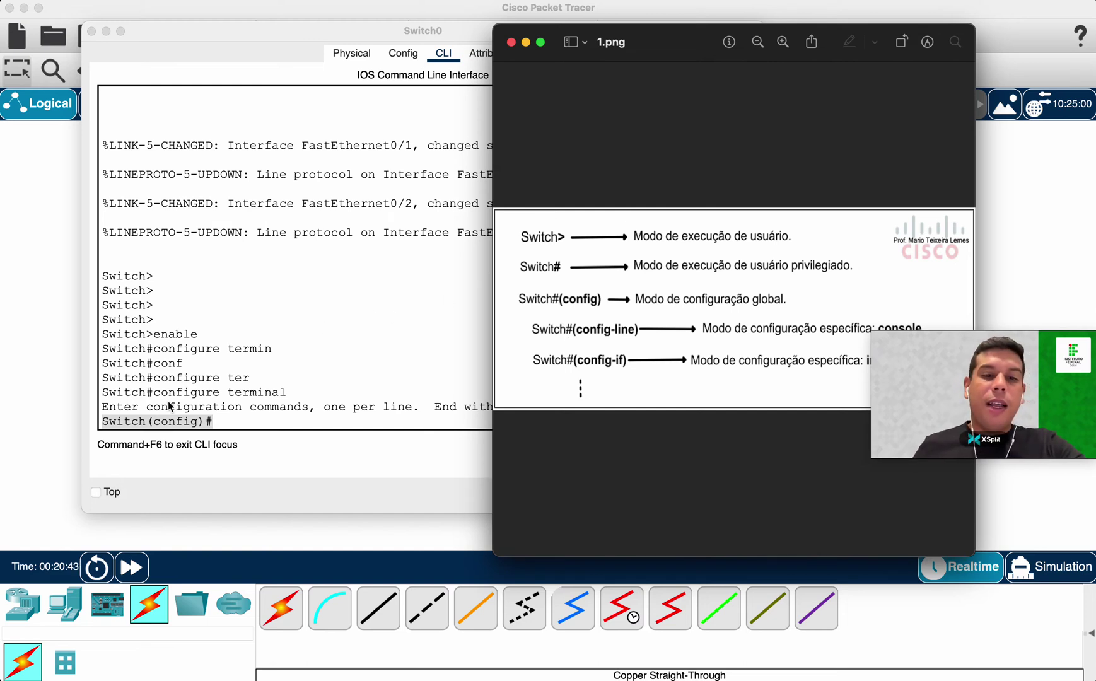
click(272, 407)
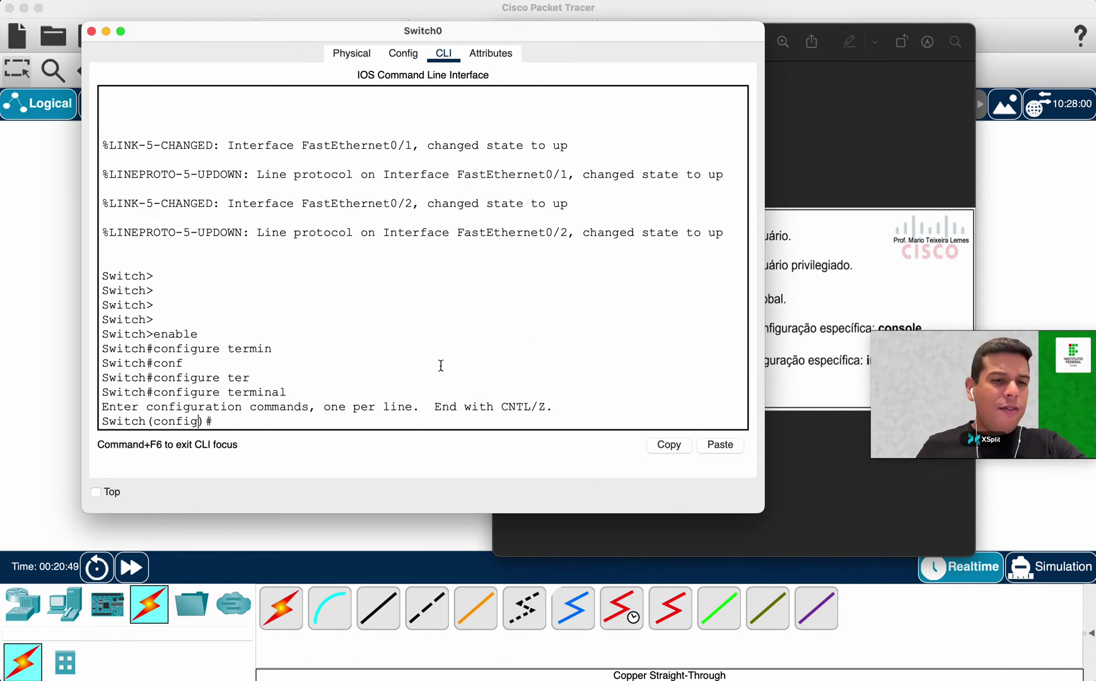
click(782, 323)
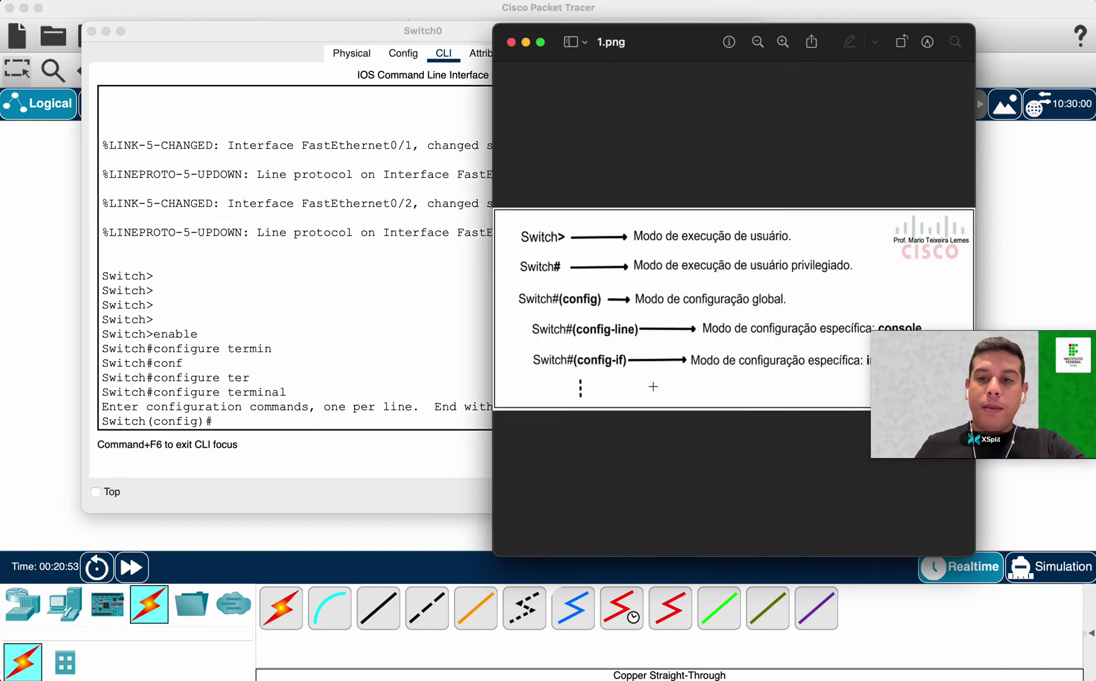
drag(931, 297, 920, 265)
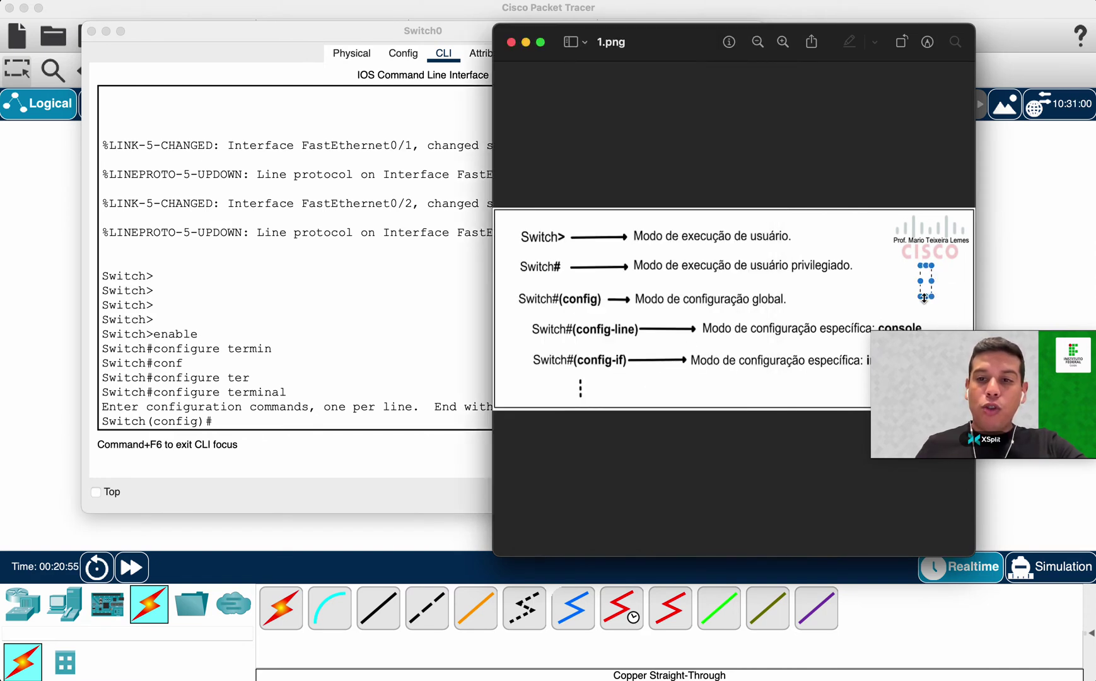
click(941, 342)
drag(1035, 338, 1032, 421)
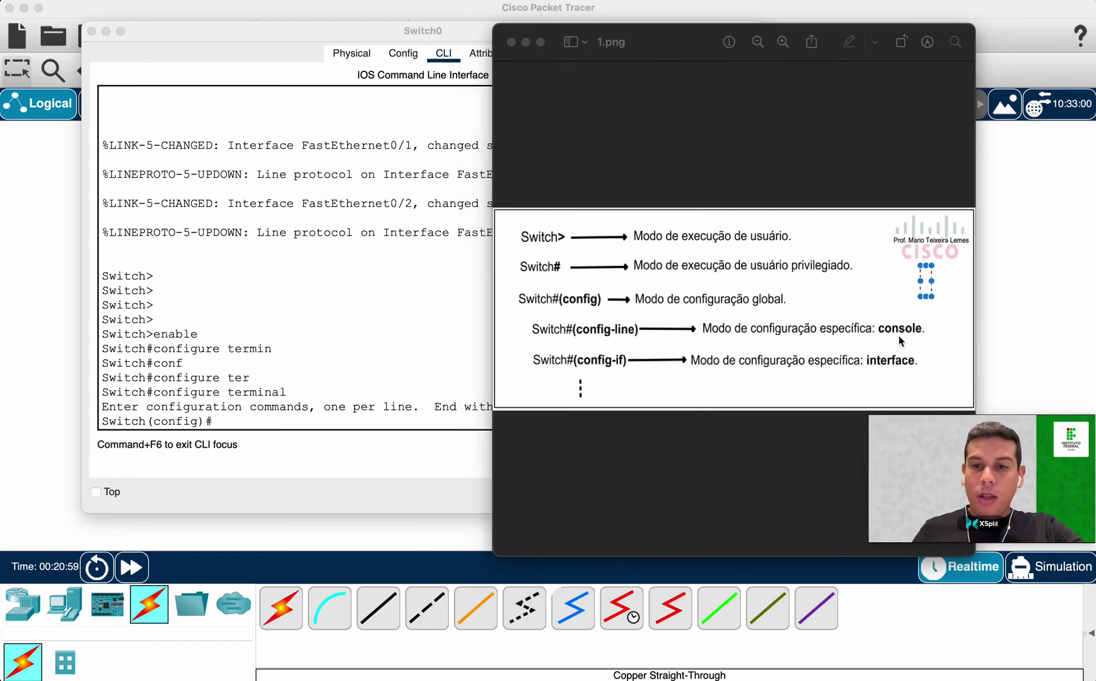
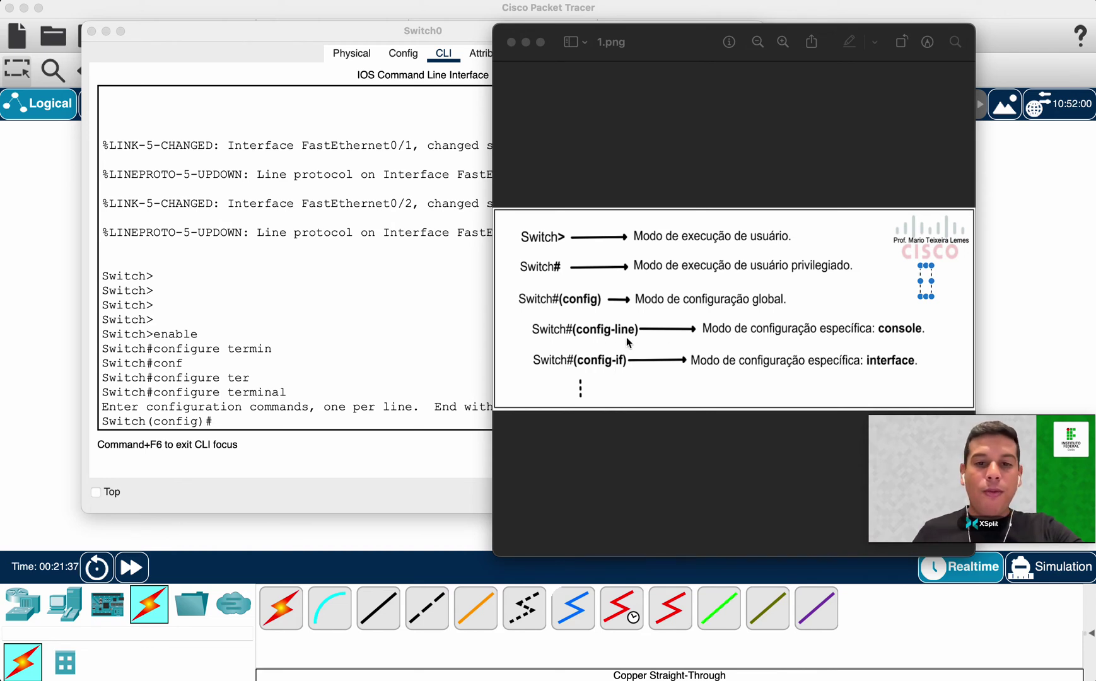
On Switch0, enter line console 0 to reach config-line mode.
click(331, 411)
text(line conso)
key(Tab)
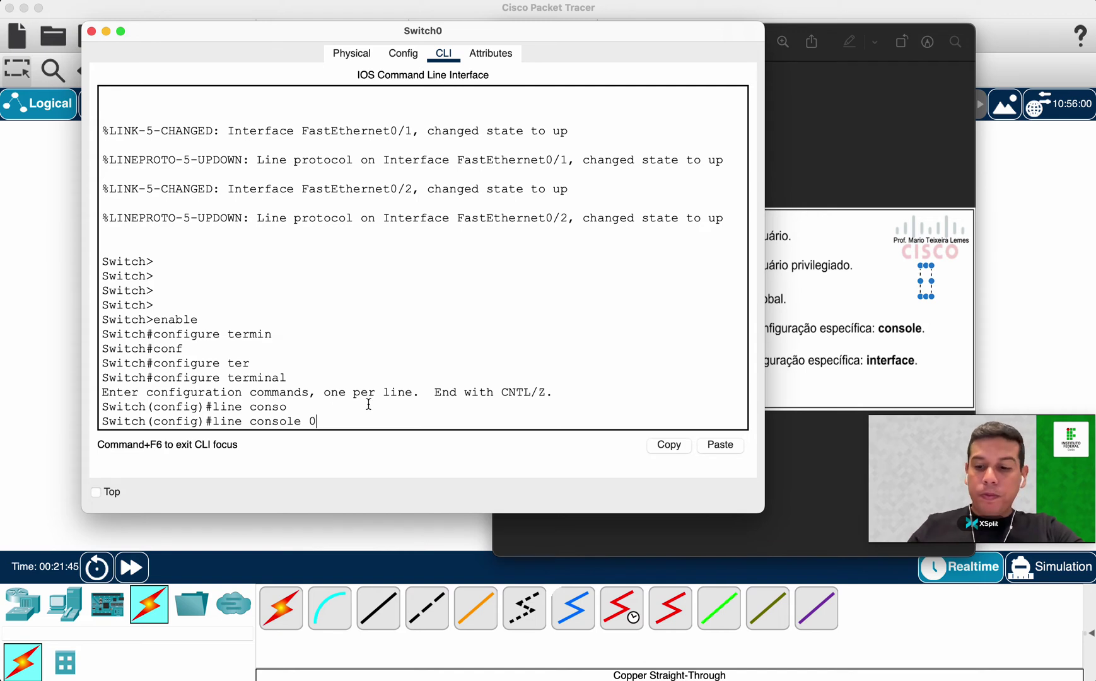
key(Return)
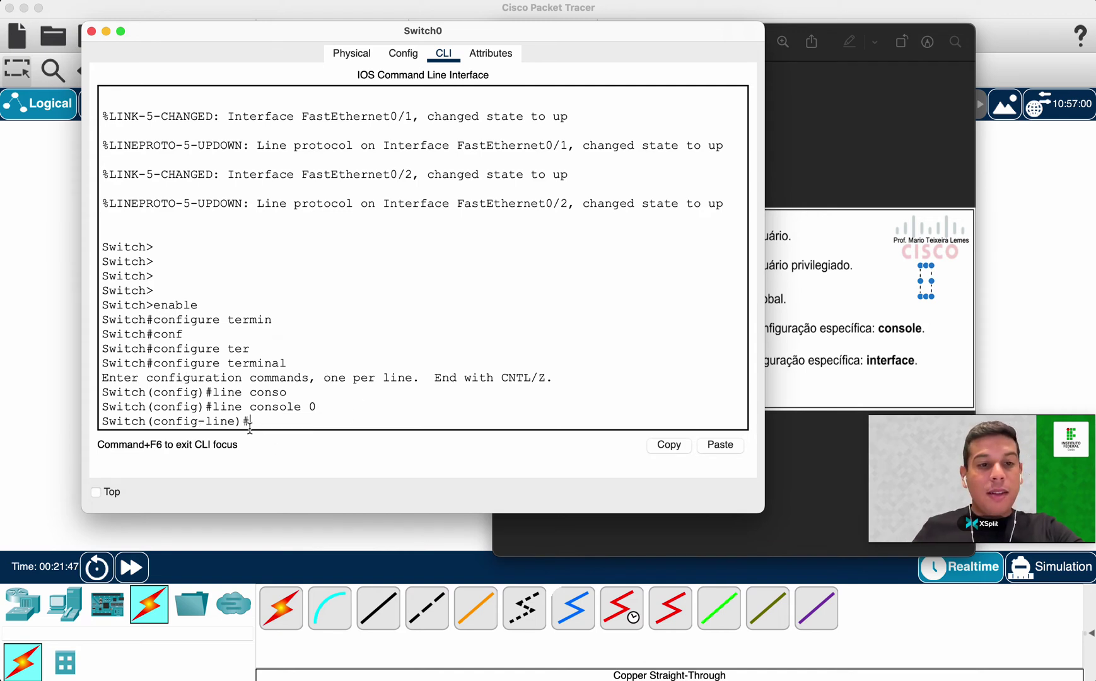
Highlight the line console 0 command and the config-line prompt to point out the mode change.
drag(213, 407, 323, 403)
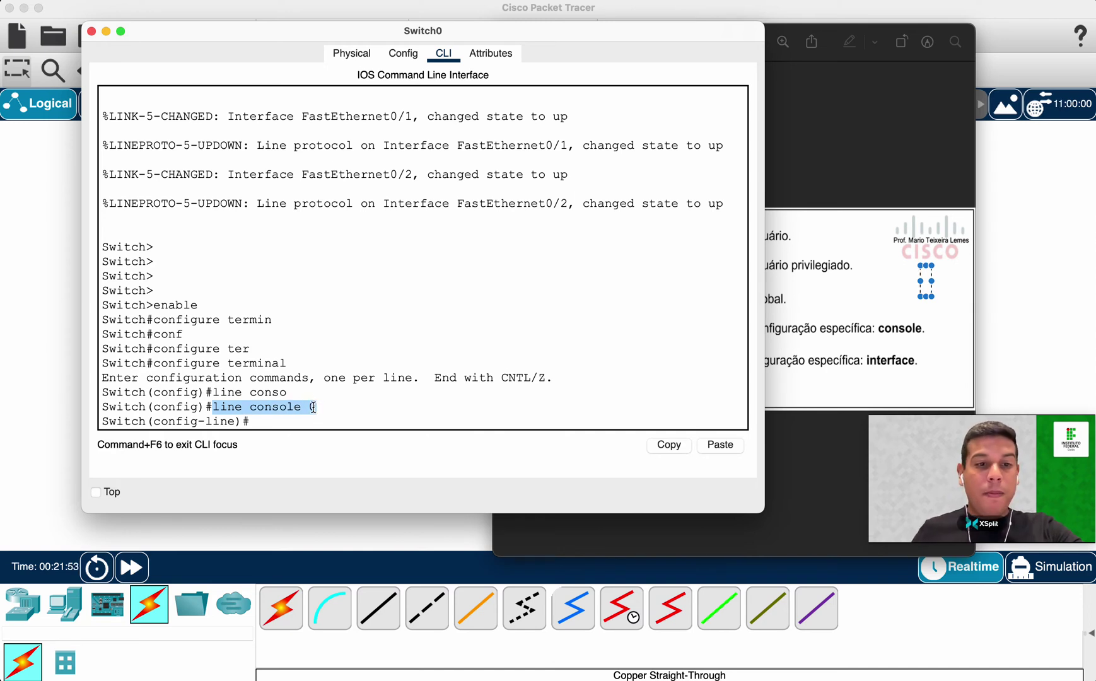
click(311, 407)
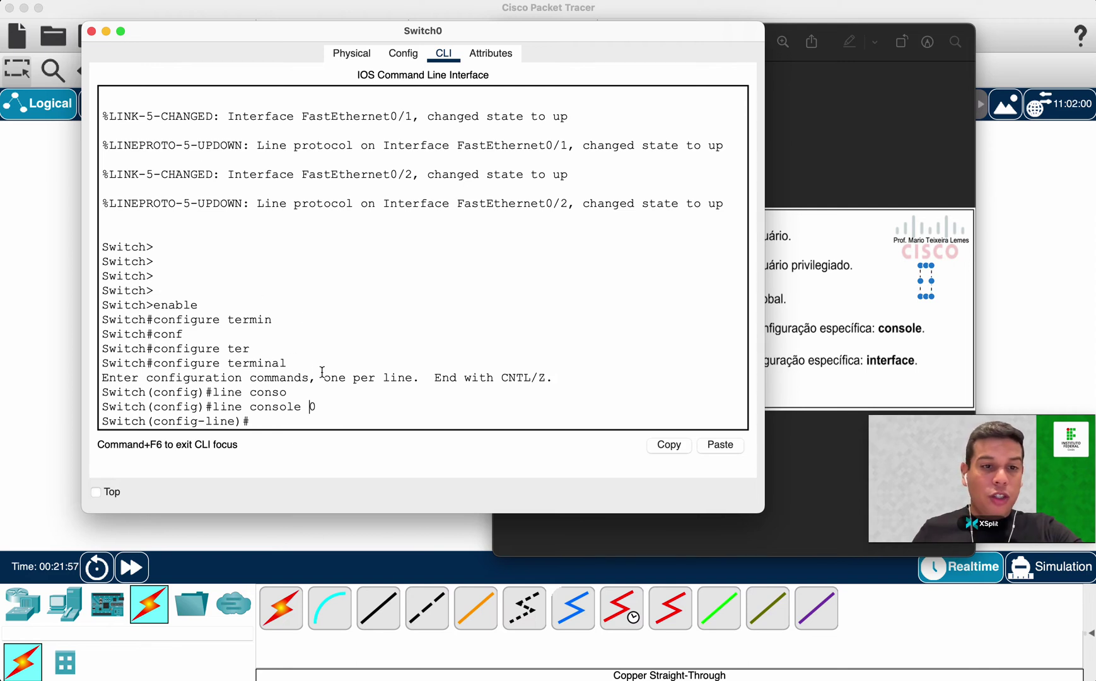
drag(213, 406, 327, 411)
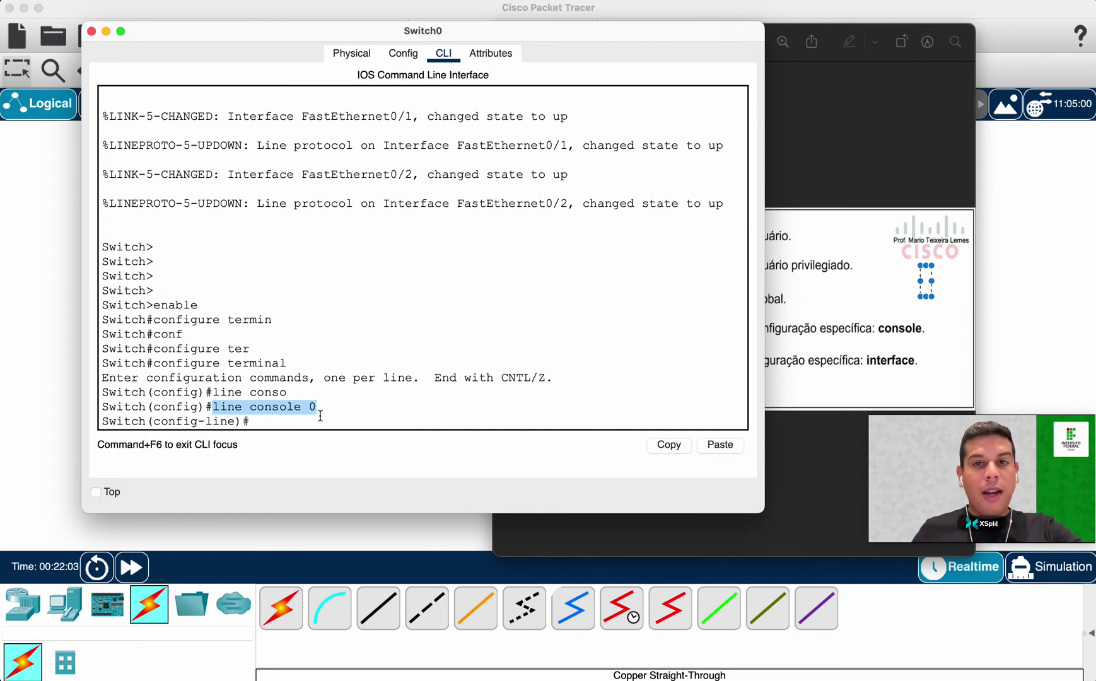
click(156, 421)
drag(157, 420, 236, 421)
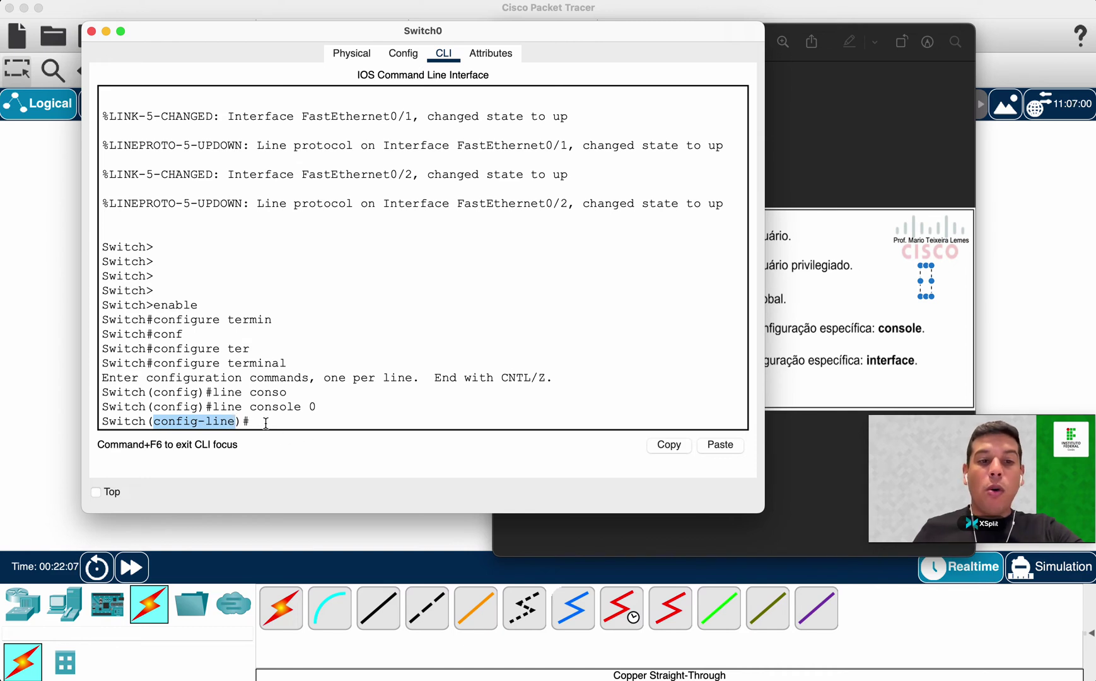
click(265, 422)
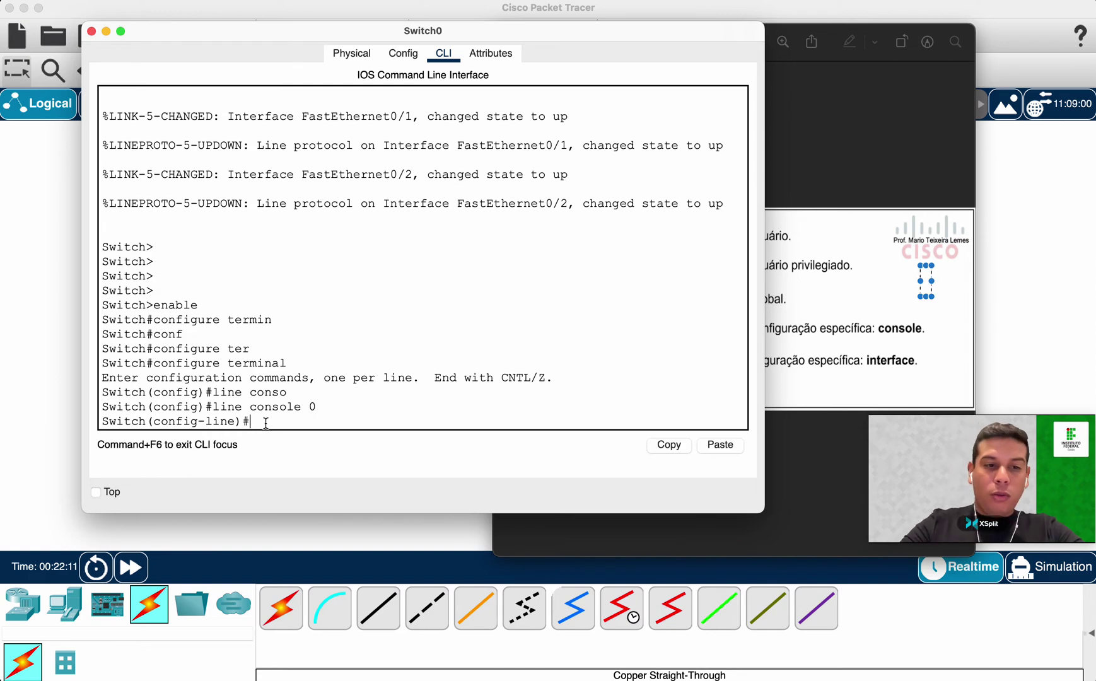
double_click(141, 421)
click(294, 419)
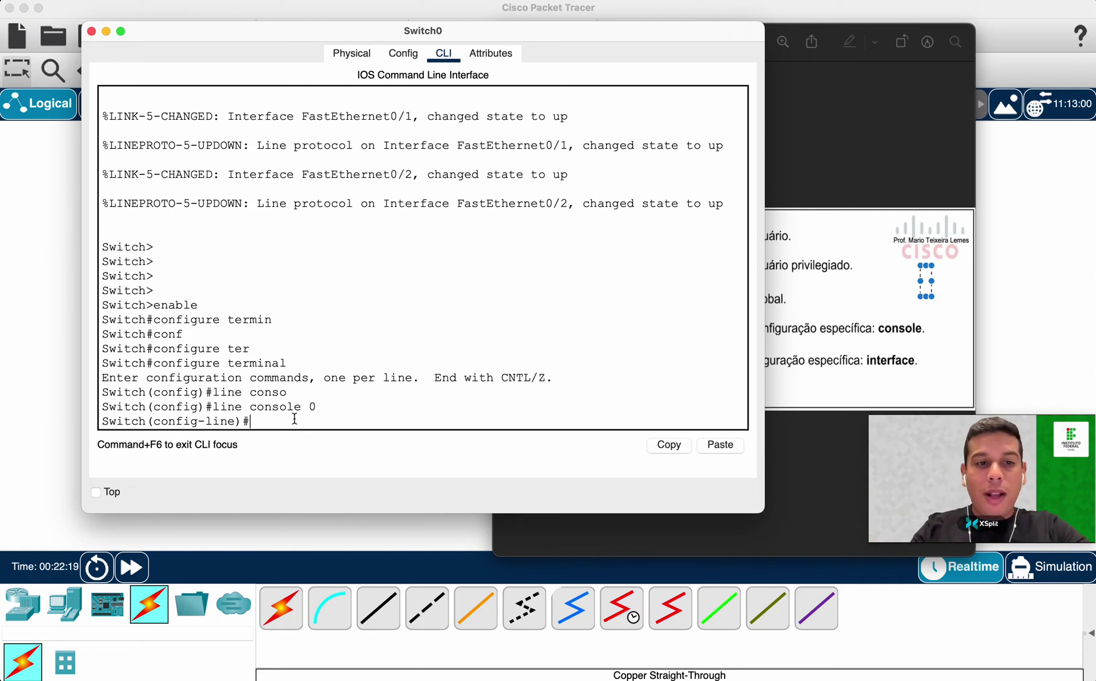
Try the interface command in console line mode, then return to global configuration.
text(i)
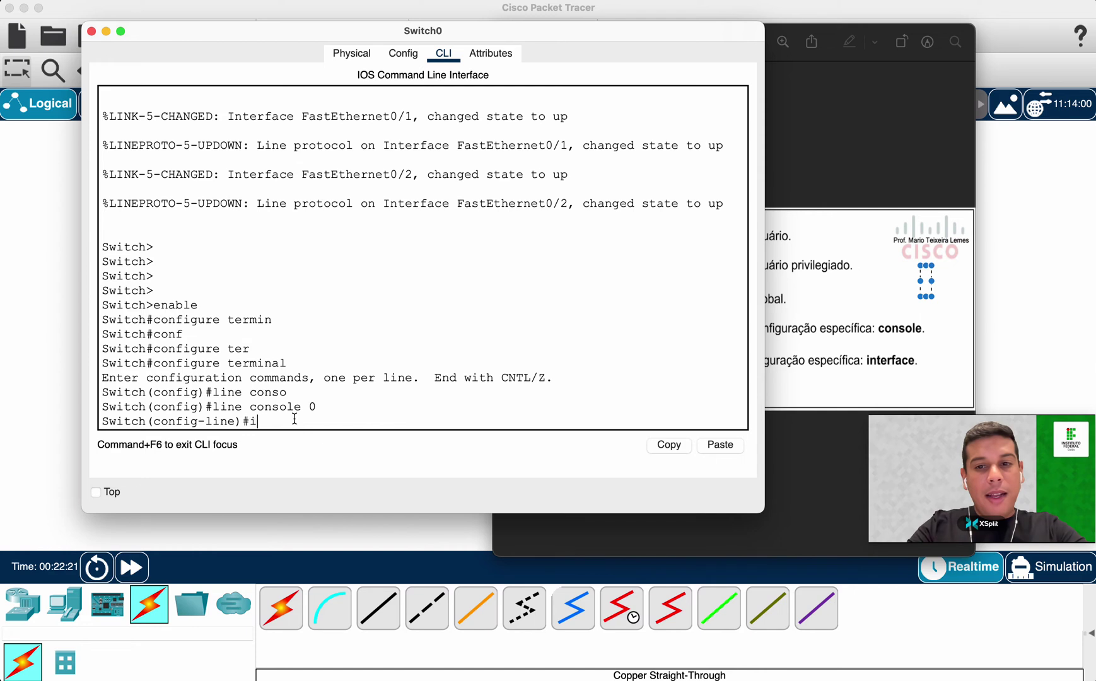
text(p inte)
key(Tab)
key(BackSpace)
key(BackSpace)
key(BackSpace)
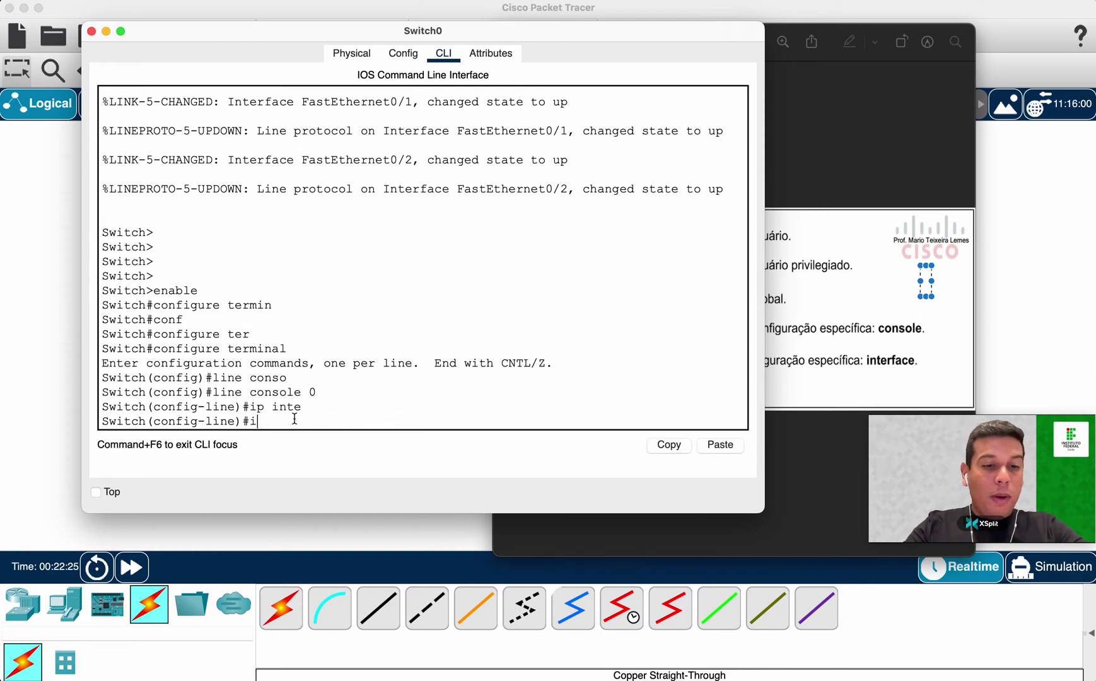
text(t)
key(Tab)
text(er)
key(Tab)
key(BackSpace)
key(BackSpace)
key(Tab)
key(BackSpace)
key(BackSpace)
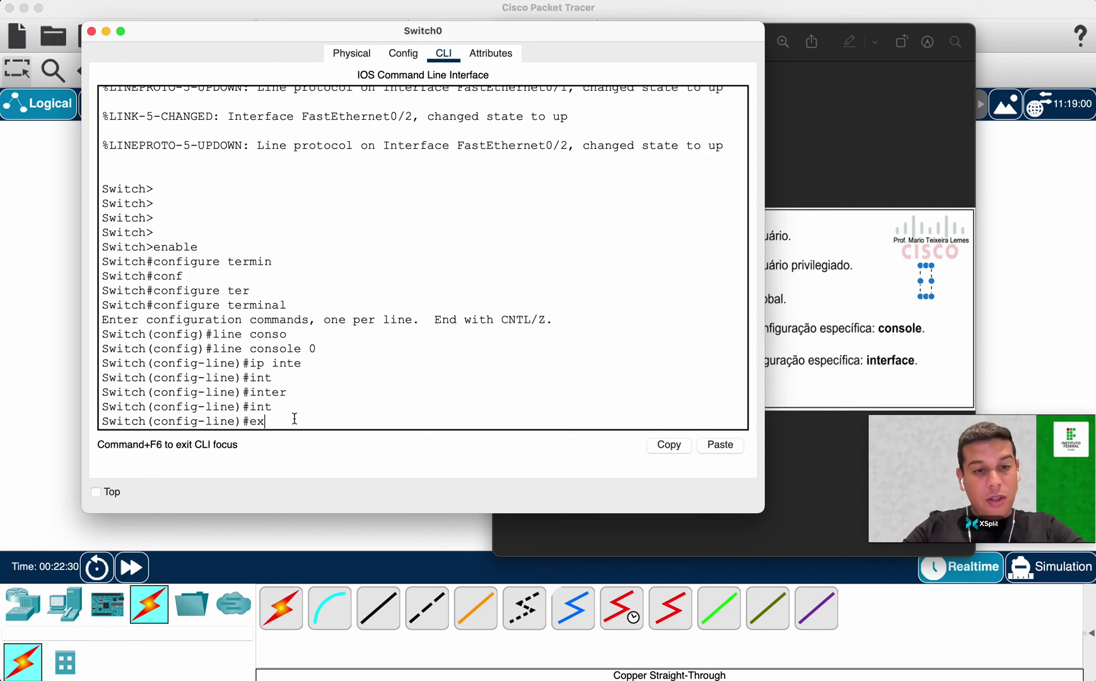
key(Return)
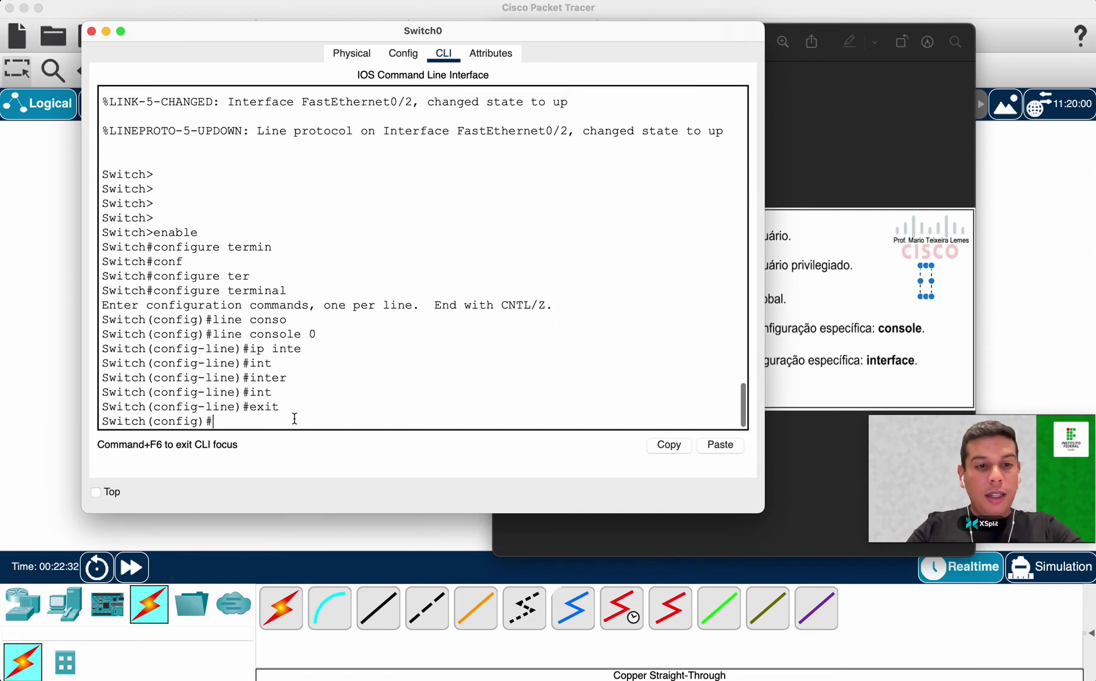
Run 'interface ?' to list interface types such as FastEthernet, GigabitEthernet and Vlan.
text(inter)
key(Tab)
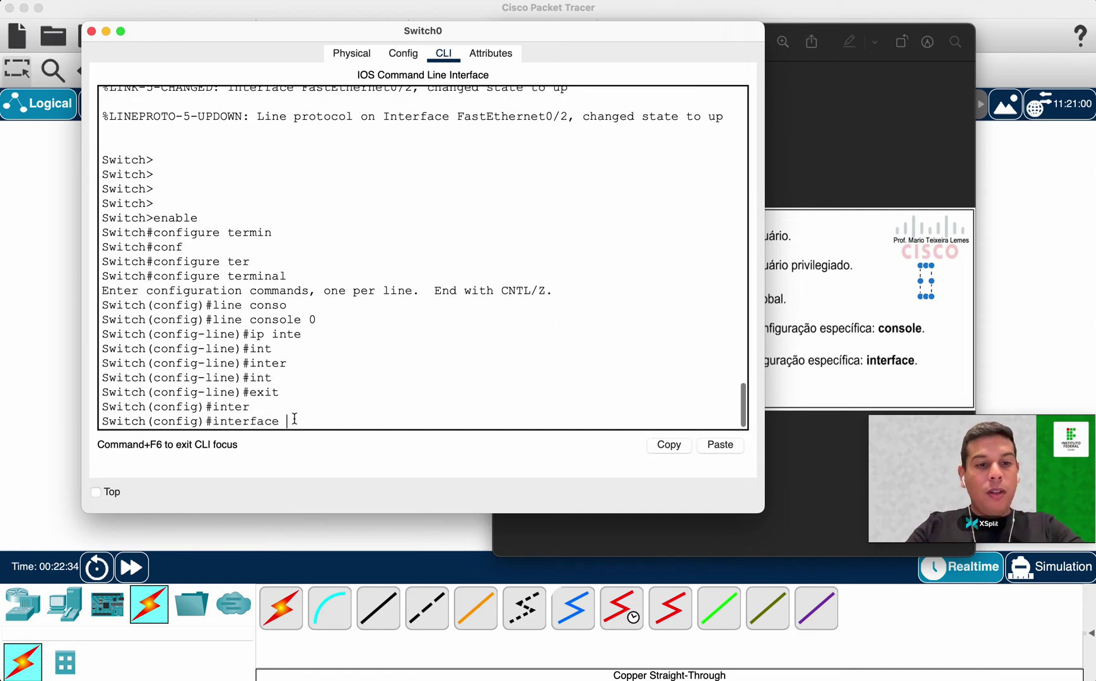
key(Tab)
text(?)
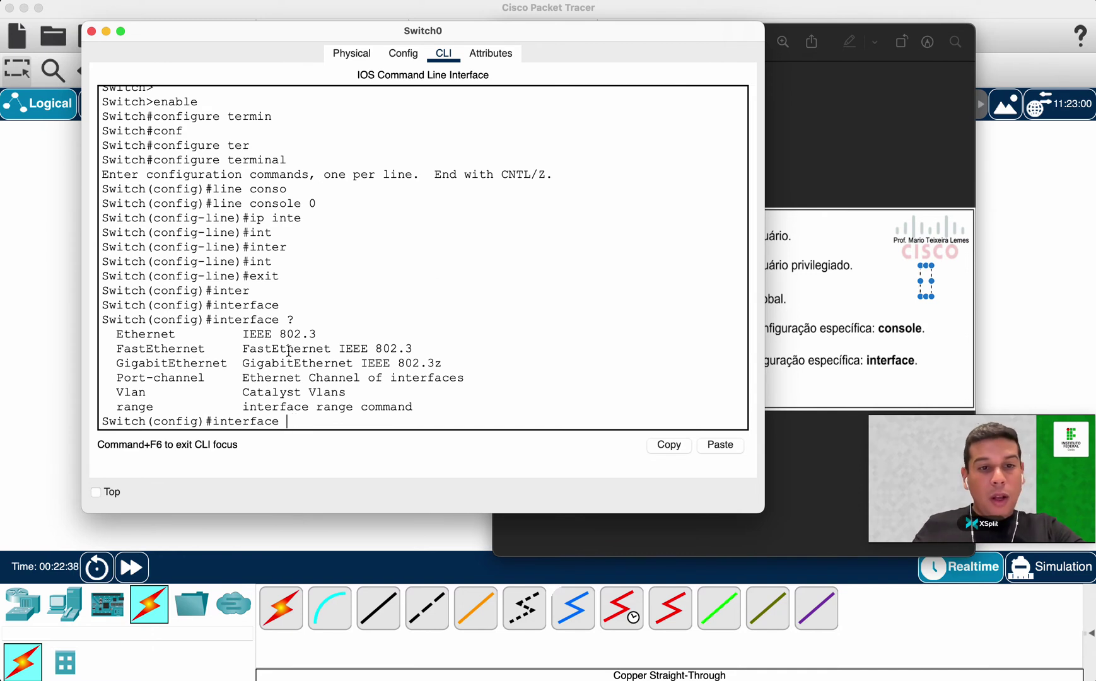
drag(288, 319, 296, 319)
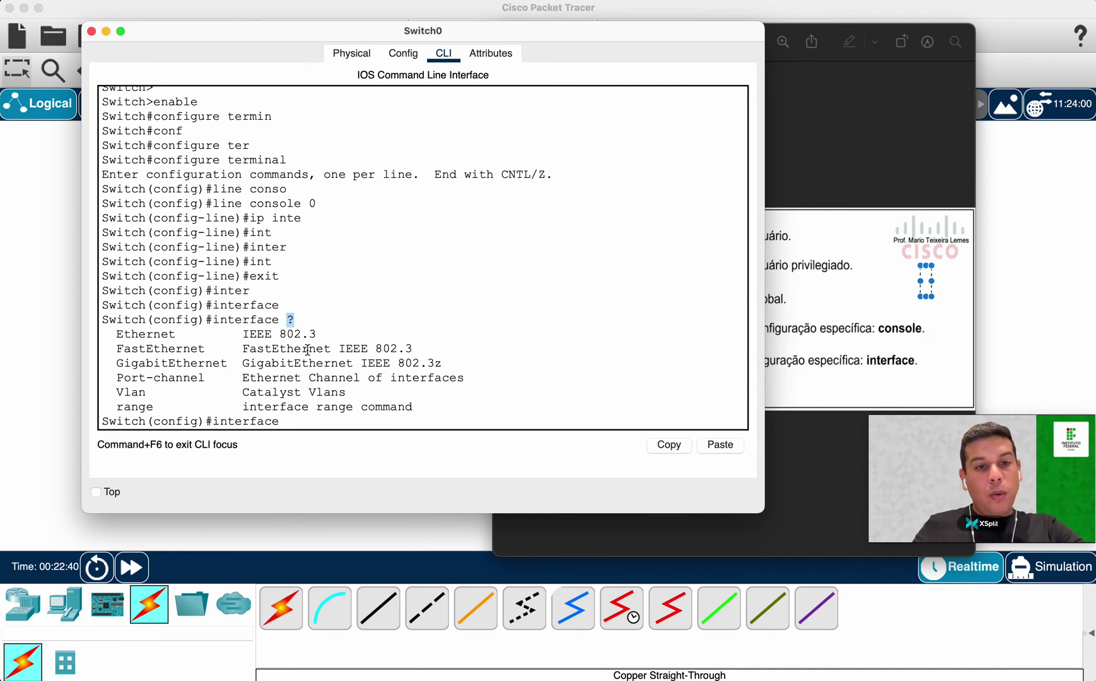
click(298, 420)
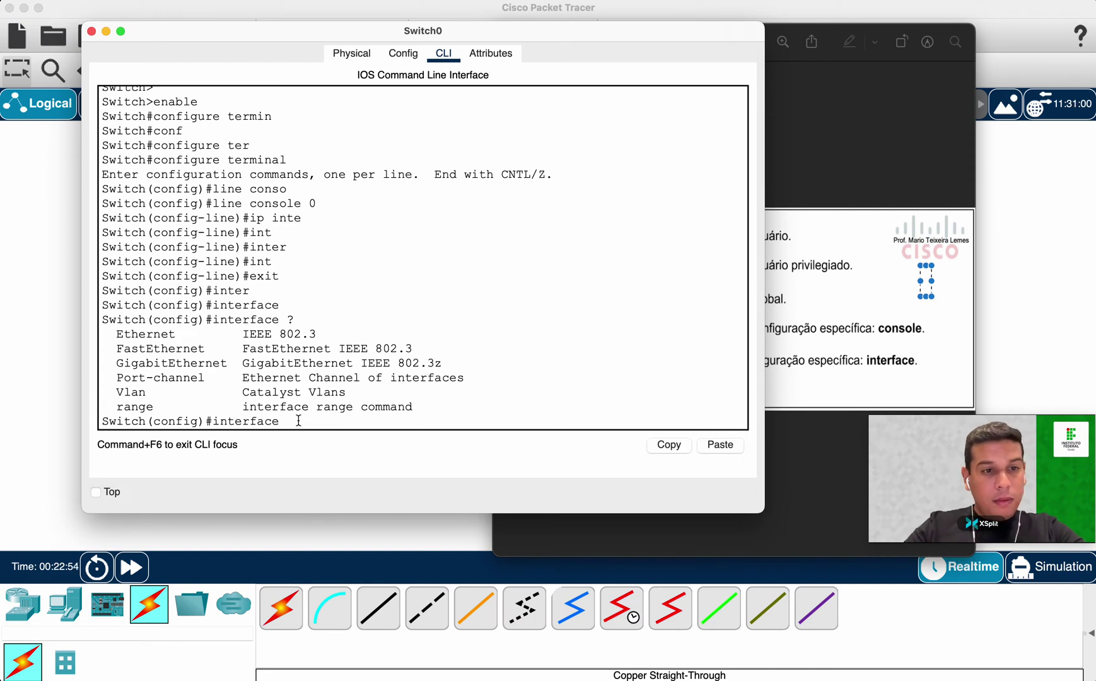
Enter interface FastEthernet0/1 using Tab completion.
text(f)
key(BackSpace)
text(F)
key(Tab)
key(Tab)
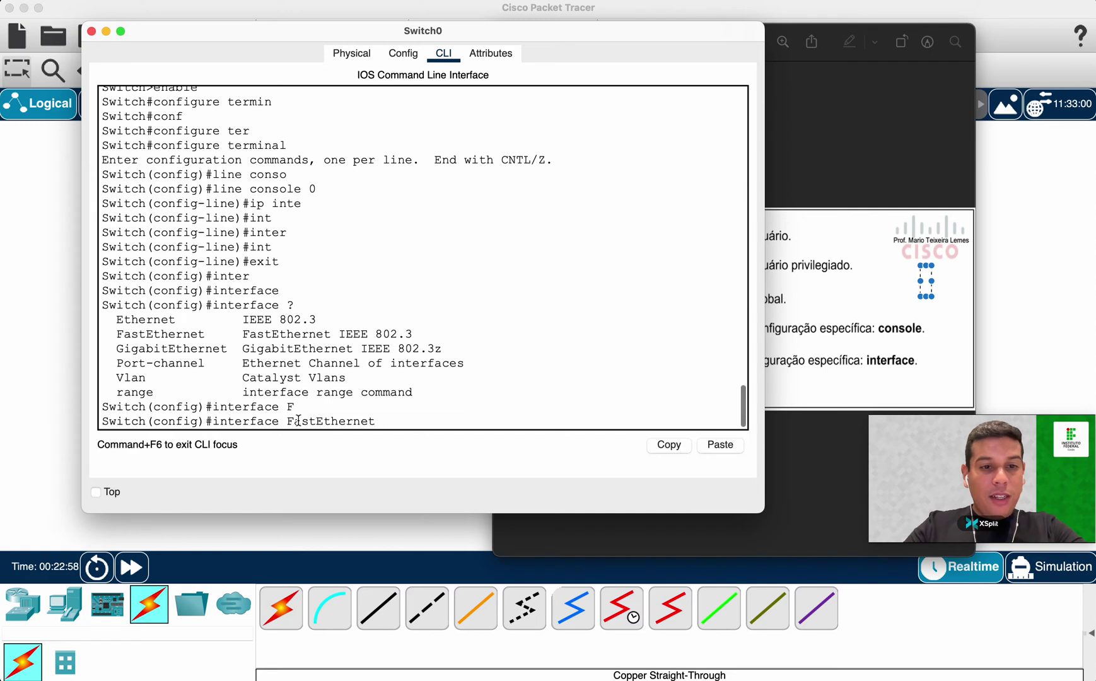
text(?)
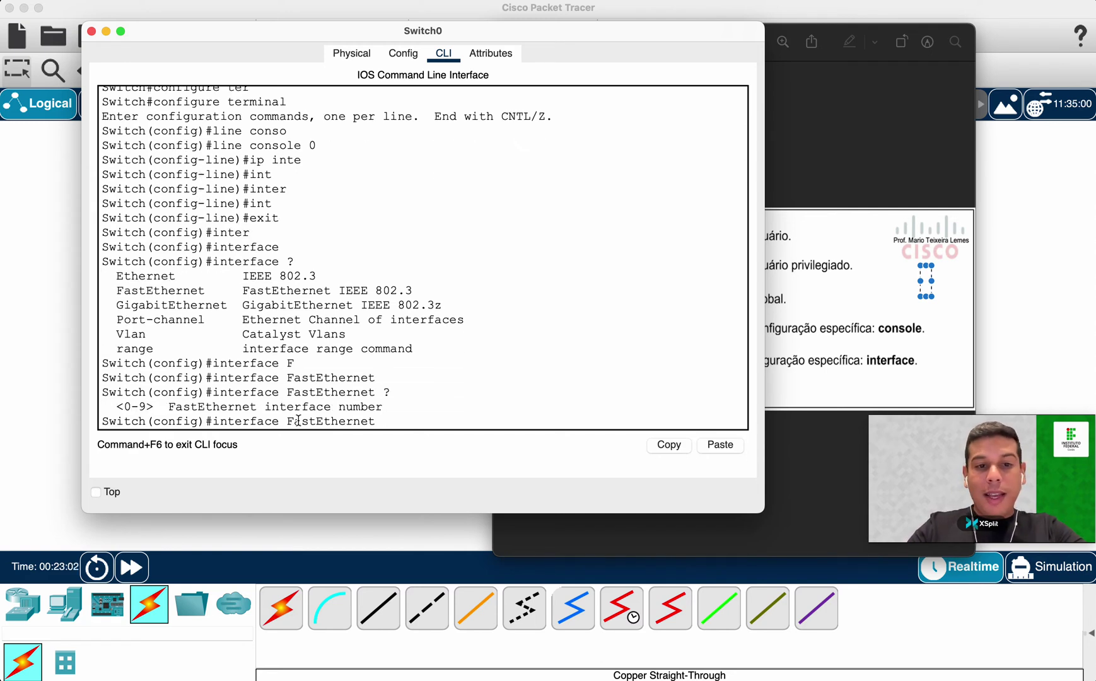
text(0/1)
key(Return)
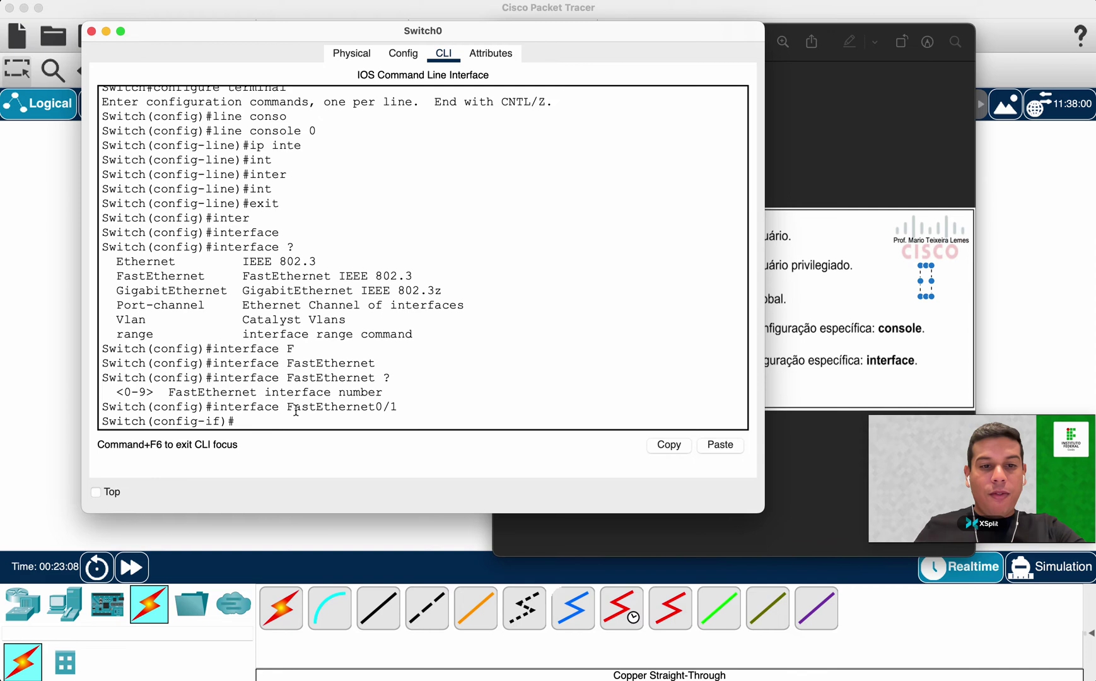
Highlight the FastEthernet0/1 name and the config-if prompt to point out interface mode.
drag(287, 407, 401, 408)
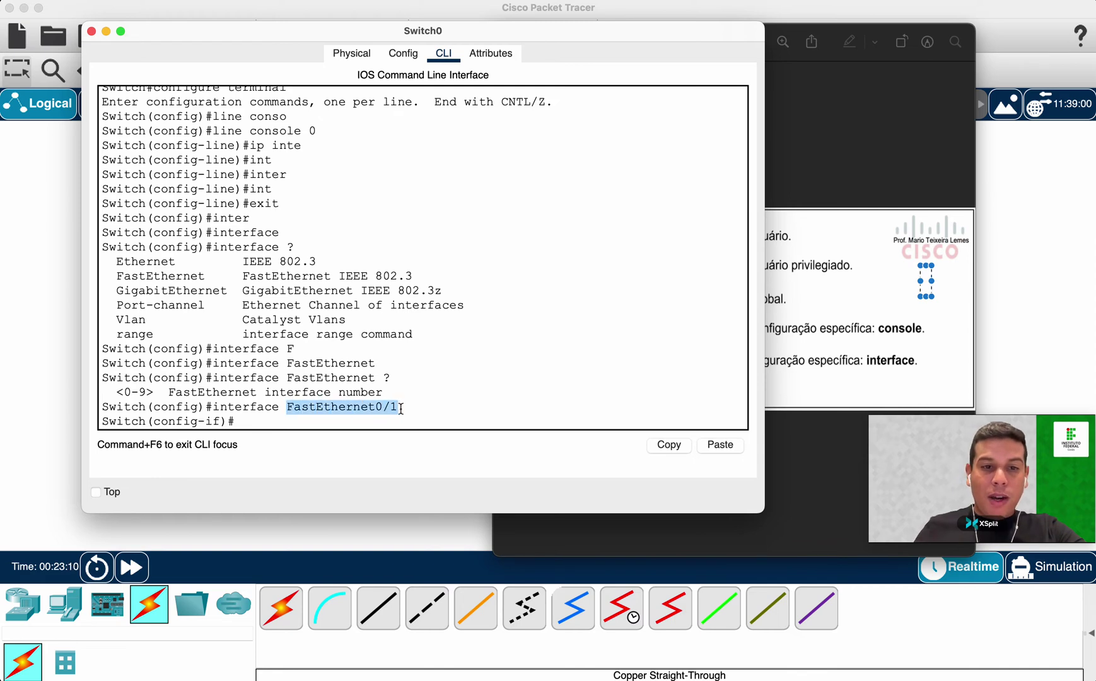
double_click(176, 406)
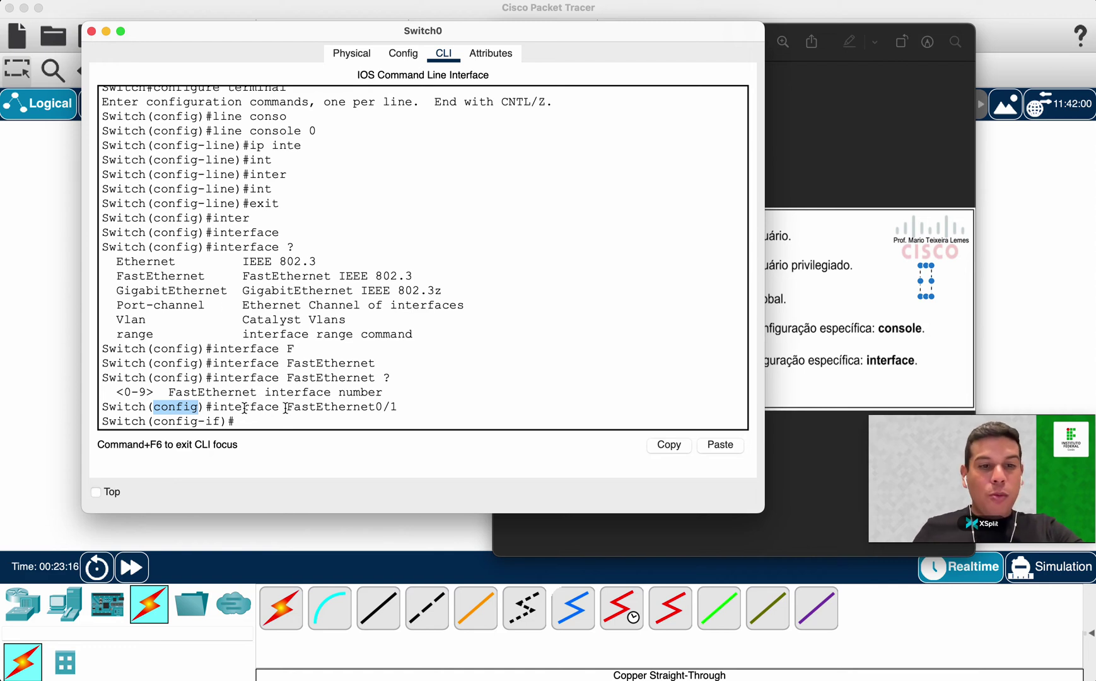
drag(287, 407, 402, 408)
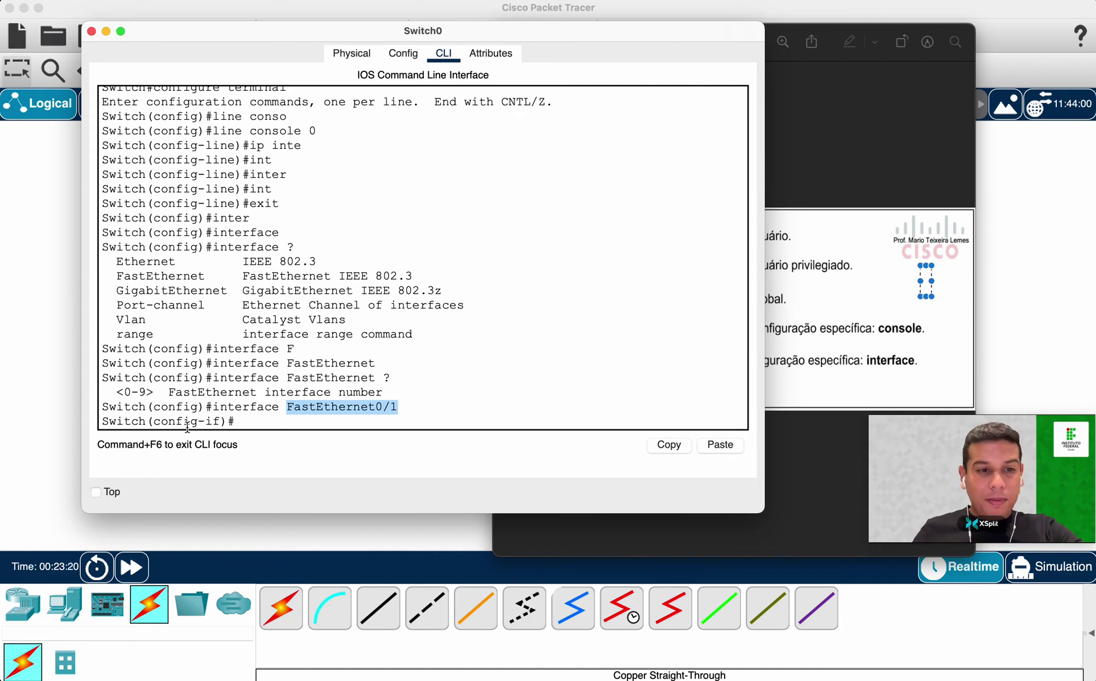
double_click(165, 421)
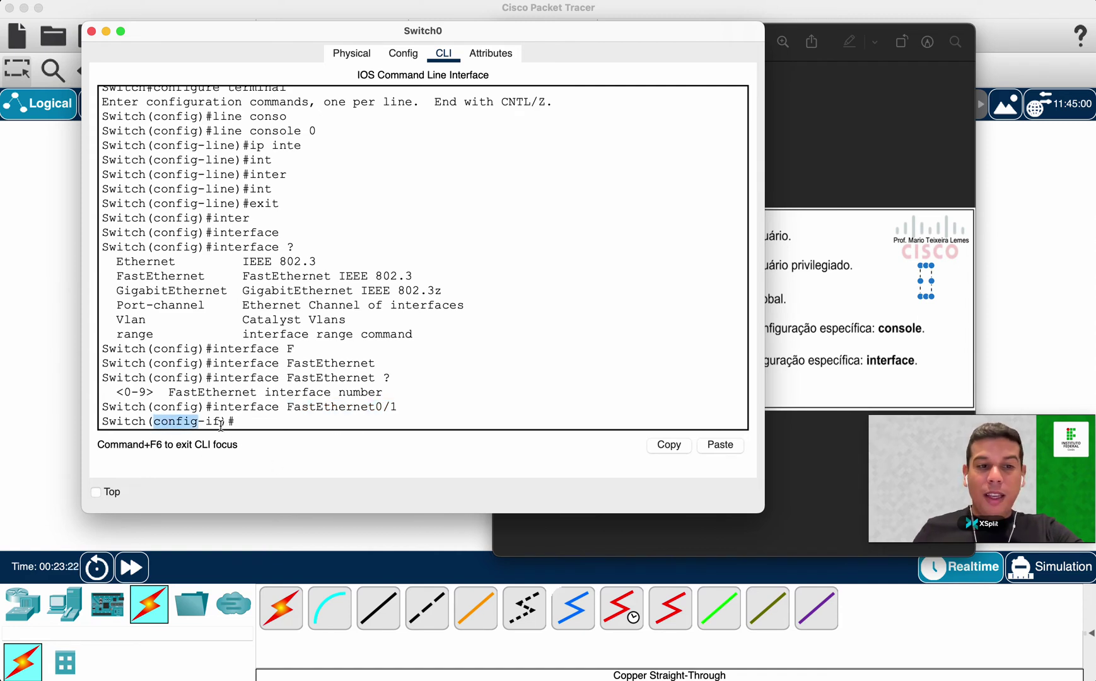
drag(221, 421, 235, 421)
drag(154, 421, 220, 421)
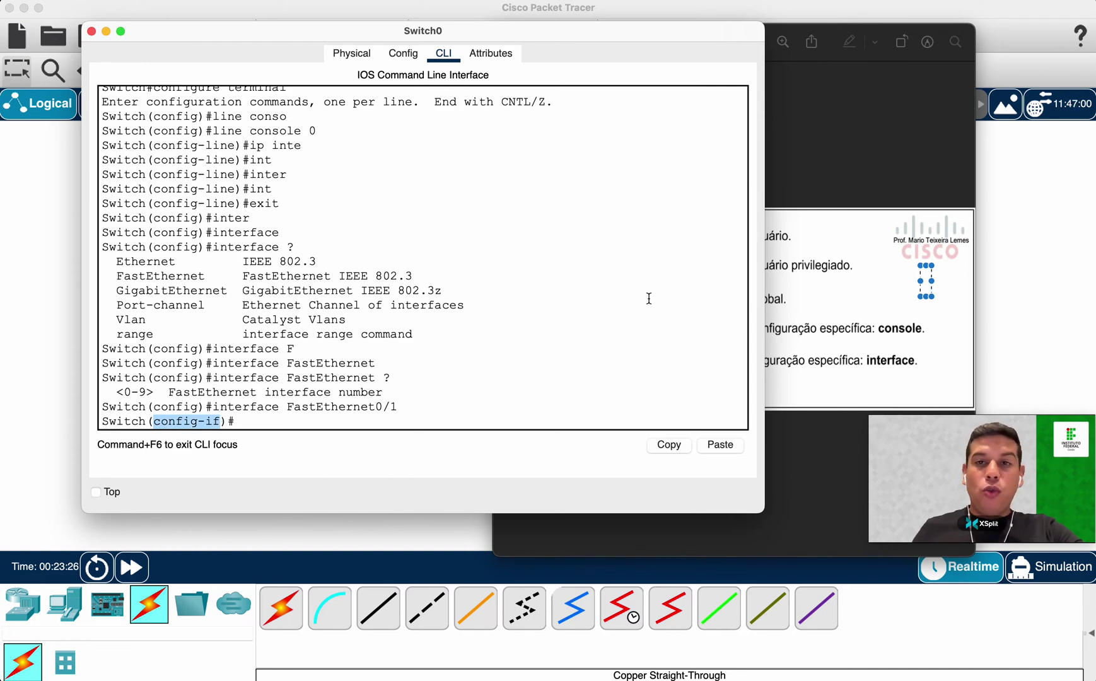
double_click(190, 408)
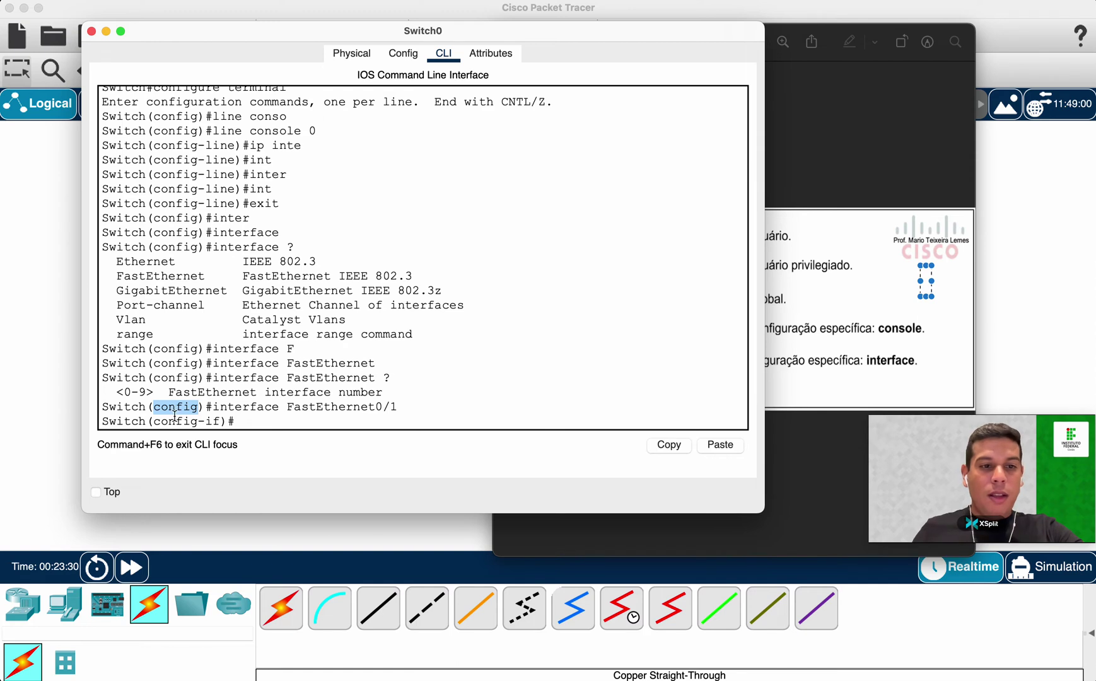
drag(153, 421, 224, 423)
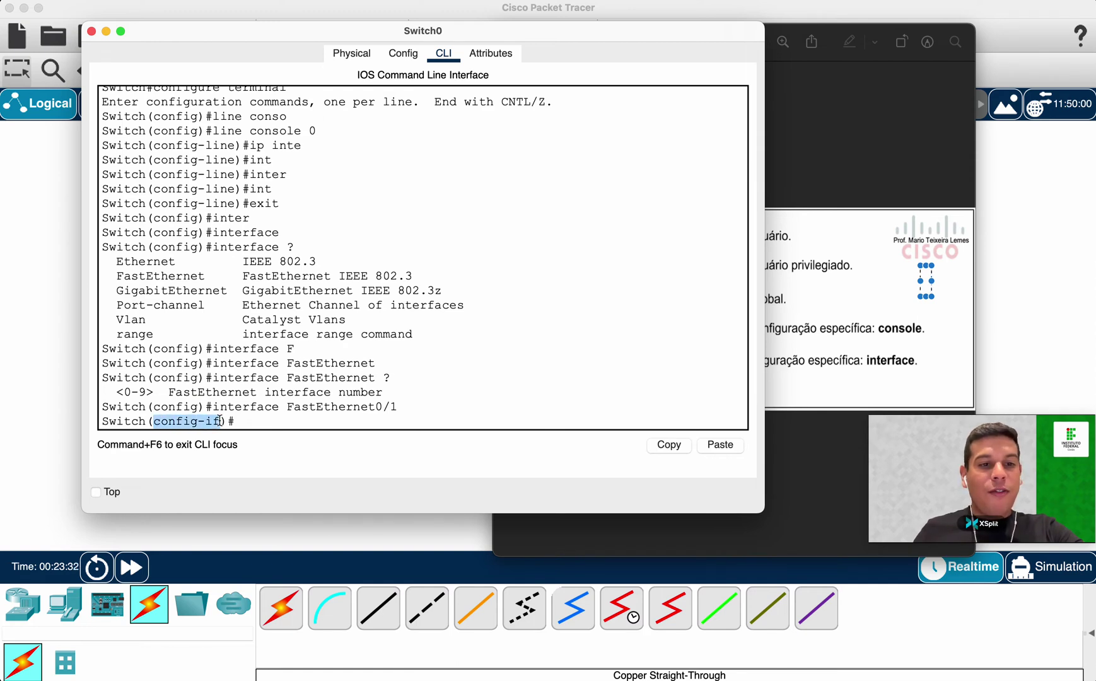
click(261, 422)
drag(213, 407, 481, 411)
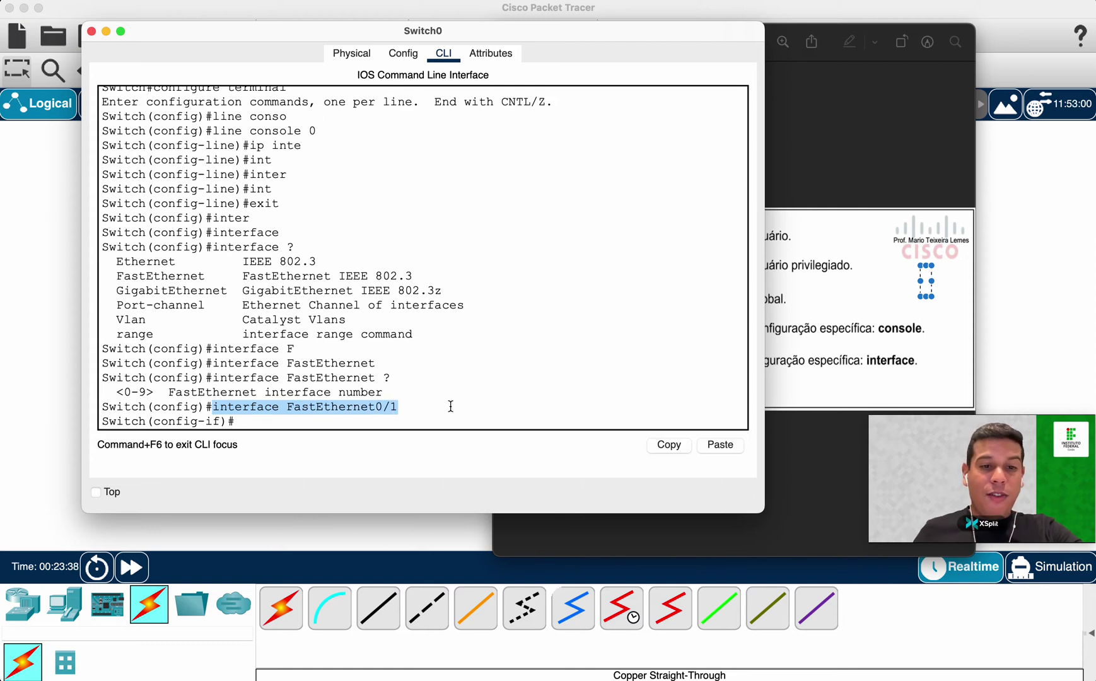
click(451, 414)
Exit to global configuration and enter interface FastEthernet0/24.
text(exit)
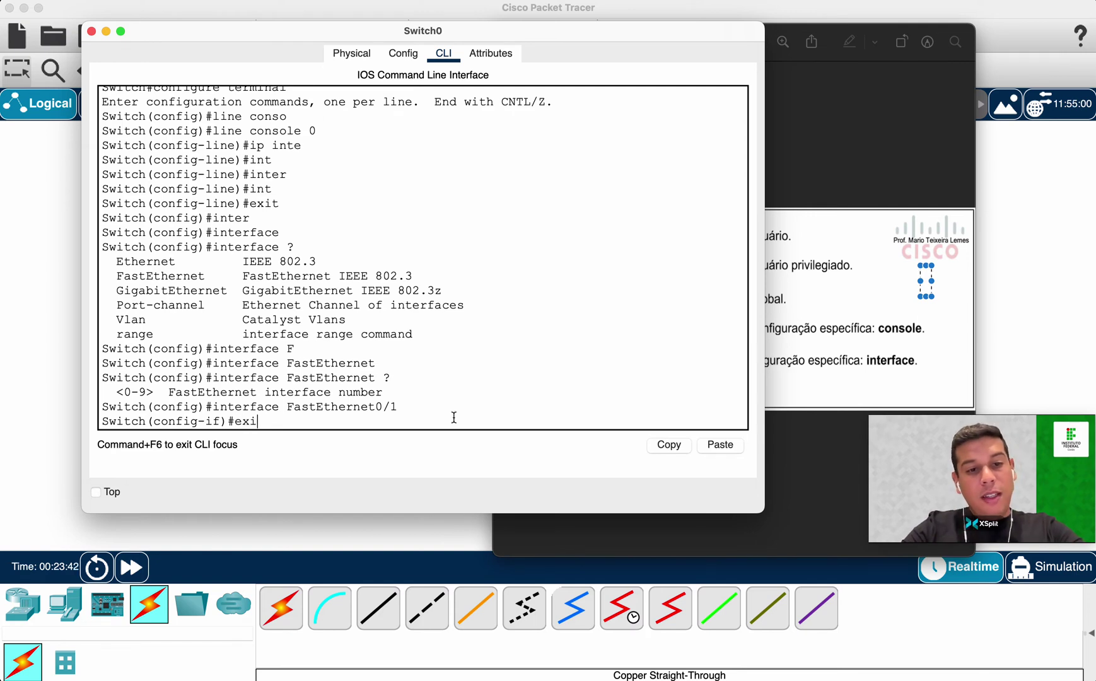
key(Return)
text(inter)
key(Tab)
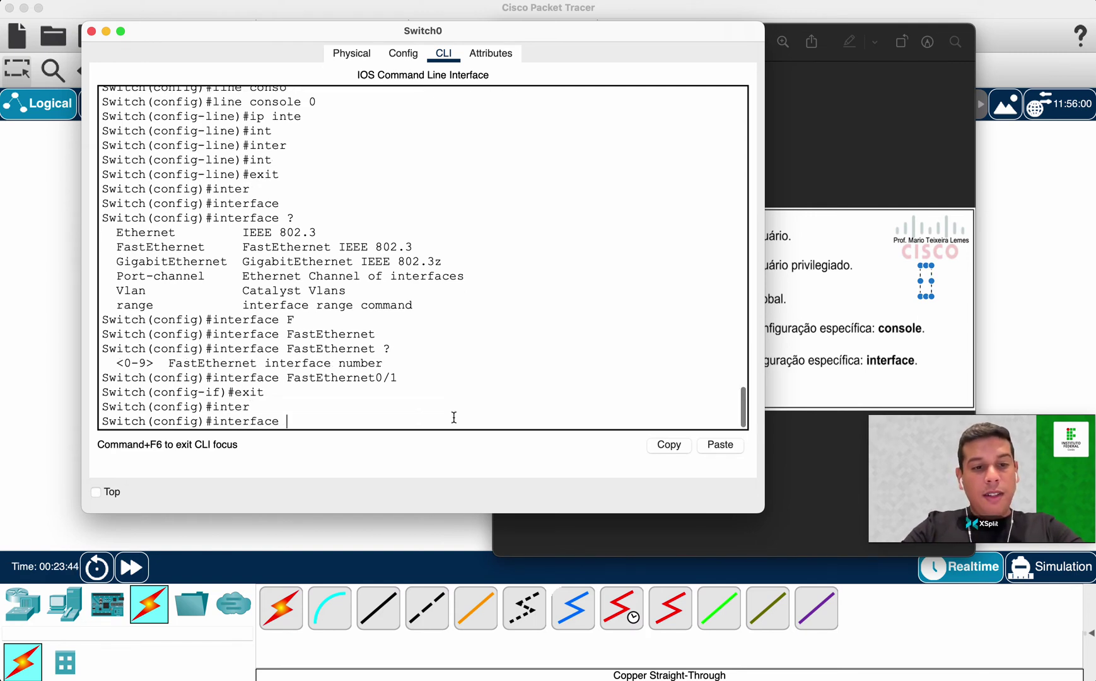
text(Fa)
key(Tab)
key(BackSpace)
text(0/24)
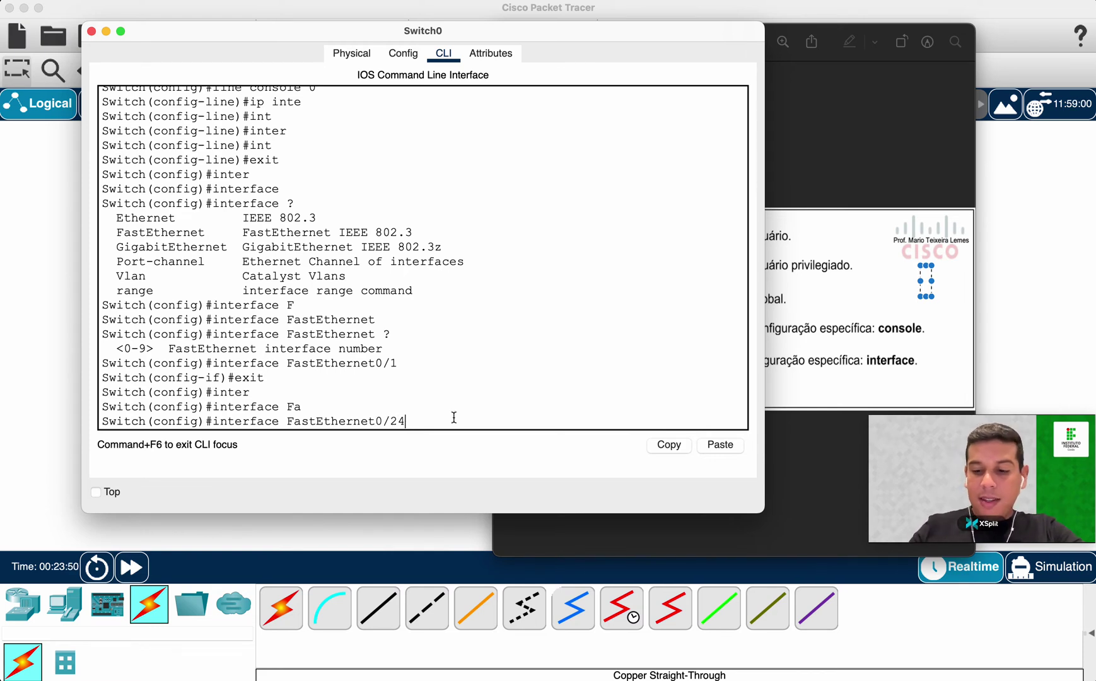
key(Return)
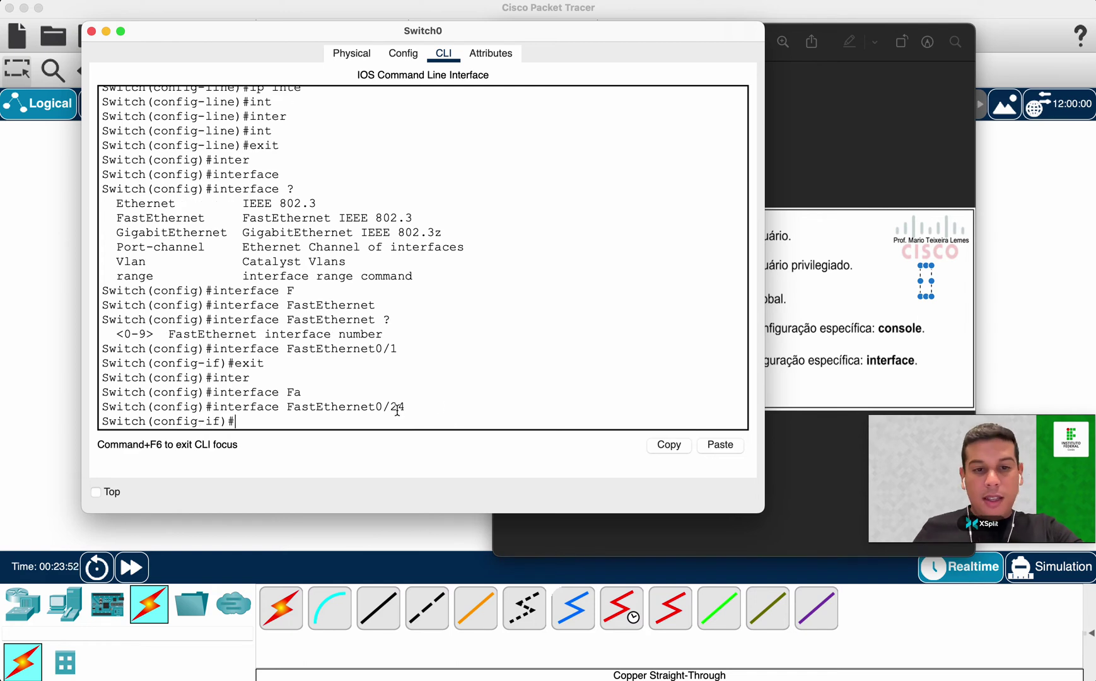
Leave the interface, try FastEthernet0/25 (rejected as invalid input), then bring up the modes slide.
drag(376, 407, 413, 412)
click(412, 412)
text(exit)
key(Return)
key(Up)
key(Up)
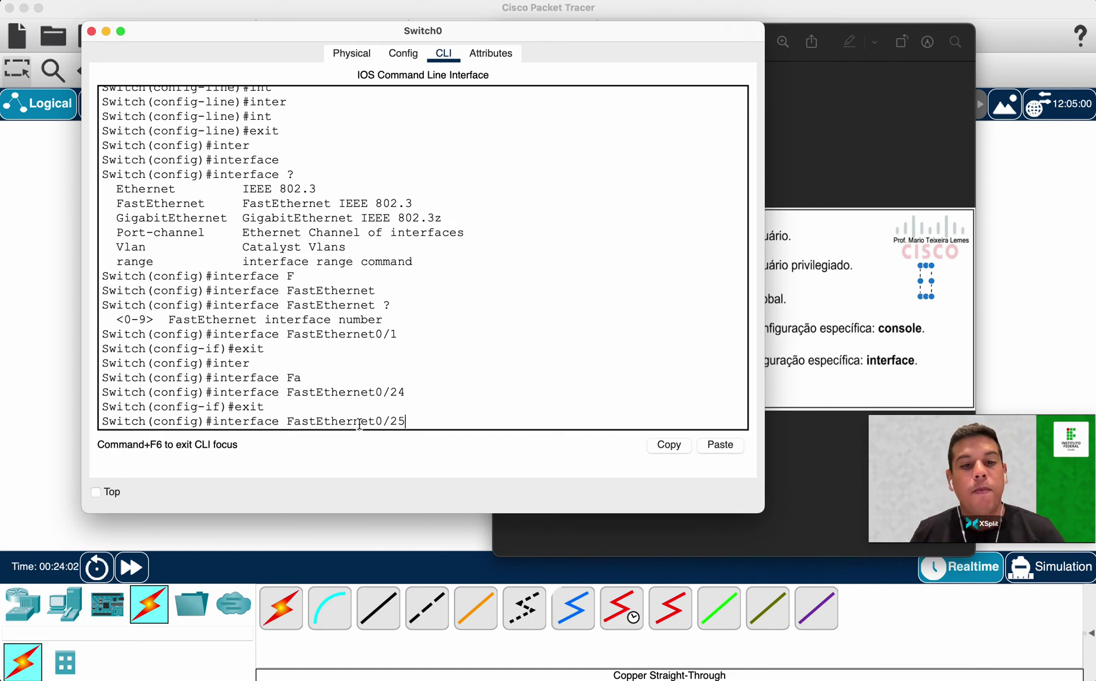
key(Return)
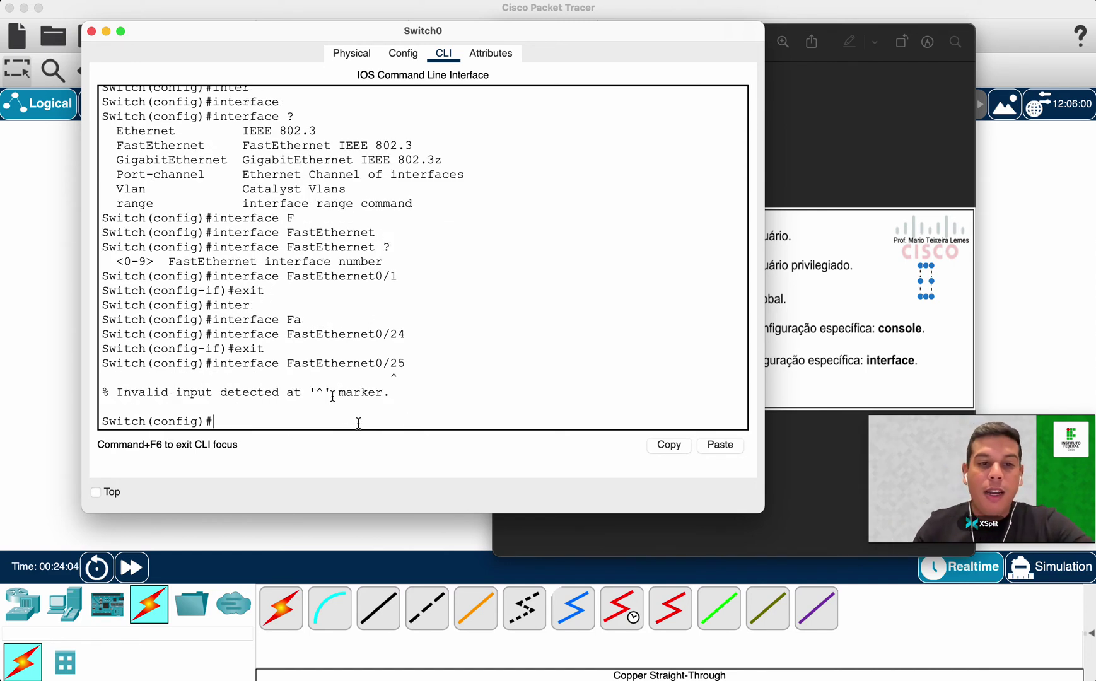
drag(219, 363, 405, 363)
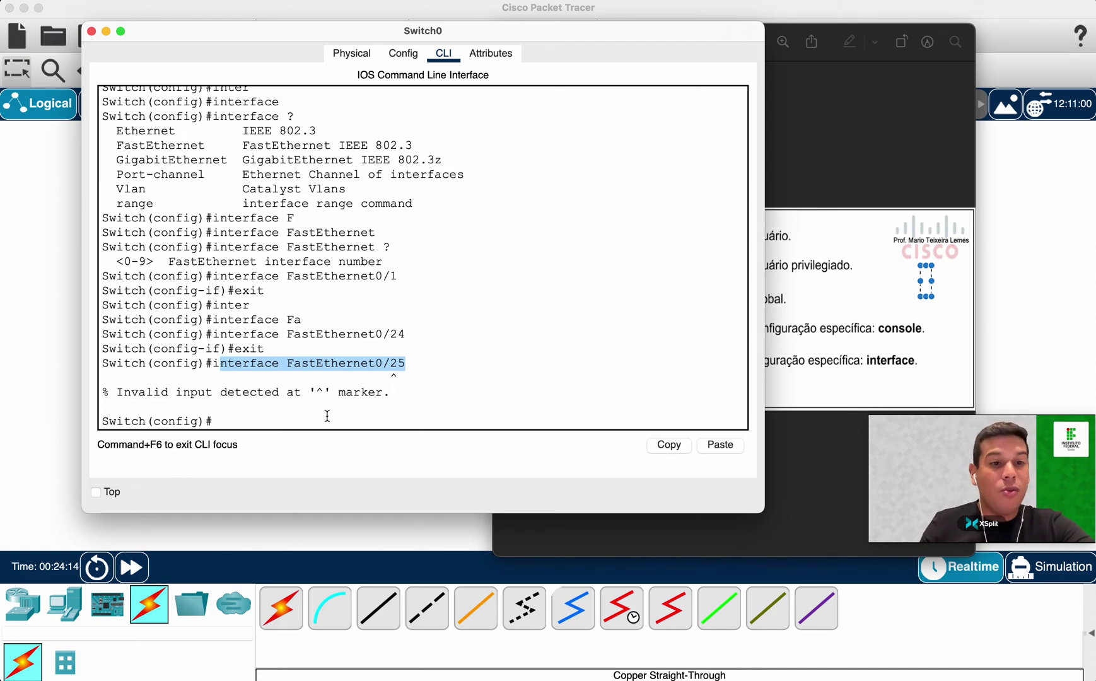
click(384, 398)
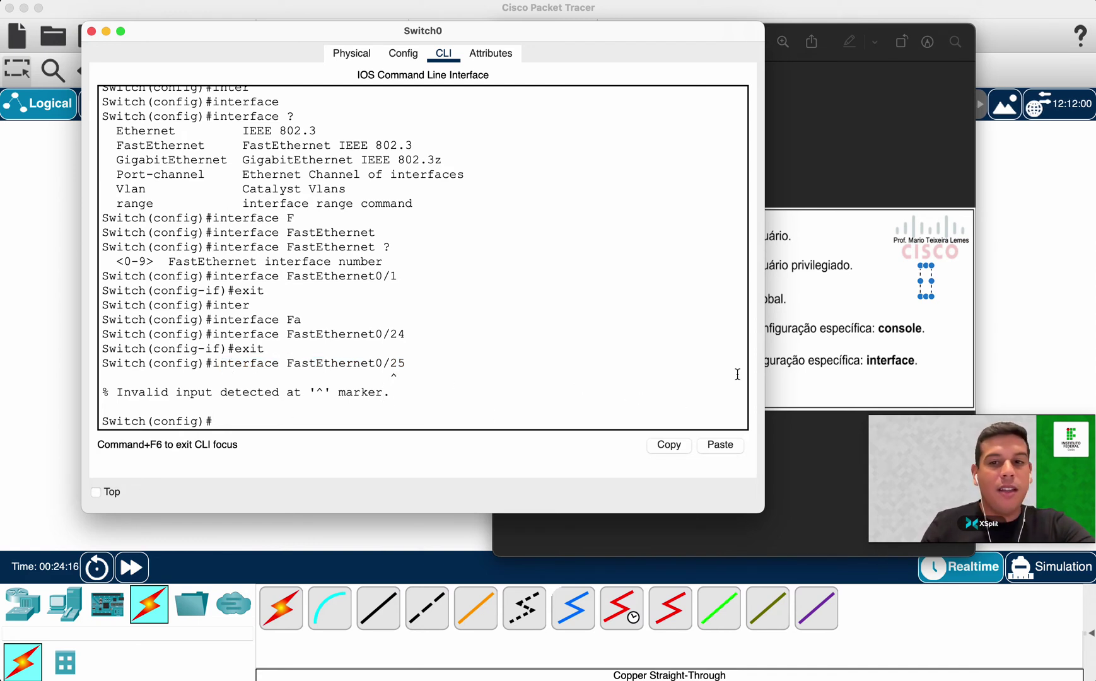
click(816, 356)
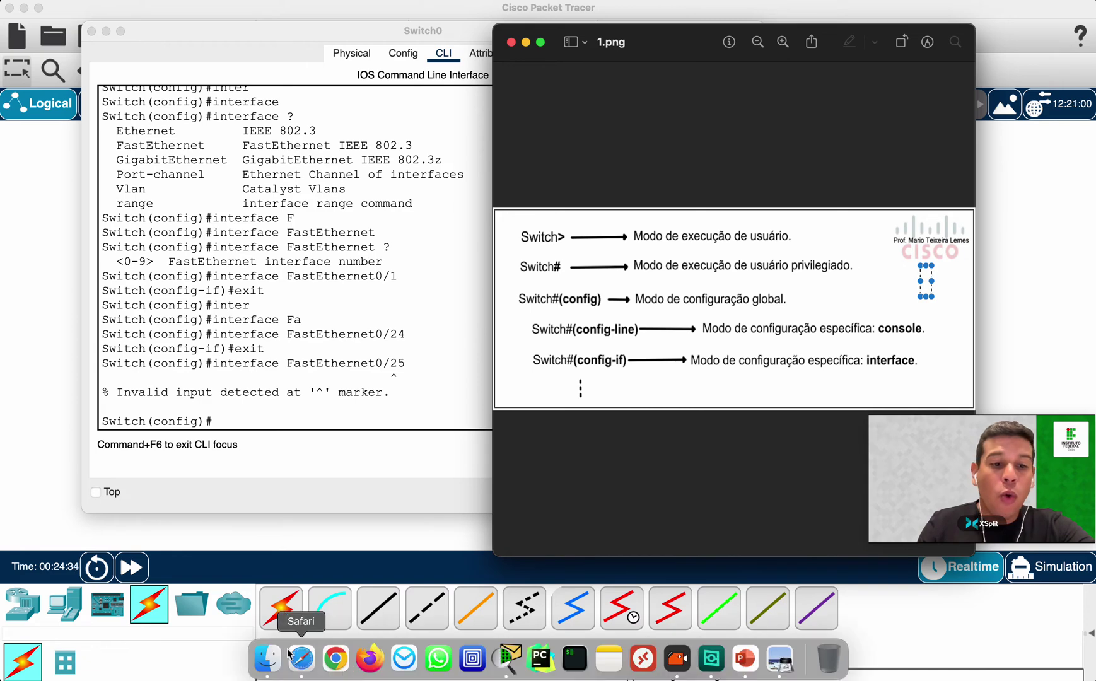
Open 2.png from Downloads in Preview, enlarge it over the 1.png slide, then return to the switch console.
click(290, 656)
key(Down)
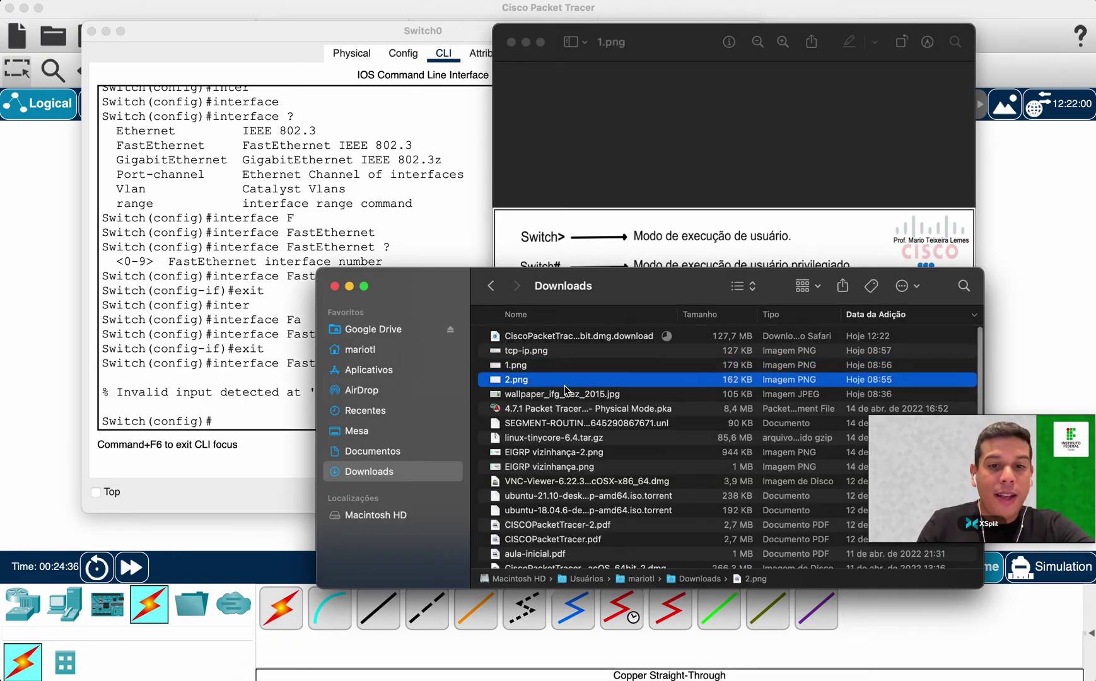
key(super+o)
click(531, 468)
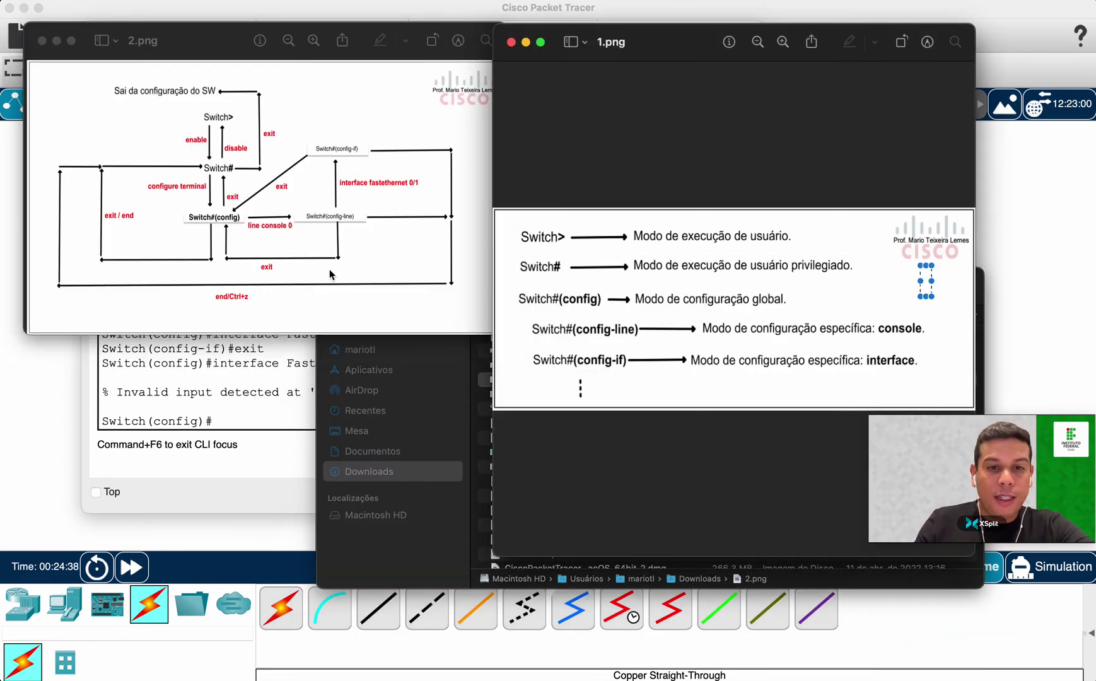
click(361, 565)
click(351, 284)
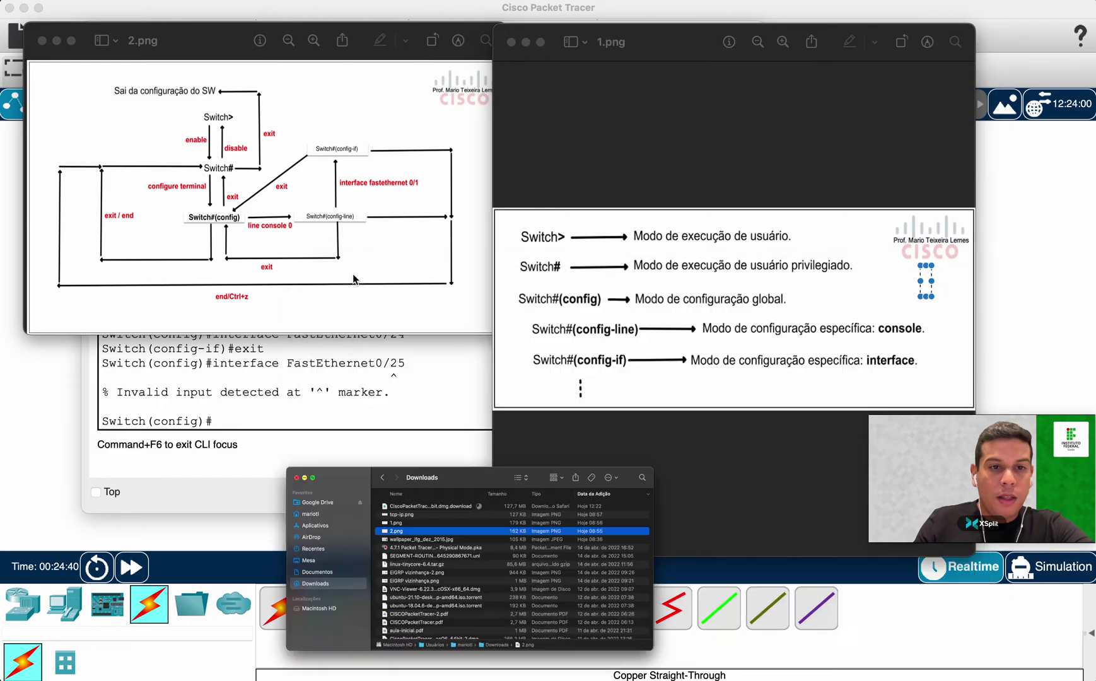
drag(215, 40, 665, 54)
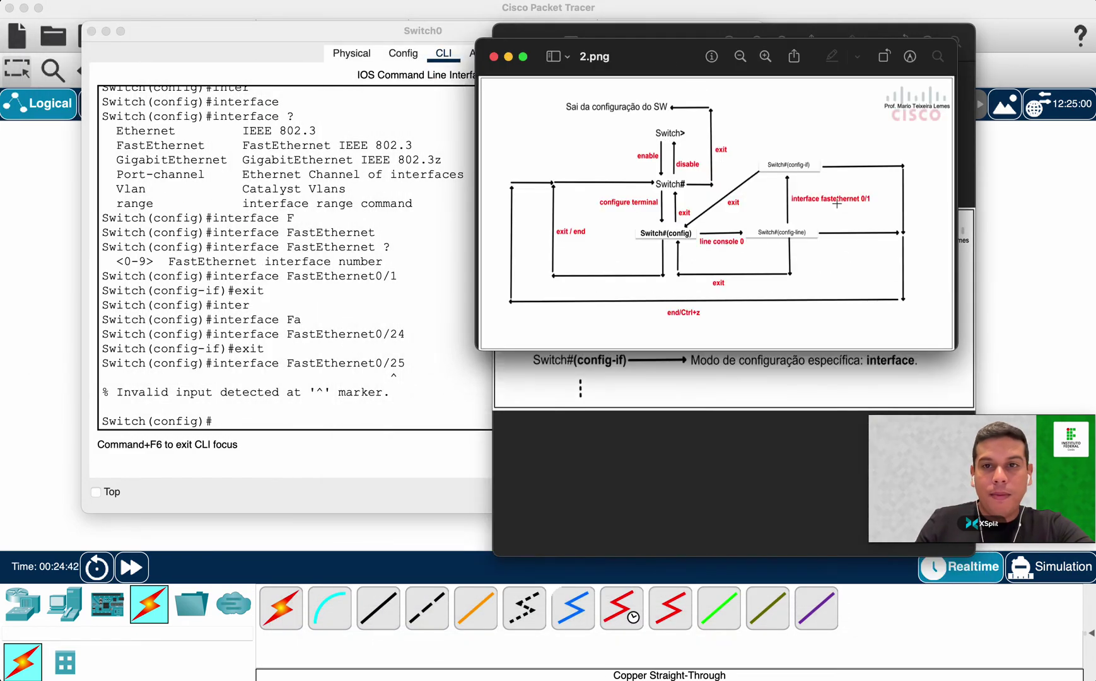
drag(955, 349, 1077, 465)
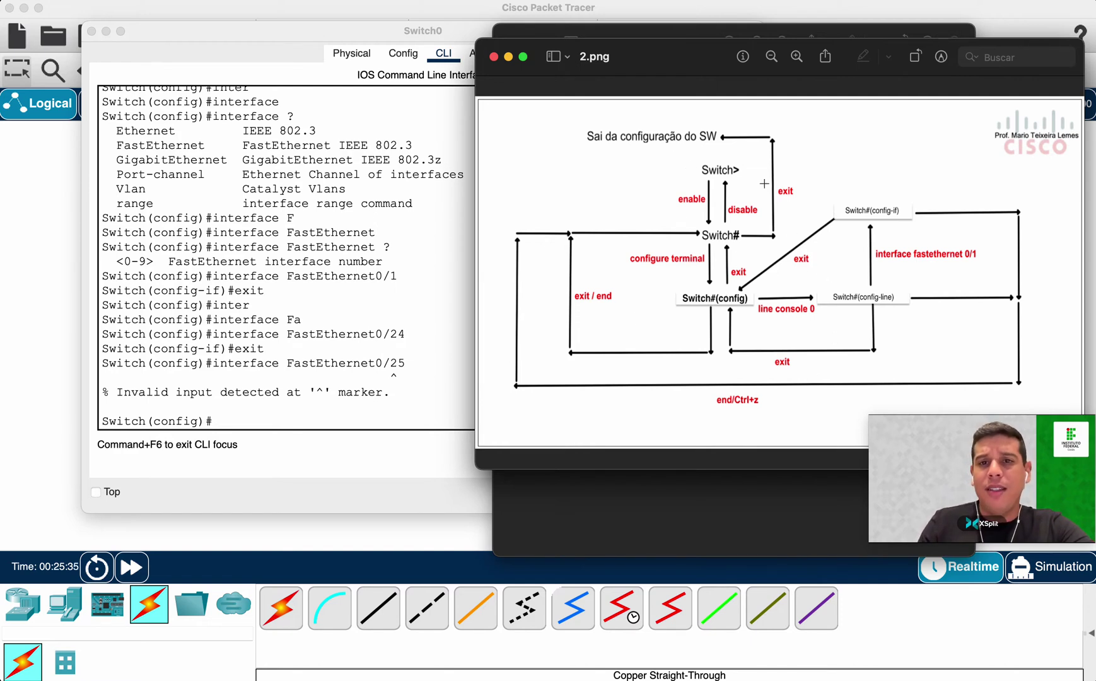
click(310, 365)
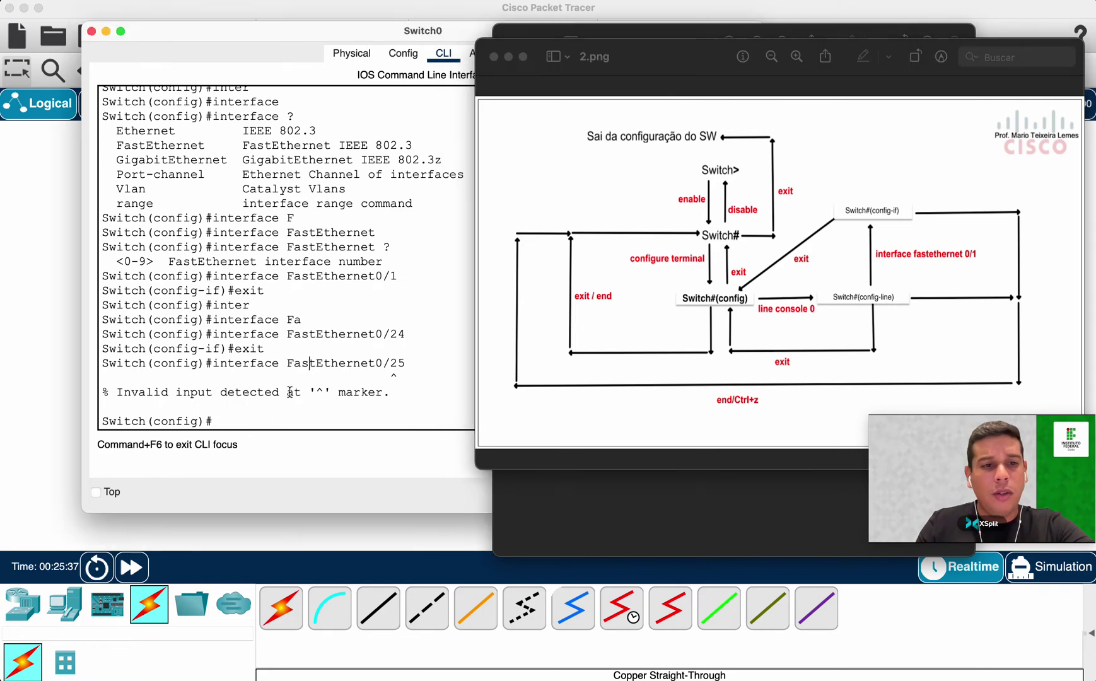
click(261, 413)
Recall the interface command and enter FastEthernet0/24 instead of 0/25.
key(Up)
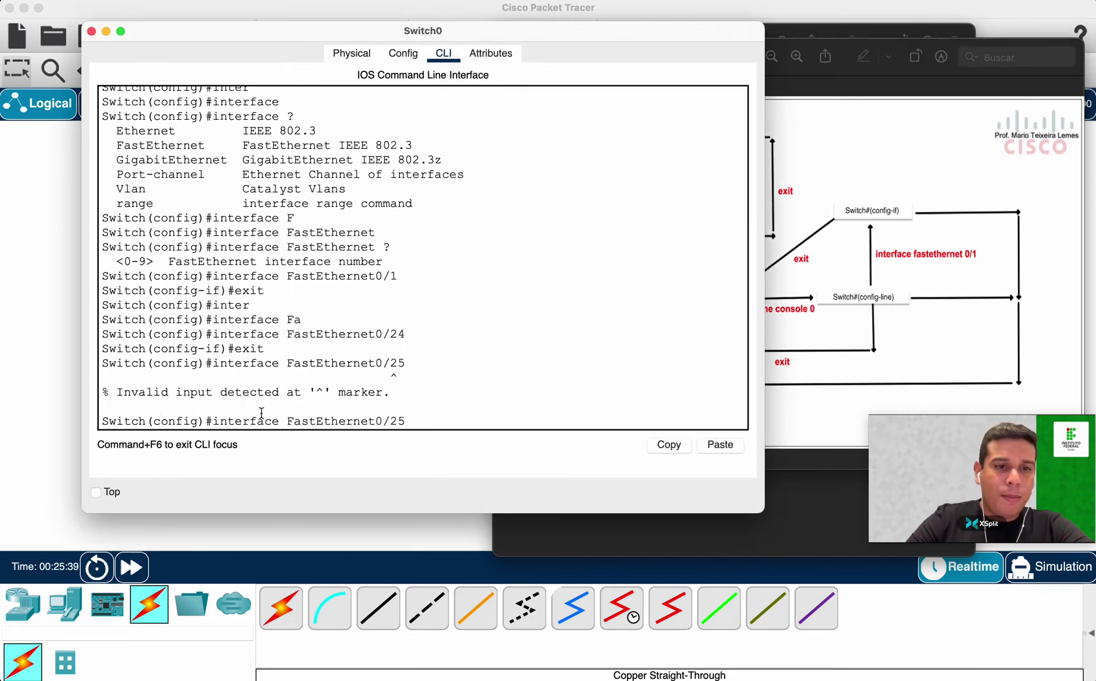
key(BackSpace)
text(4)
key(Return)
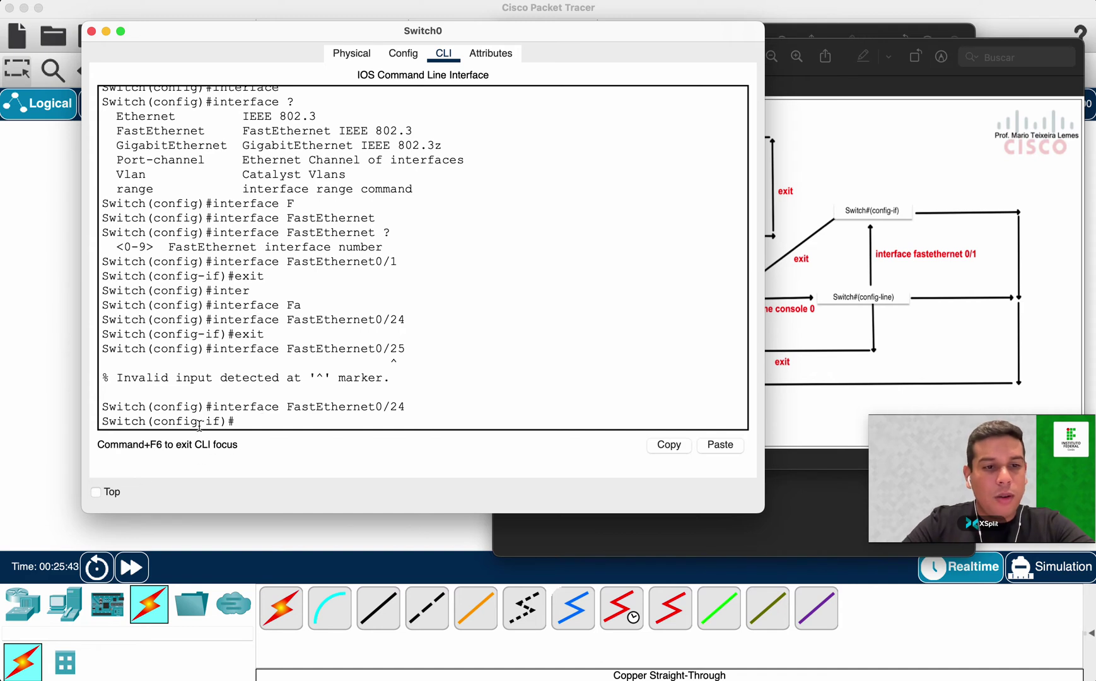
Exit interface, global and privileged modes to end the console session, then close the switch window.
text(exit)
key(Return)
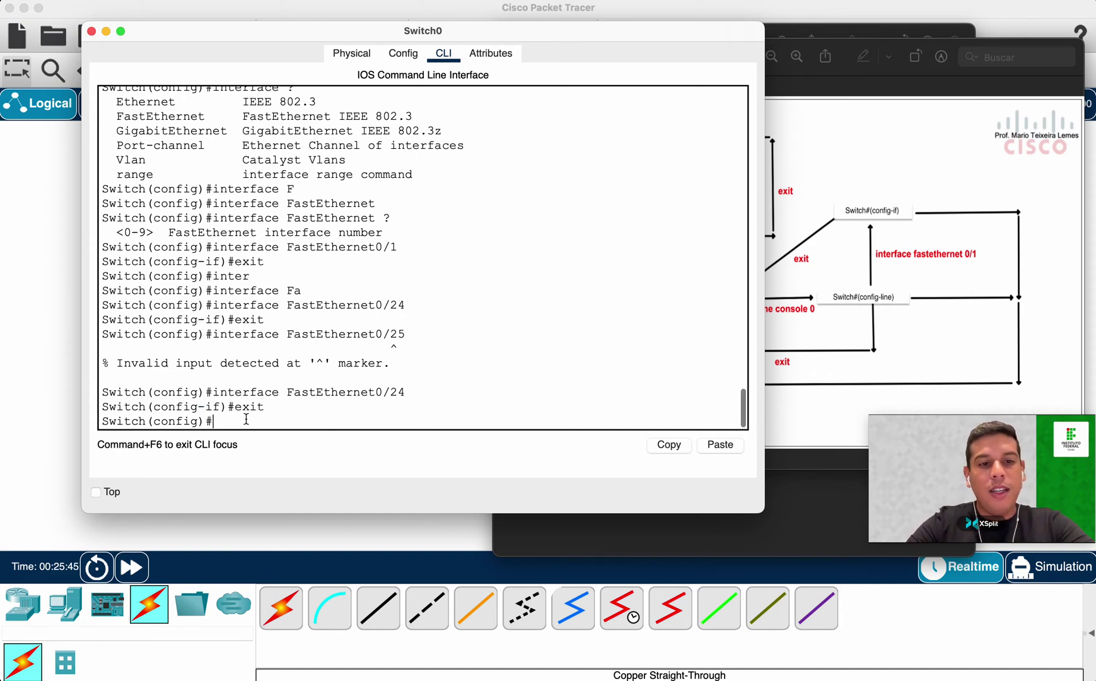
double_click(177, 421)
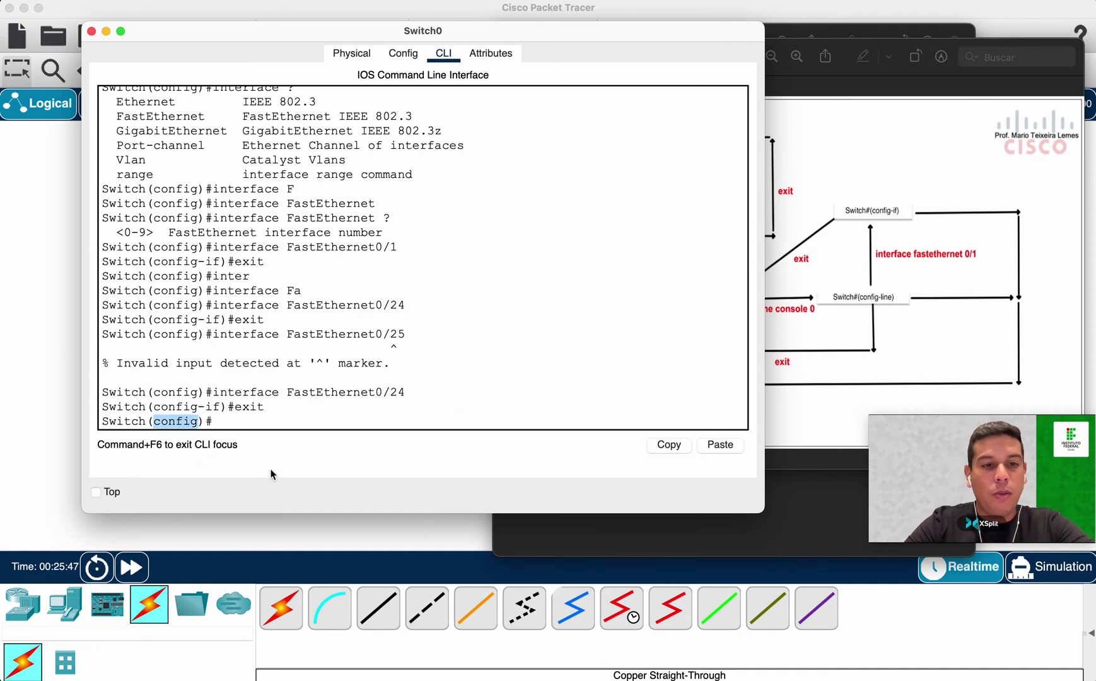
text(exit)
key(Return)
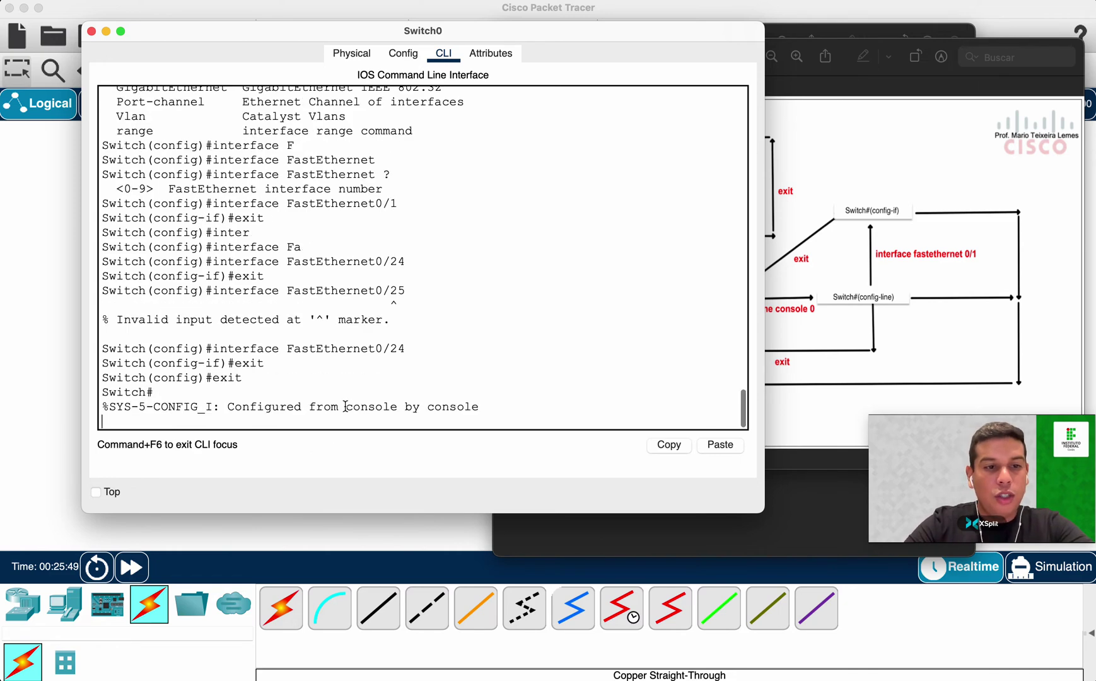
drag(155, 421, 147, 421)
text(exit)
key(Return)
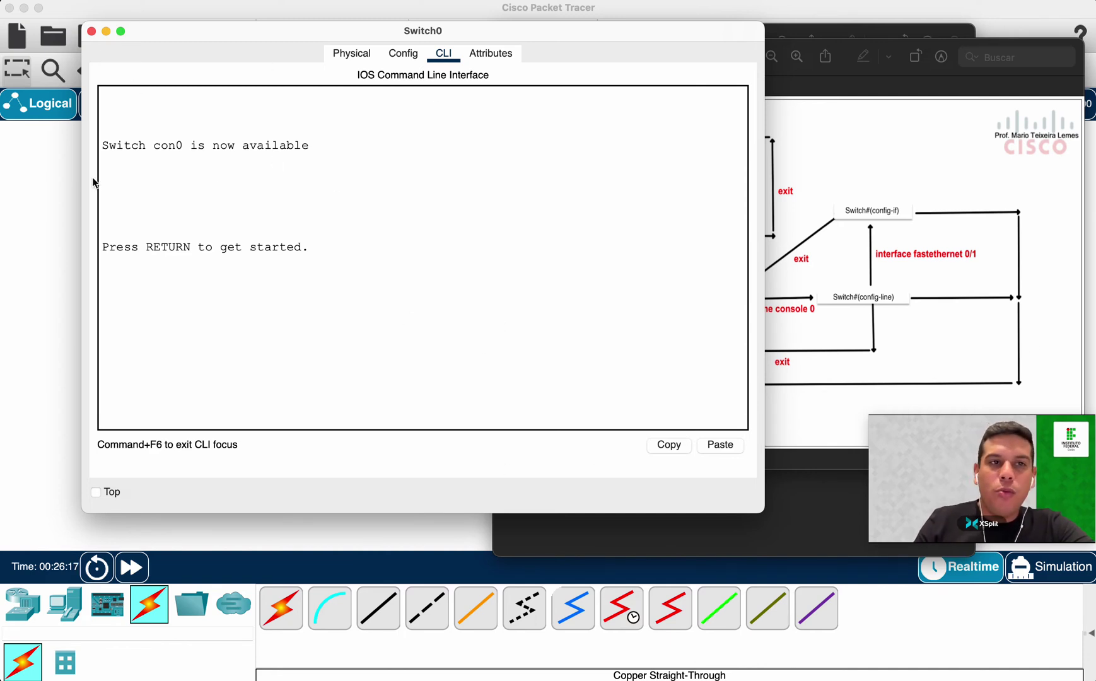
click(91, 33)
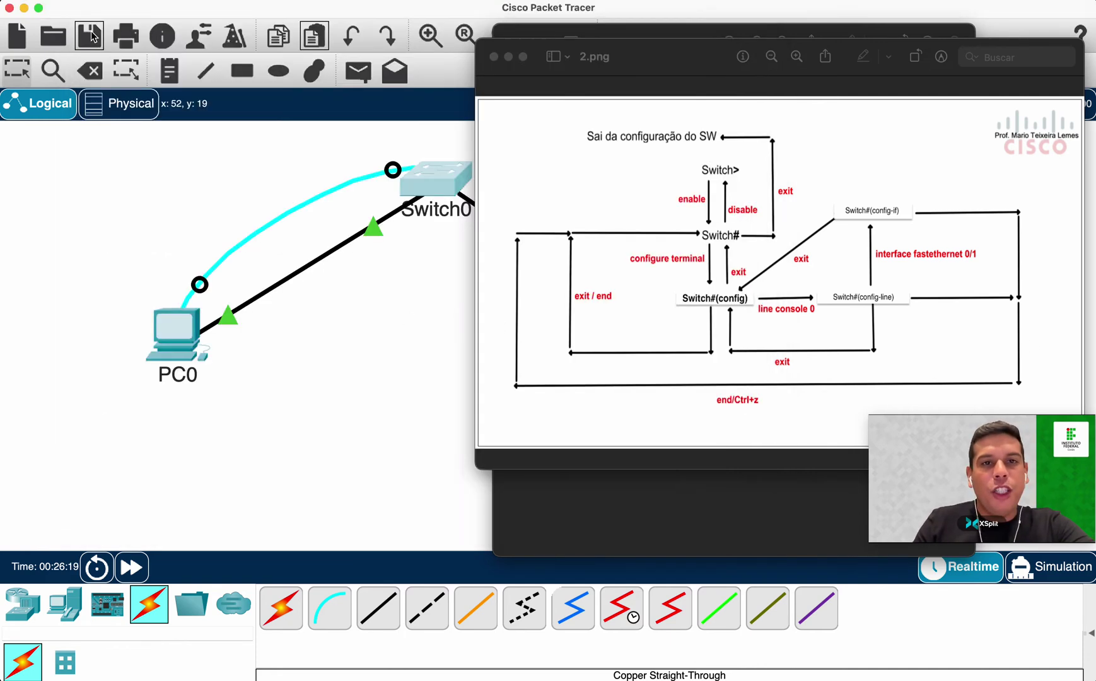
Change the switch's topology label from Switch0 to SW0 and reopen its configuration window.
click(544, 565)
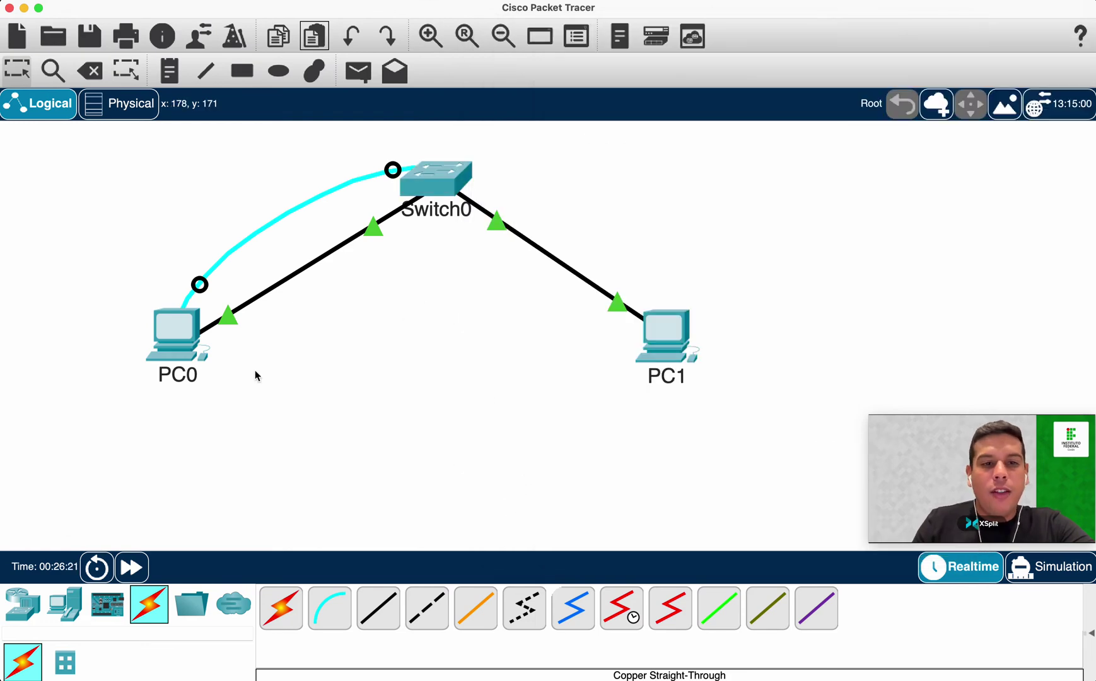
click(452, 210)
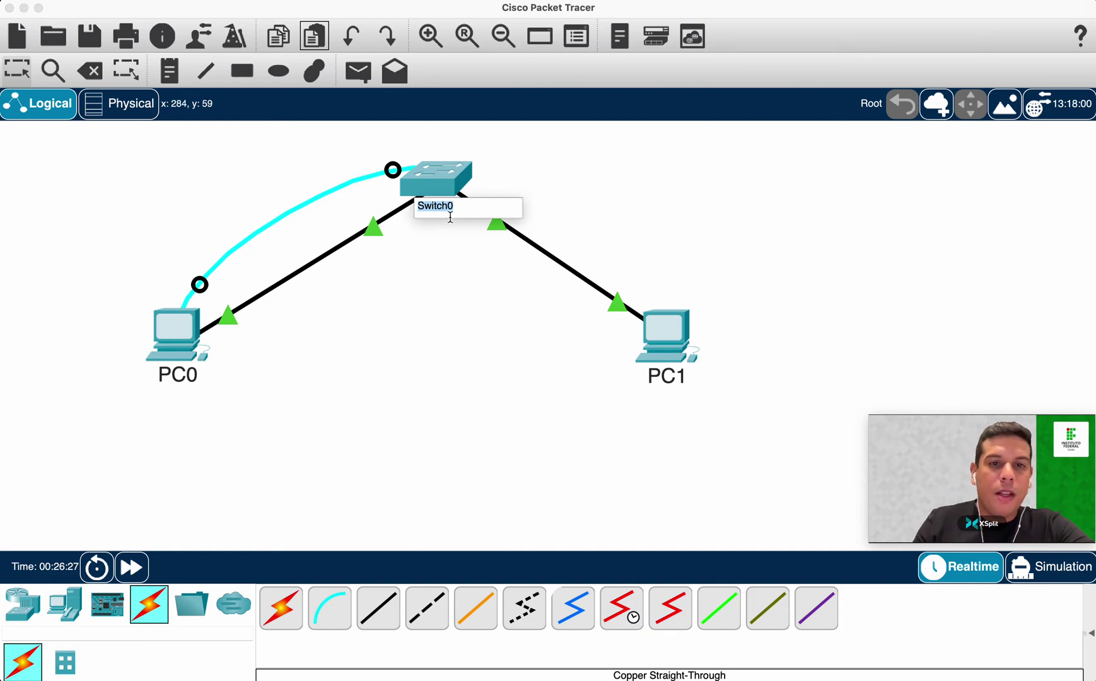
click(422, 246)
click(474, 209)
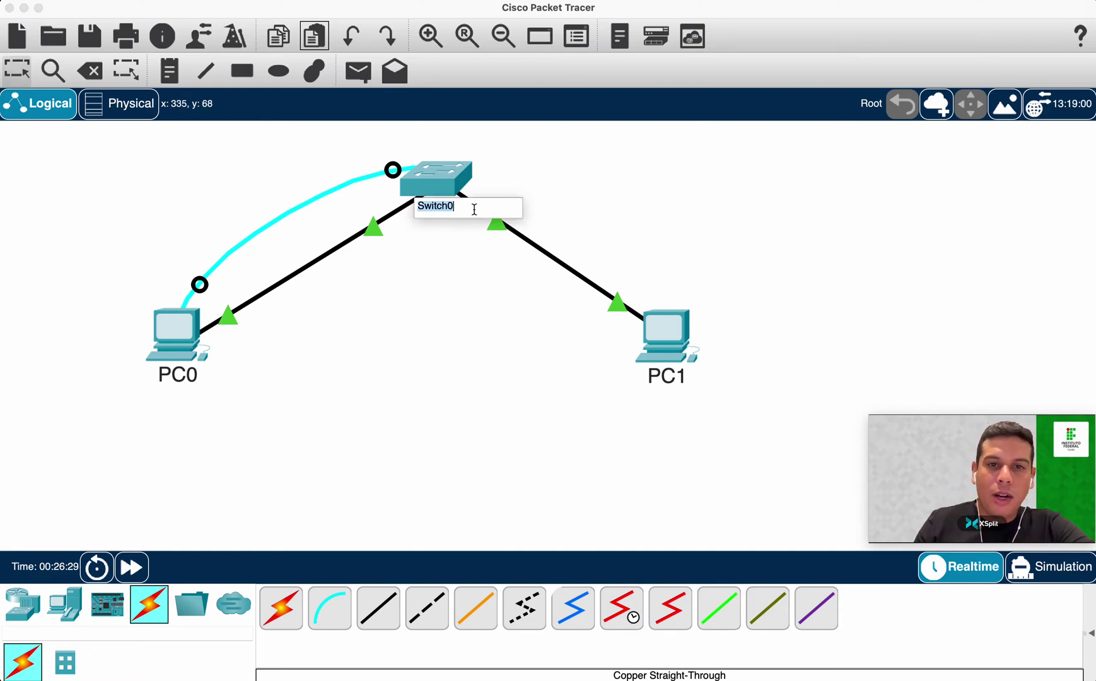
text(Sw)
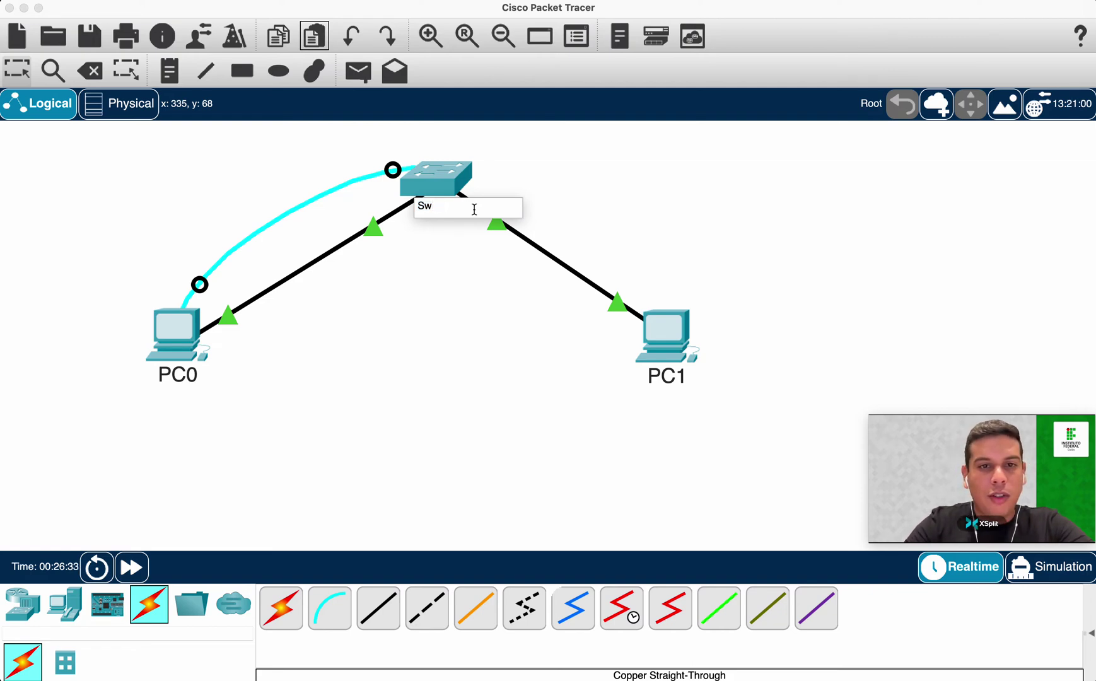
text(itch0)
key(Return)
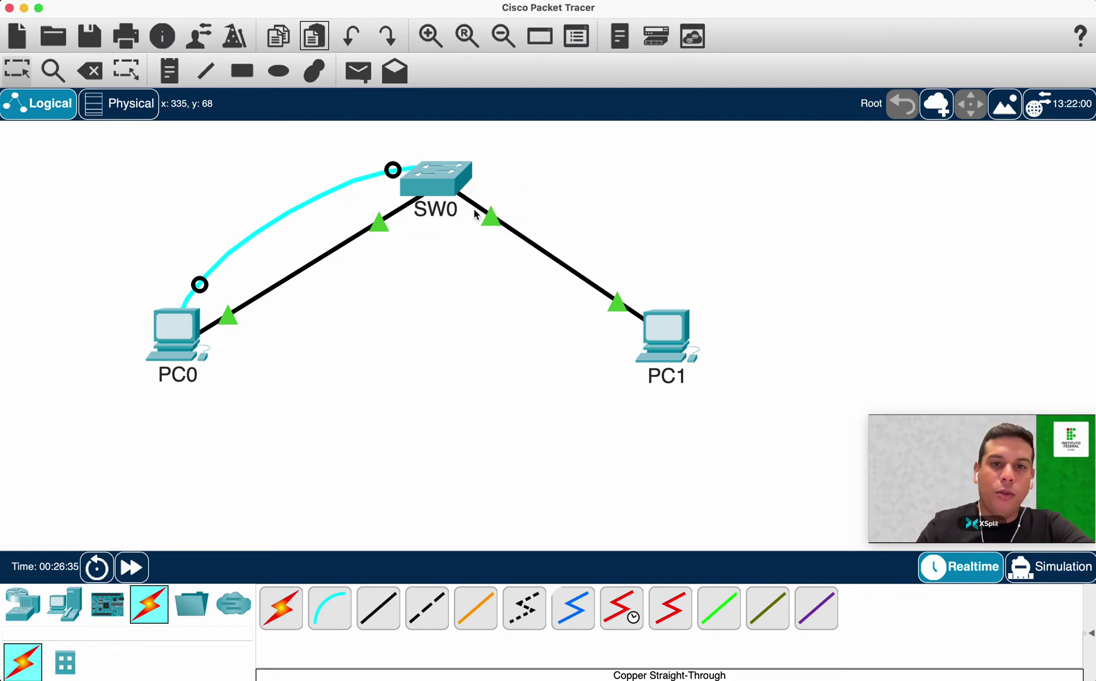
click(666, 375)
click(378, 409)
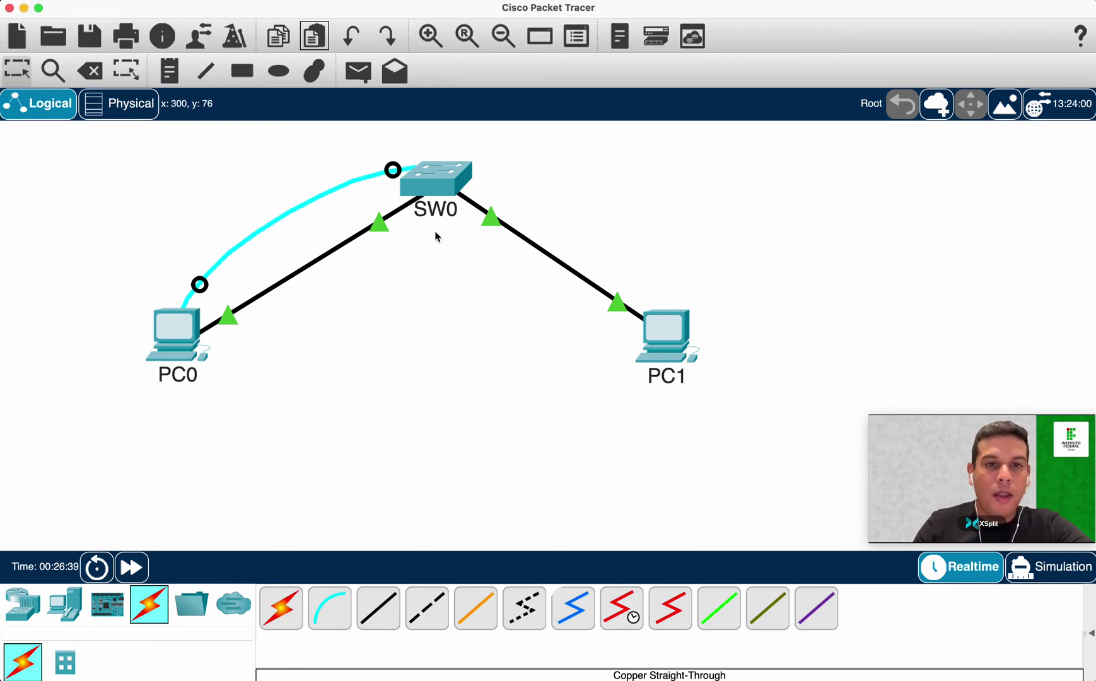
click(444, 186)
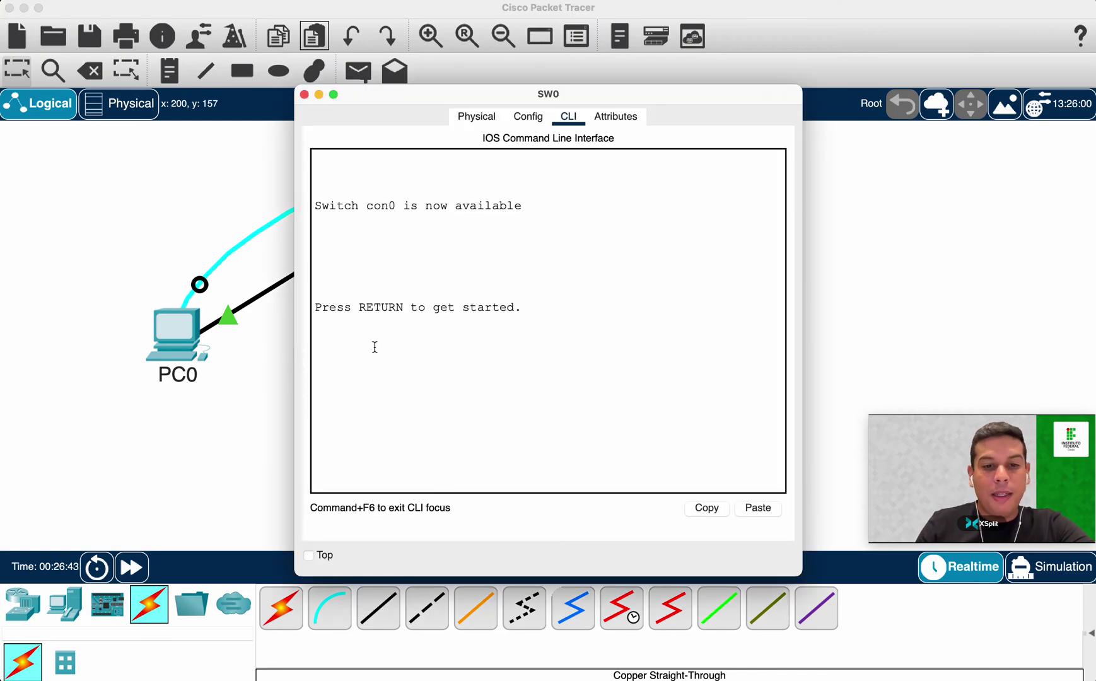
Start the console session, then run enable and configure terminal to reach global configuration.
key(Return)
double_click(344, 485)
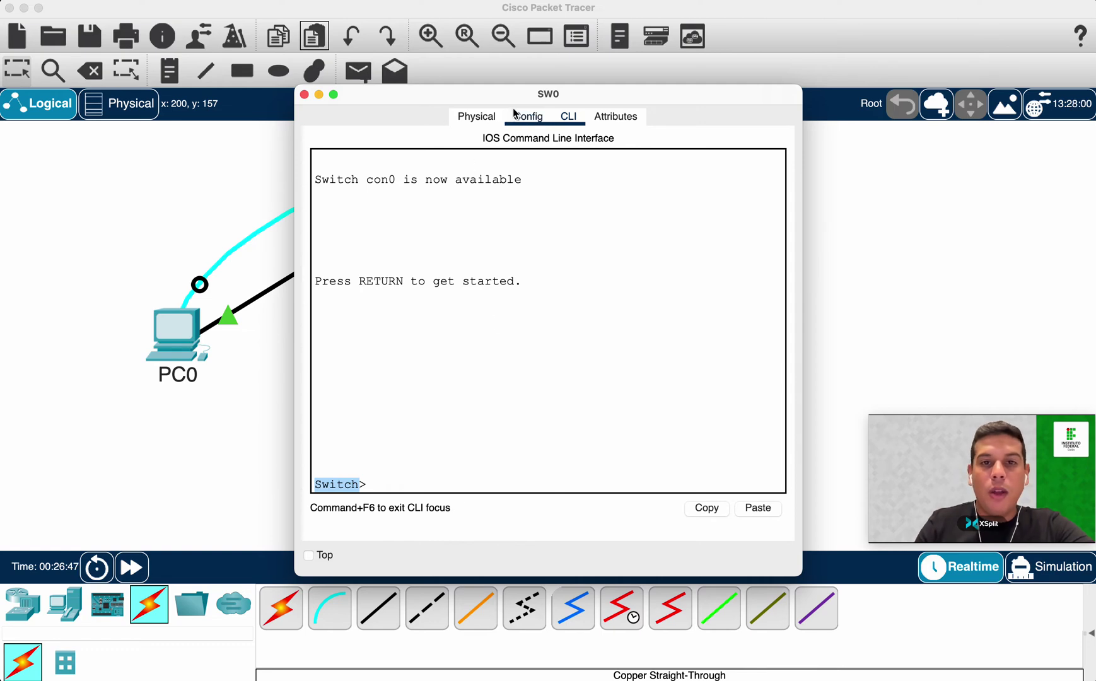
drag(518, 97, 520, 73)
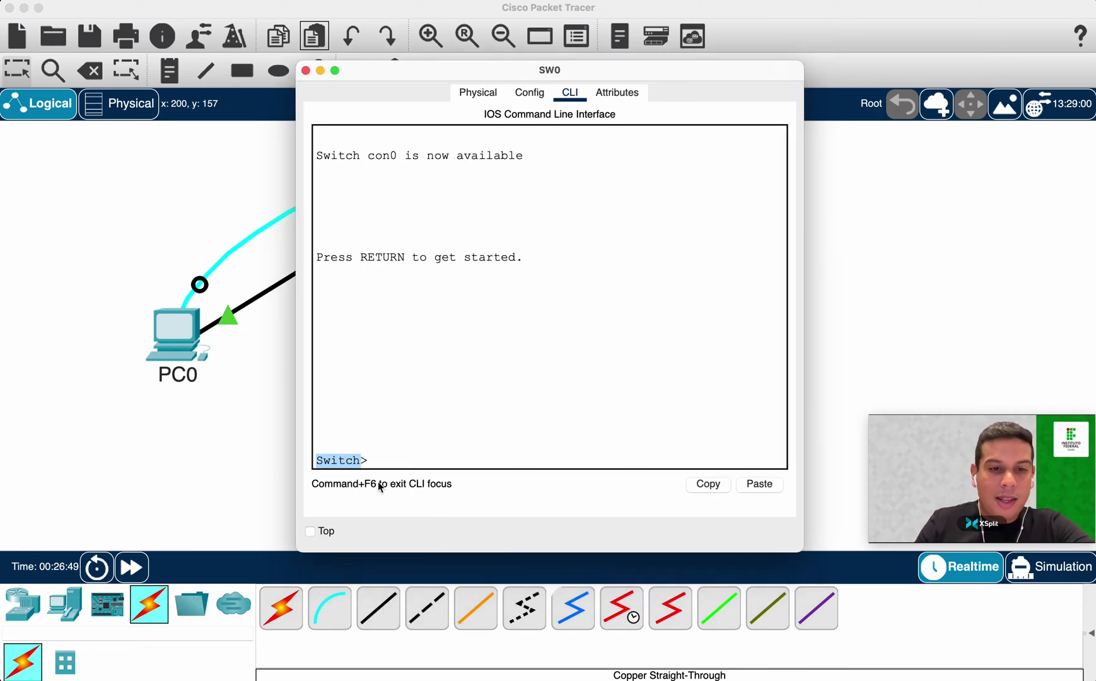
click(382, 461)
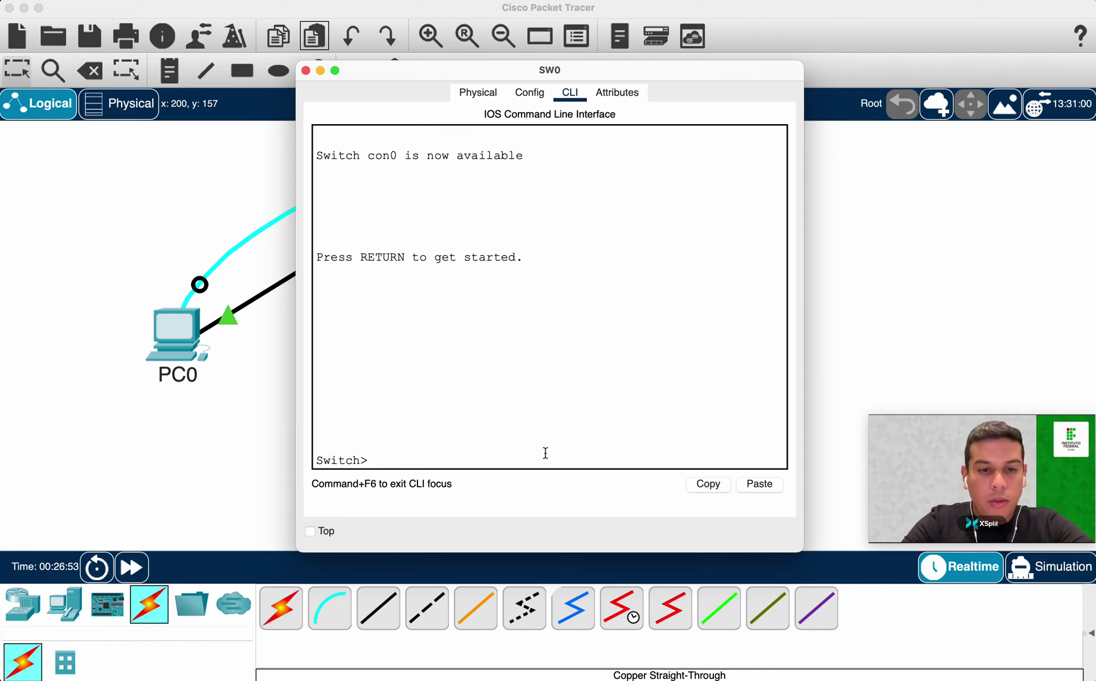
text(ena)
key(Tab)
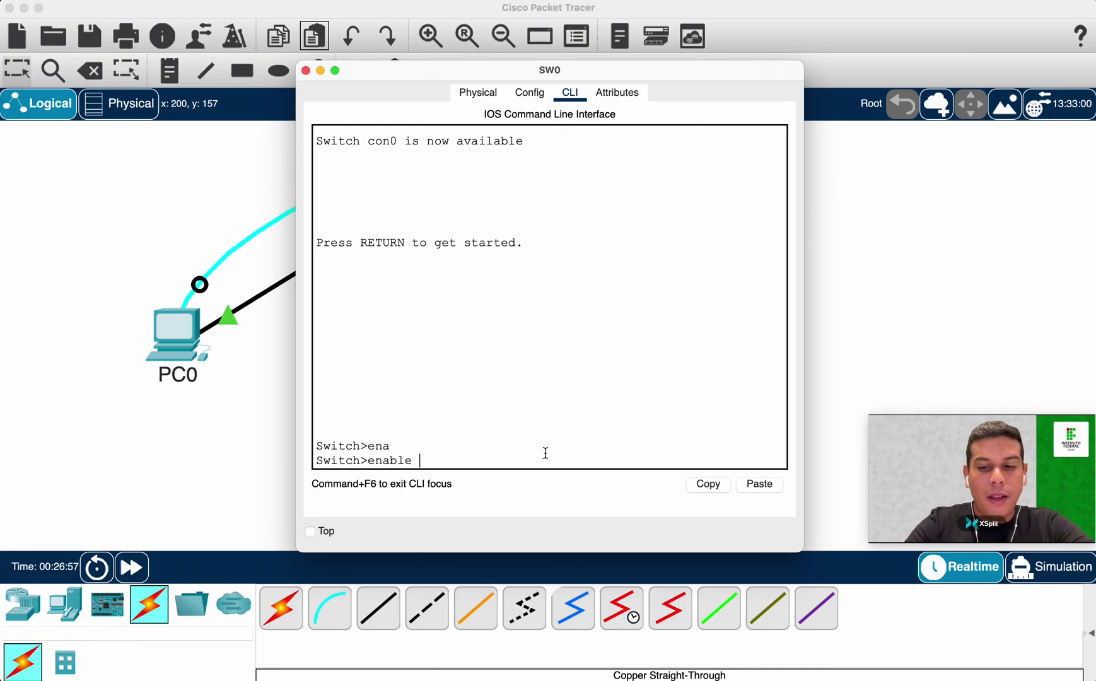
key(Return)
text(config)
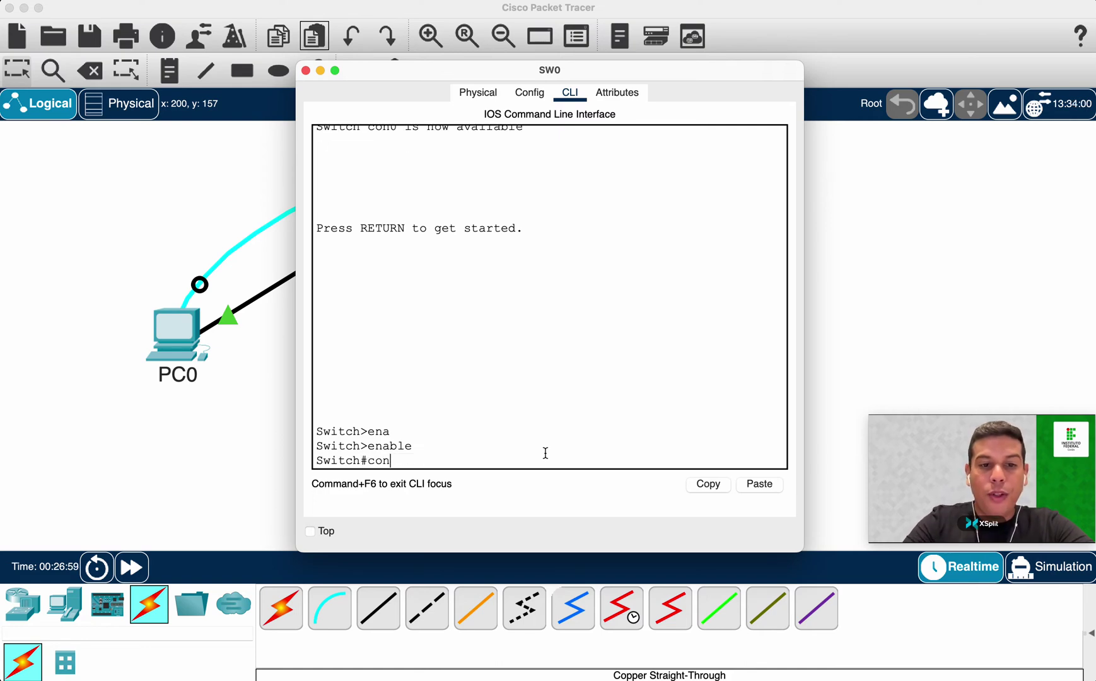
key(Tab)
text(te)
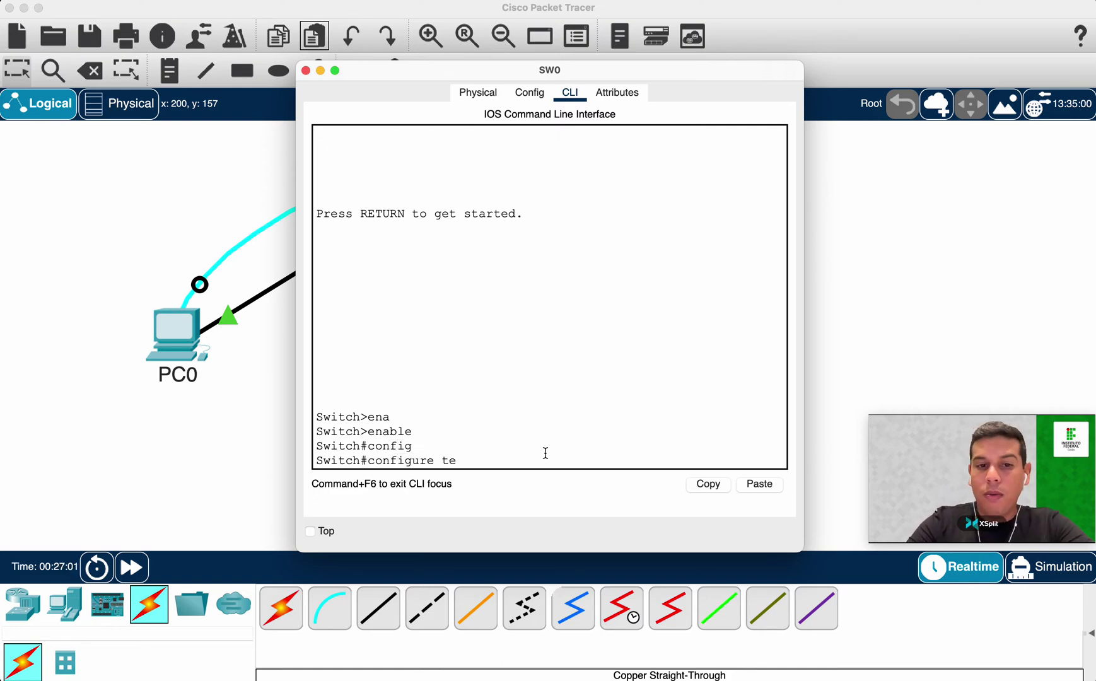
key(Tab)
key(Return)
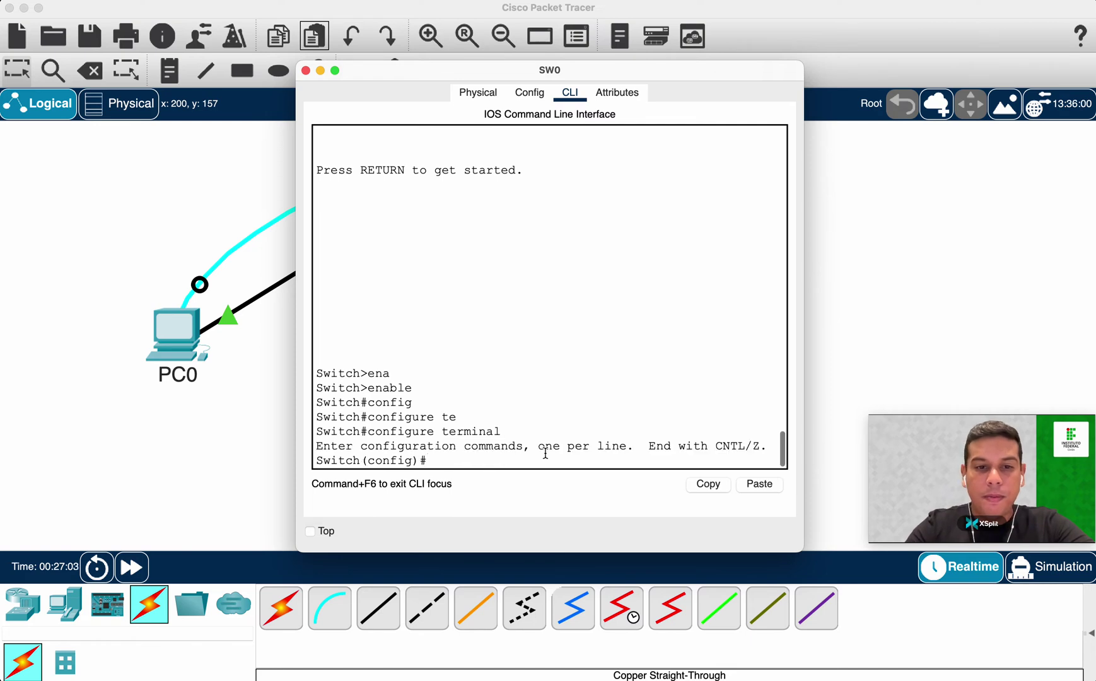
Set the IOS hostname to SW0 and point out the new prompt.
text(hos)
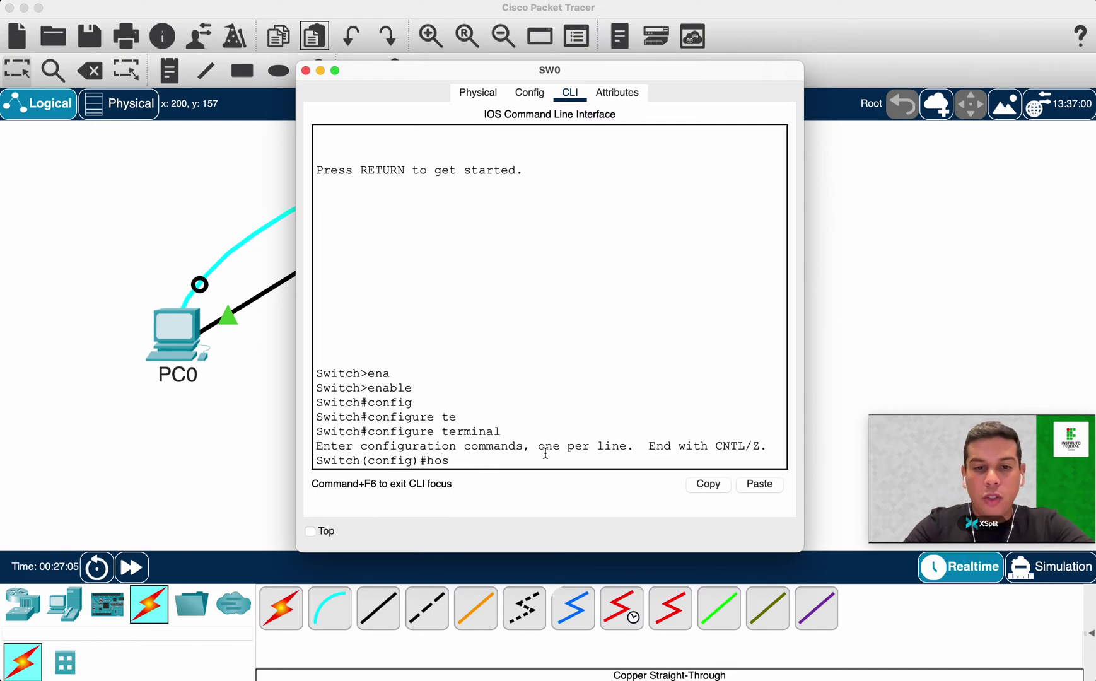
text(tan)
key(Tab)
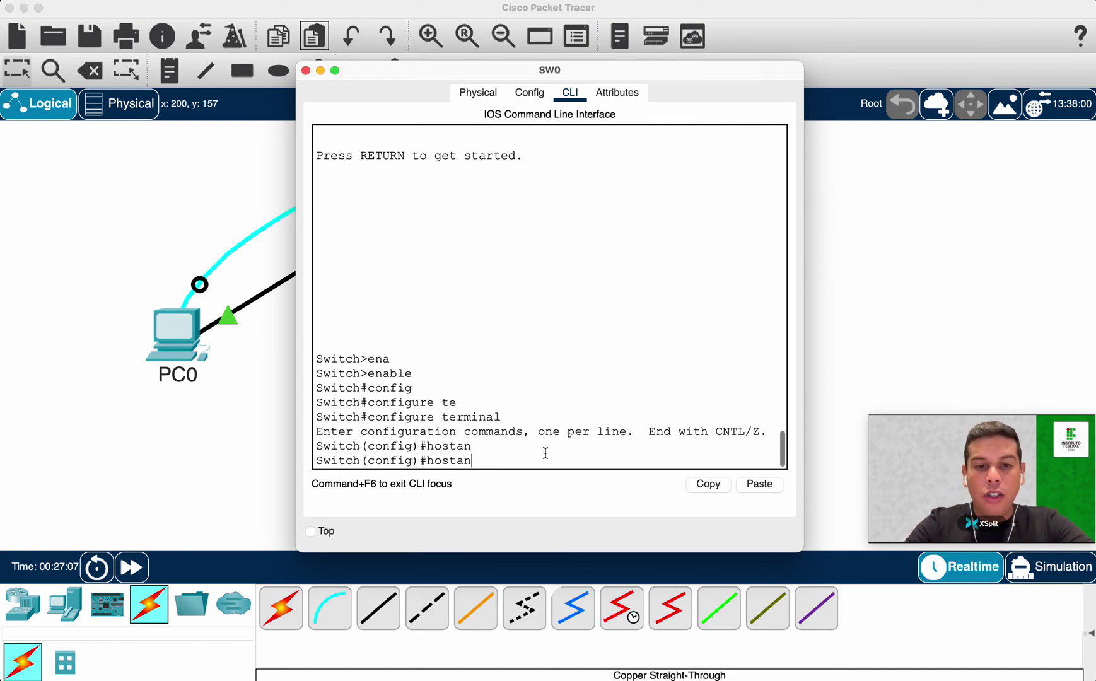
key(Tab)
key(BackSpace)
text(n)
key(Tab)
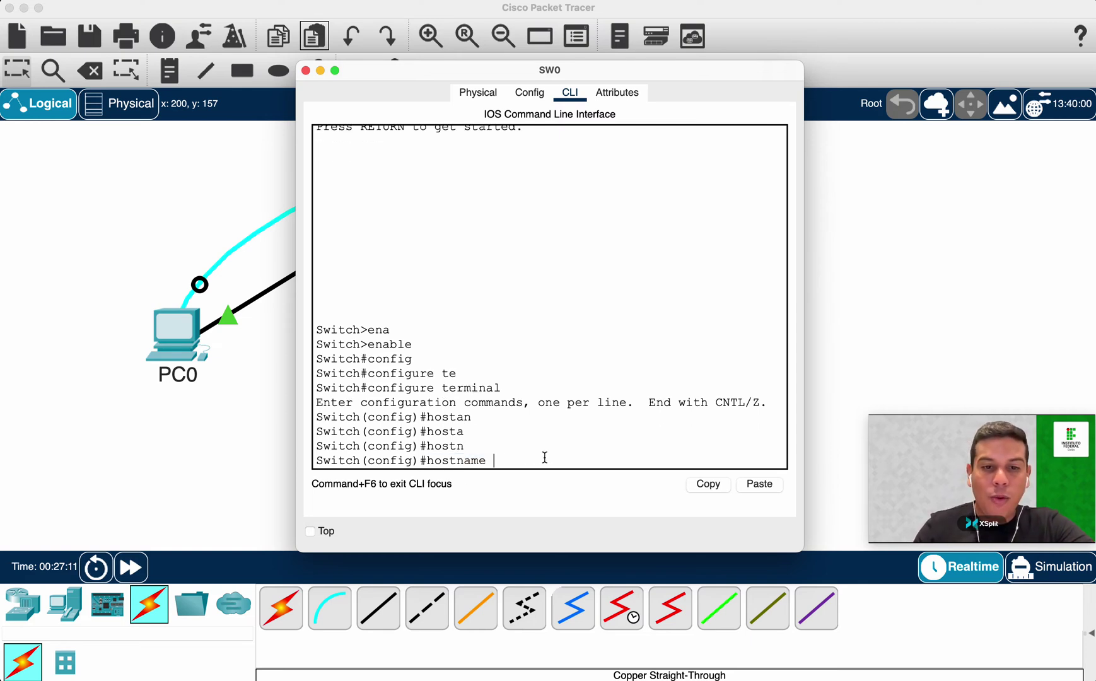
text(SW0)
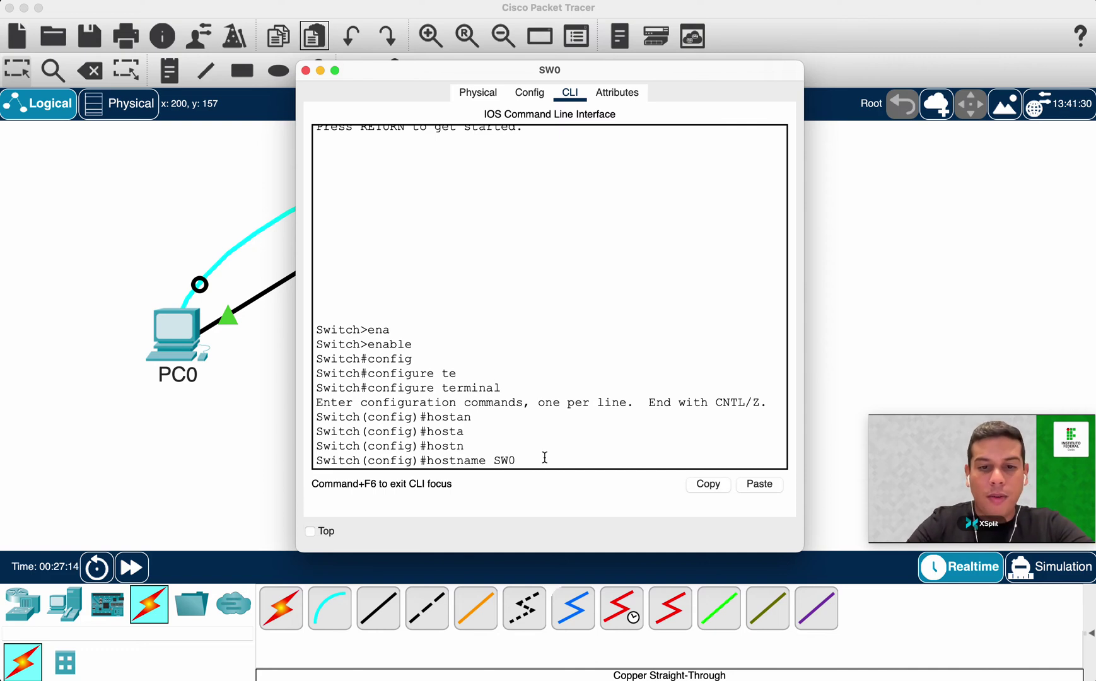
key(Return)
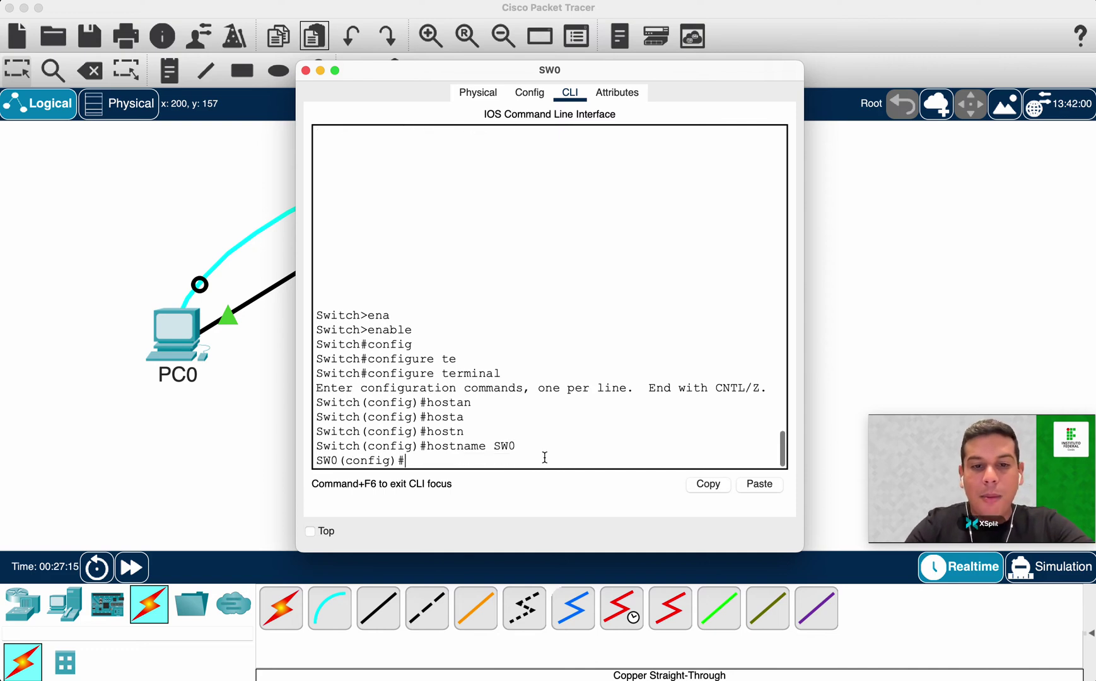
double_click(326, 460)
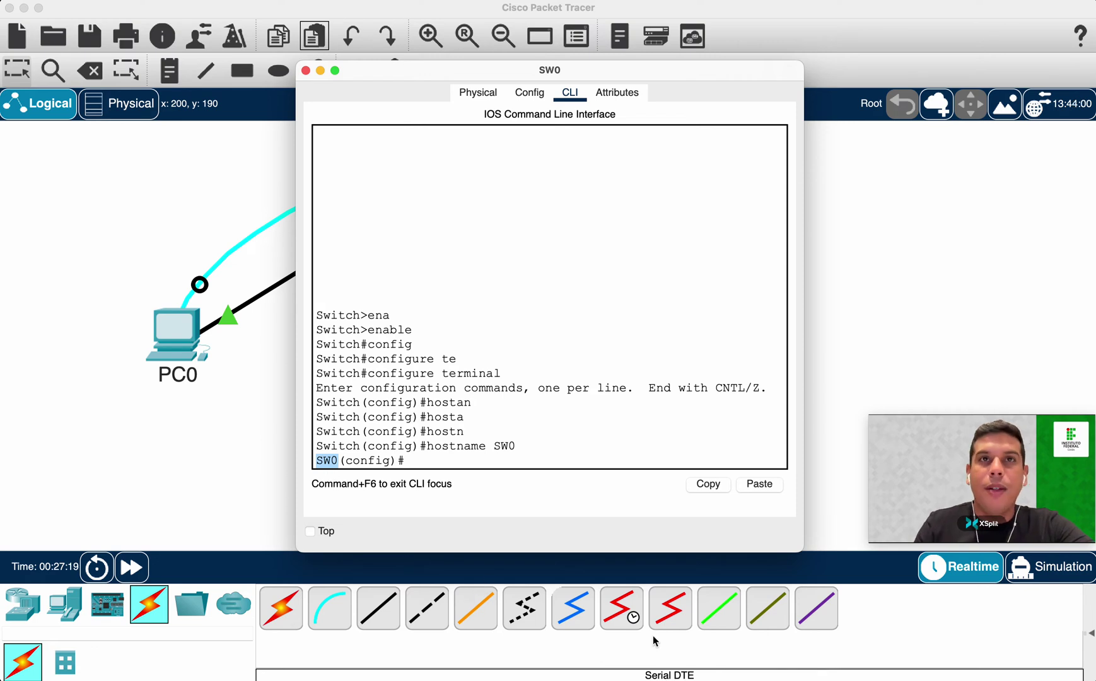
click(421, 462)
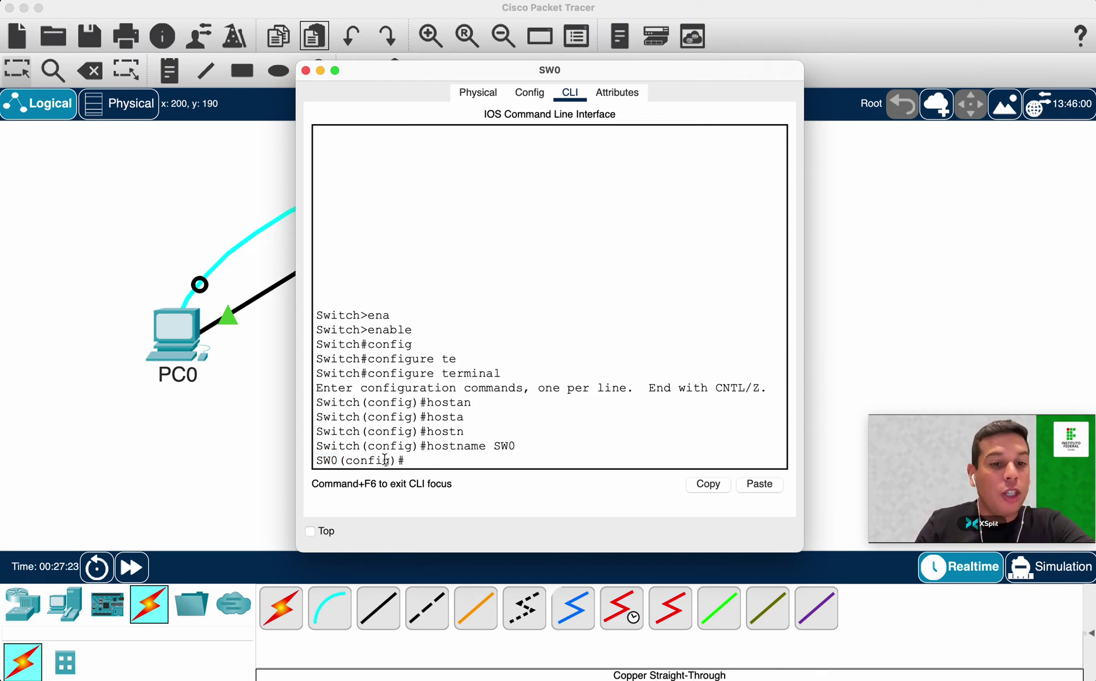
Exit configuration mode, end the console session, and restart it at the SW0> prompt.
text(exit)
key(Return)
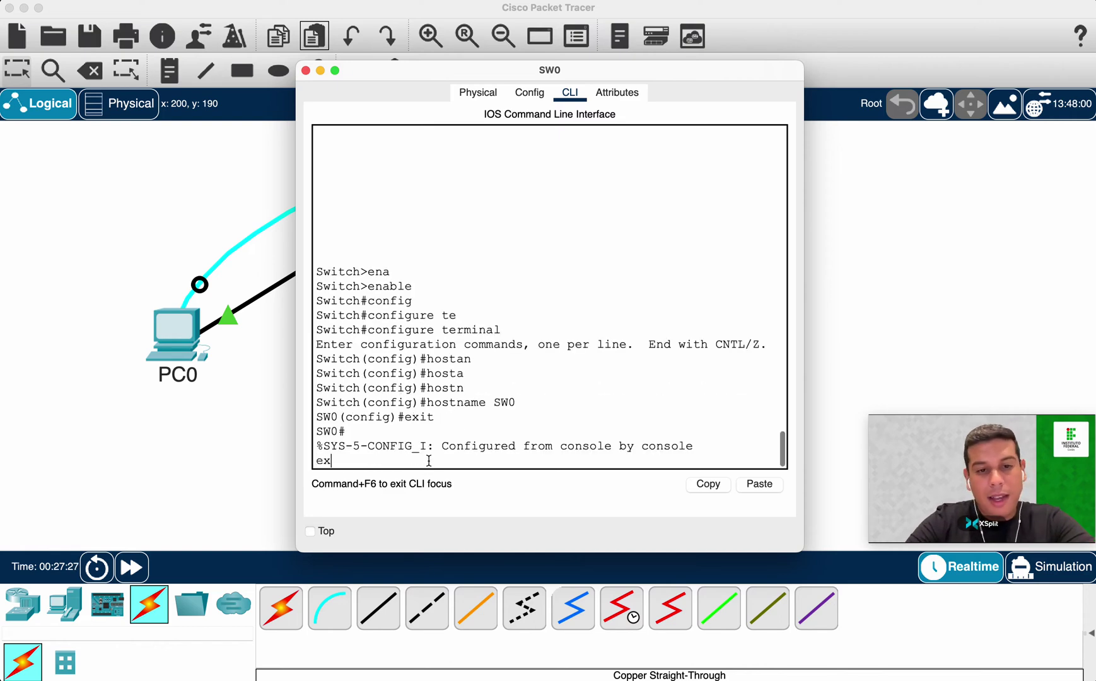
key(Return)
text(ex)
key(Return)
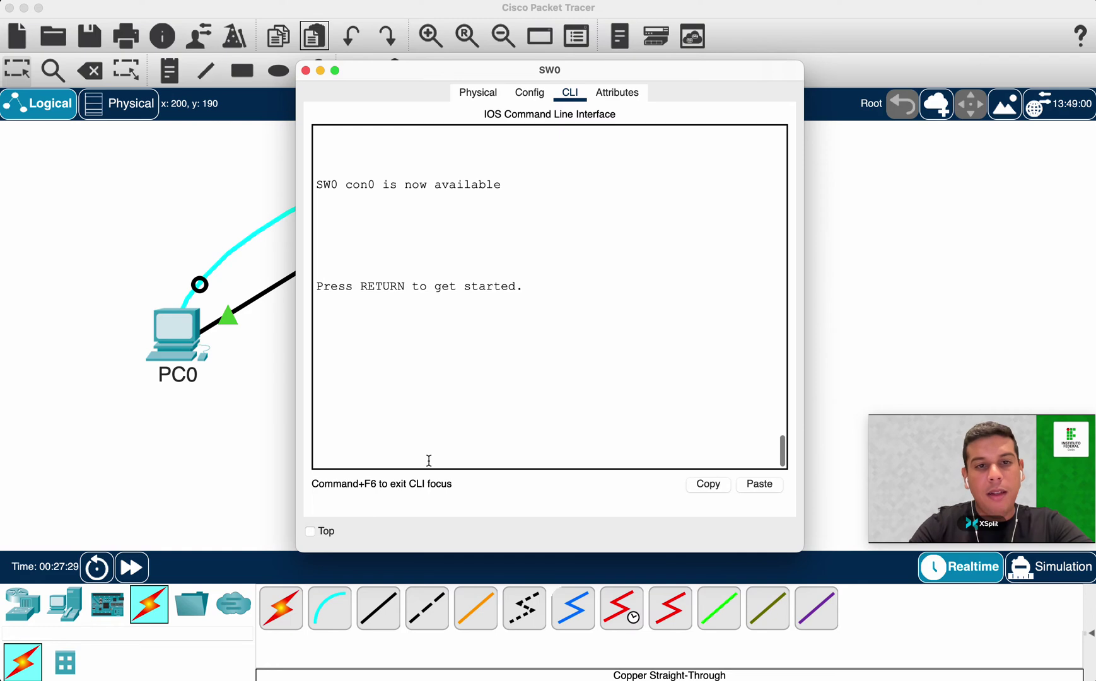
key(Return)
Open a new Safari window, return to Packet Tracer, and add fresh SW0> prompts.
double_click(335, 462)
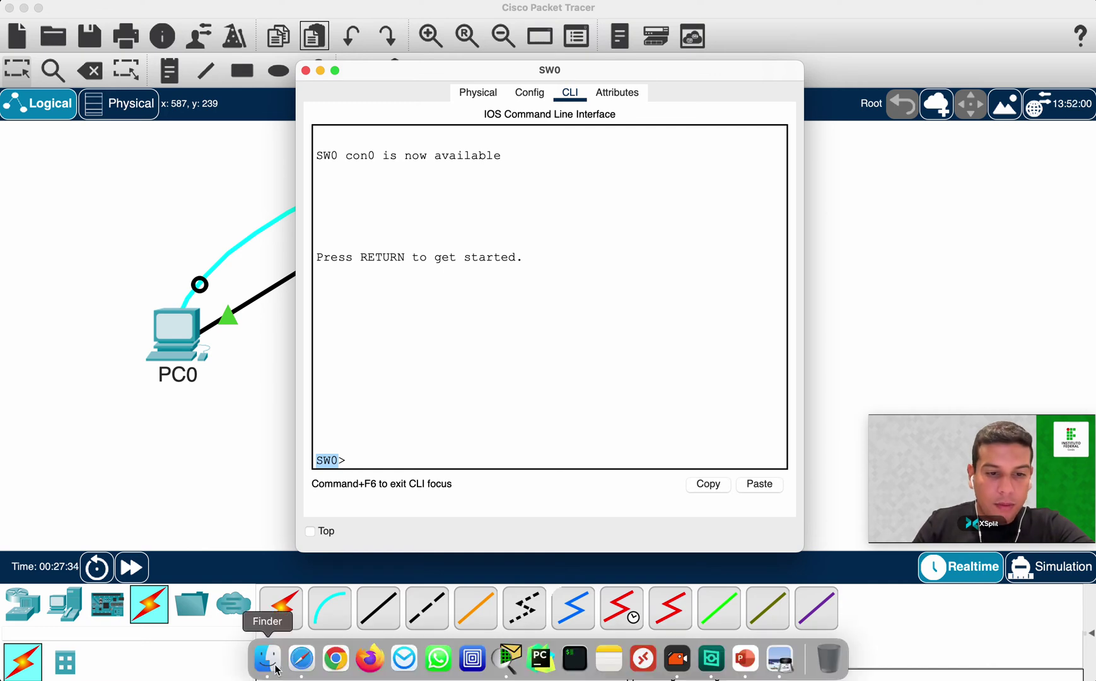
right_click(302, 658)
click(334, 515)
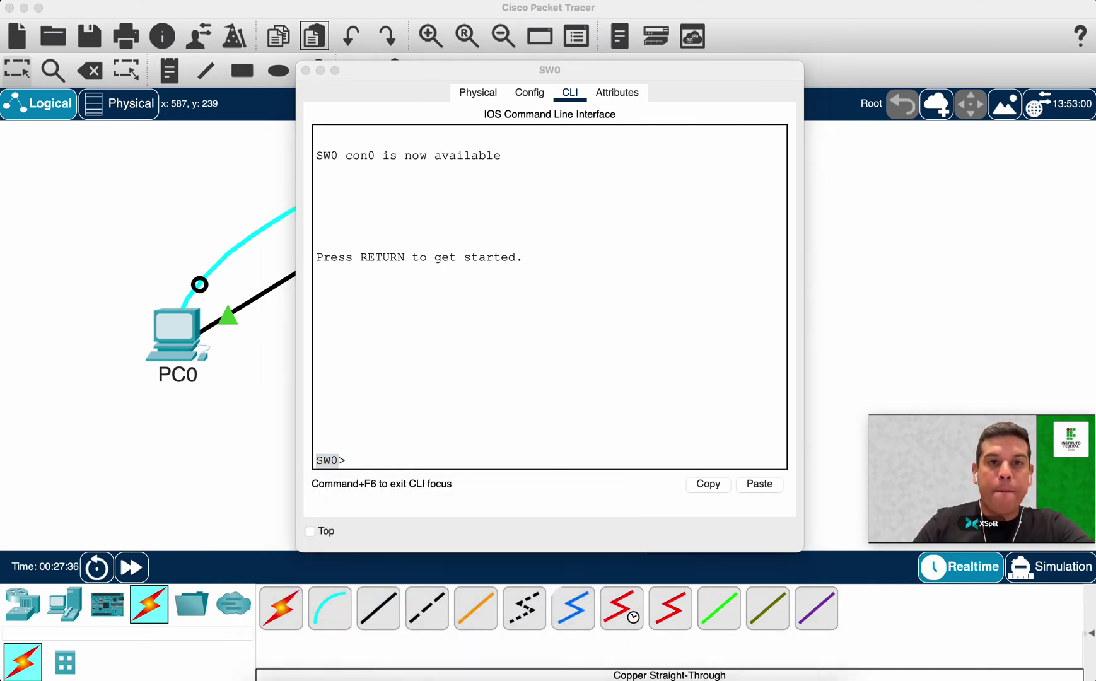
key(ctrl+Left)
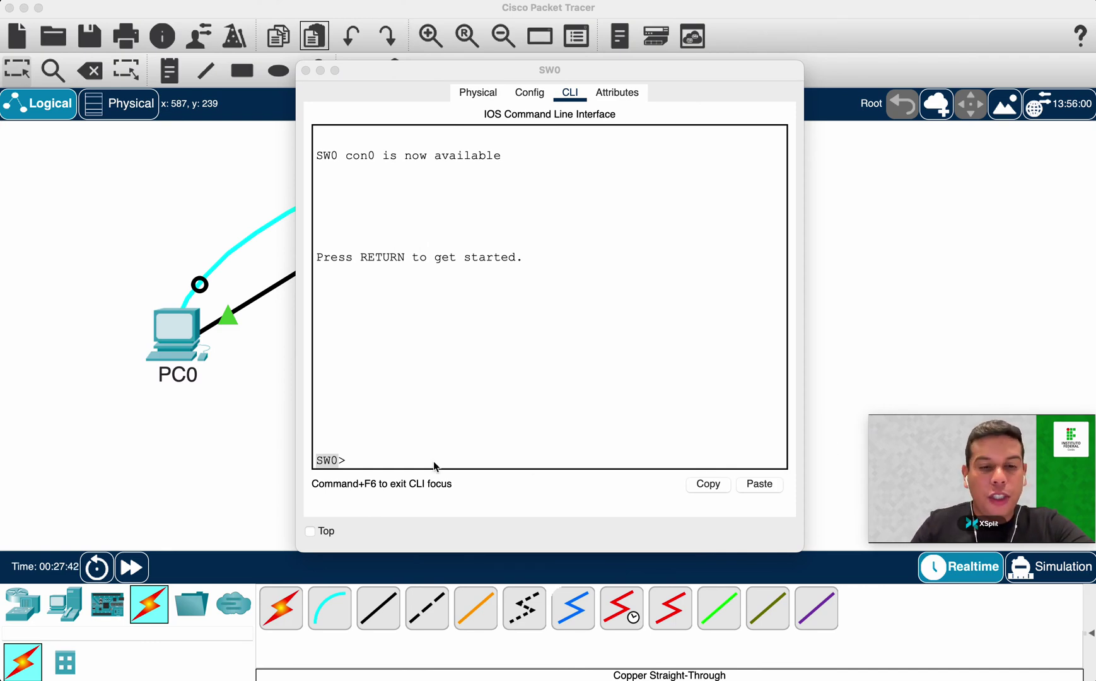
click(402, 438)
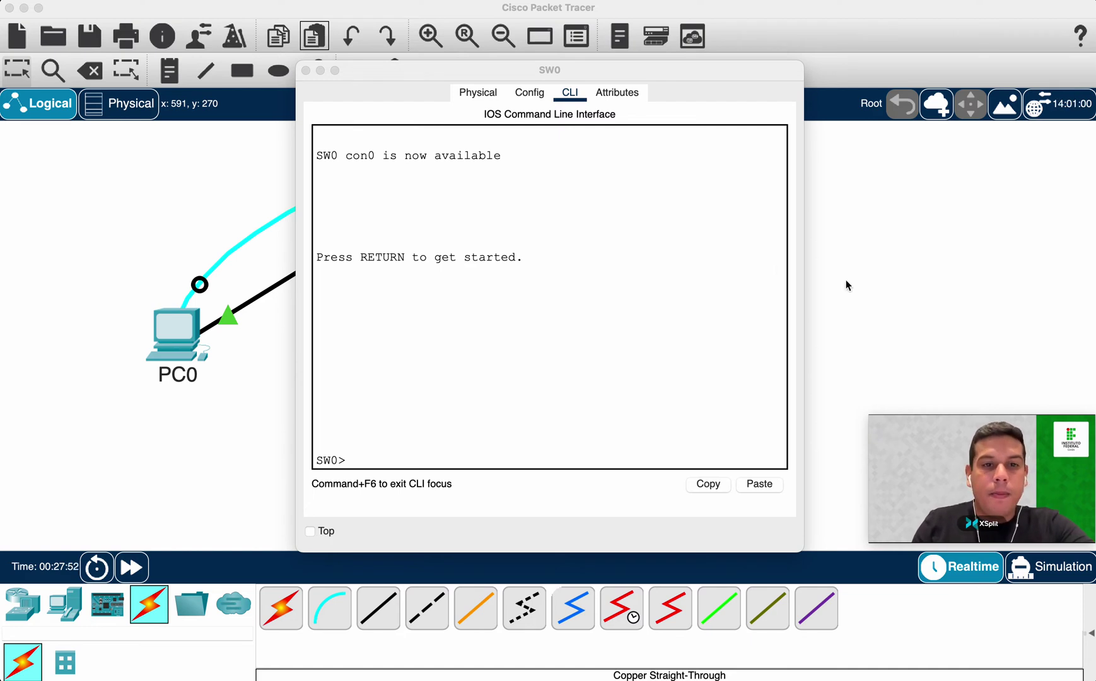
click(621, 247)
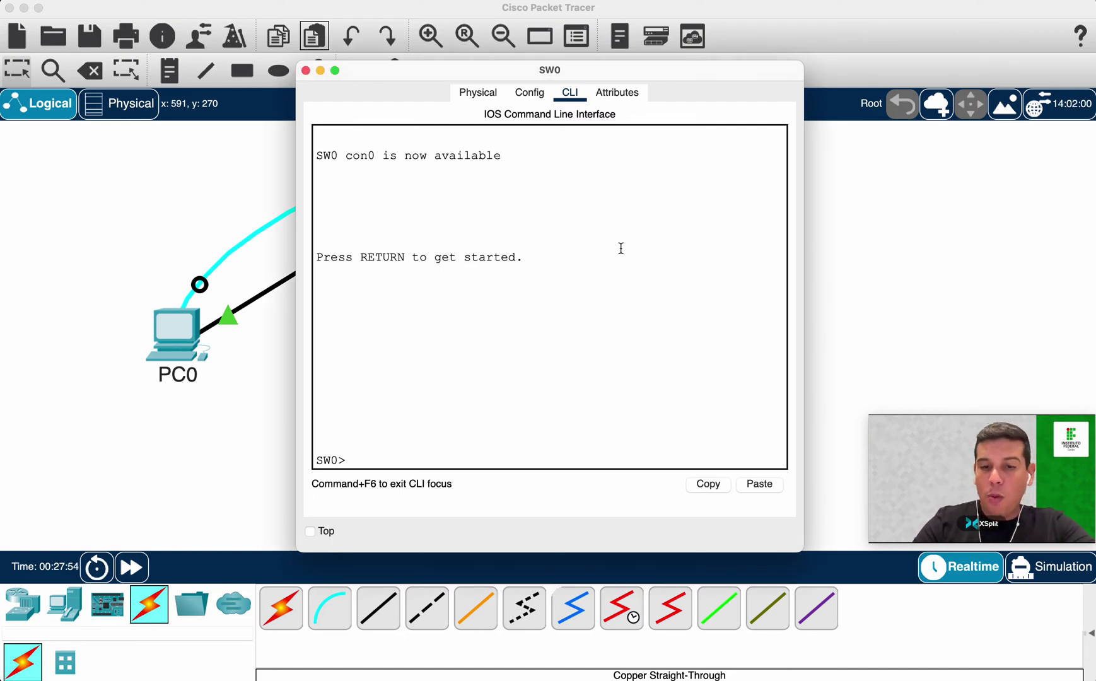
key(Return)
key(Return)
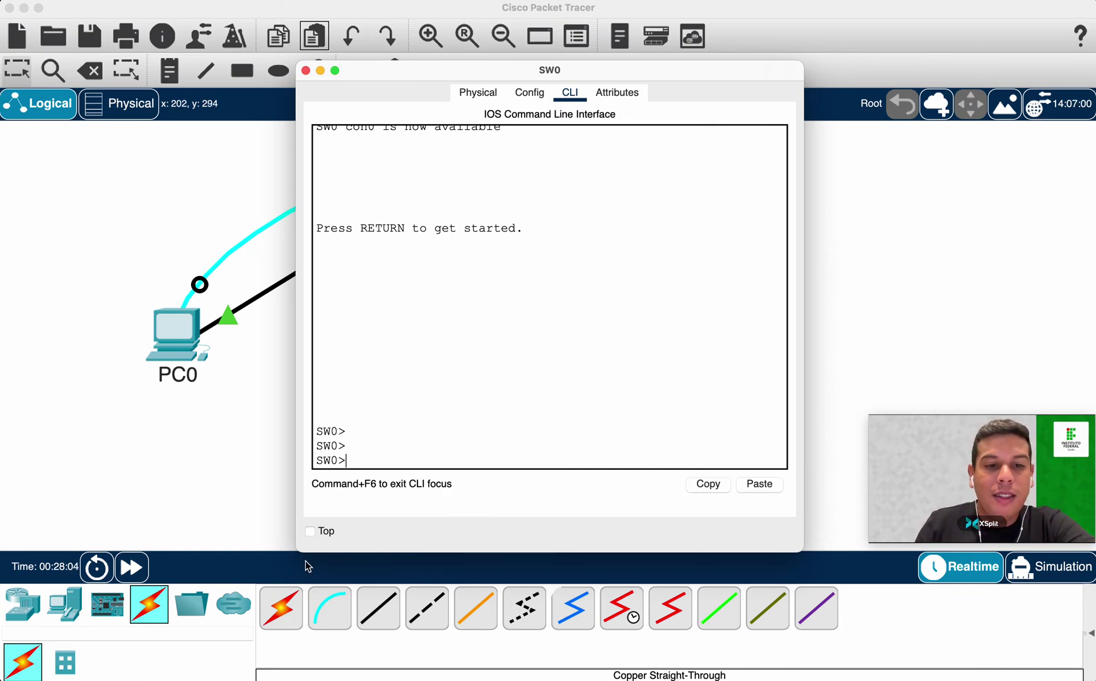
drag(297, 548, 232, 492)
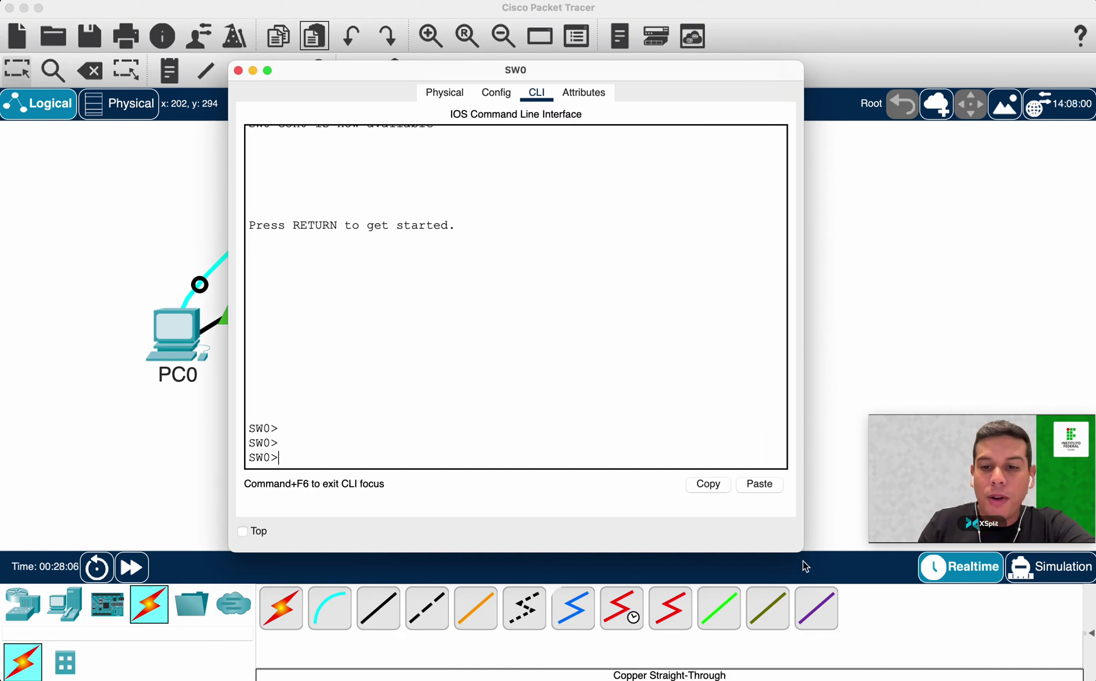
Widen the SW0 window further, nudge it up-left, and point out the SW0 prompt.
drag(804, 550, 850, 544)
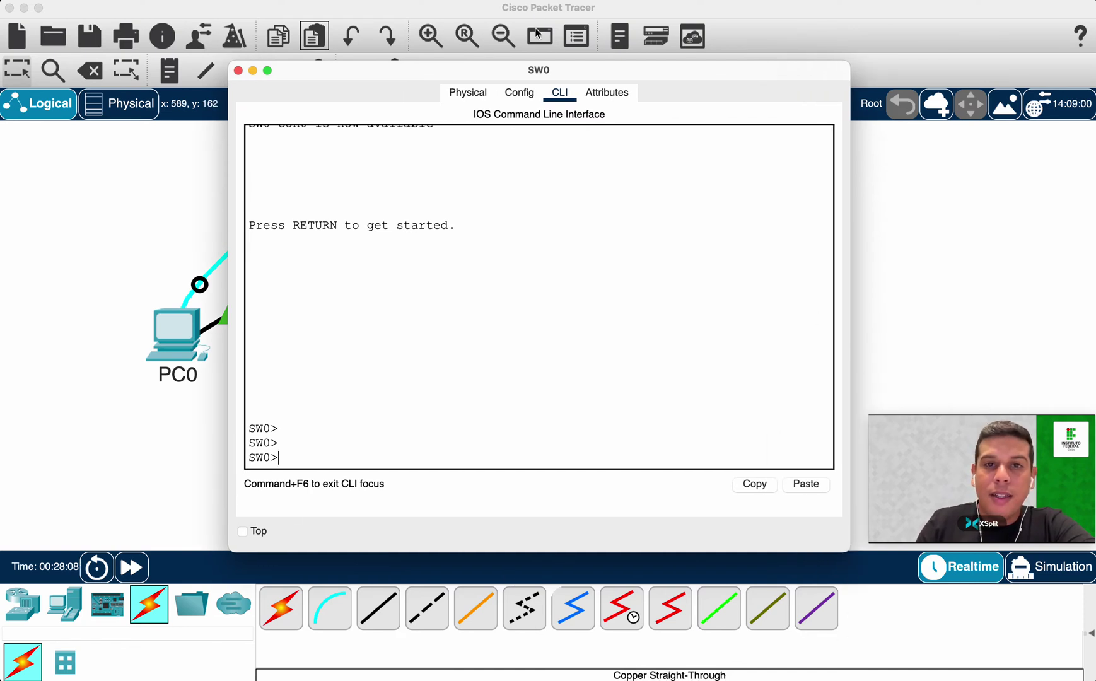
drag(560, 75, 556, 68)
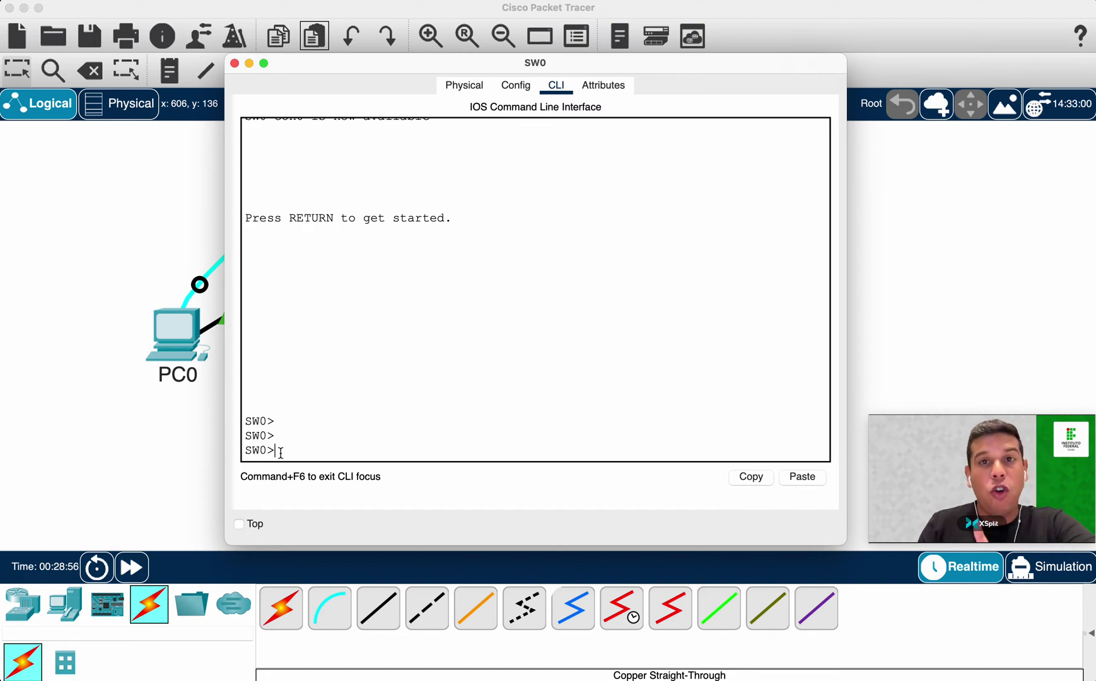
double_click(252, 421)
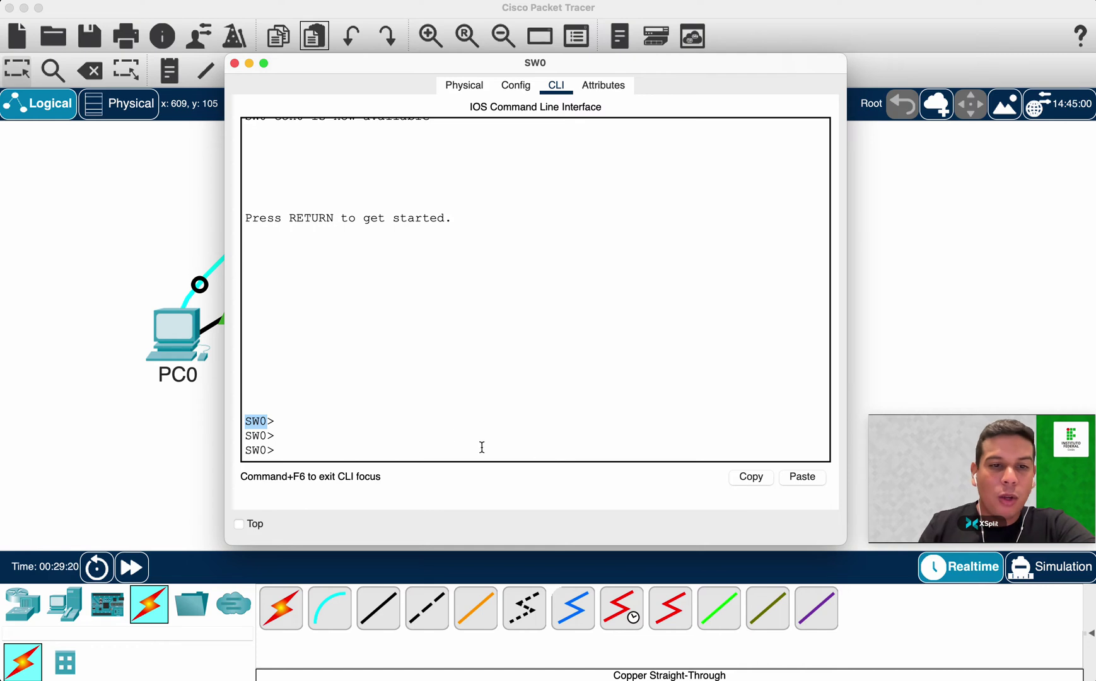
Enter privileged mode on SW0 with the 'en' command.
drag(453, 432, 452, 430)
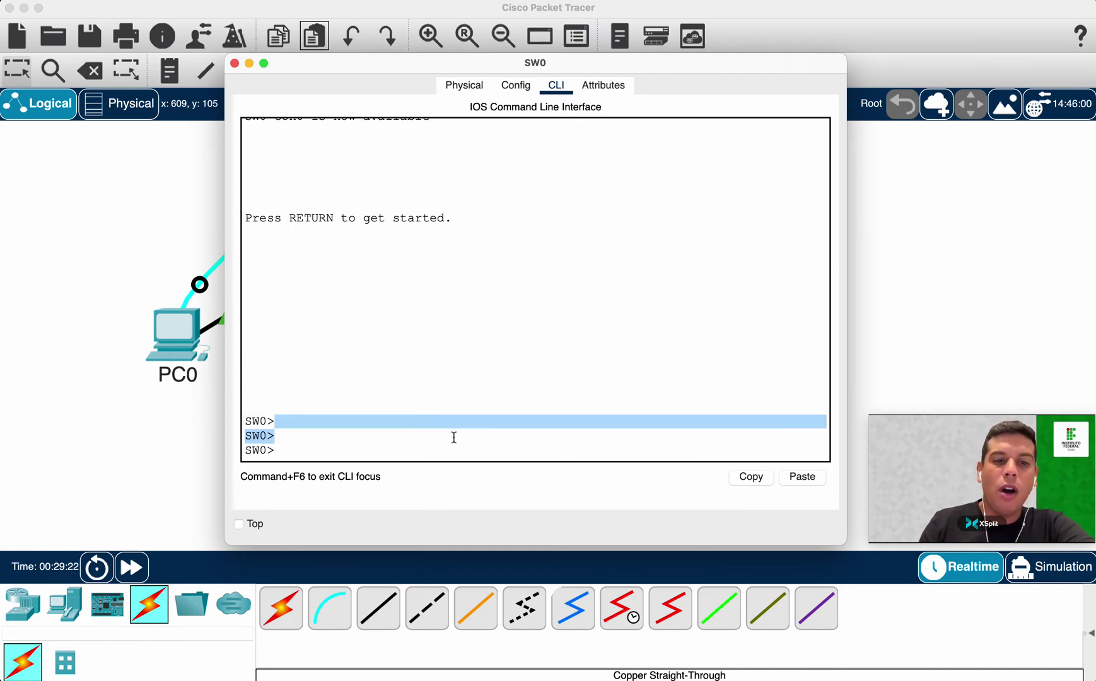
click(454, 440)
text(ena)
key(BackSpace)
key(BackSpace)
key(BackSpace)
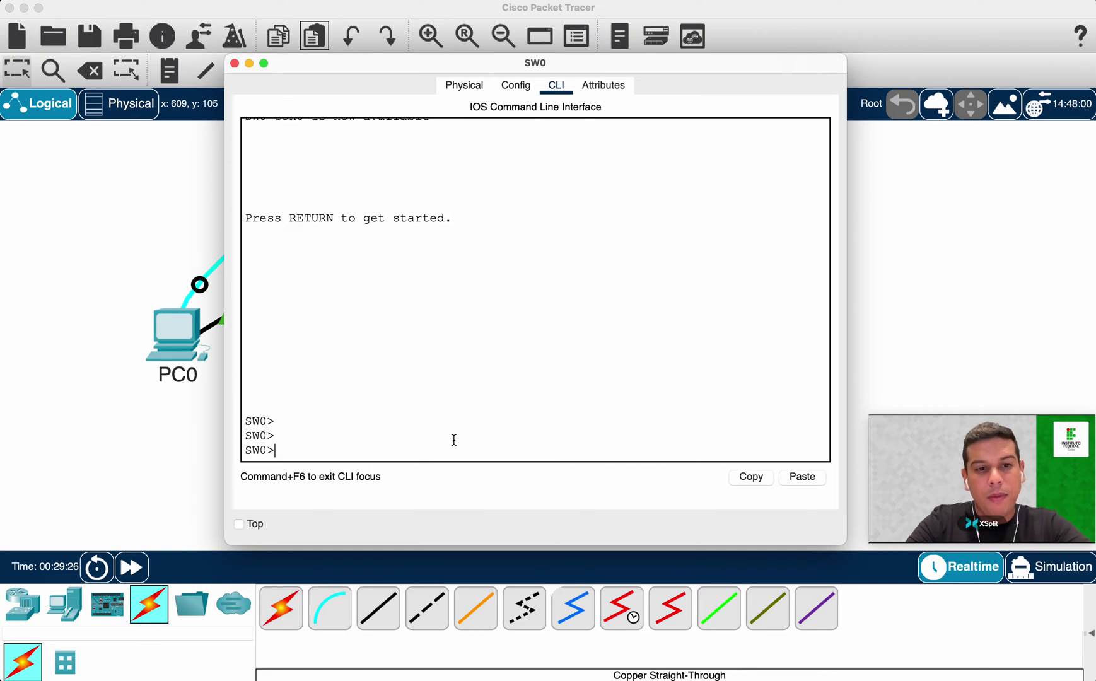
text(en)
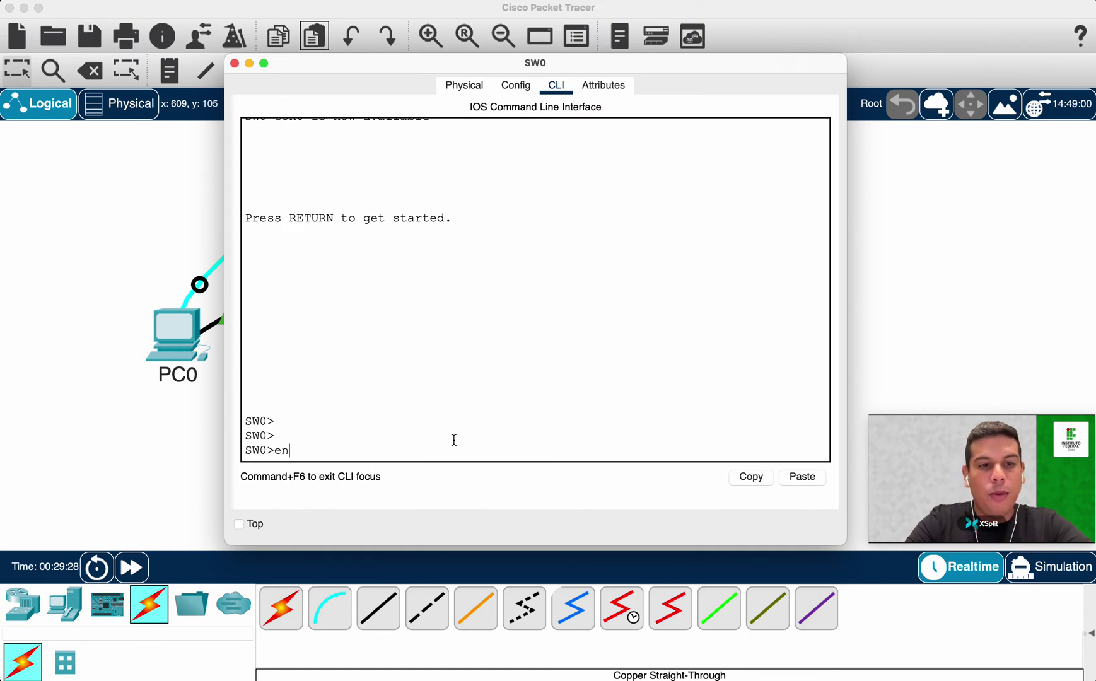
text(ab)
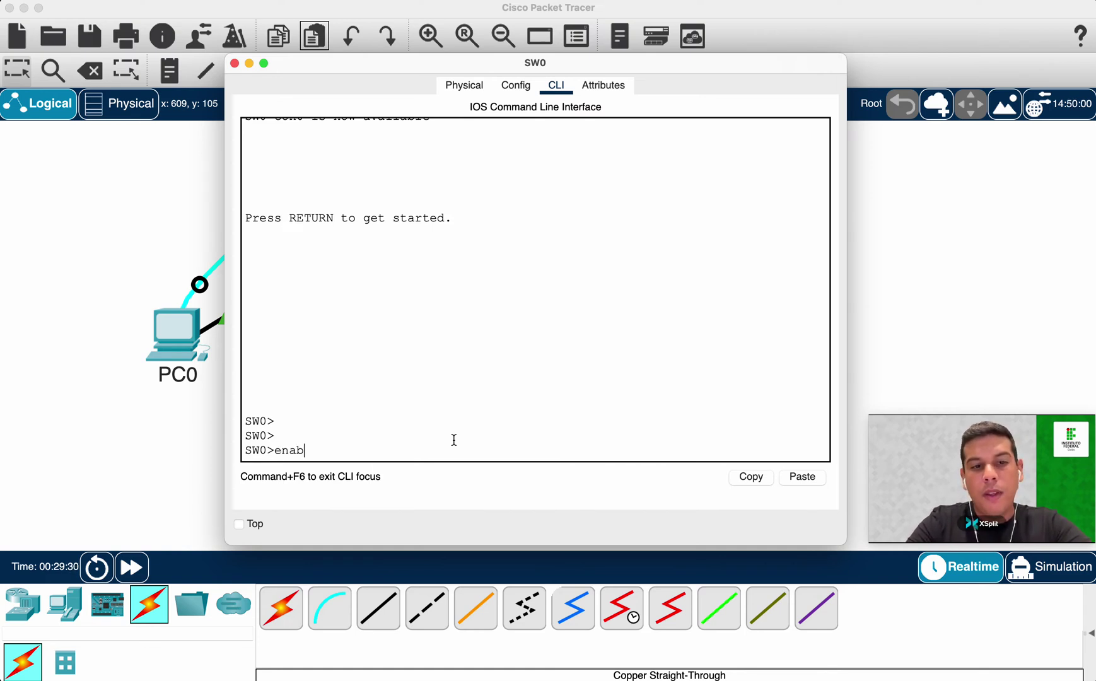
key(BackSpace)
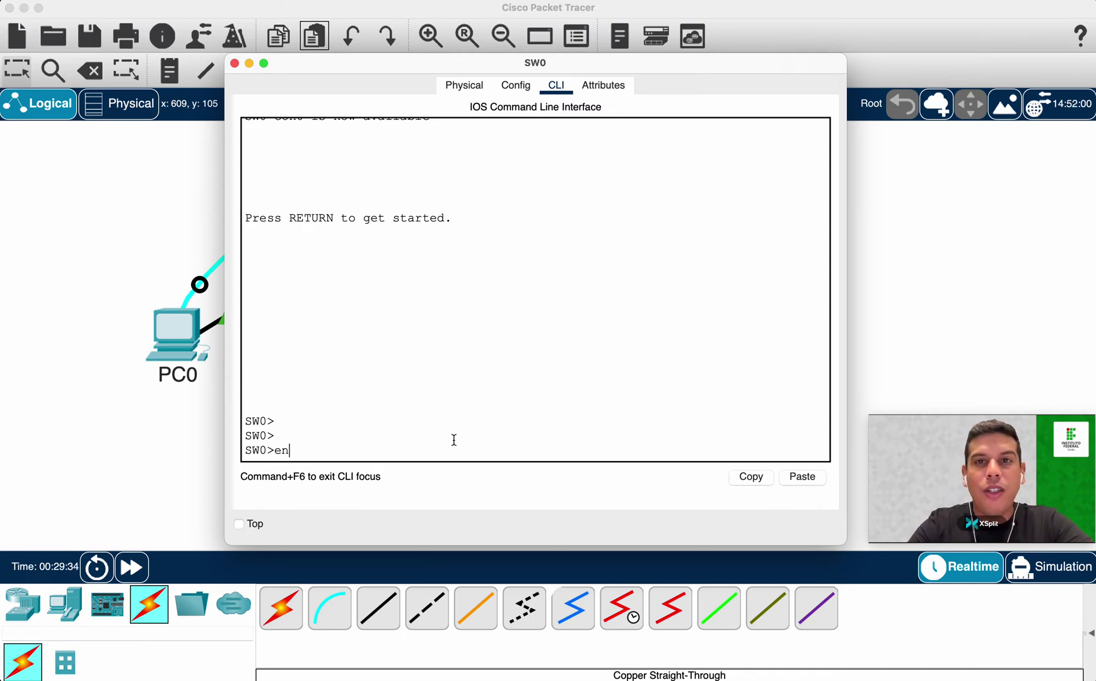
key(Return)
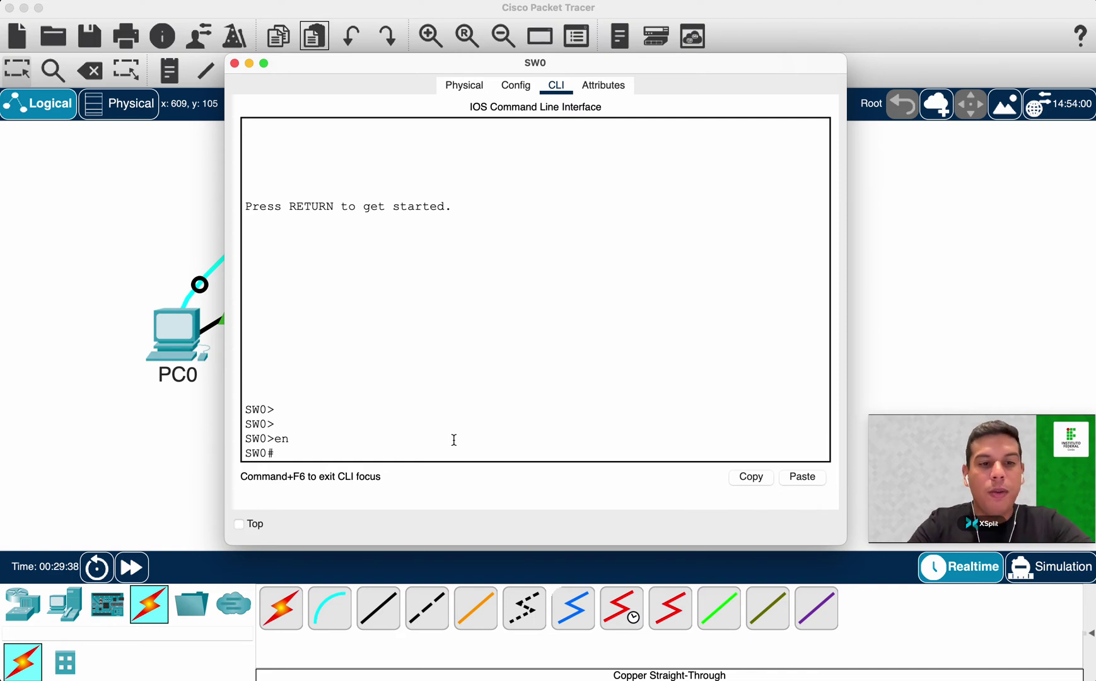
Reload SW0, answering 'no' to saving the modified configuration and confirming the restart.
text(reload)
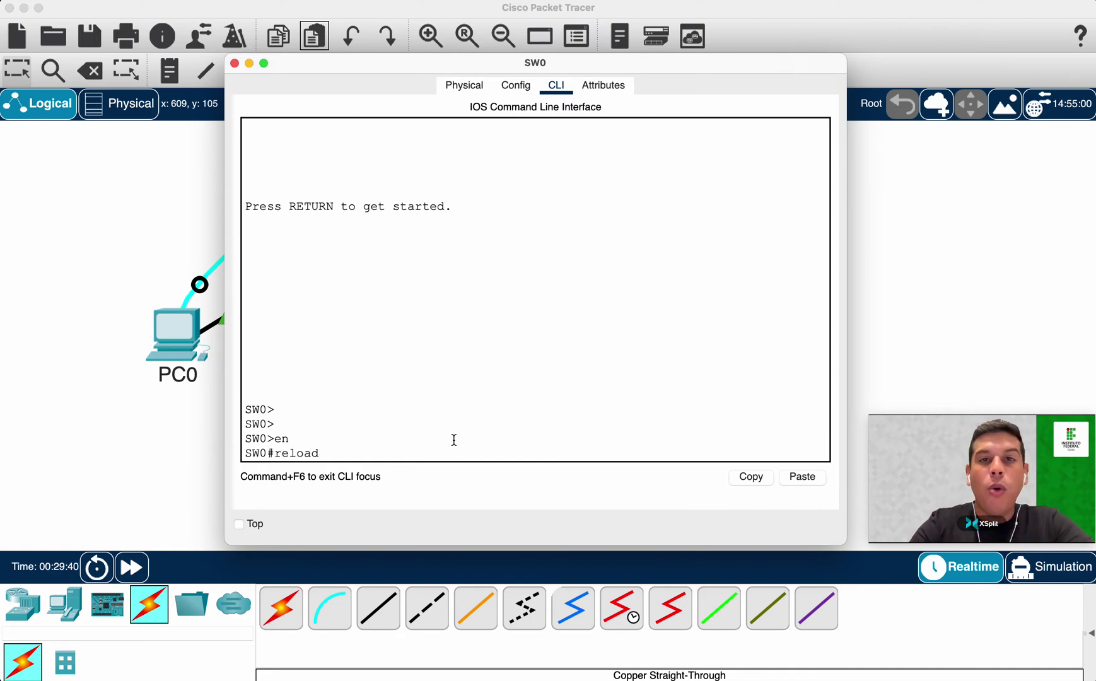
key(Return)
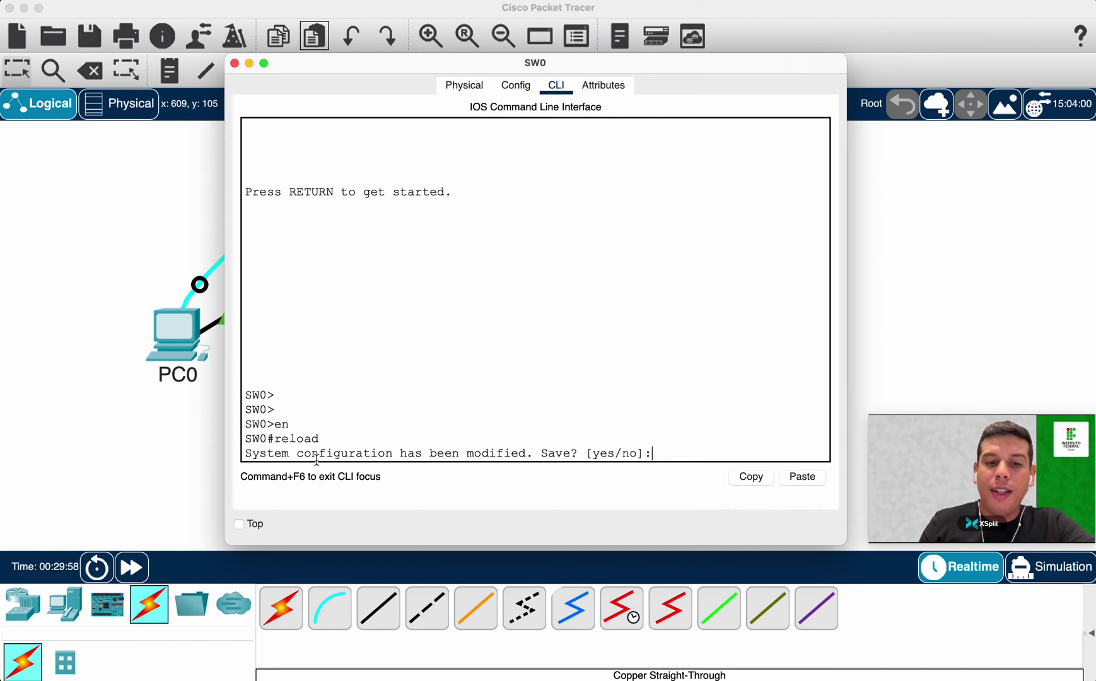
drag(250, 453, 577, 450)
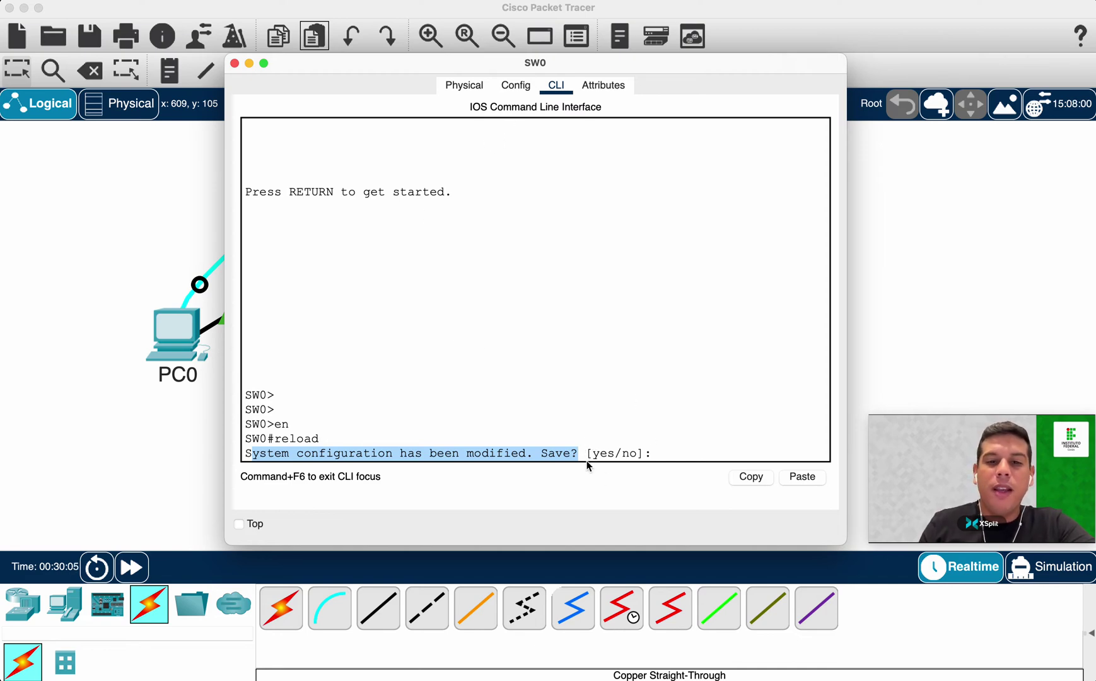
click(676, 451)
text(no)
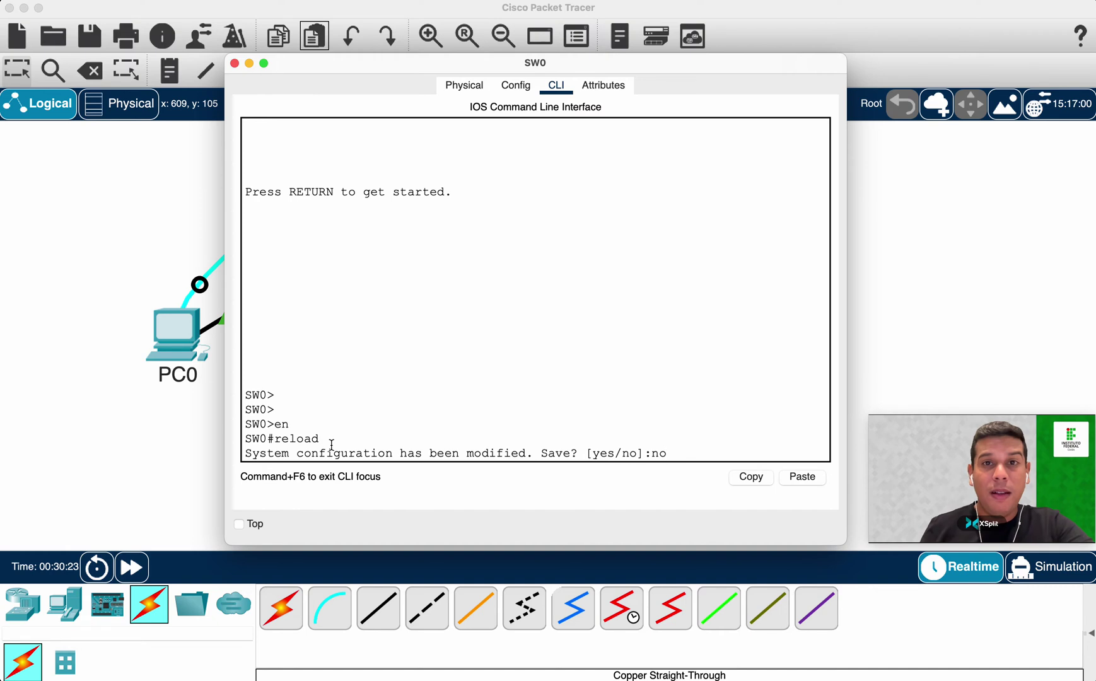
key(Return)
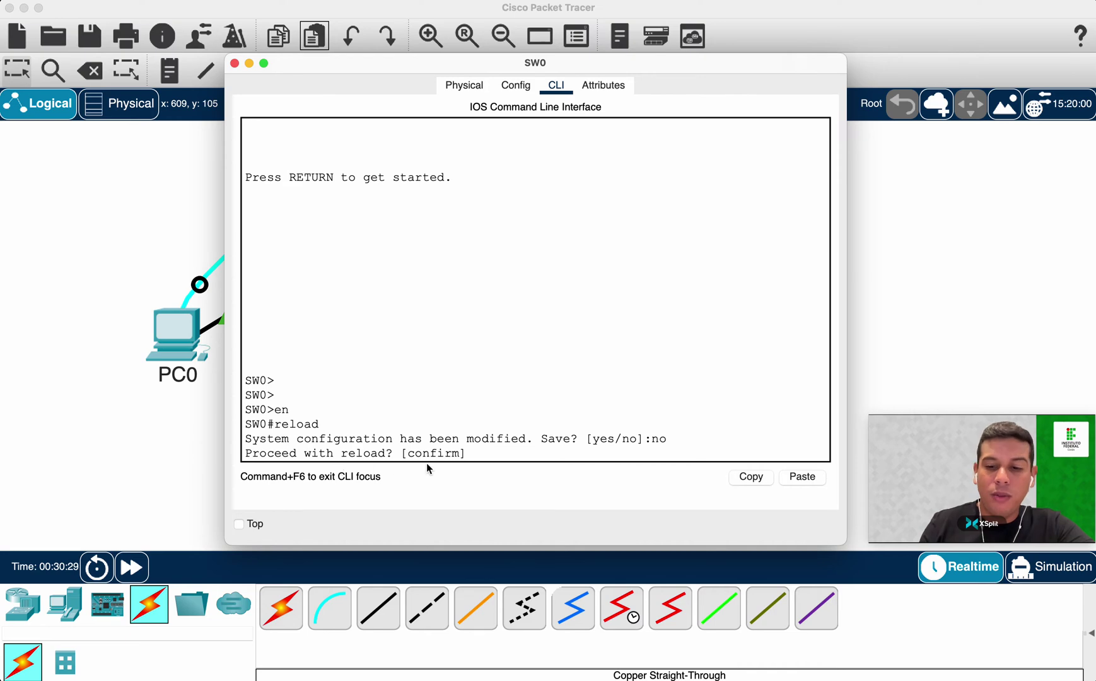
key(Return)
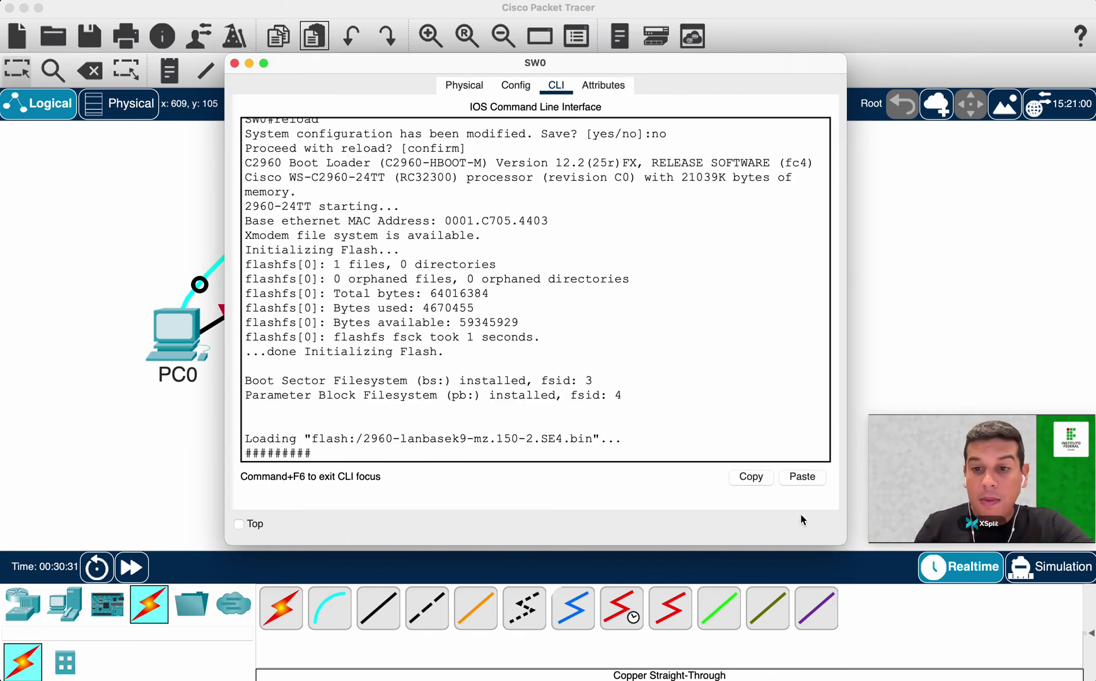
Widen and shift the console window, then reach the post-boot Switch> prompt.
drag(846, 538, 942, 538)
drag(624, 68, 568, 68)
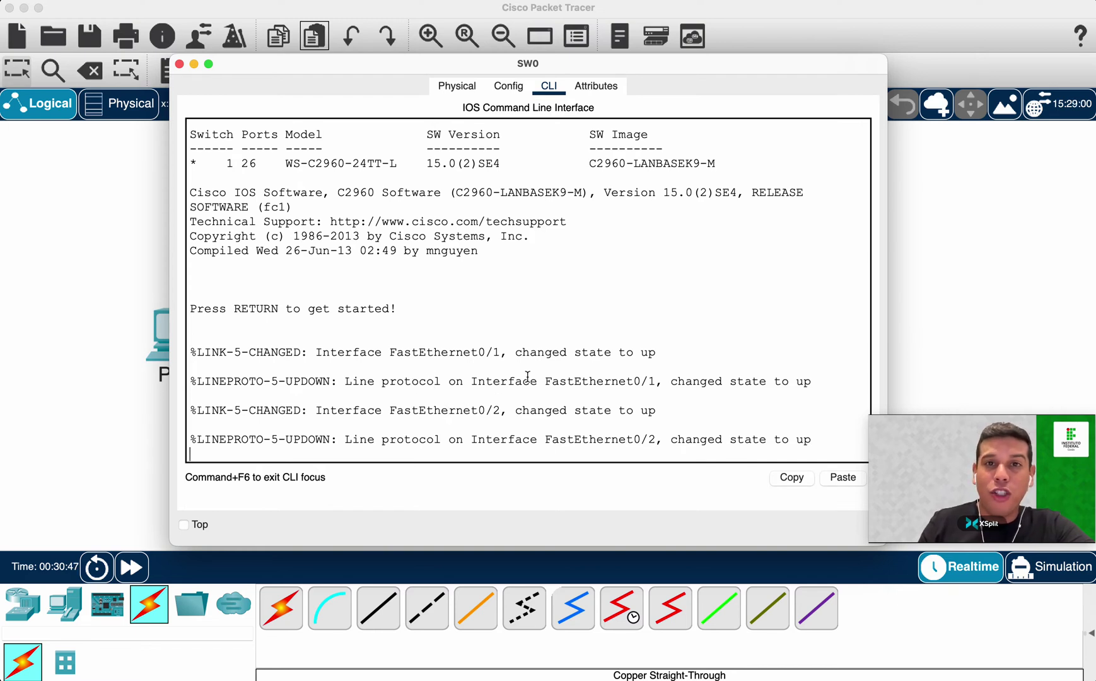
key(Return)
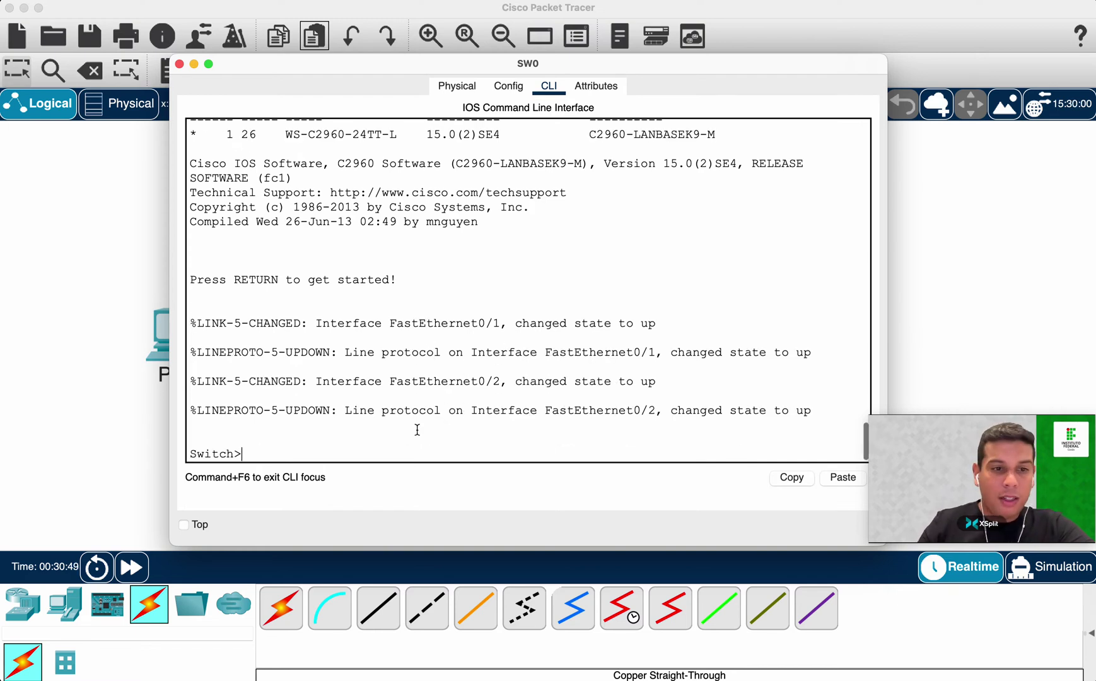
double_click(215, 453)
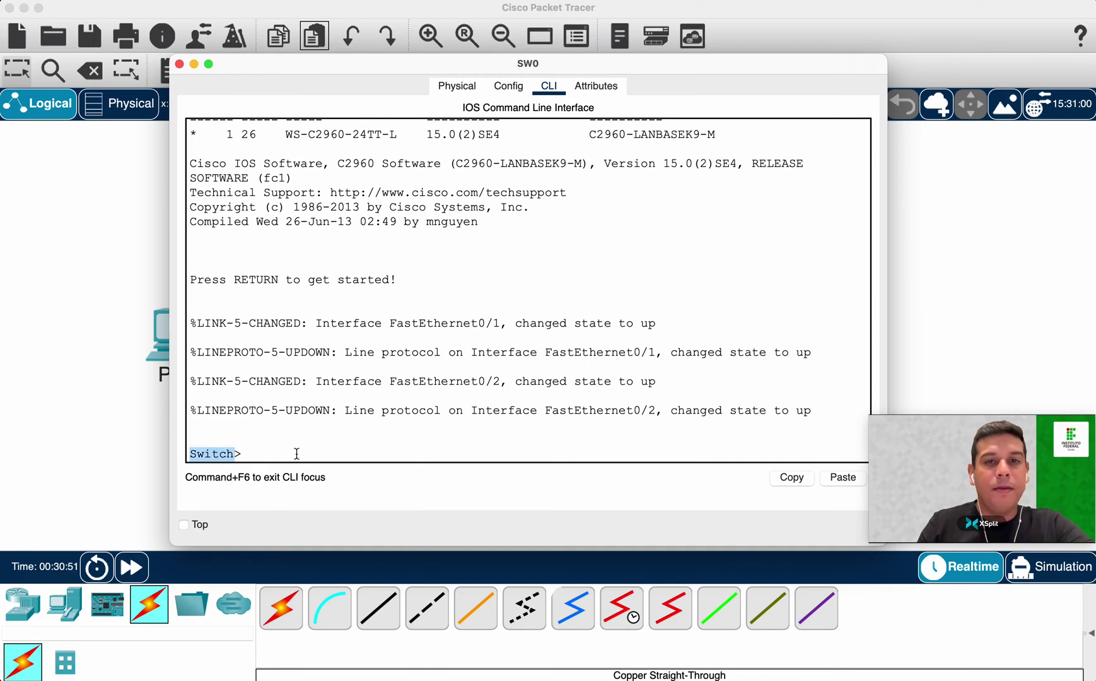
click(328, 440)
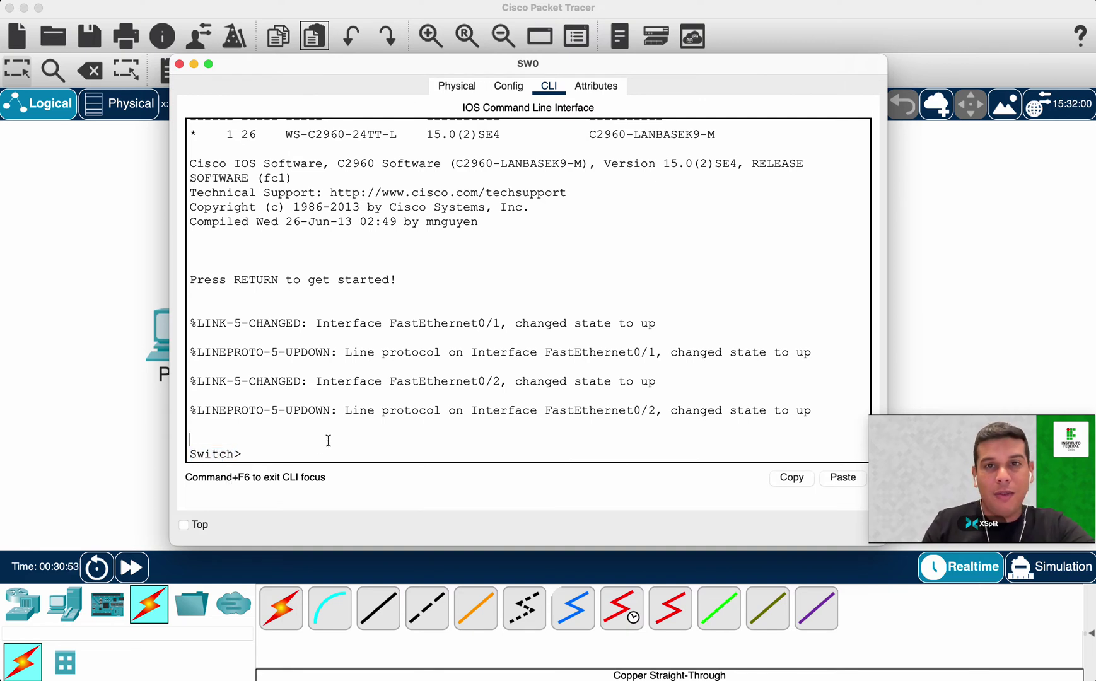
Set the hostname back to SW0 in global configuration, then exit to SW0#.
text(en)
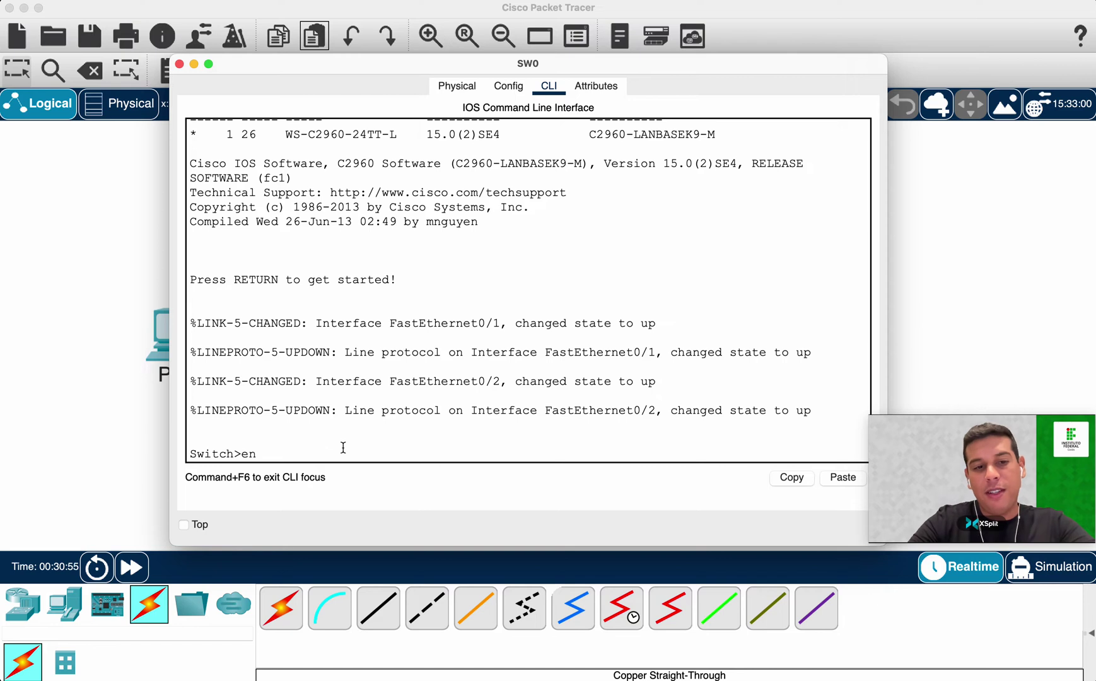
key(Return)
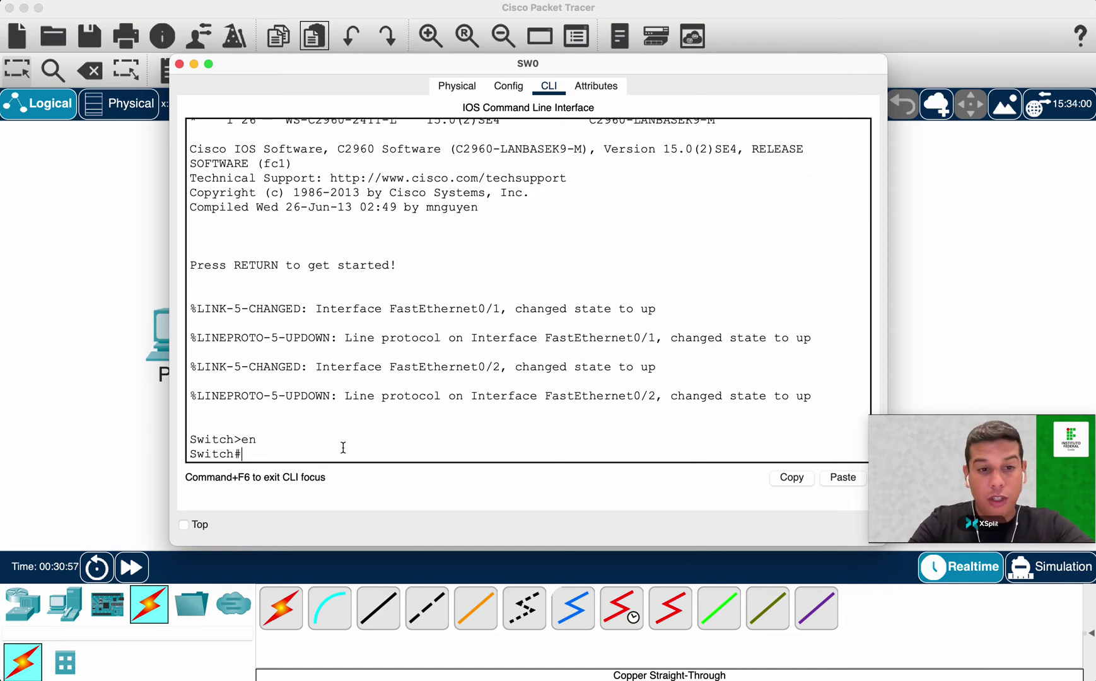
text(conf t)
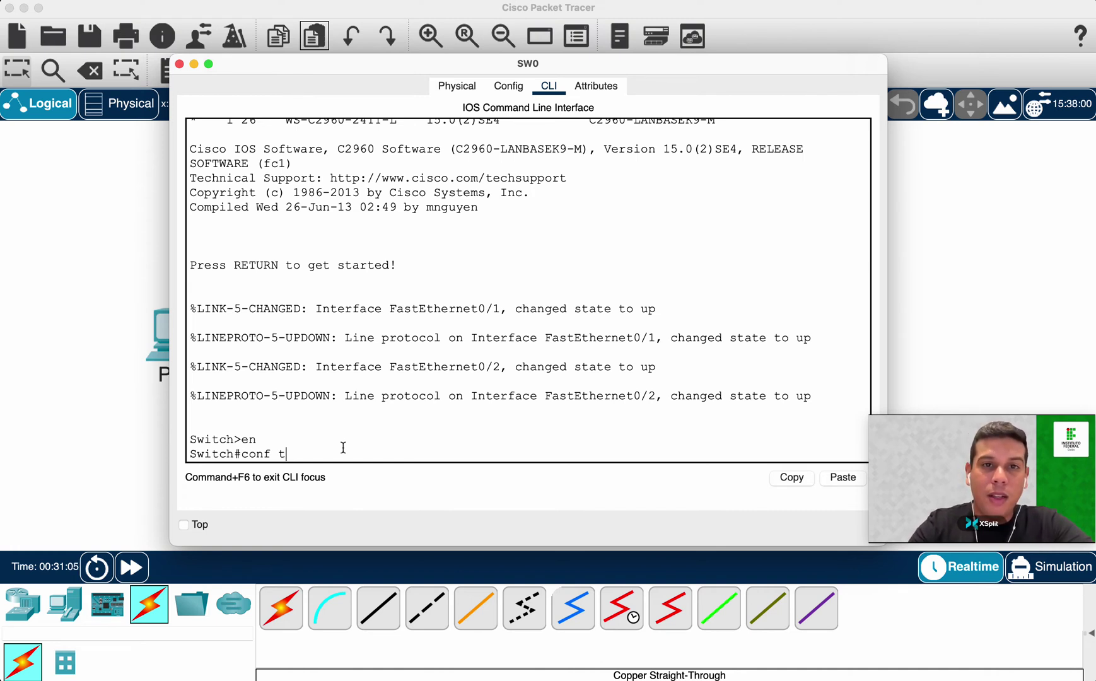
key(Return)
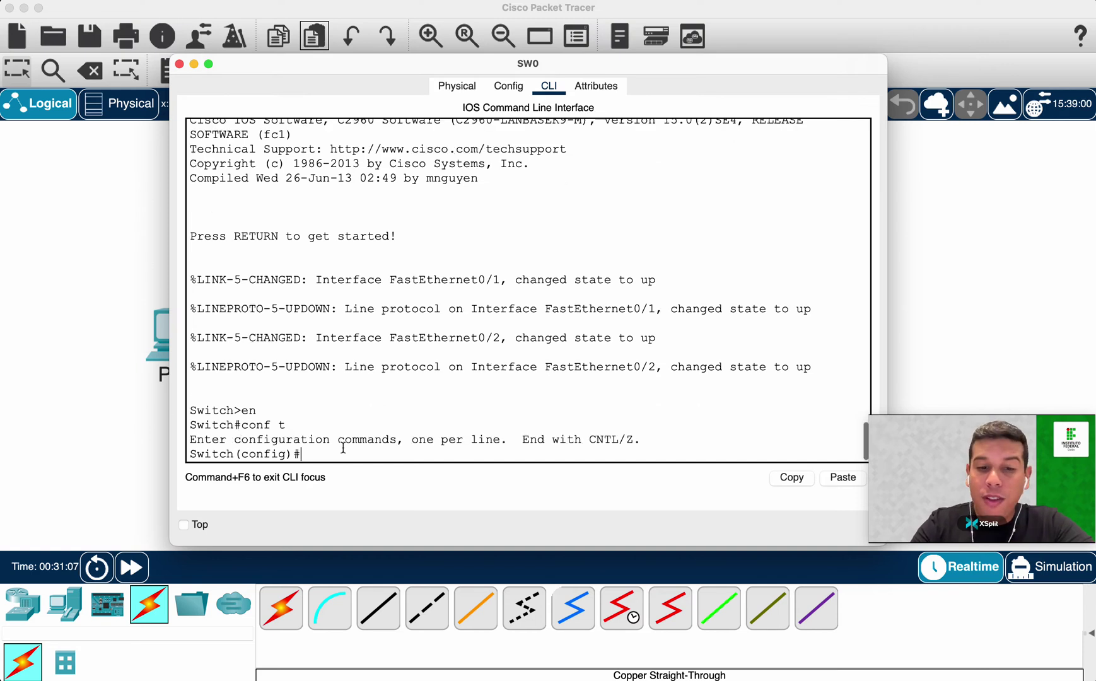
text(host)
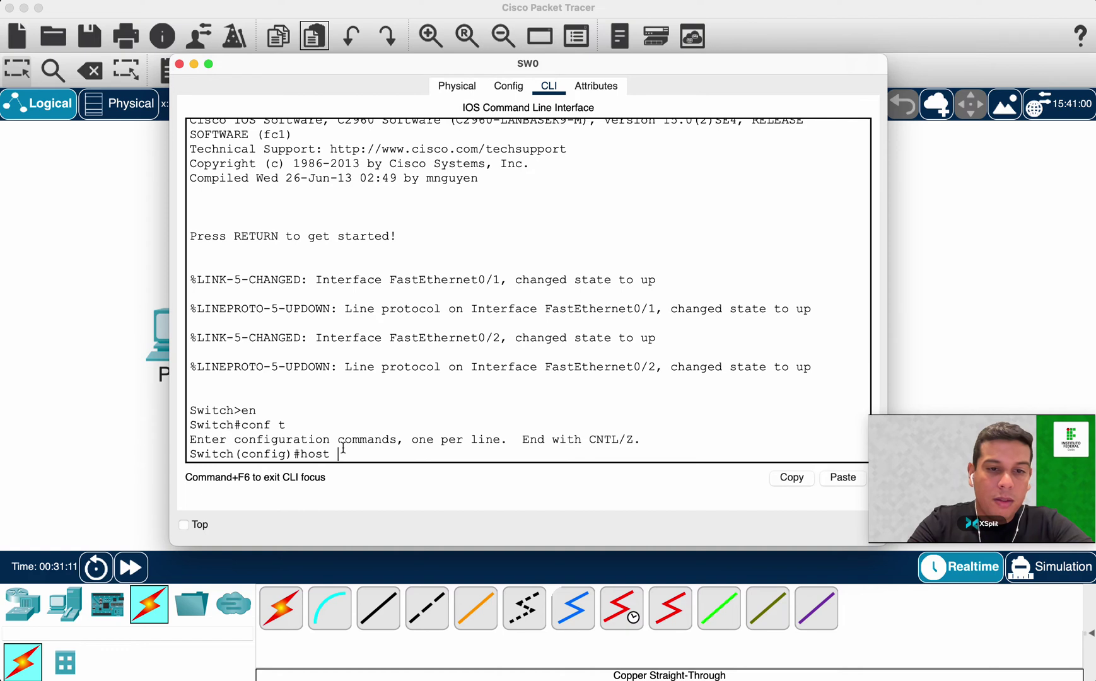
text(n)
key(Tab)
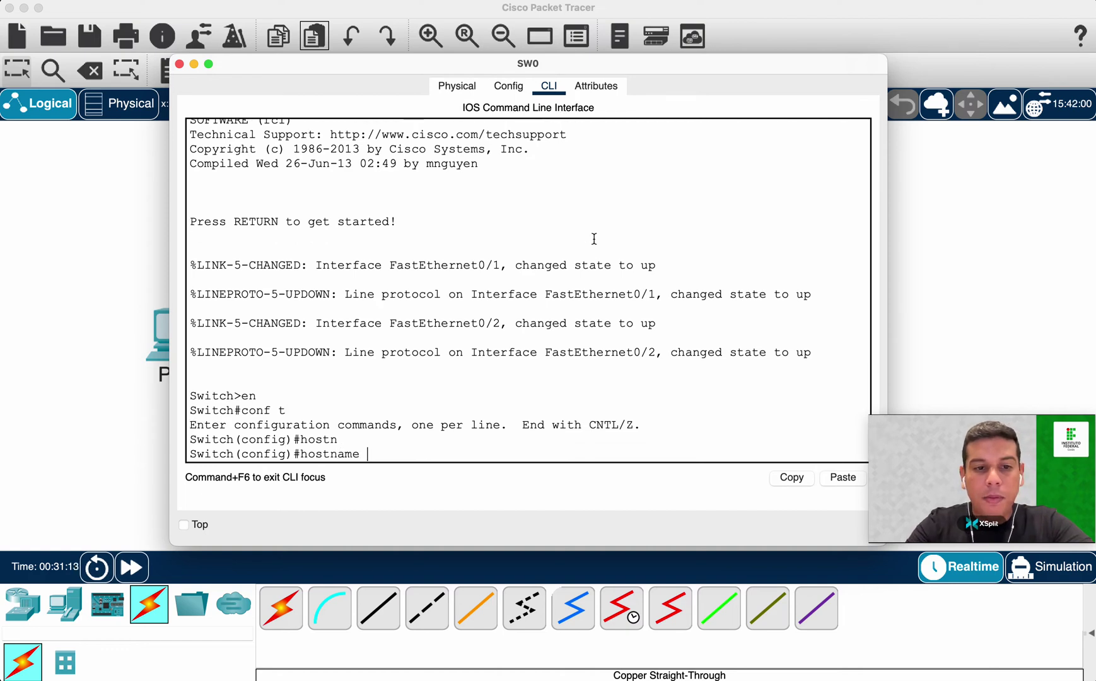
text(SW0)
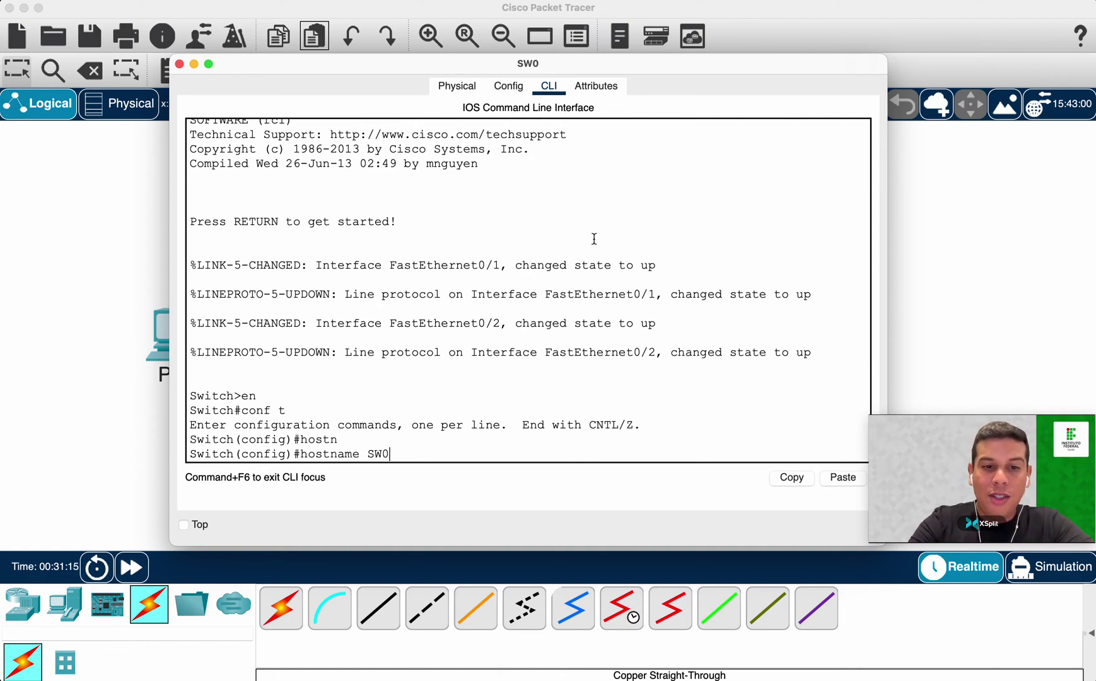
key(Return)
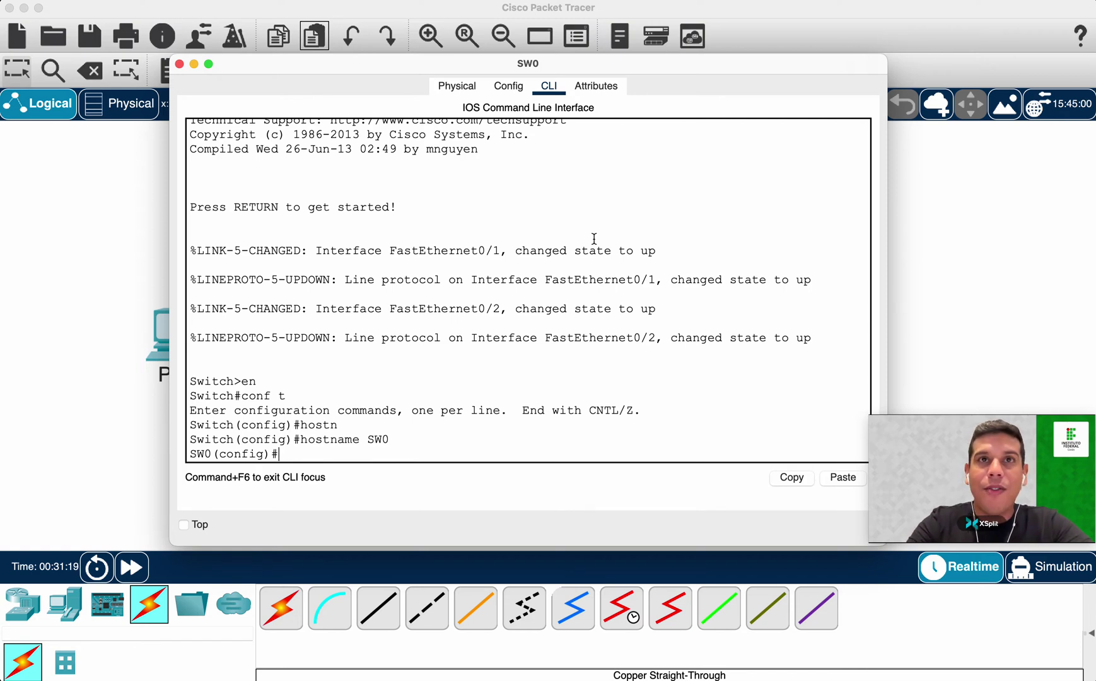
text(e)
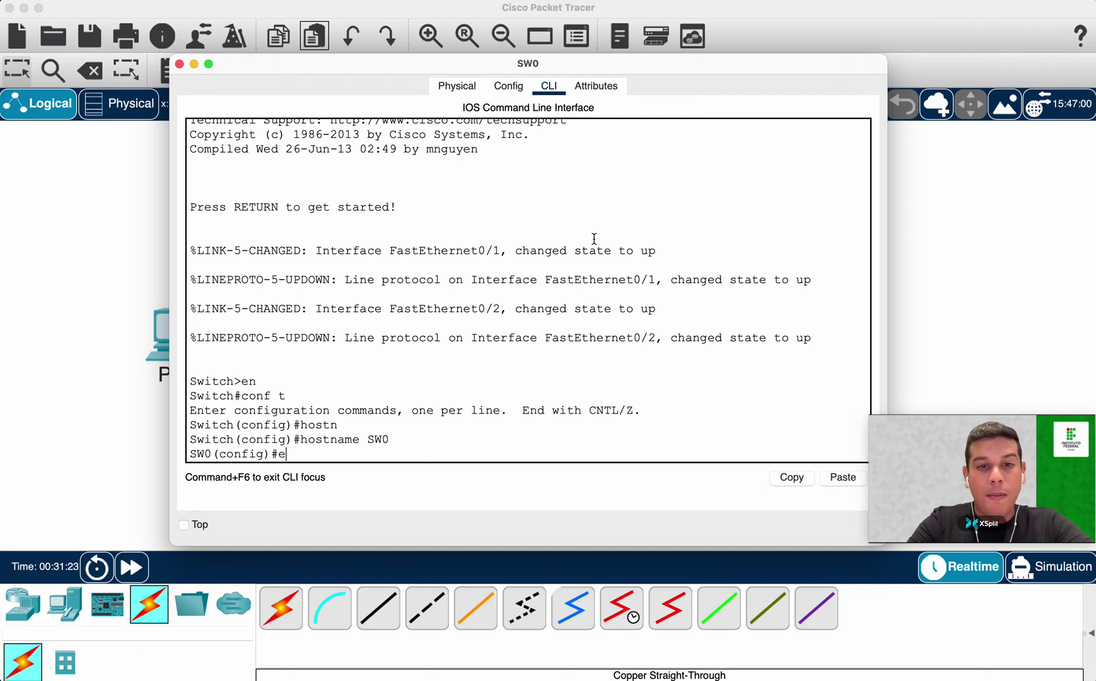
text(xit)
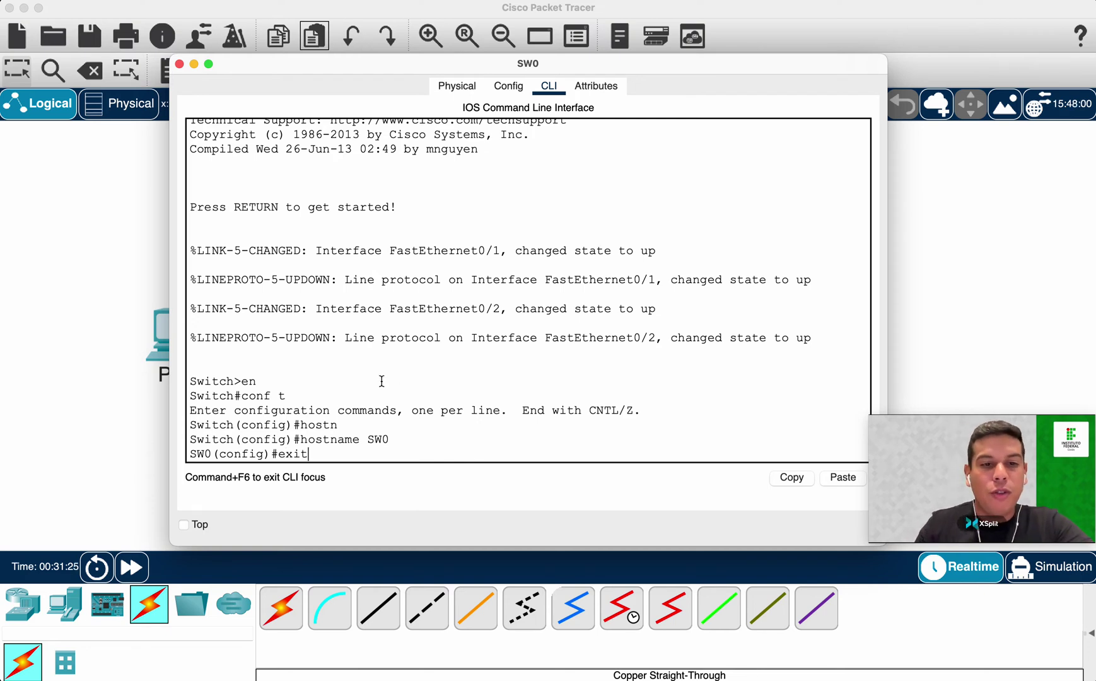
double_click(248, 454)
key(Return)
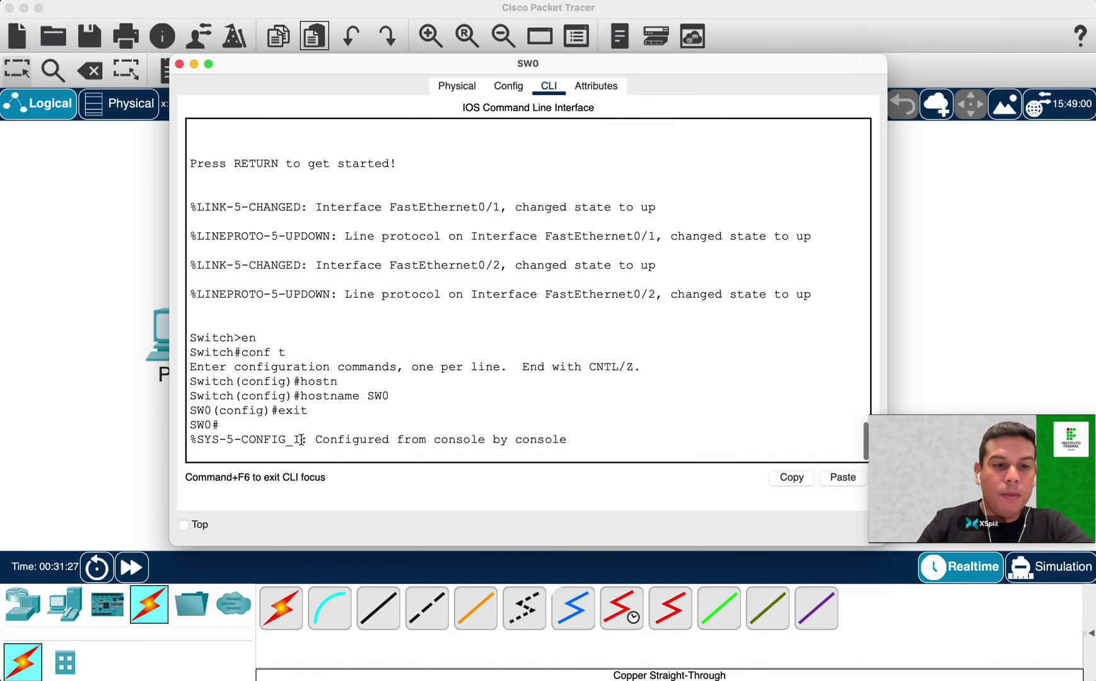
key(Return)
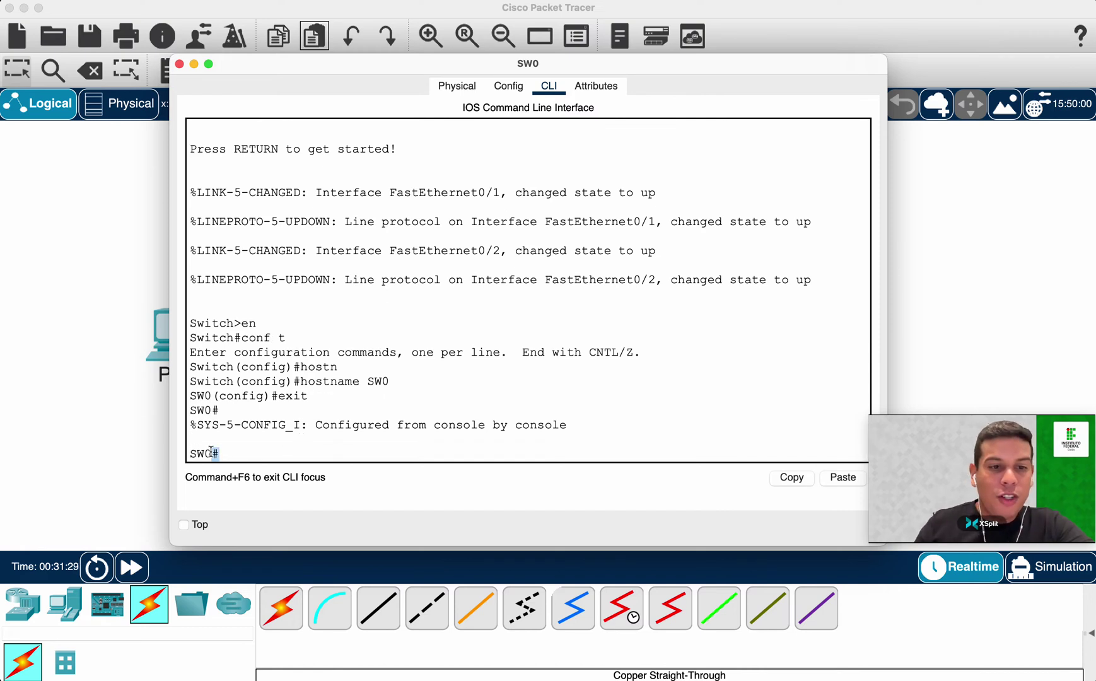
Compose 'copy running-config startup-config', identifying the source and destination configurations.
text(copy)
key(Tab)
text(run)
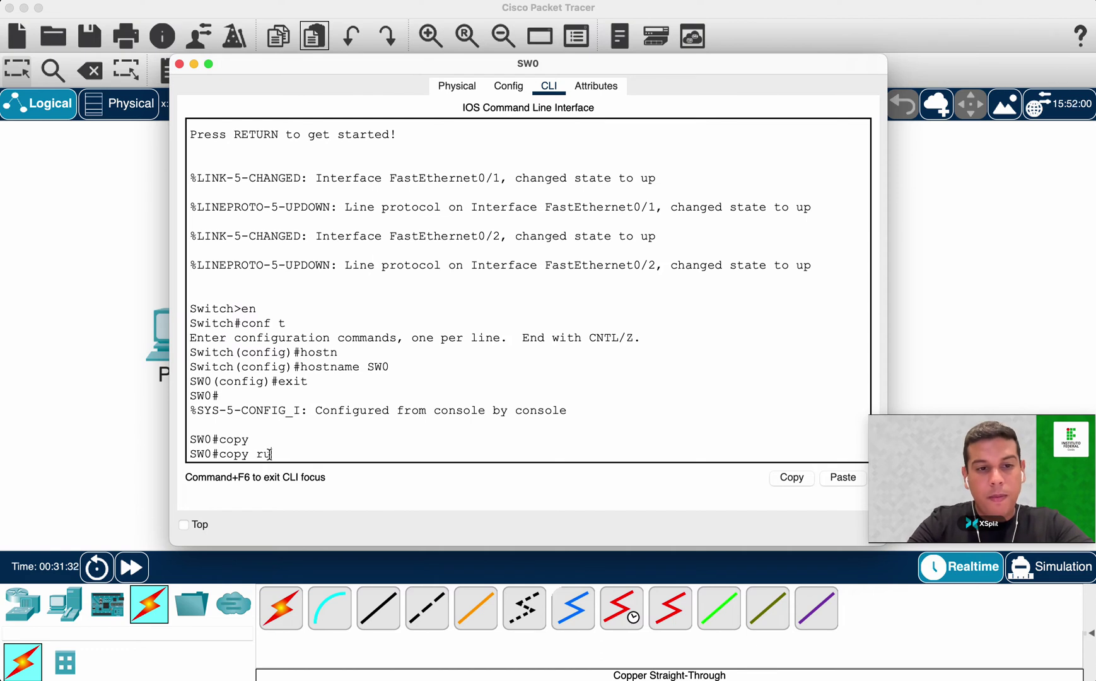
key(Tab)
text(star)
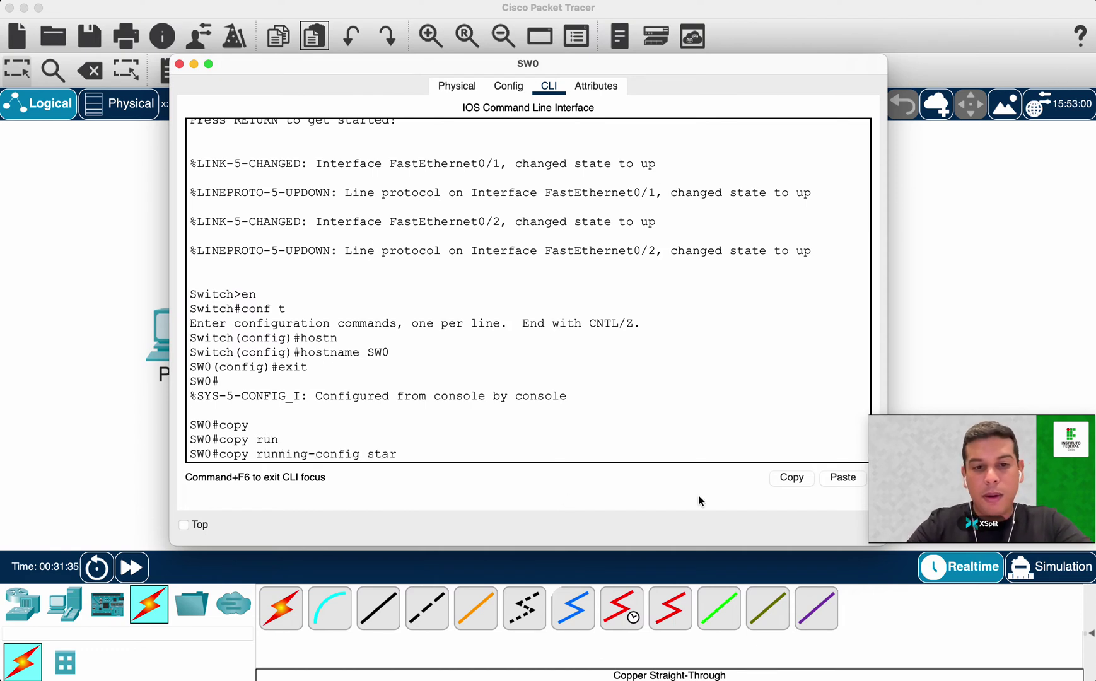
key(Tab)
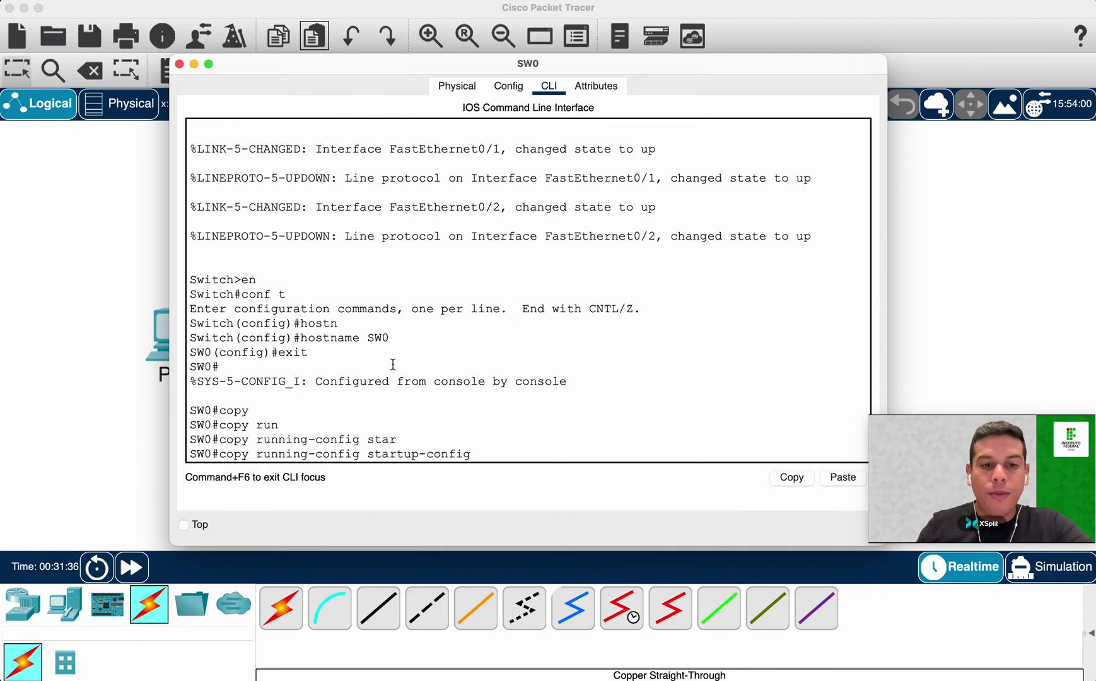
drag(220, 454, 360, 454)
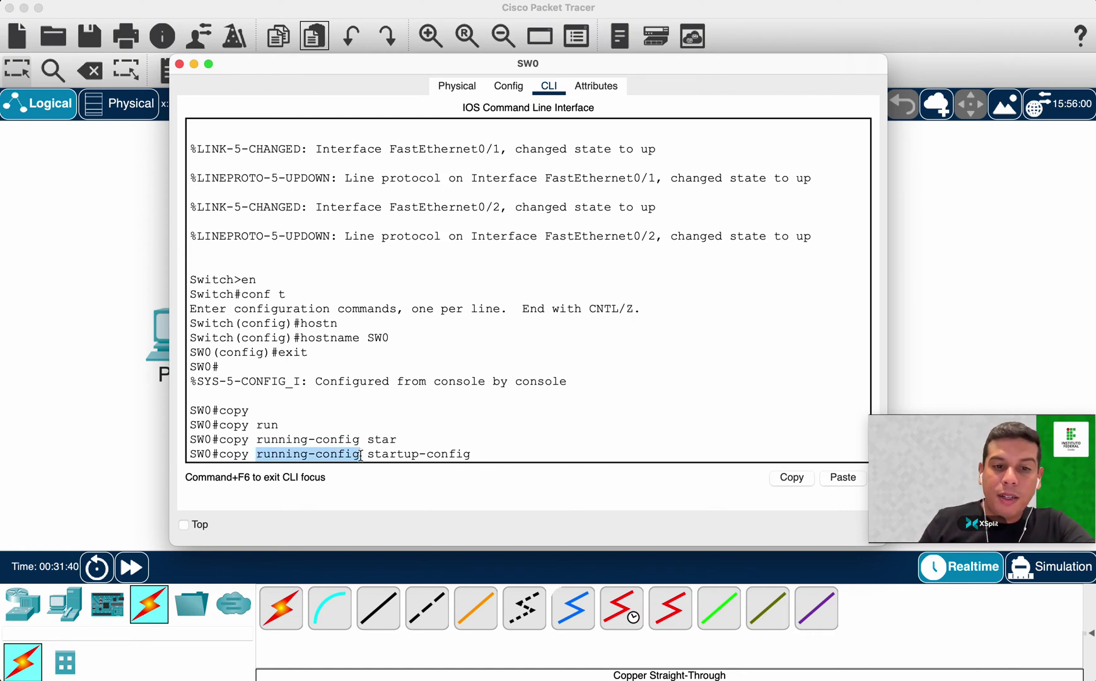
click(404, 454)
drag(368, 454, 554, 469)
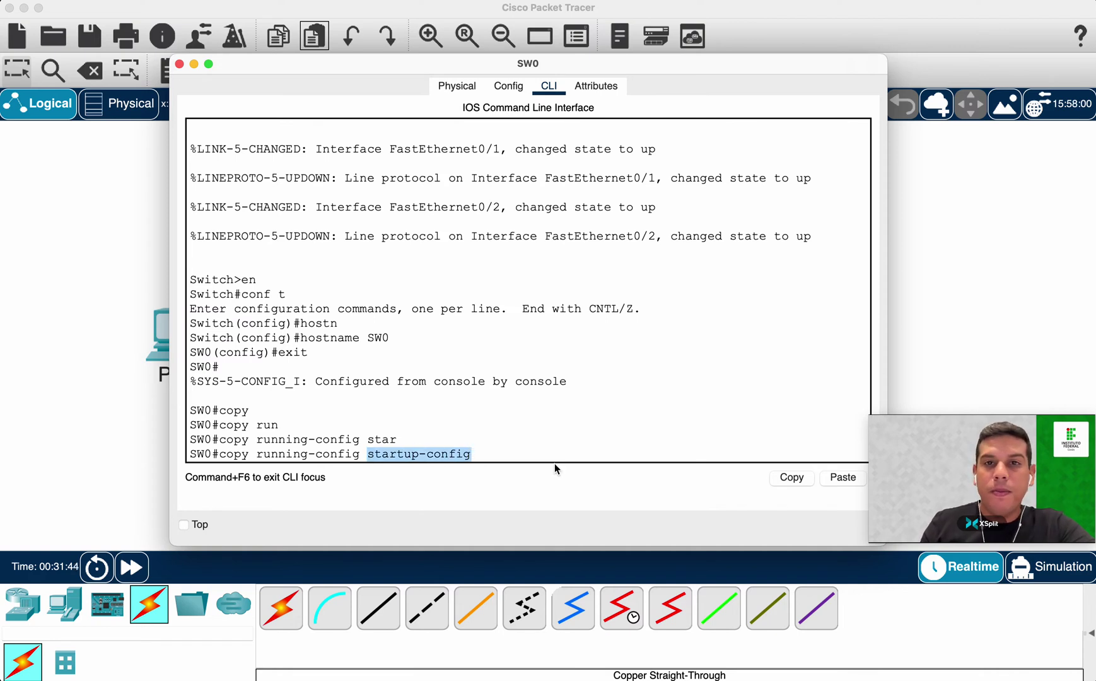
click(499, 448)
Run the copy, accepting startup-config as the destination filename to get [OK].
key(Return)
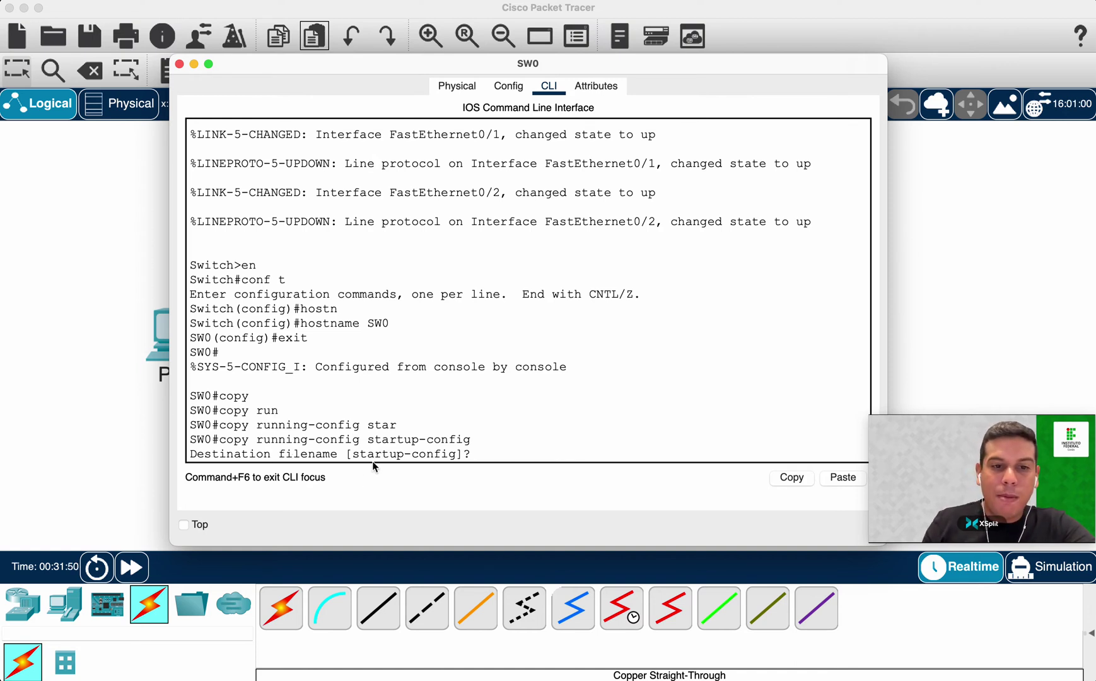
drag(353, 454, 455, 454)
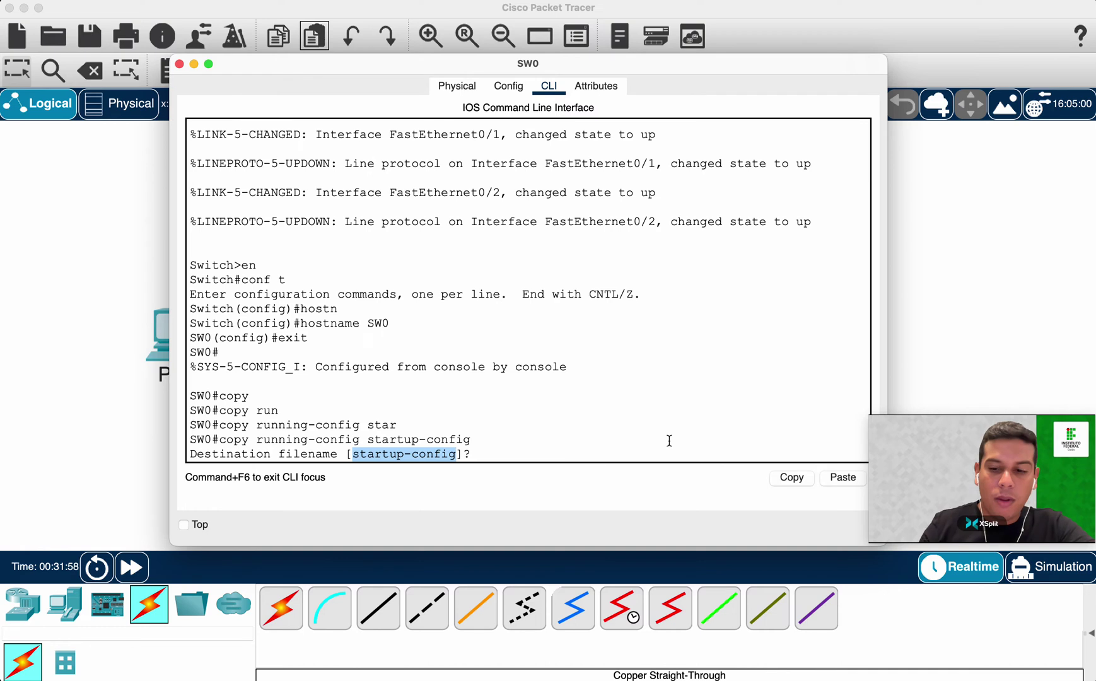
key(Return)
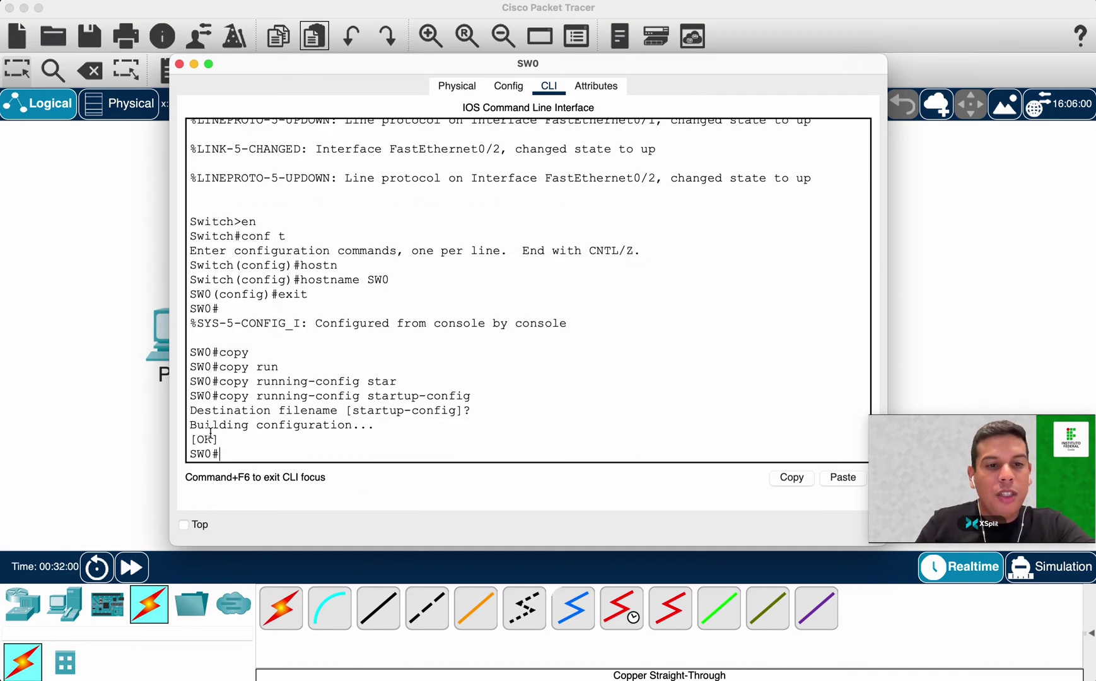
drag(189, 425, 378, 425)
click(368, 436)
Reload the switch and confirm it boots to an SW0> prompt, keeping its hostname.
text(reload)
key(Return)
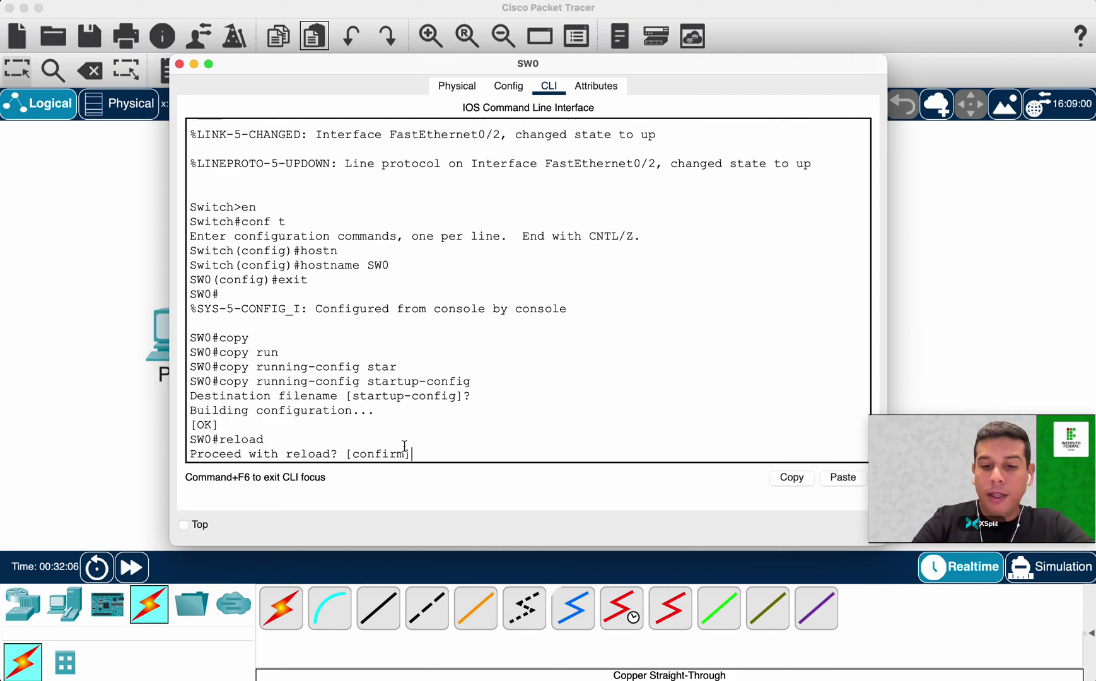
key(Return)
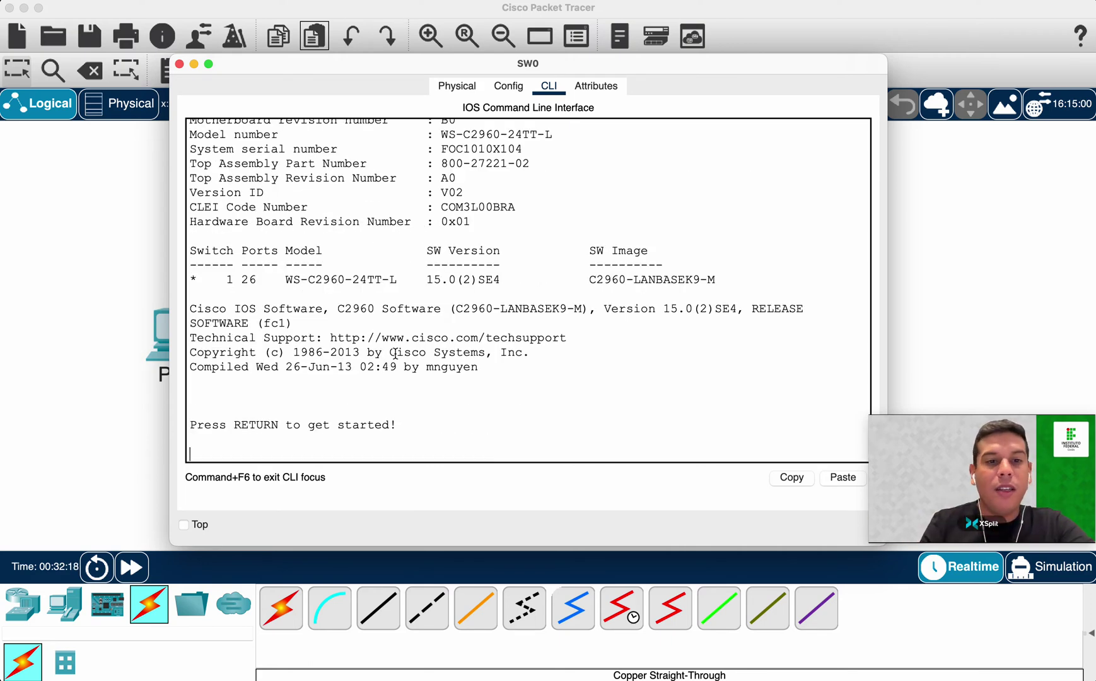
key(Return)
drag(213, 454, 189, 453)
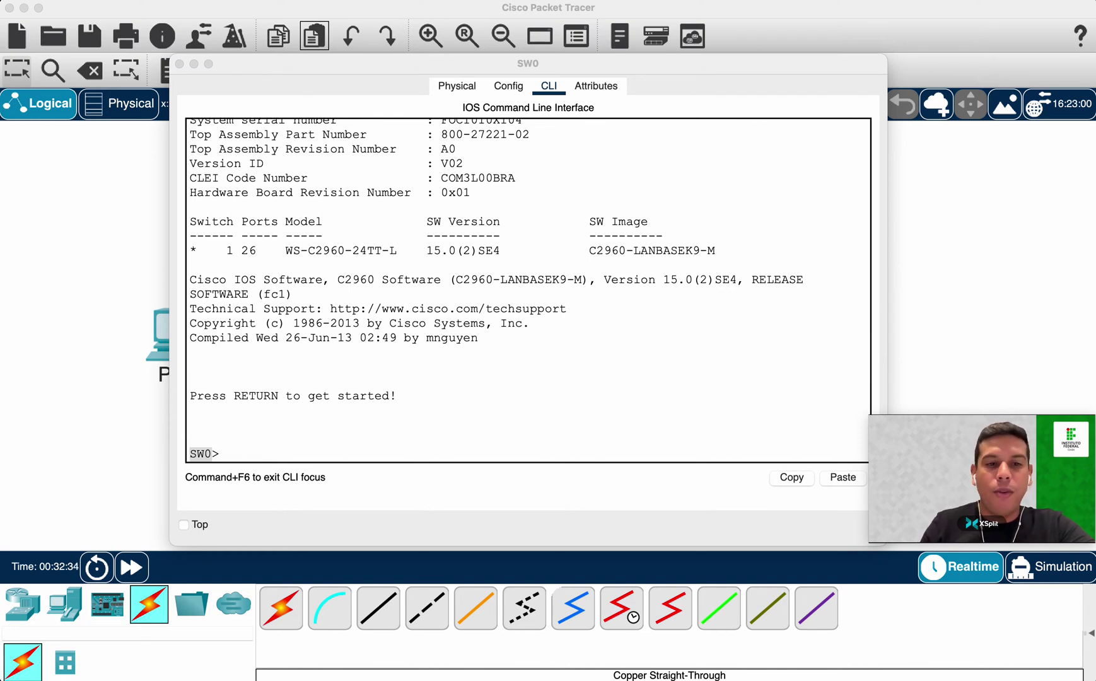
click(427, 448)
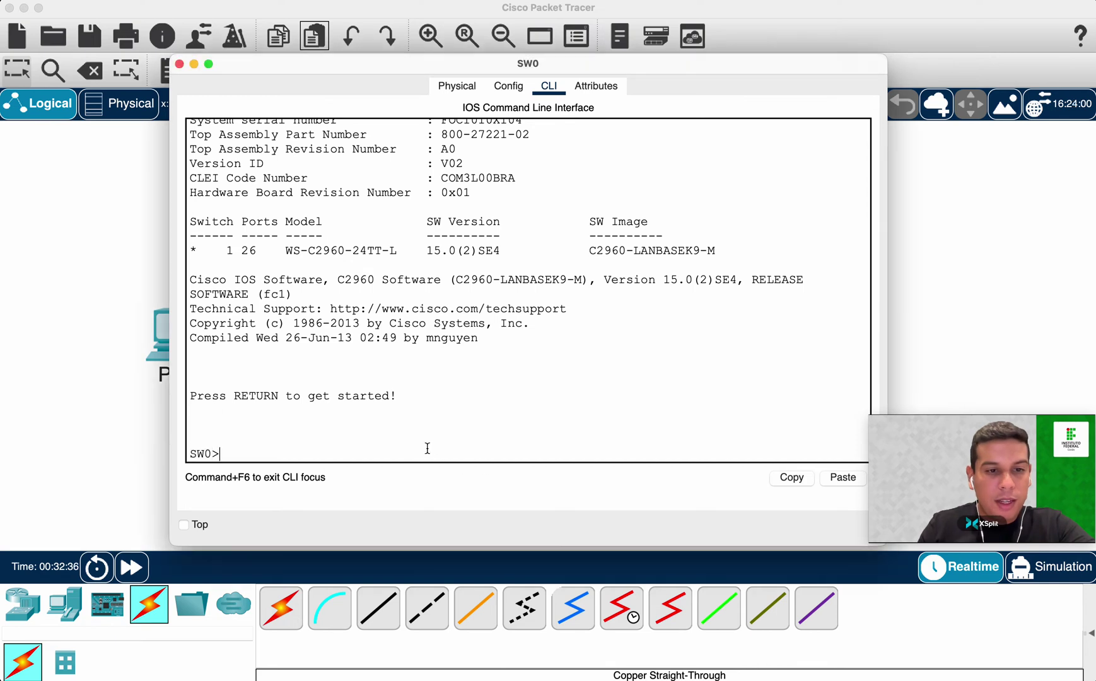
Enter privileged mode and save with 'copy run start', accepting the startup-config destination.
key(Return)
text(en)
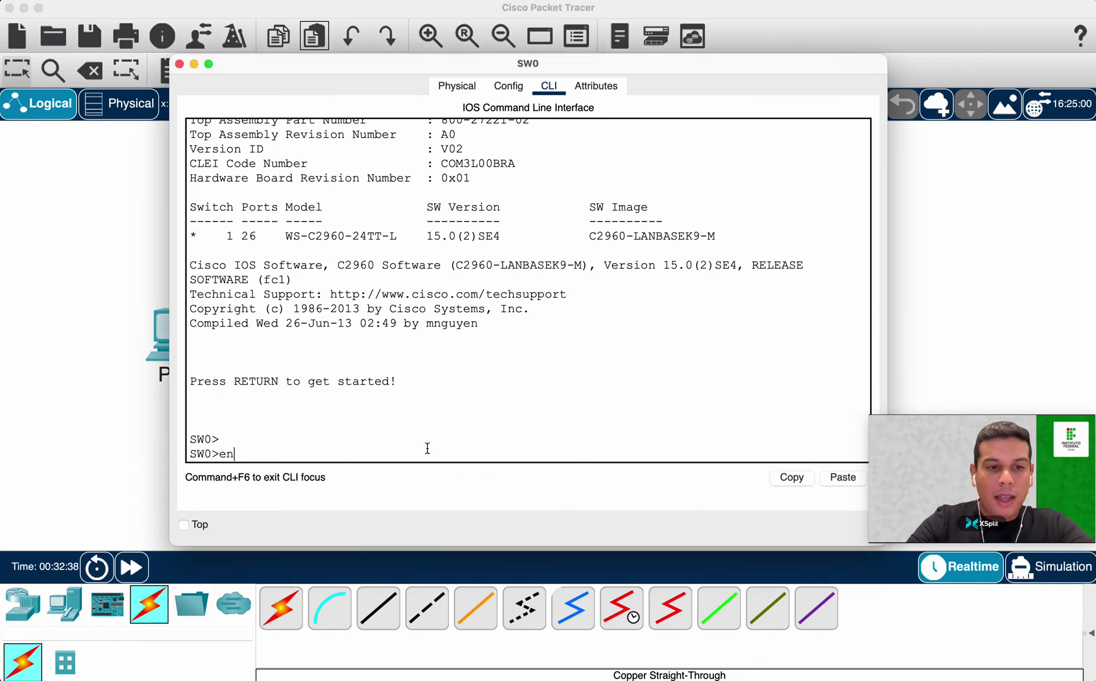
key(Return)
text(copy run)
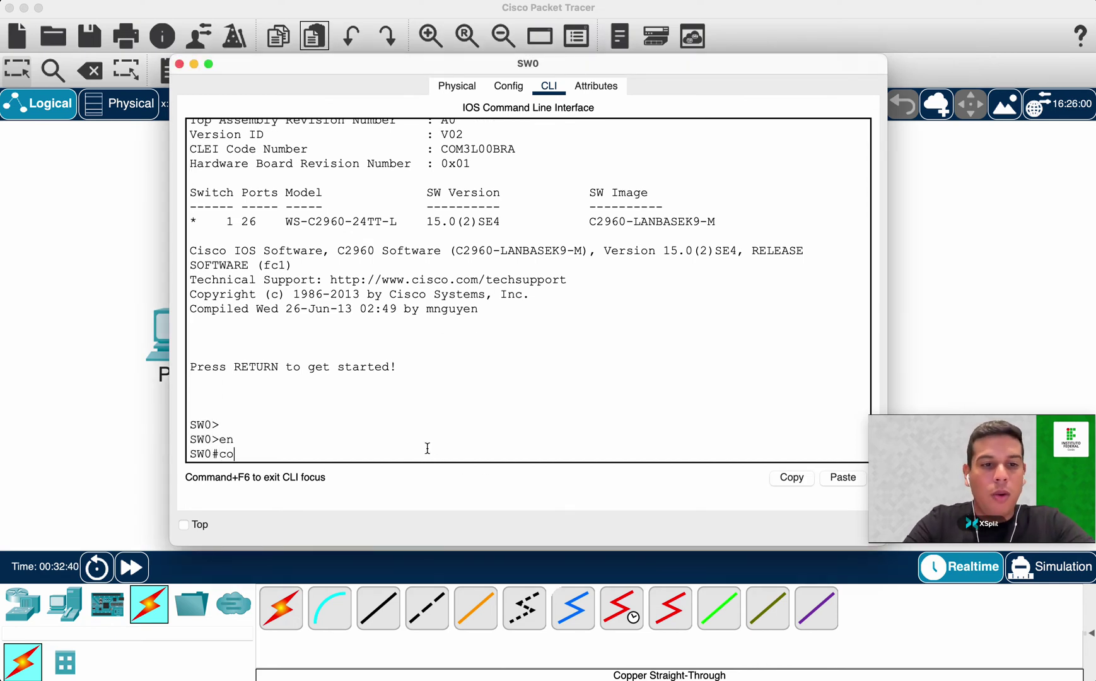
key(Tab)
text(s)
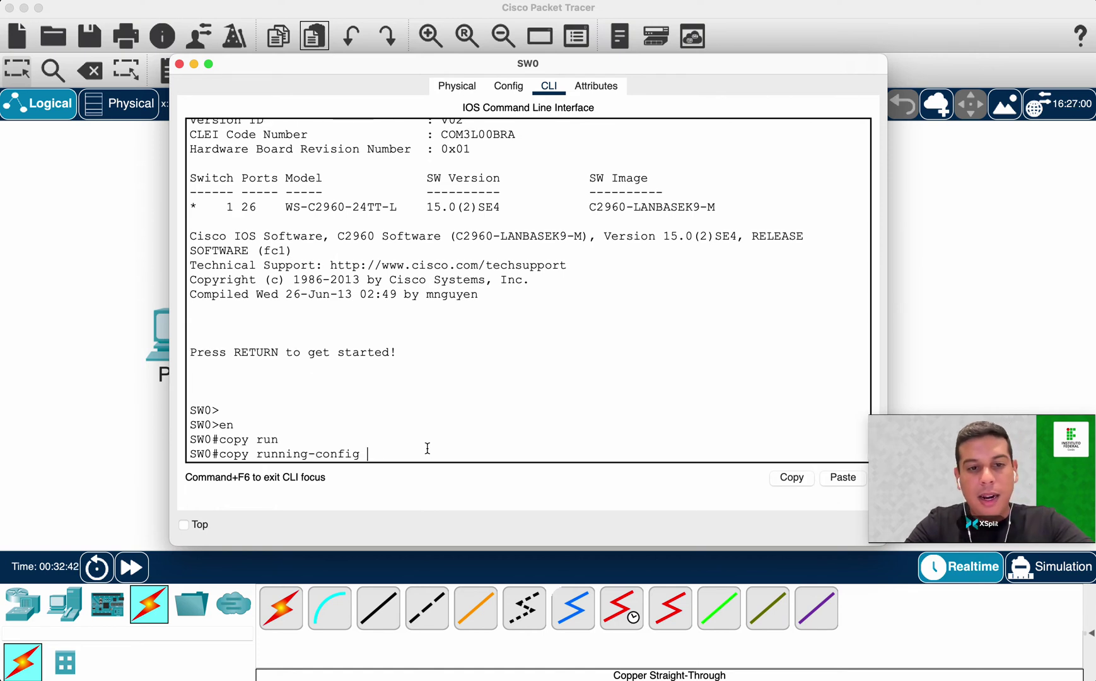
key(BackSpace)
key(BackSpace)
key(BackSpace)
key(BackSpace)
key(BackSpace)
key(BackSpace)
key(BackSpace)
key(BackSpace)
key(BackSpace)
key(BackSpace)
key(BackSpace)
key(BackSpace)
text(n start)
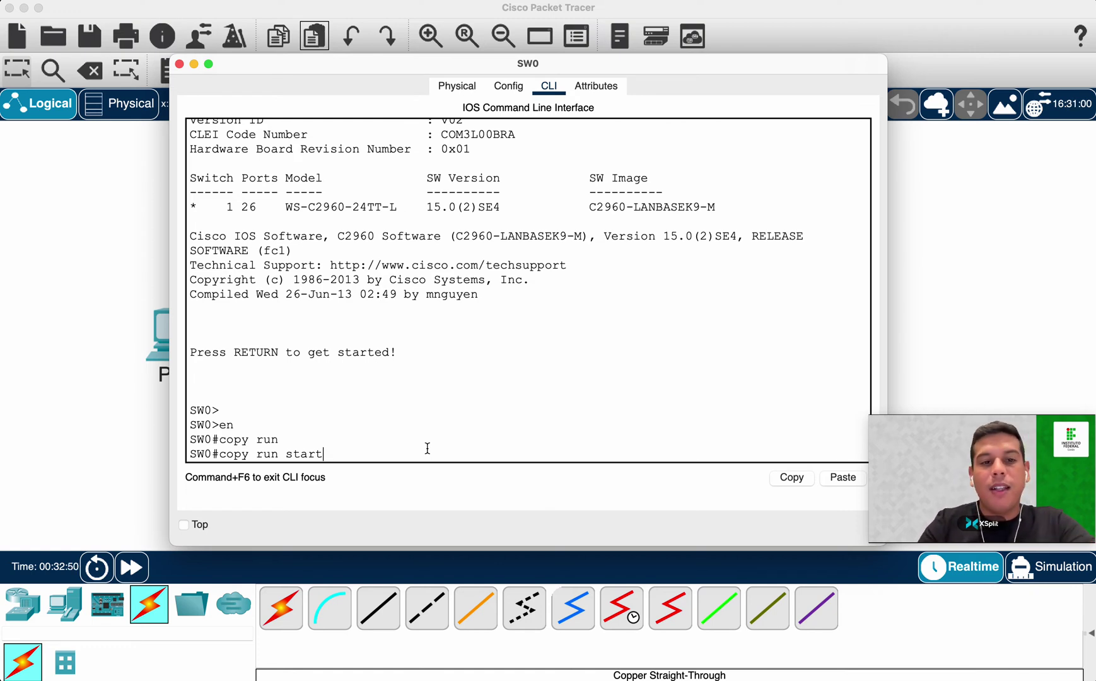
key(Return)
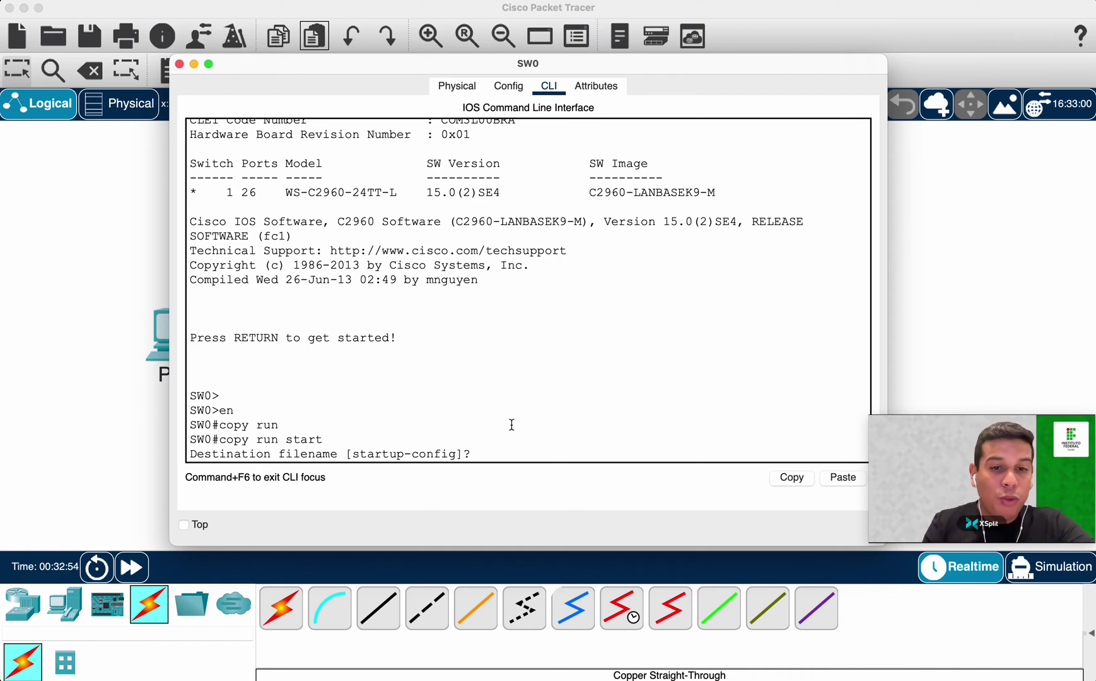
key(Return)
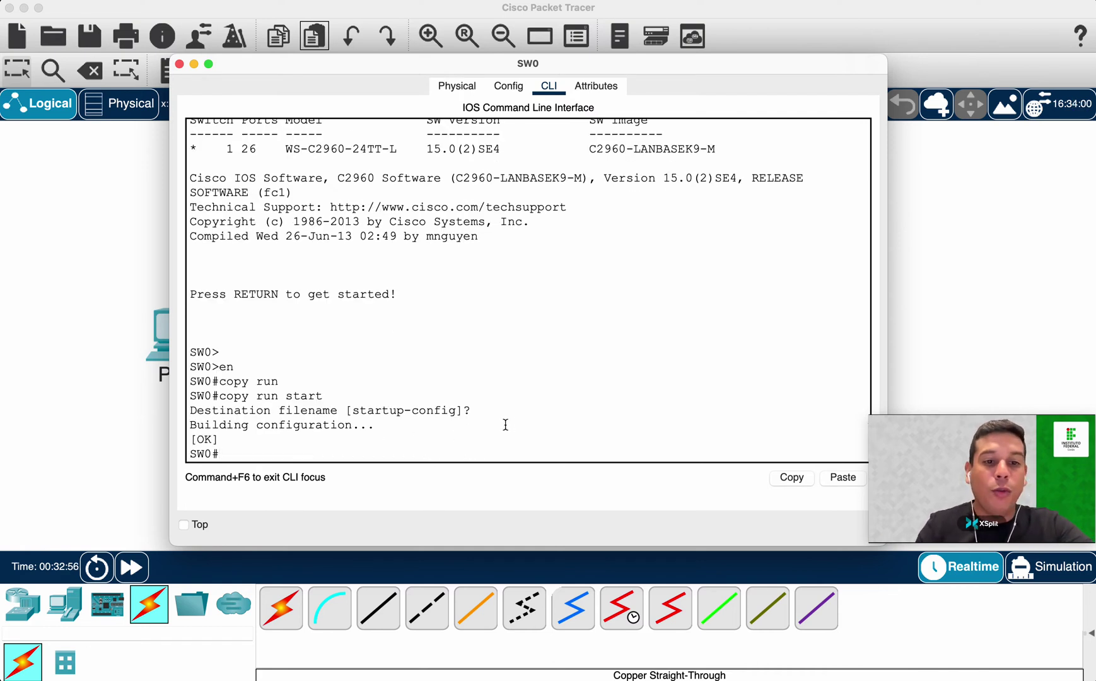
drag(218, 396, 337, 396)
click(335, 454)
Save the configuration again with the short 'wr' command, getting [OK].
text(wr)
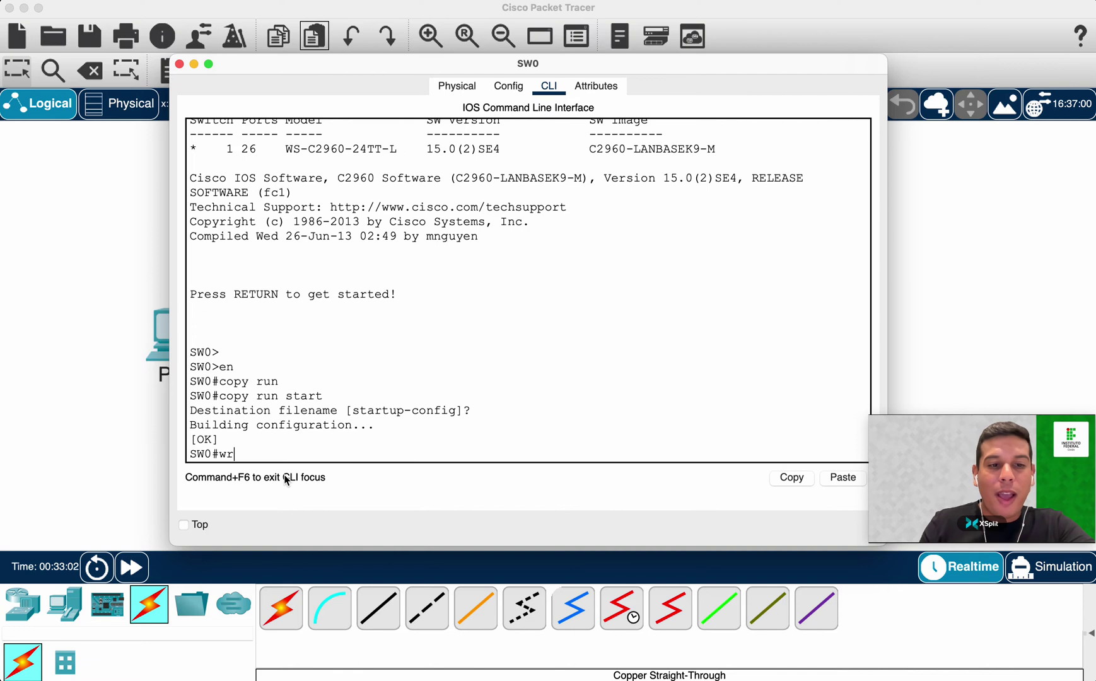
key(Return)
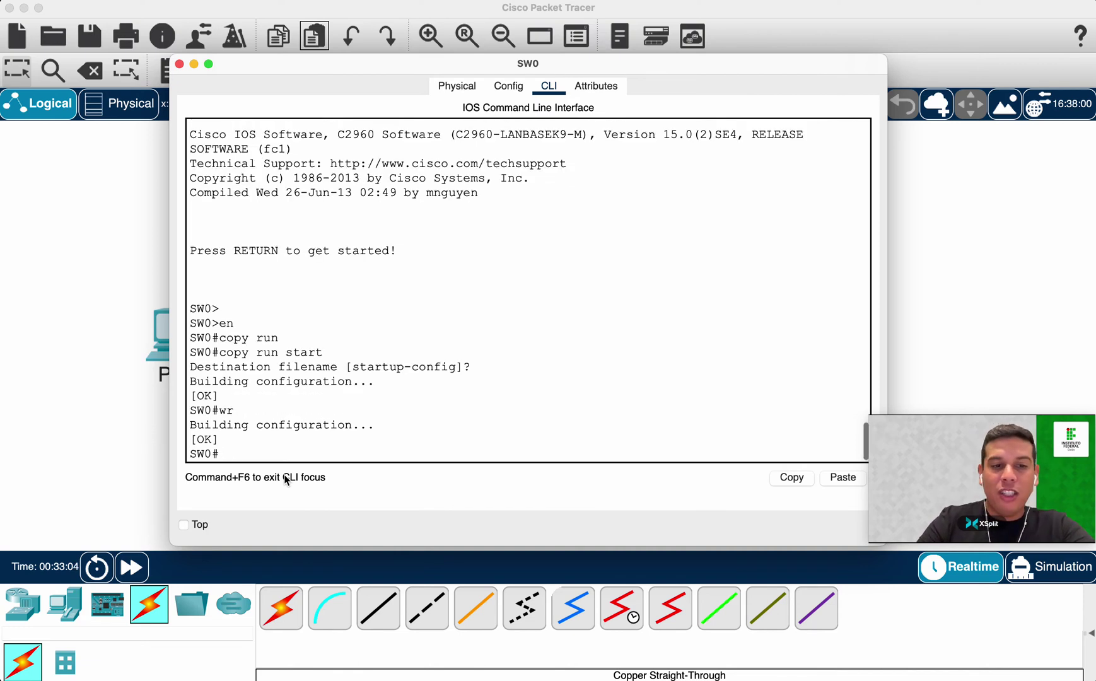
drag(219, 410, 436, 419)
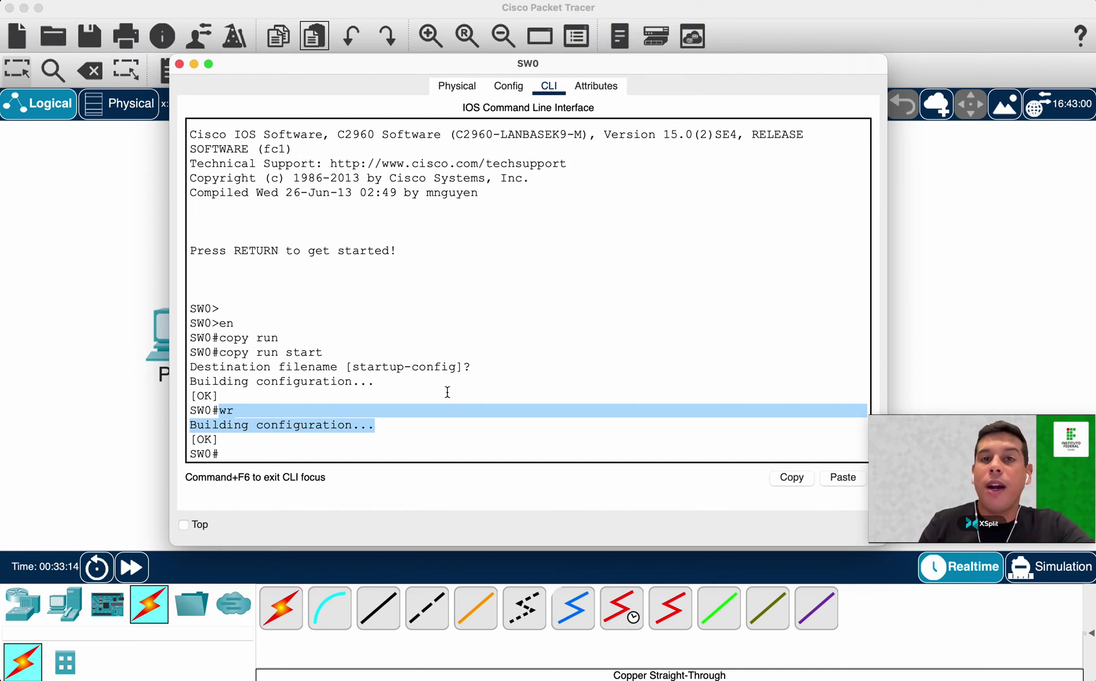
double_click(226, 411)
click(279, 455)
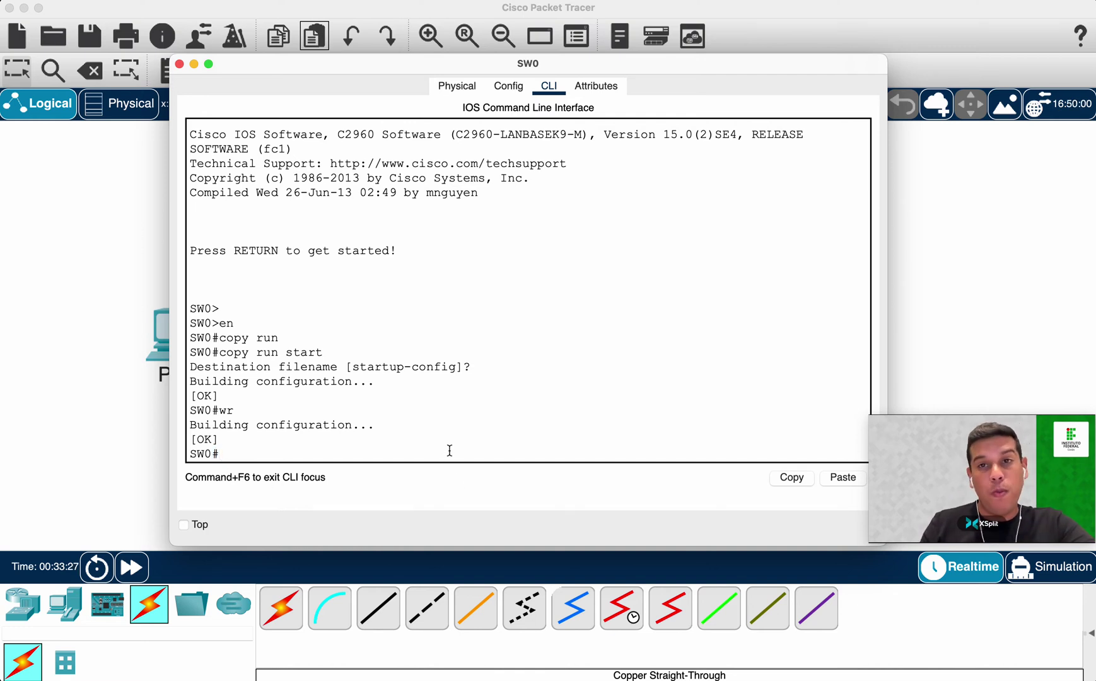
Exit to user mode and try 'wr' at SW0>, which fails as an unknown command.
text(xit)
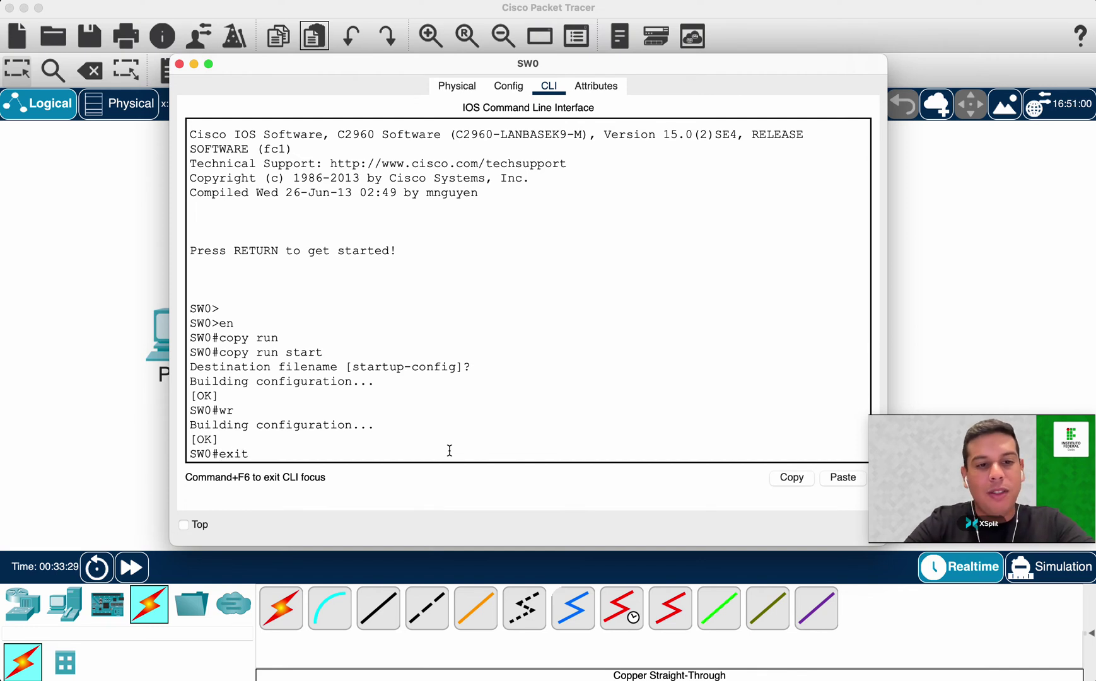
key(Return)
key(Return)
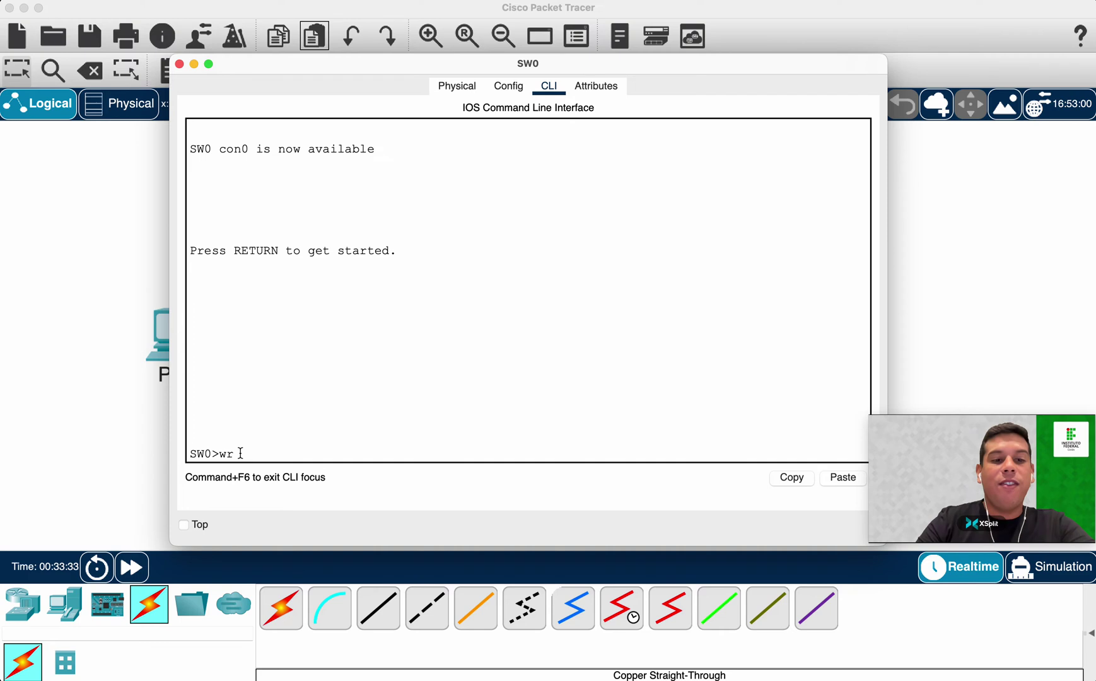
text(wr)
key(Return)
drag(220, 440, 581, 453)
click(406, 464)
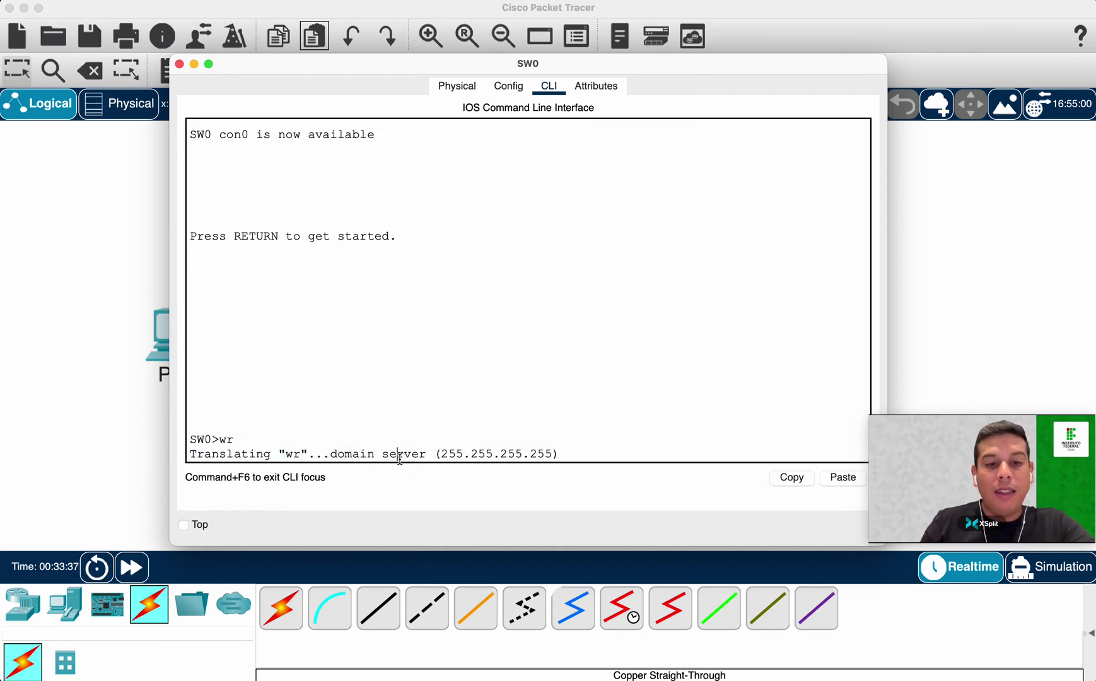
drag(216, 439, 242, 440)
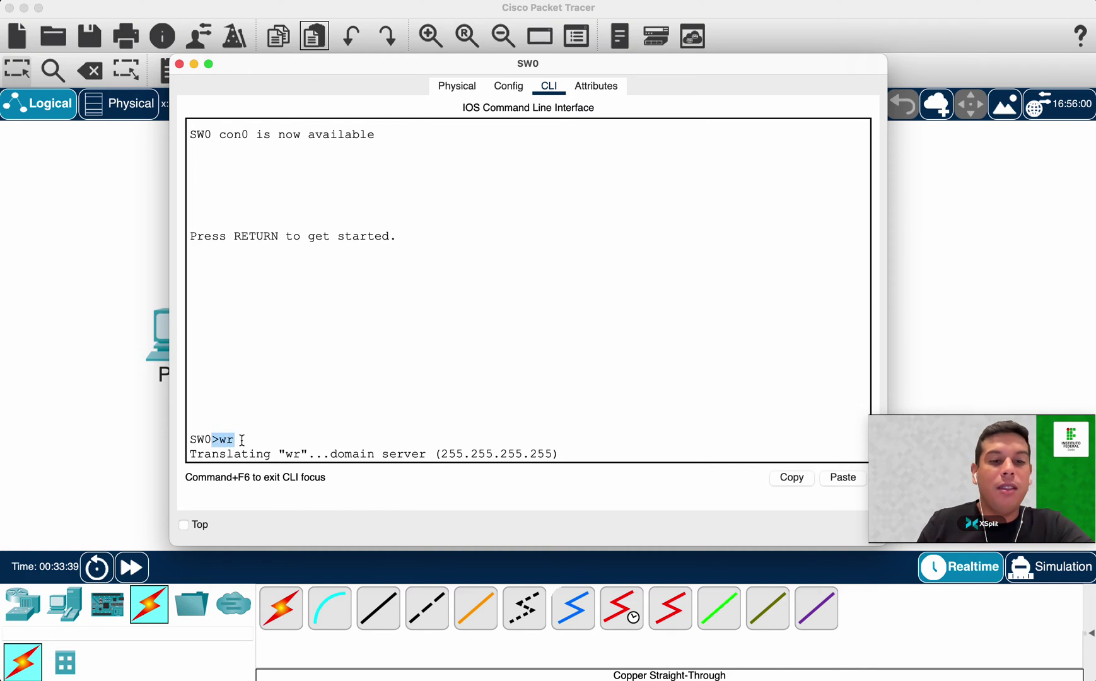
scroll(450, 401, down, 1)
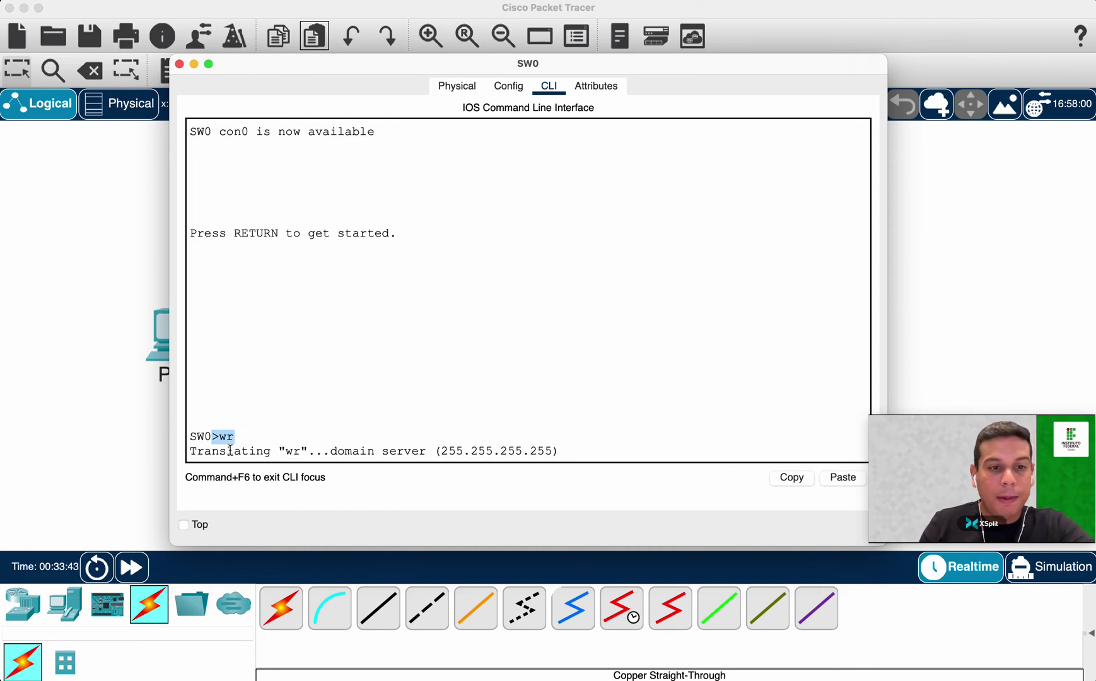
click(289, 450)
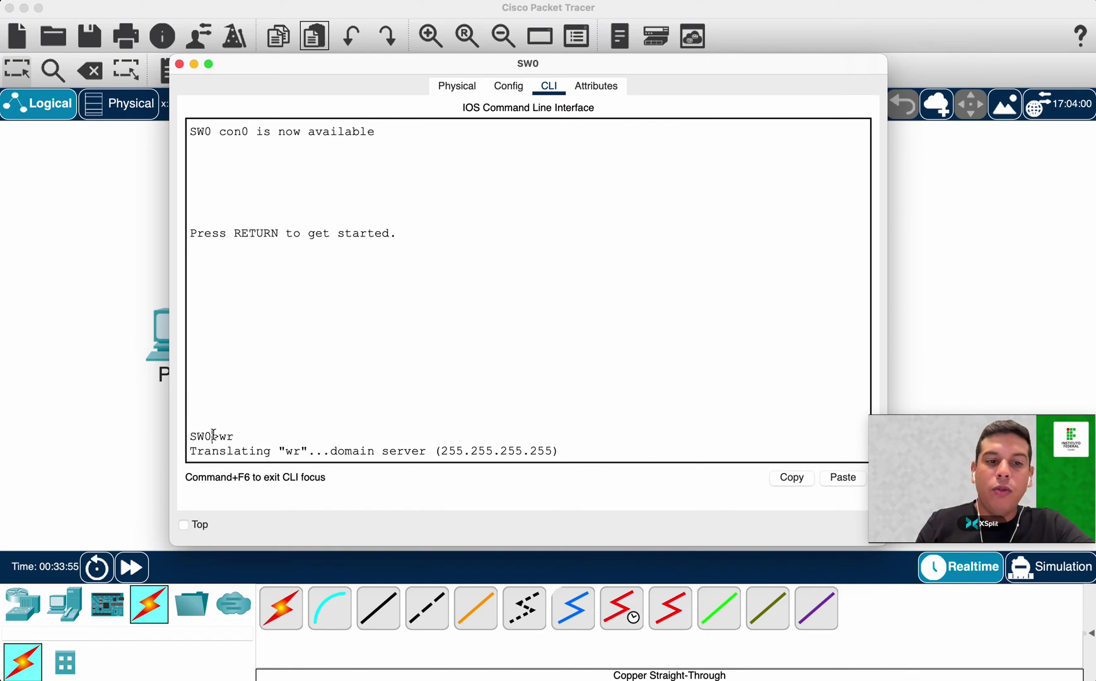
double_click(214, 436)
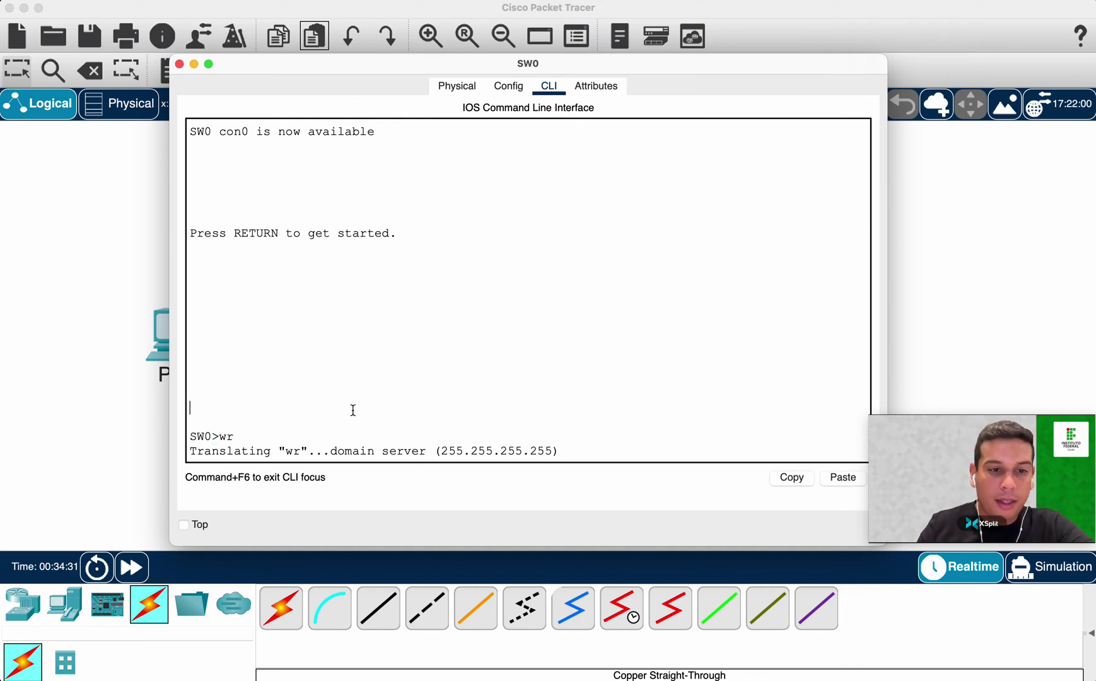
drag(326, 447, 410, 443)
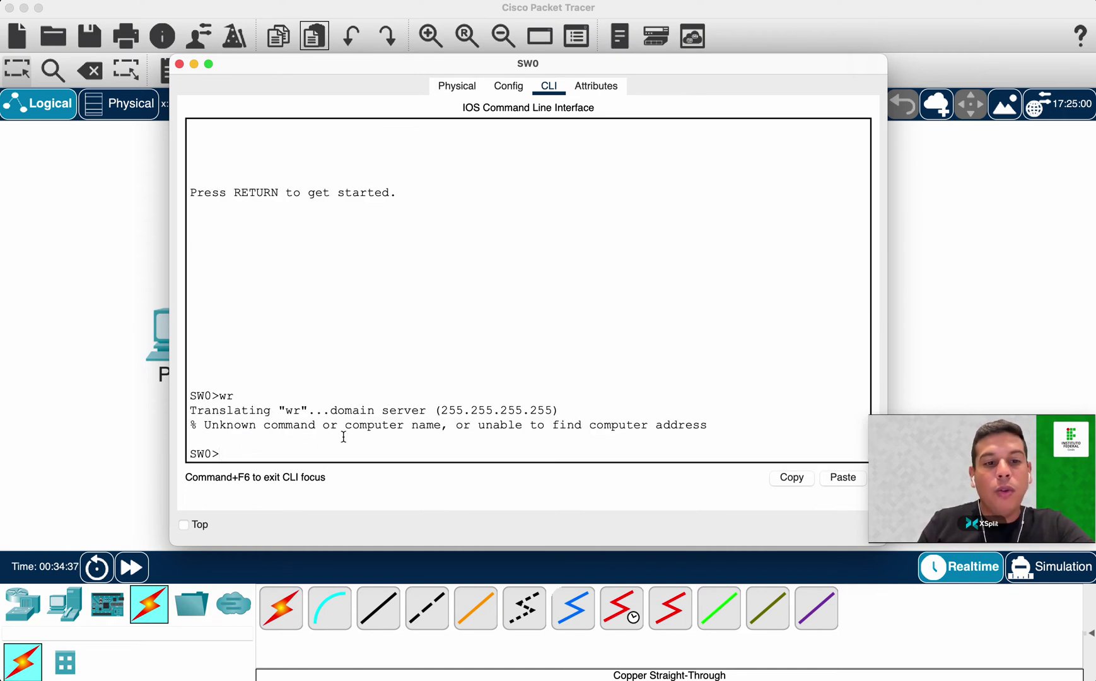
Start the enable command at a fresh SW0> prompt.
key(Return)
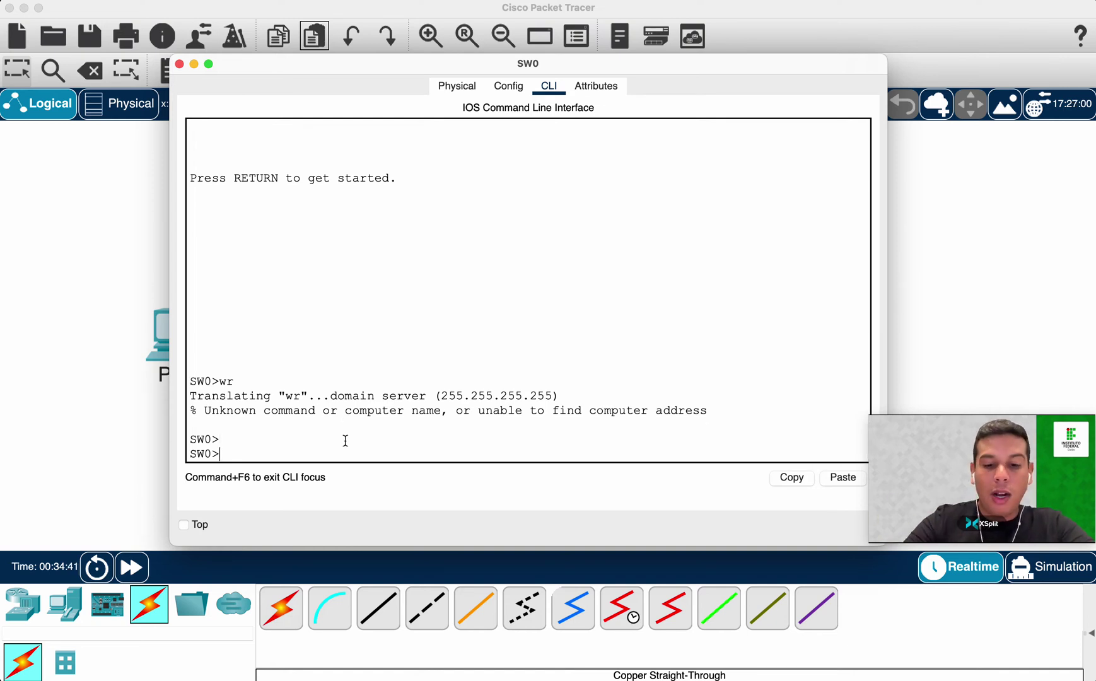
text(ena)
key(Tab)
Enter privileged mode and save with 'wr', getting Building configuration [OK].
key(Return)
text(wr)
key(Return)
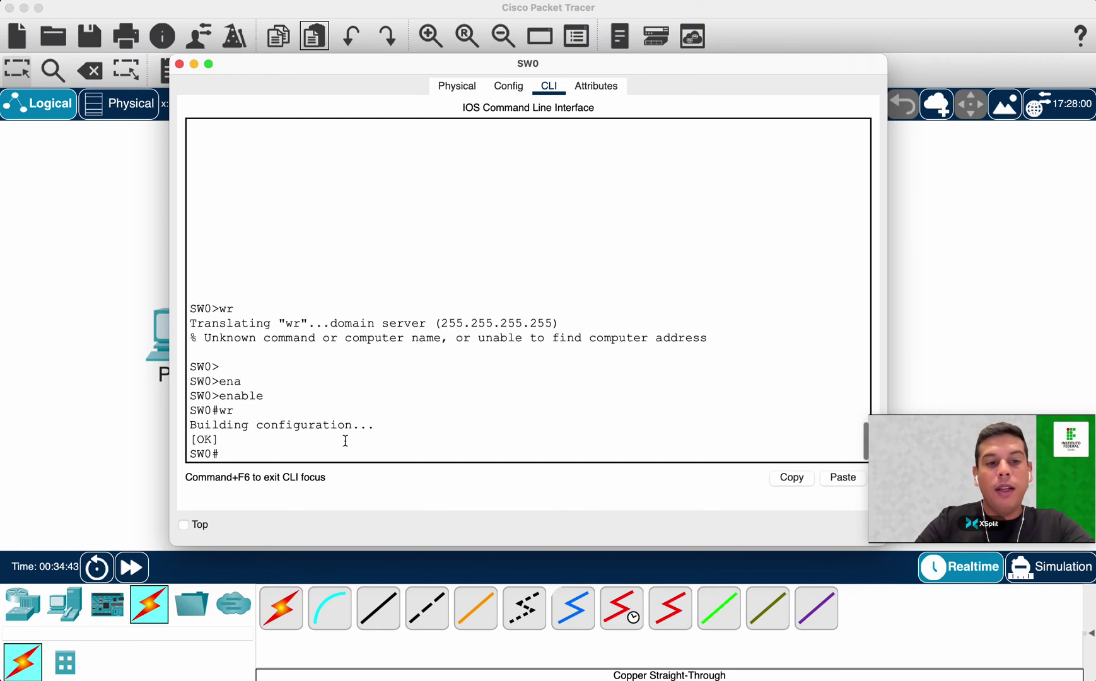
double_click(225, 413)
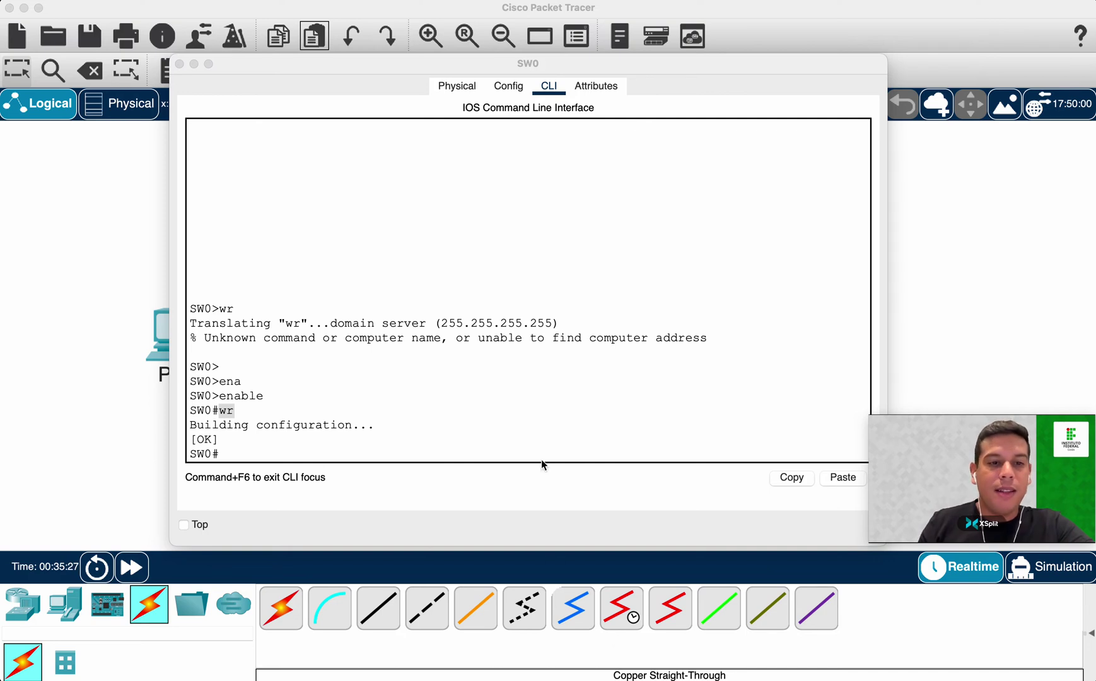
click(537, 421)
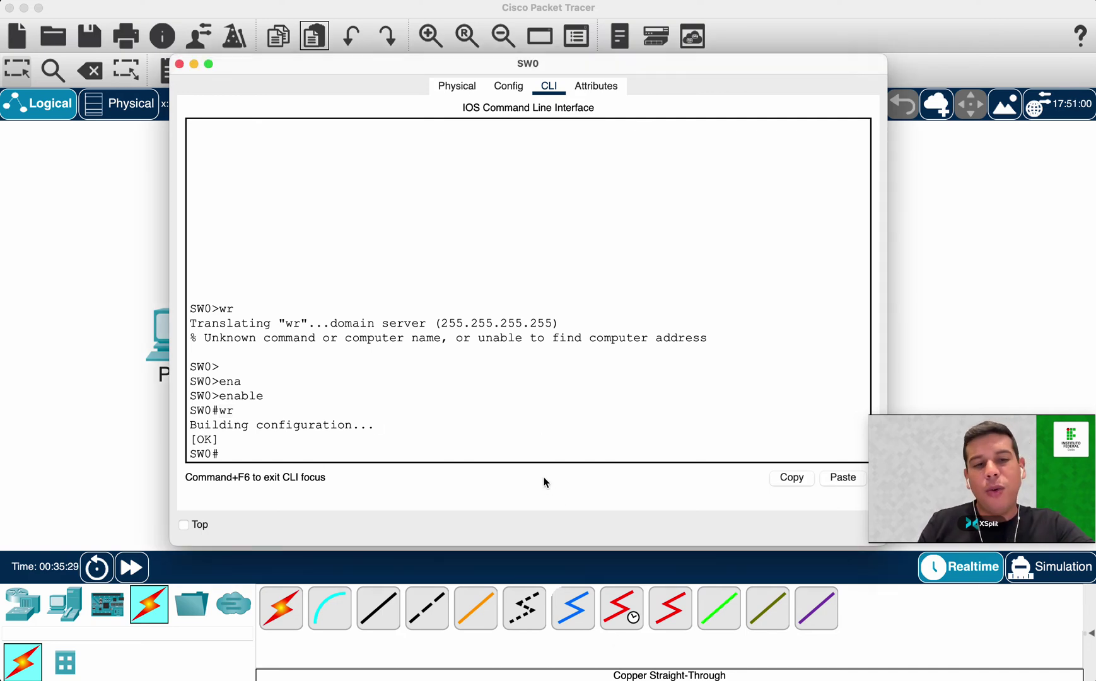
drag(218, 456, 212, 455)
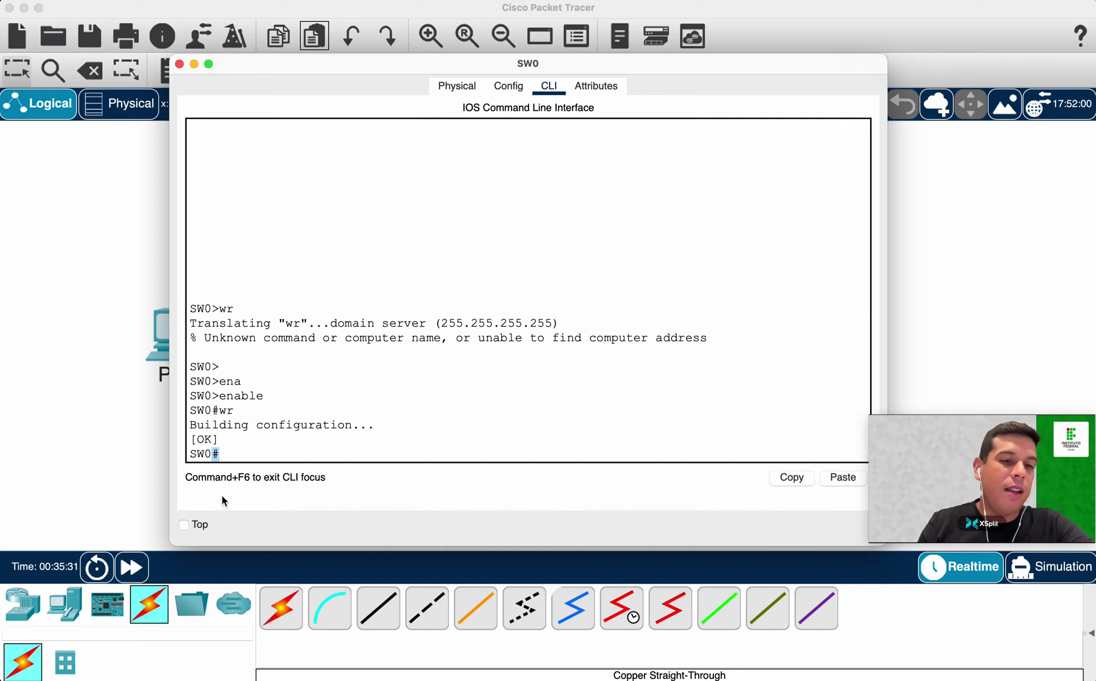
double_click(229, 396)
click(352, 454)
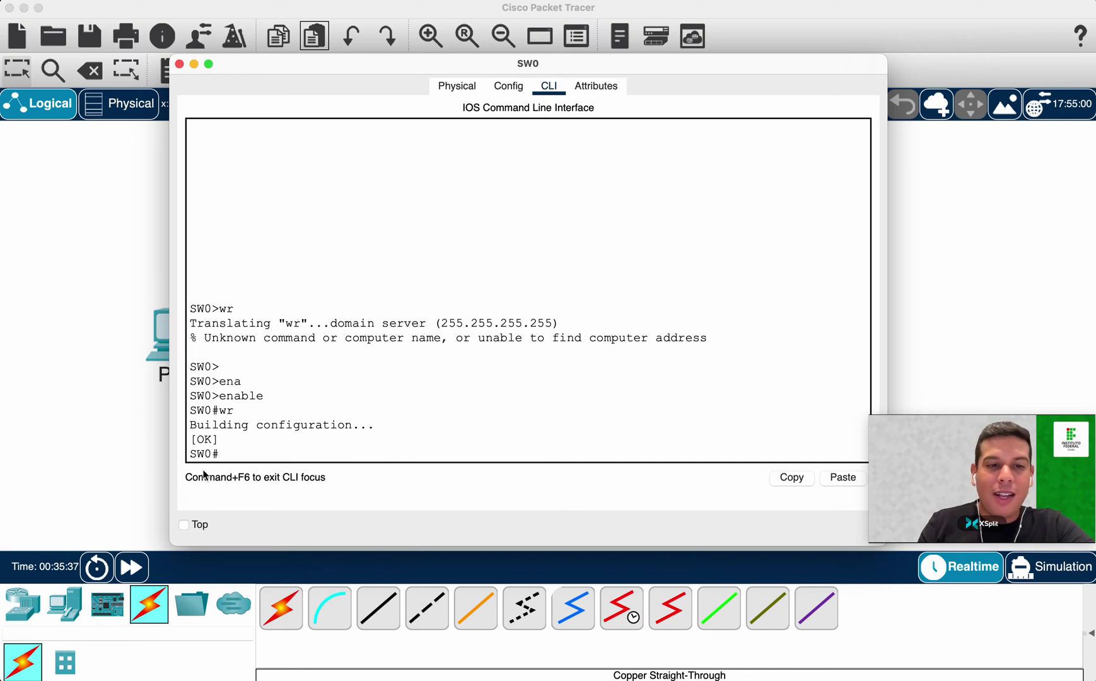
Return to user mode with 'disable', reaching the SW0> prompt.
text(dis)
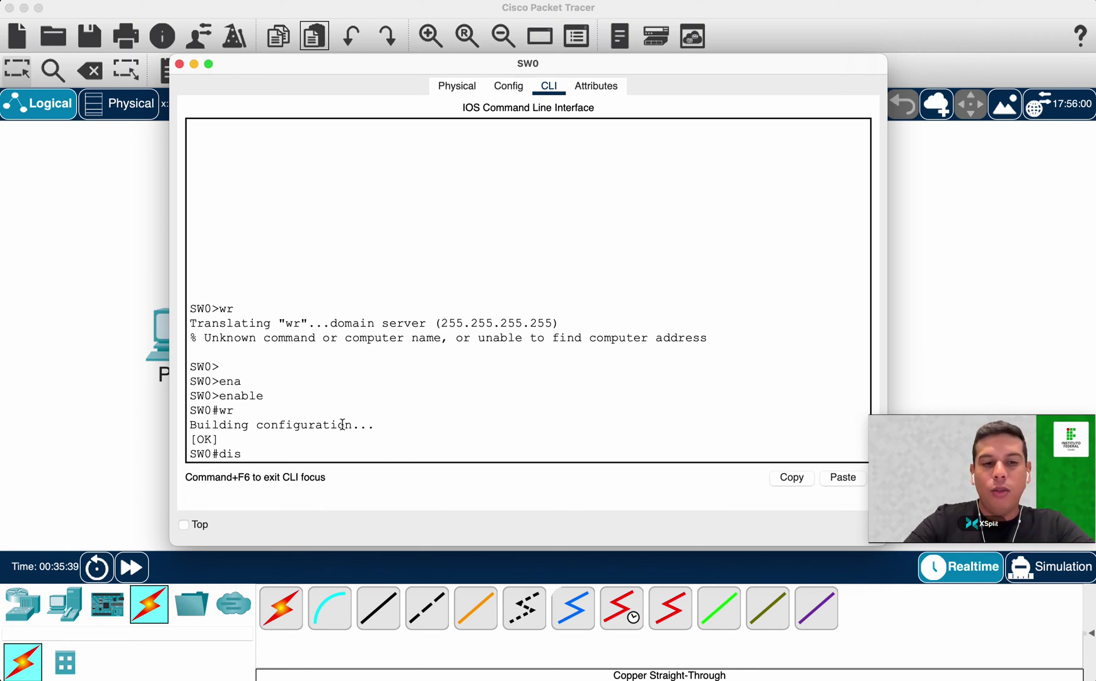
key(Tab)
text(able)
key(Return)
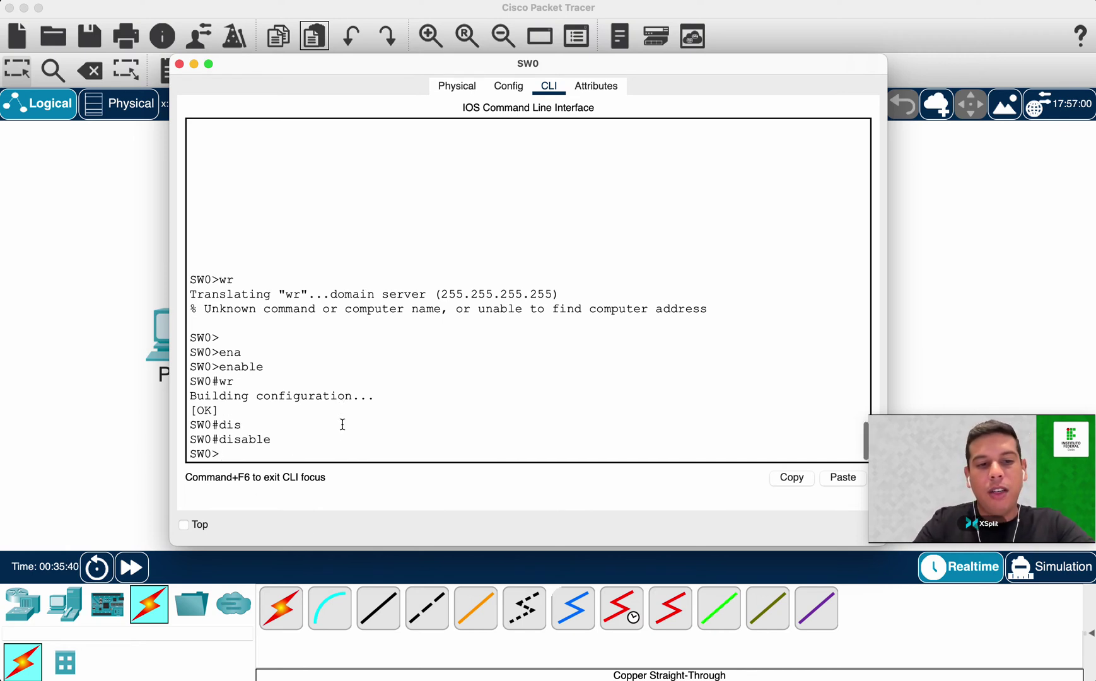
drag(222, 455, 217, 459)
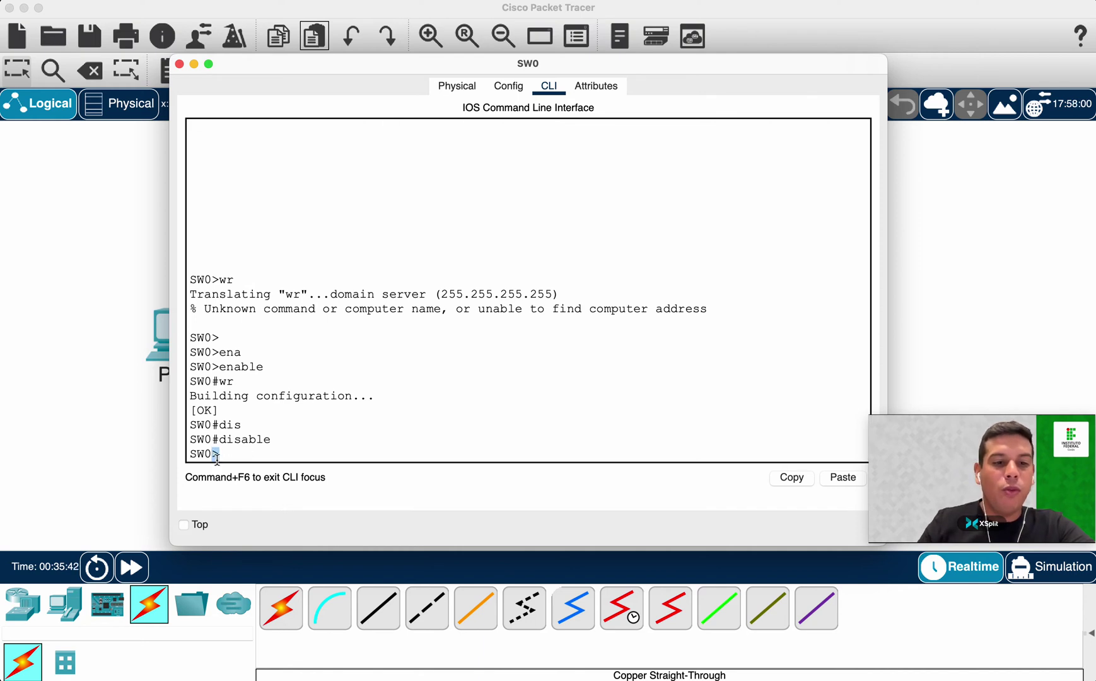
double_click(234, 440)
click(265, 454)
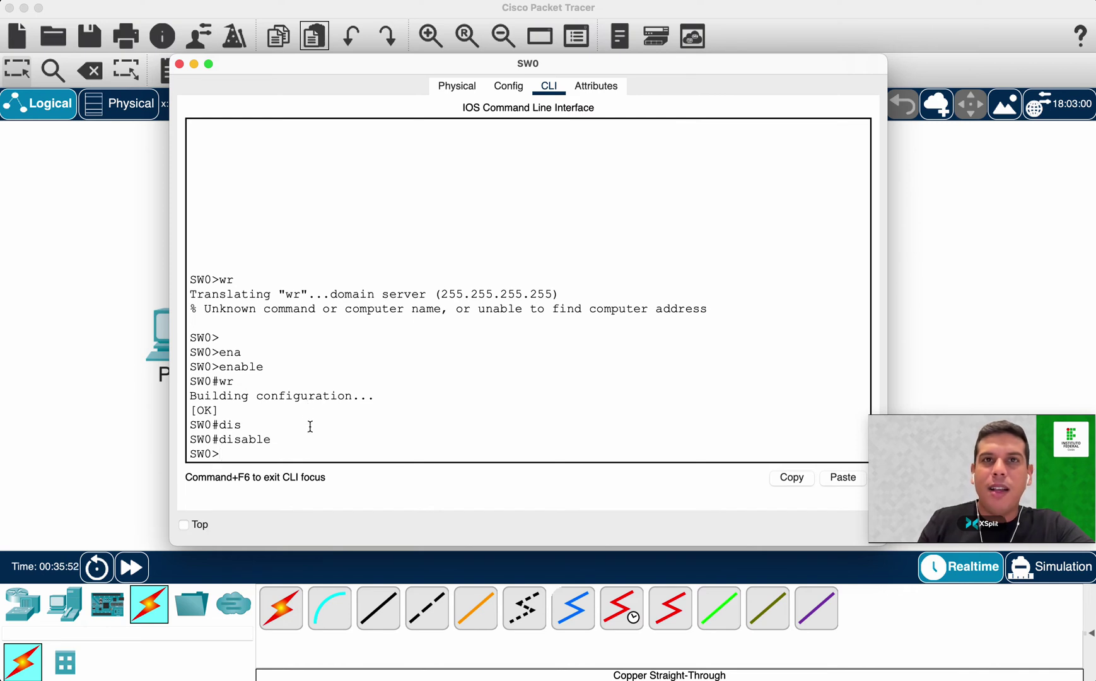
drag(223, 436, 212, 439)
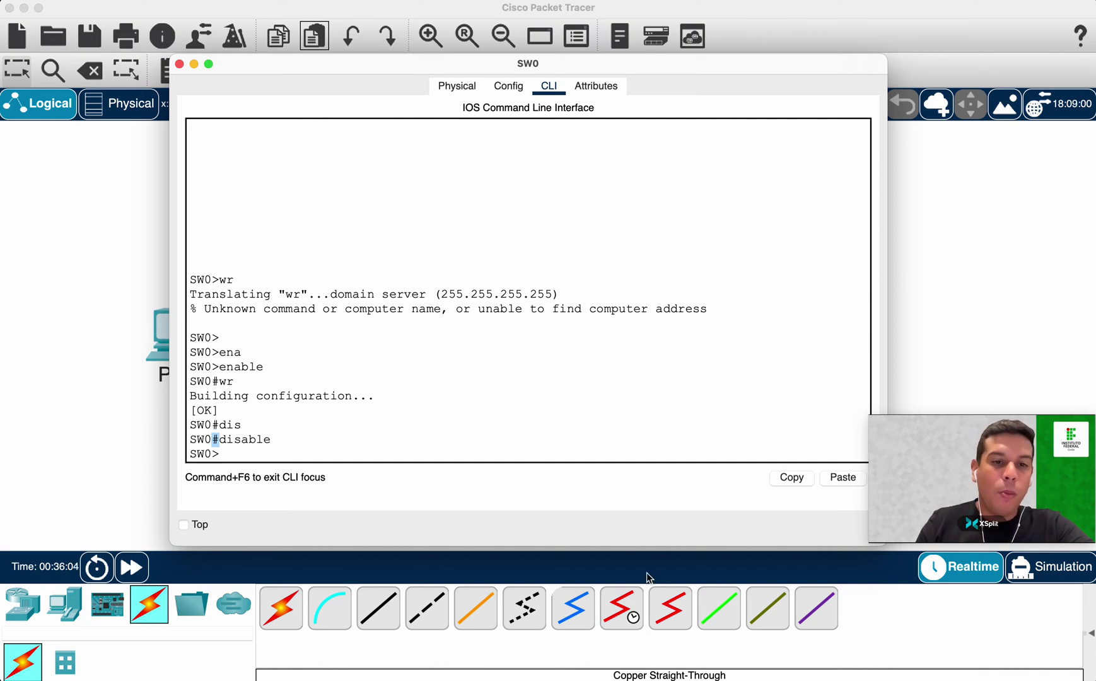
click(389, 453)
Enter global configuration mode and select console line 0.
text(en)
key(Return)
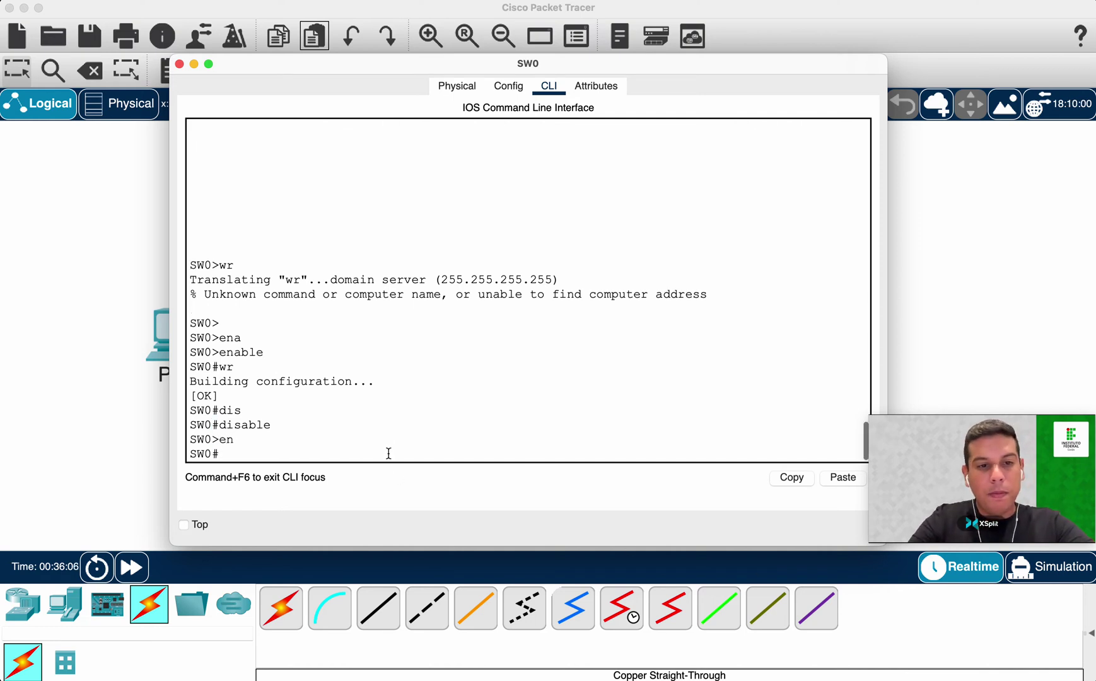
key(Return)
key(Return)
text(conf t)
key(Return)
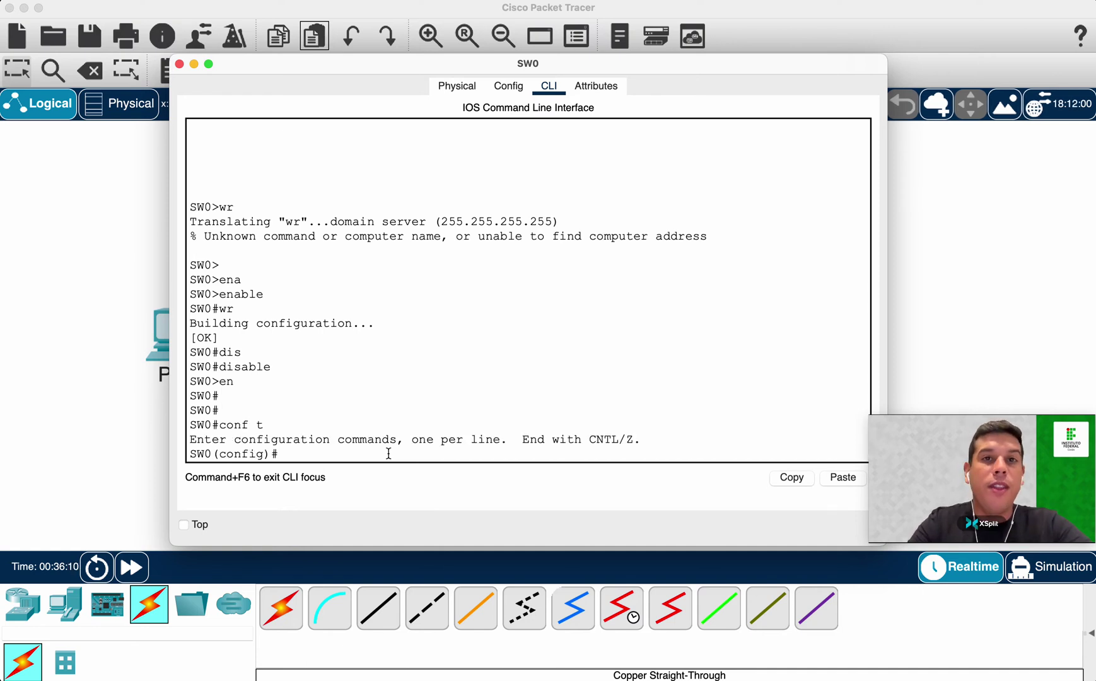
text(line cons)
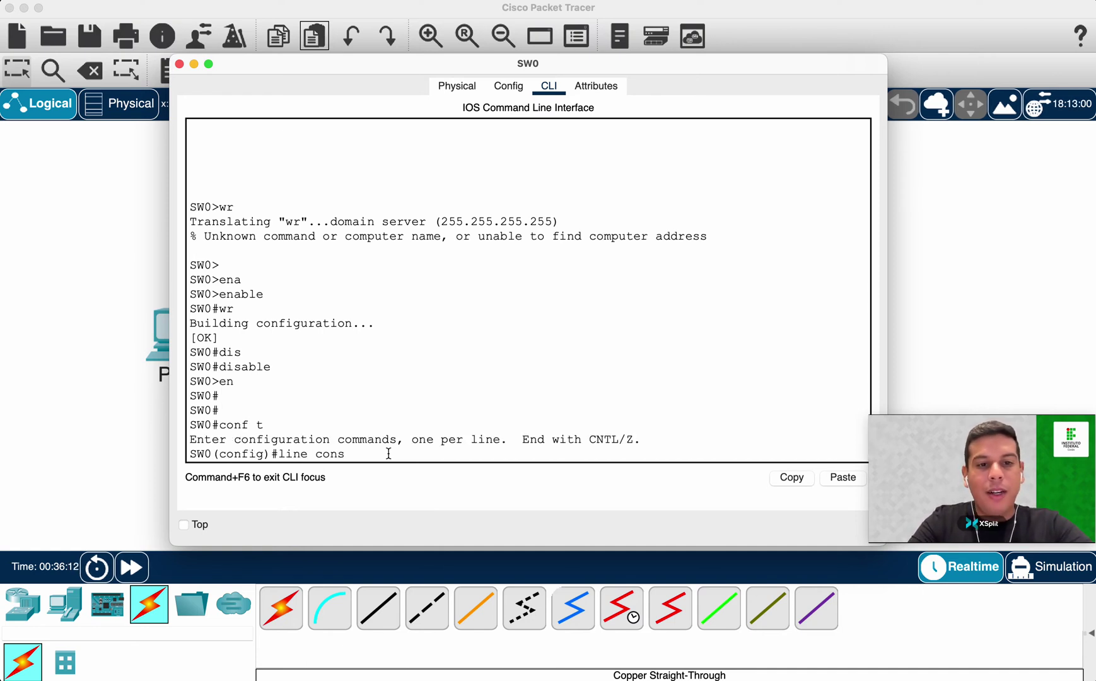
text(o)
key(Tab)
text(0)
key(Return)
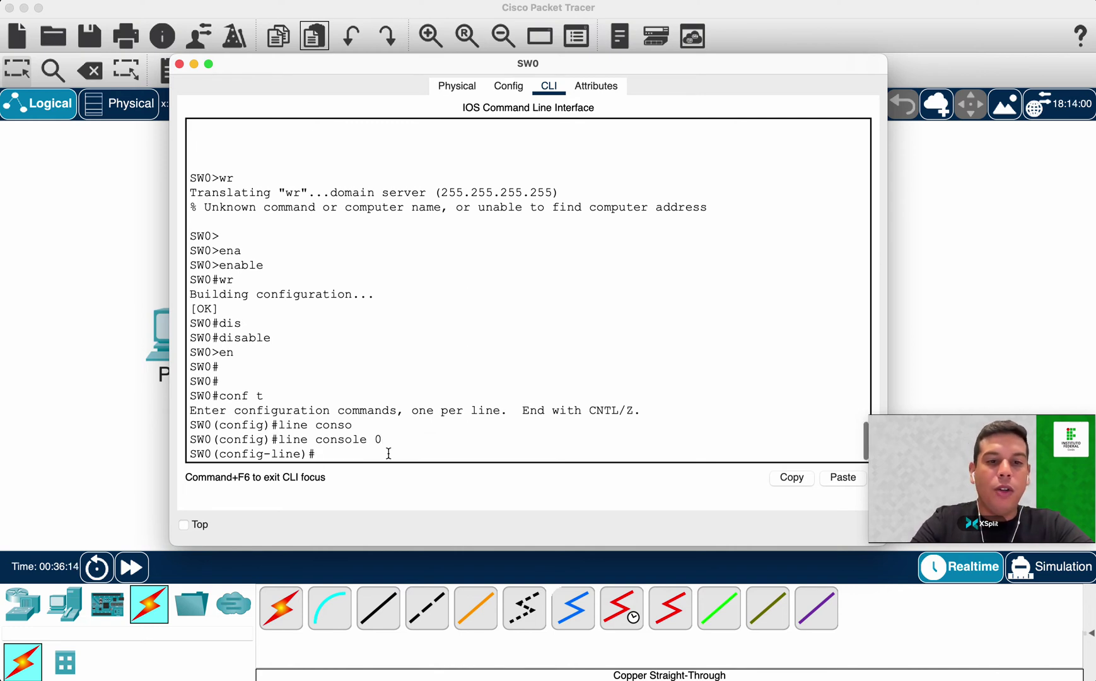
Set the console line password, require login, and return to global configuration.
text(pass)
key(Tab)
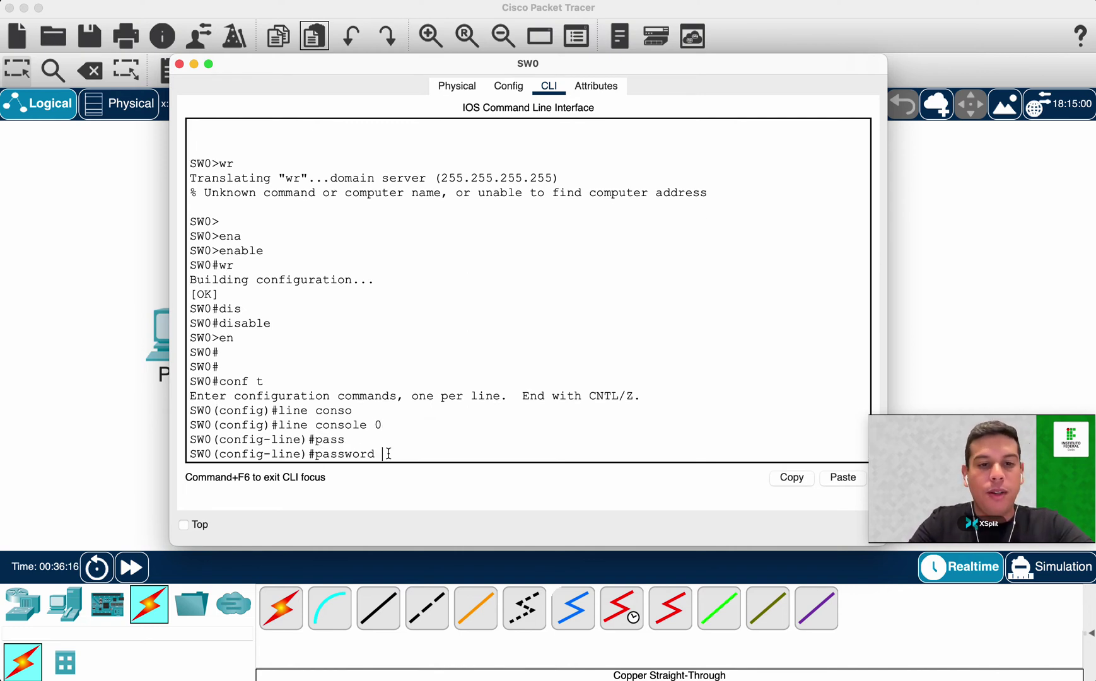
text(123)
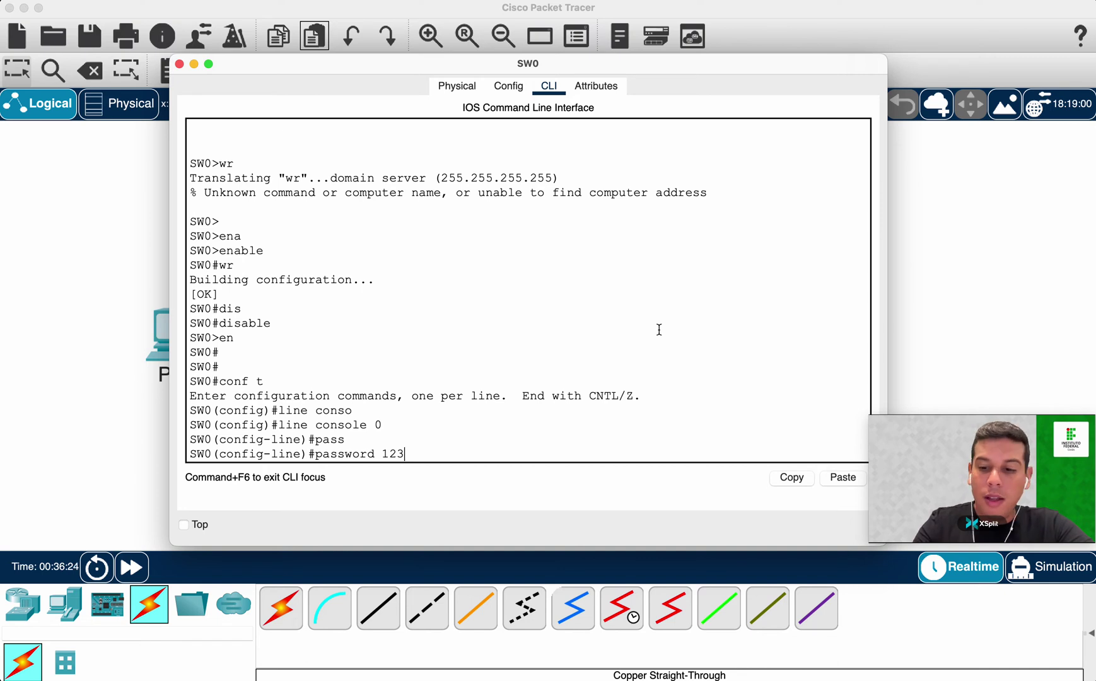
key(Return)
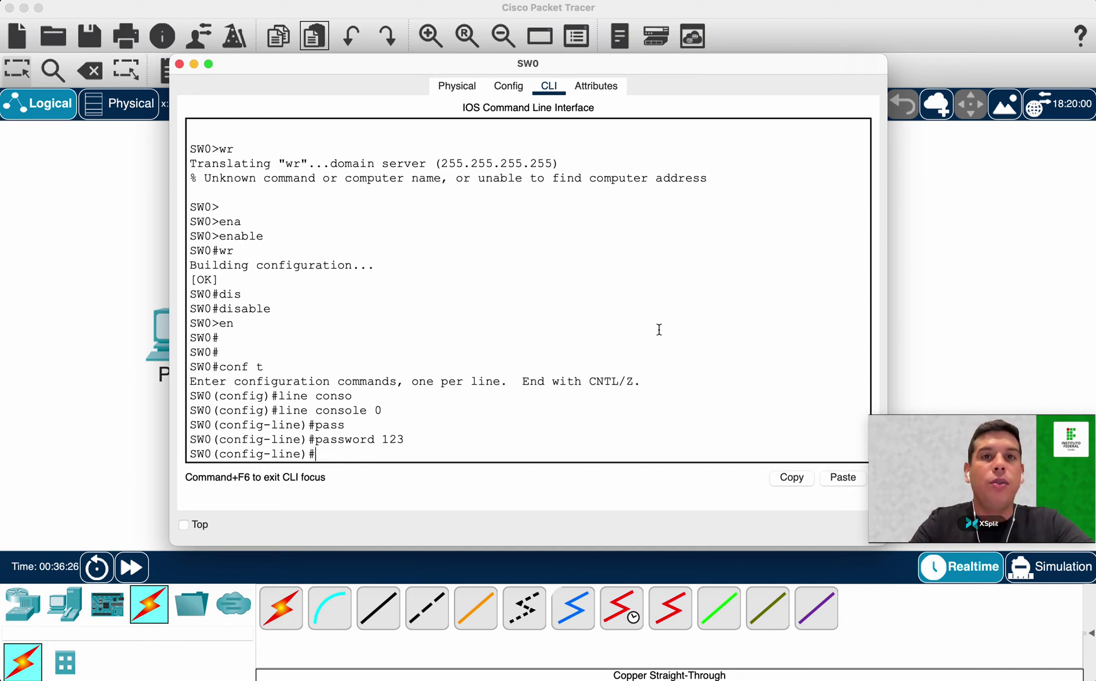
text(login)
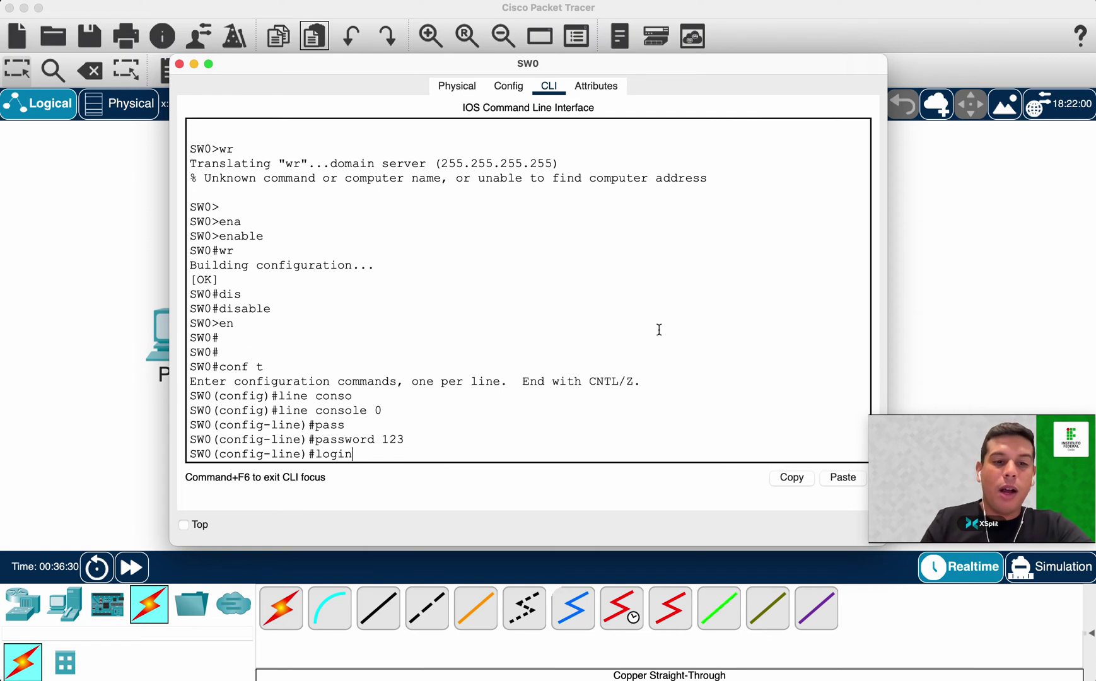
key(Return)
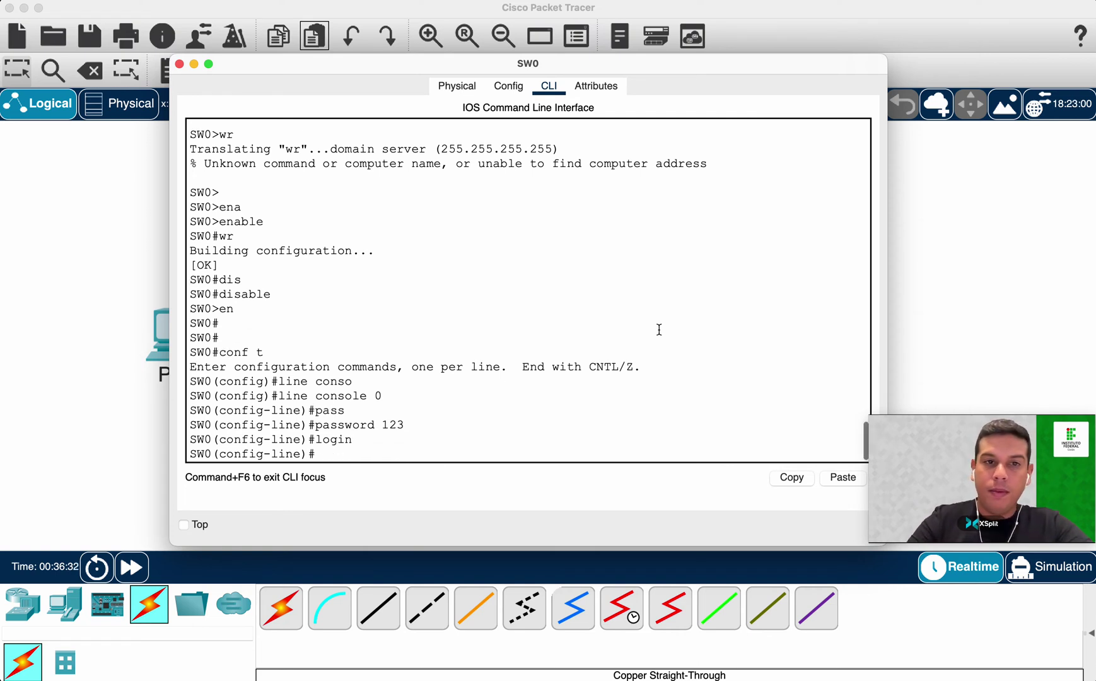
text(exit)
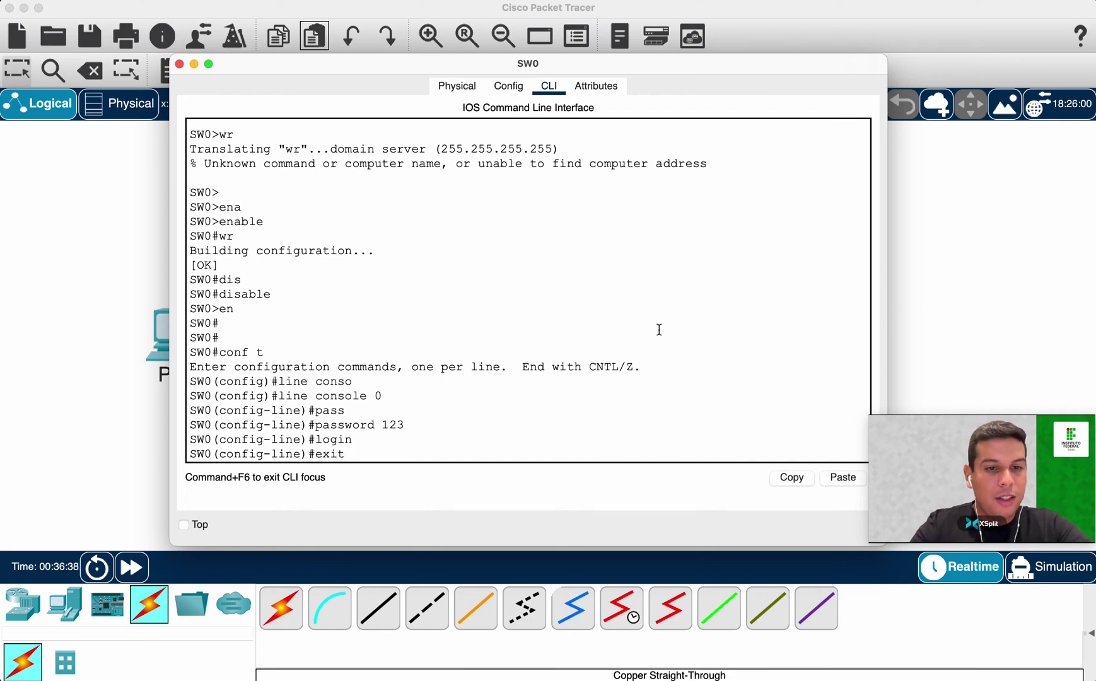
key(Return)
double_click(243, 454)
click(243, 454)
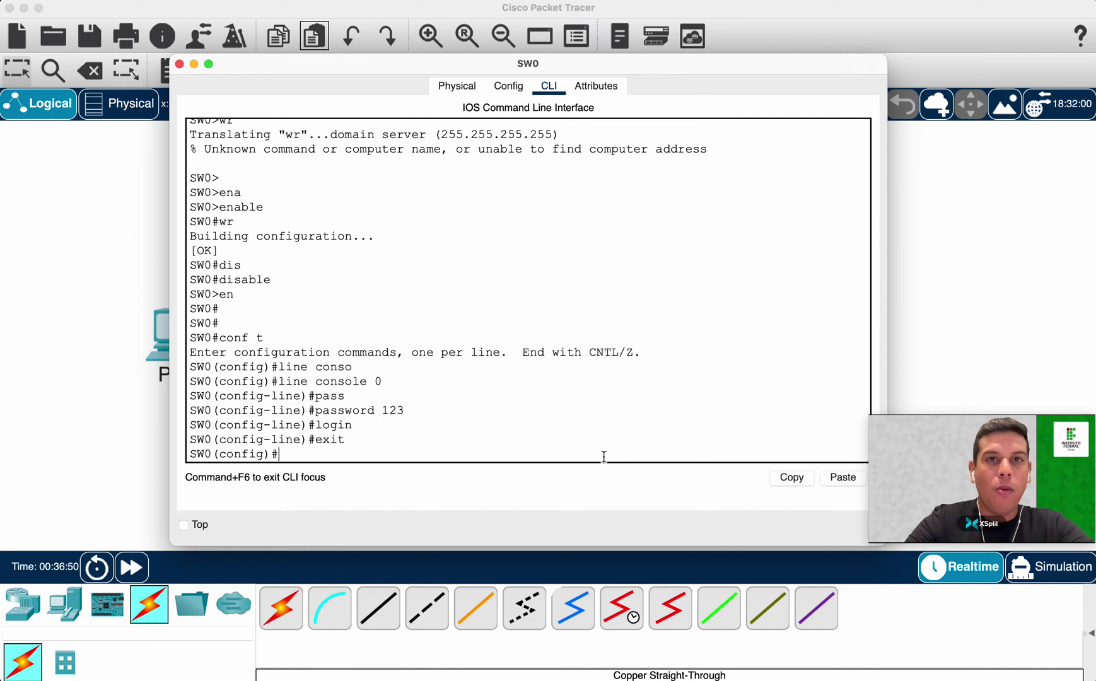
text(nabl)
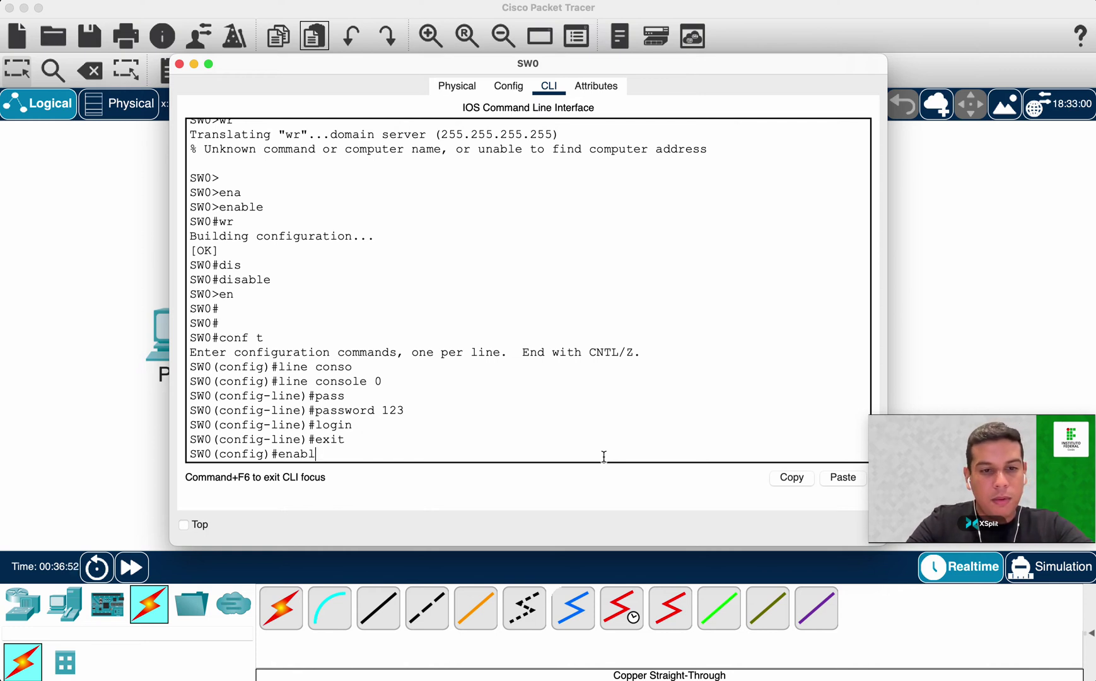
text(e se)
Complete the enable secret command with the chosen password and apply it on SW0.
key(Tab)
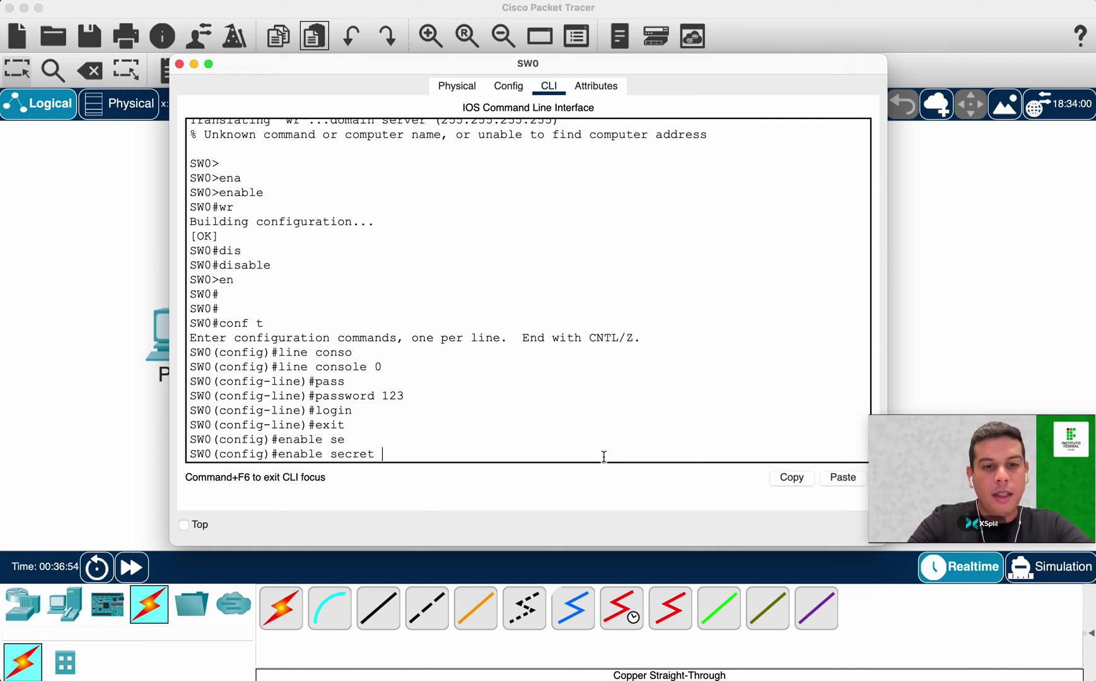
text(123456)
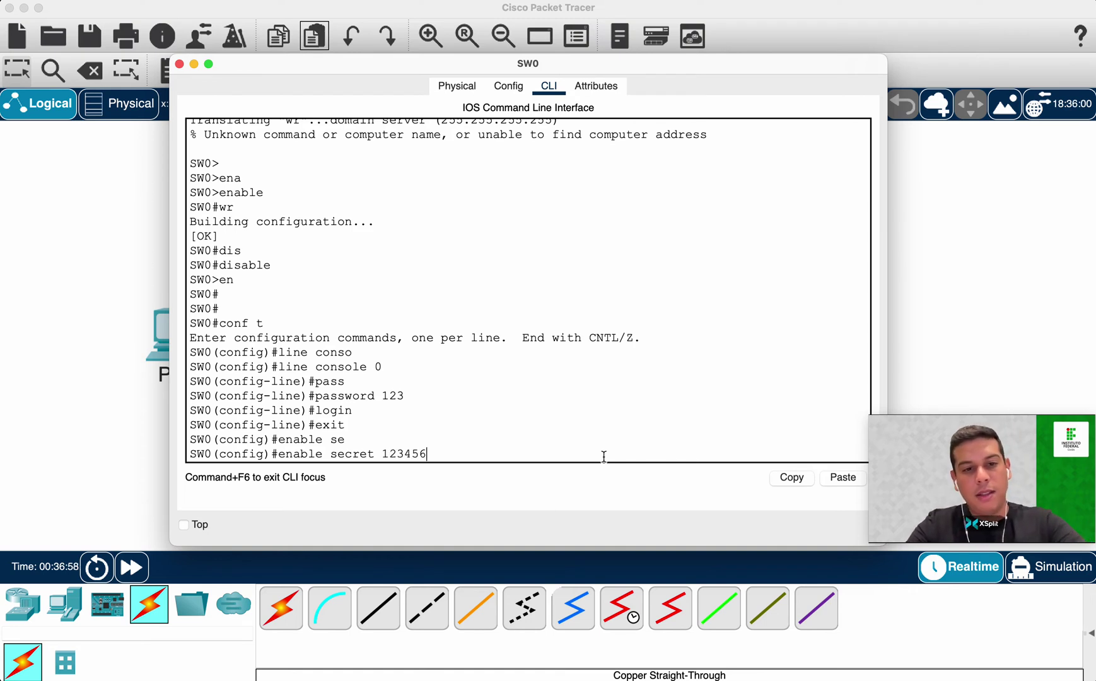
key(Return)
text(exti)
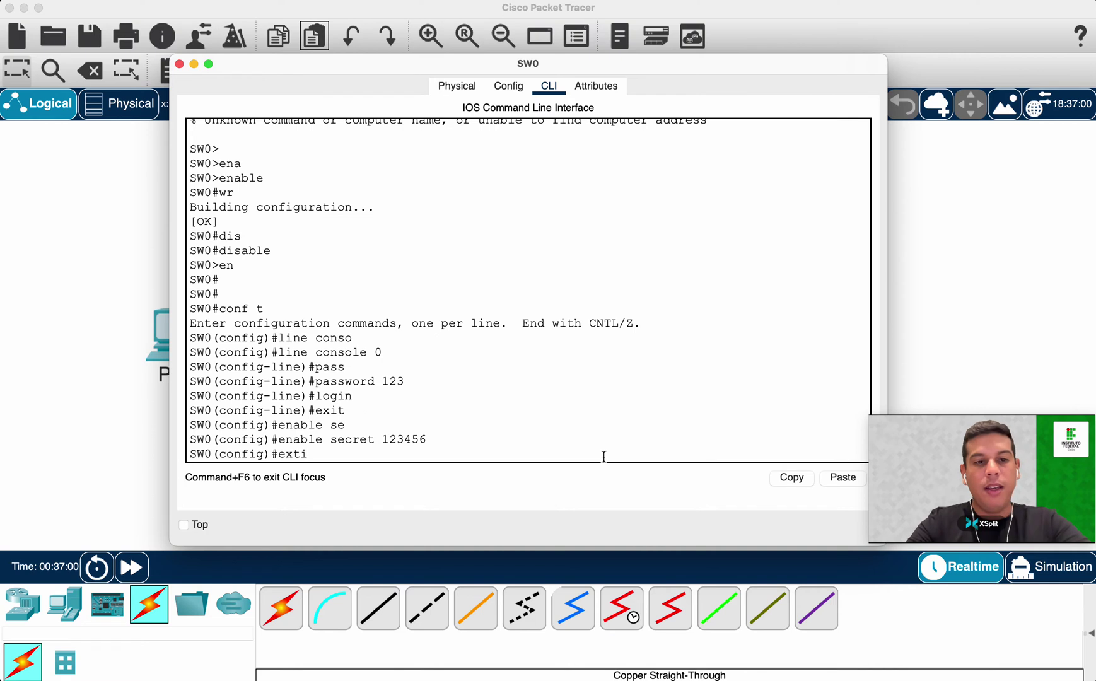
key(BackSpace)
text(it)
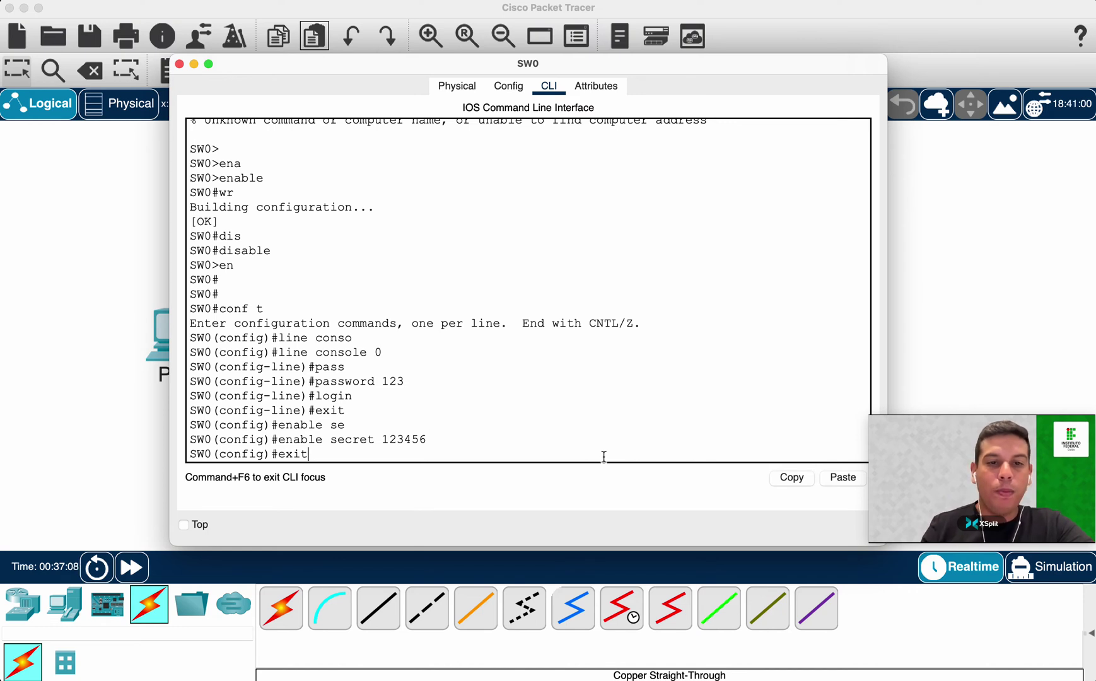
double_click(402, 440)
Leave global configuration mode and end SW0's console session.
click(353, 455)
key(Return)
text(exit)
key(Return)
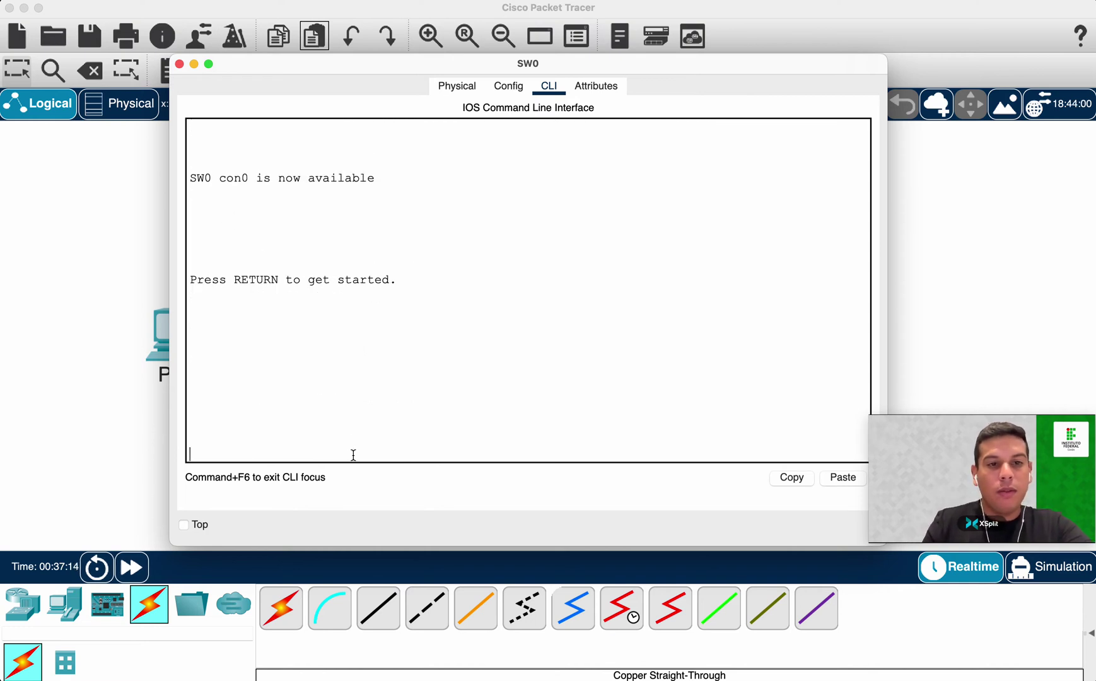
Log back in with the console password, then enter the enable secret to reach SW0#.
key(Return)
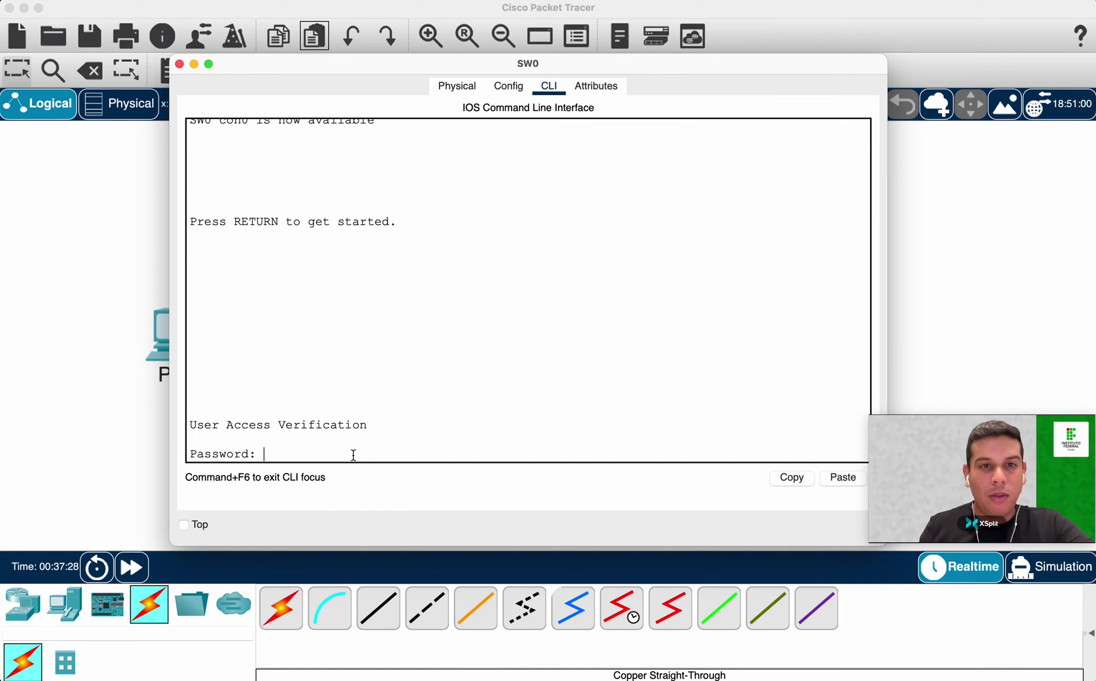
key(Return)
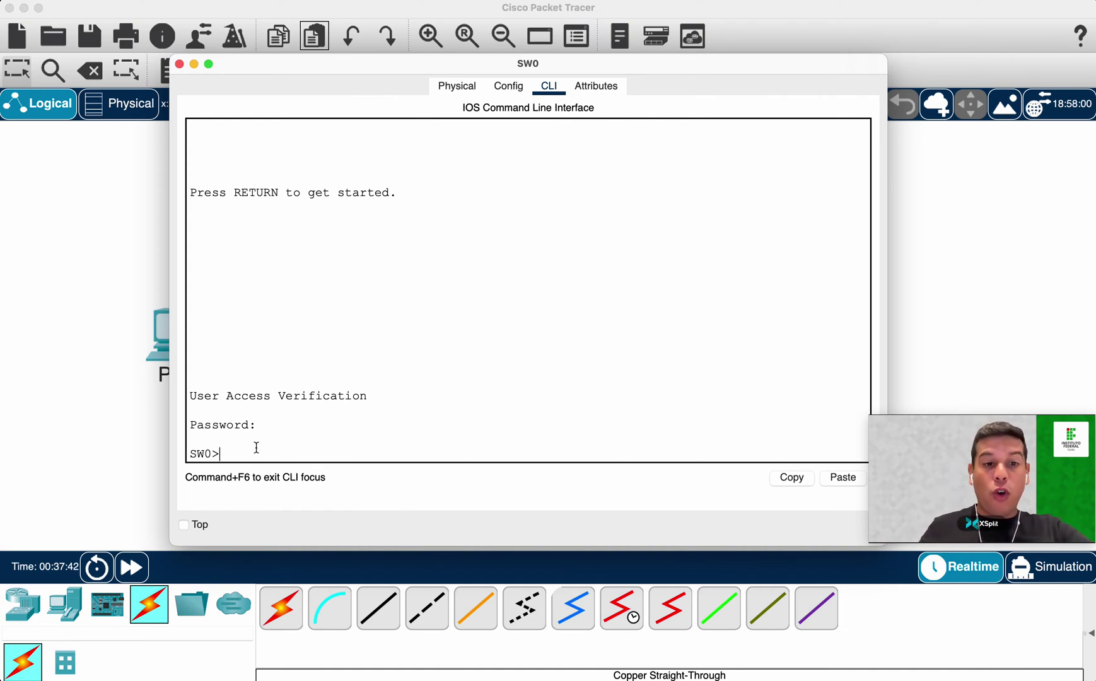
text(enable)
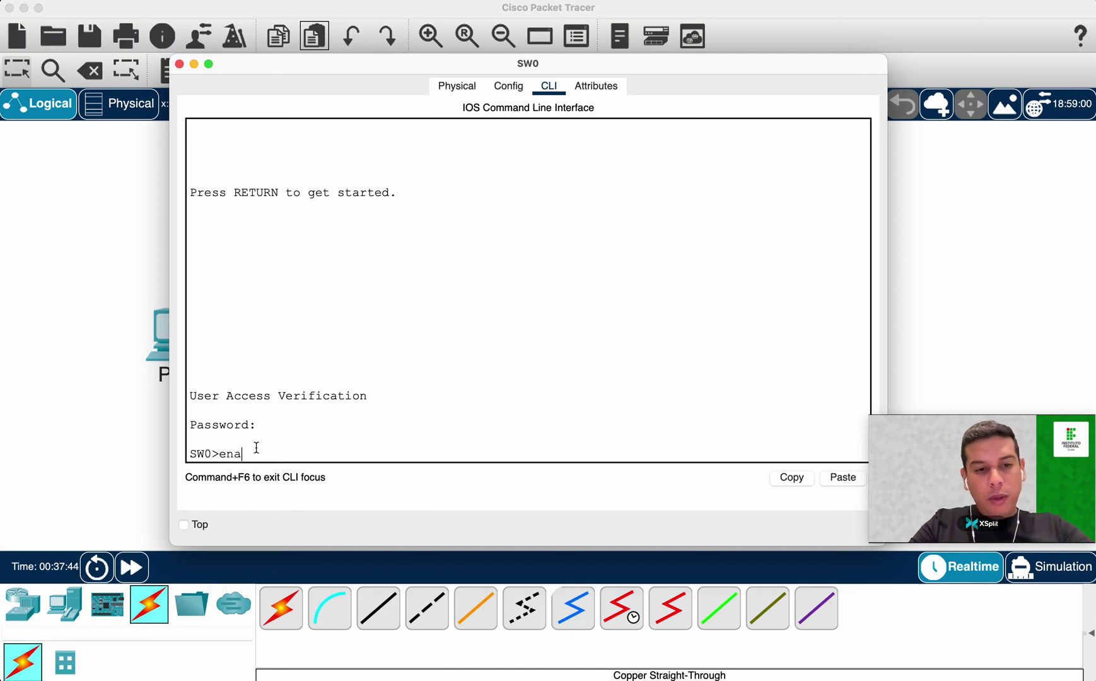
key(Return)
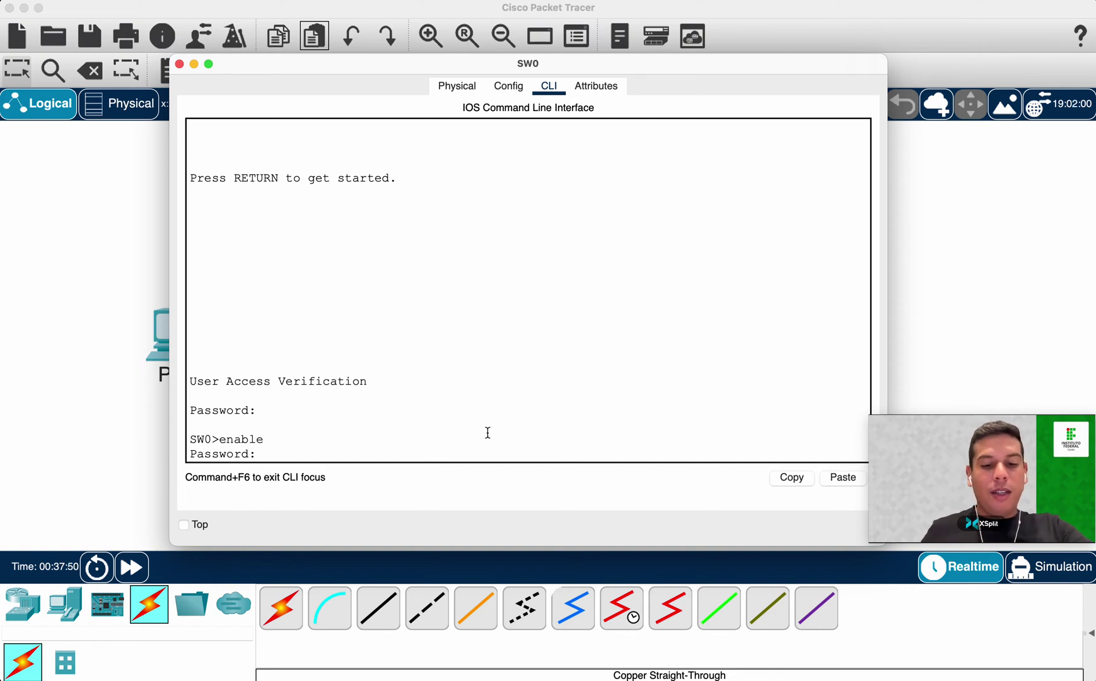
key(Return)
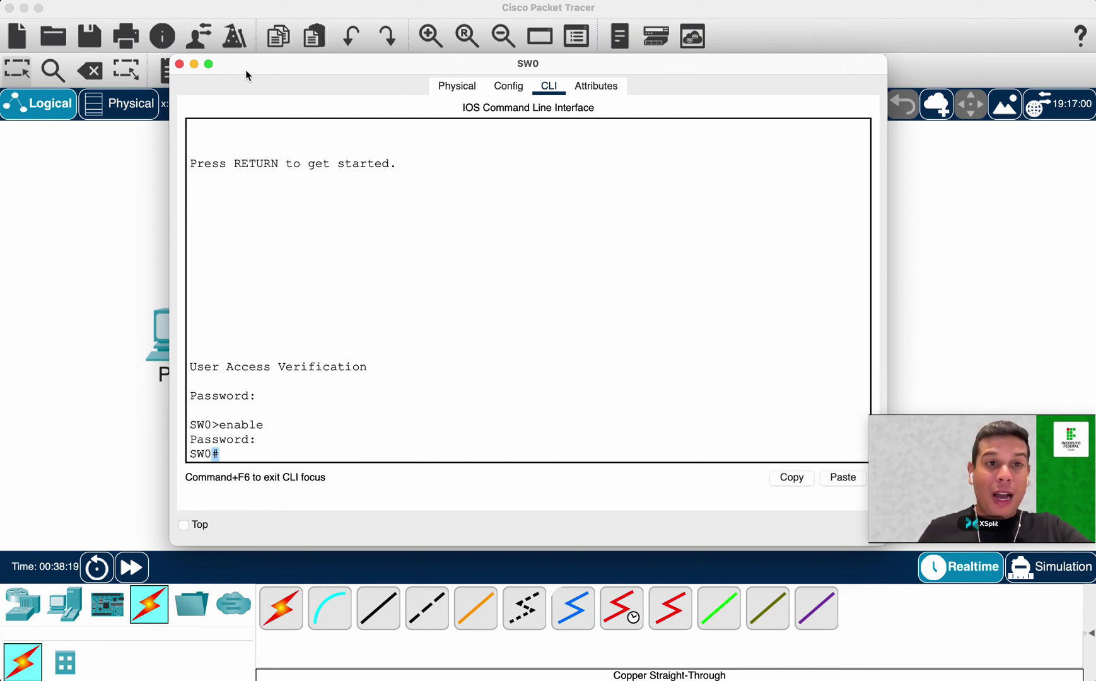
click(128, 208)
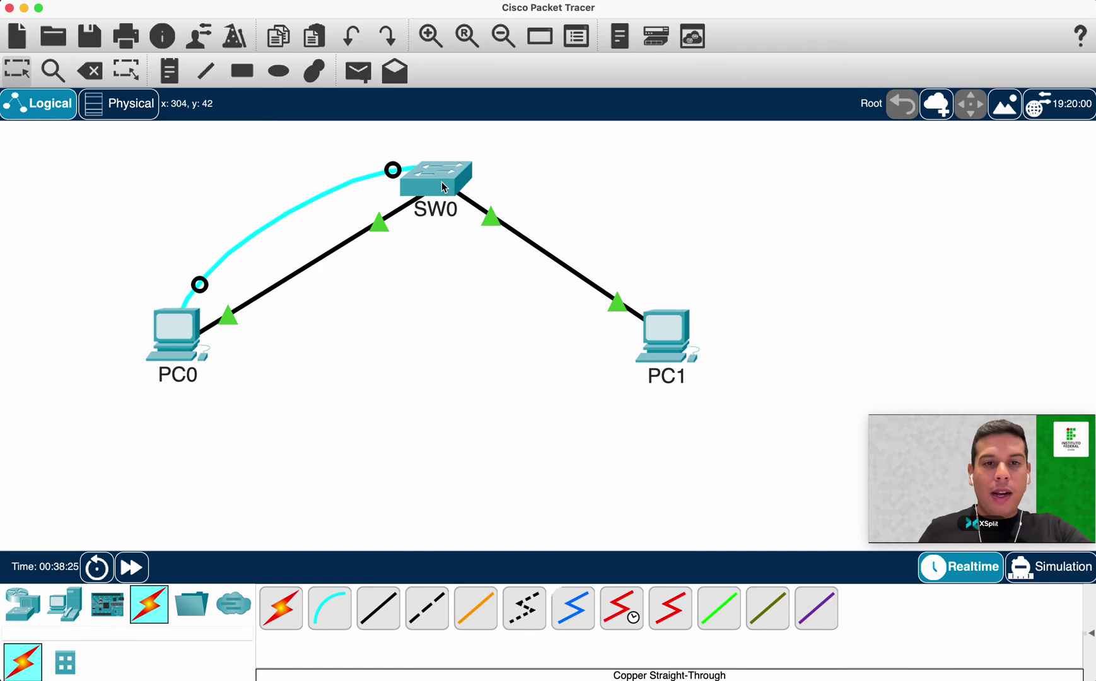
Inspect SW0's port information in the topology and reopen its CLI window.
mouse_move(441, 182)
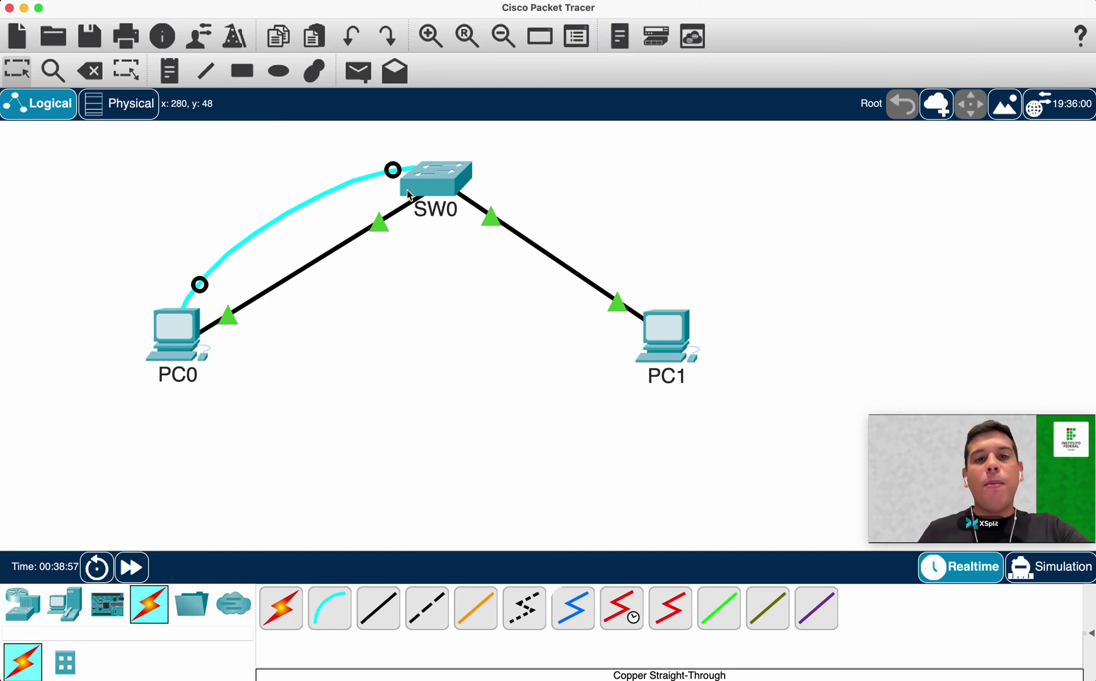
mouse_move(408, 195)
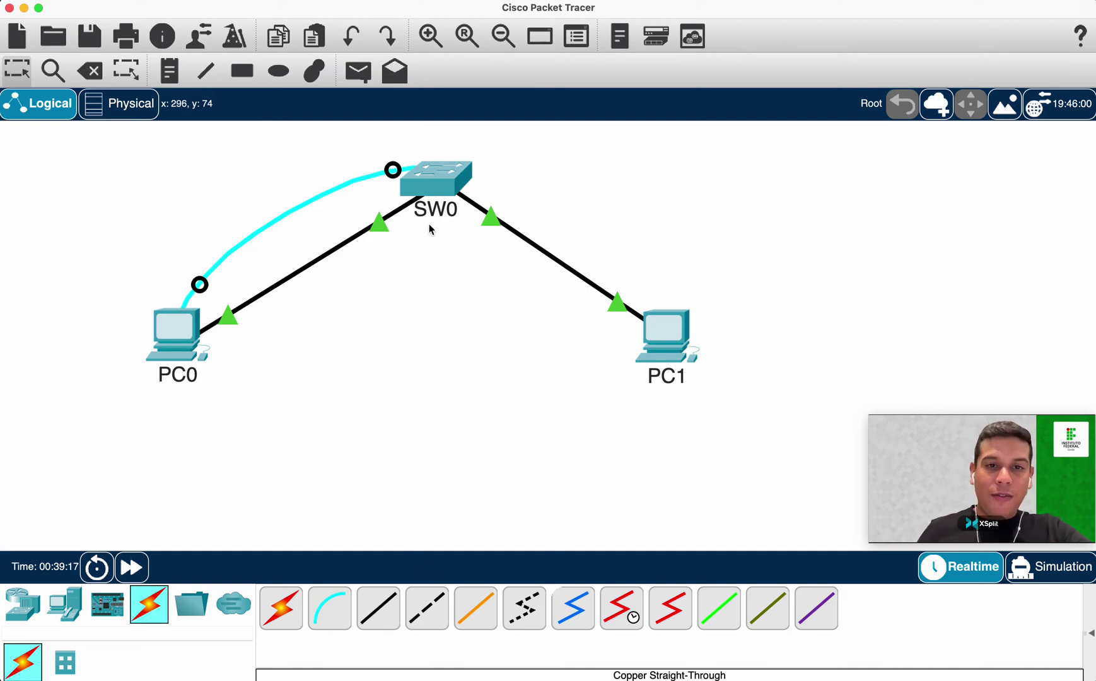
click(427, 192)
Enter global configuration mode on SW0 with conf t.
click(472, 283)
key(Return)
key(Return)
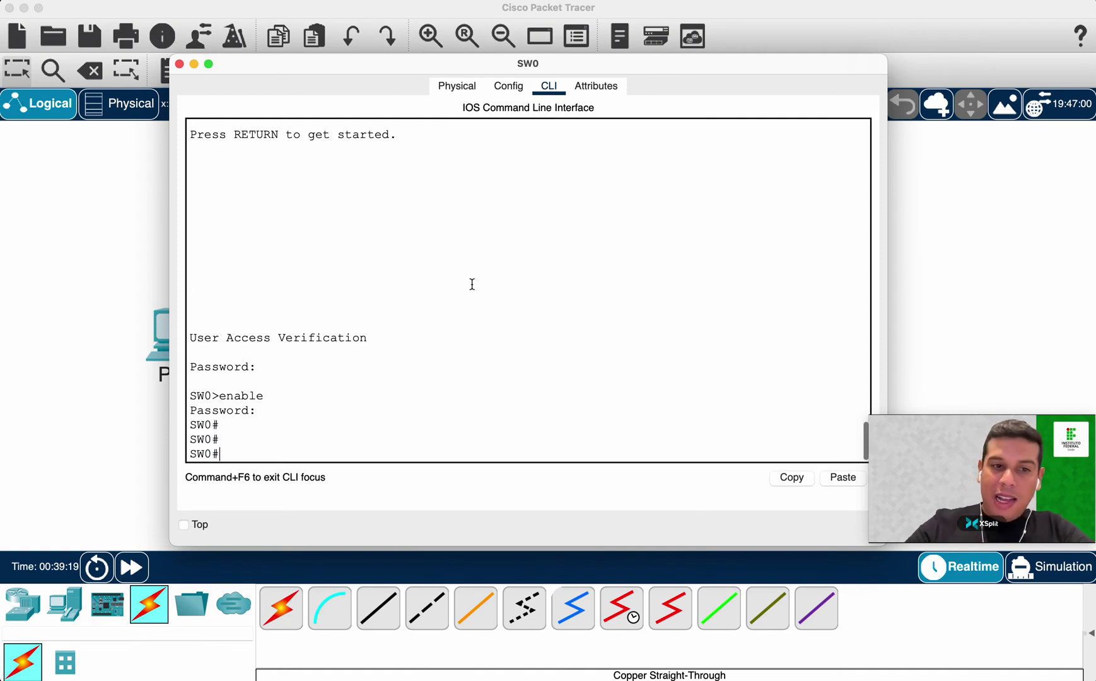
text(conf t)
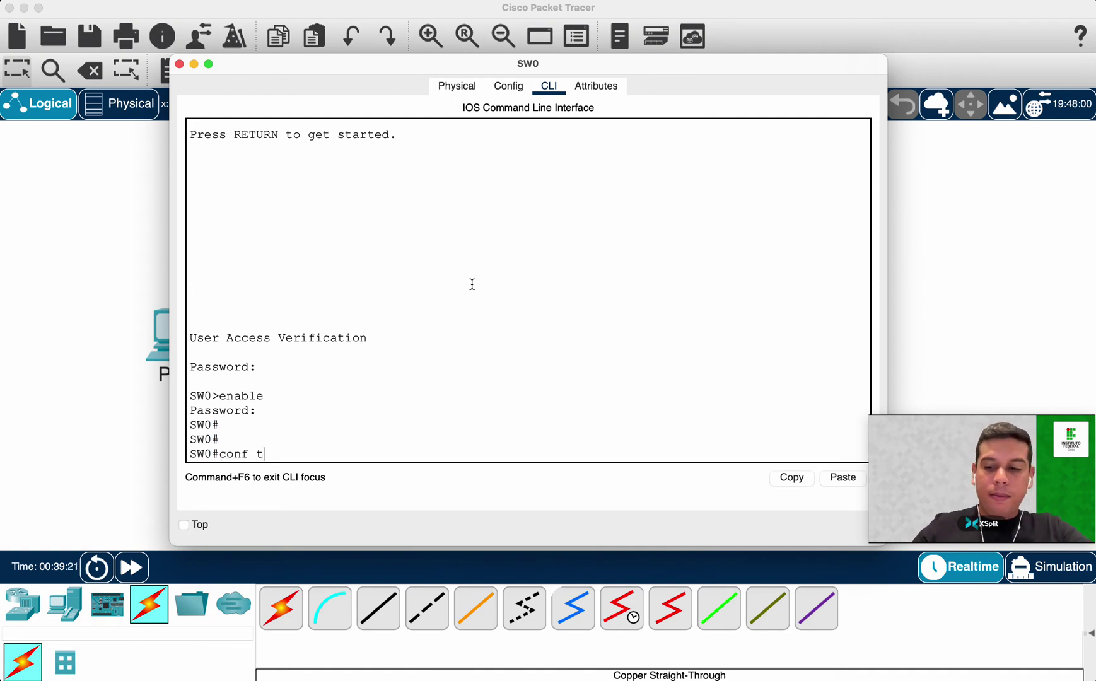
key(Return)
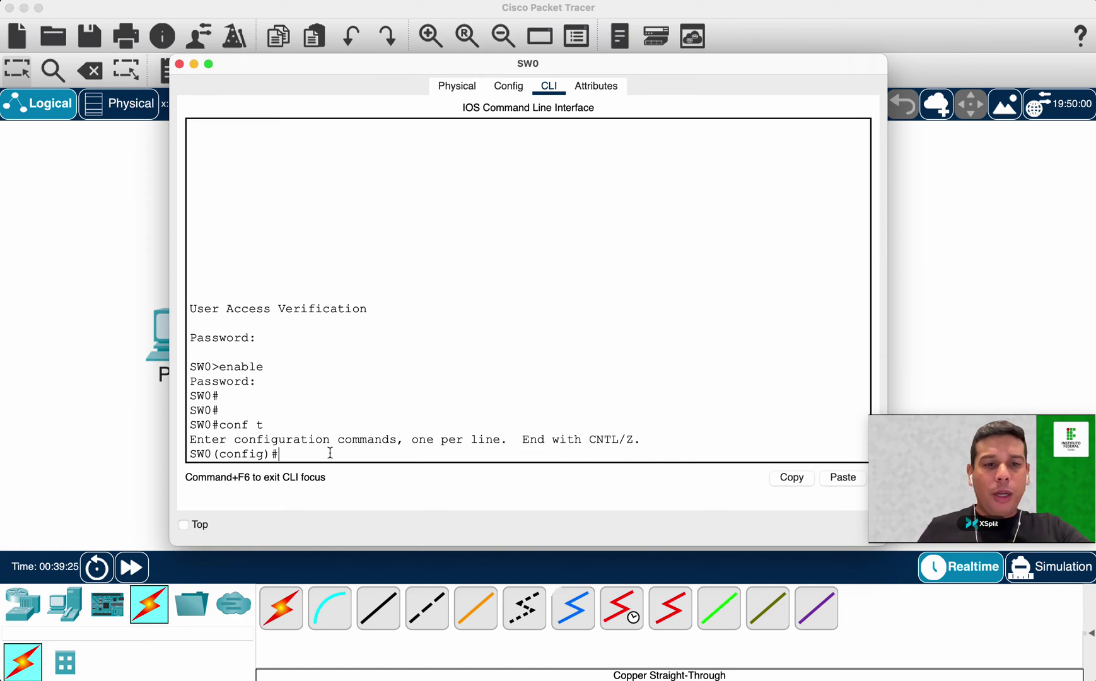
Enter line vty 0 15 to reach the SW0(config-line)# prompt.
text(line vty)
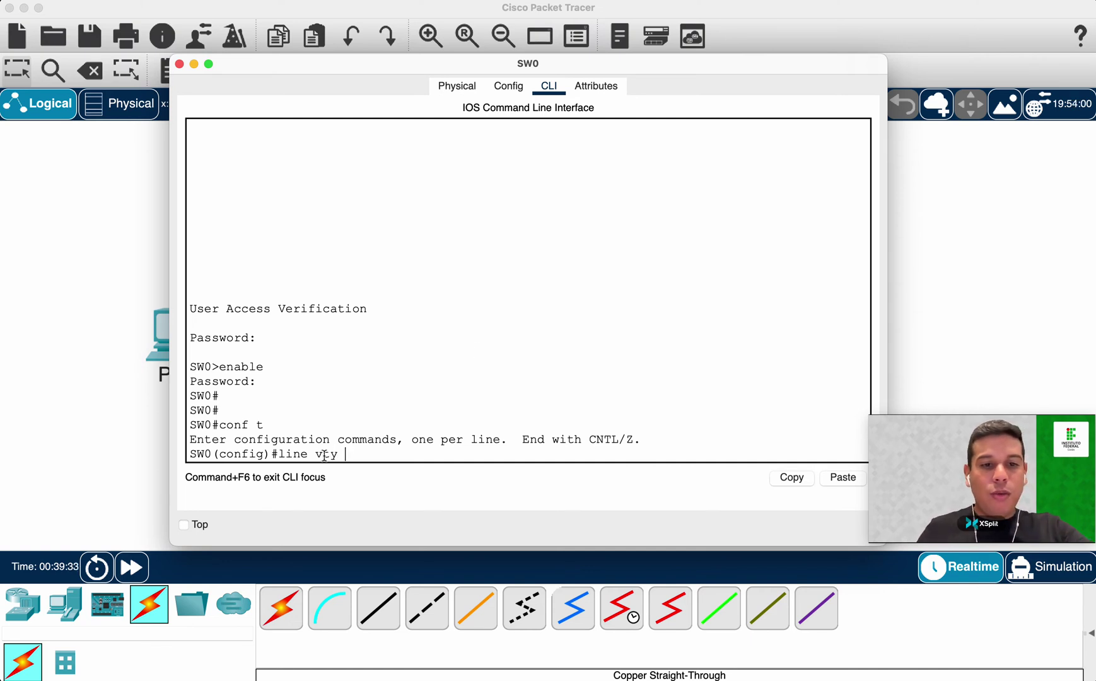
drag(316, 454, 339, 455)
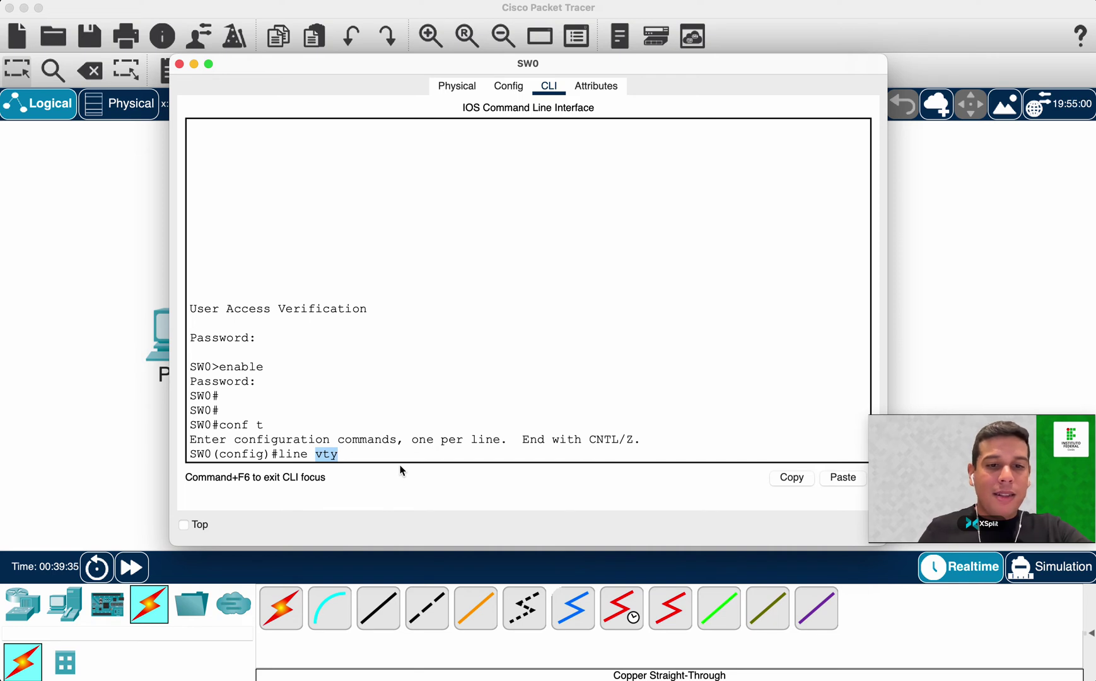
click(360, 453)
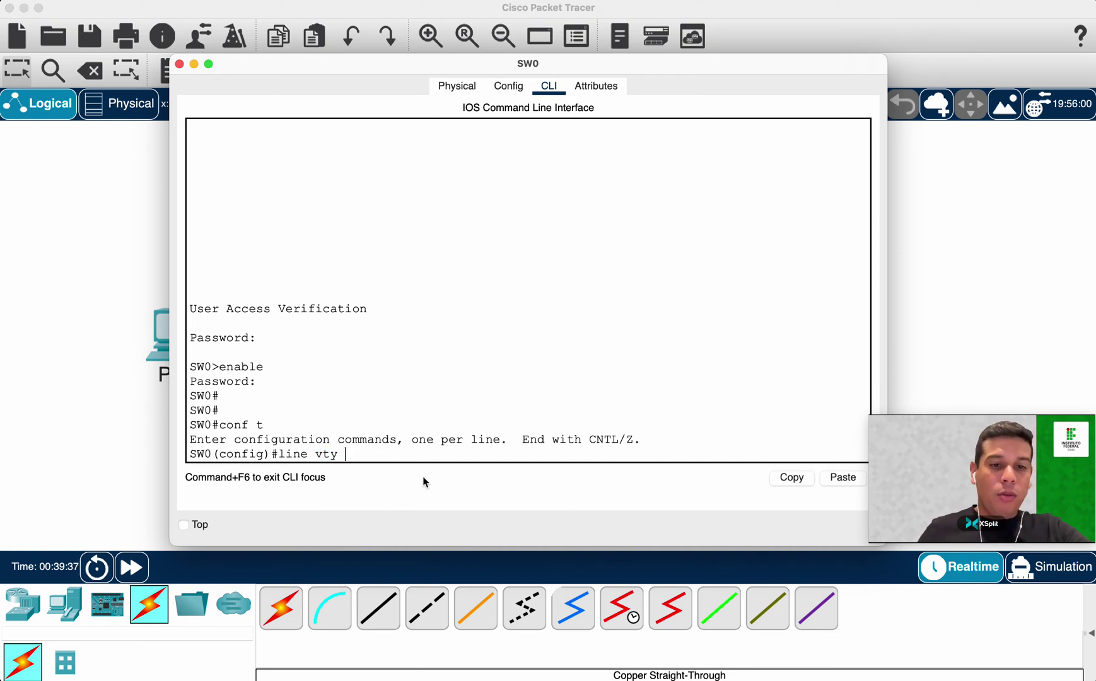
text(0 15)
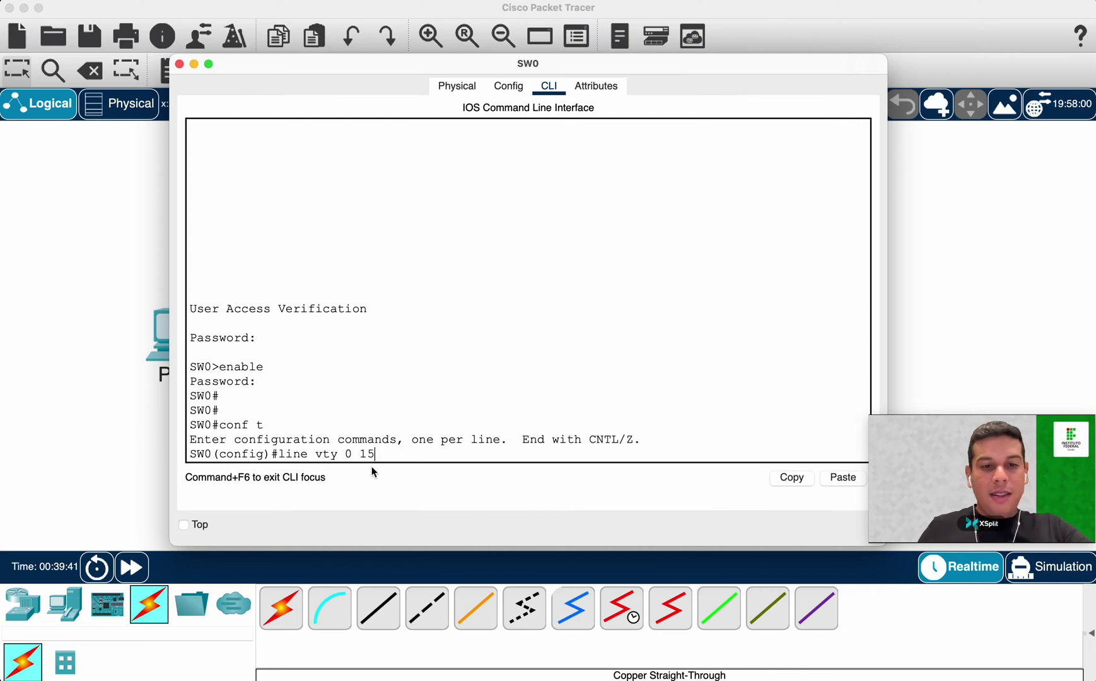
drag(381, 456, 275, 456)
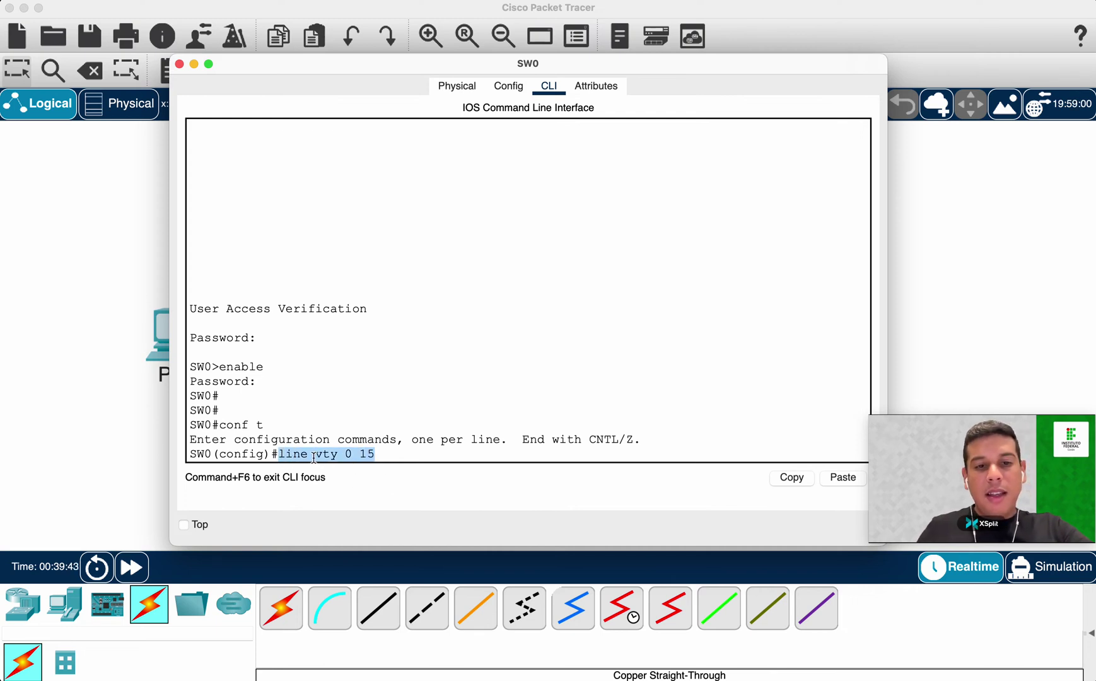
click(419, 455)
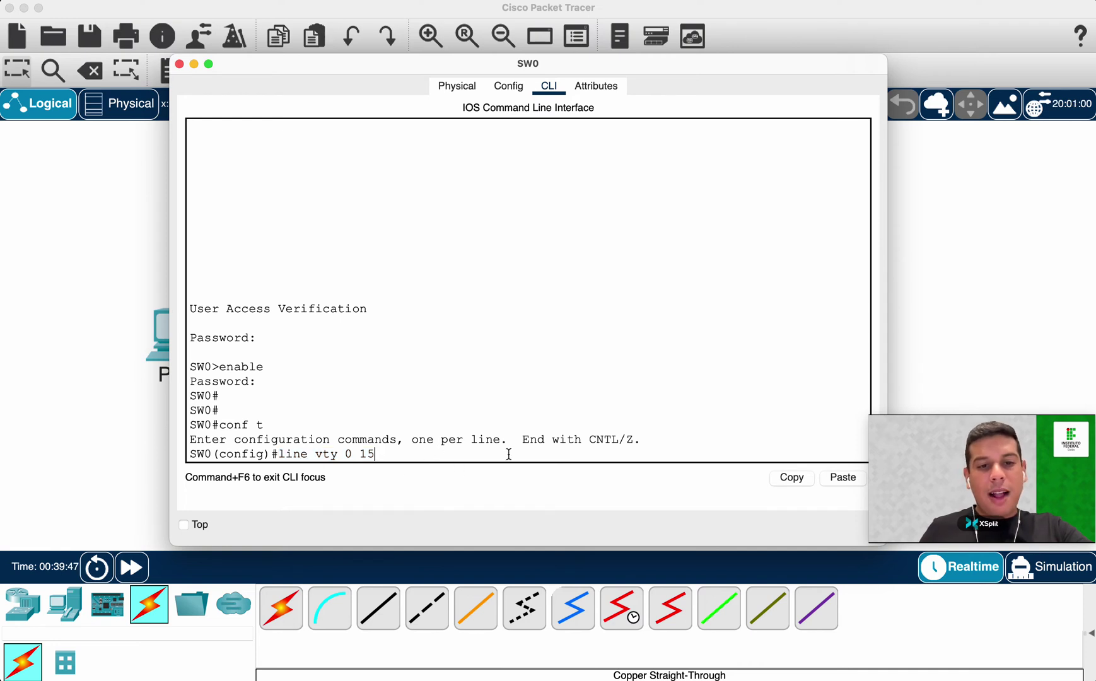
key(Return)
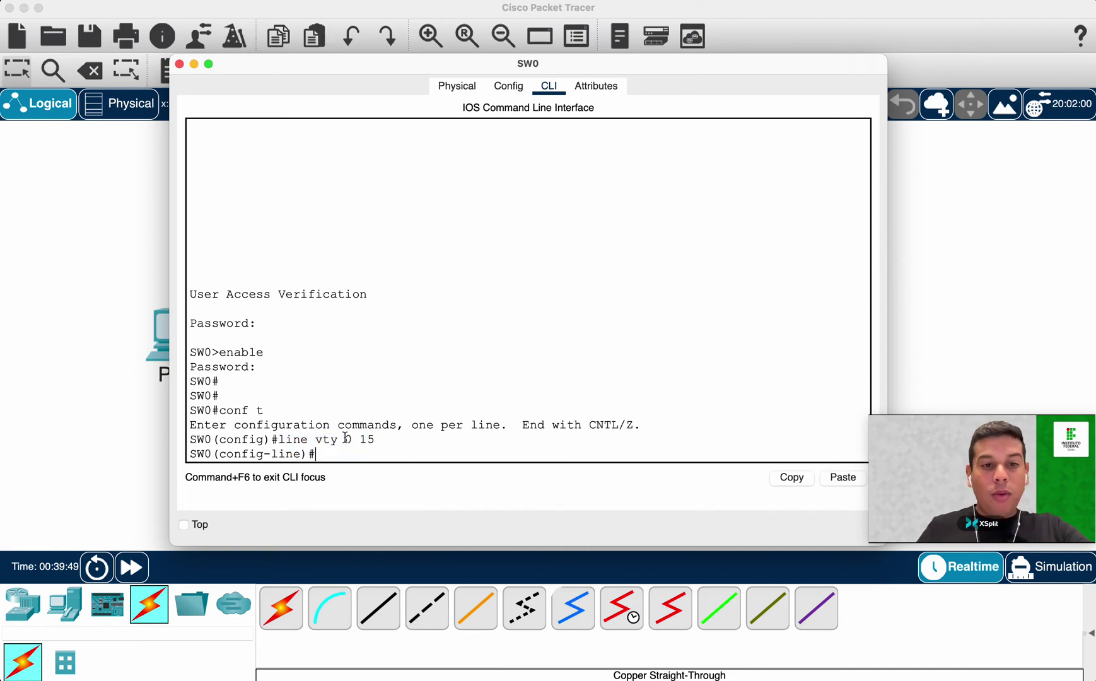
drag(219, 453, 307, 454)
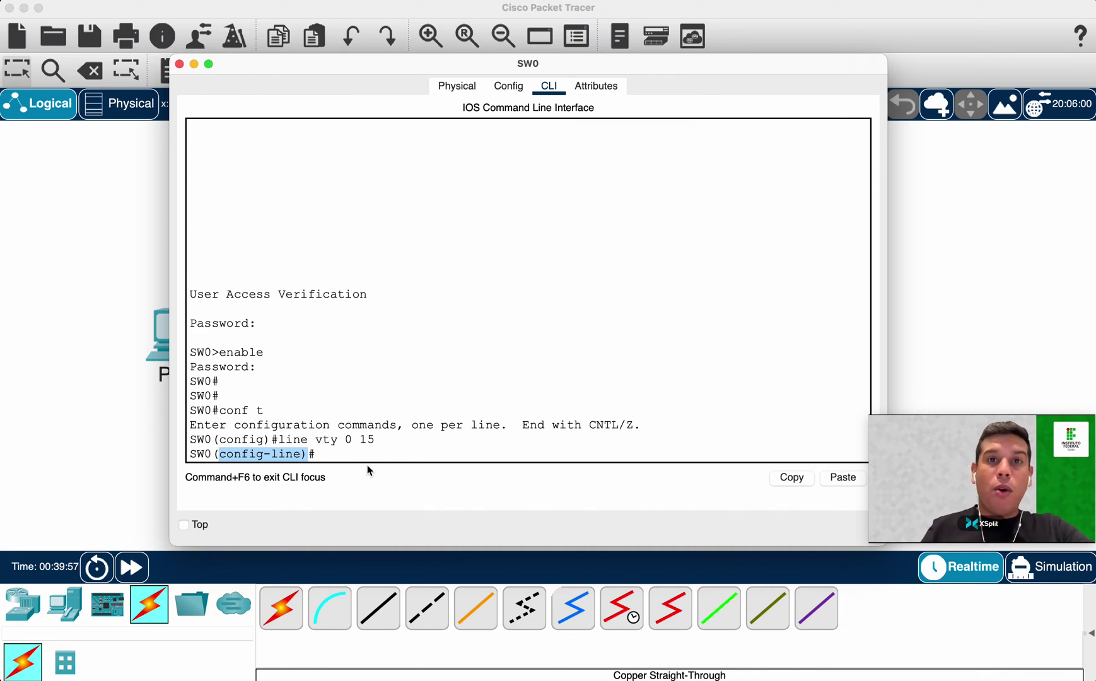
Set the chosen password on vty lines 0–15 and enable login on them.
click(377, 455)
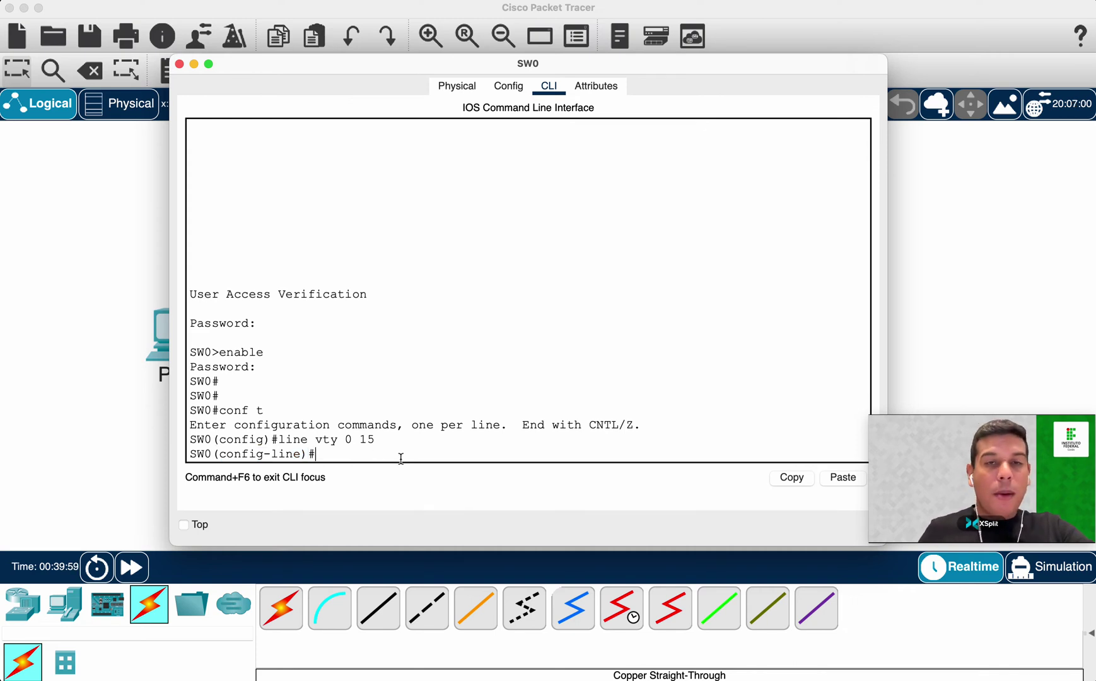
text(pass)
key(Tab)
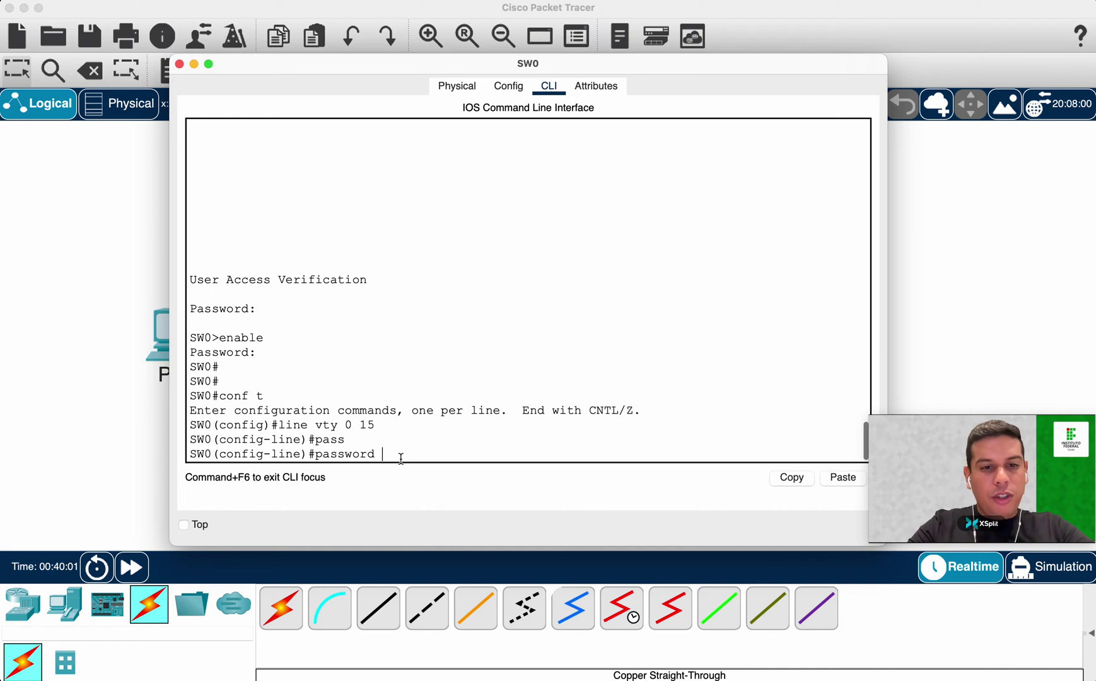
text(123456)
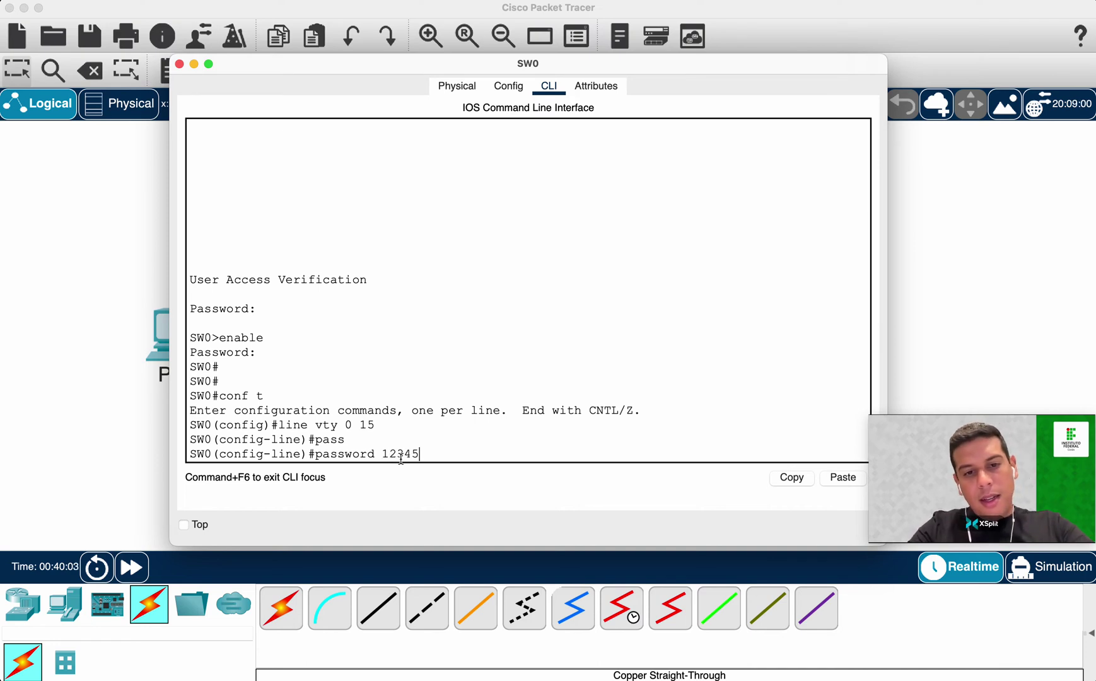
double_click(426, 454)
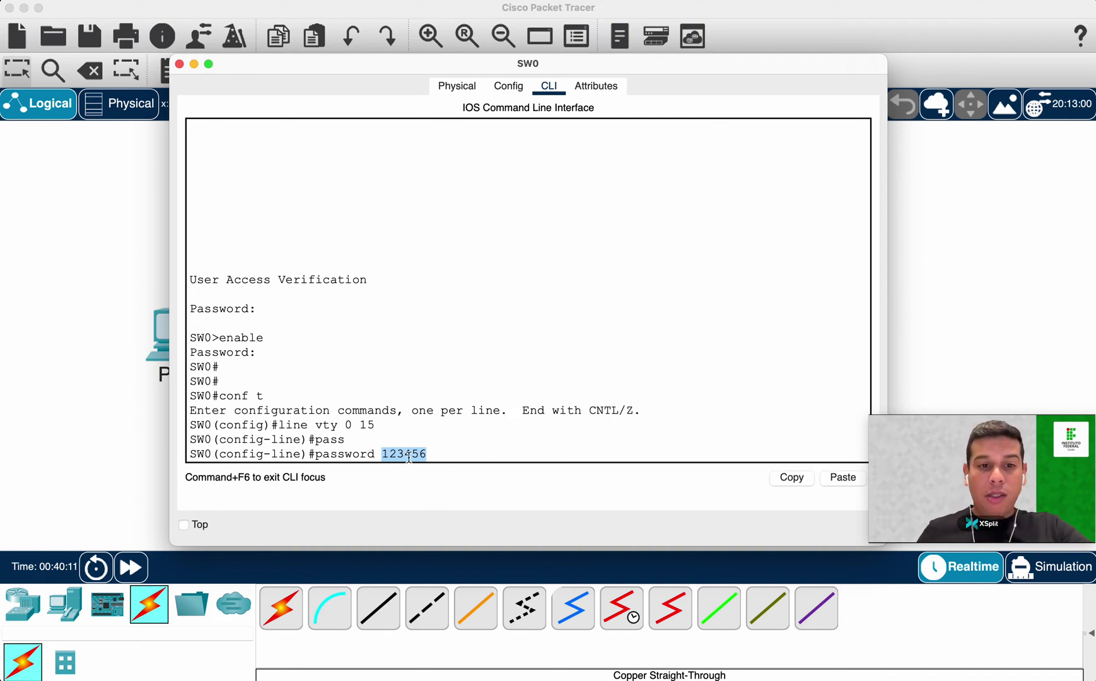
click(457, 450)
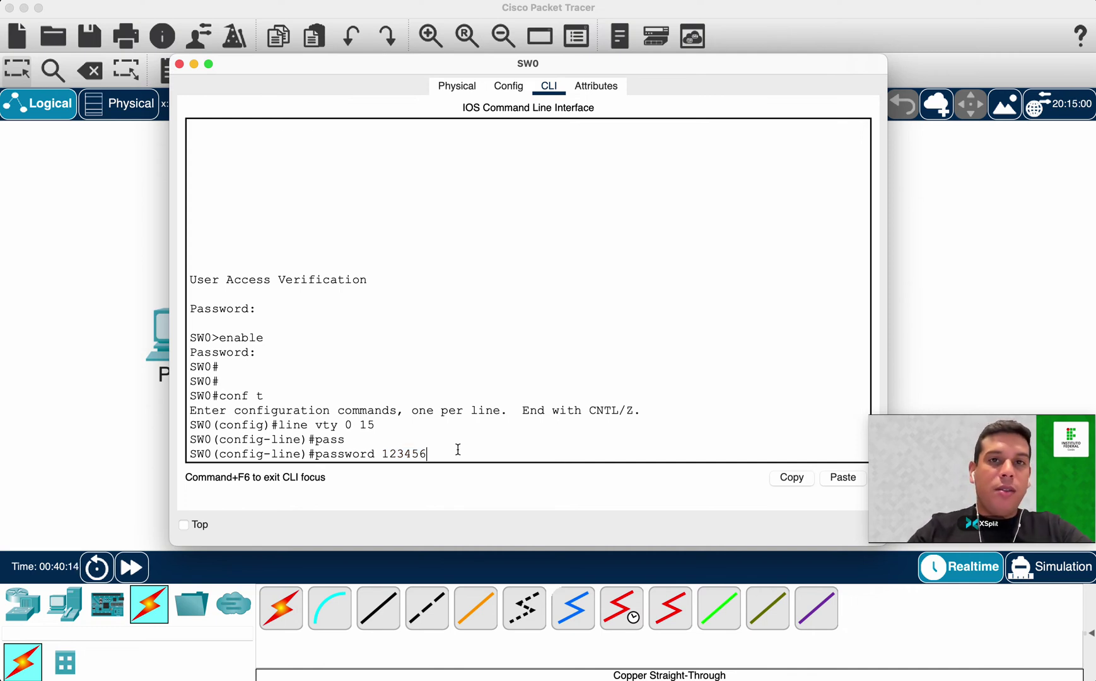
key(Return)
text(lo)
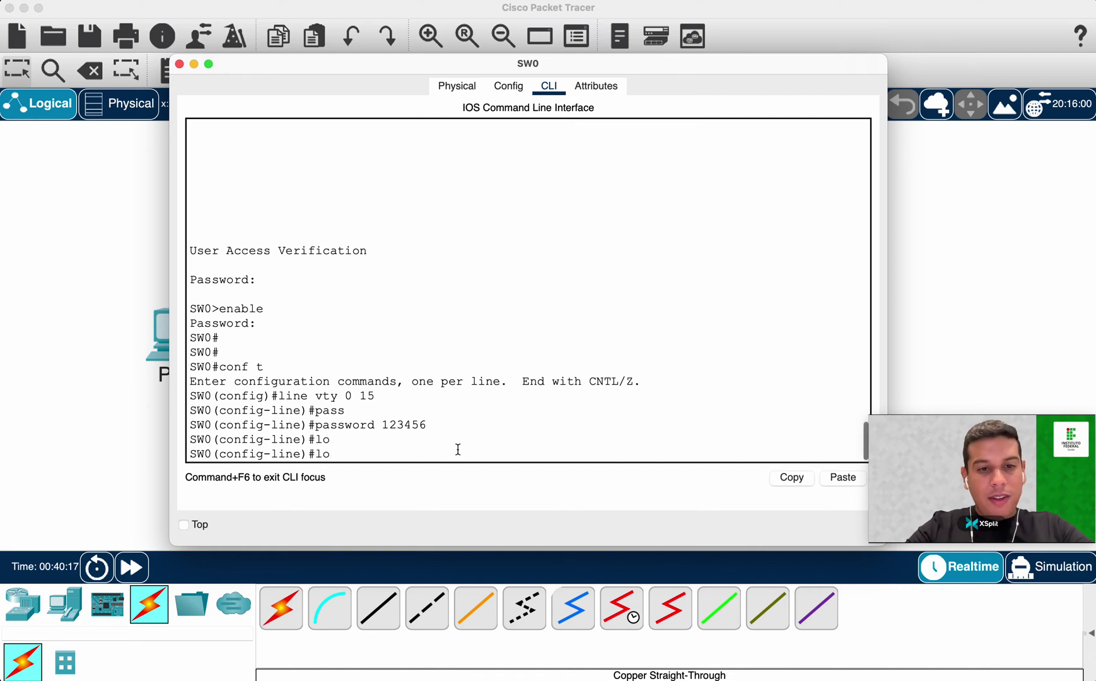
key(Tab)
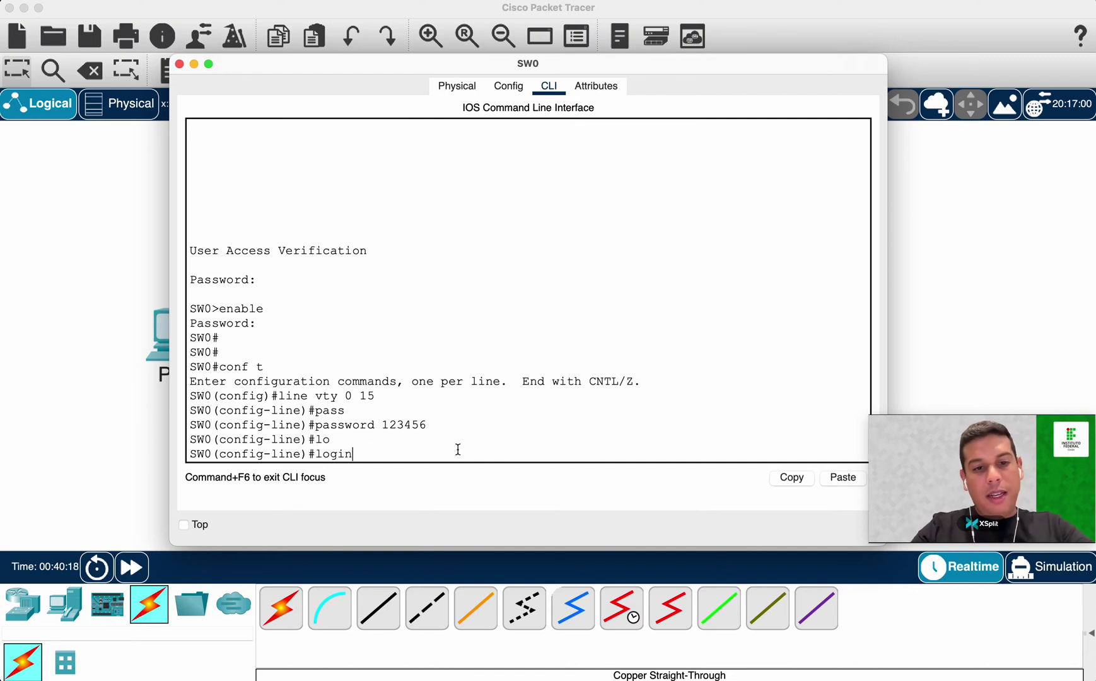
key(Return)
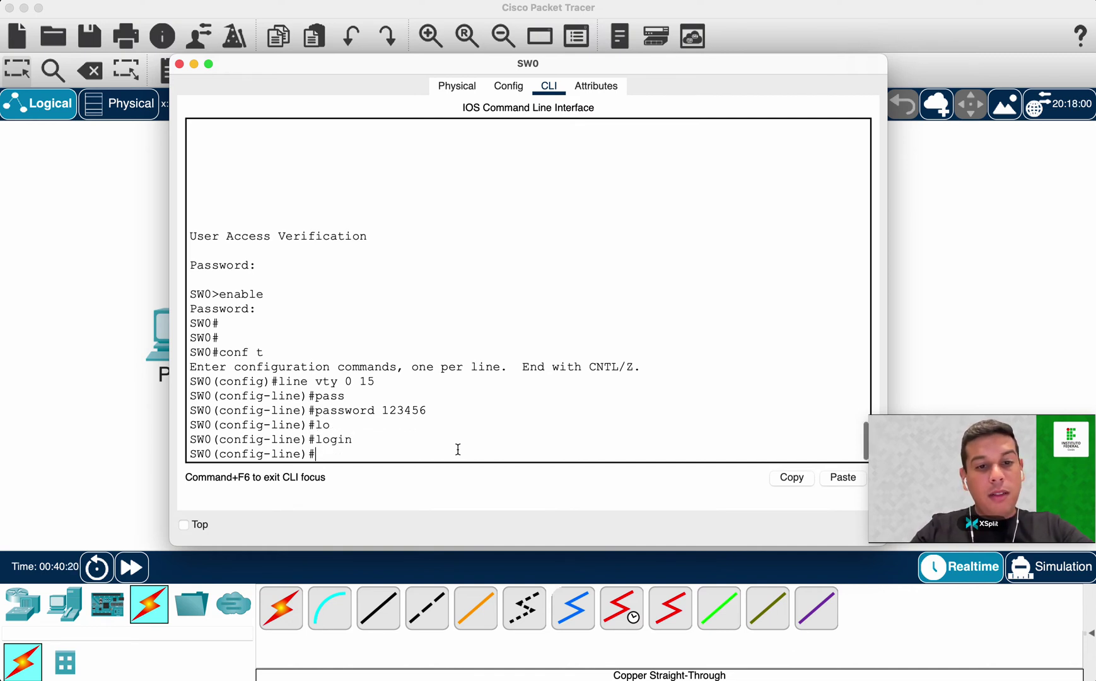
Enter transport input ssh at the vty line prompt.
text(t)
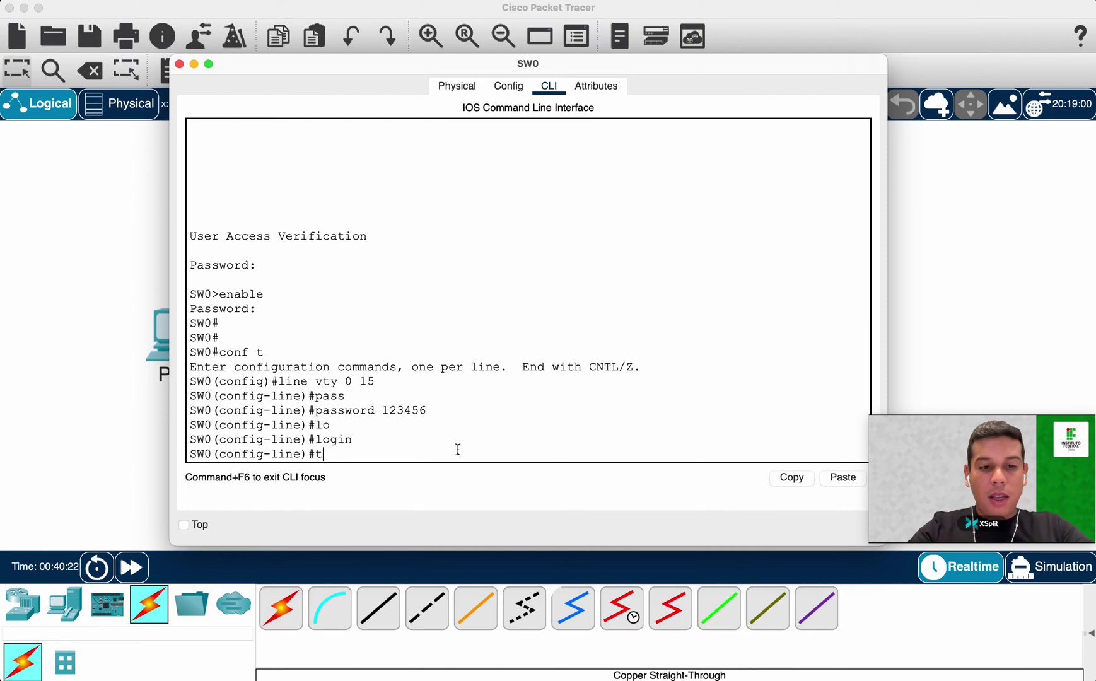
text(ranspo)
key(Tab)
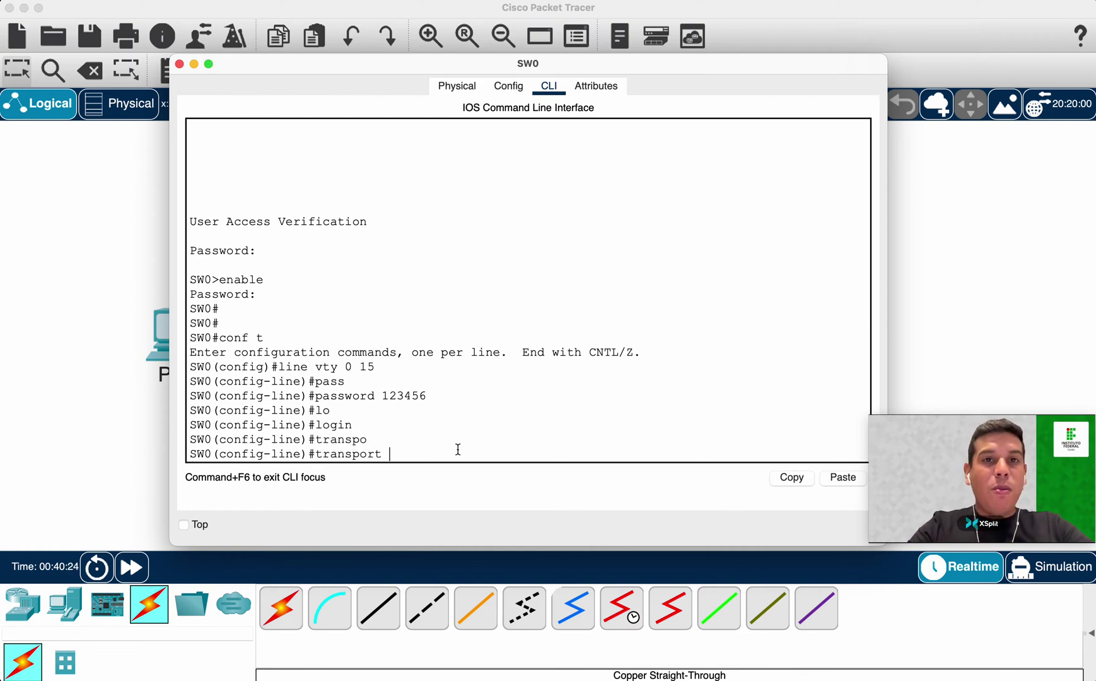
text(inpu)
key(Tab)
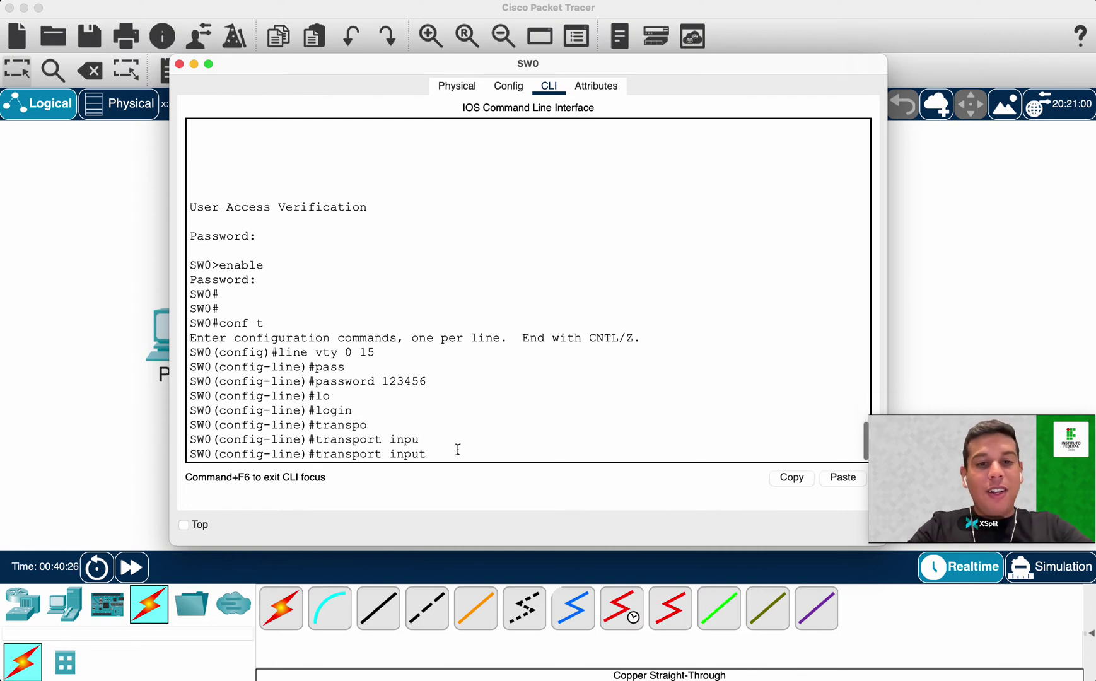
text(ssh)
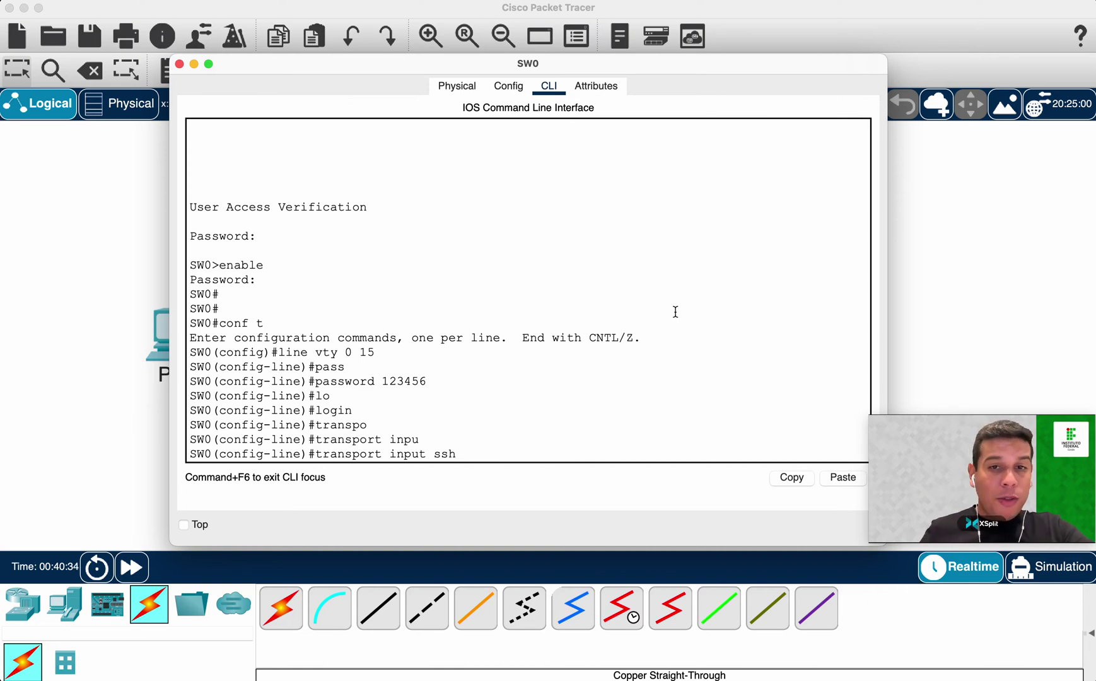
double_click(448, 453)
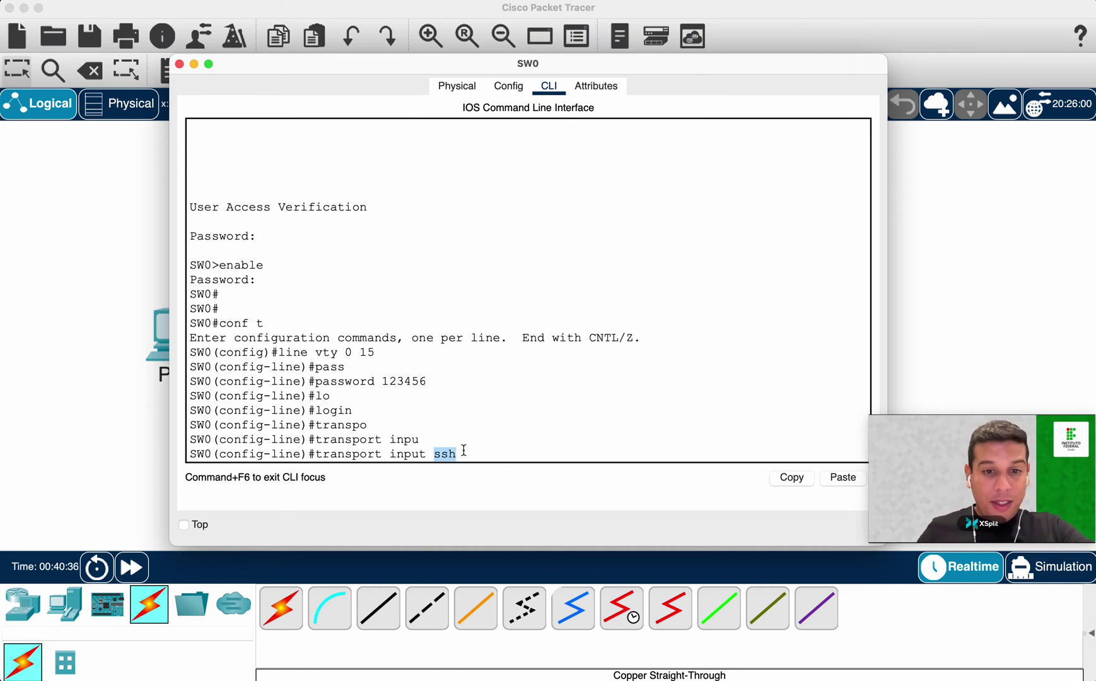
click(481, 452)
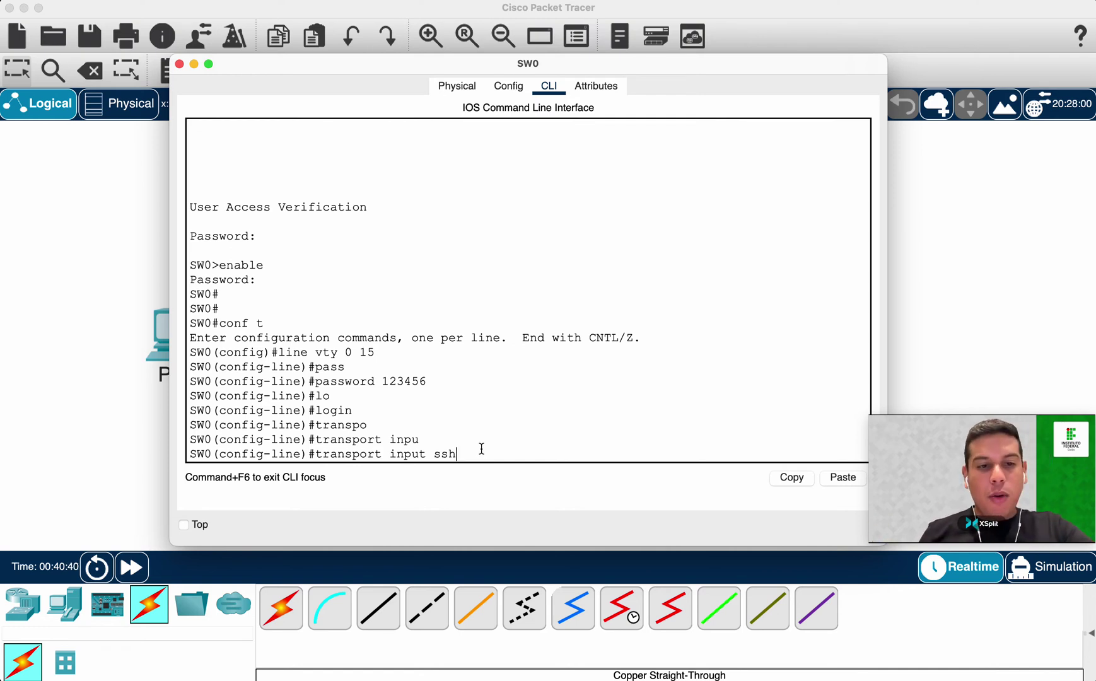
drag(457, 454, 438, 455)
Review the vty range and password, then apply SSH-only transport to the lines.
drag(278, 352, 447, 381)
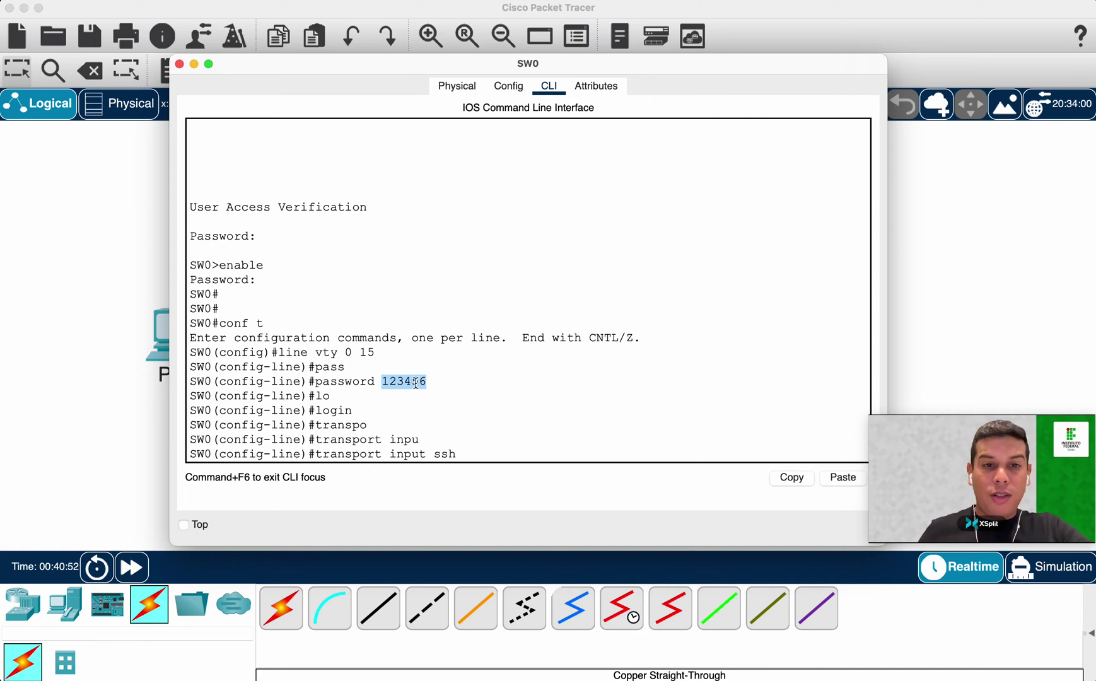
click(410, 411)
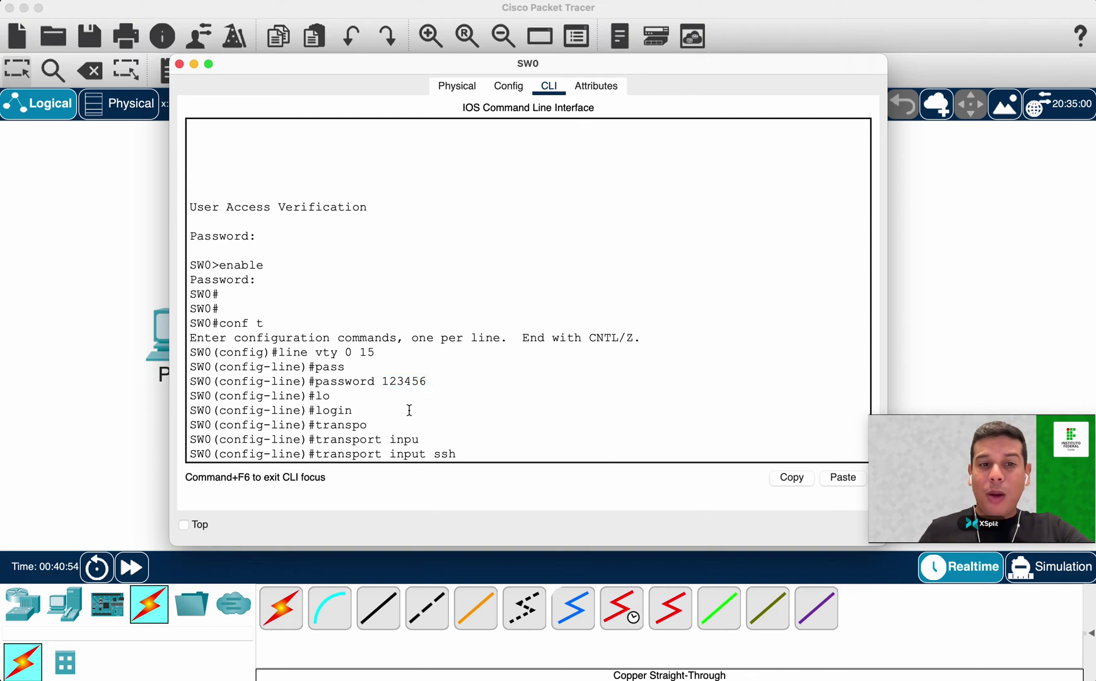
double_click(411, 380)
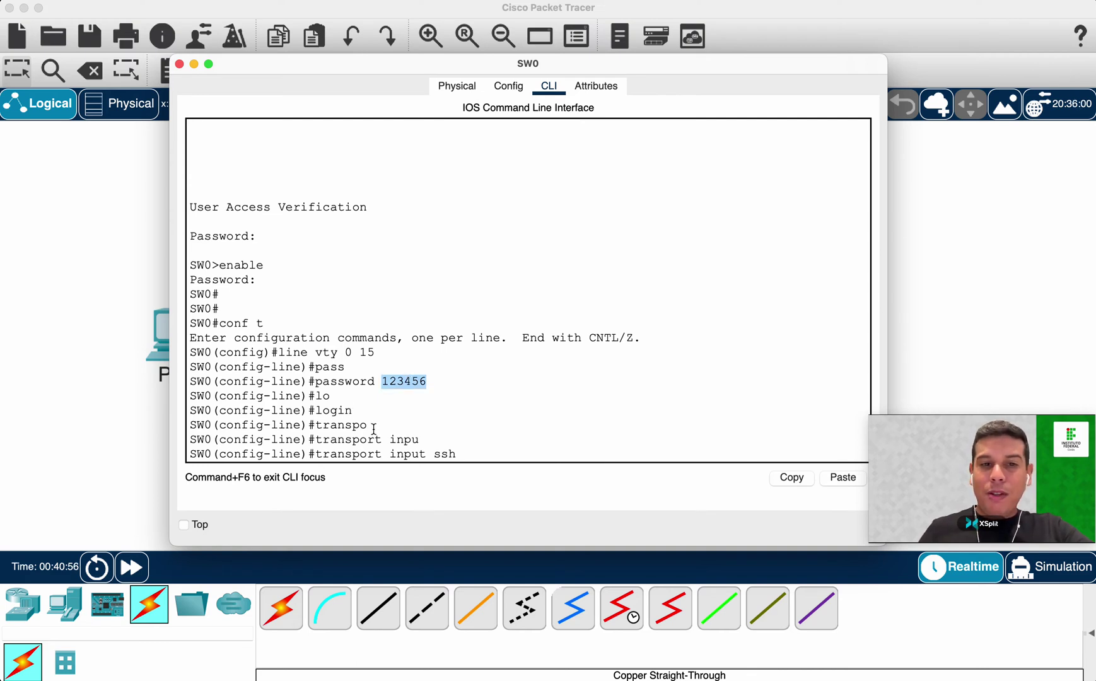
drag(459, 454, 376, 452)
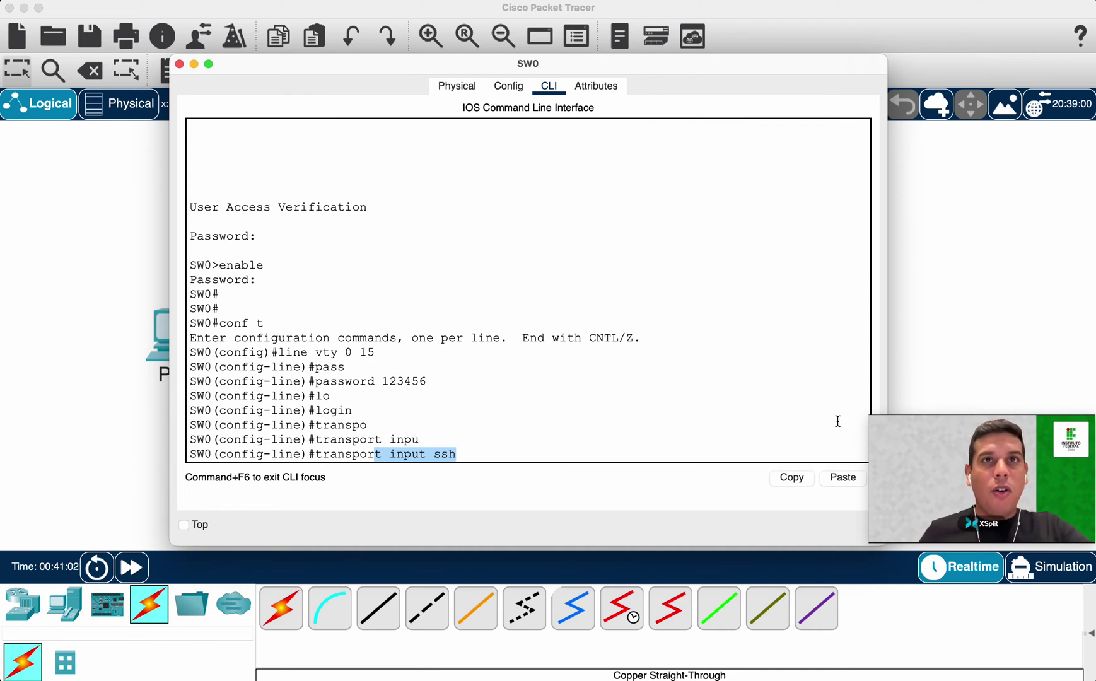
click(482, 456)
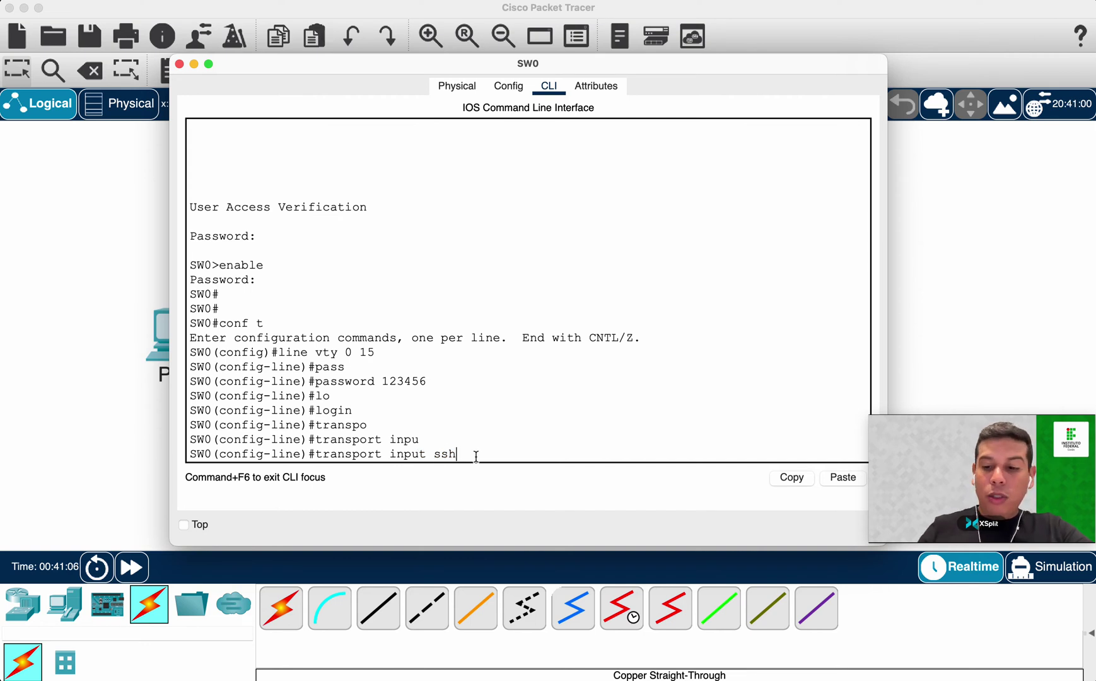
key(Return)
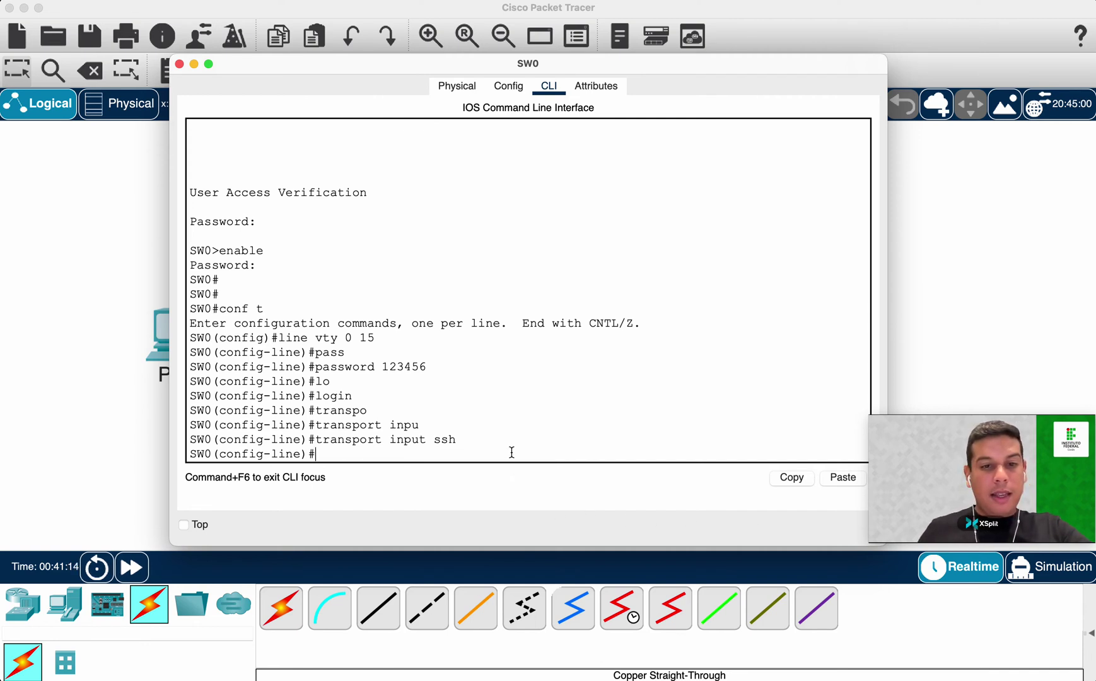
double_click(438, 438)
Leave vty line configuration and return to global configuration mode.
click(543, 451)
text(se)
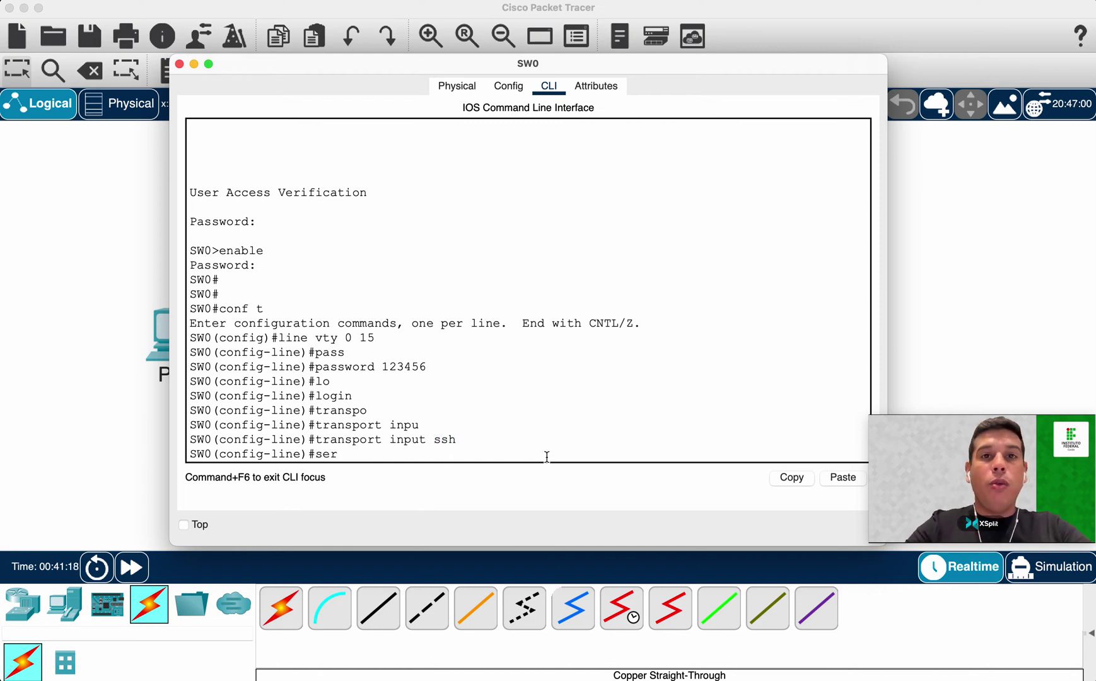
text(r)
key(BackSpace)
key(BackSpace)
key(BackSpace)
text(exit)
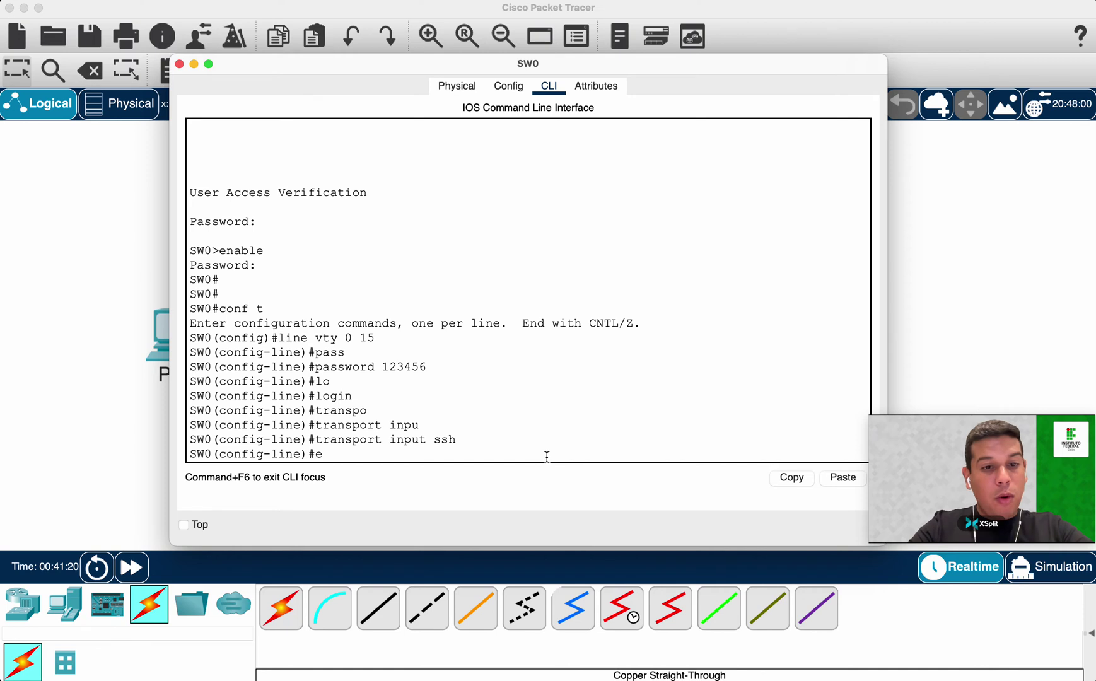
key(Return)
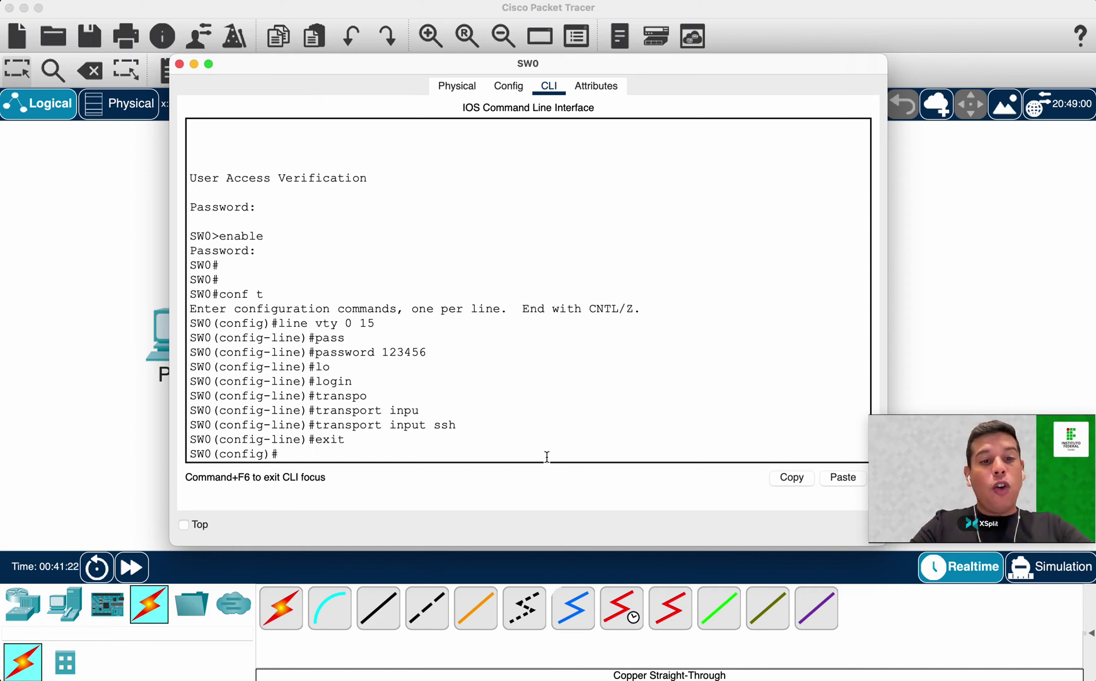
Enable service password-encryption and return to the SW0# prompt.
text(servi)
key(Tab)
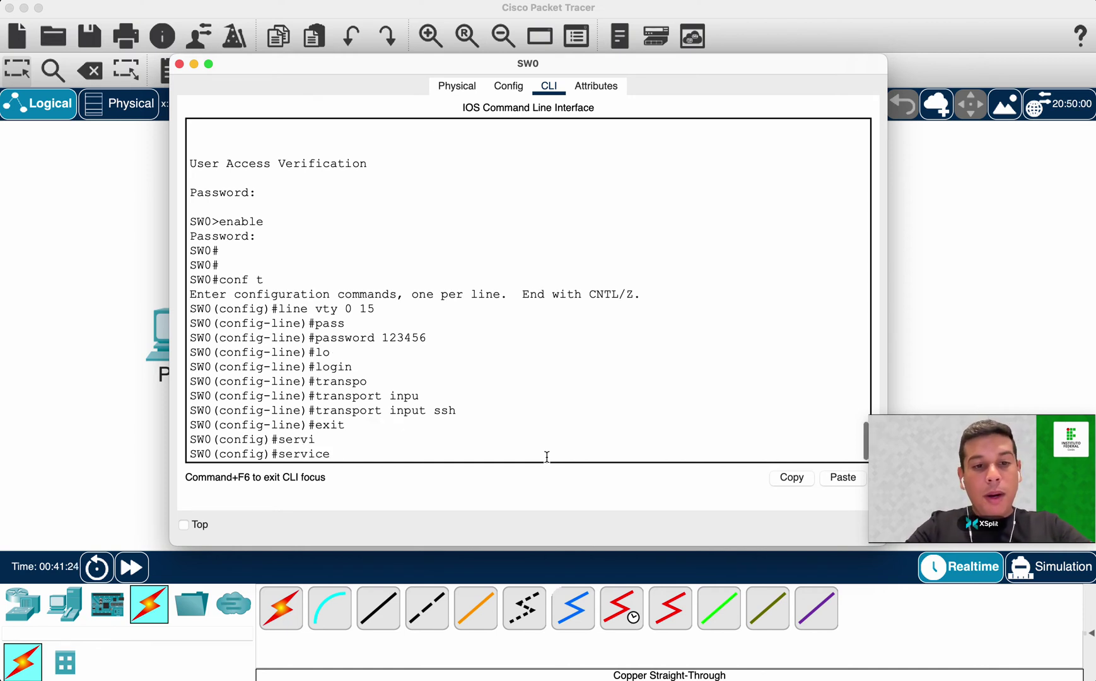
text(pass)
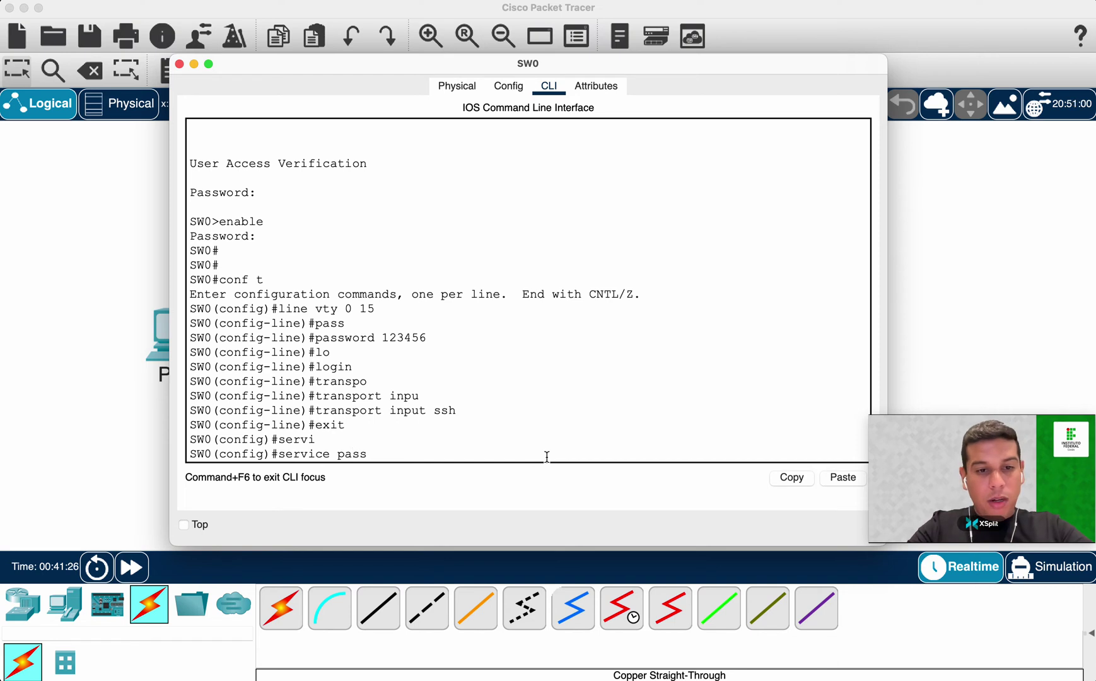
key(Tab)
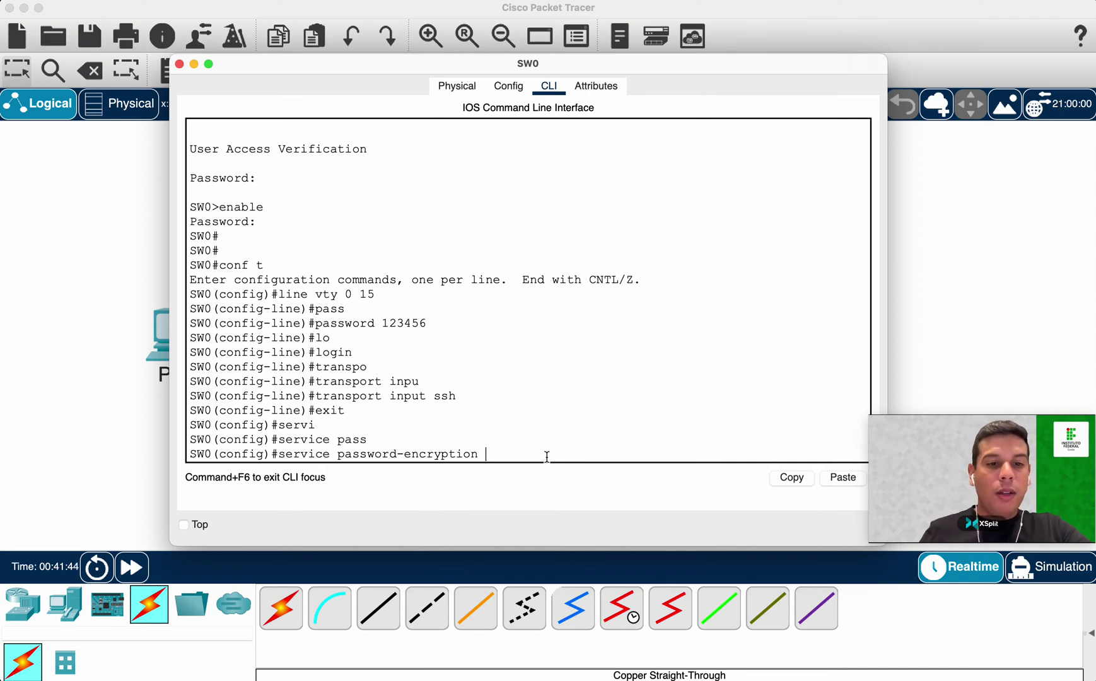
drag(488, 453, 286, 453)
click(540, 453)
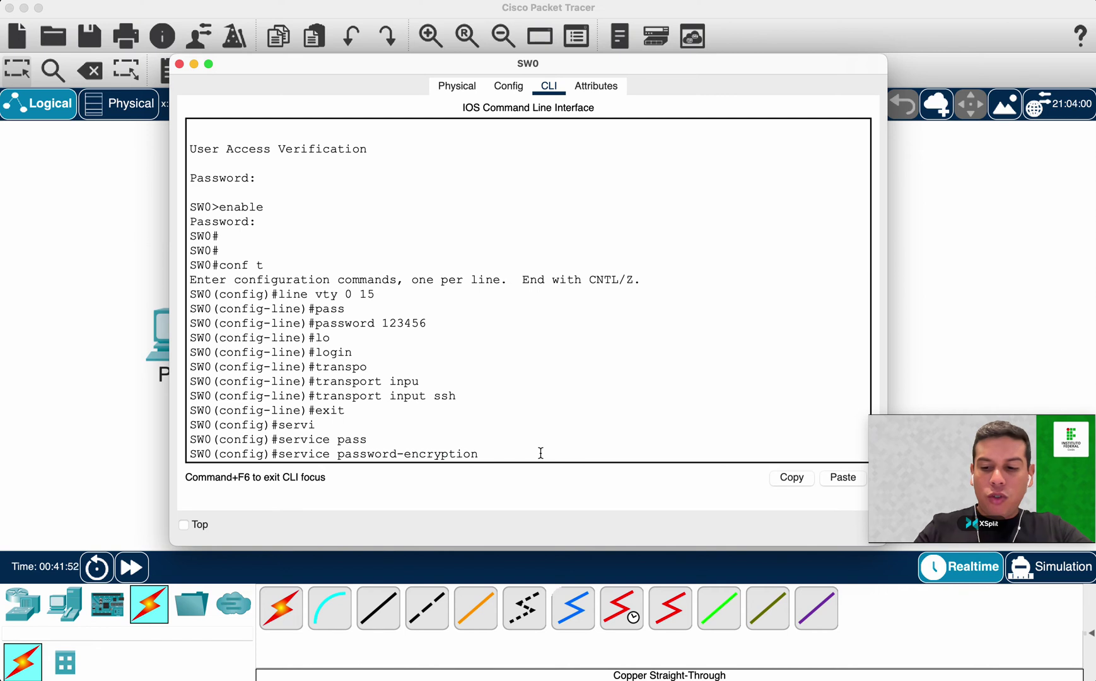
key(Return)
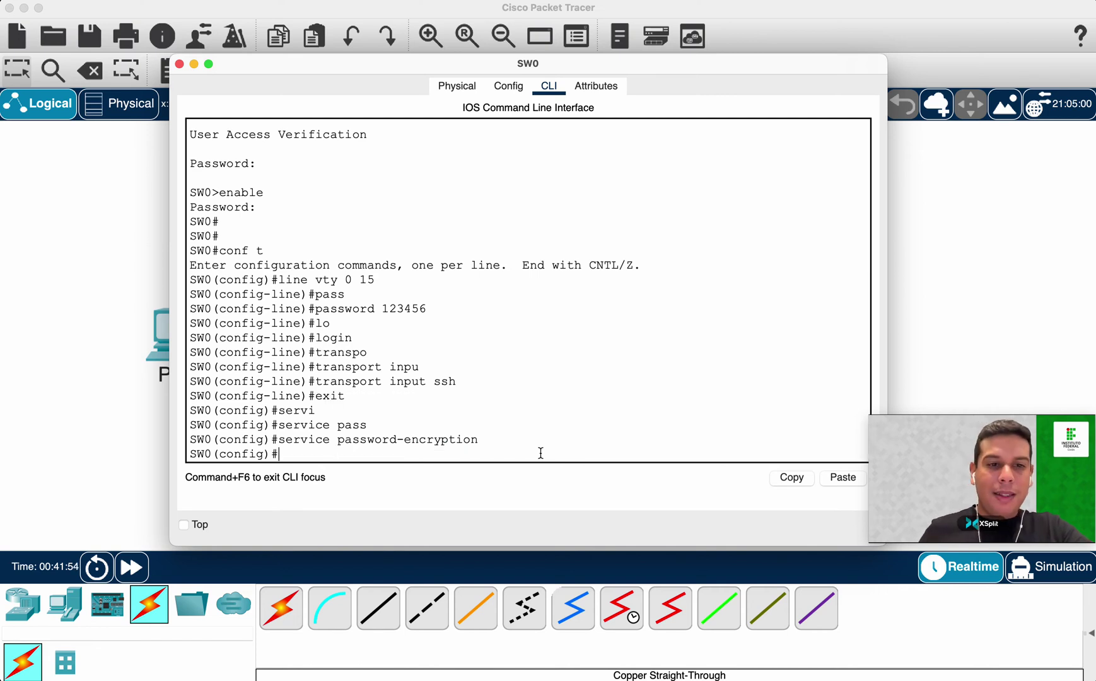
text(exit)
key(Return)
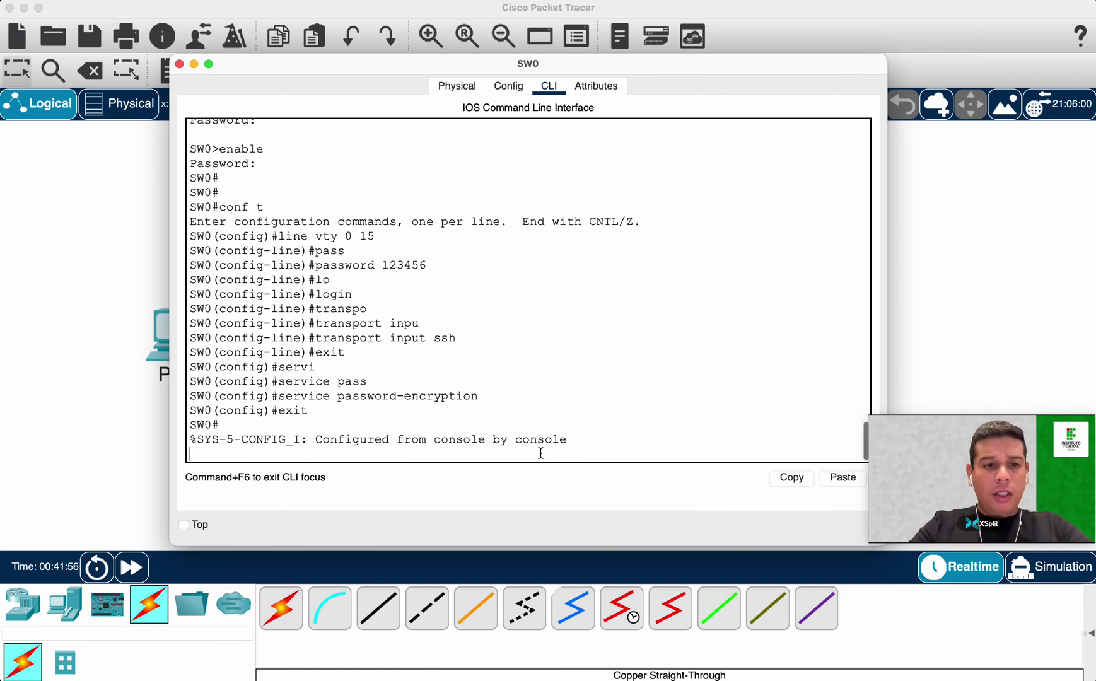
key(Return)
key(Return)
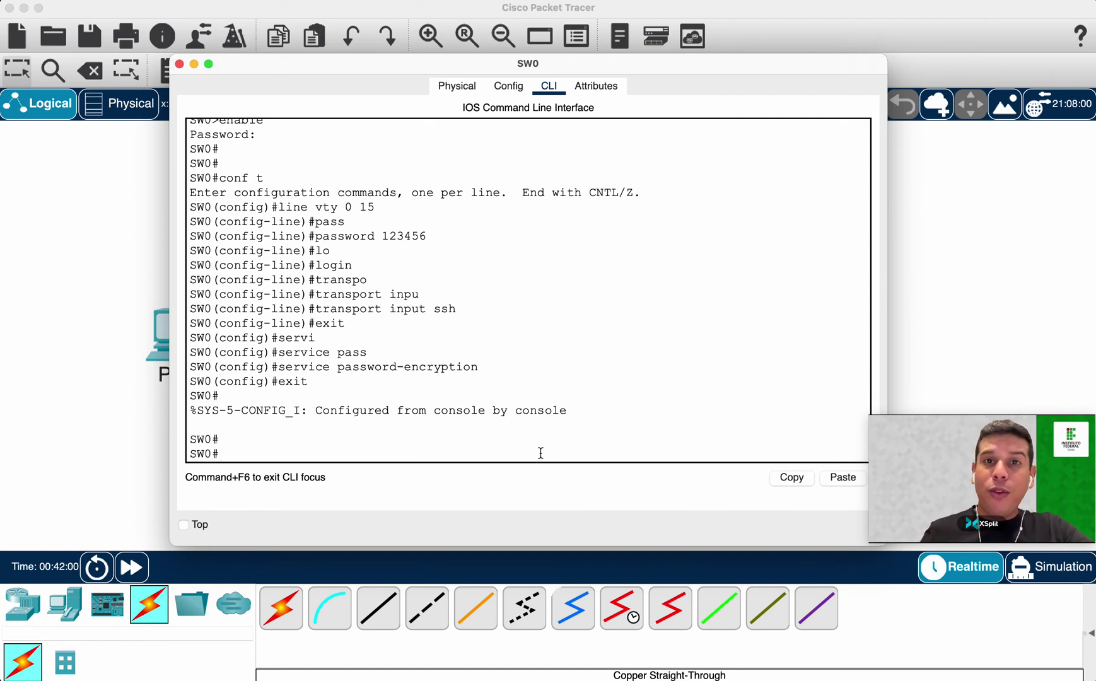
Run show running-config and highlight the version 15.0 and hostname SW0 lines.
text(show run)
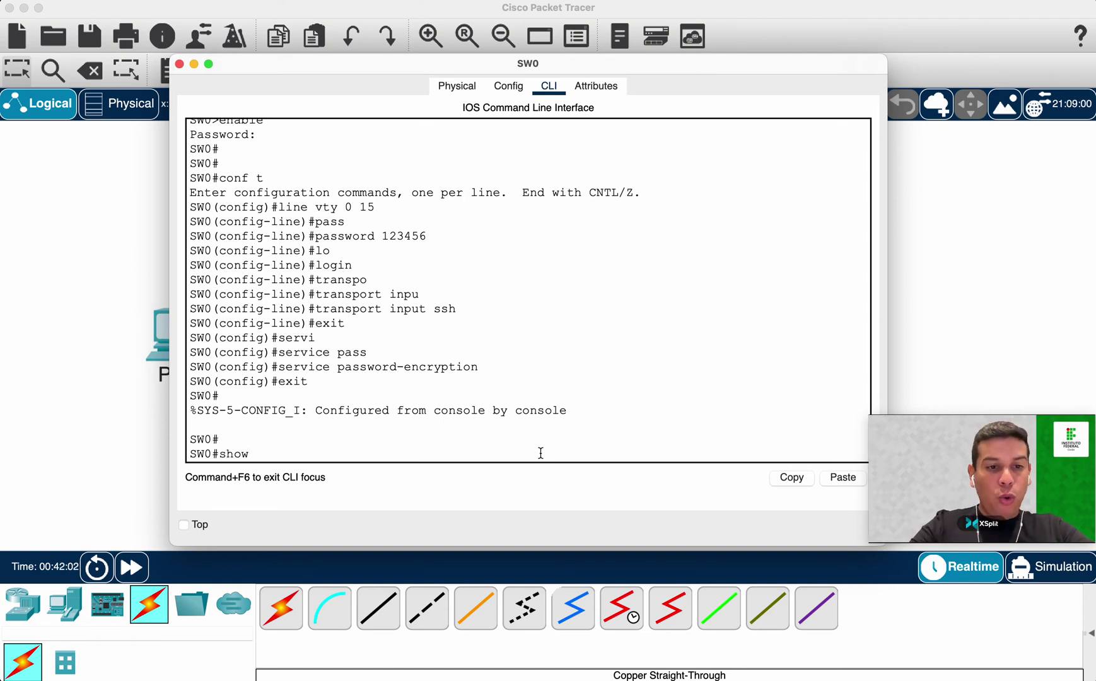
key(Tab)
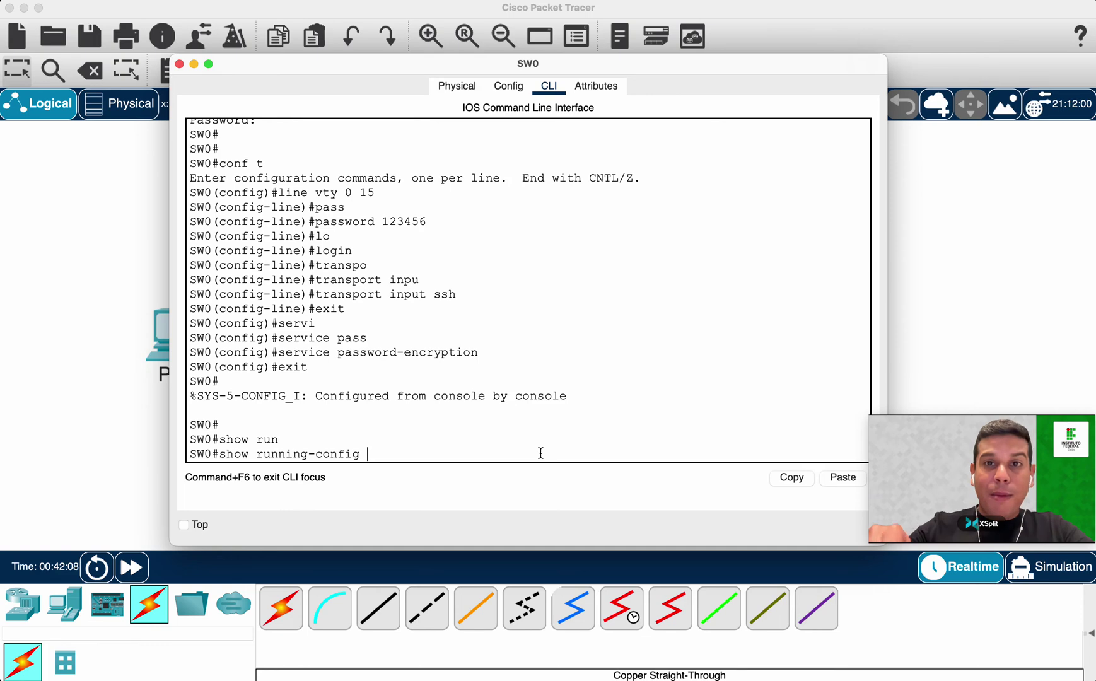
key(Return)
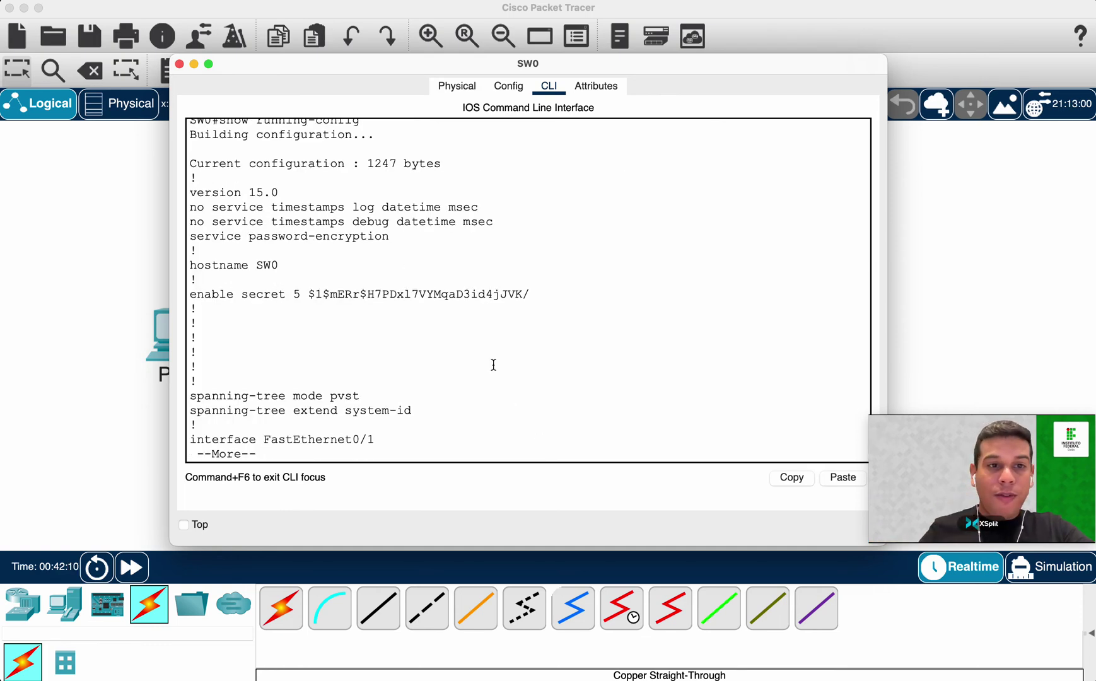
scroll(278, 245, up, 5)
scroll(283, 242, down, 5)
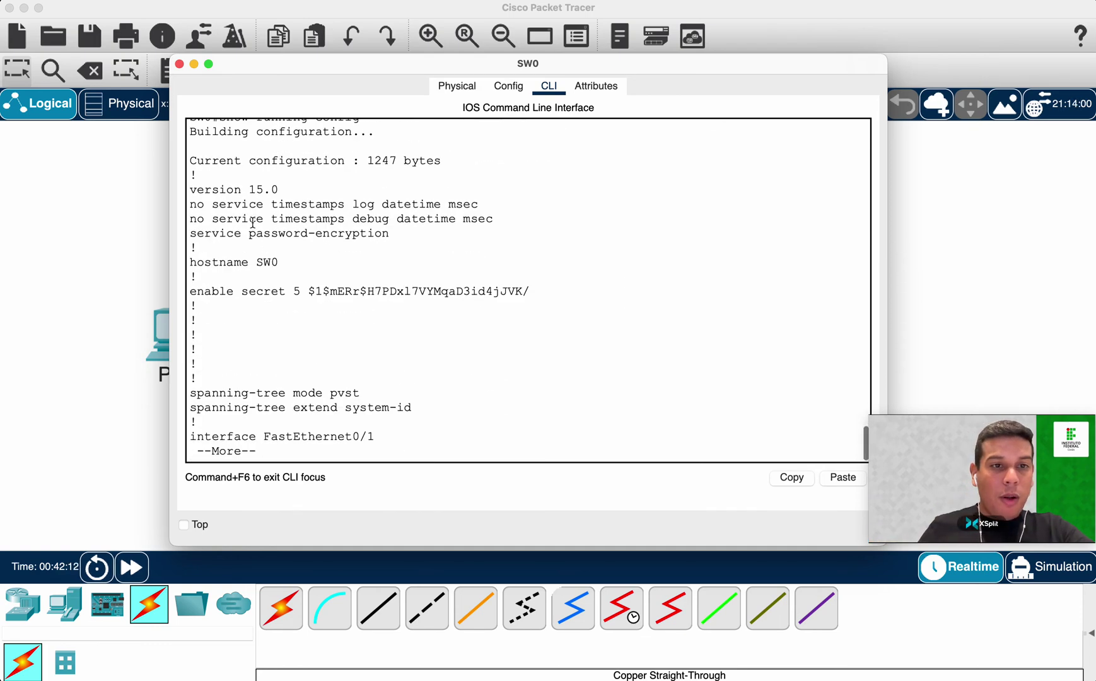
drag(191, 190, 280, 191)
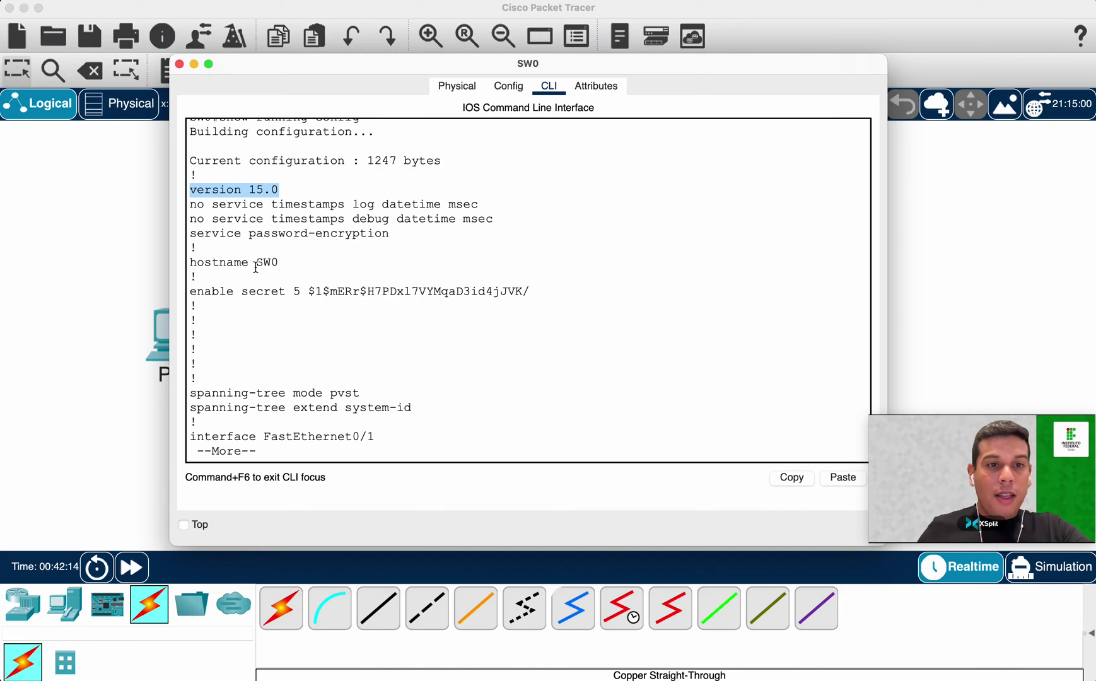
drag(190, 262, 295, 262)
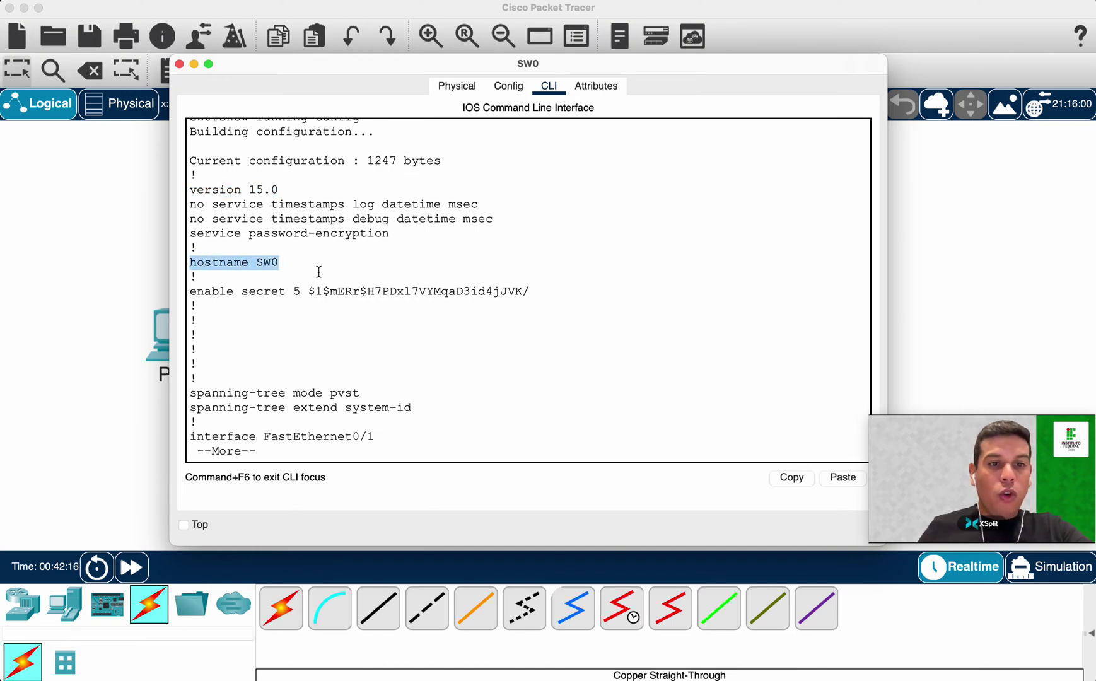
drag(400, 240, 473, 204)
click(191, 203)
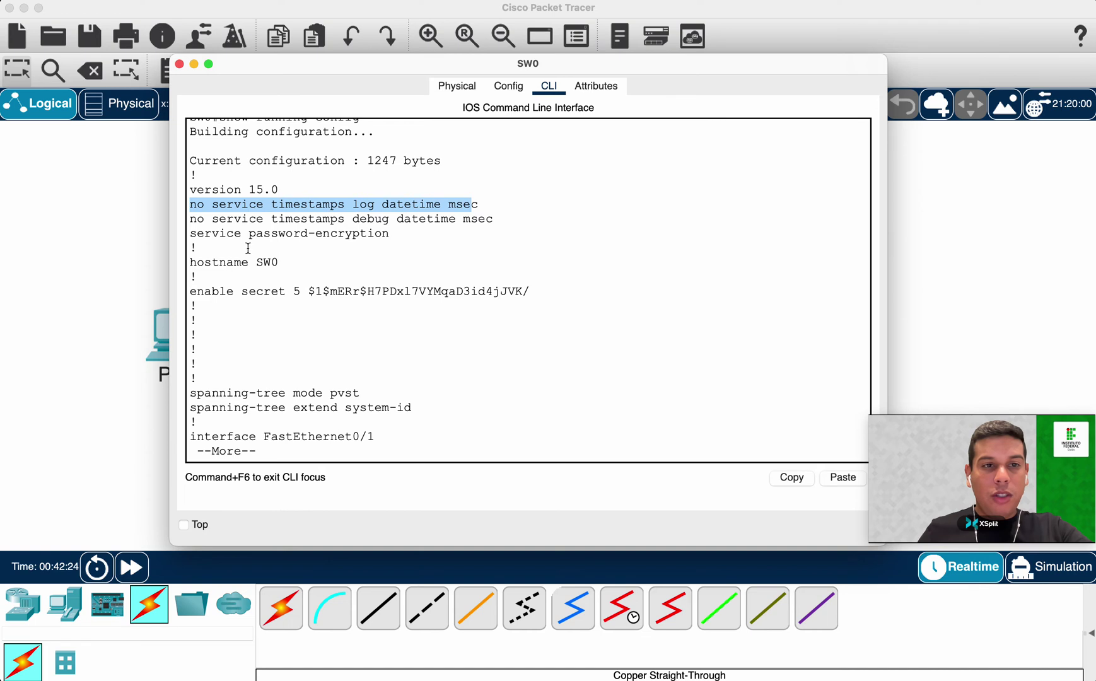
Highlight the service password-encryption line and the type 5 hashed enable secret.
drag(189, 233, 409, 233)
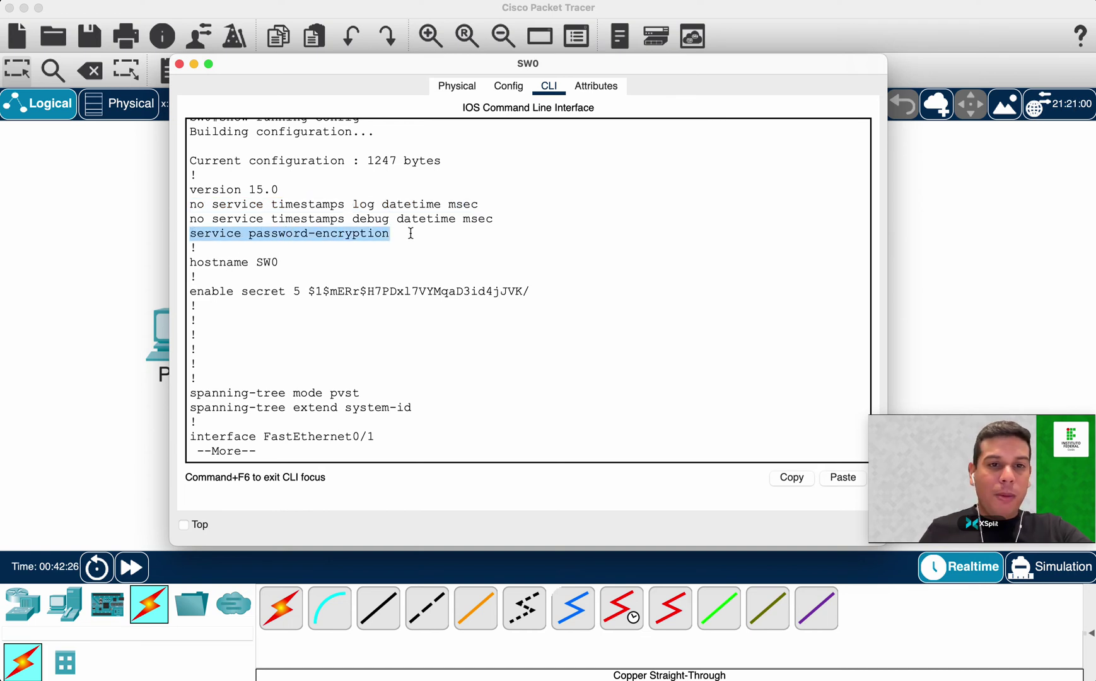
drag(189, 292, 327, 292)
click(328, 292)
drag(529, 291, 309, 292)
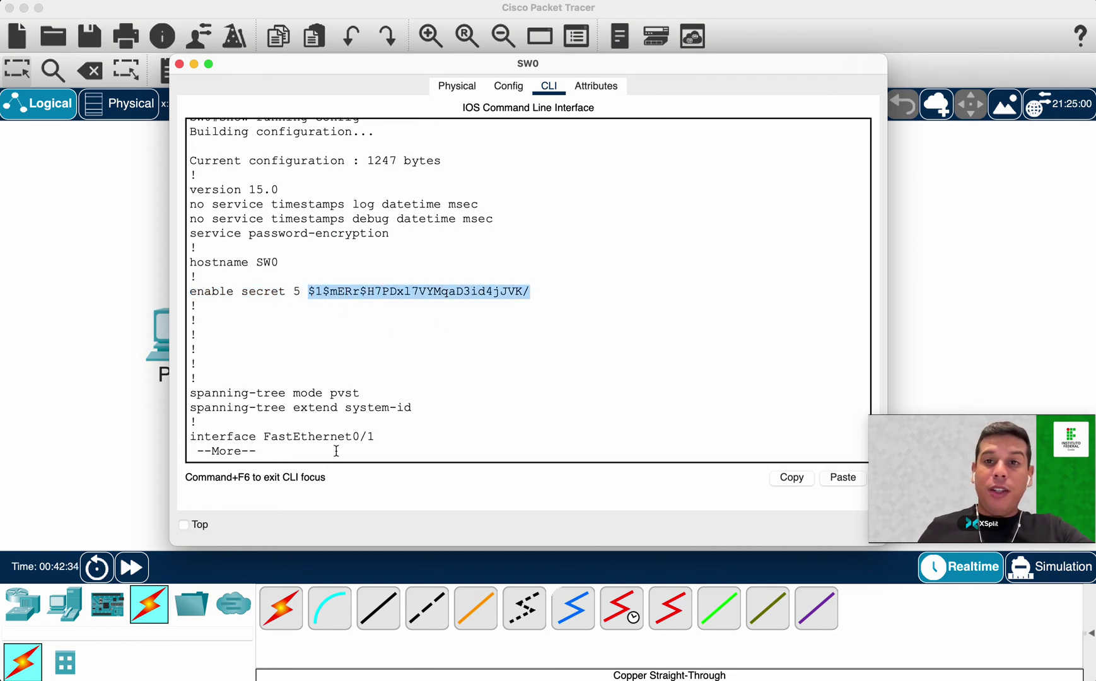
click(450, 367)
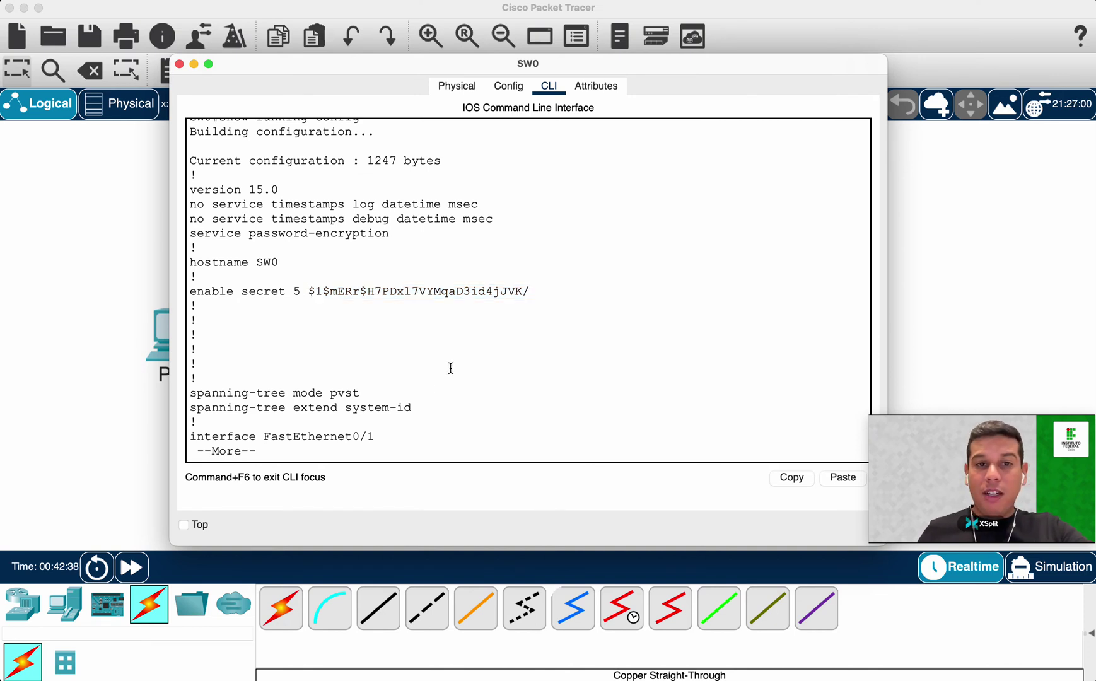
drag(309, 291, 532, 291)
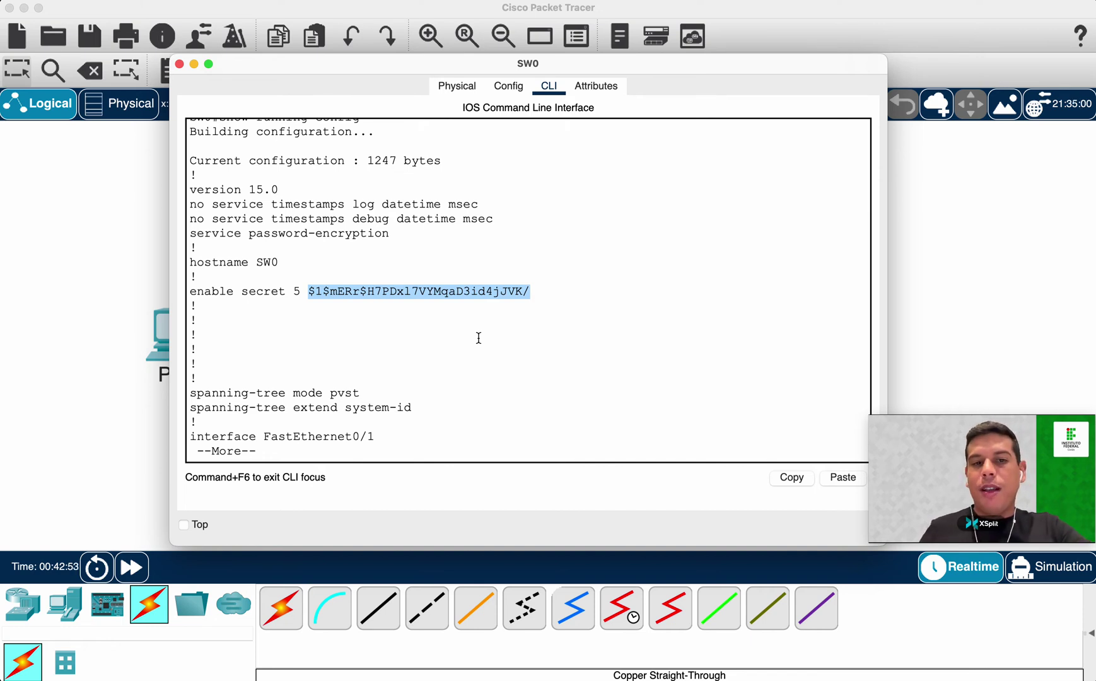
Page to the end of the config, highlighting the type 7 encrypted console and vty passwords.
key(space)
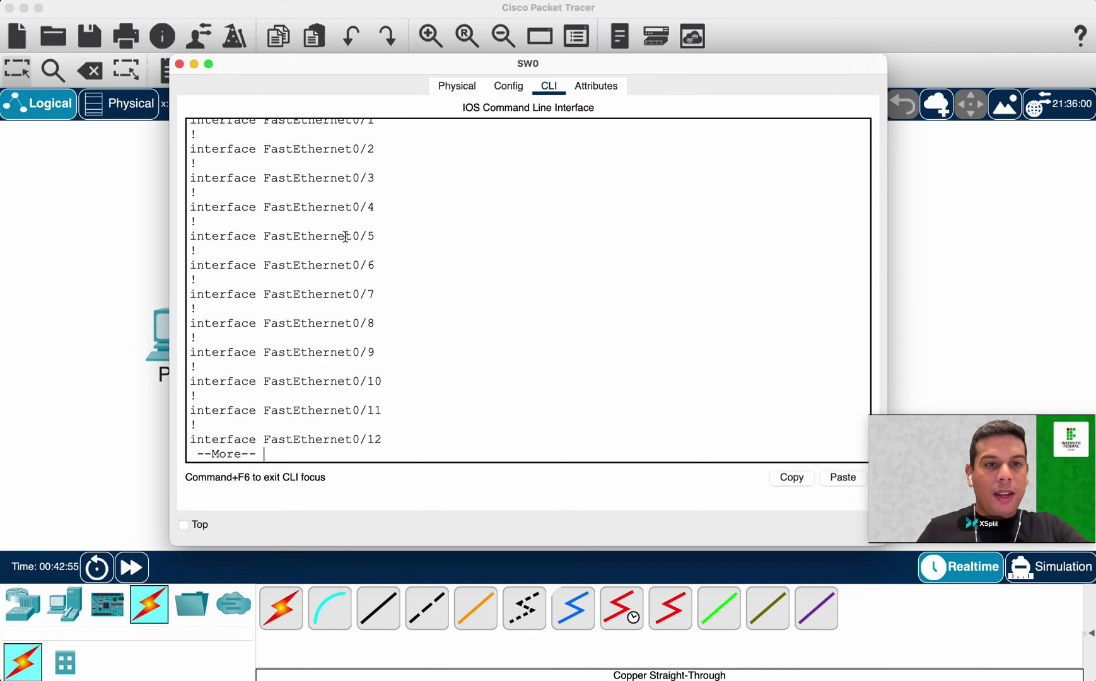
scroll(336, 208, up, 5)
scroll(252, 252, up, 3)
scroll(302, 271, down, 10)
key(space)
key(space)
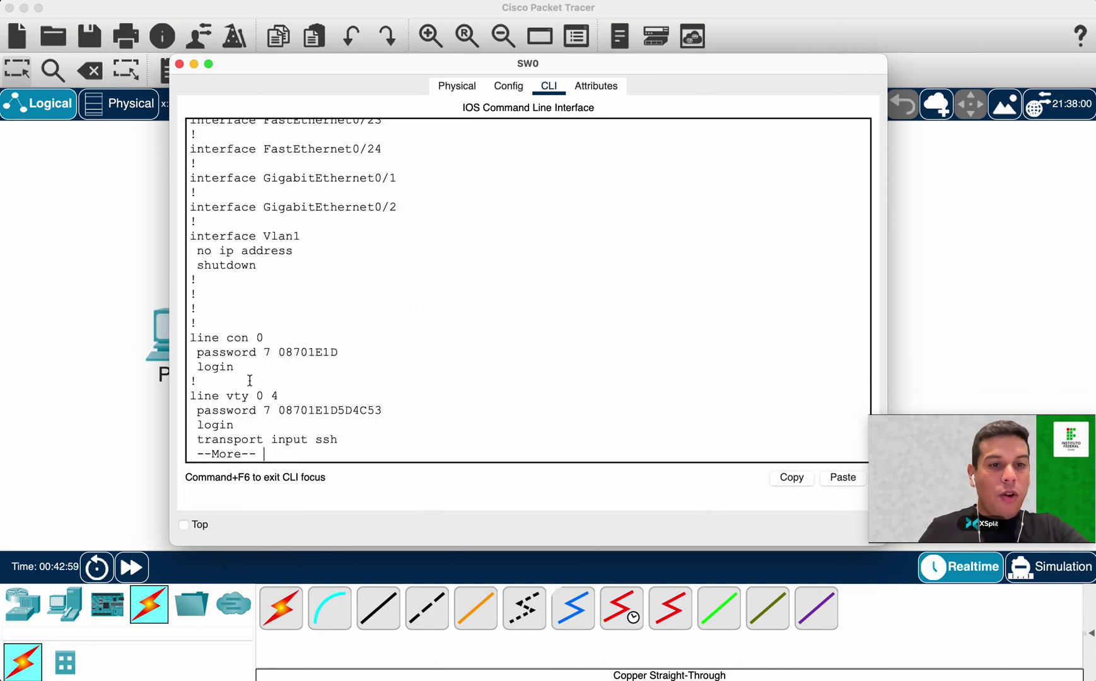
drag(189, 339, 274, 339)
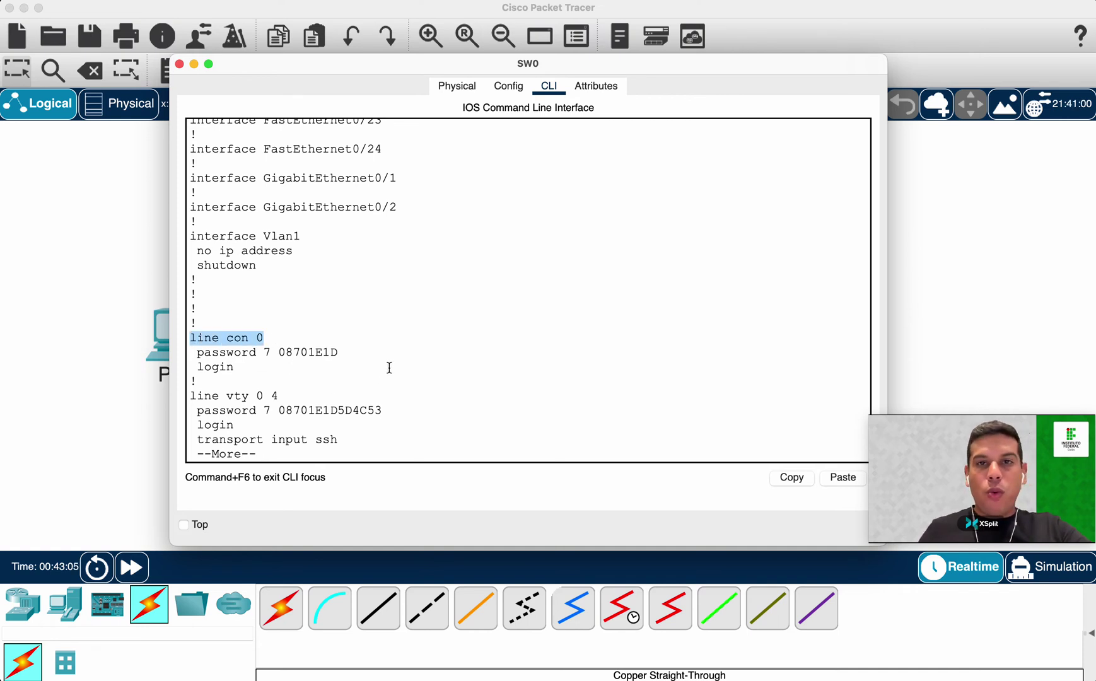
triple_click(293, 353)
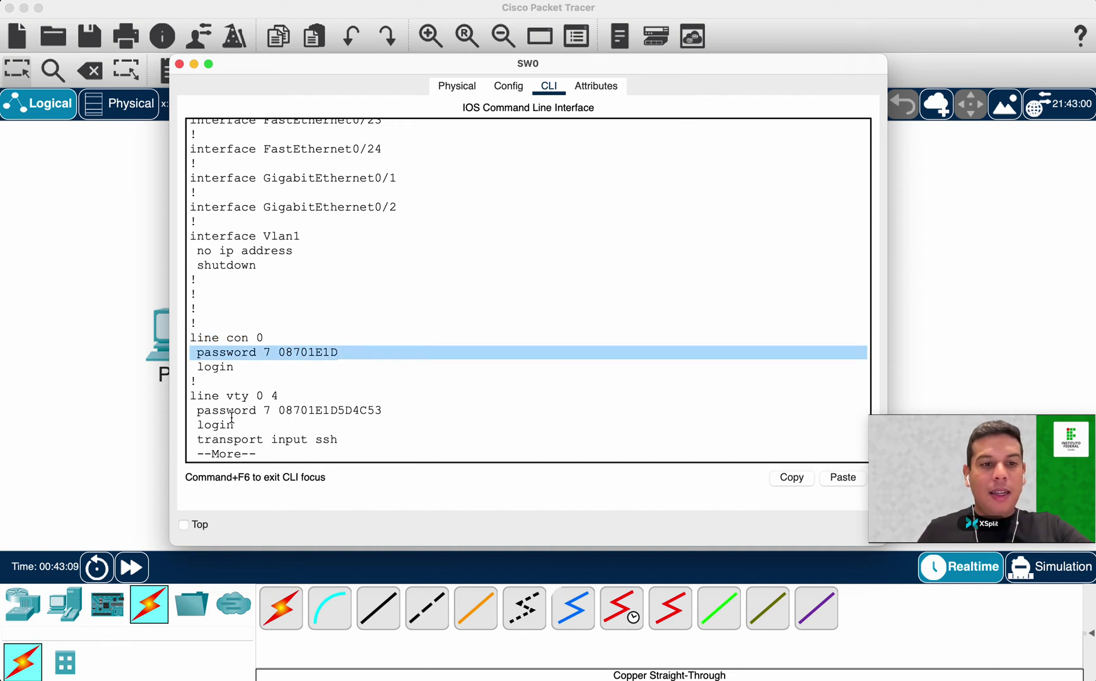
drag(195, 411, 411, 410)
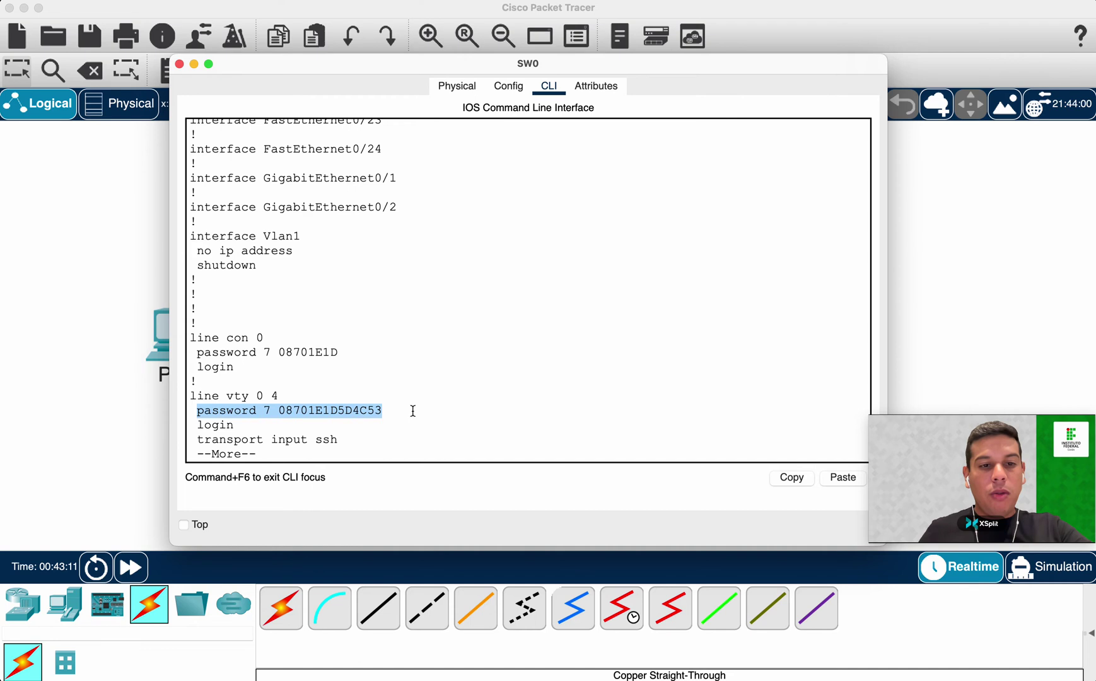
double_click(348, 410)
key(space)
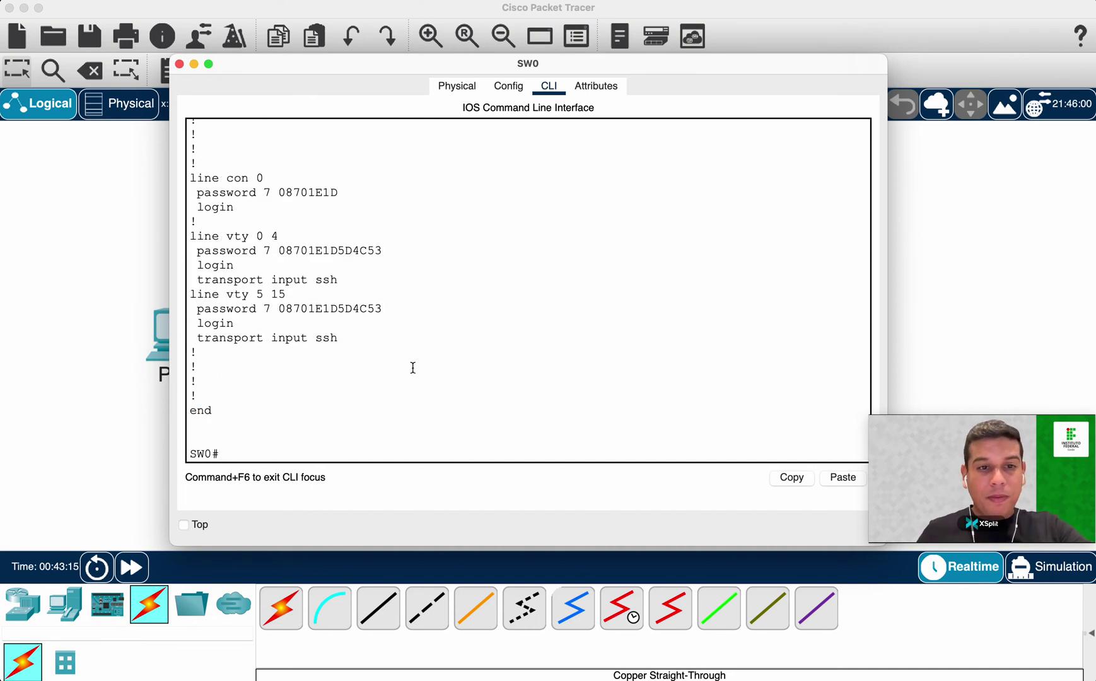
Enter conf t and disable encryption with no service password-encryption.
text(conf t)
key(Return)
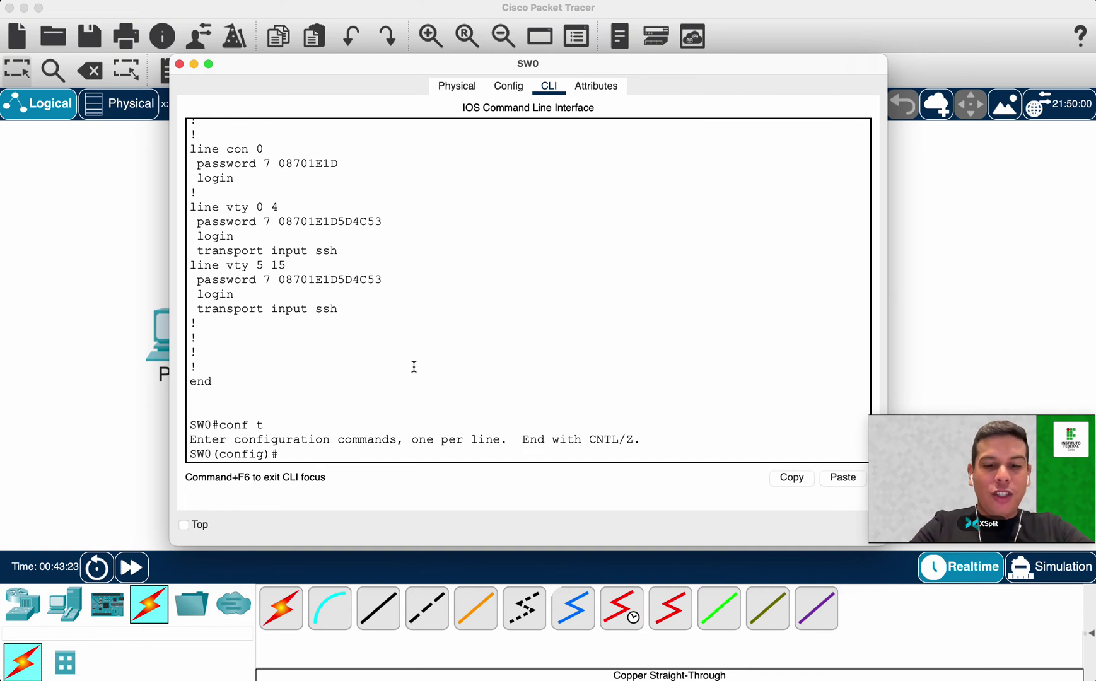
text(servi)
key(Tab)
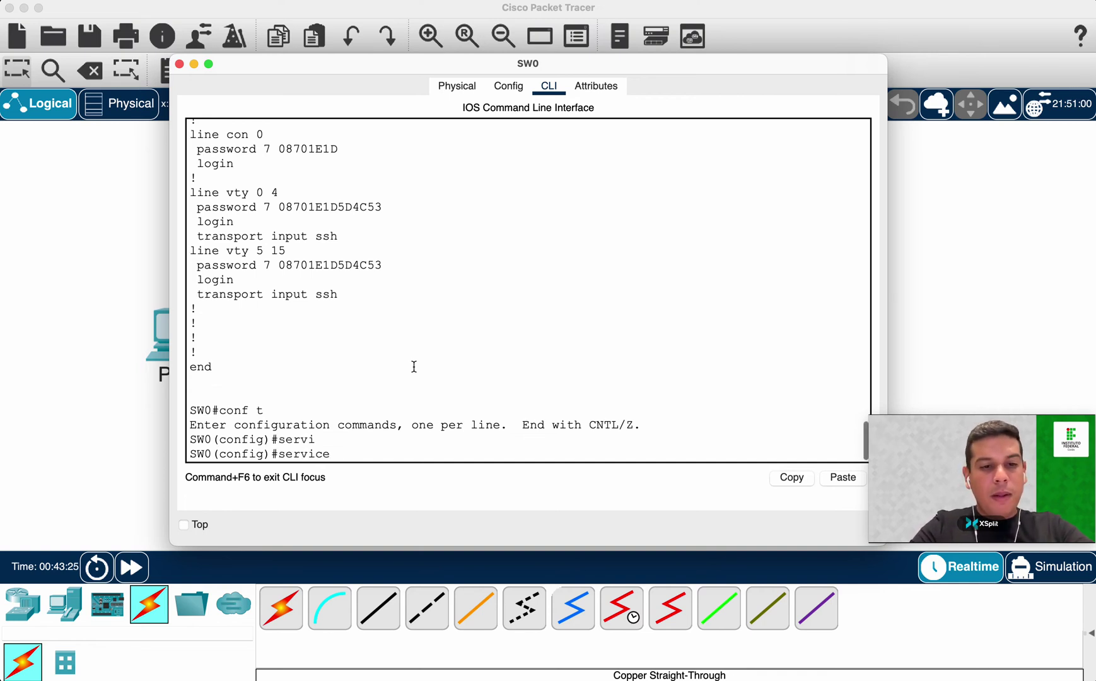
text(pass)
key(Tab)
key(Left)
key(Left)
key(Left)
key(Left)
key(Left)
key(Left)
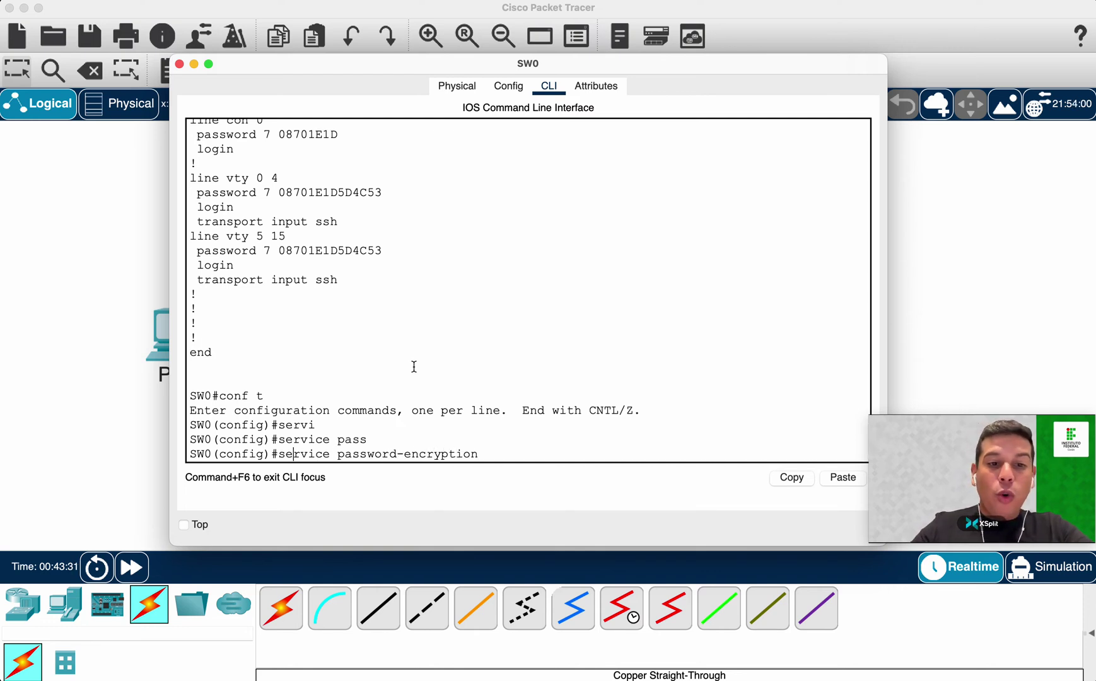
key(Left)
key(Left)
text(no)
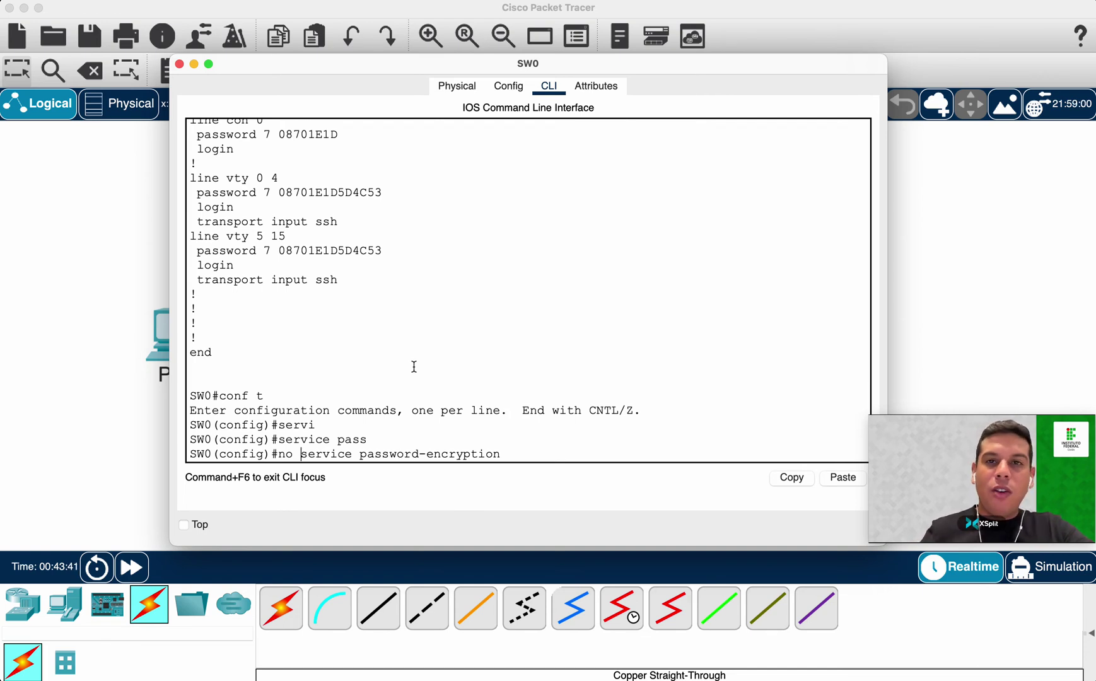
key(Return)
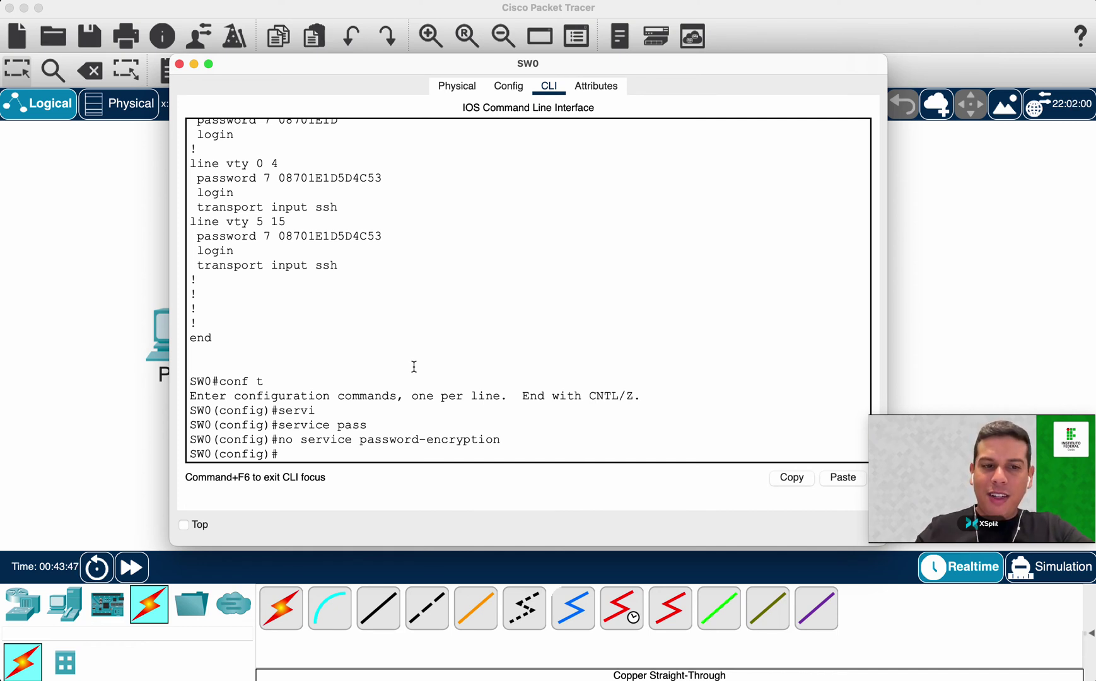
Exit configuration mode and run show running-config to verify the change.
text(exit)
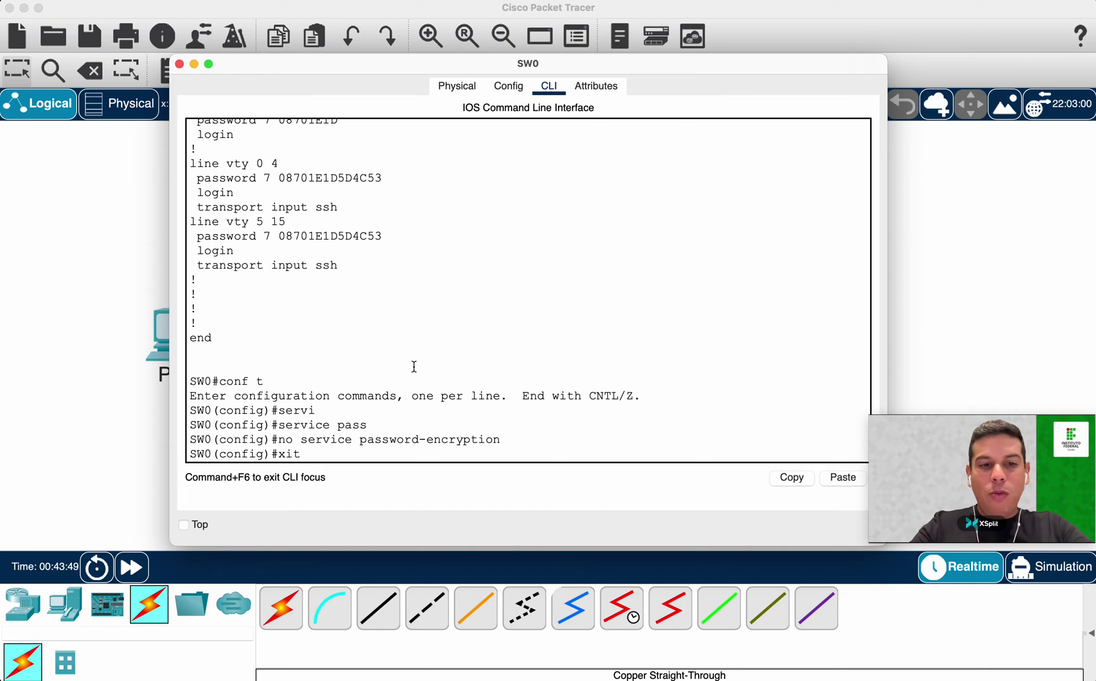
key(Return)
key(Return)
key(Return)
text(show running-config)
key(Tab)
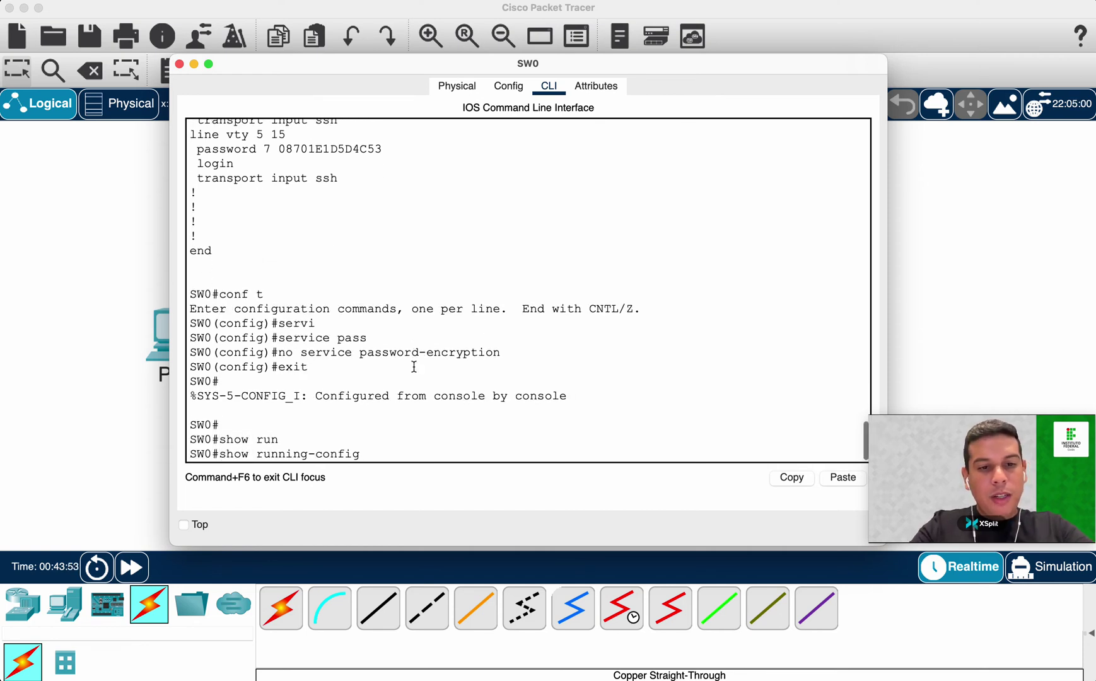
key(Return)
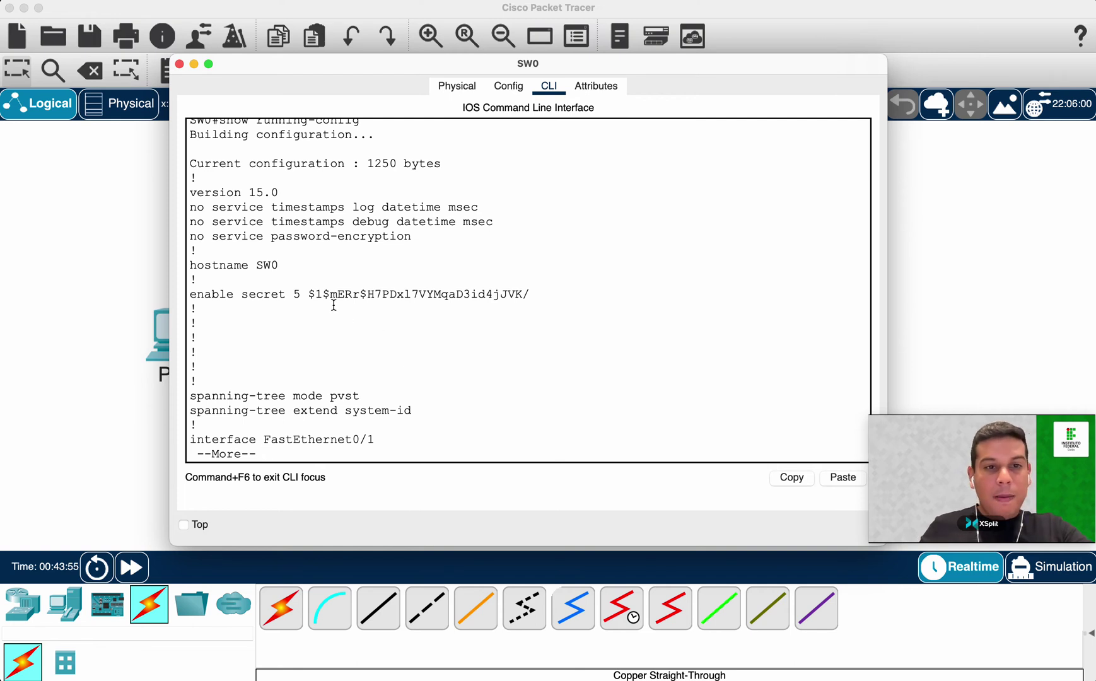
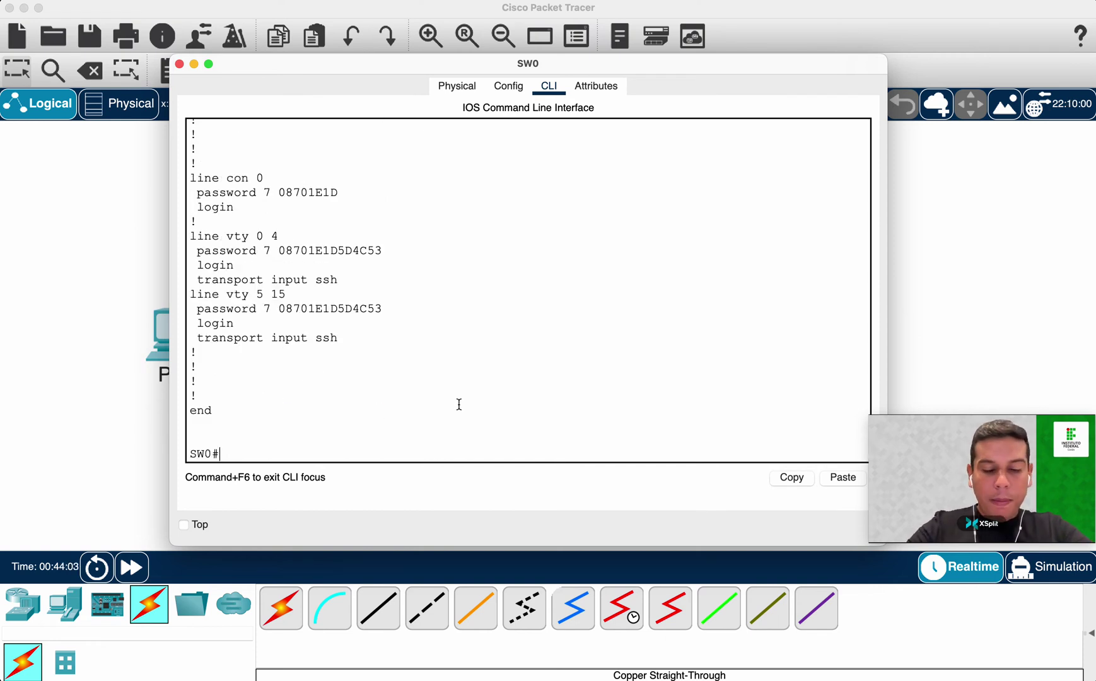
Enter global configuration with conf t and apply service password-encryption on SW0.
text(conf t)
key(Return)
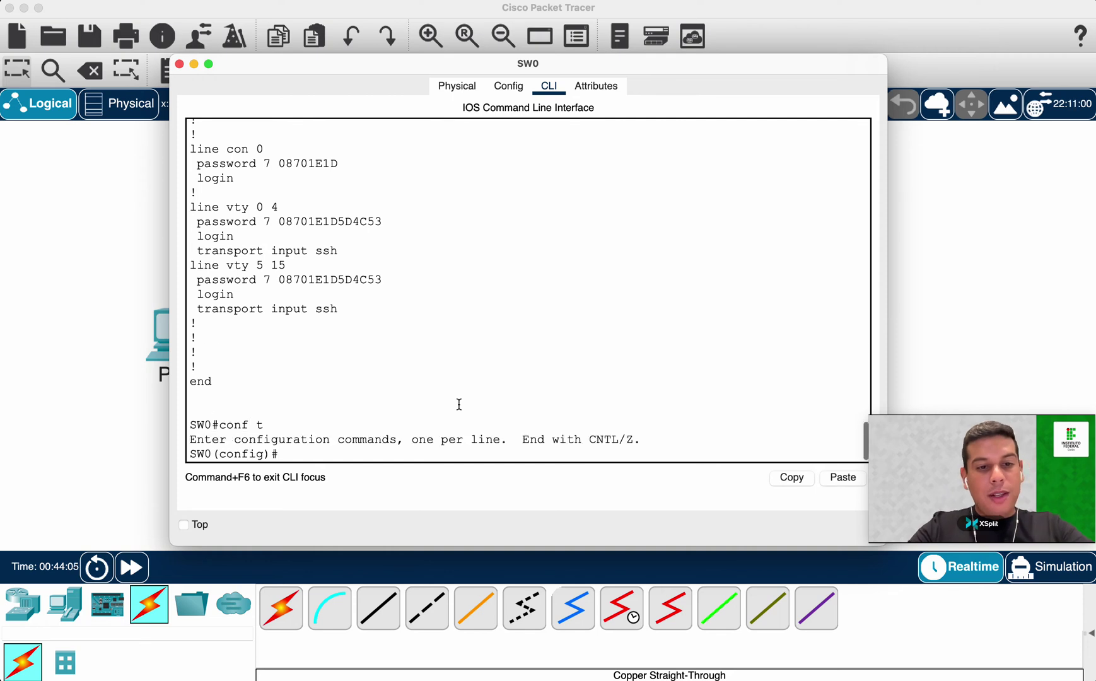
text(ser)
key(Tab)
text(p)
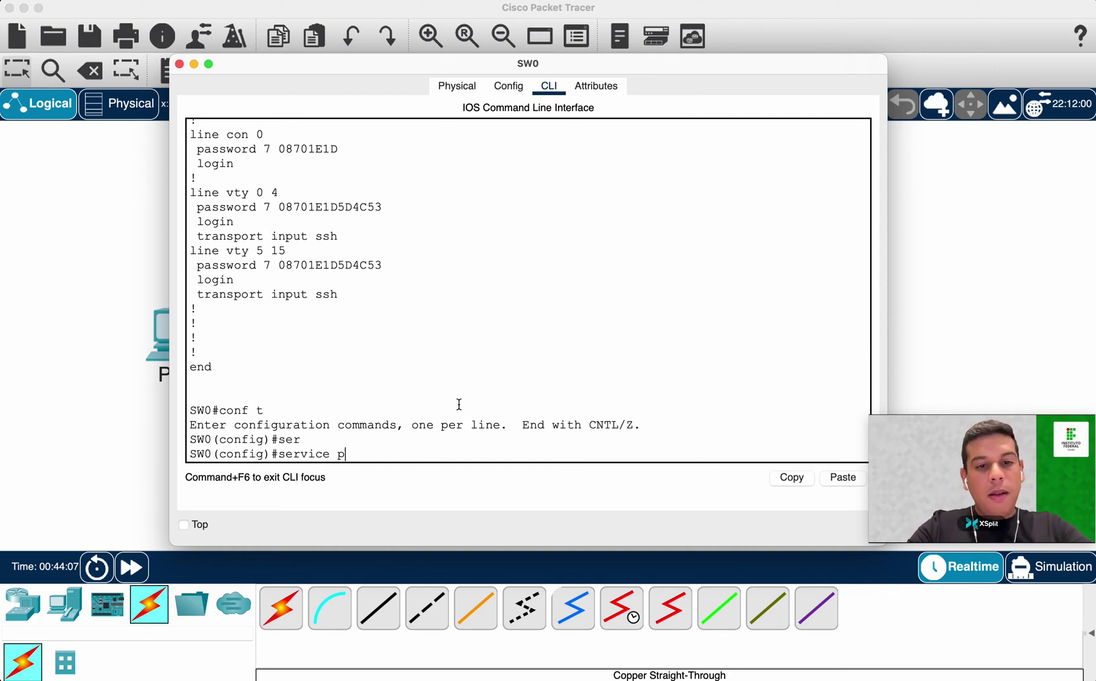
text(sss)
key(Tab)
key(Return)
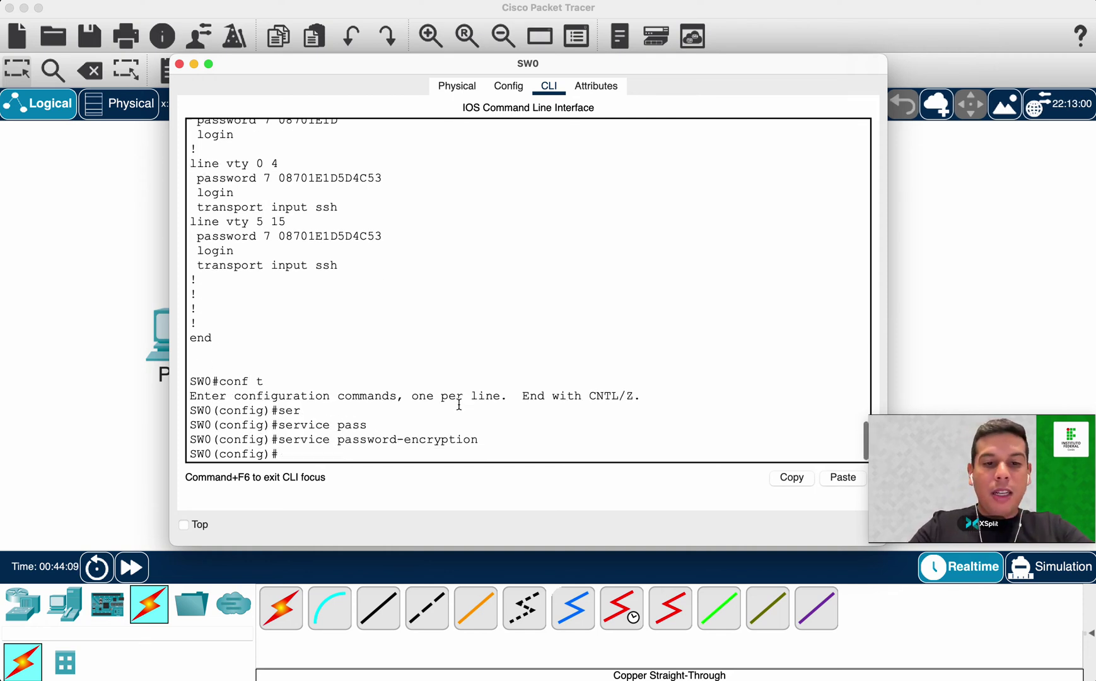
Highlight the applied password-encryption command, then get a fresh configuration prompt.
double_click(246, 440)
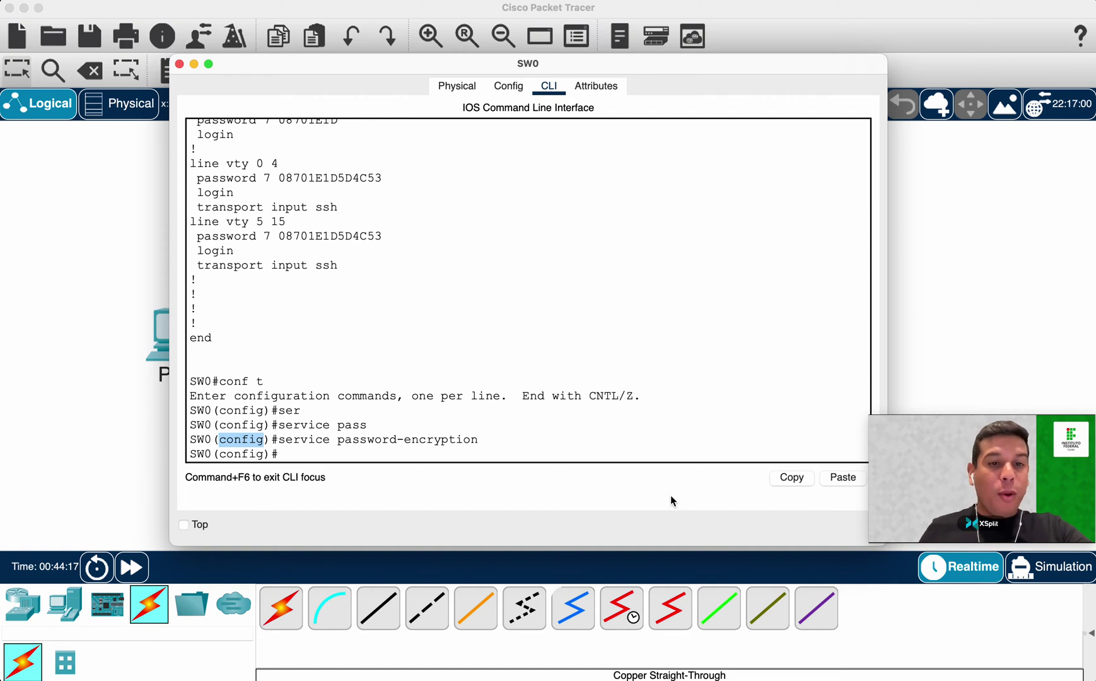
drag(278, 439, 634, 448)
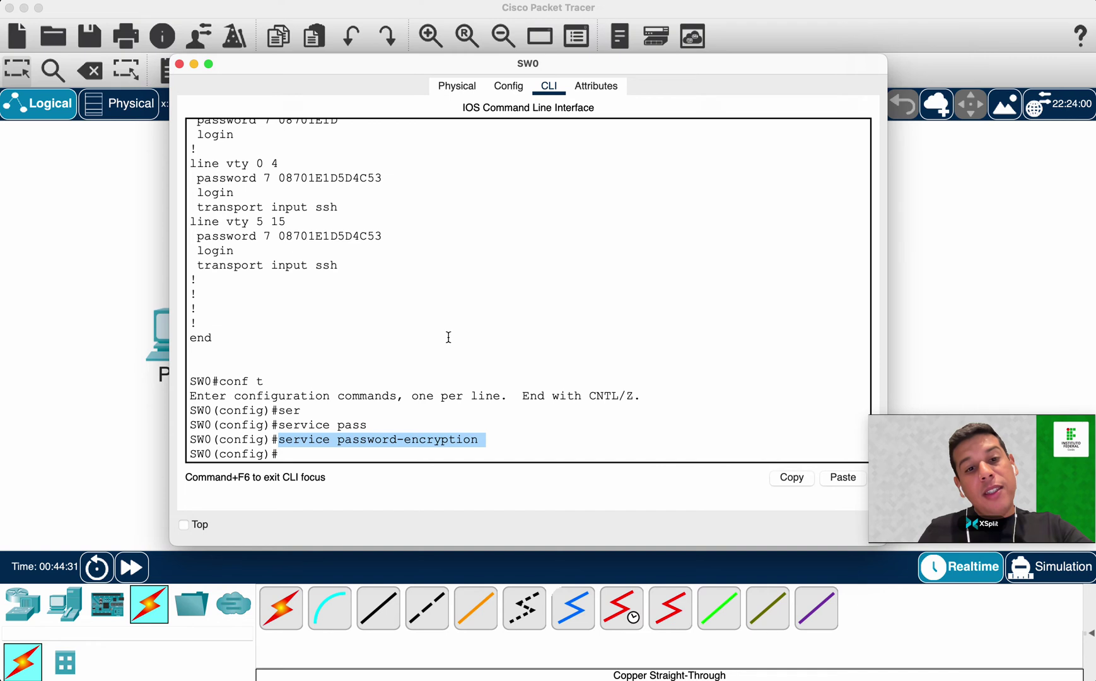
click(496, 353)
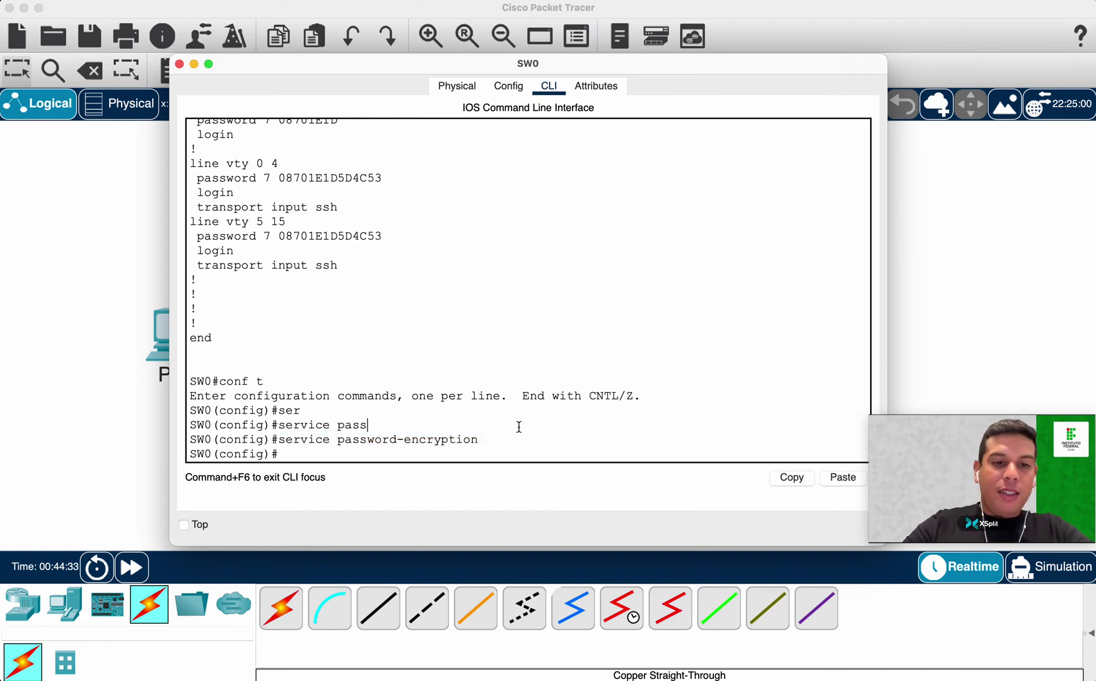
key(Return)
Set the MOTD banner to 'Acesso restrito - somente para pessoas autorizadas' using c as delimiter.
text(ban)
key(Tab)
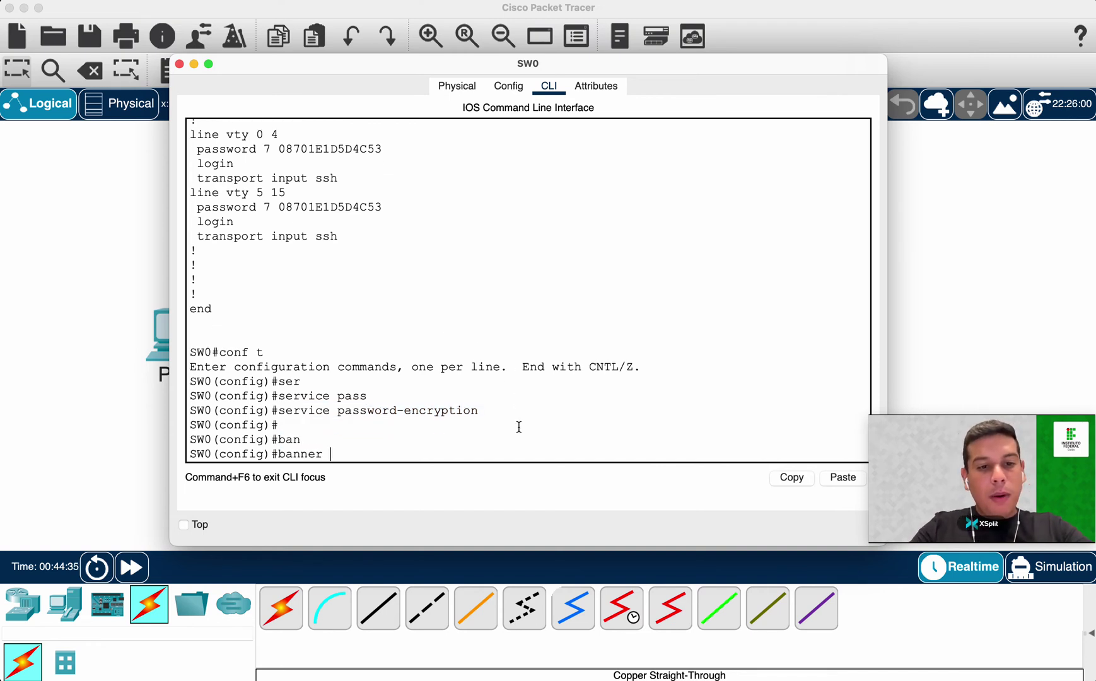
text(mot)
key(Tab)
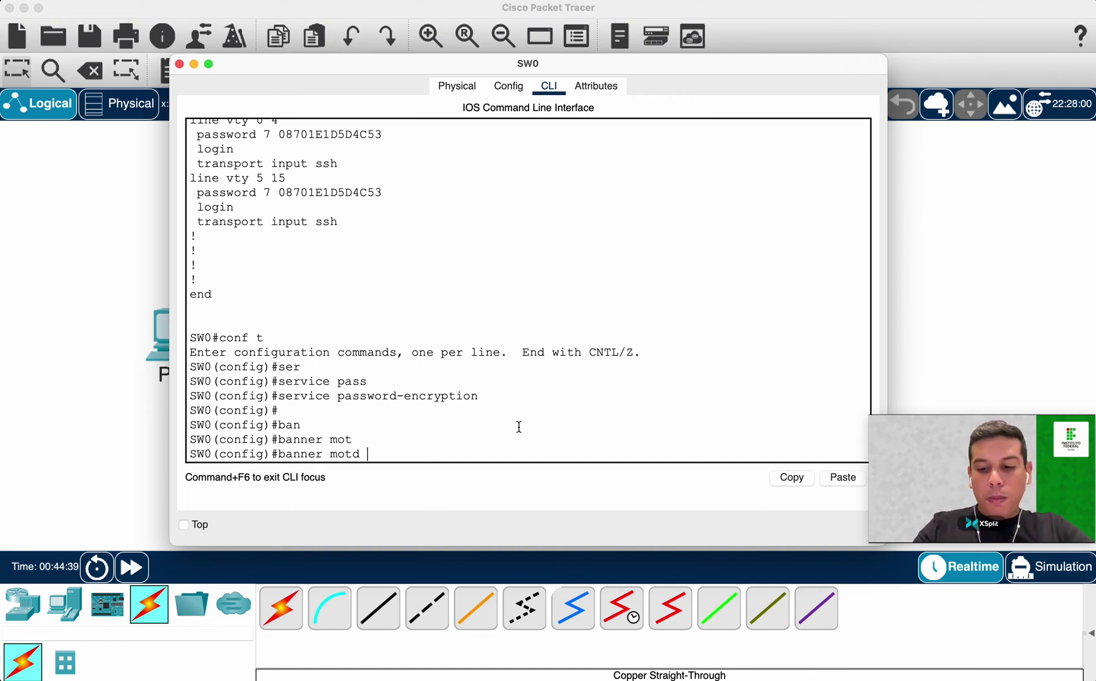
text(?)
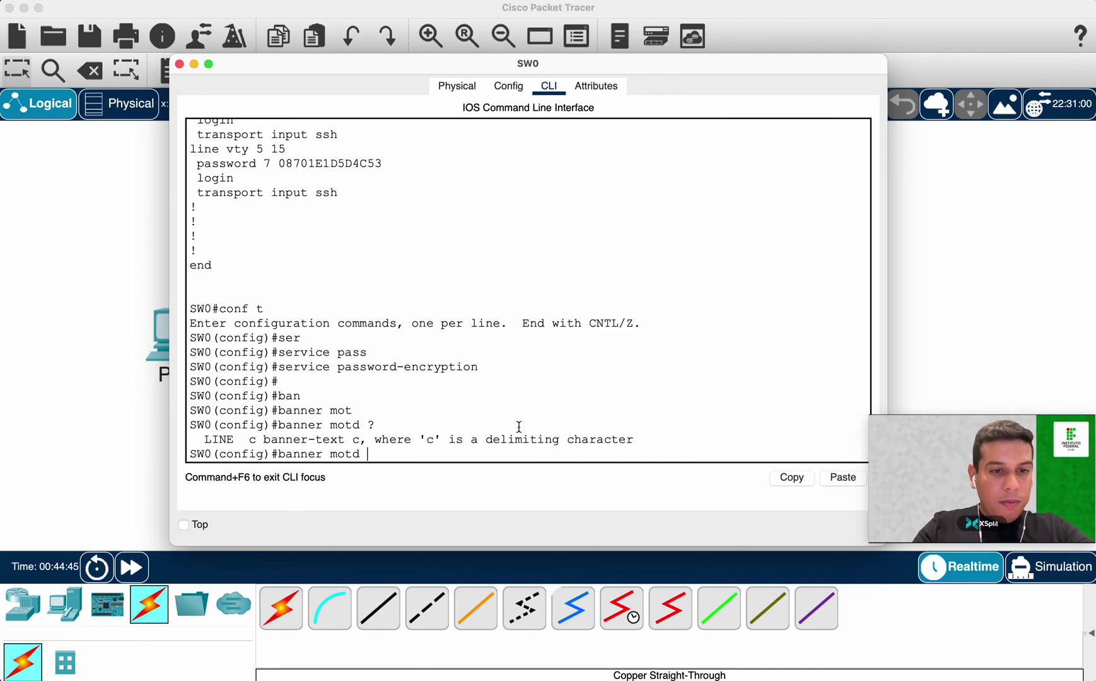
text(c)
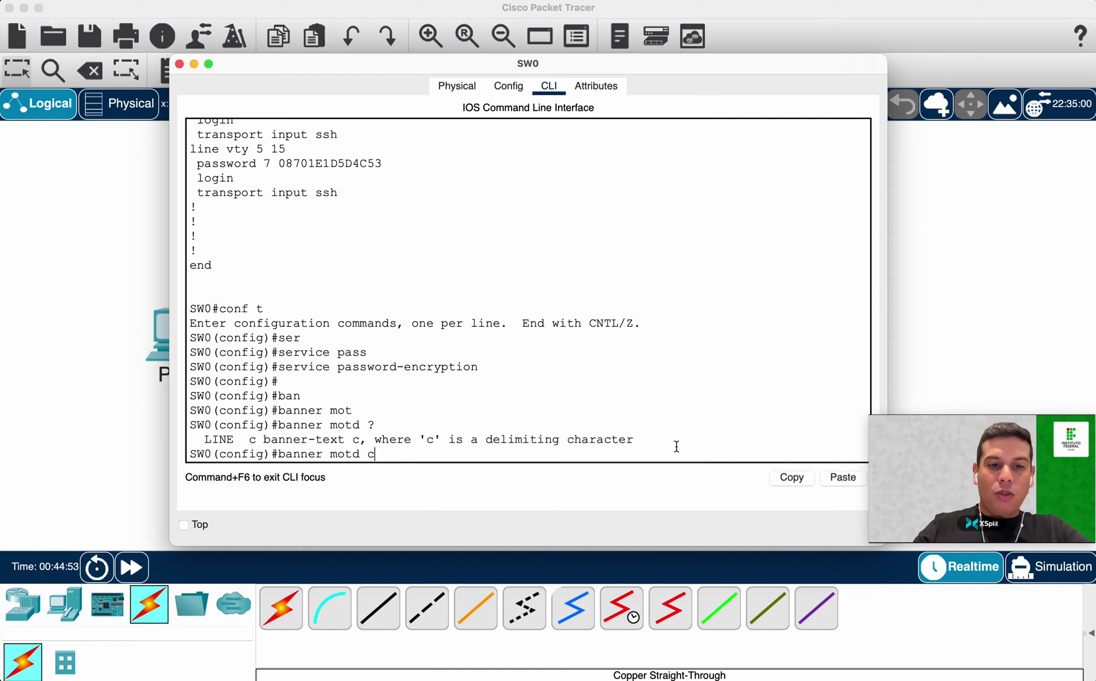
text(Acesso)
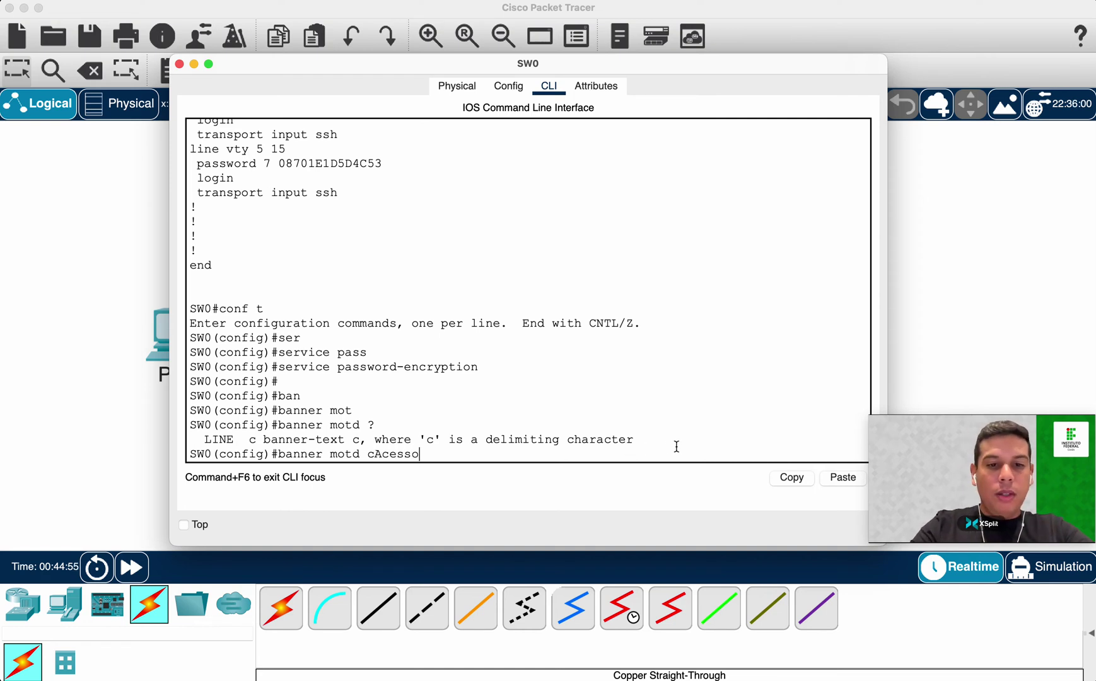
text( restrito )
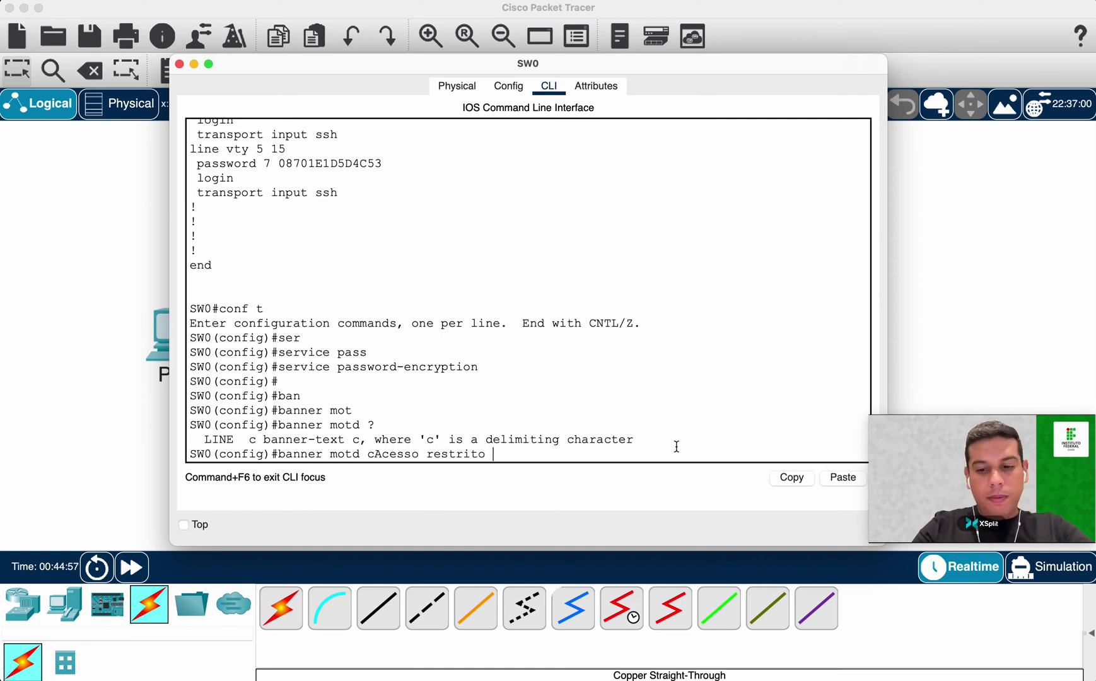
text(- somente para pesso)
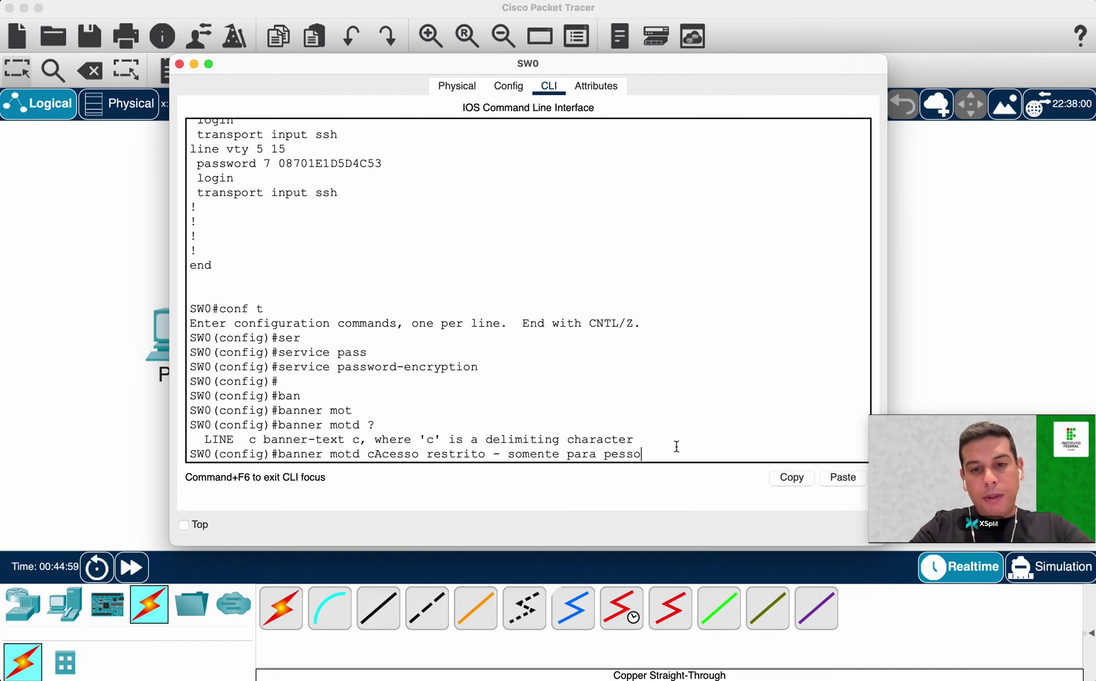
text(as autorizadas)
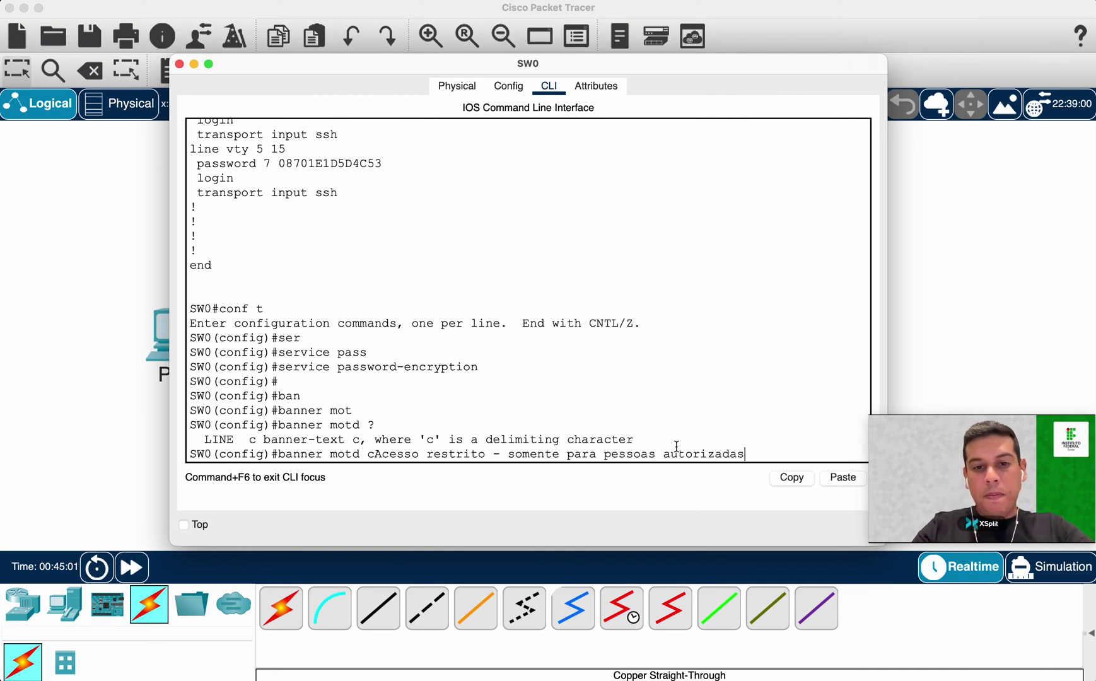
text(c)
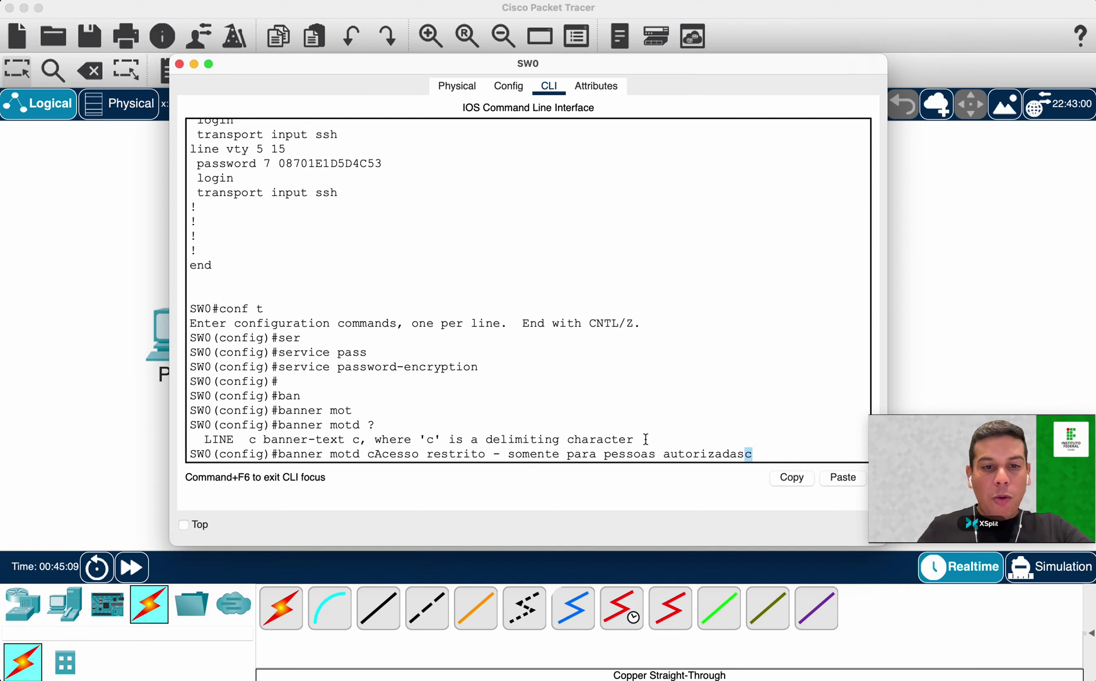
key(Return)
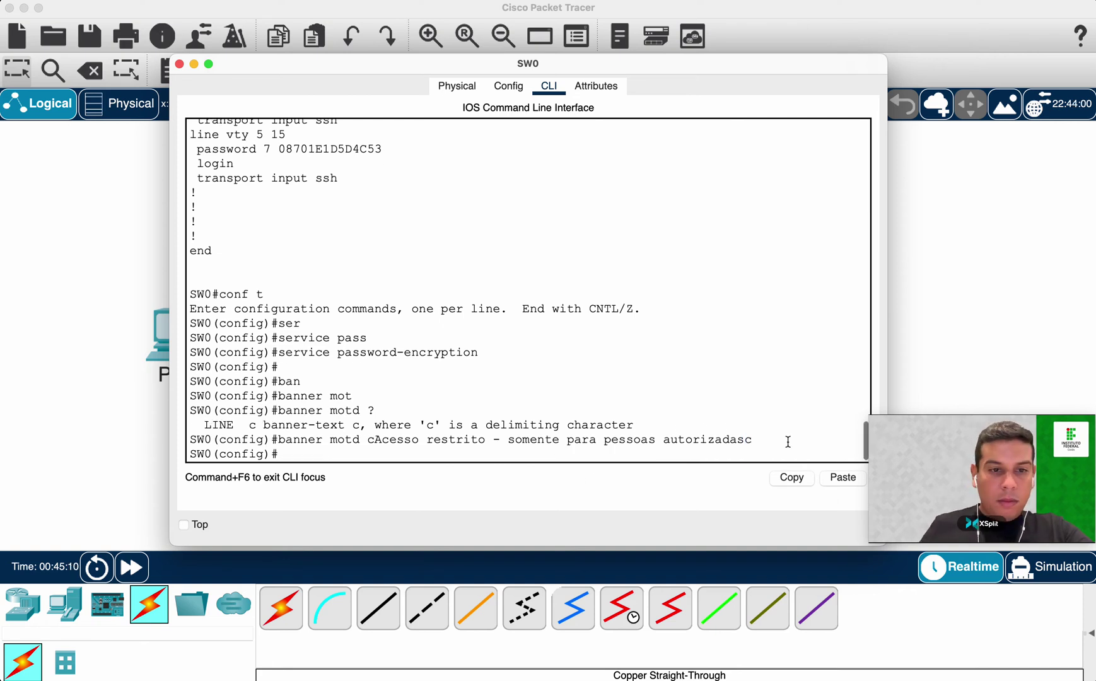
Exit configuration mode and page through show running-config.
text(exit)
key(Return)
key(Return)
key(Return)
text(show running-)
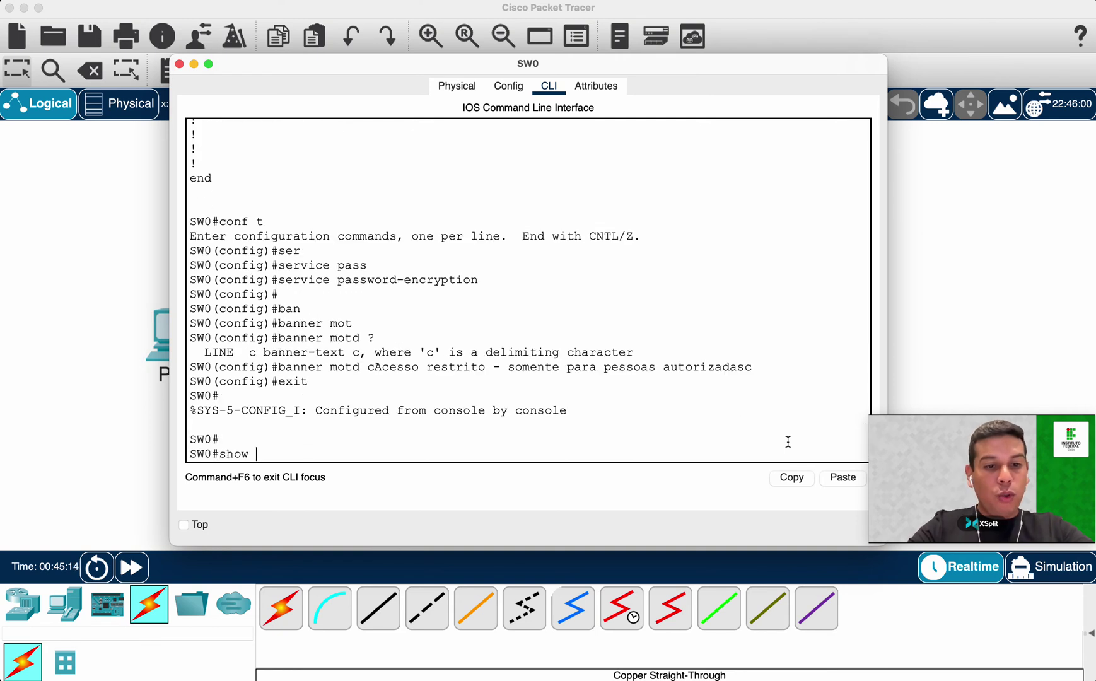
key(Tab)
key(Return)
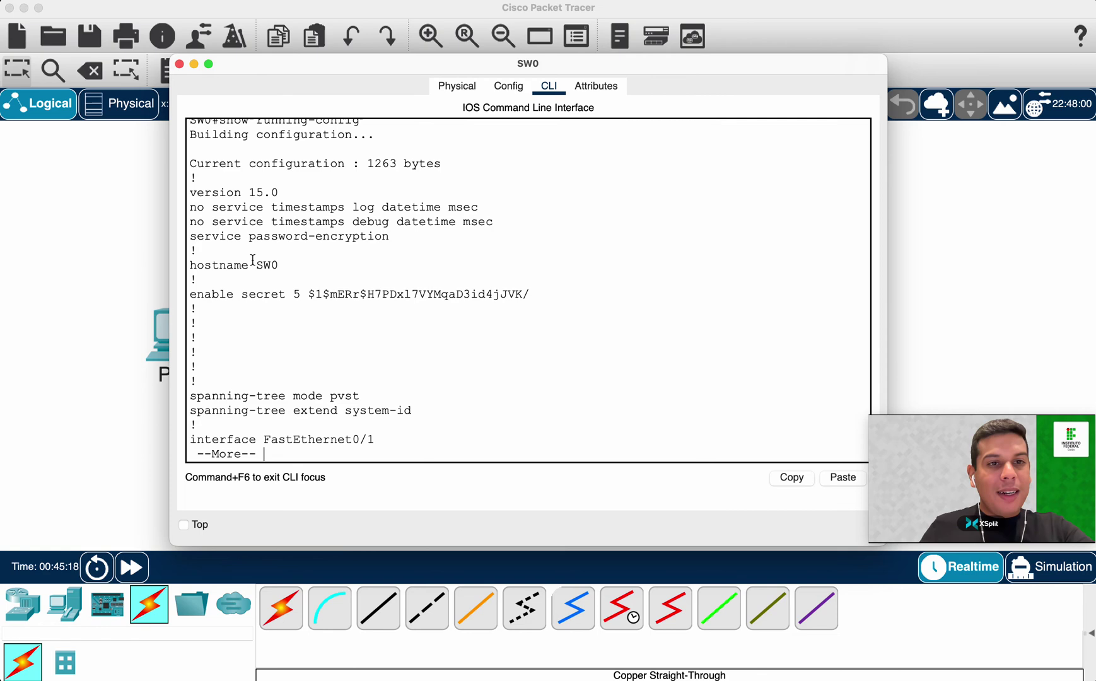
key(space)
key(space)
key(space)
key(space)
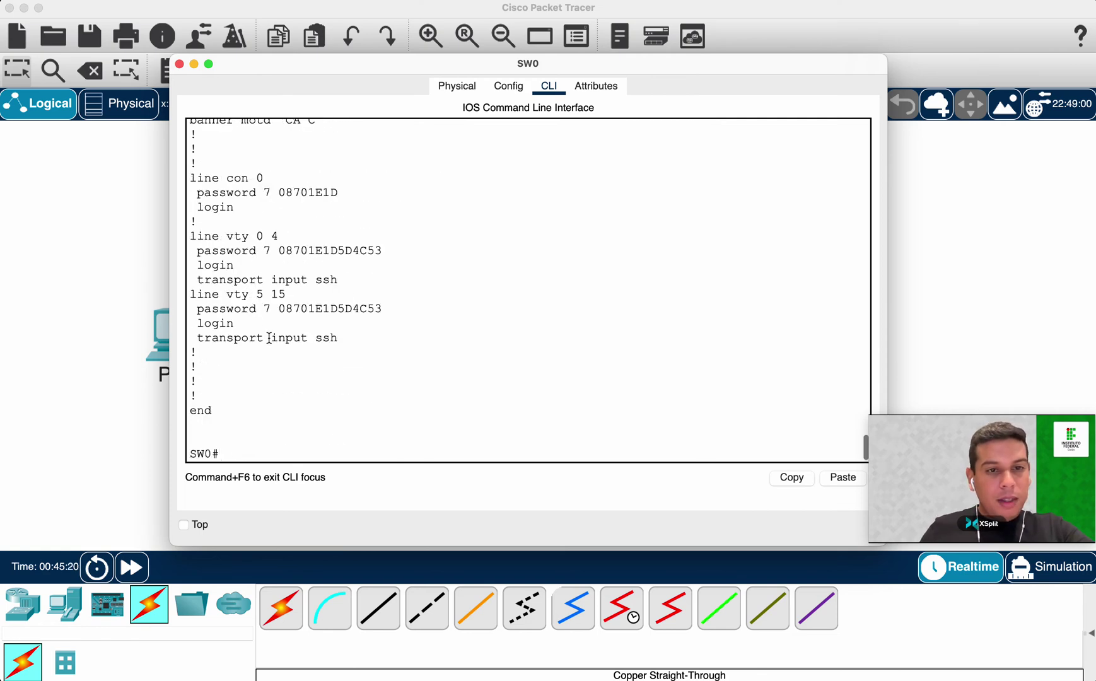
Highlight the stored banner motd line in the running configuration.
scroll(270, 339, up, 5)
drag(191, 366, 322, 368)
click(315, 366)
click(373, 417)
key(Return)
key(Return)
key(Return)
Exit the console session and log back in with the console password.
text(exit)
key(Return)
key(Return)
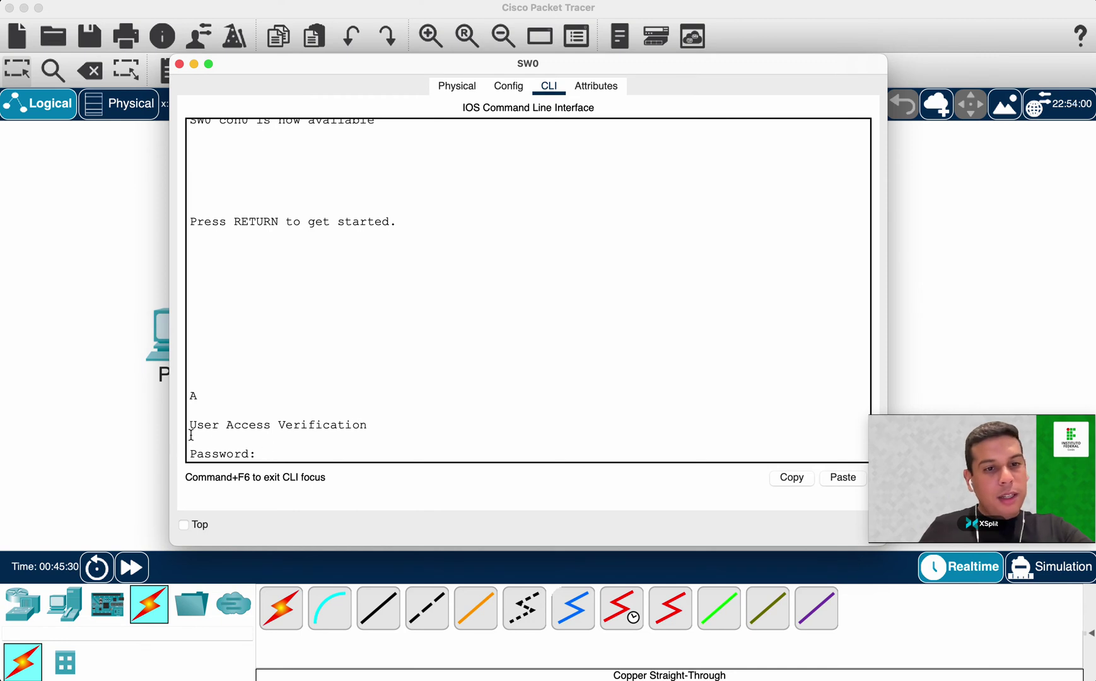
drag(188, 424, 376, 421)
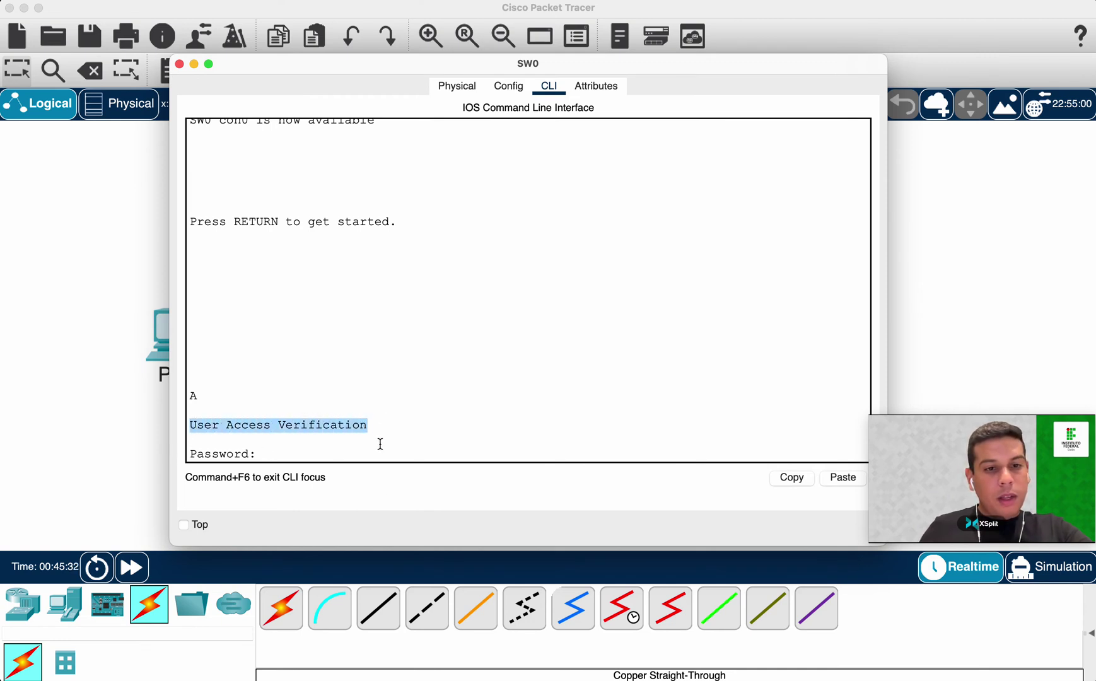
click(297, 455)
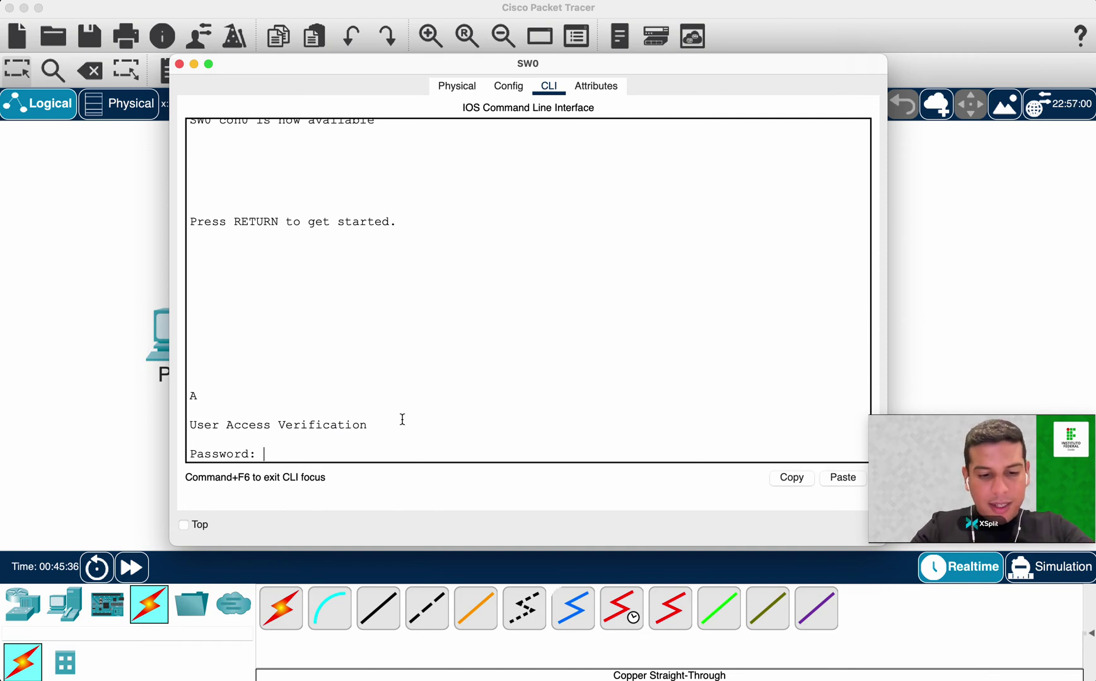
key(Return)
Enter privileged mode with en and the enable password.
text(en)
key(Return)
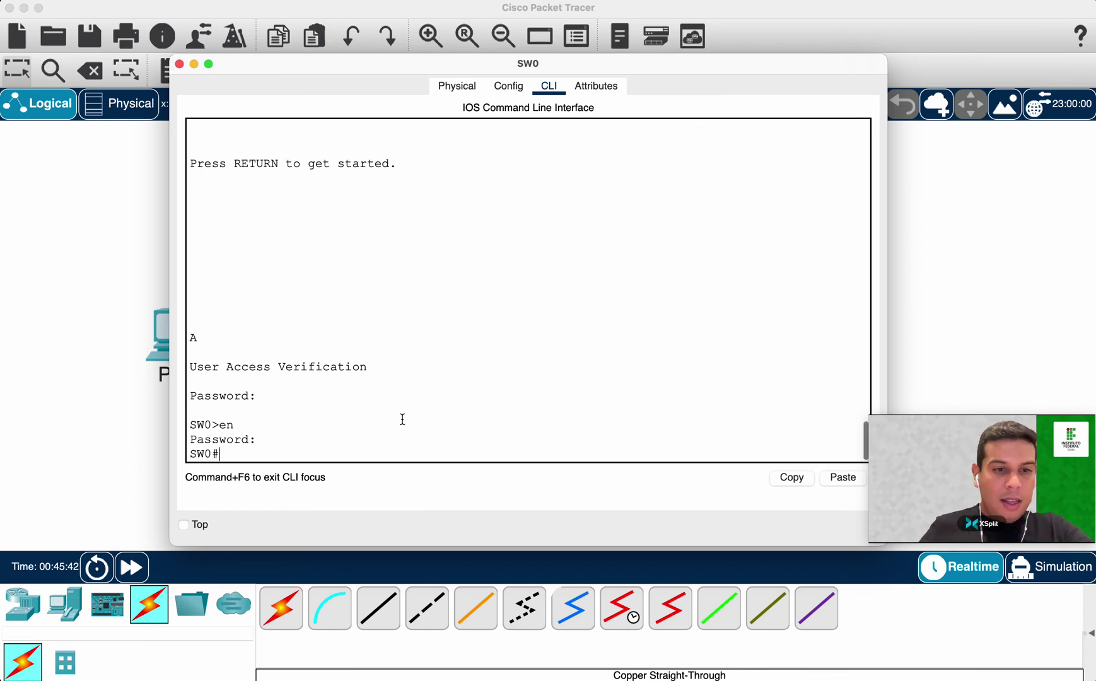
drag(275, 365, 470, 370)
scroll(470, 368, up, 3)
scroll(469, 368, down, 3)
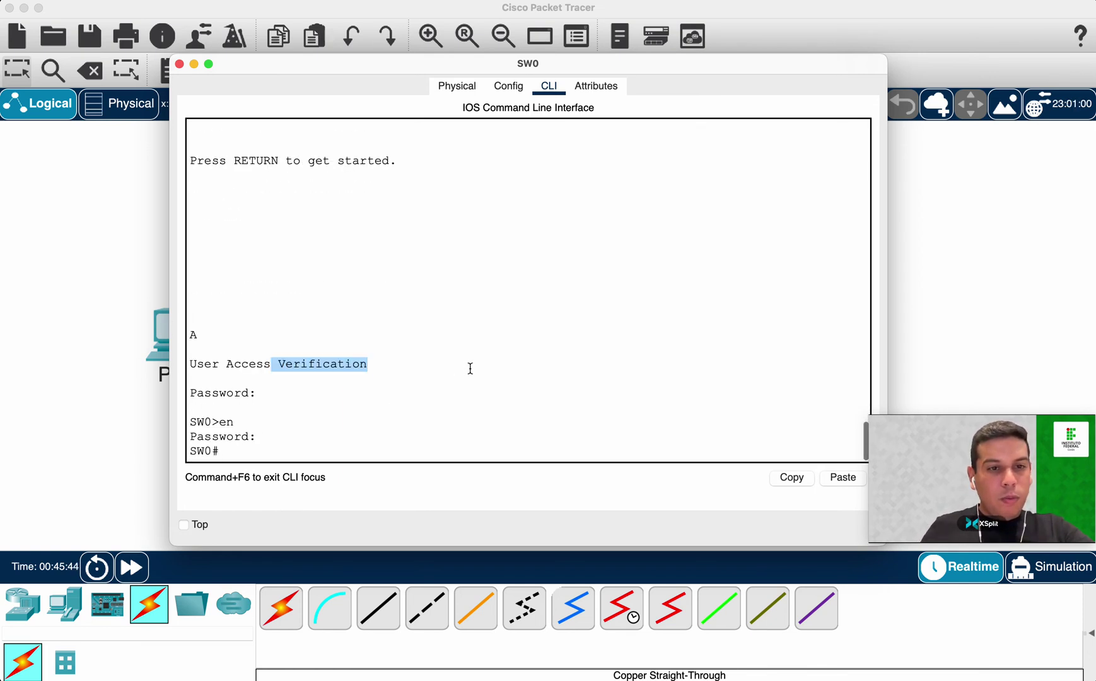
Enter global configuration and start a banner motd command.
text(conf )
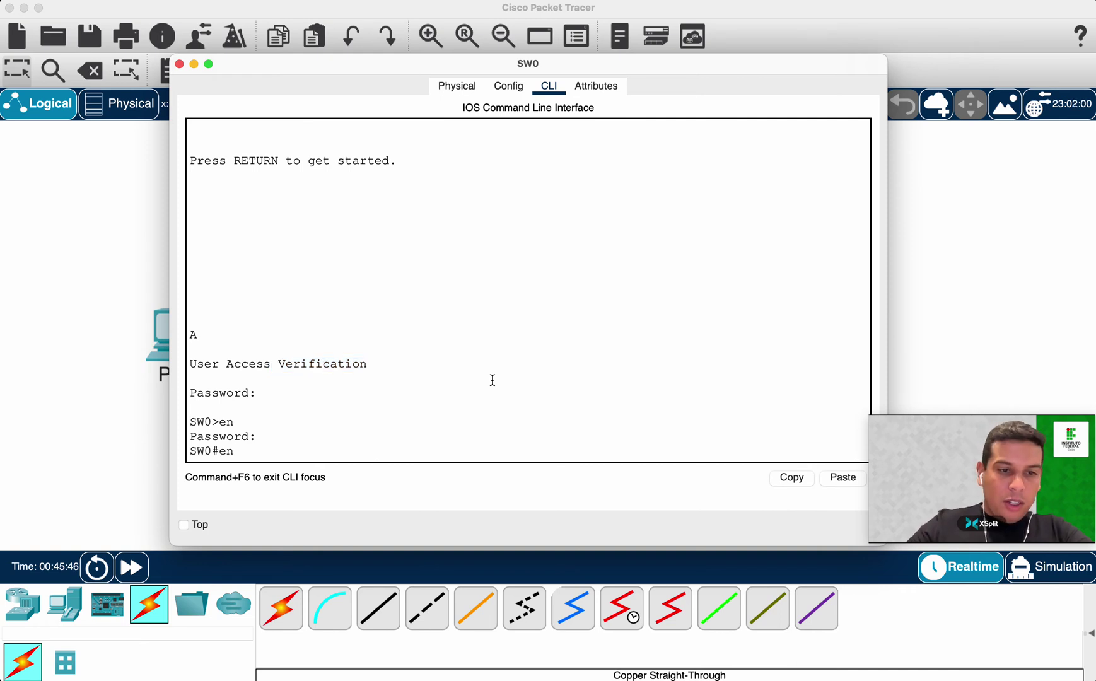
text(t)
key(Return)
text(bann)
key(Tab)
text(mot)
key(Tab)
Correct the banner text to 'somente pessoas autorizadas' and apply the banner.
text(?)
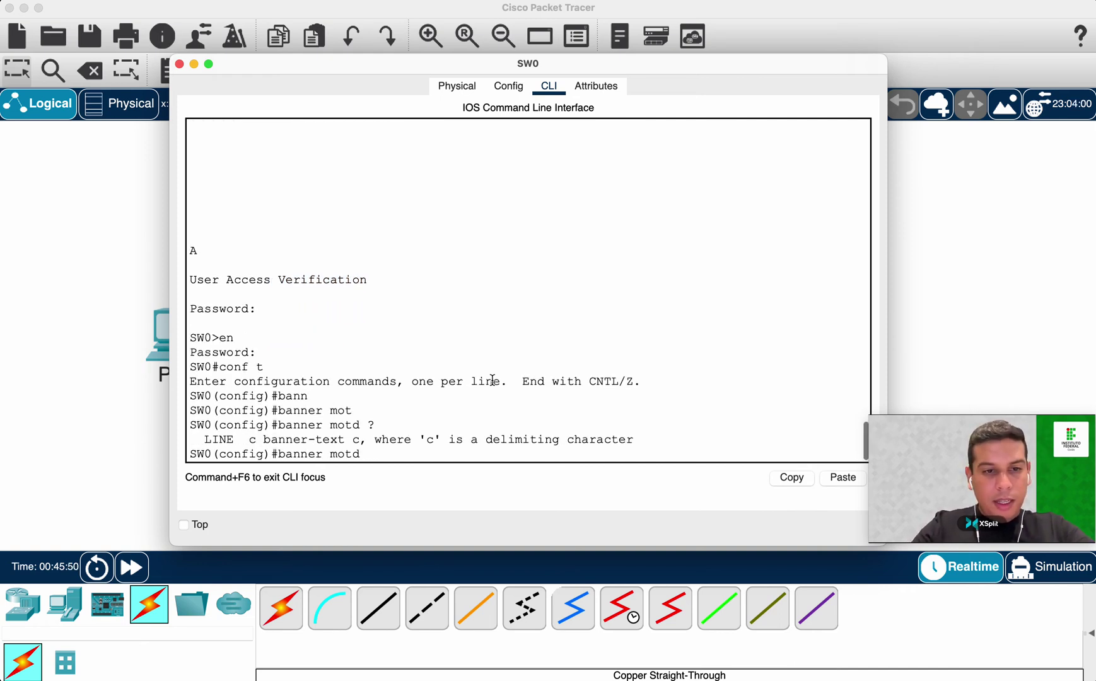
text(lo)
key(Tab)
text(gi)
key(Tab)
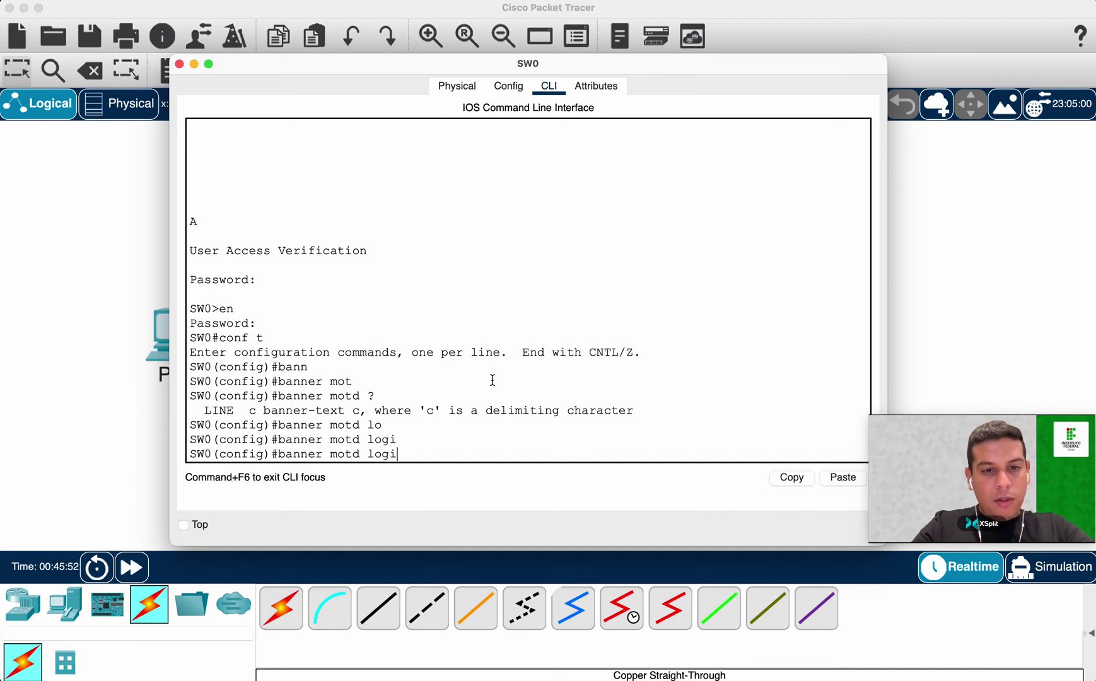
key(BackSpace)
key(BackSpace)
key(BackSpace)
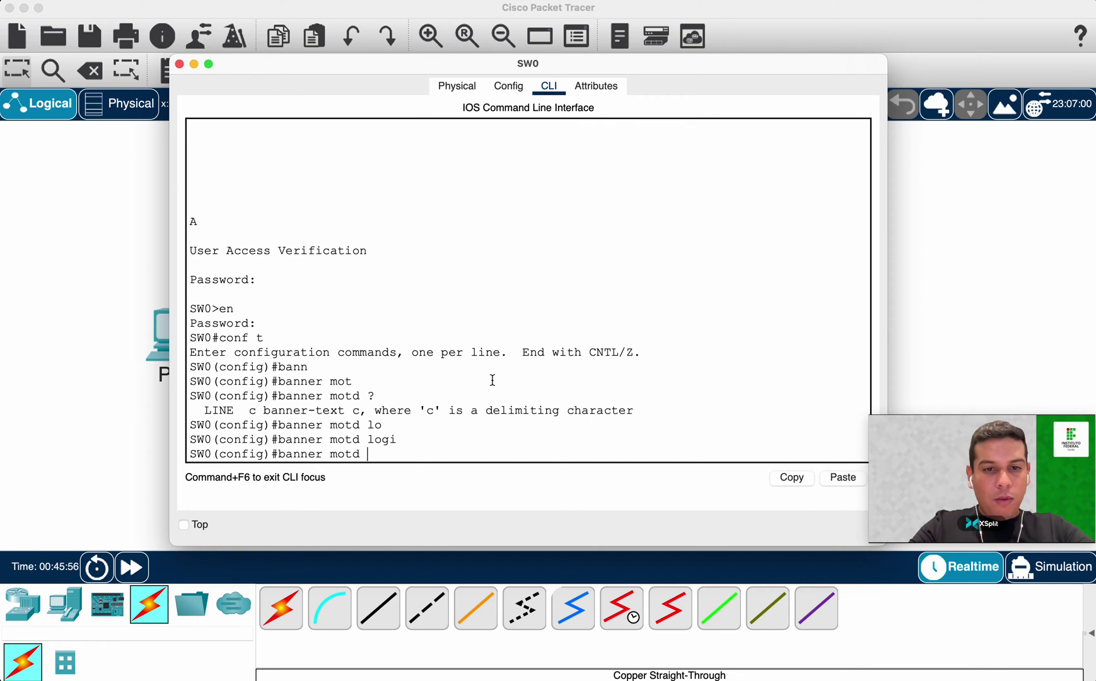
text(somente pessoas autr)
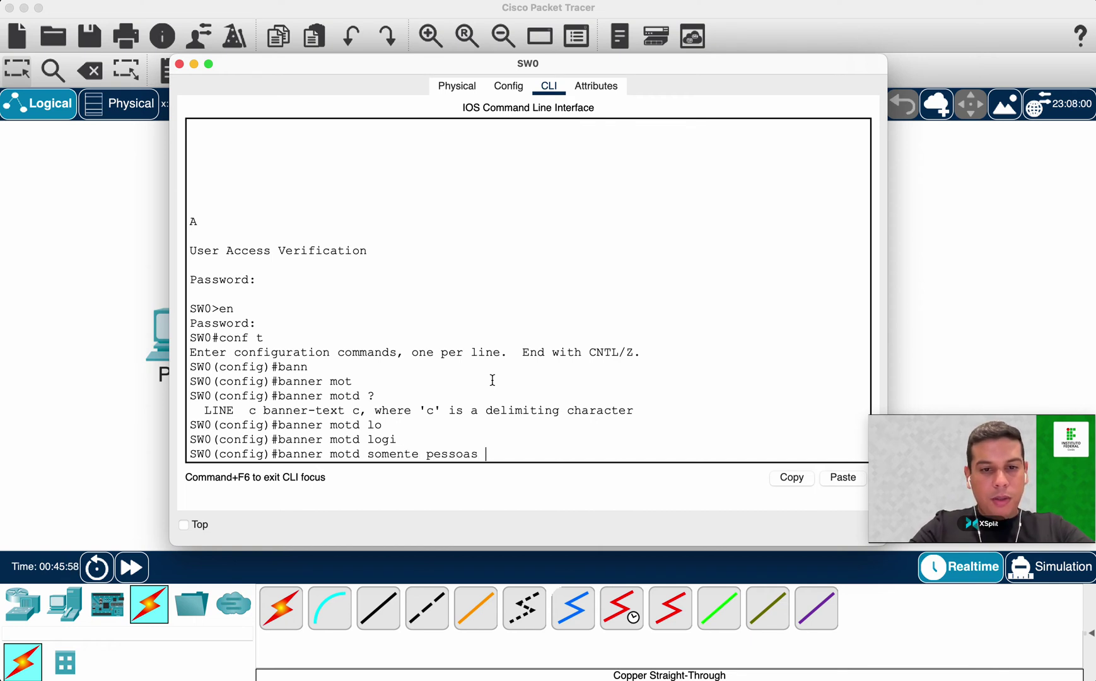
key(BackSpace)
key(BackSpace)
key(BackSpace)
text(utoriz)
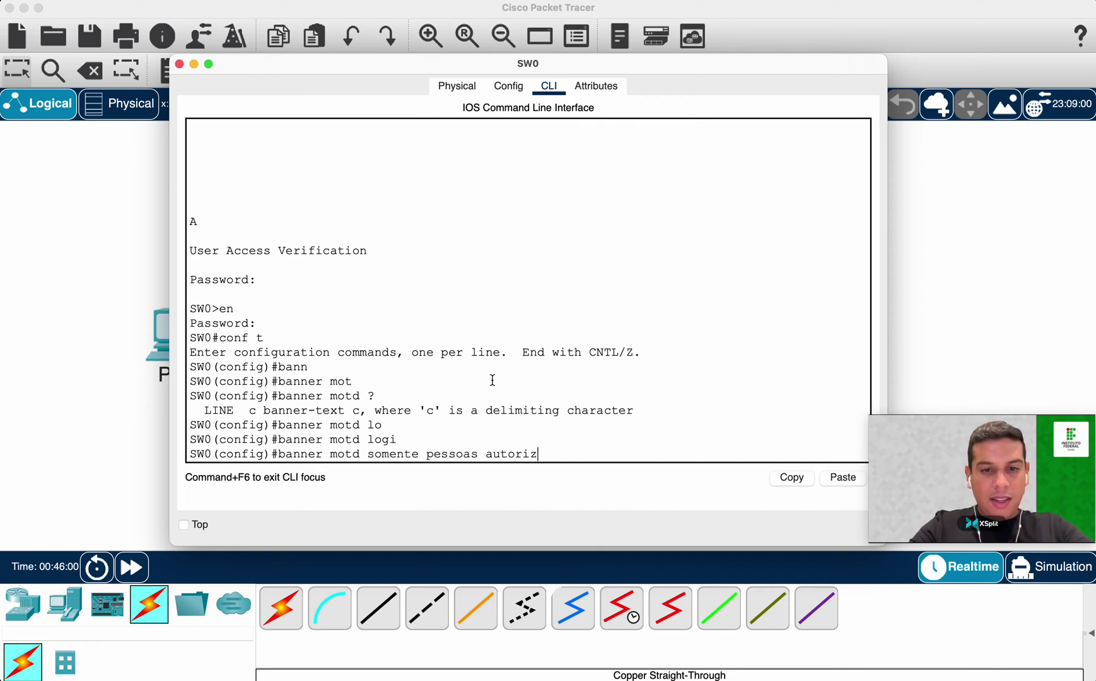
text(adas)
key(Return)
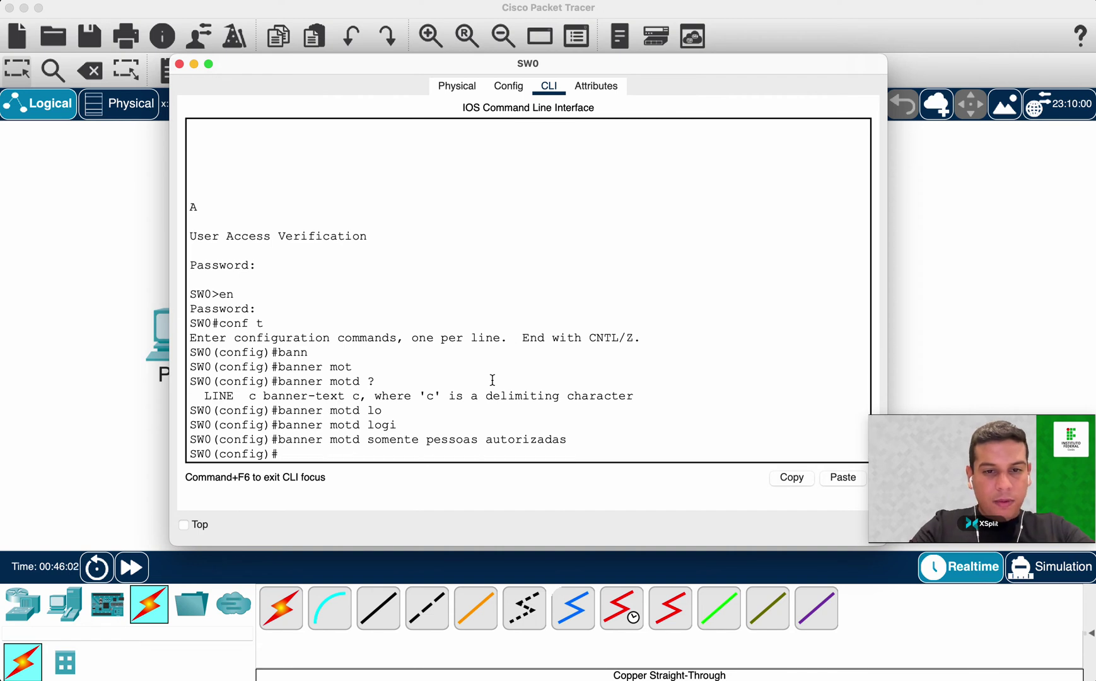
Exit configuration and the console session, then log back in with the console password.
text(exit)
key(Return)
text(exit)
key(Return)
key(Return)
key(Return)
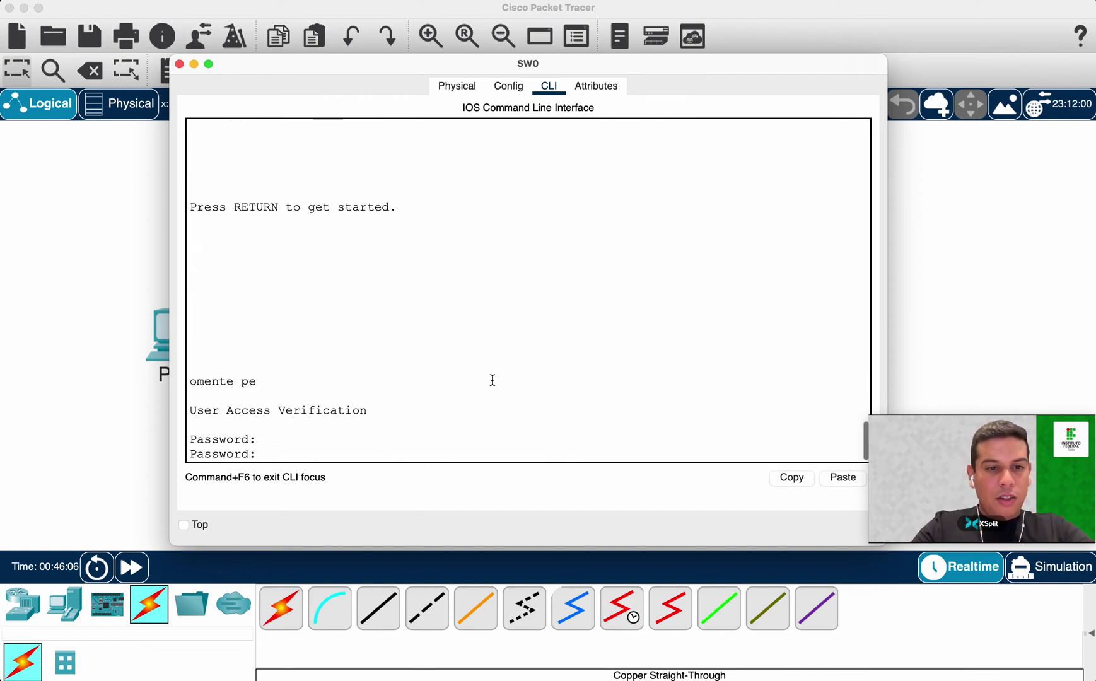
key(Return)
key(Return)
key(Return)
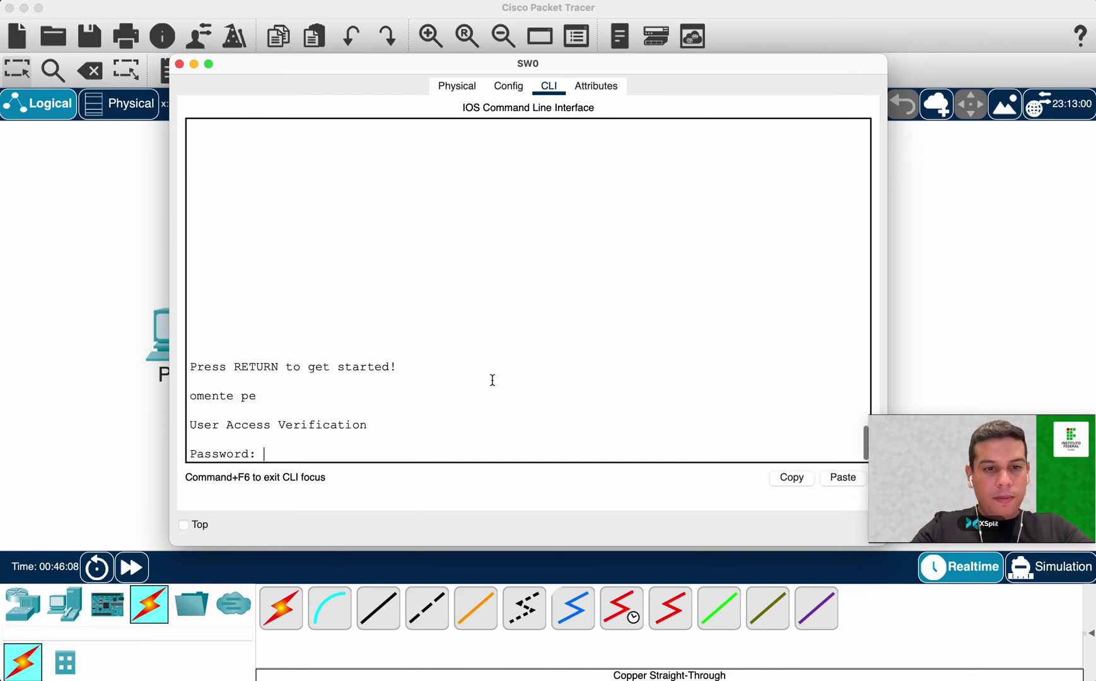
key(Return)
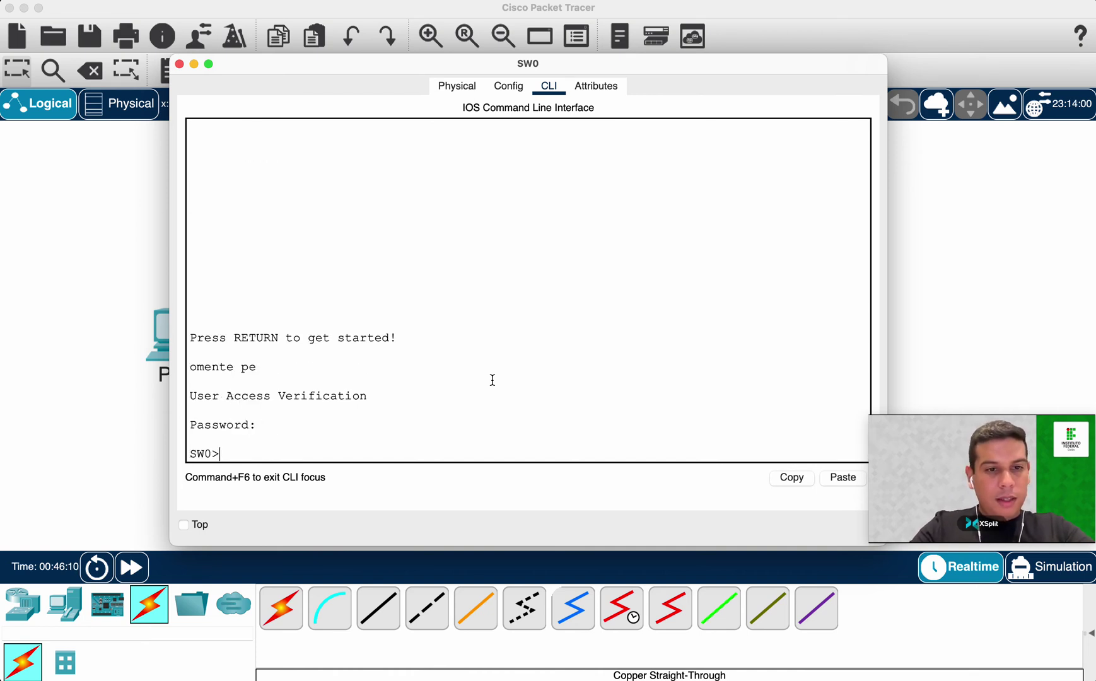
Highlight the login message and truncated banner, then enter privileged mode with en.
drag(190, 337, 398, 339)
drag(211, 367, 256, 367)
click(276, 411)
text(en)
key(Return)
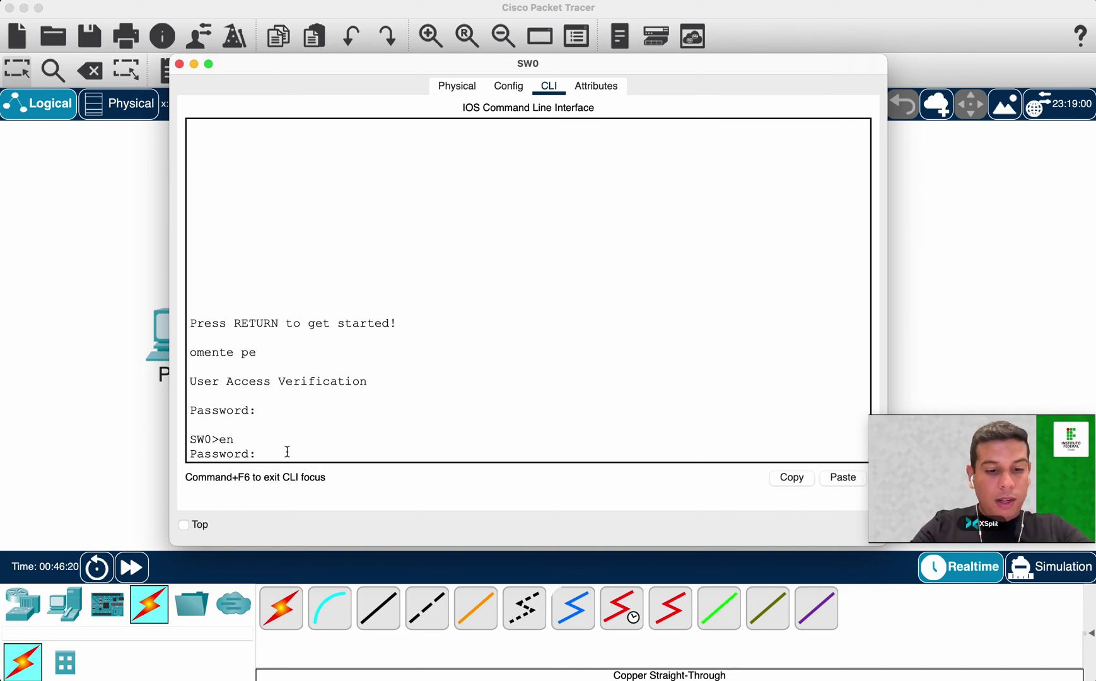
key(Return)
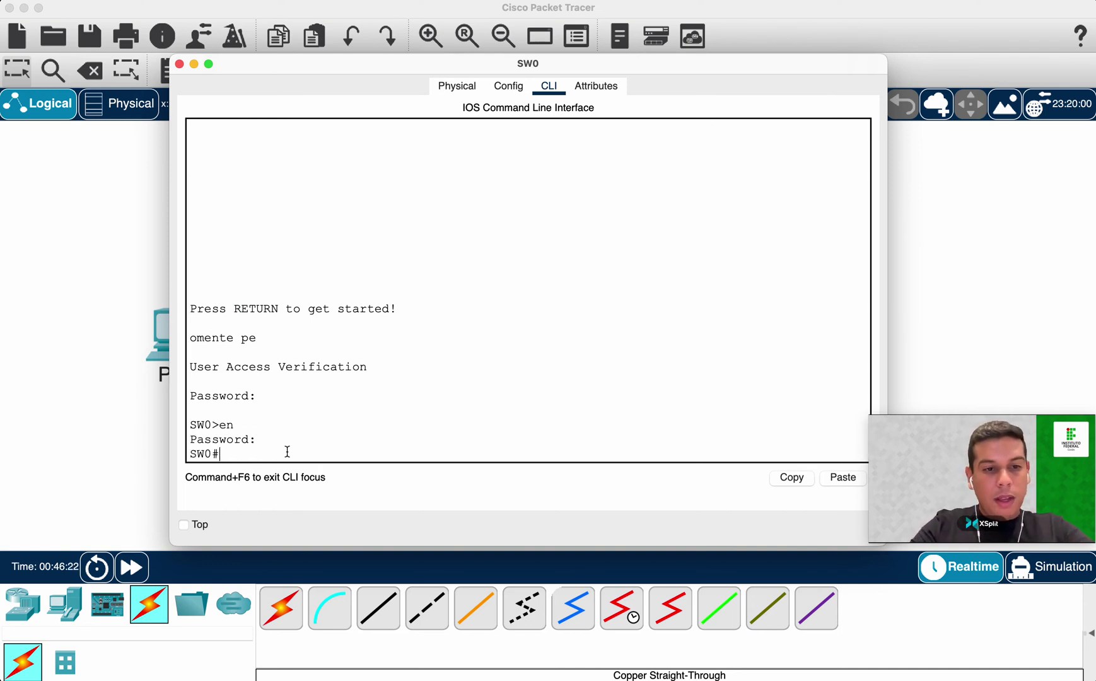
Run the mistyped conft and highlight the resulting domain server lookup output.
text(conft)
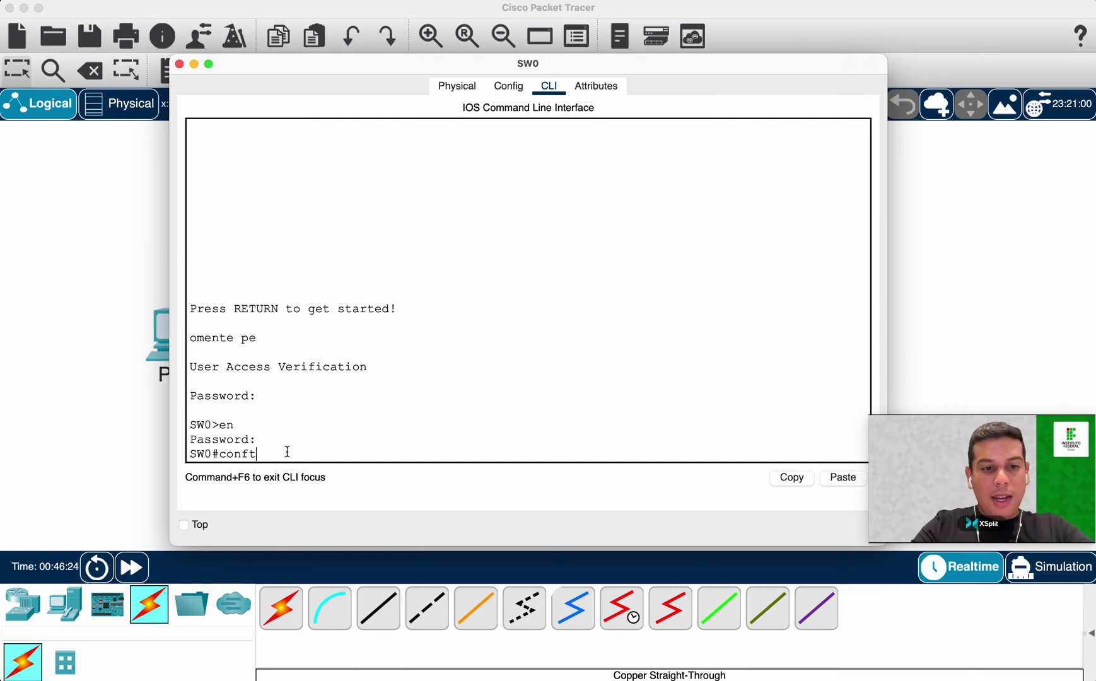
key(Return)
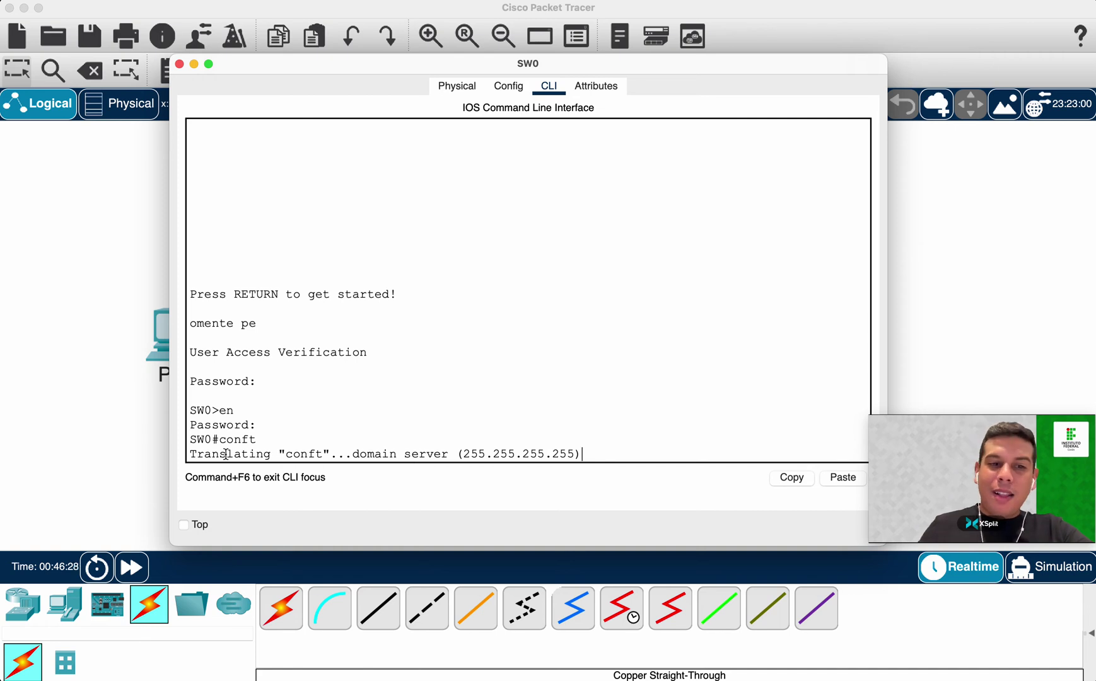
drag(191, 451, 581, 453)
double_click(303, 453)
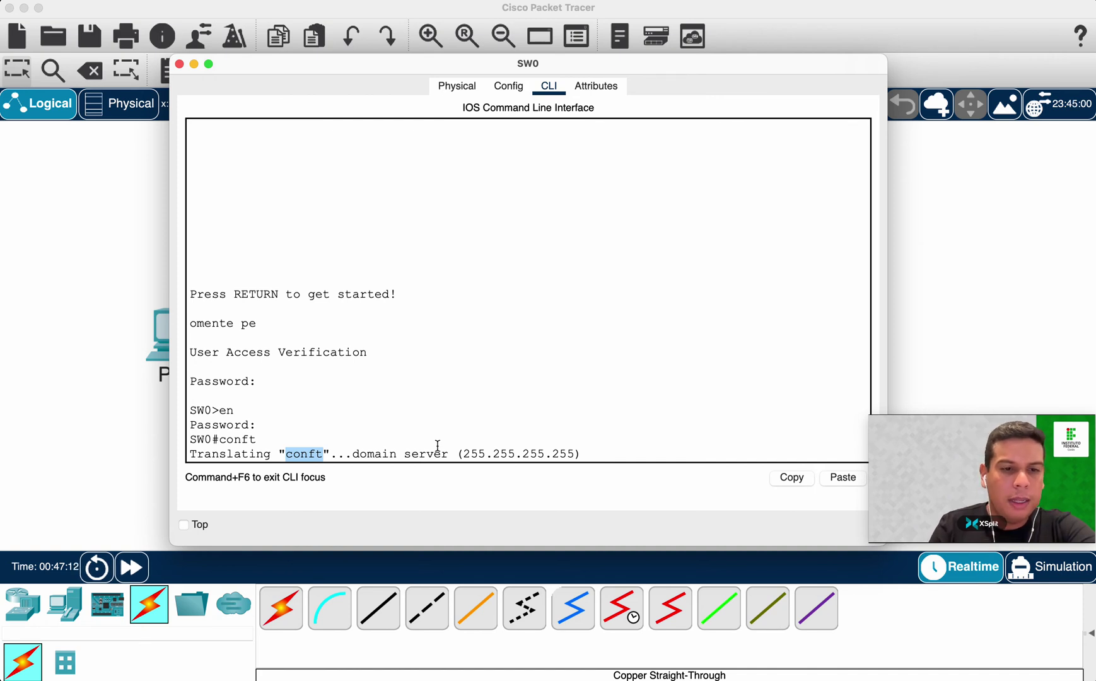
drag(190, 451, 272, 450)
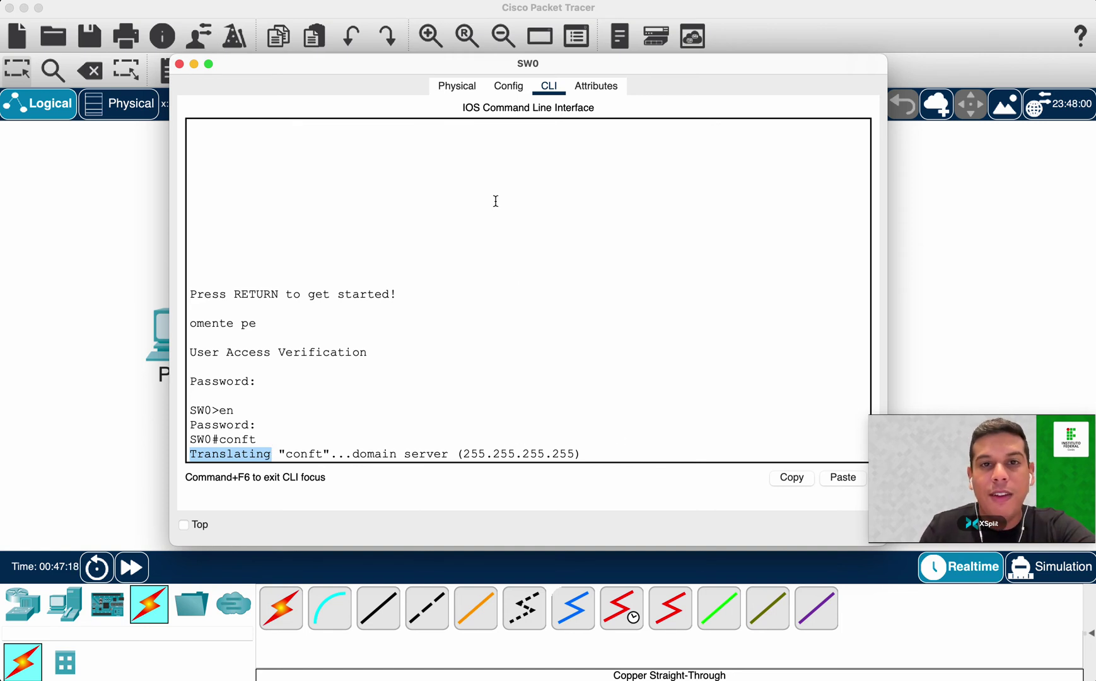
drag(557, 66, 547, 66)
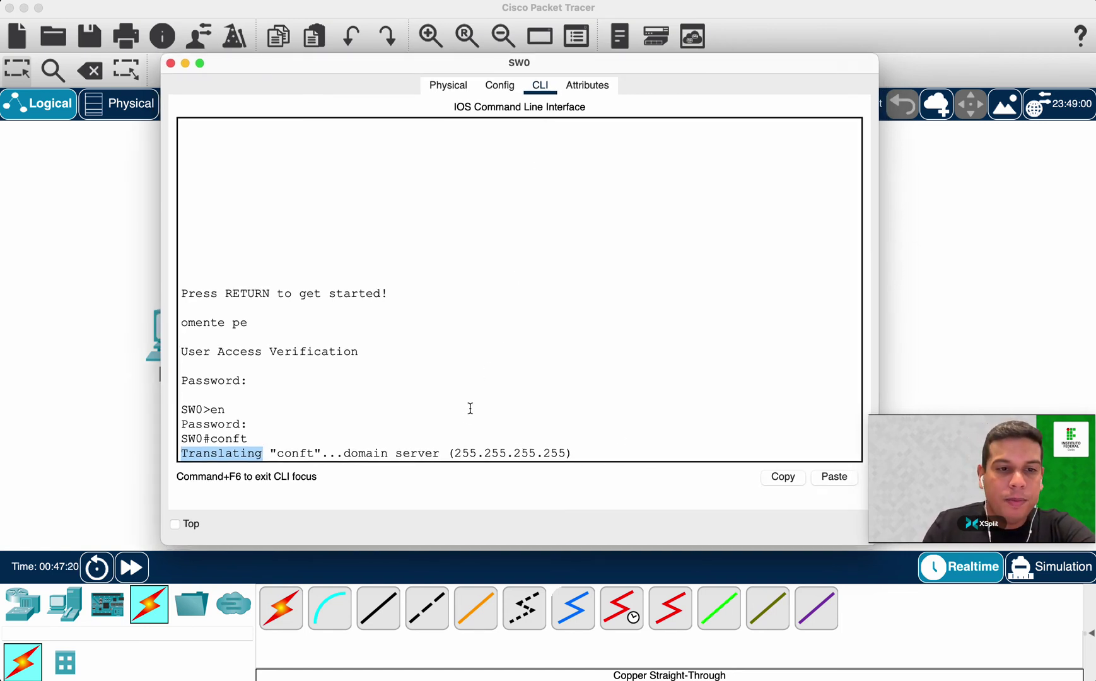
drag(180, 322, 294, 326)
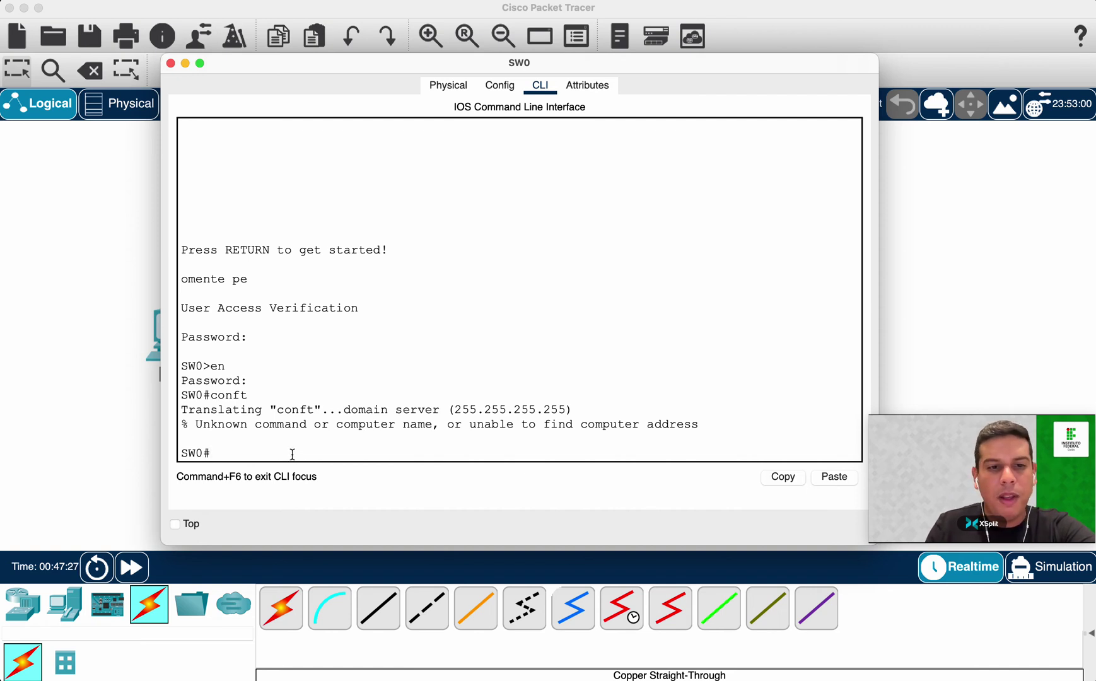
Disable DNS lookup on SW0 with no ip domain-lookup in global configuration.
text(conf t)
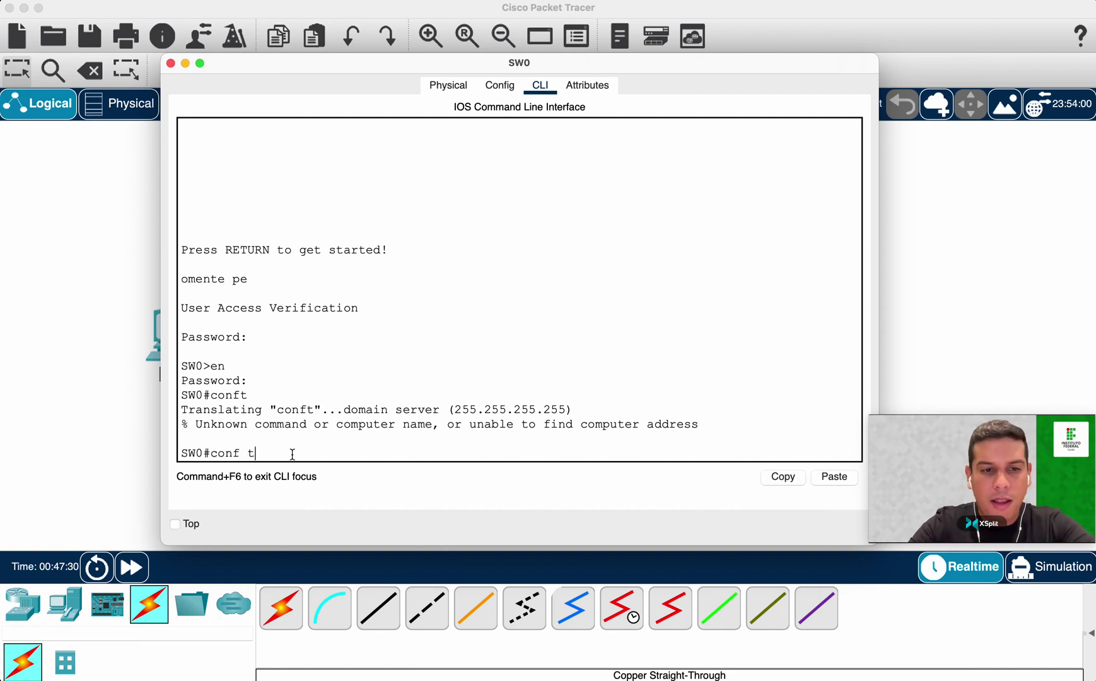
key(Return)
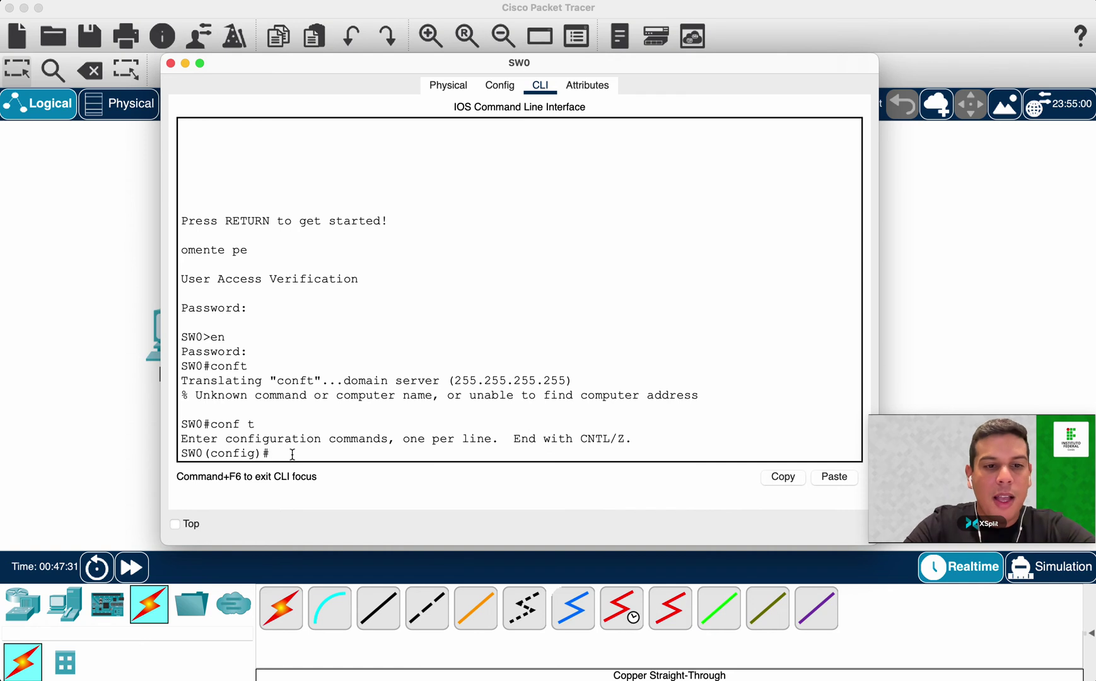
text(no ip-dom)
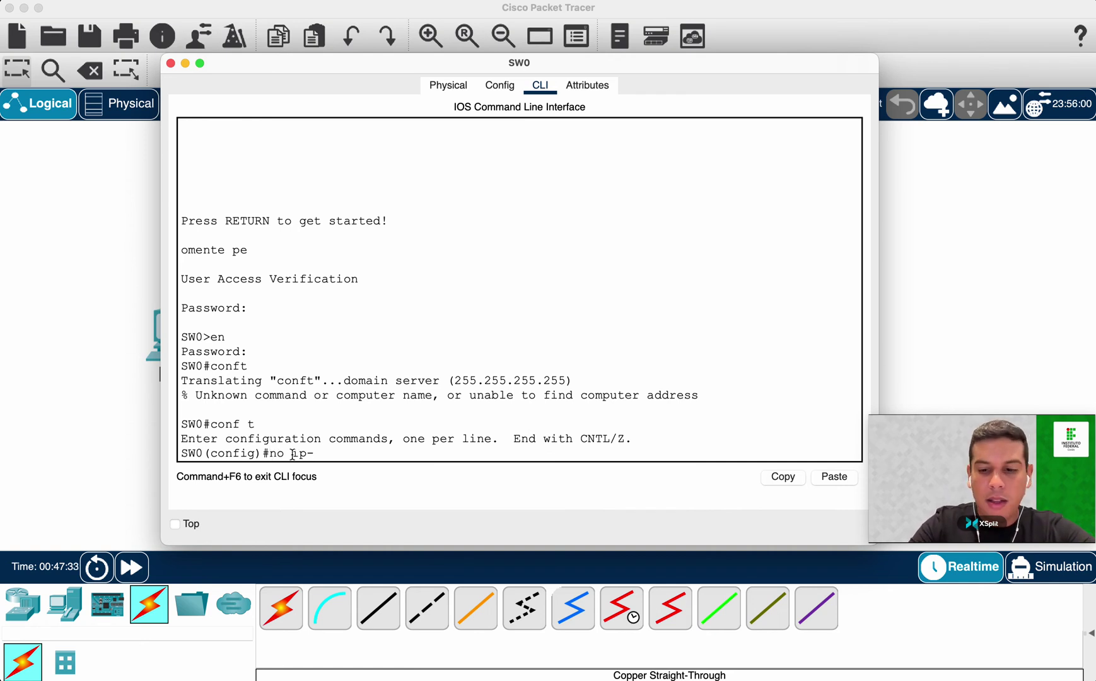
key(Tab)
key(BackSpace)
key(BackSpace)
key(BackSpace)
key(BackSpace)
text(domain)
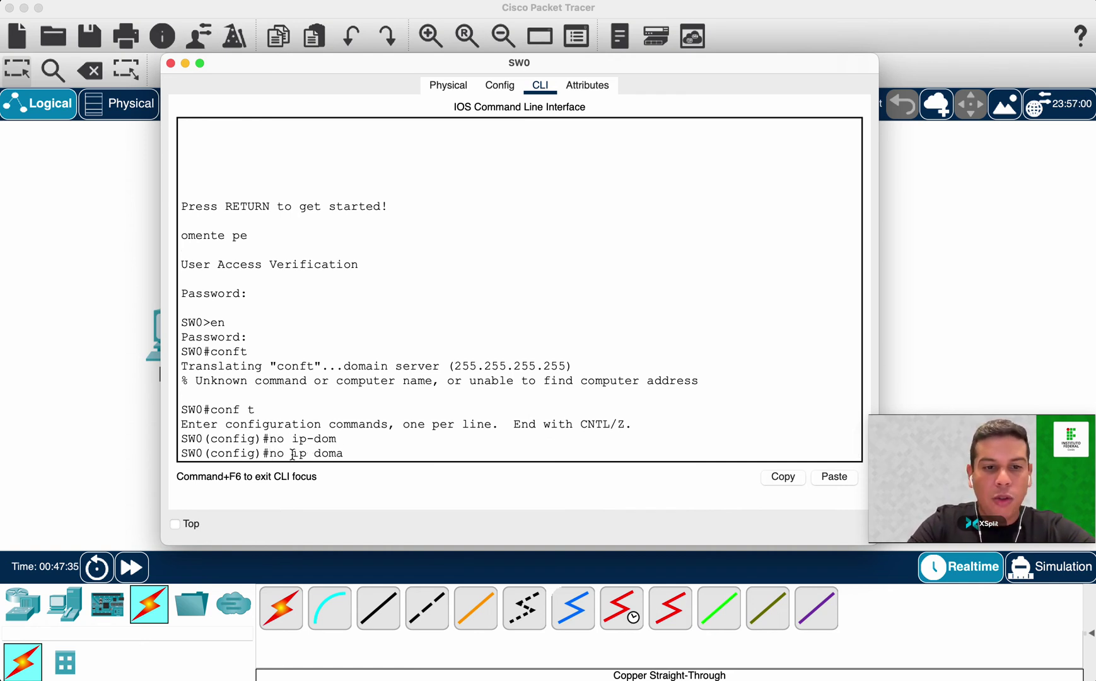
key(Tab)
text(-lo)
key(BackSpace)
key(BackSpace)
key(BackSpace)
text(-lo)
key(Tab)
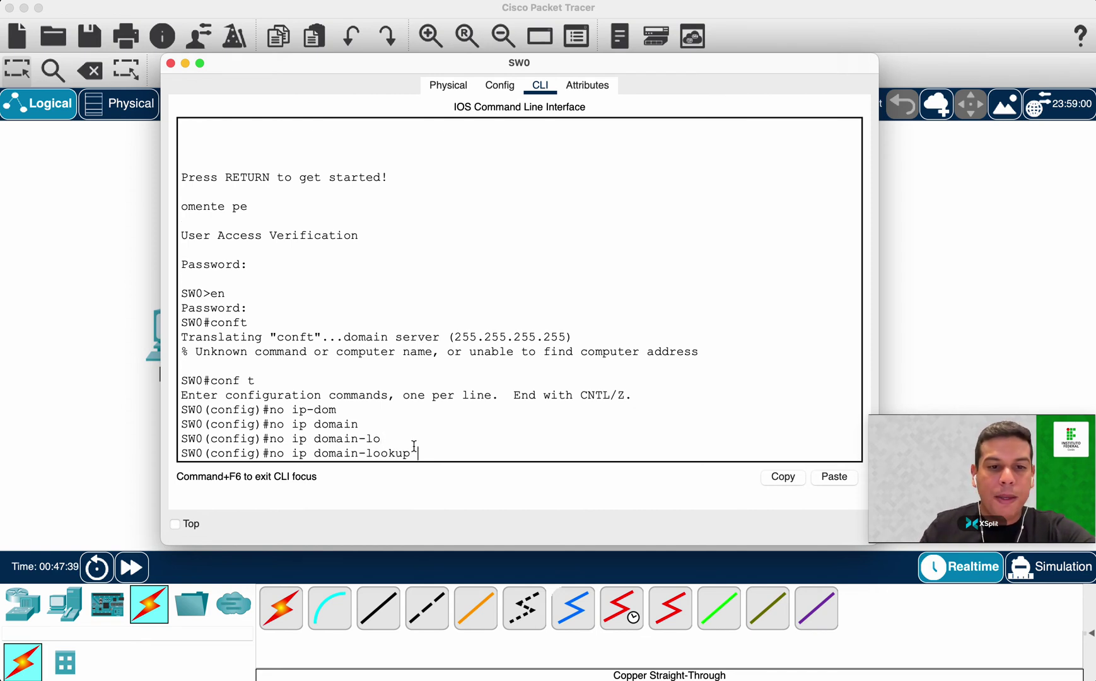
drag(413, 449, 268, 454)
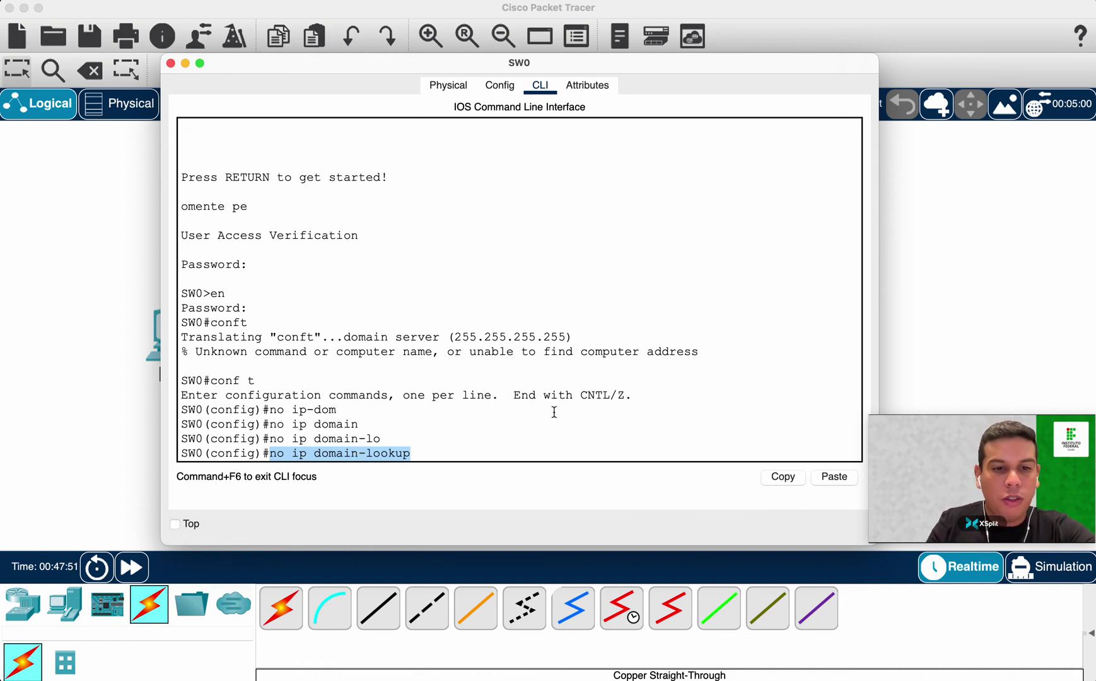
click(477, 442)
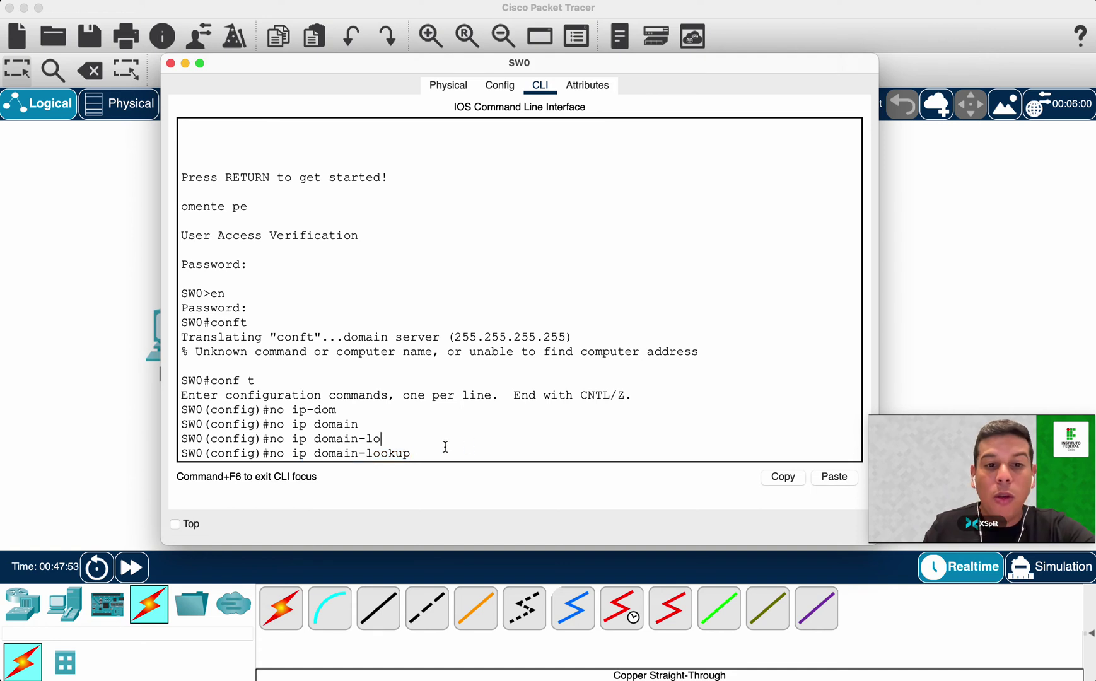
key(Return)
key(Return)
key(Return)
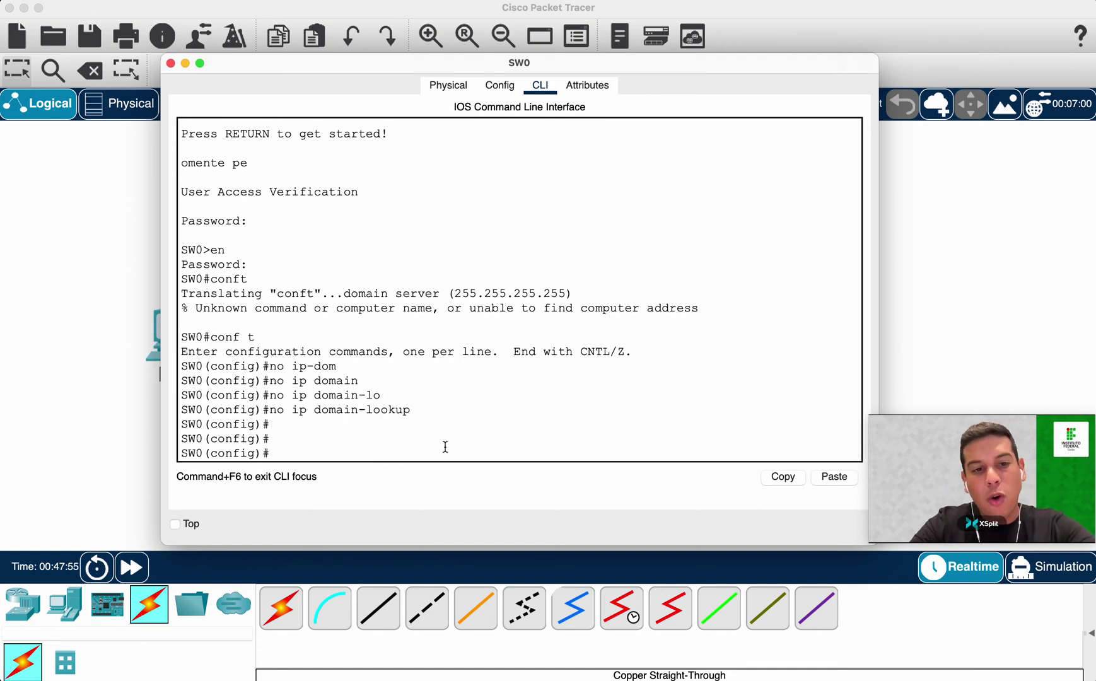
Exit configuration and retype conft to confirm the immediate unknown-command error.
text(exit)
key(Return)
text(conf)
key(BackSpace)
key(BackSpace)
key(BackSpace)
text(onft)
key(Return)
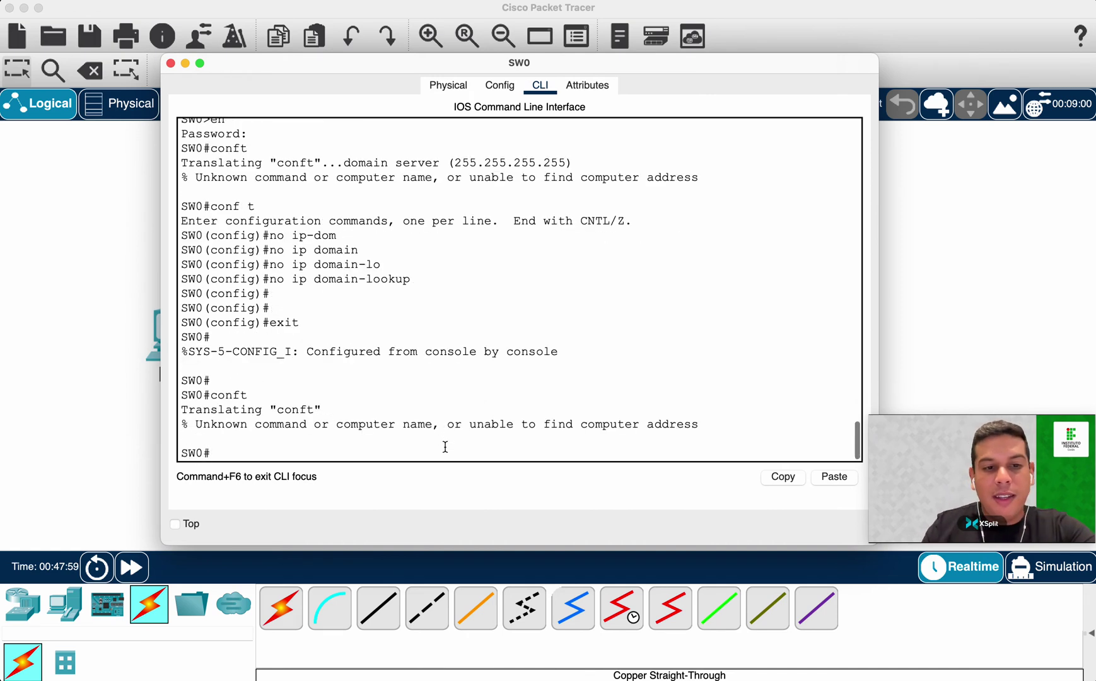
drag(195, 423, 616, 431)
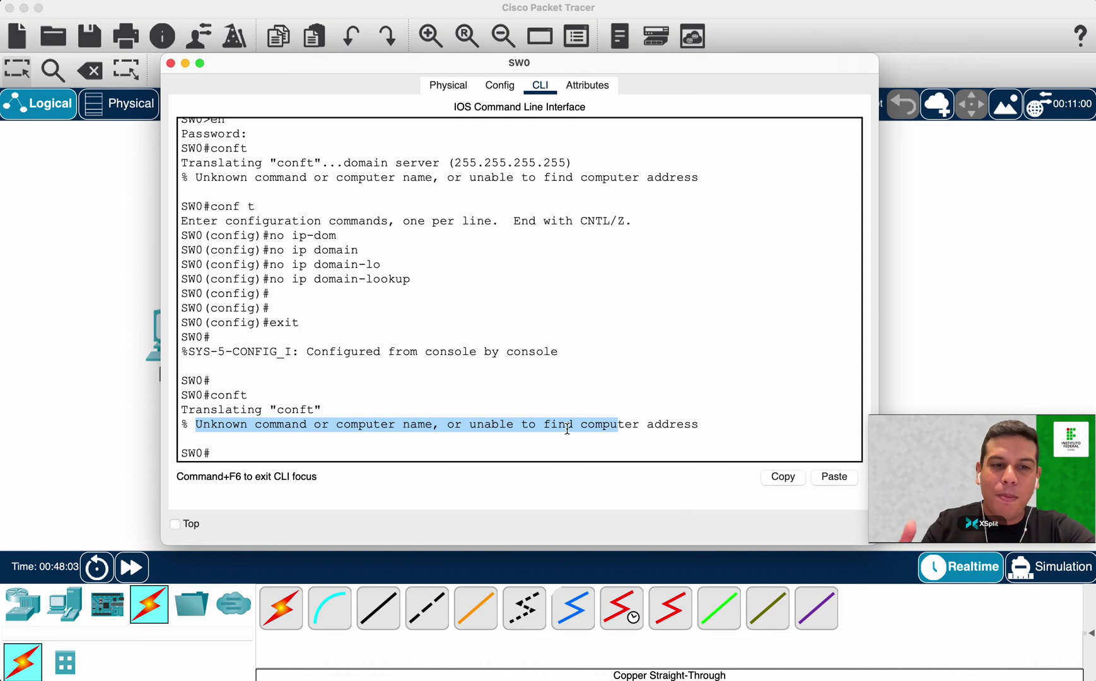
Set the MOTD banner to 'Somente pessoas autorizadas!' using # delimiters.
click(569, 448)
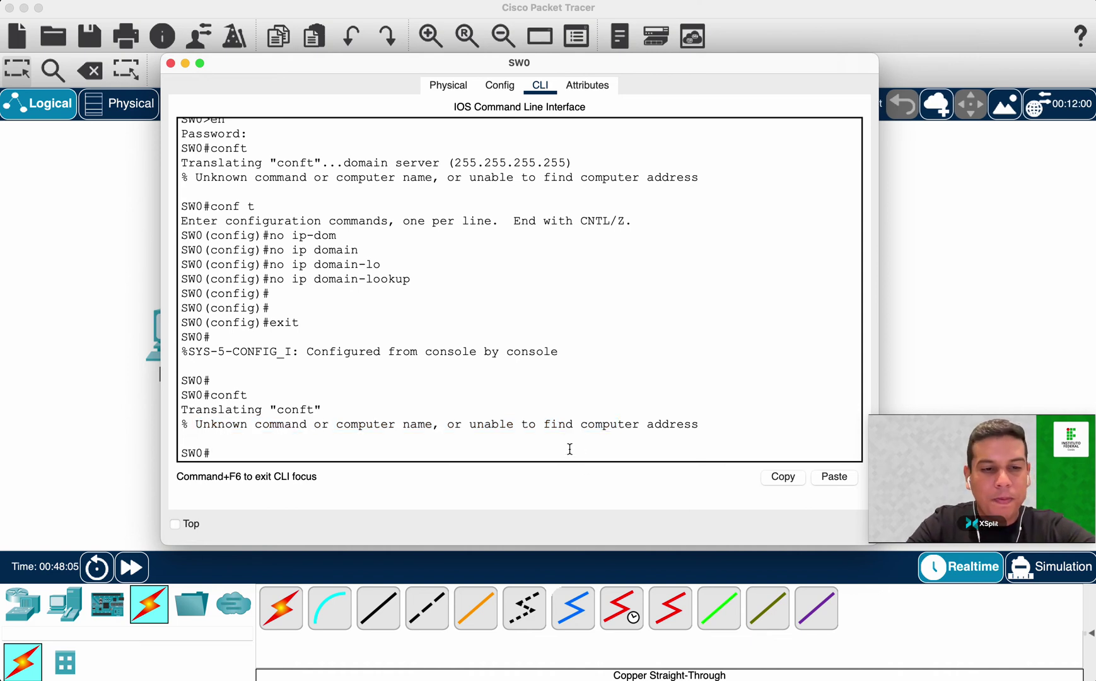
text(conf t)
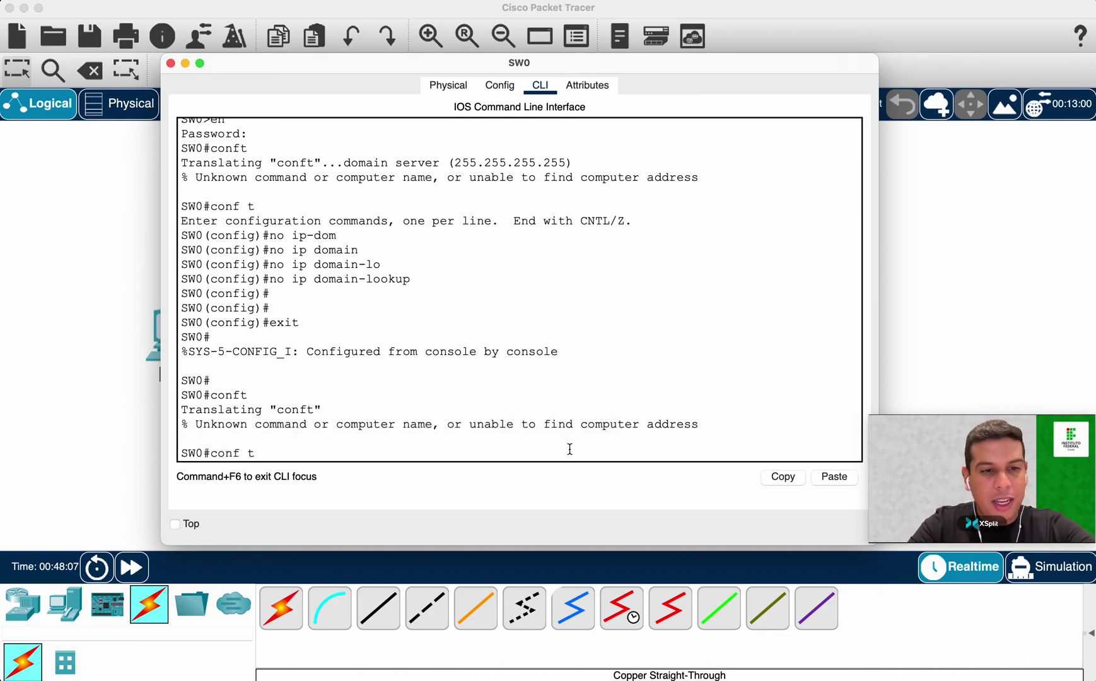
key(Return)
text(bann)
key(Tab)
text(mot)
key(Tab)
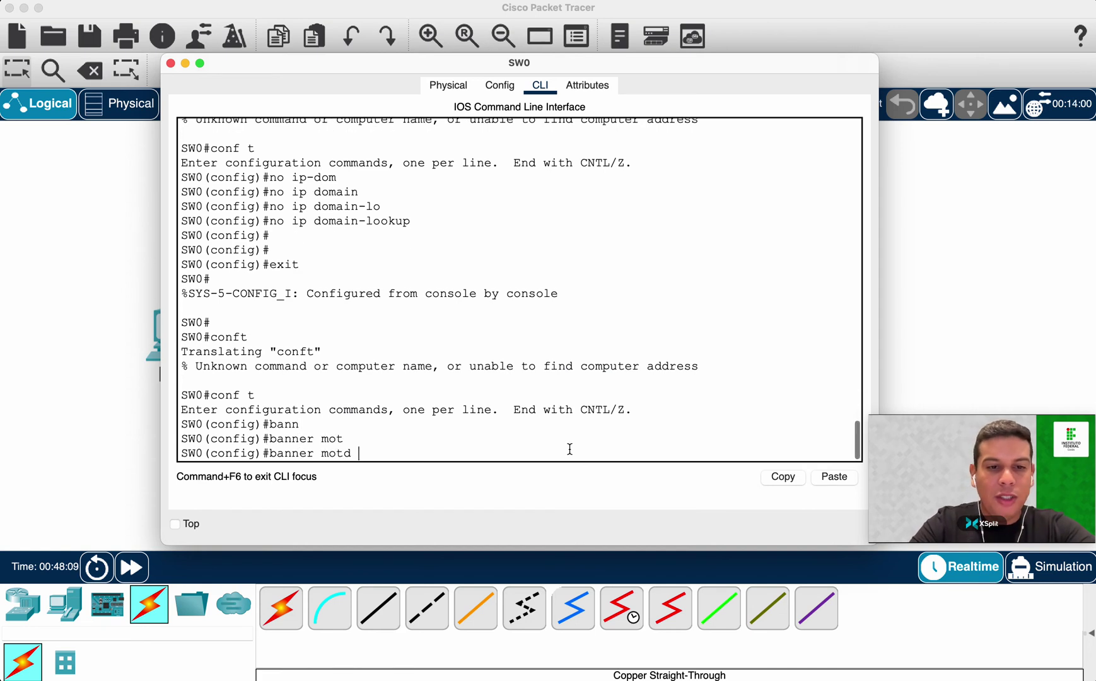
text(#)
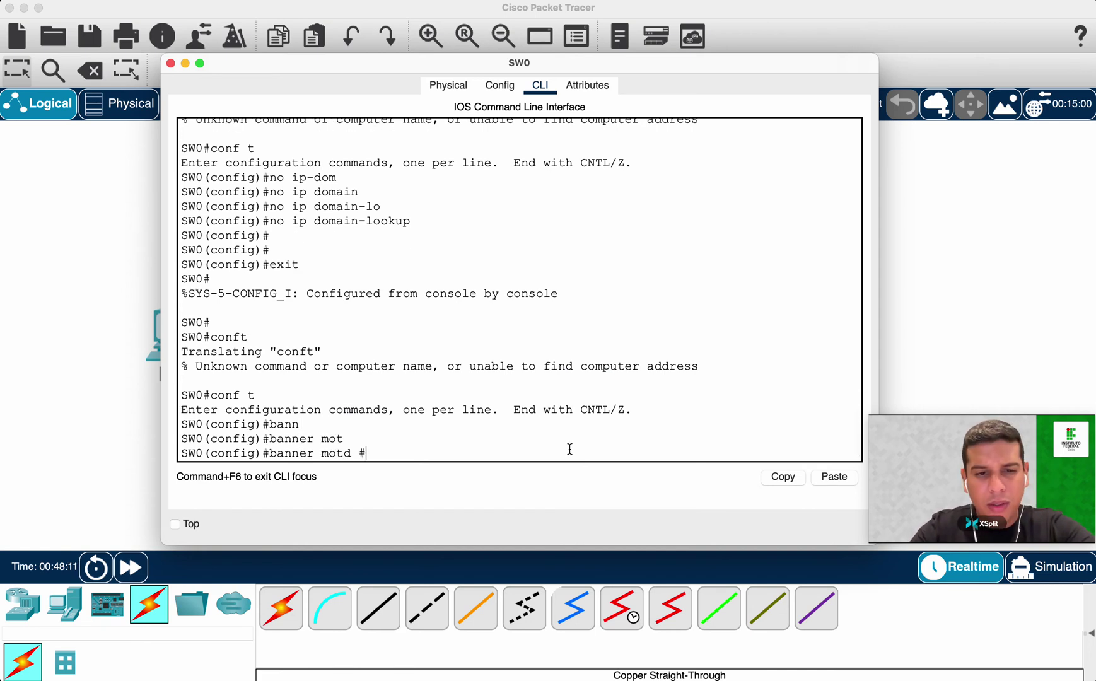
text(#)
key(Left)
text(Somente pessoas)
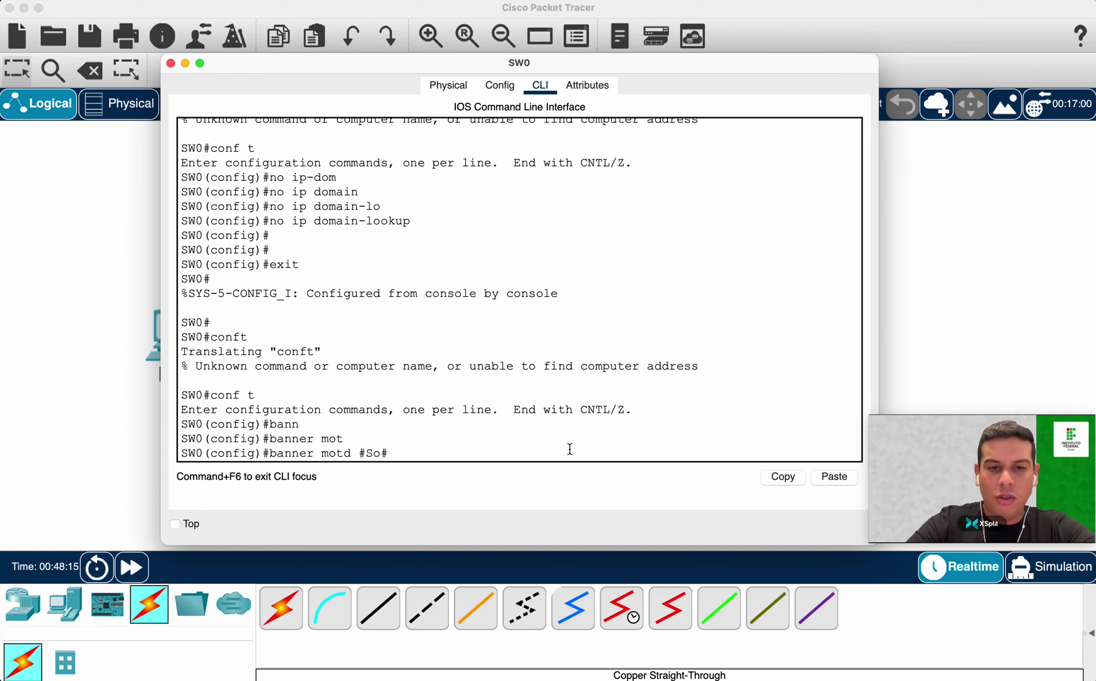
text( autorizadas)
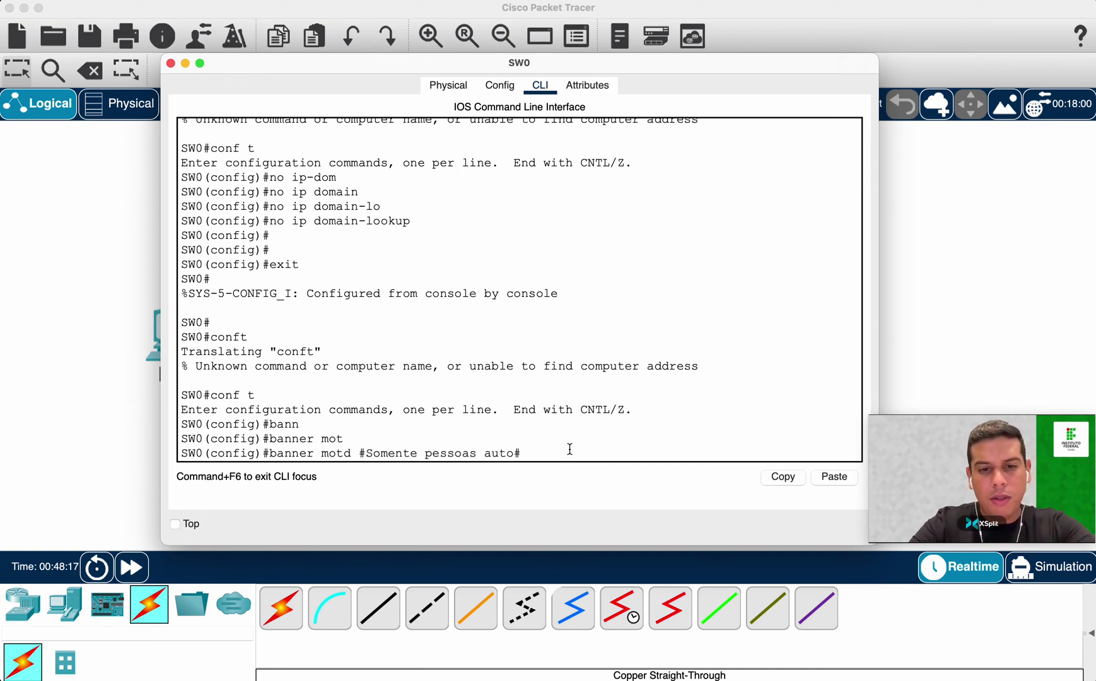
text(!)
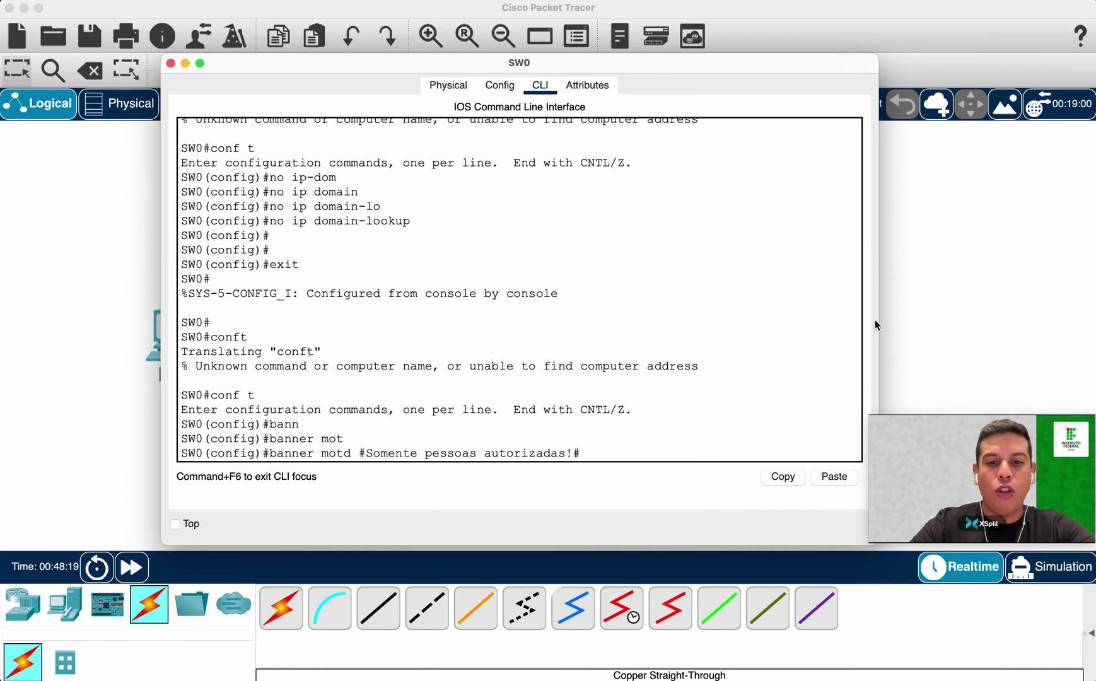
key(Return)
Exit configuration mode and end the console session to show the banner.
text(ex)
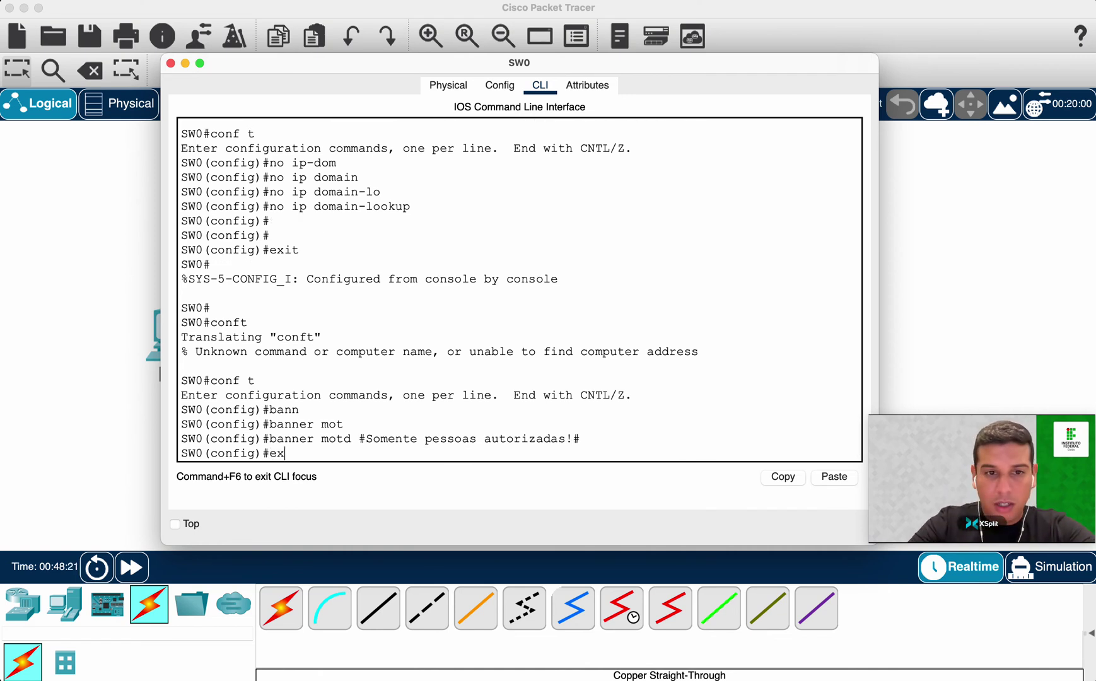
text(it)
key(Return)
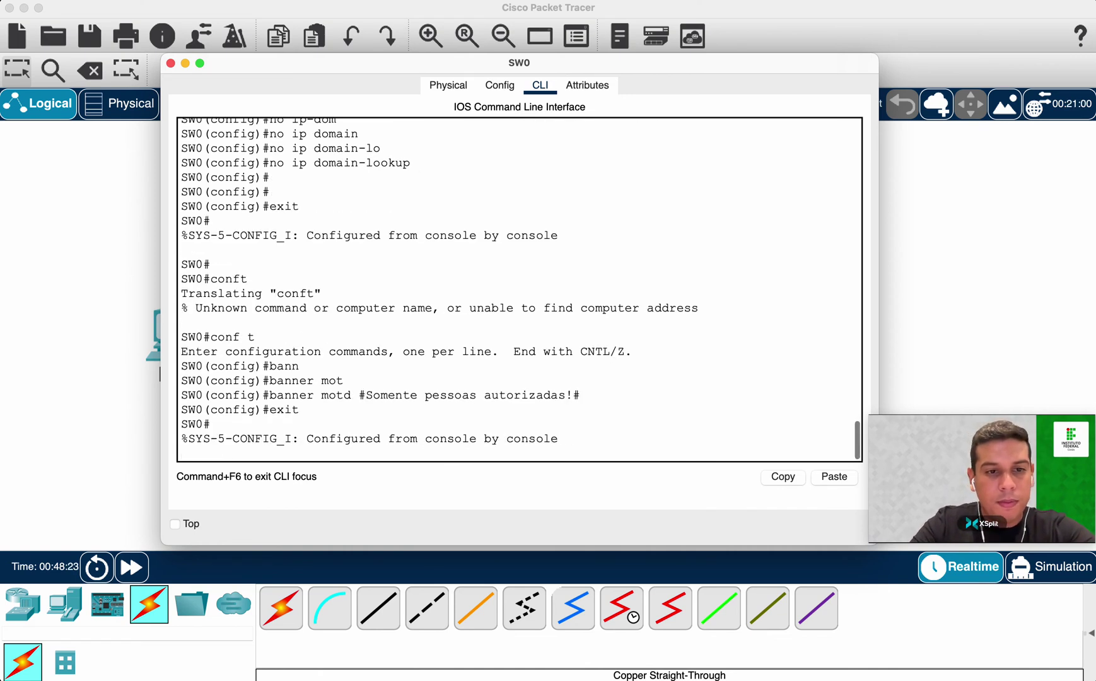
key(Return)
text(exit)
key(Return)
key(Return)
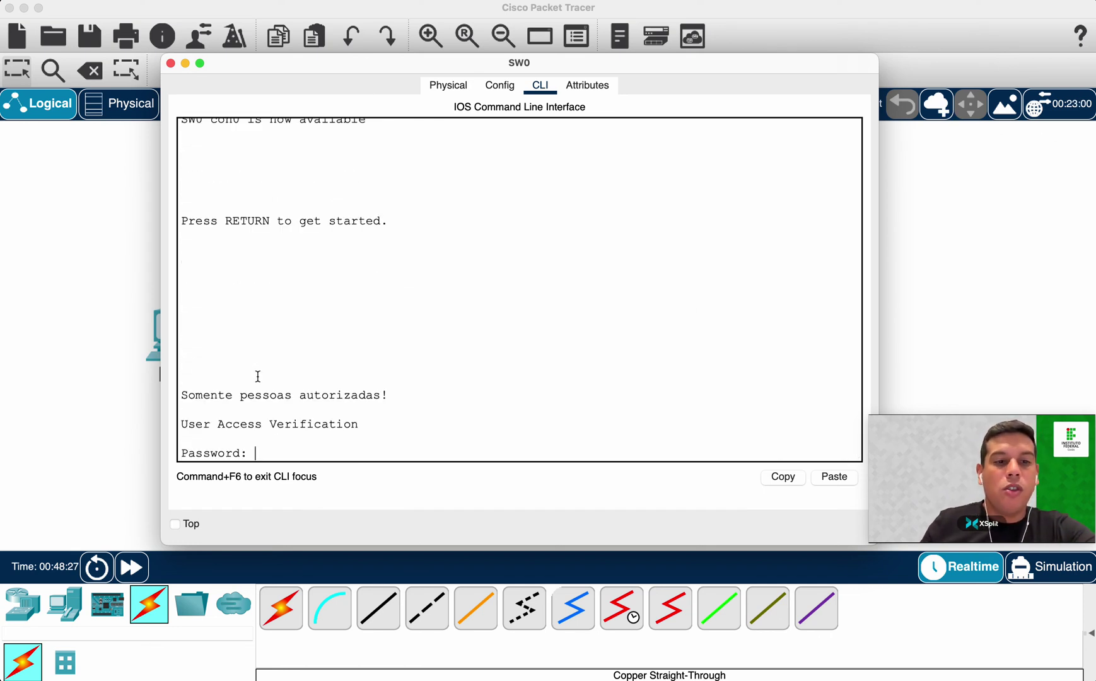
Log in past the new banner with the console password, then enable to reach SW0#.
click(187, 387)
mouse_move(187, 386)
mouse_down()
mouse_move(386, 392)
mouse_move(179, 392)
mouse_up()
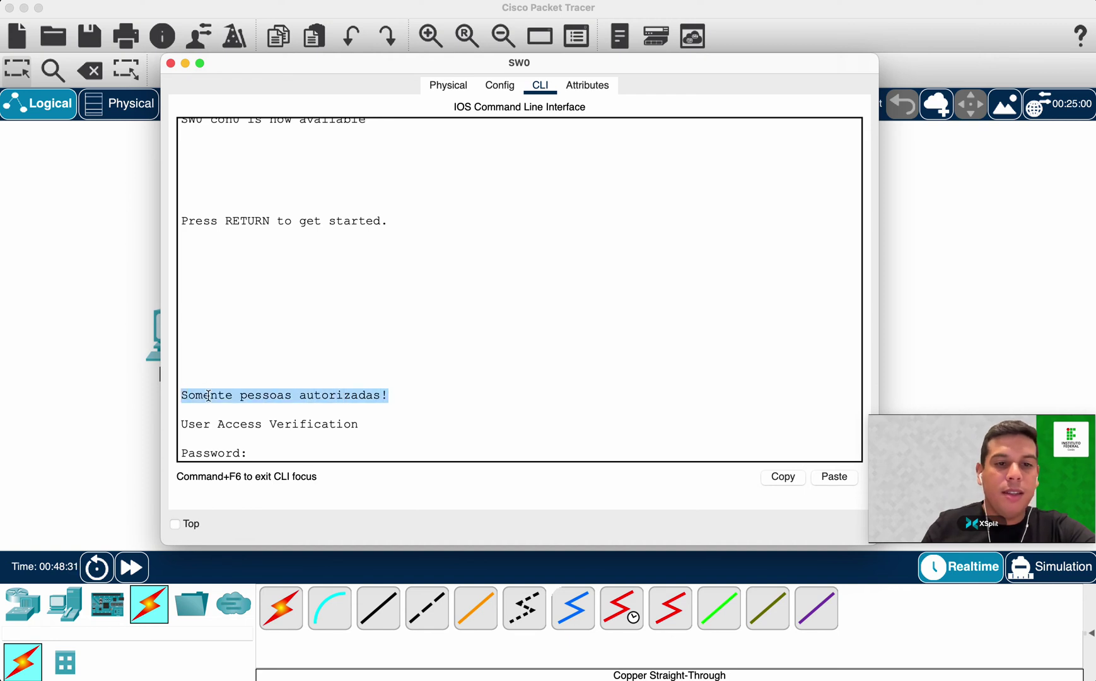
click(261, 375)
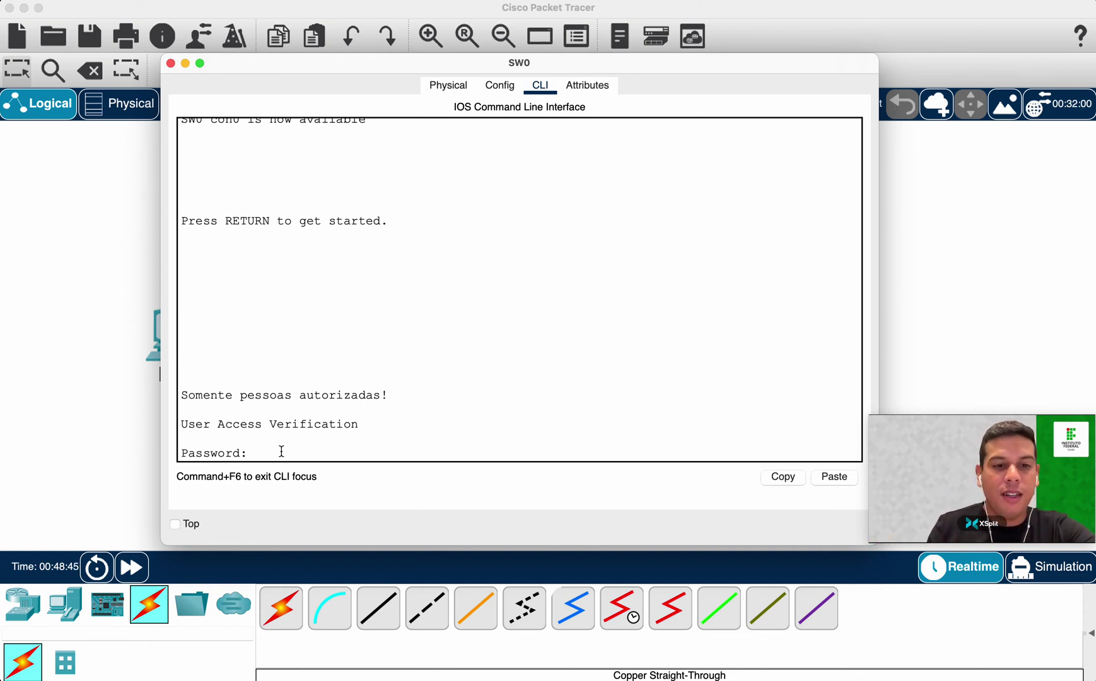
key(Return)
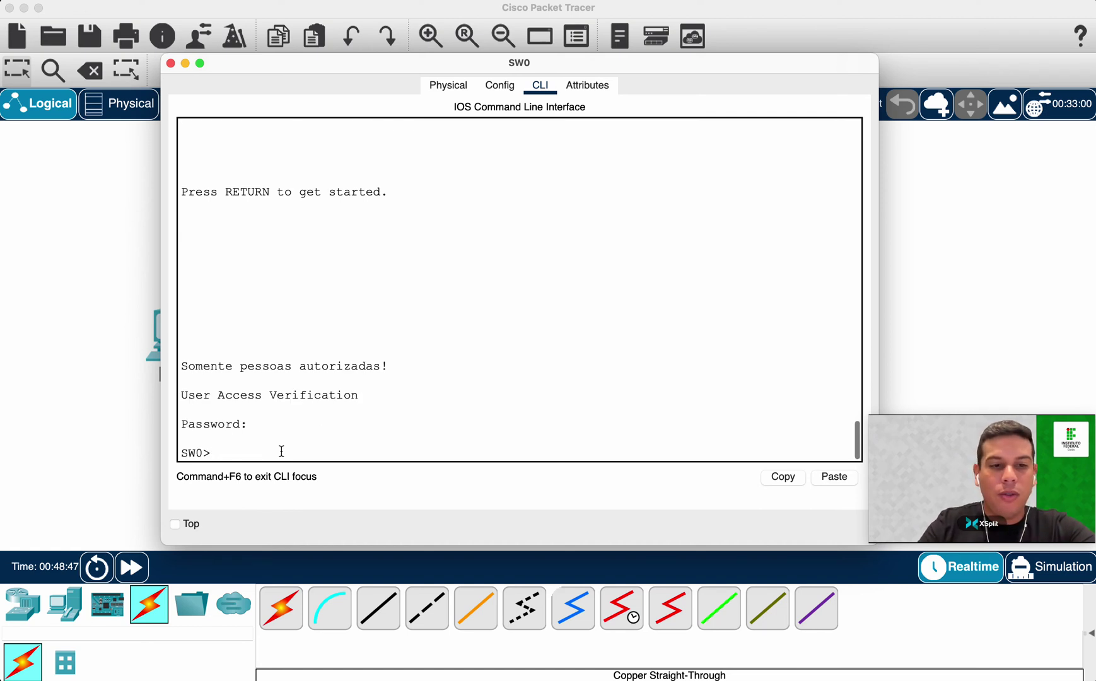
text(ena)
key(Tab)
key(Return)
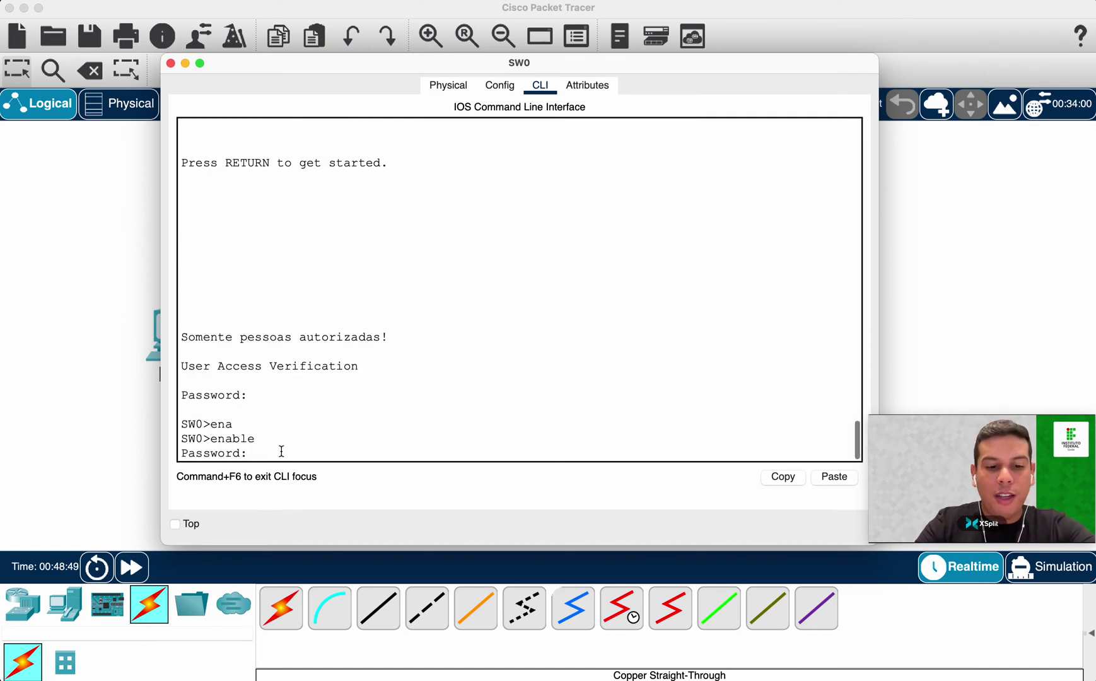
key(Return)
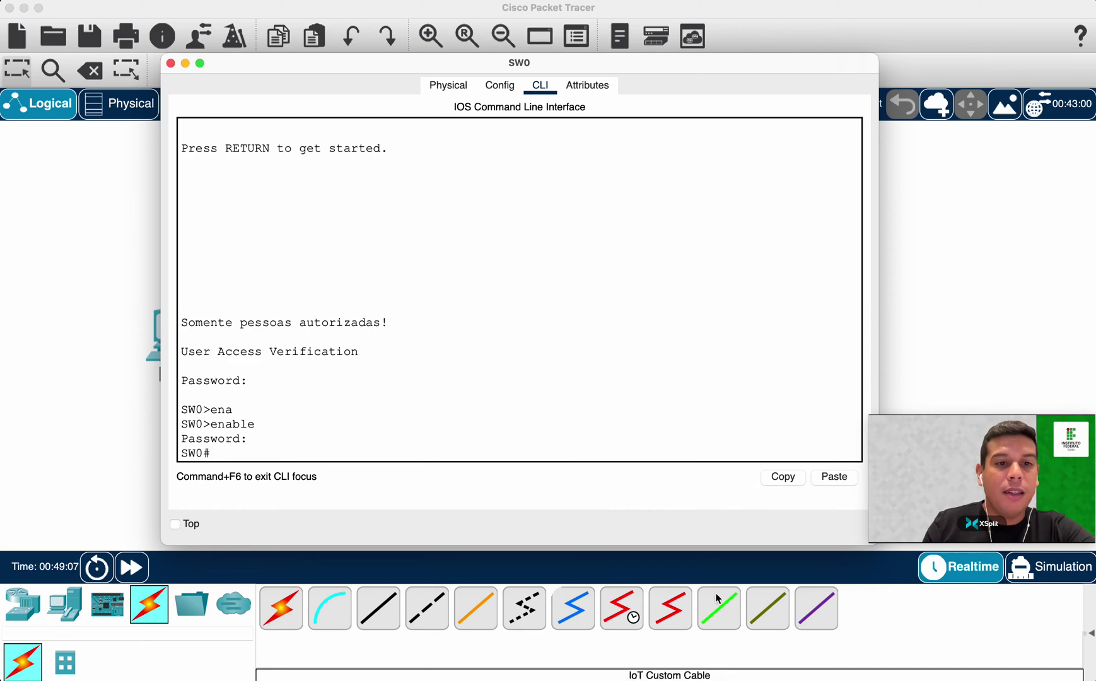
drag(485, 67, 524, 100)
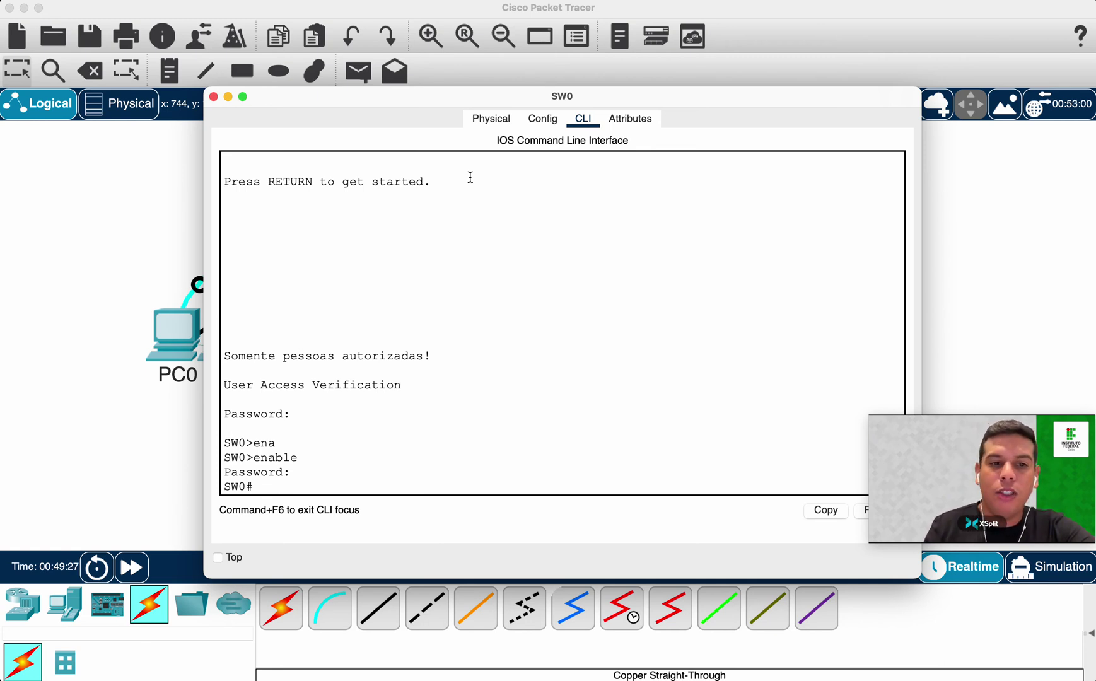
Run show ip interface brief and highlight the up FastEthernet0/1 and 0/2 rows.
text(show ip inte)
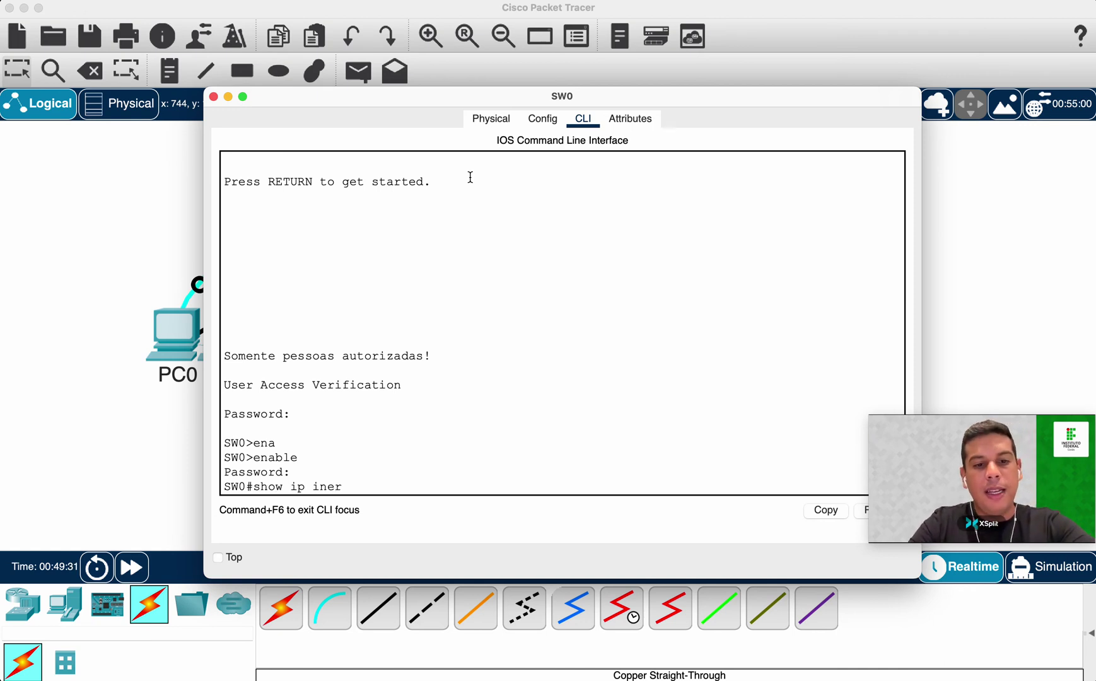
text(r)
key(Tab)
text(br)
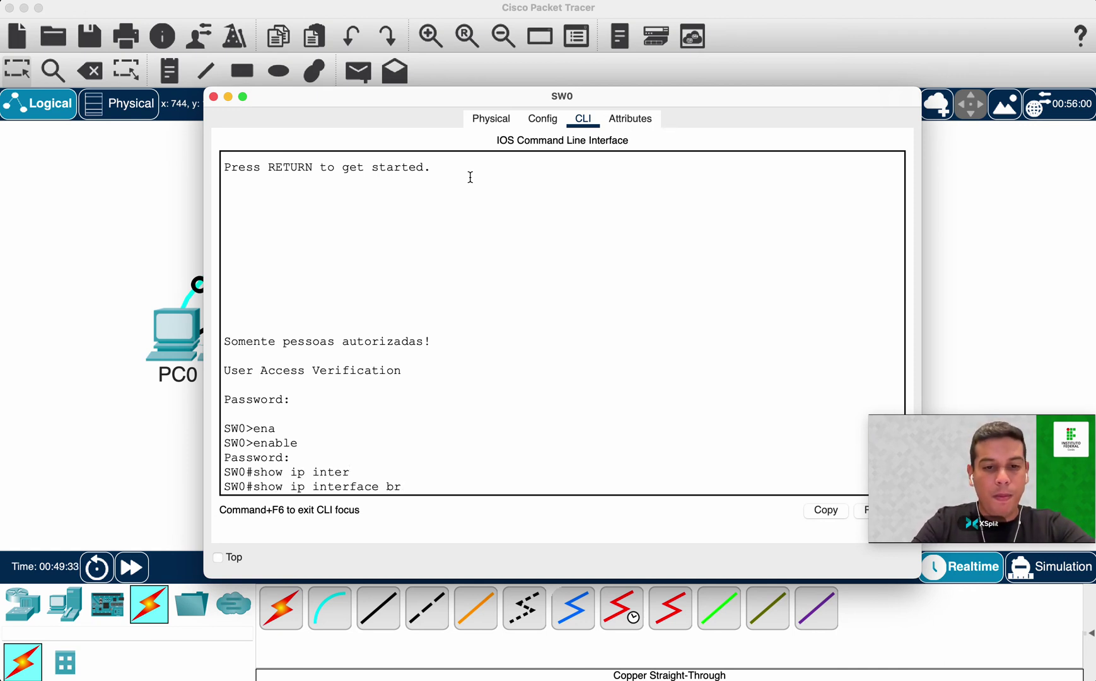
text(i)
key(Tab)
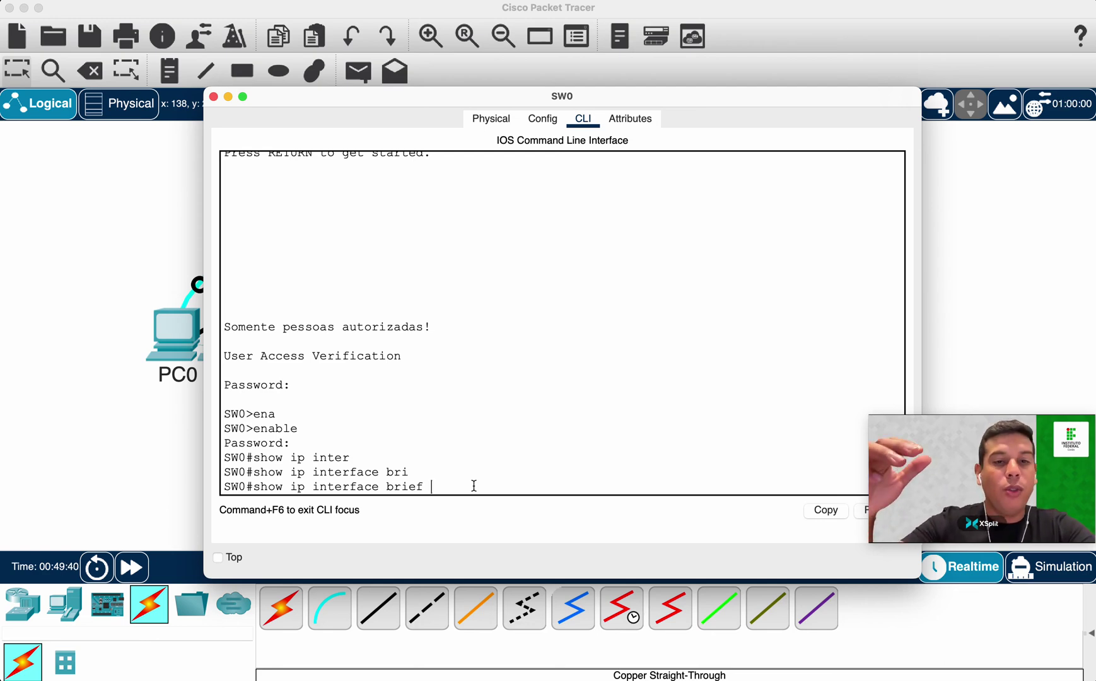
key(Return)
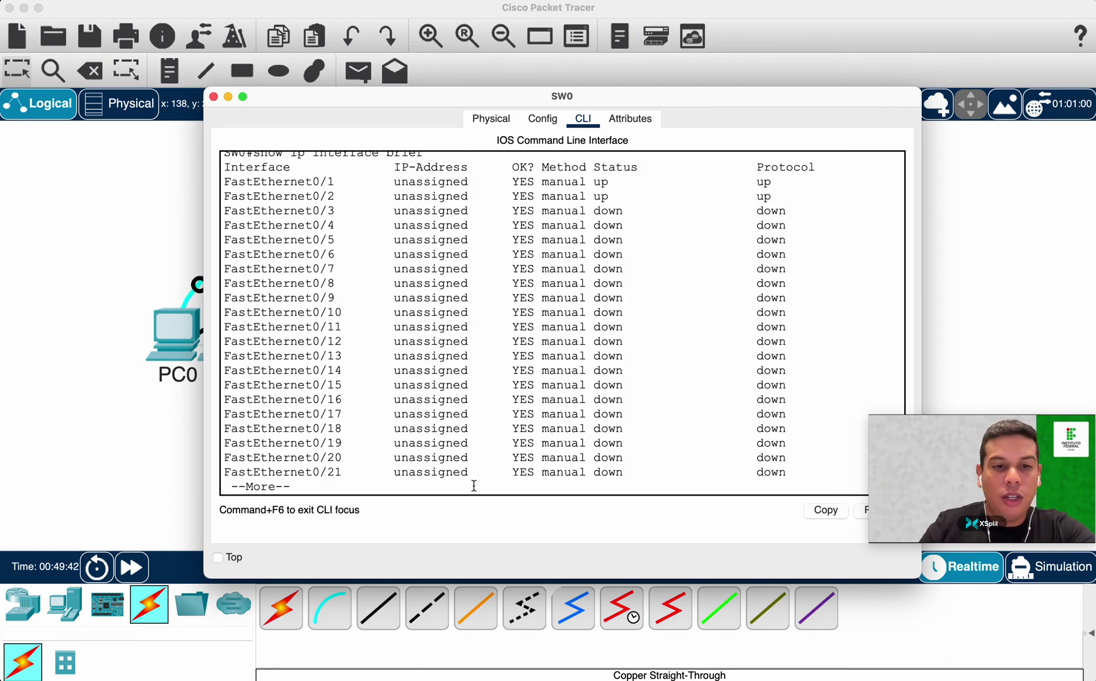
scroll(300, 222, up, 1)
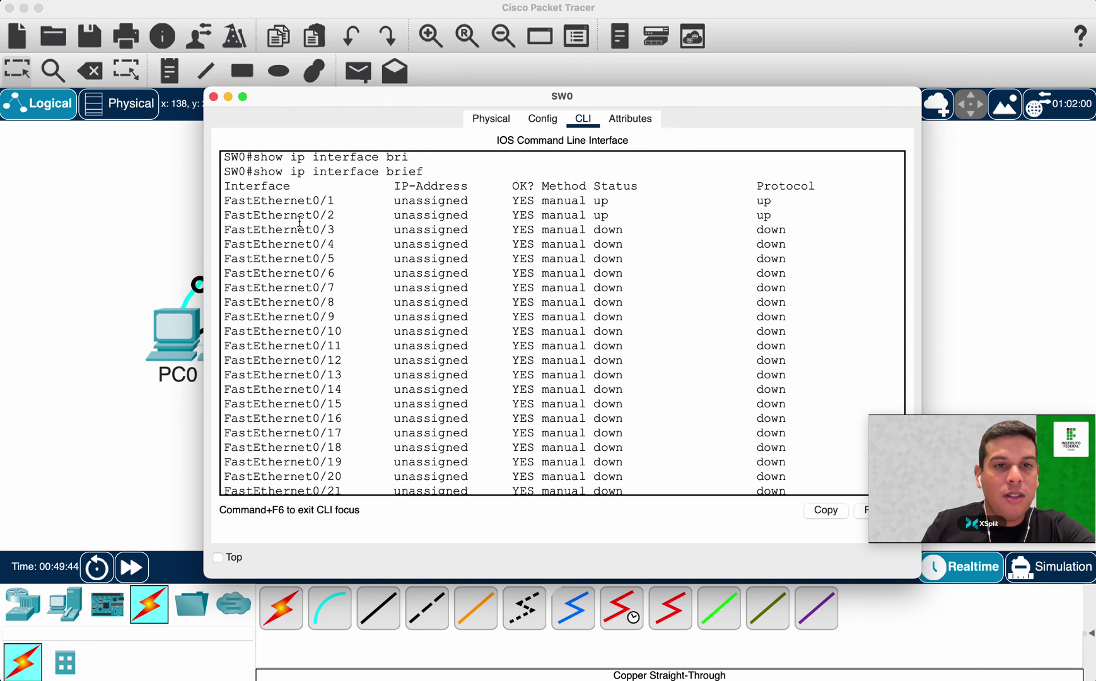
drag(268, 201, 385, 469)
key(space)
Review the remaining ports, highlighting the down FastEthernet0/3–0/8, then return to the topology.
drag(350, 428, 275, 254)
drag(362, 457, 329, 445)
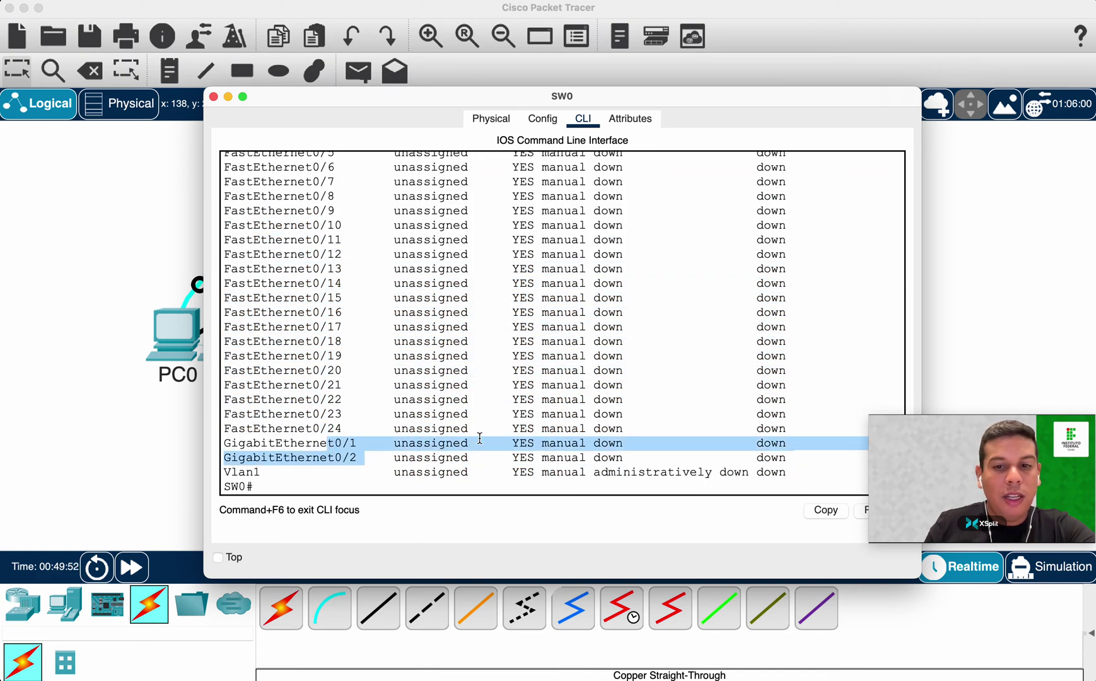
scroll(621, 408, up, 10)
scroll(608, 413, down, 2)
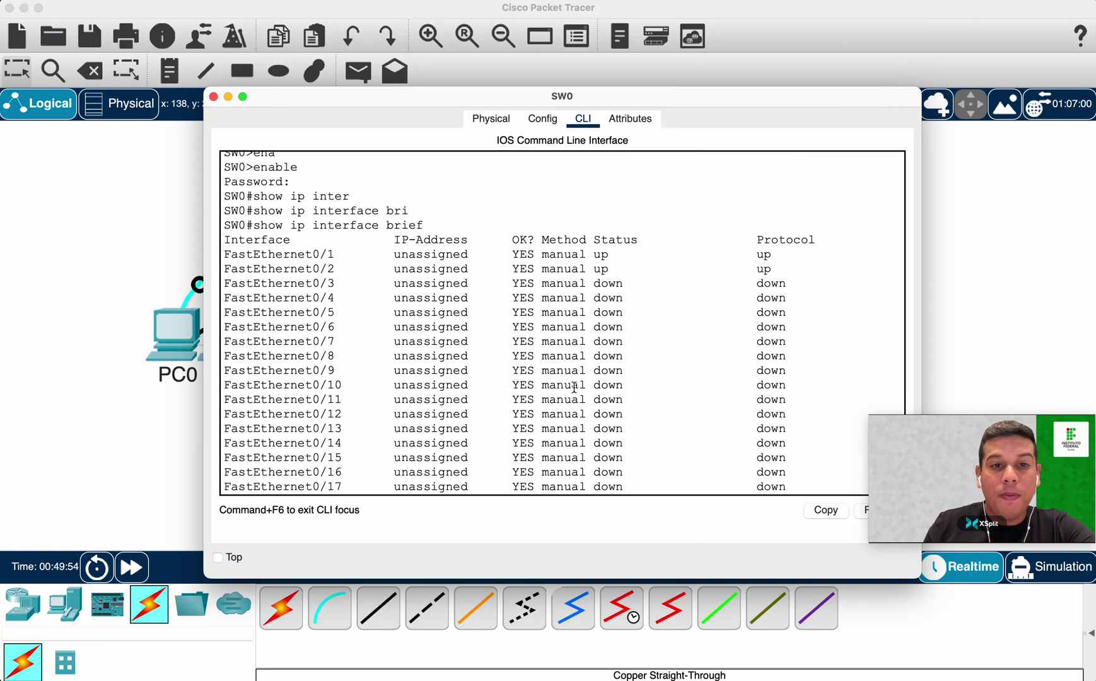
drag(297, 256, 776, 269)
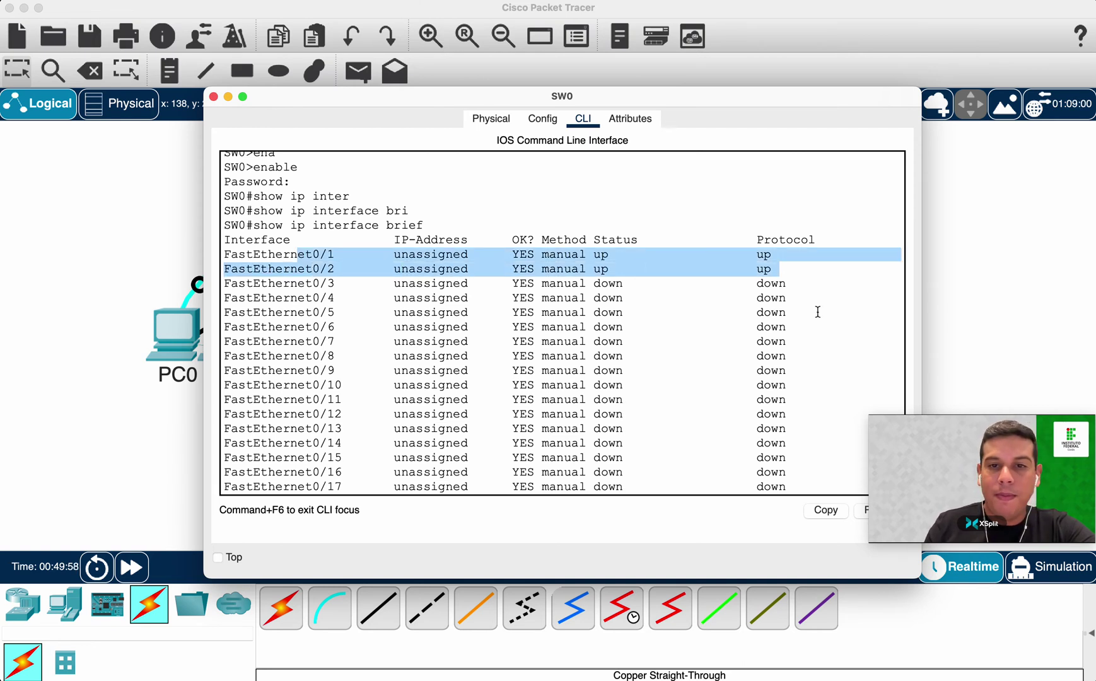
click(455, 288)
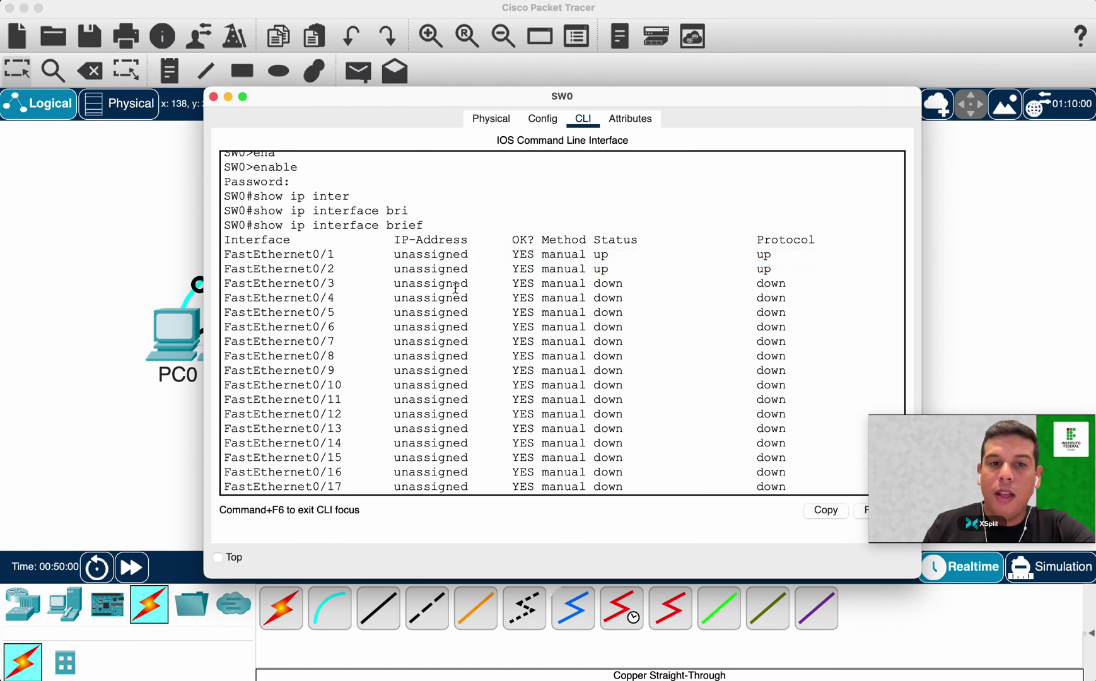
drag(316, 284, 385, 351)
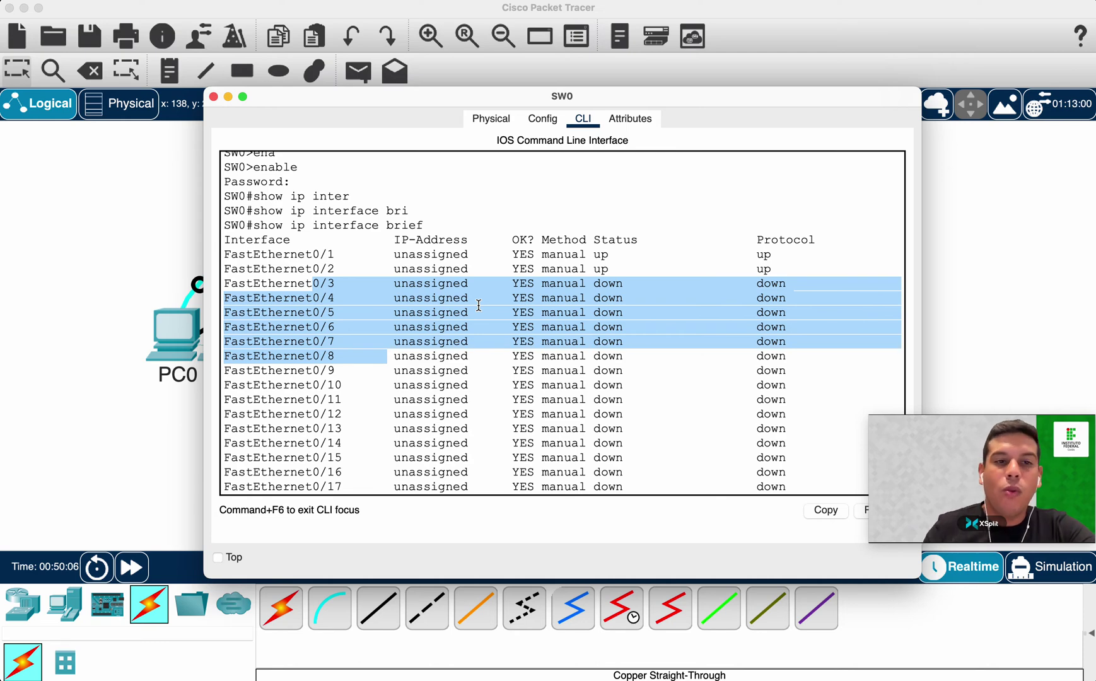
click(159, 237)
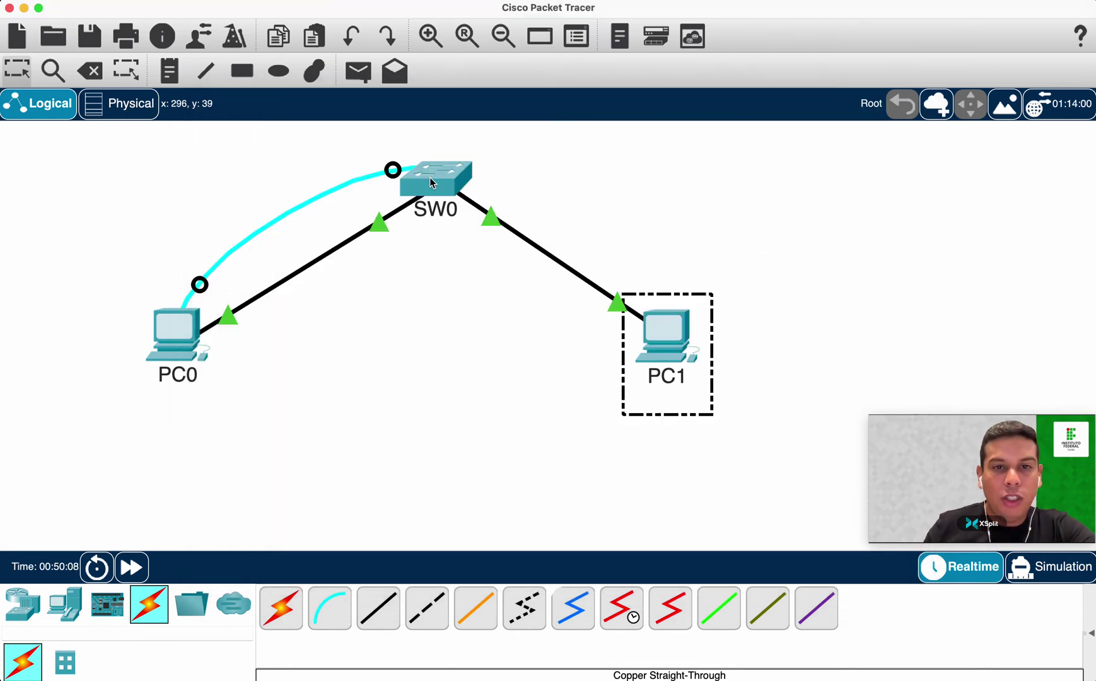
In SW0's CLI, enter global configuration mode with conf t and begin typing interface fastEthernet 0.
mouse_move(432, 182)
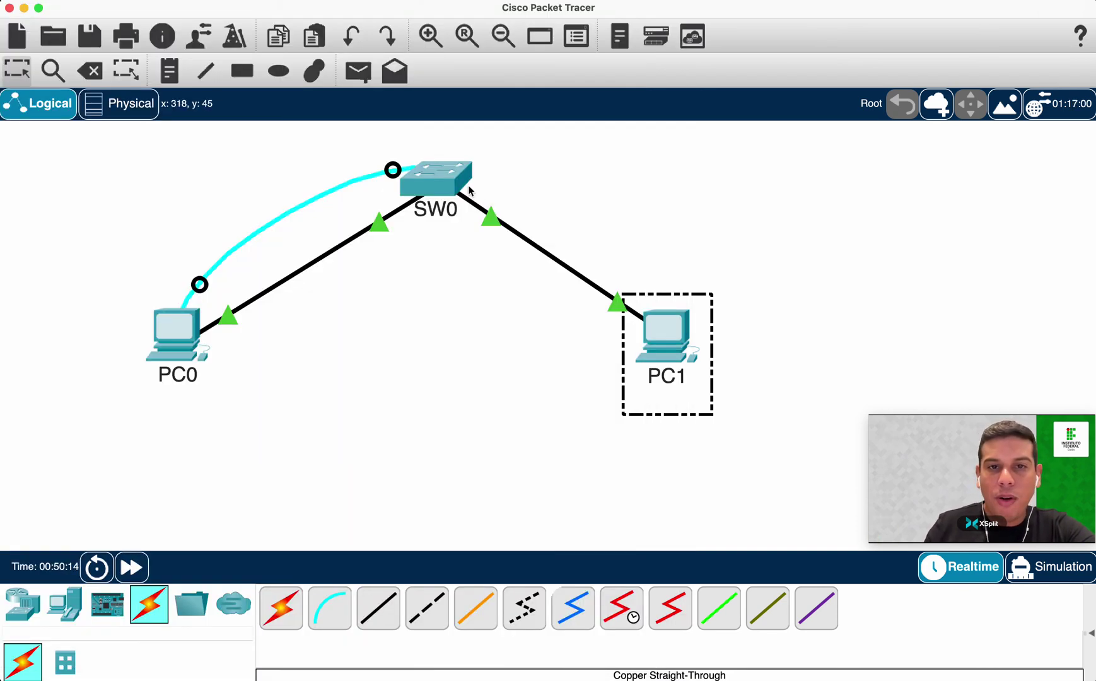
click(457, 184)
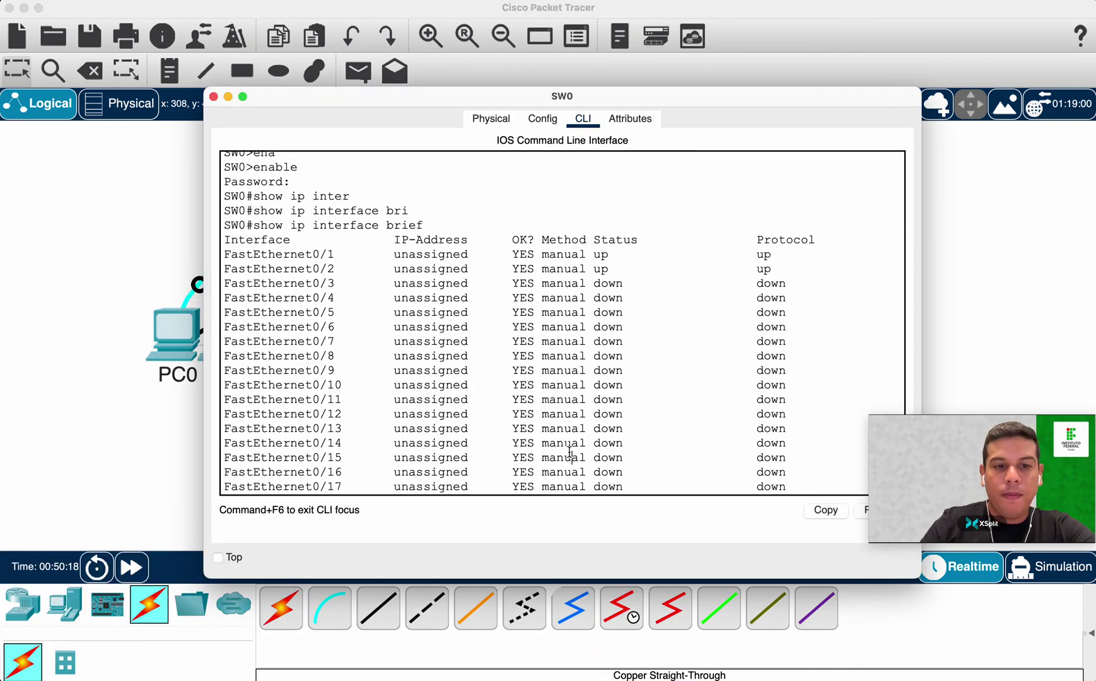
key(Return)
key(Return)
text(conf t)
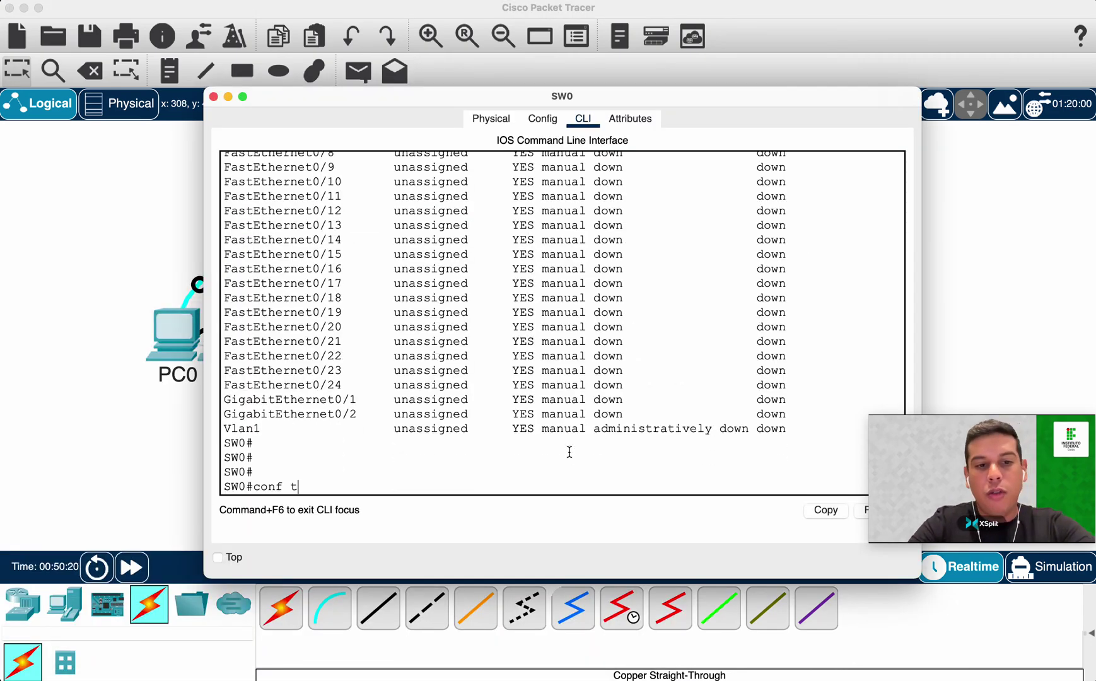
key(Return)
text(inter)
key(Tab)
text(fa)
key(Tab)
text(0)
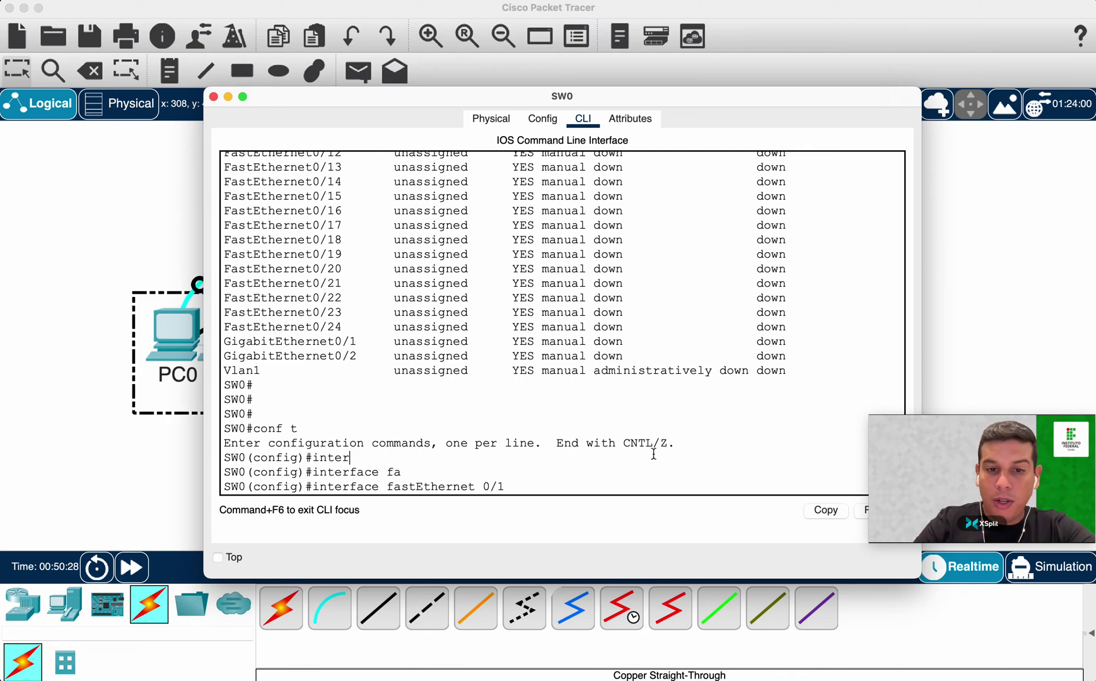
Move the SW0 console aside to reveal the topology and open Packet Tracer's Preferences.
drag(498, 96, 437, 337)
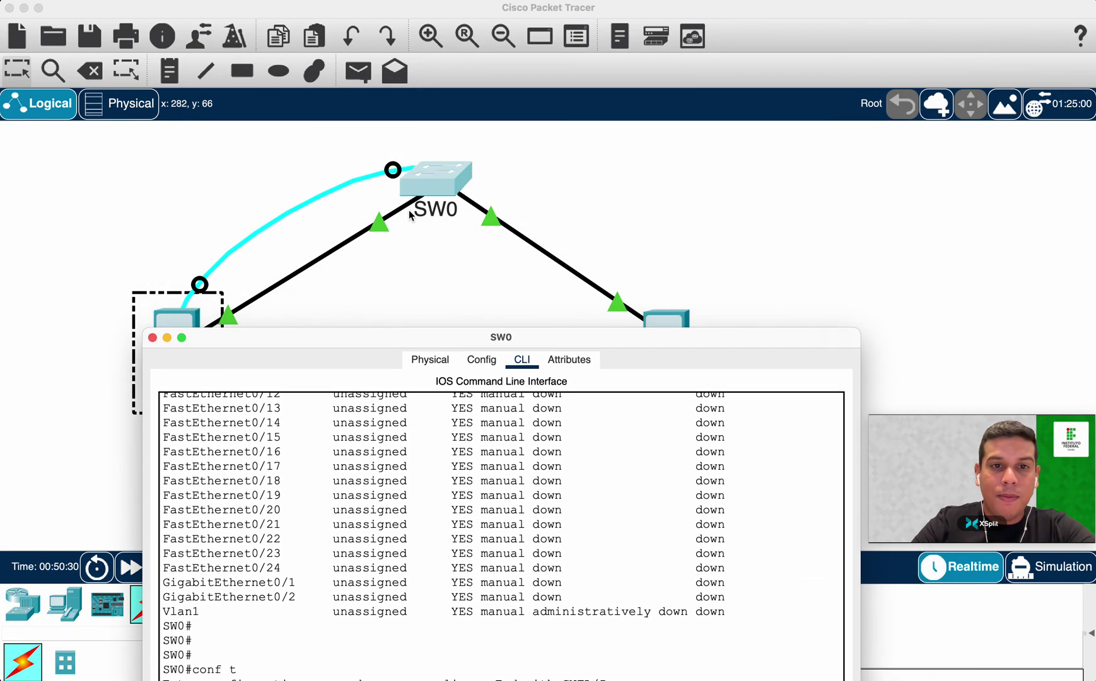
click(291, 321)
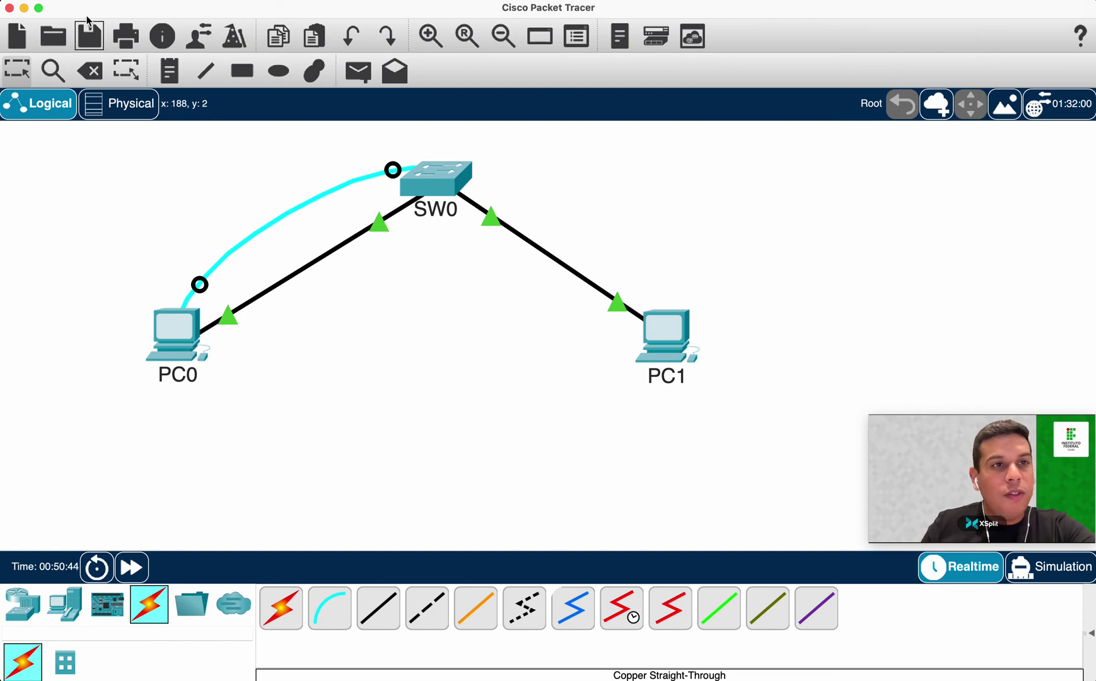
click(63, 0)
click(89, 33)
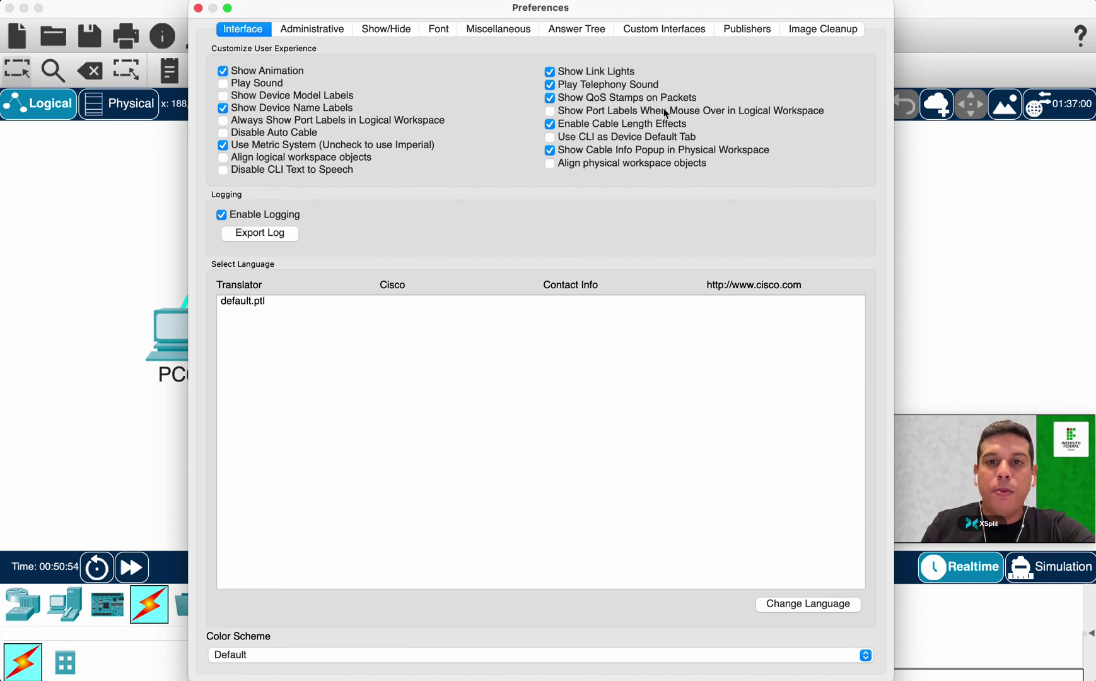
Enable 'Show Port Labels When Mouse Over in Logical Workspace' and close the Preferences window.
click(591, 114)
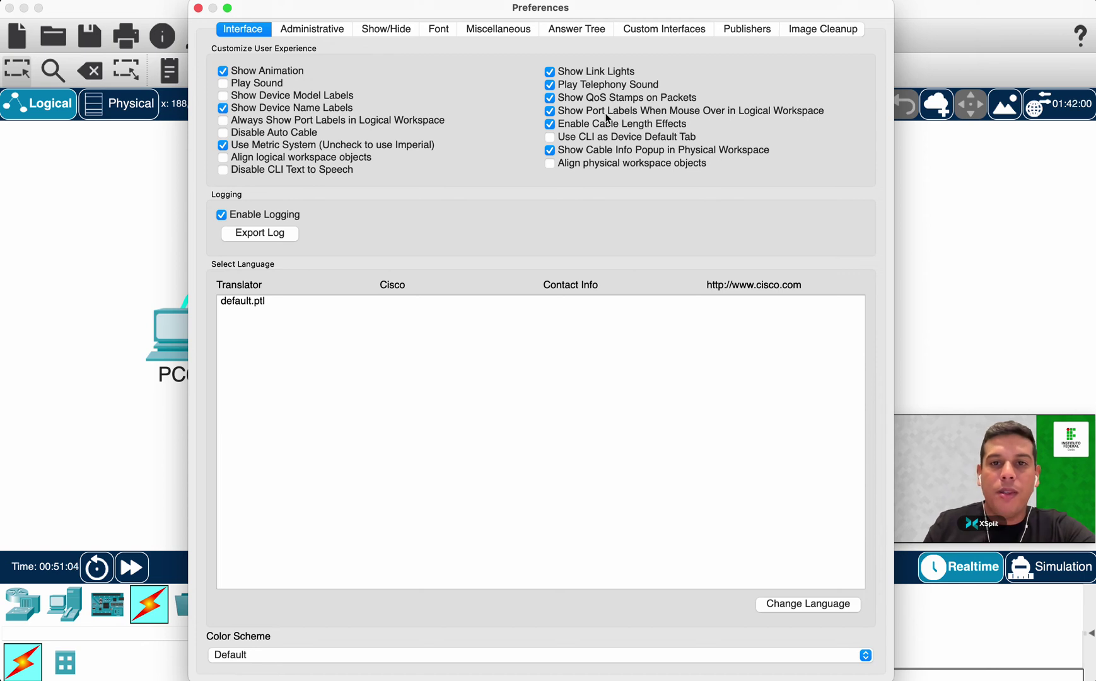
click(198, 8)
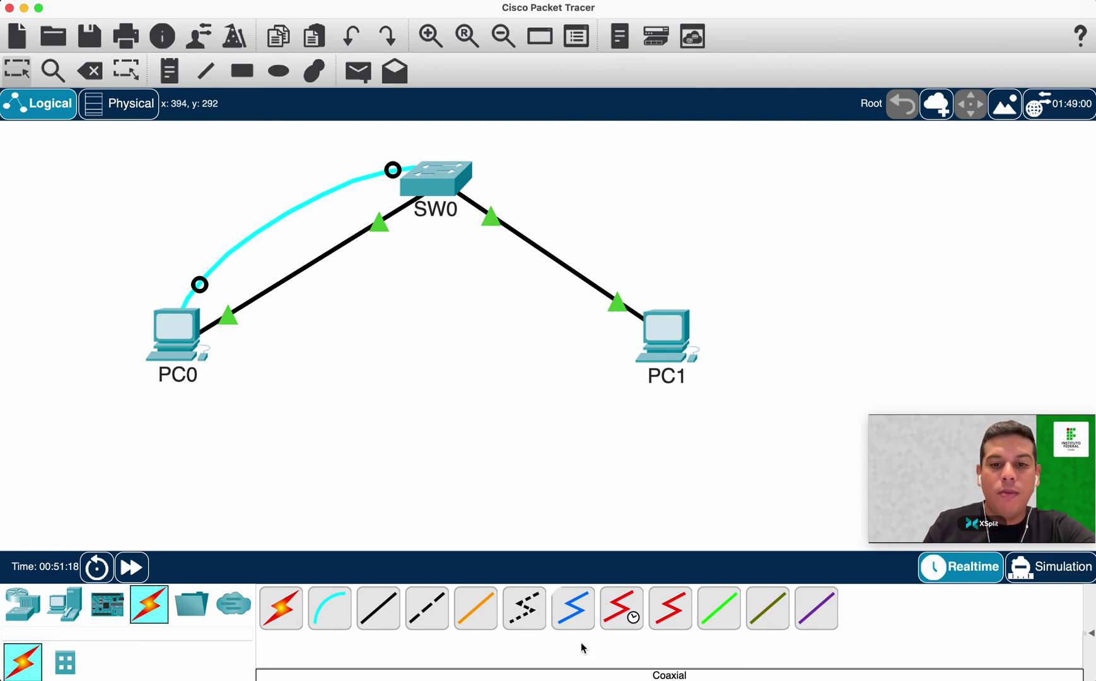
Reopen SW0's console at the interface fastEthernet 0/1 prompt and widen and reposition its window.
click(425, 189)
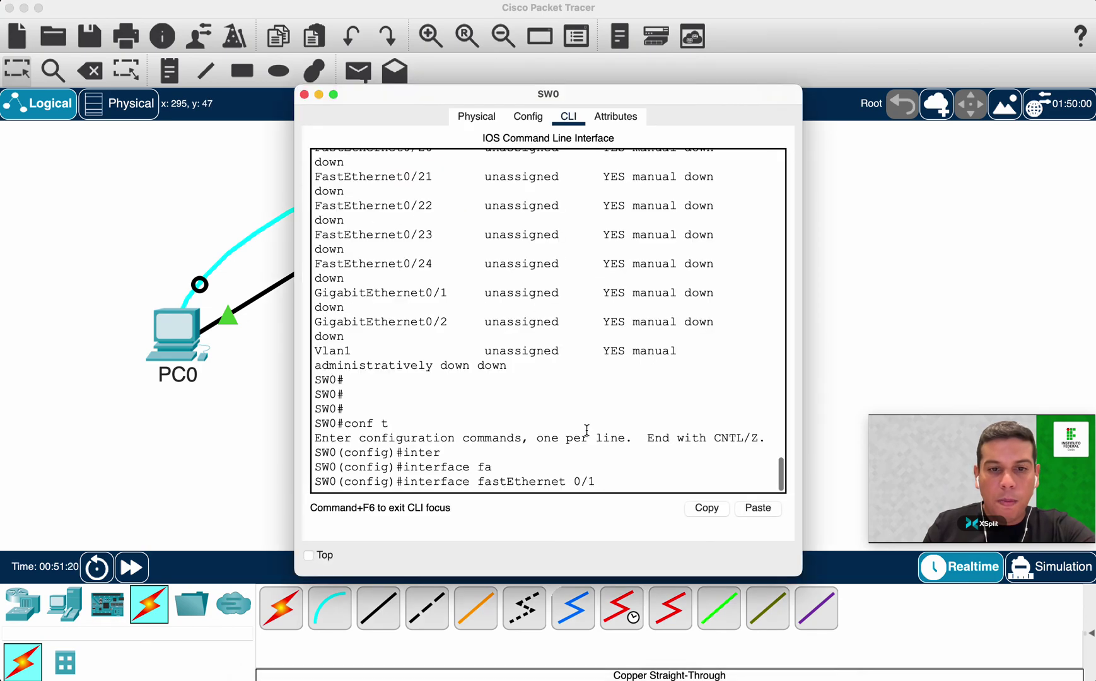
key(Return)
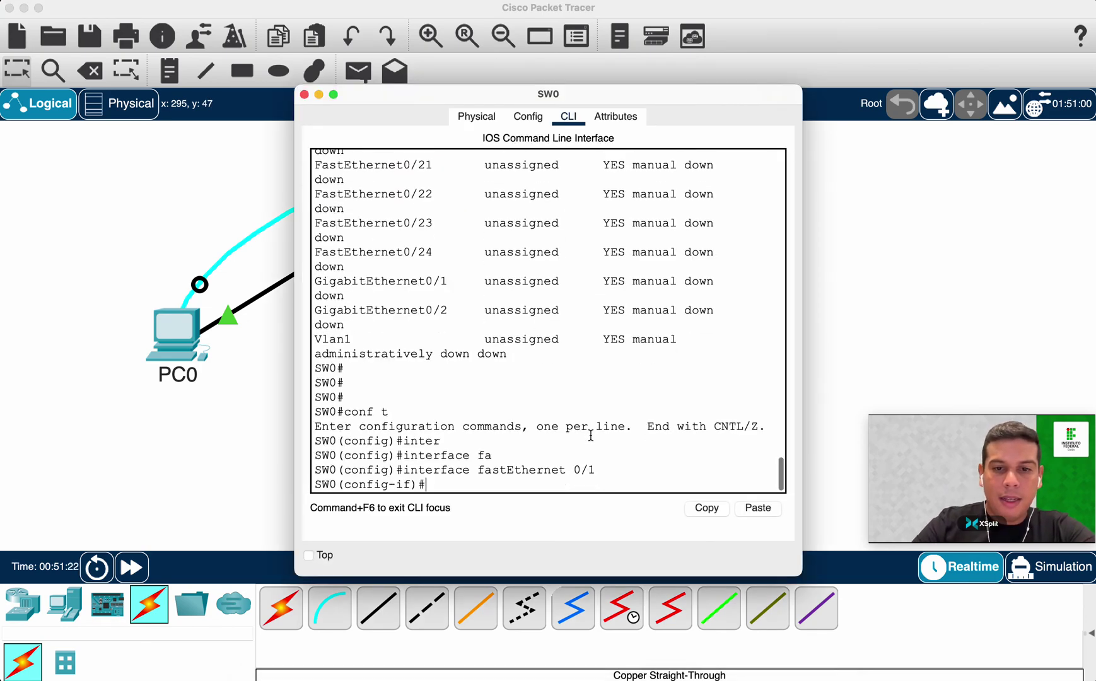
drag(596, 470, 404, 467)
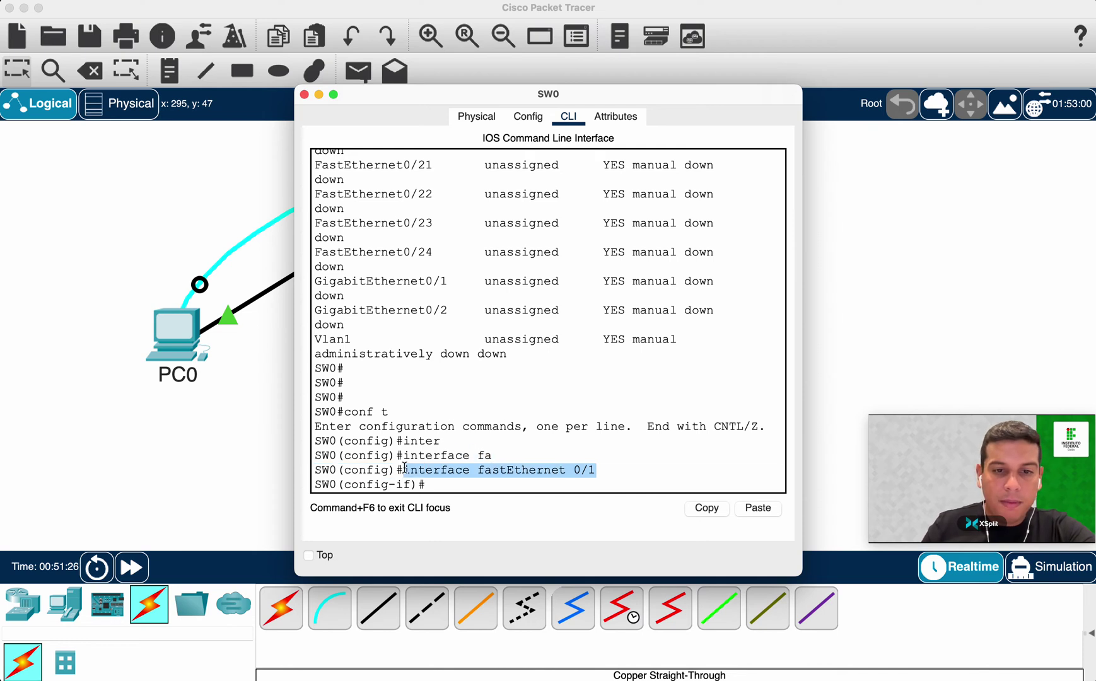
click(432, 488)
drag(804, 580, 1023, 577)
click(660, 57)
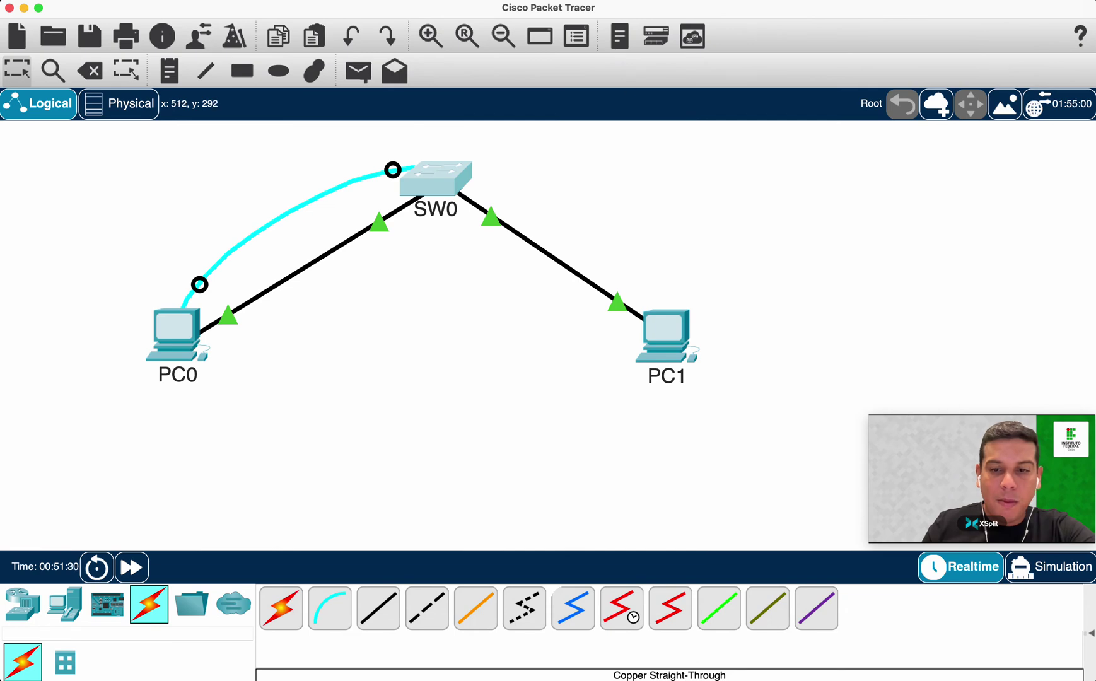
key(super+grave)
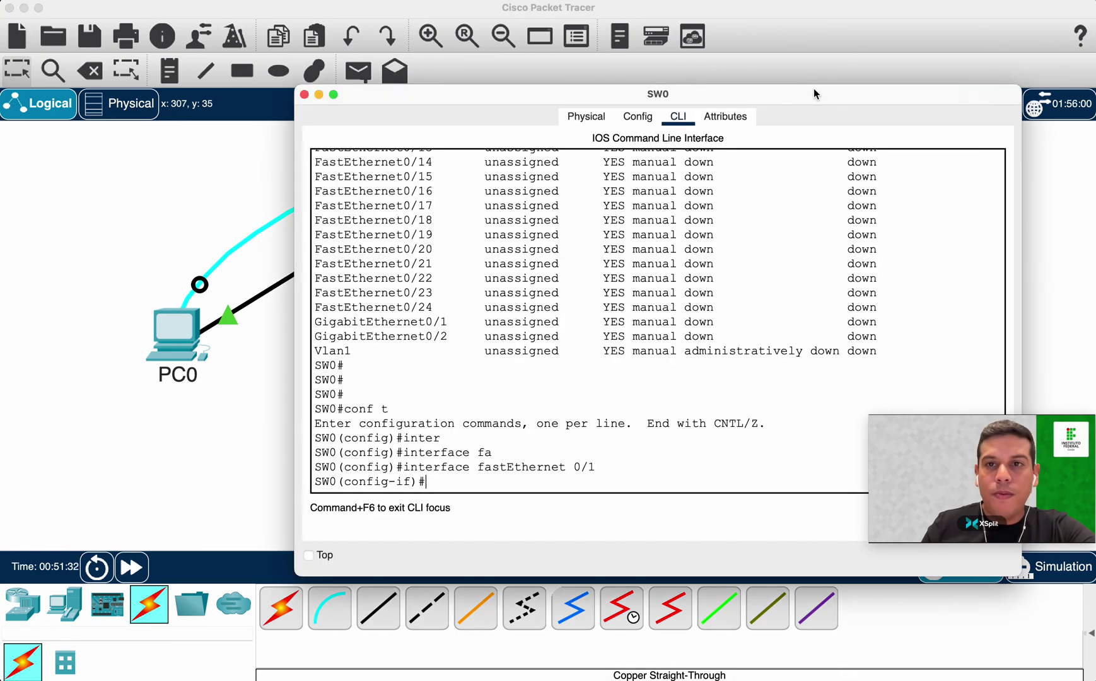
drag(830, 93, 688, 94)
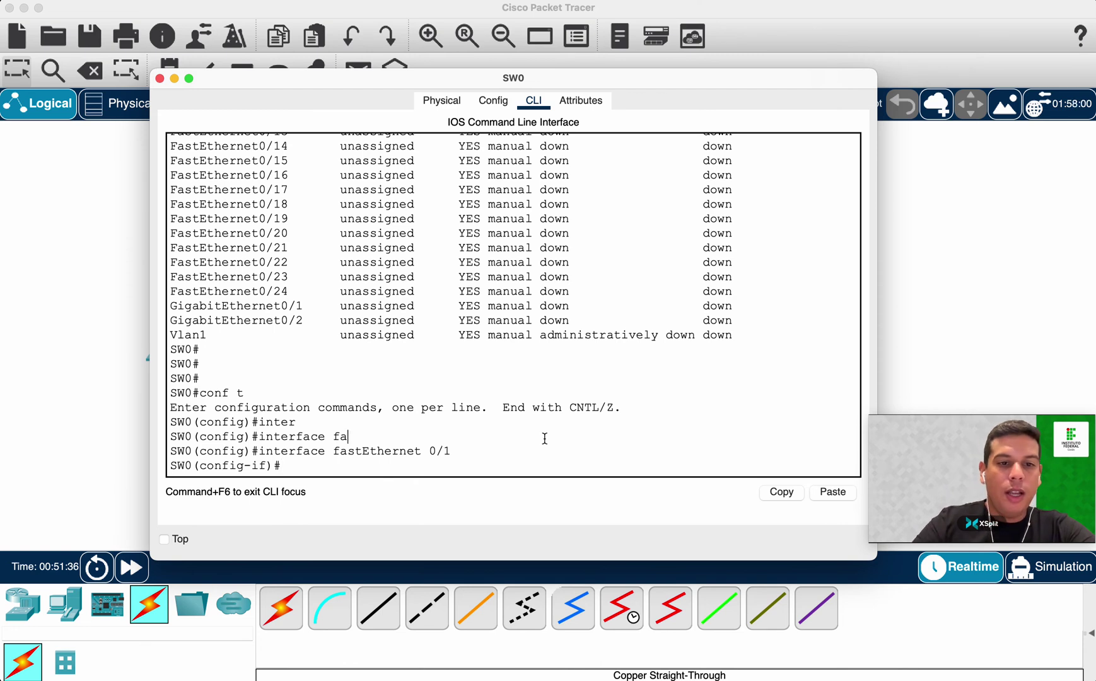
Shut down FastEthernet0/1 and note the 'administratively down' state message.
key(Return)
key(Return)
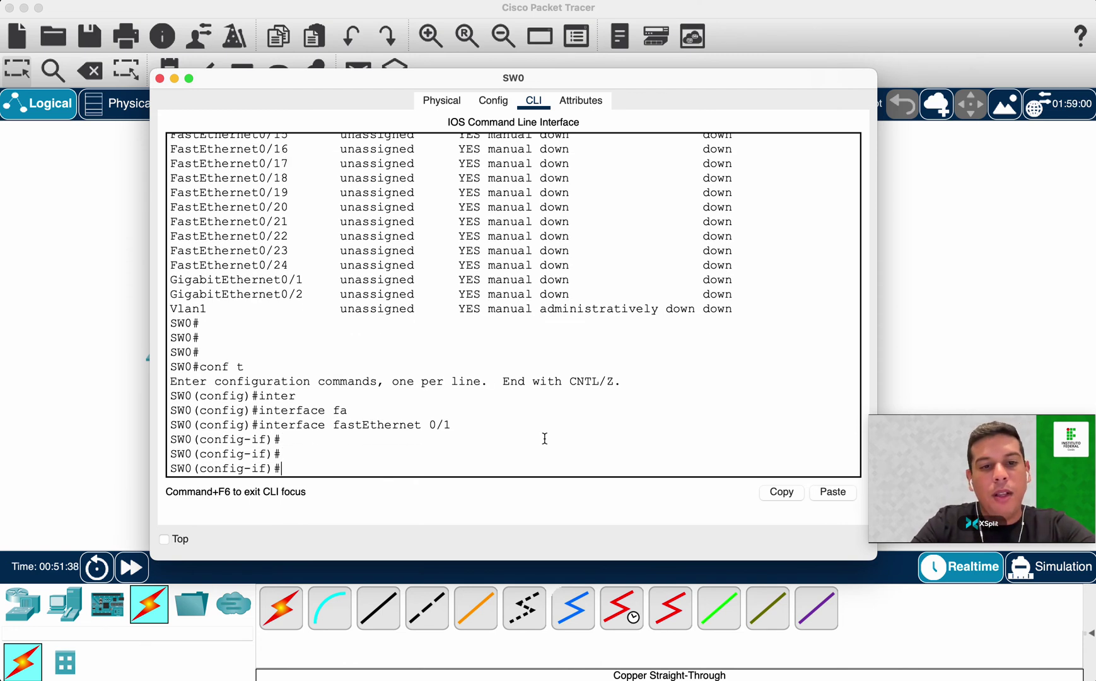
text(shu)
key(Tab)
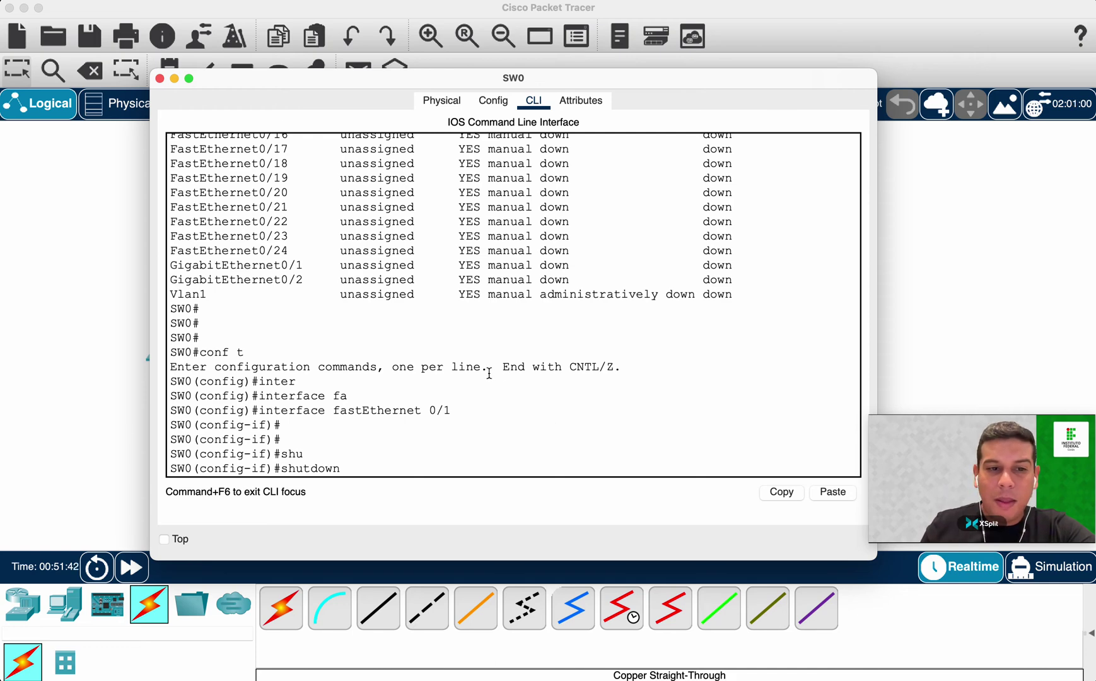
scroll(489, 373, up, 2)
scroll(489, 373, down, 2)
scroll(489, 373, down, 1)
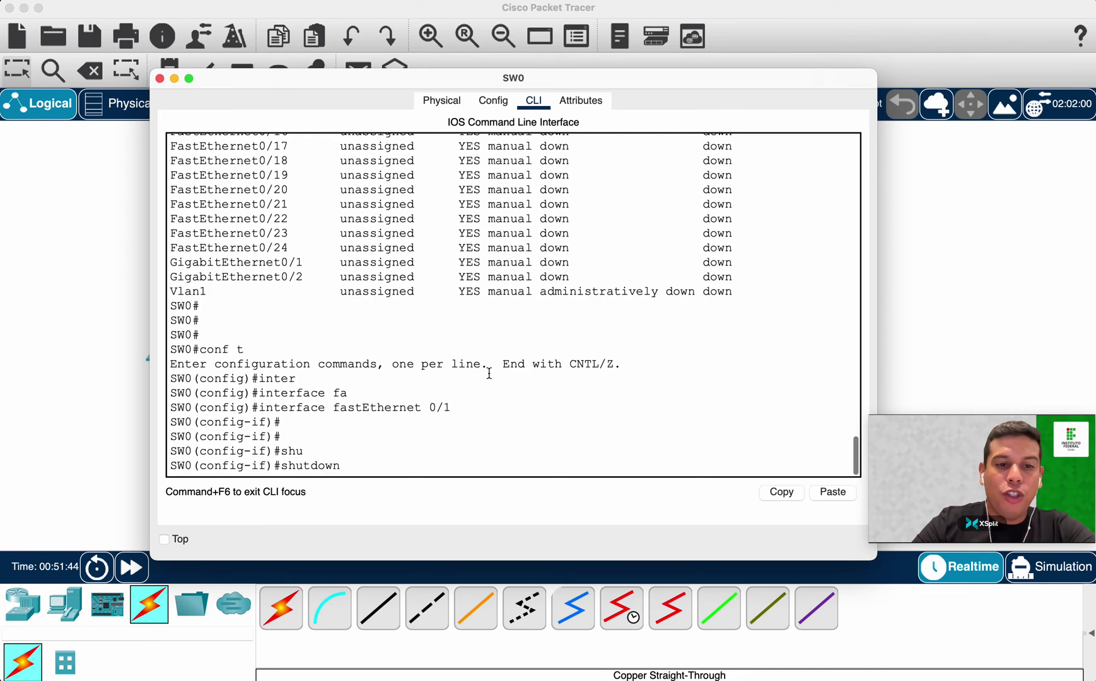
key(Return)
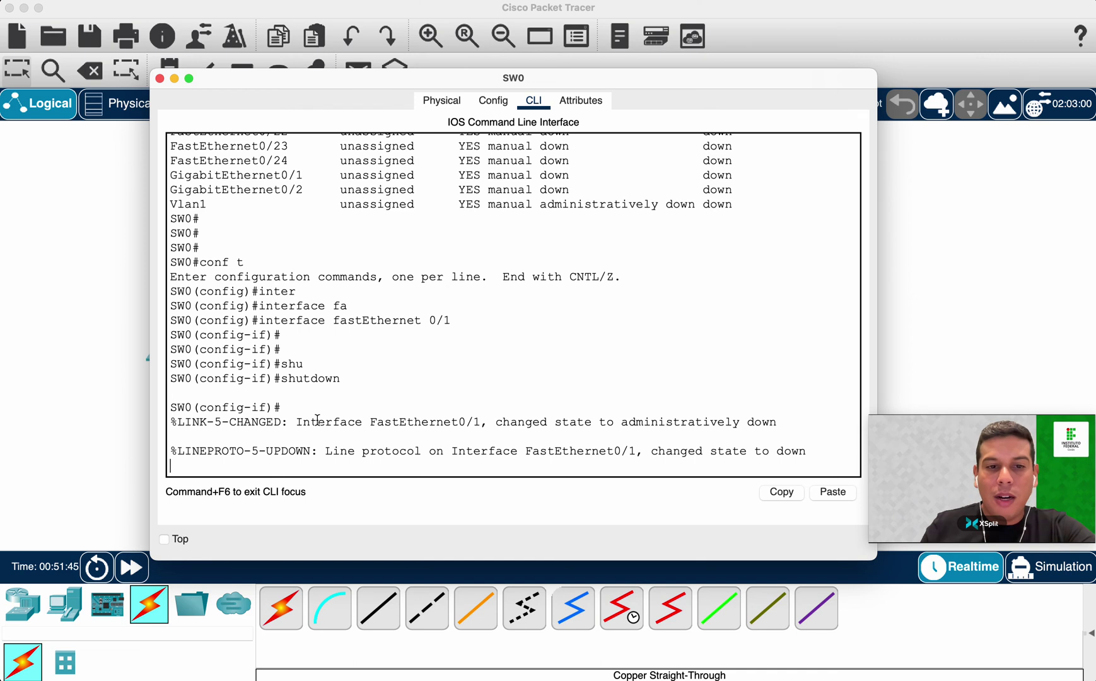
drag(295, 421, 480, 423)
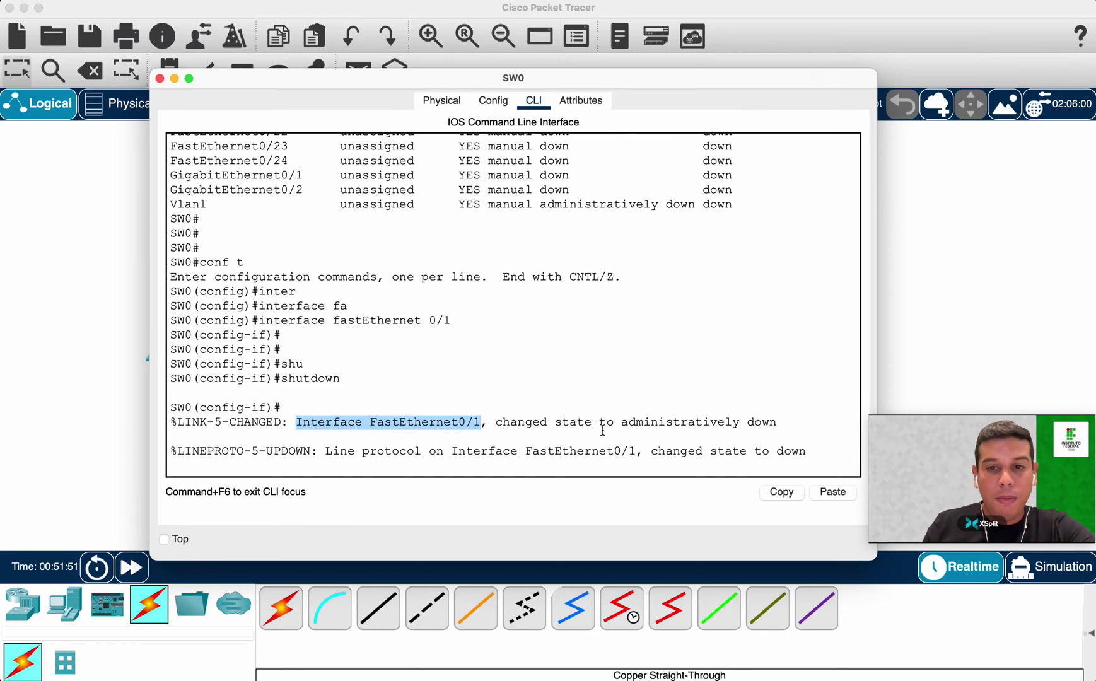
drag(626, 421, 784, 418)
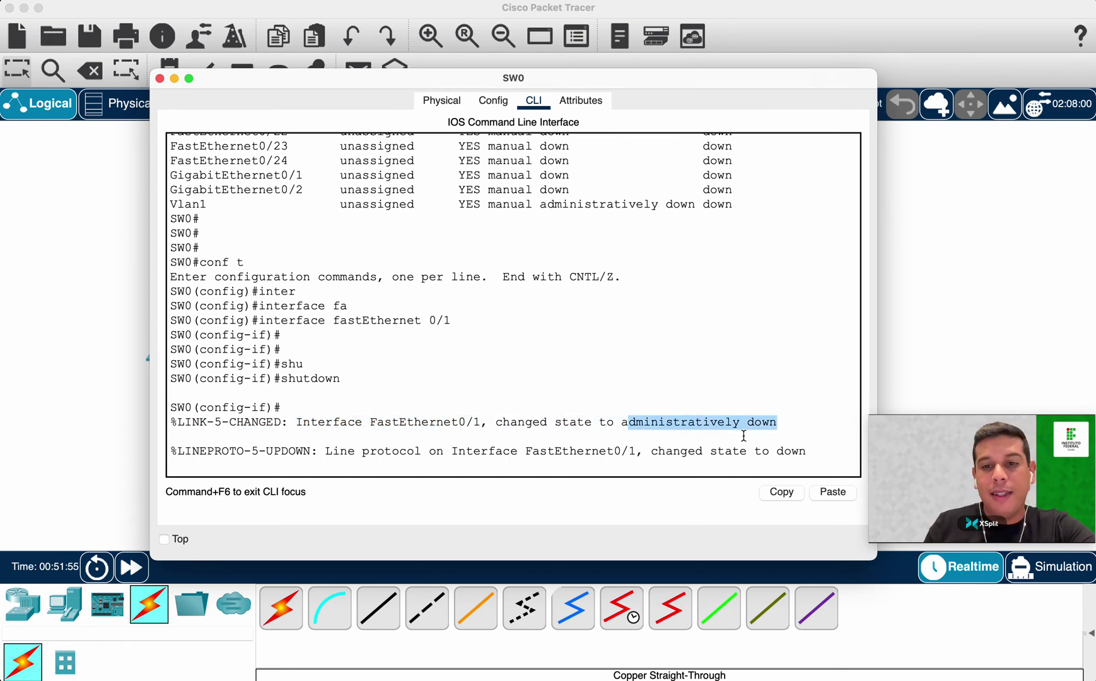
click(628, 471)
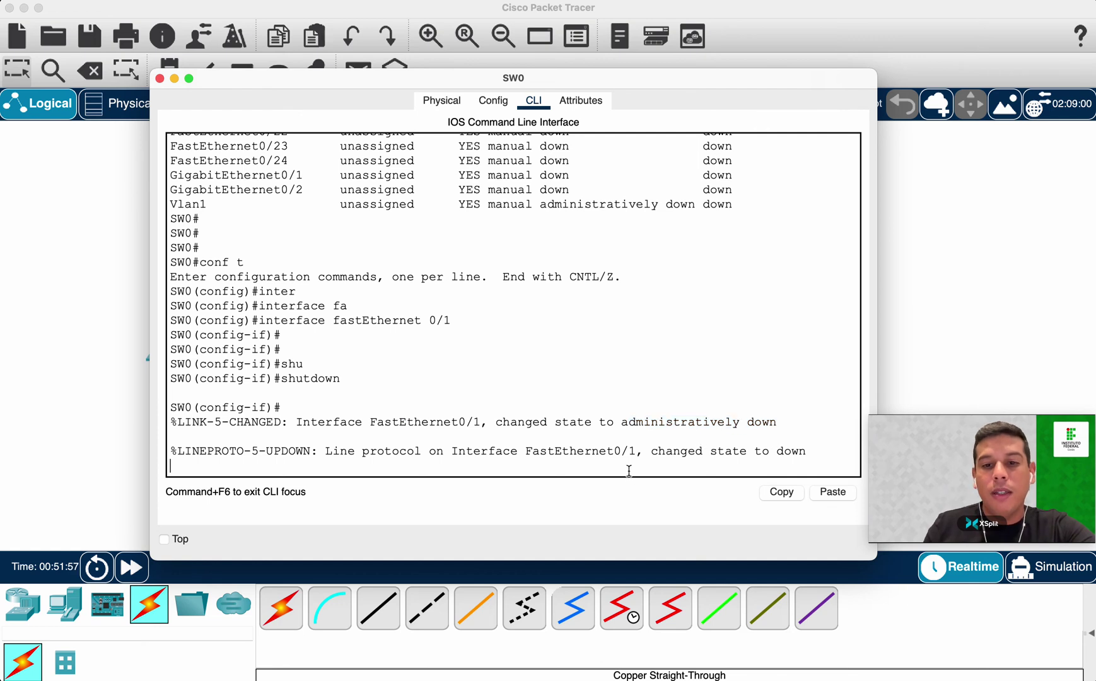
Leave interface and global configuration modes with exit twice.
key(Return)
text(exit)
key(Return)
text(exit)
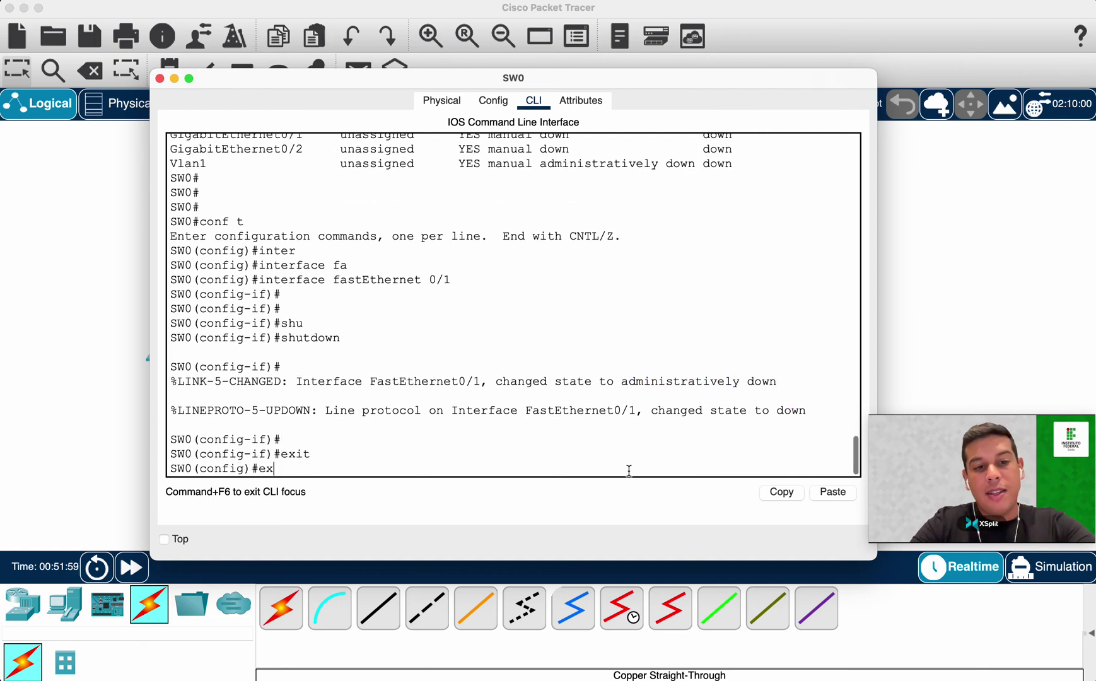
key(Return)
Run show ip interface brief to confirm FastEthernet0/1 is administratively down.
text(s)
key(Return)
key(Return)
text(show run)
key(Tab)
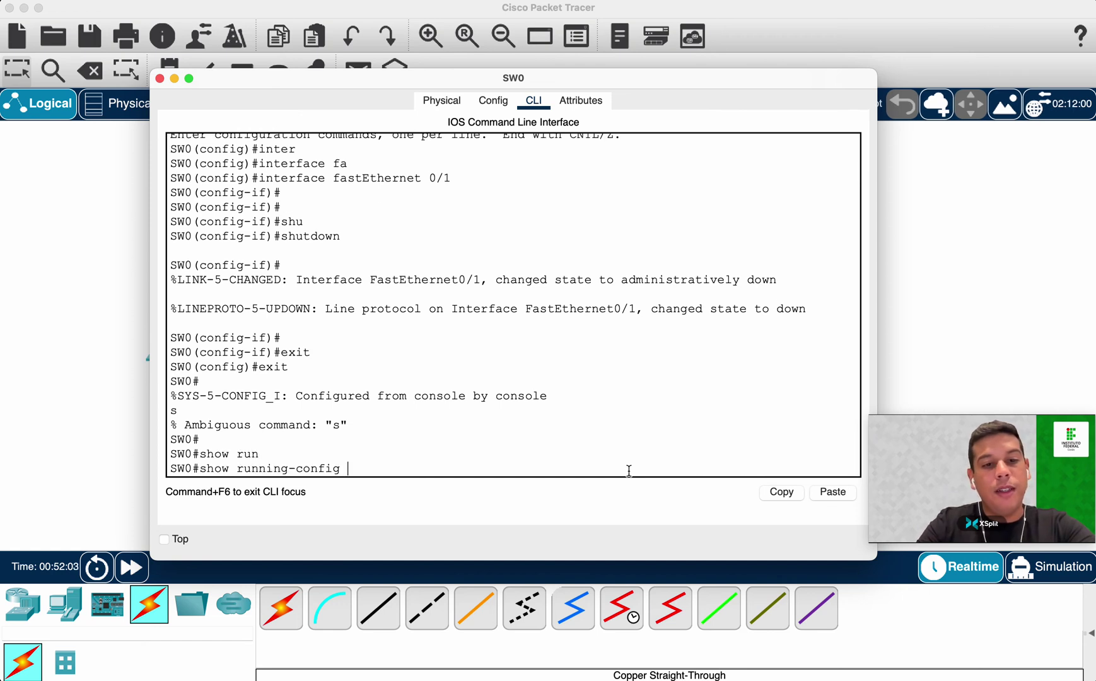
key(BackSpace)
key(BackSpace)
key(BackSpace)
key(BackSpace)
key(BackSpace)
key(BackSpace)
key(BackSpace)
key(BackSpace)
key(BackSpace)
key(BackSpace)
key(BackSpace)
key(BackSpace)
key(BackSpace)
key(BackSpace)
key(BackSpace)
text(i)
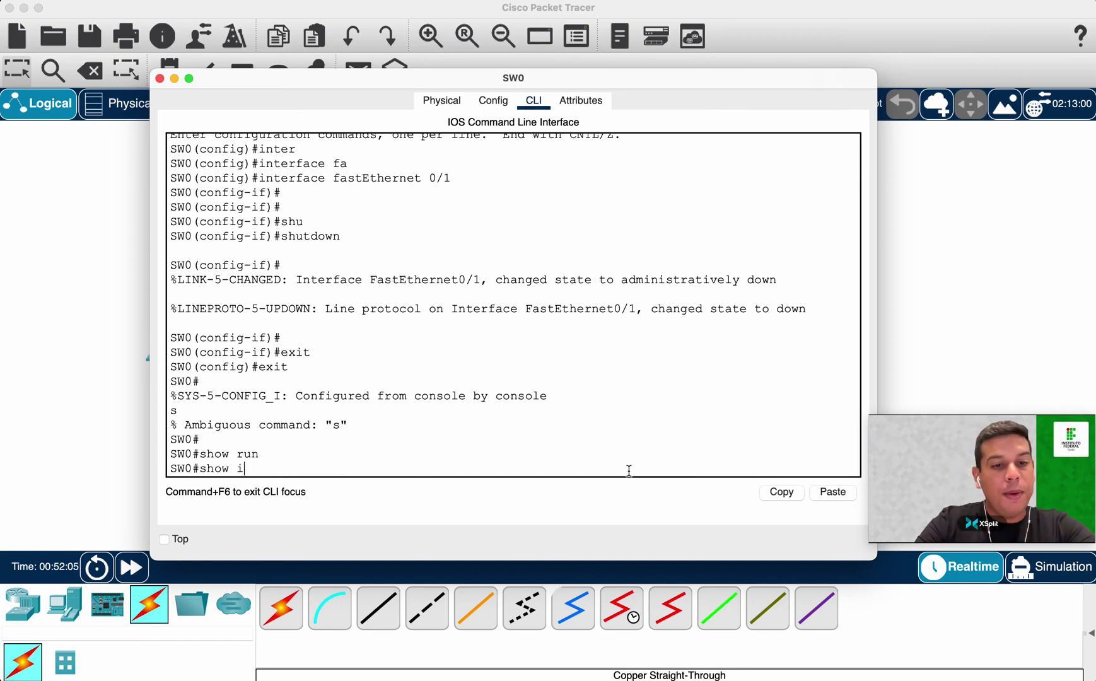
text(p inter)
key(Tab)
text(bri)
key(Tab)
key(Return)
scroll(626, 242, up, 1)
scroll(626, 242, up, 3)
drag(465, 330, 729, 330)
Reopen SW0's CLI and enter interface configuration for FastEthernet0/1 via conf t.
click(104, 324)
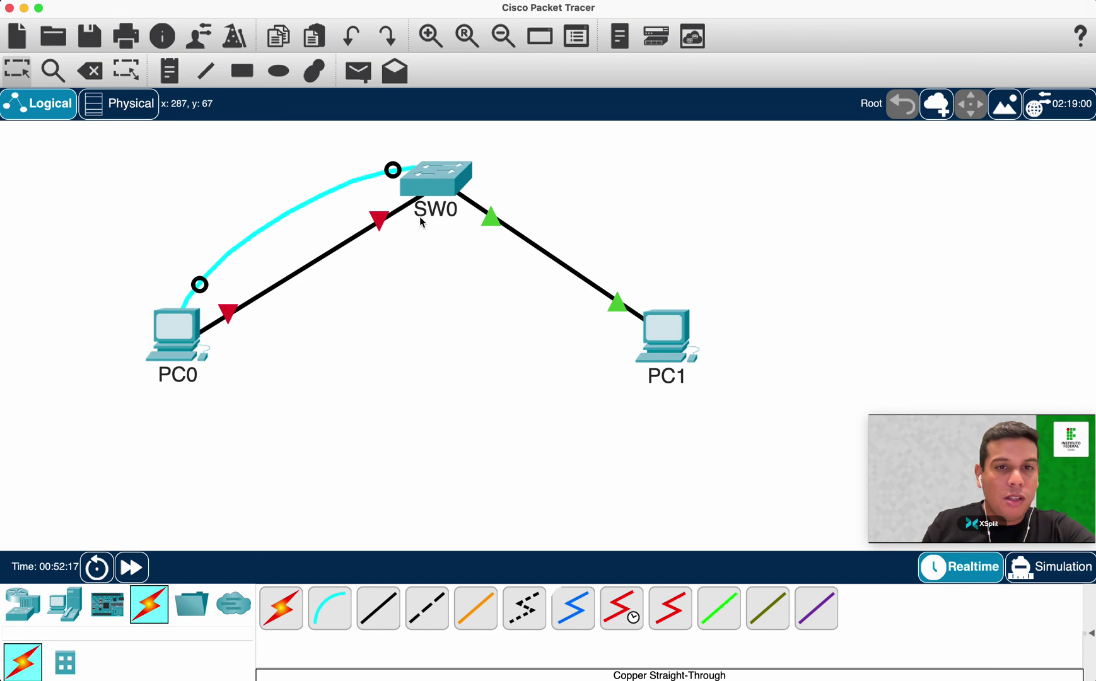
mouse_move(435, 183)
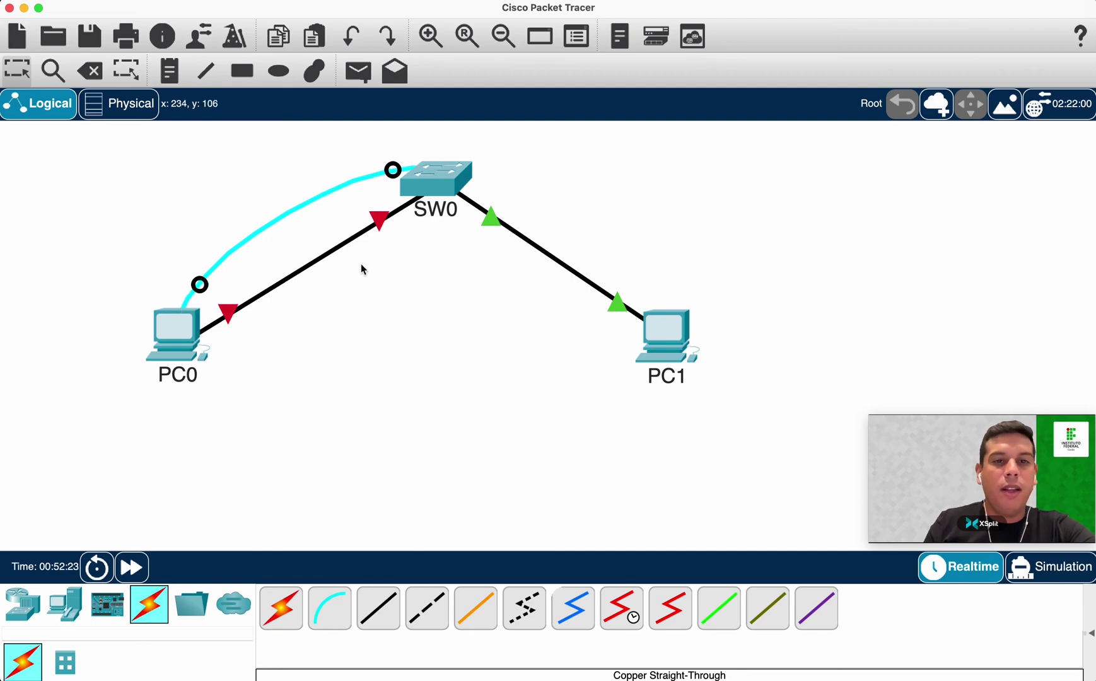
click(468, 188)
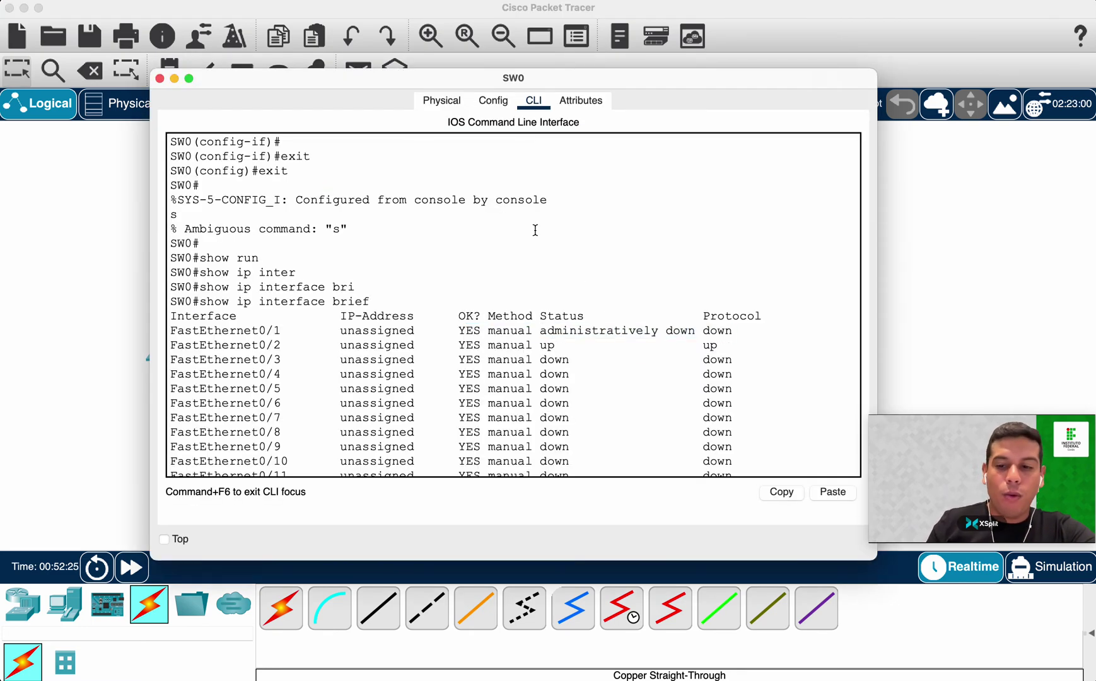
key(Return)
key(Return)
key(Return)
key(Return)
key(Return)
key(Return)
text(conf t)
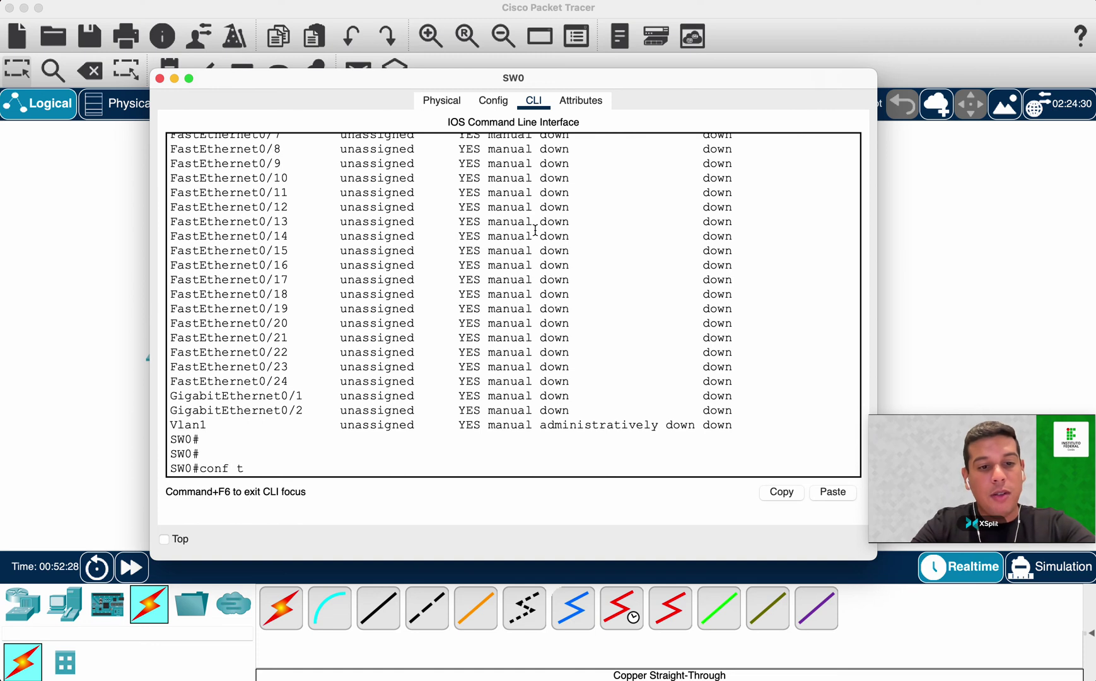
key(Return)
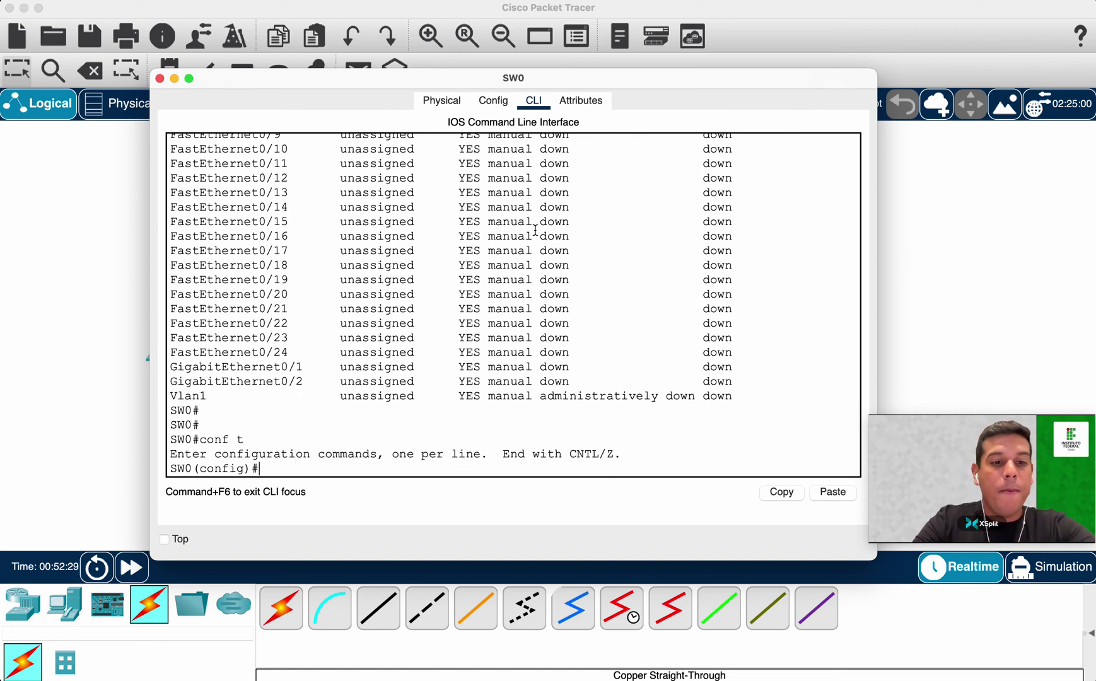
text(iner)
key(Tab)
key(BackSpace)
key(BackSpace)
text(ter)
key(Tab)
text(f0/1)
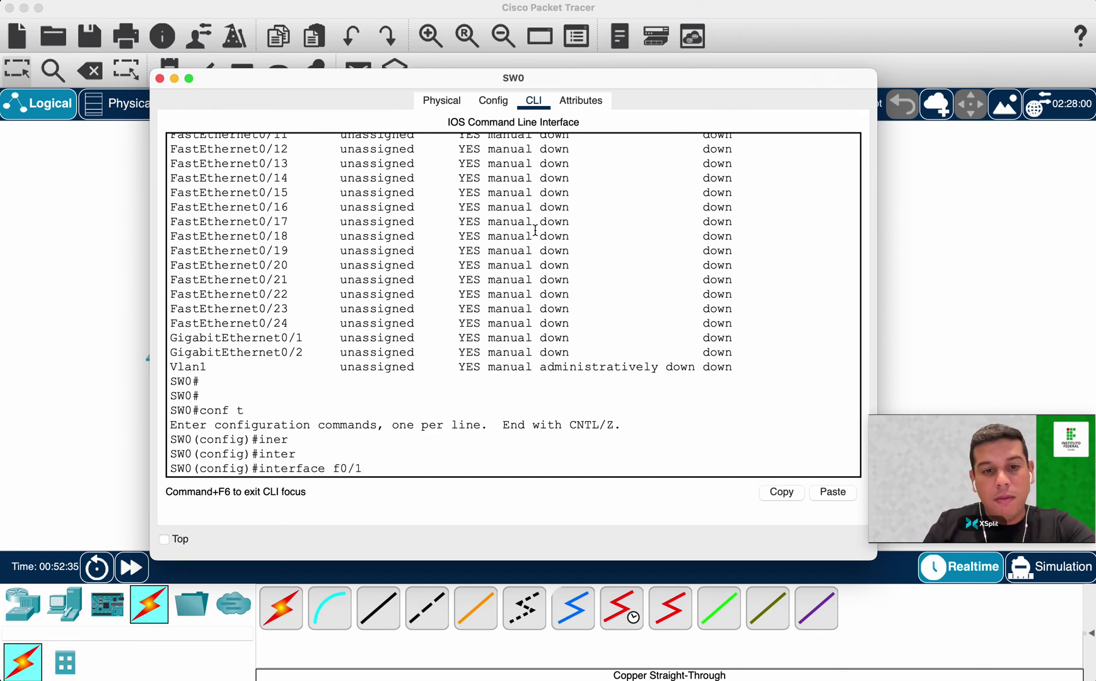
key(Return)
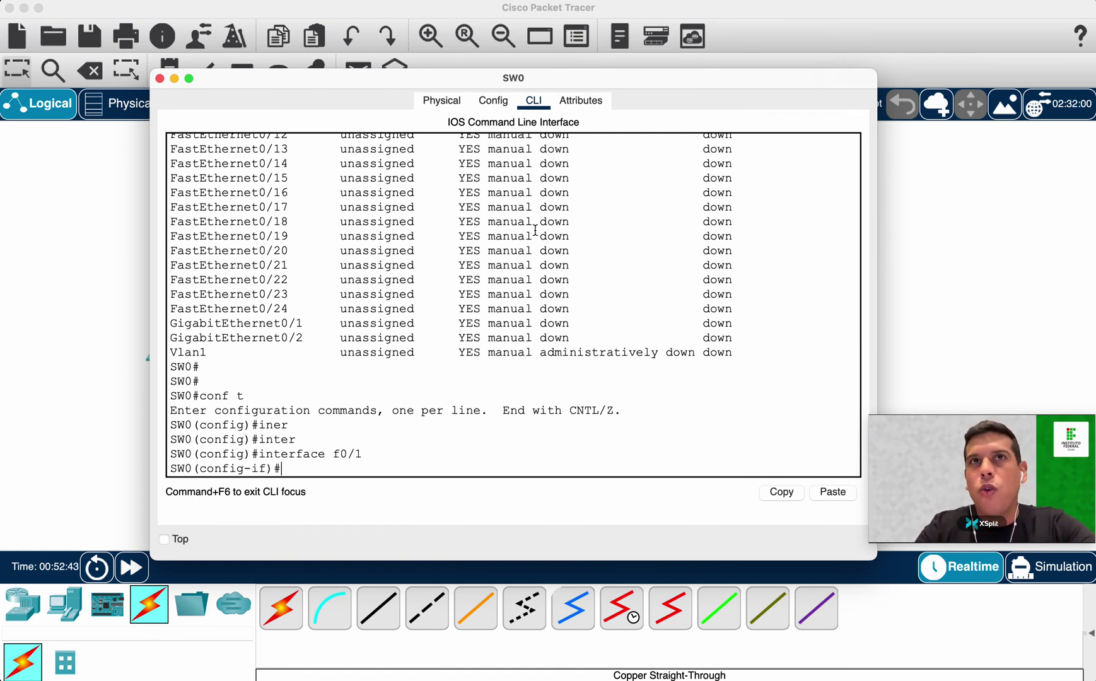
Run no shutdown on FastEthernet0/1 and confirm the line protocol changes to up.
text(no shu)
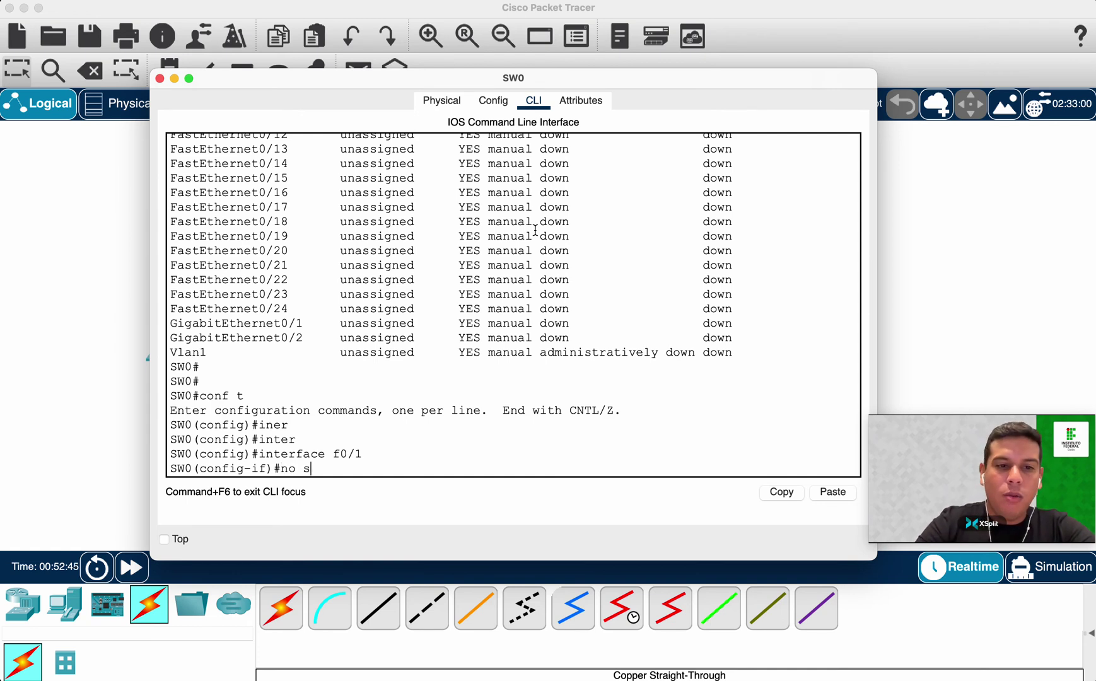
key(Tab)
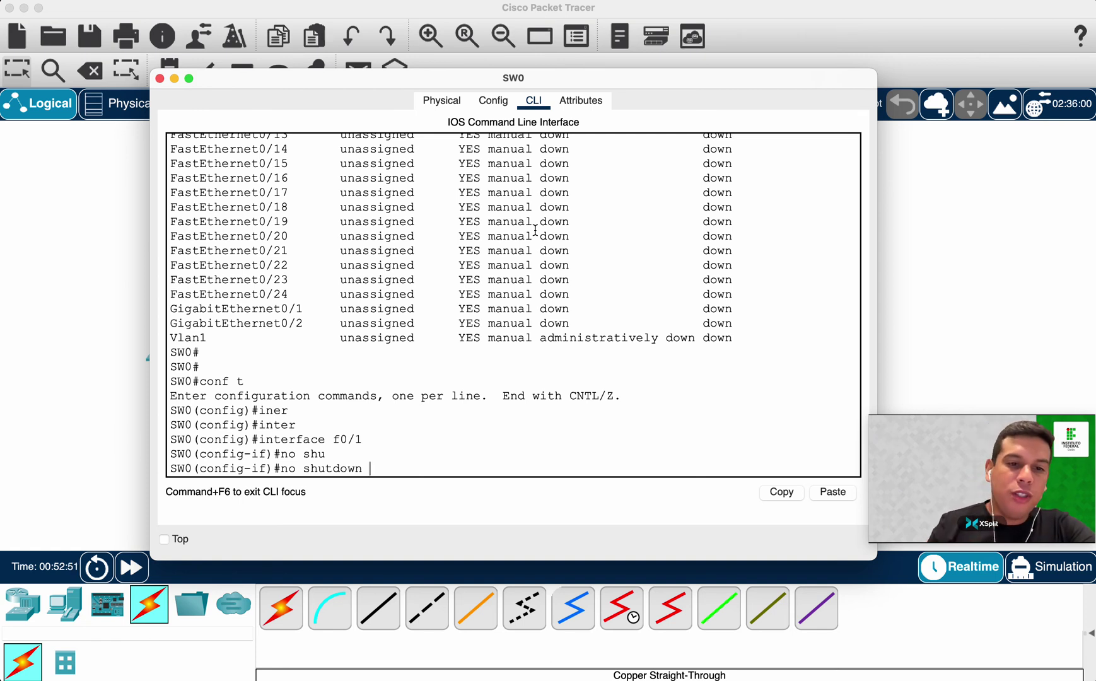
key(Return)
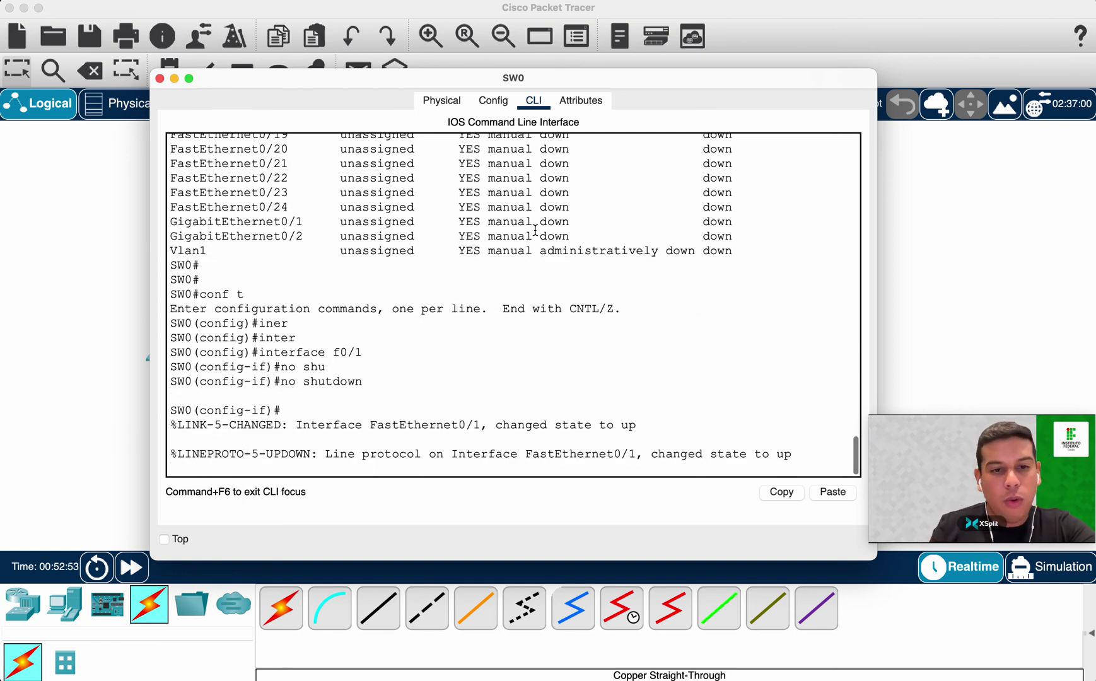
drag(319, 457, 853, 457)
click(788, 455)
drag(777, 456, 813, 452)
click(812, 451)
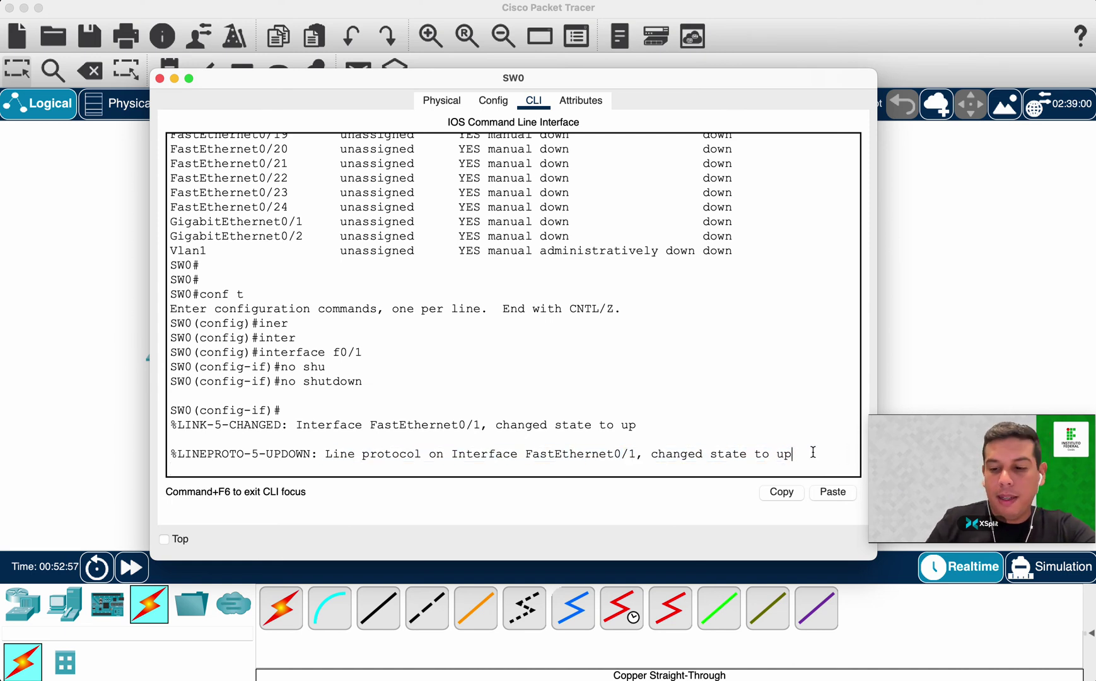
key(Return)
key(Return)
key(Return)
Exit configuration mode twice and run show ip interface brief to check FastEthernet0/1 is up/up.
text(exit)
key(Return)
text(exit)
key(Return)
key(Return)
text(show ip inter)
key(Tab)
text(br)
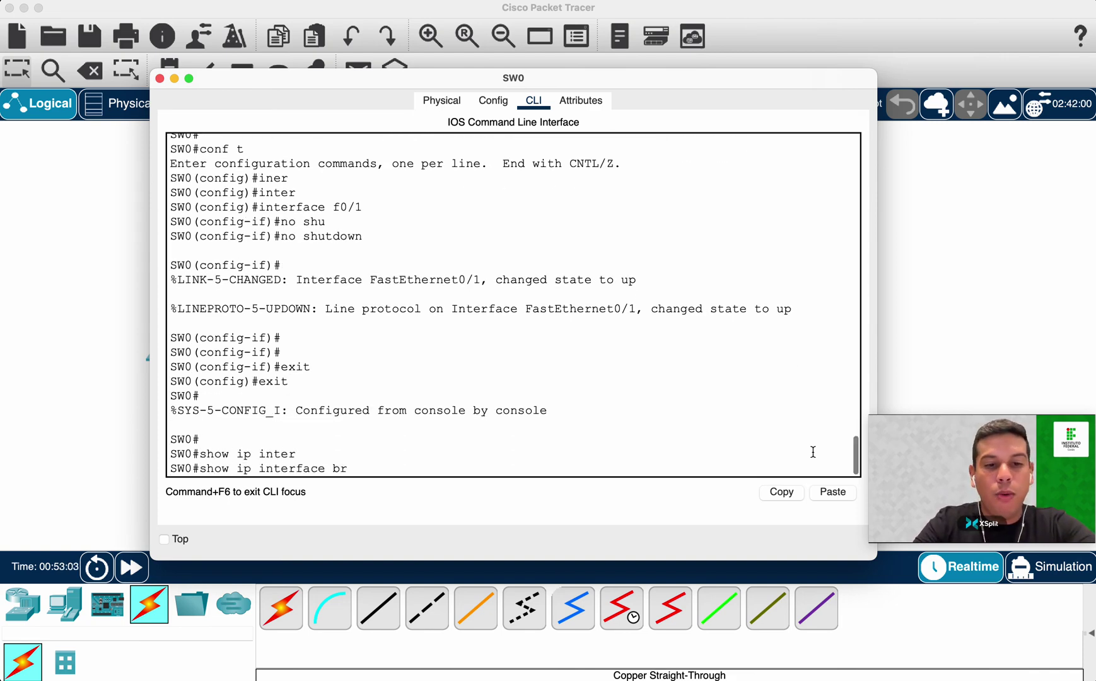
key(Tab)
key(Return)
scroll(640, 276, up, 4)
drag(487, 337, 50, 350)
Return to the topology canvas and view SW0's port info with all links green.
click(49, 350)
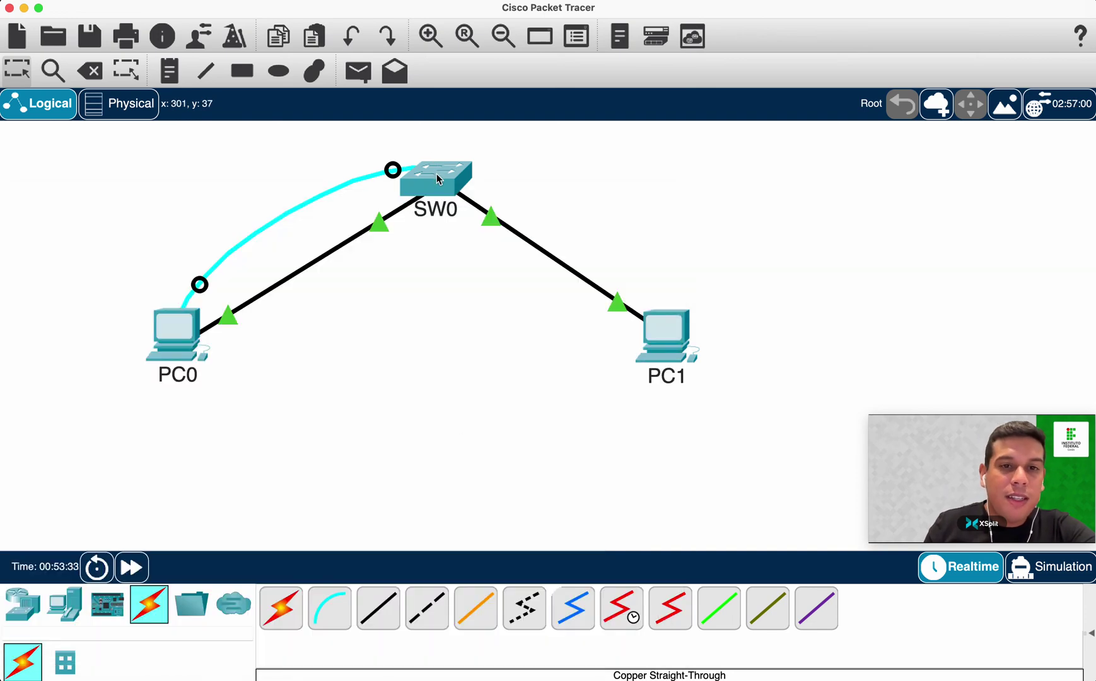
mouse_move(438, 180)
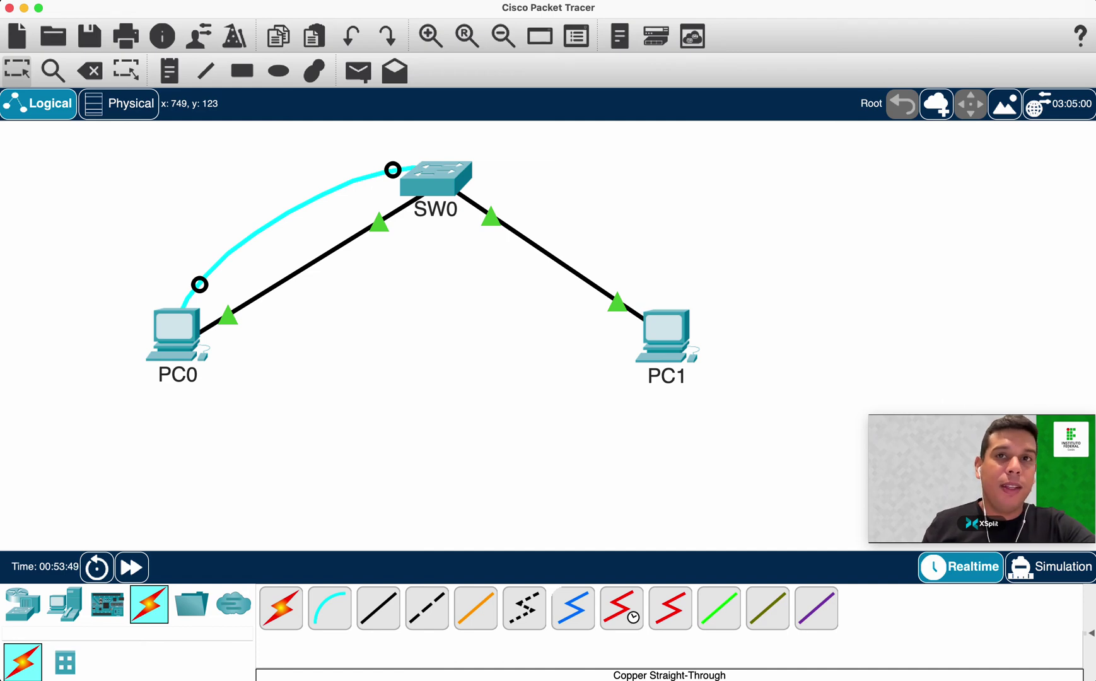
Open SW0's console and locate the Vlan1 entry in the interface list.
click(435, 178)
key(Return)
key(Return)
key(Return)
key(Return)
key(Return)
key(Return)
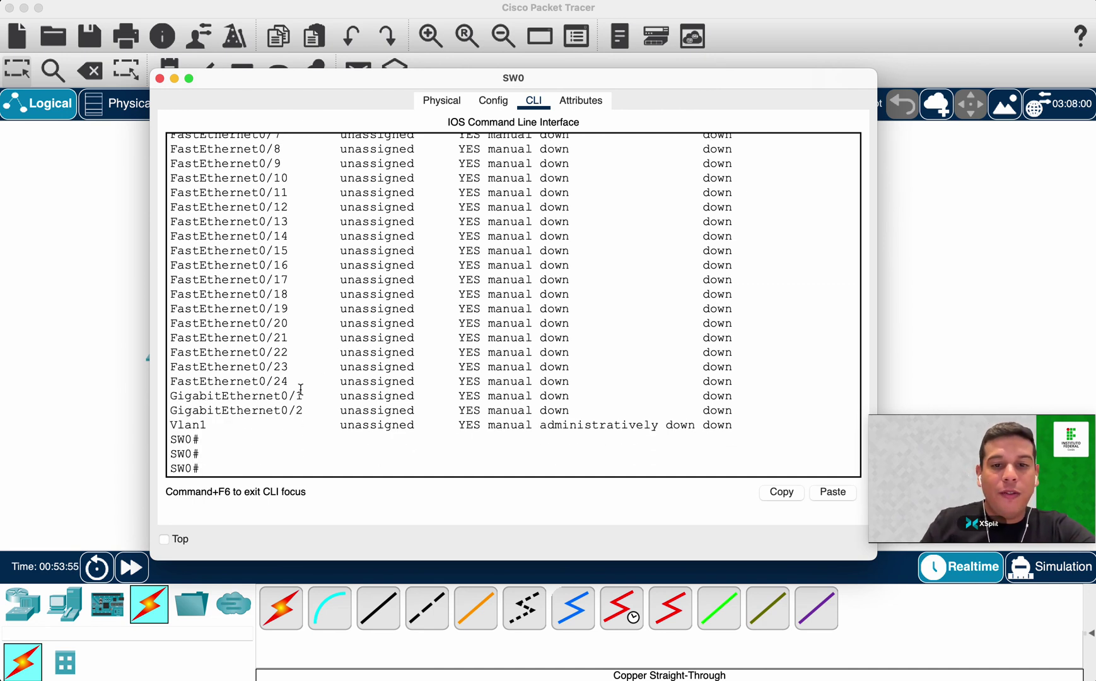
drag(169, 424, 742, 422)
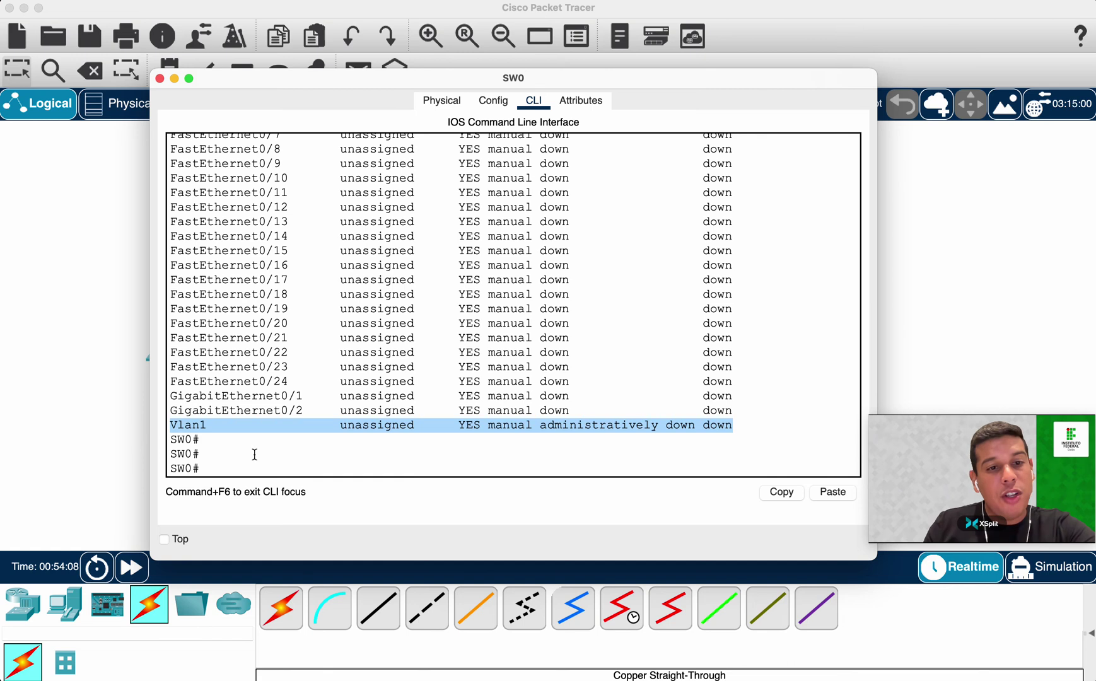
click(233, 443)
drag(178, 425, 773, 419)
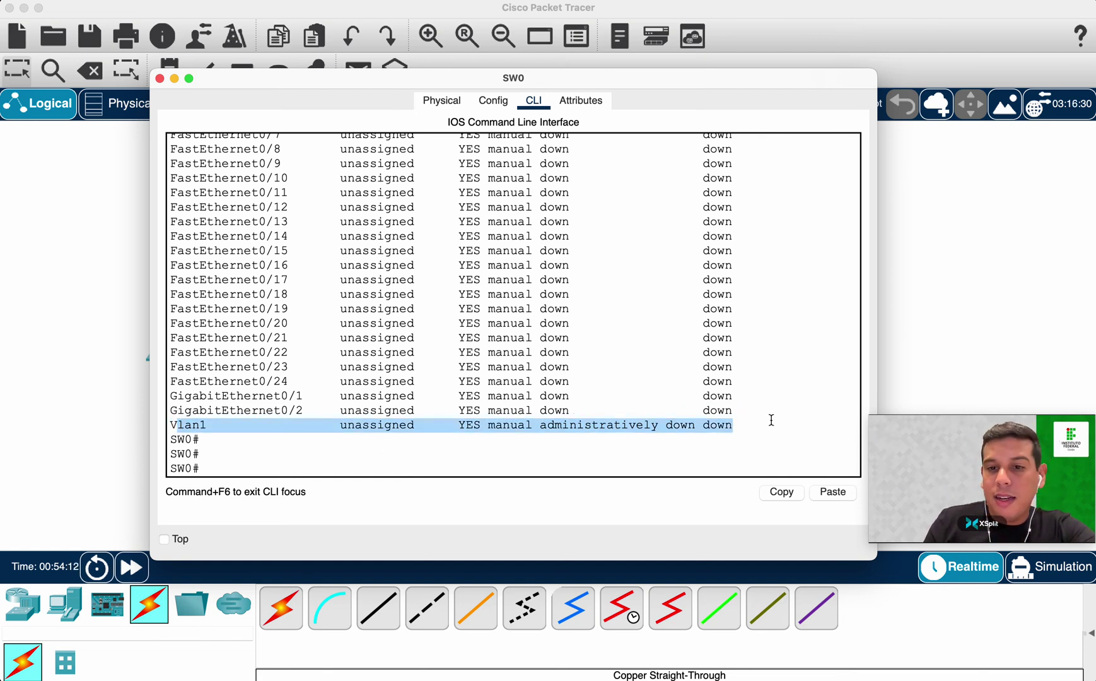
click(458, 471)
Enter global configuration with conf t and select interface vlan 1.
text(conf t)
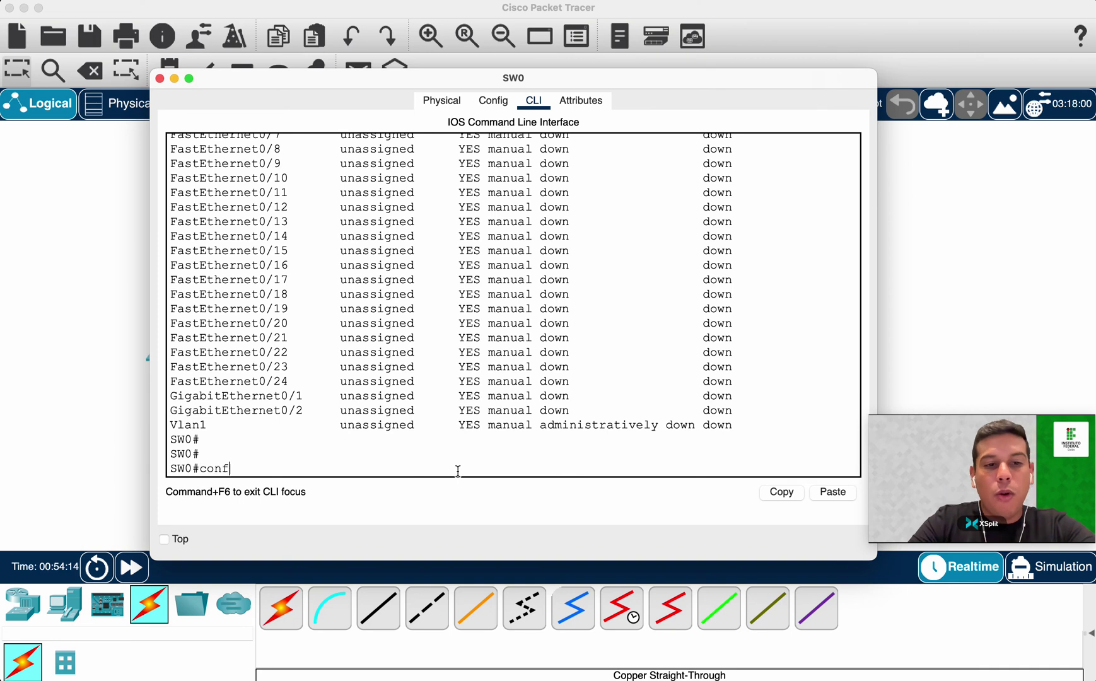
key(Return)
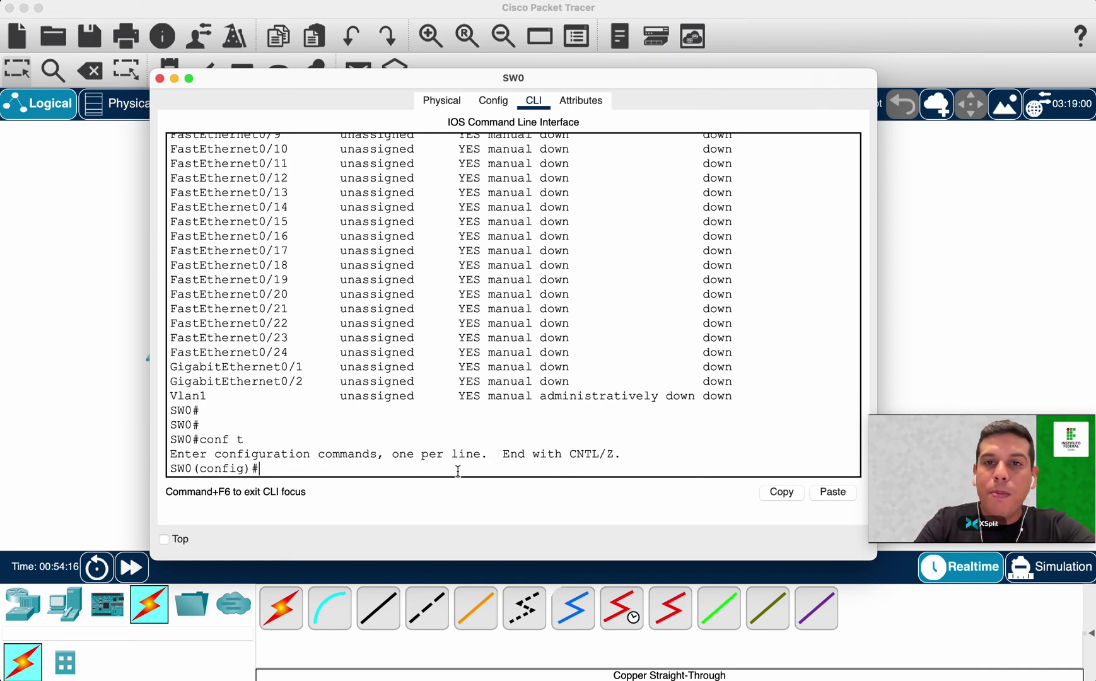
text(inter)
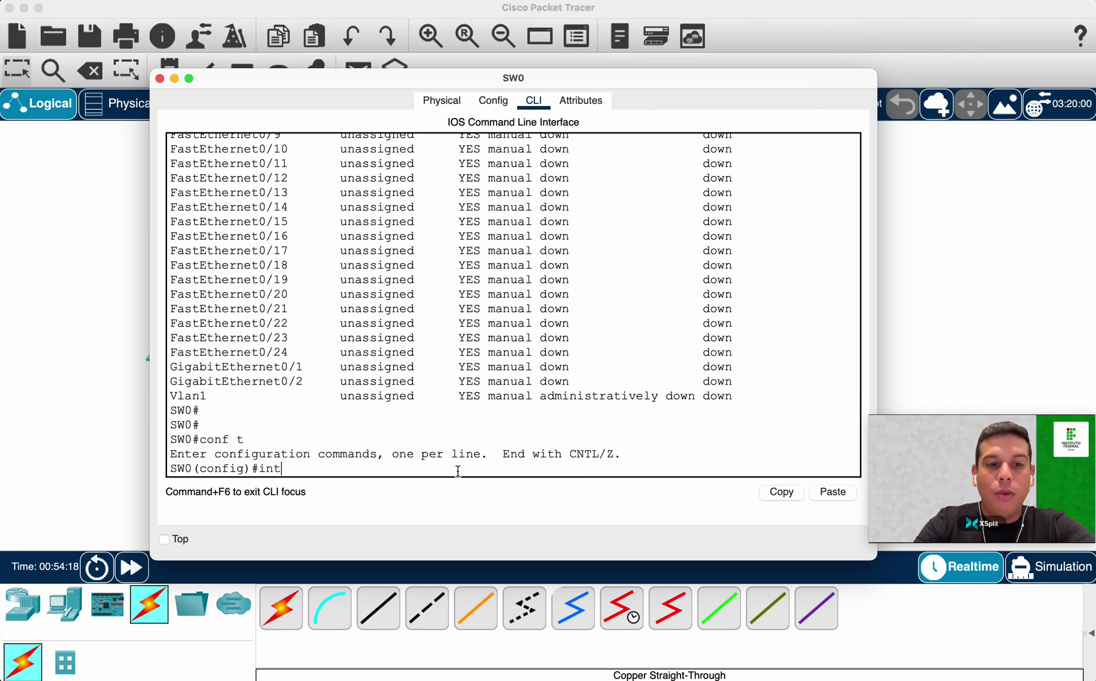
key(Tab)
text(vla)
key(Tab)
text(1)
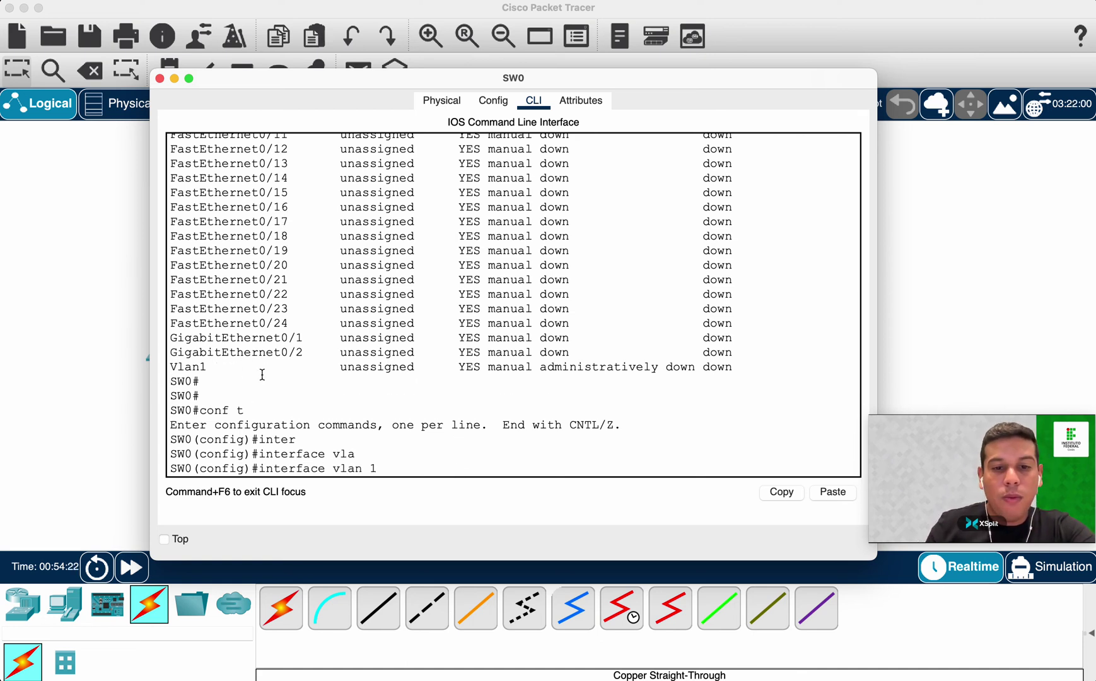
key(Return)
Try ip address 192.168.1.254 without a mask, getting an Incomplete command error.
text(ip addre)
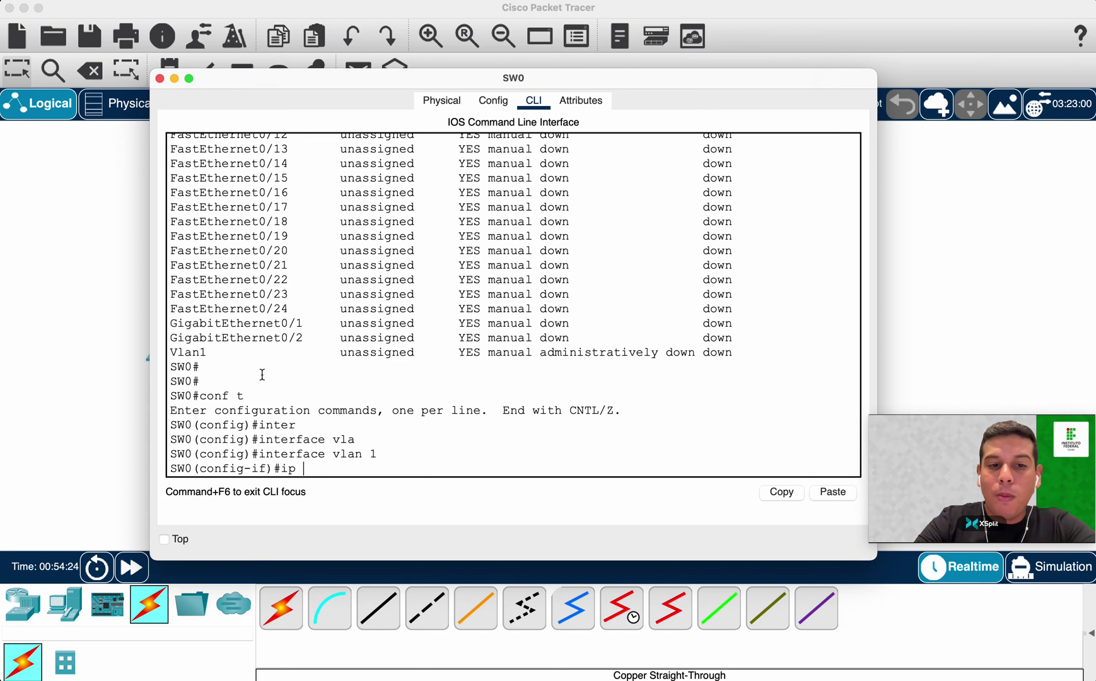
key(Tab)
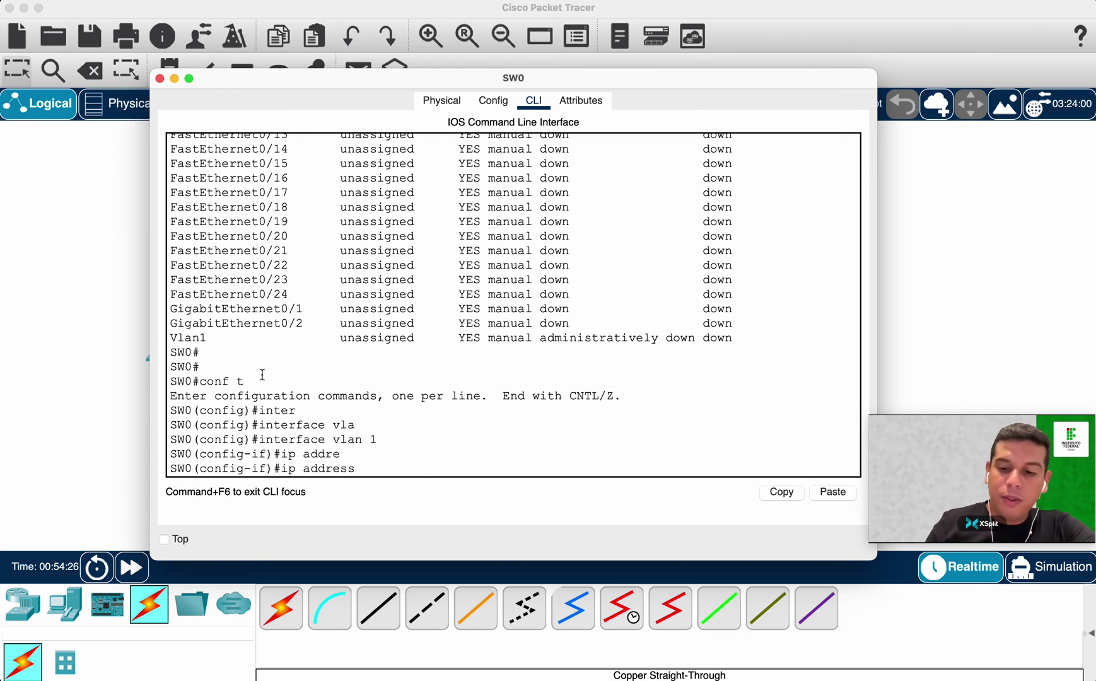
text(?)
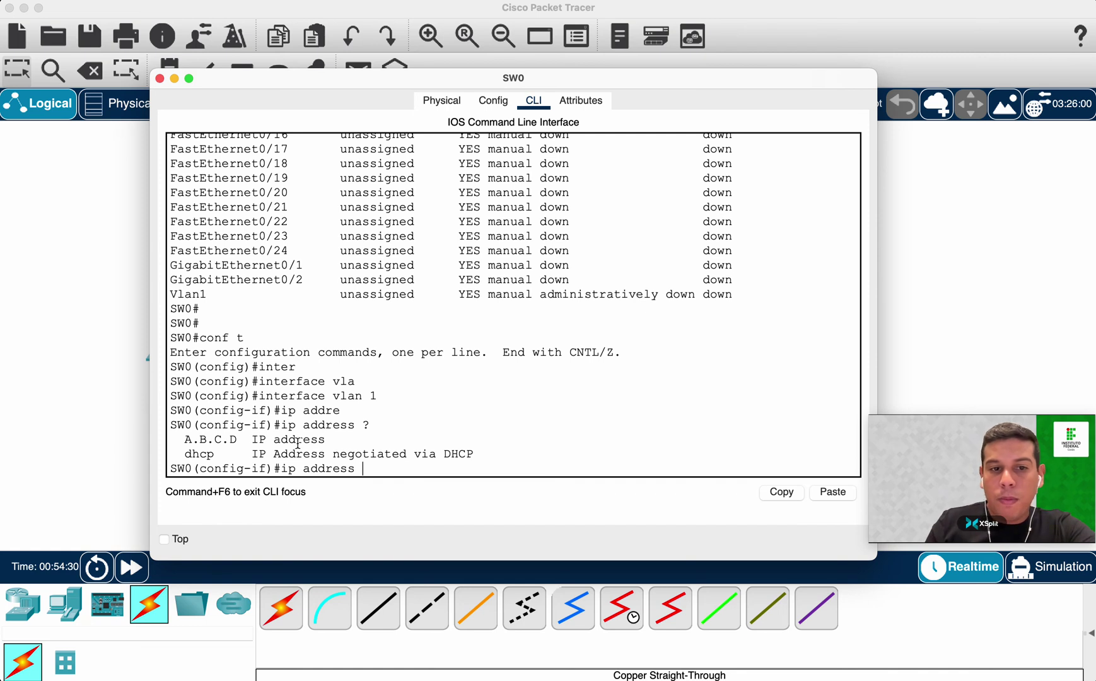
double_click(191, 454)
drag(185, 439, 229, 439)
click(385, 467)
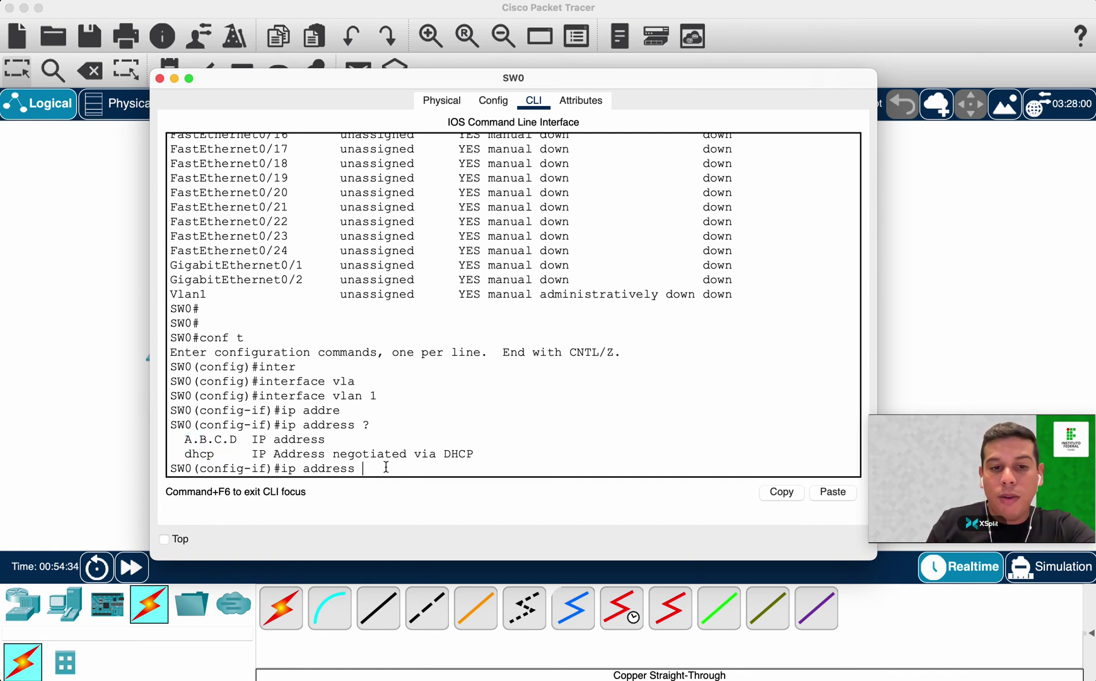
text(192.168)
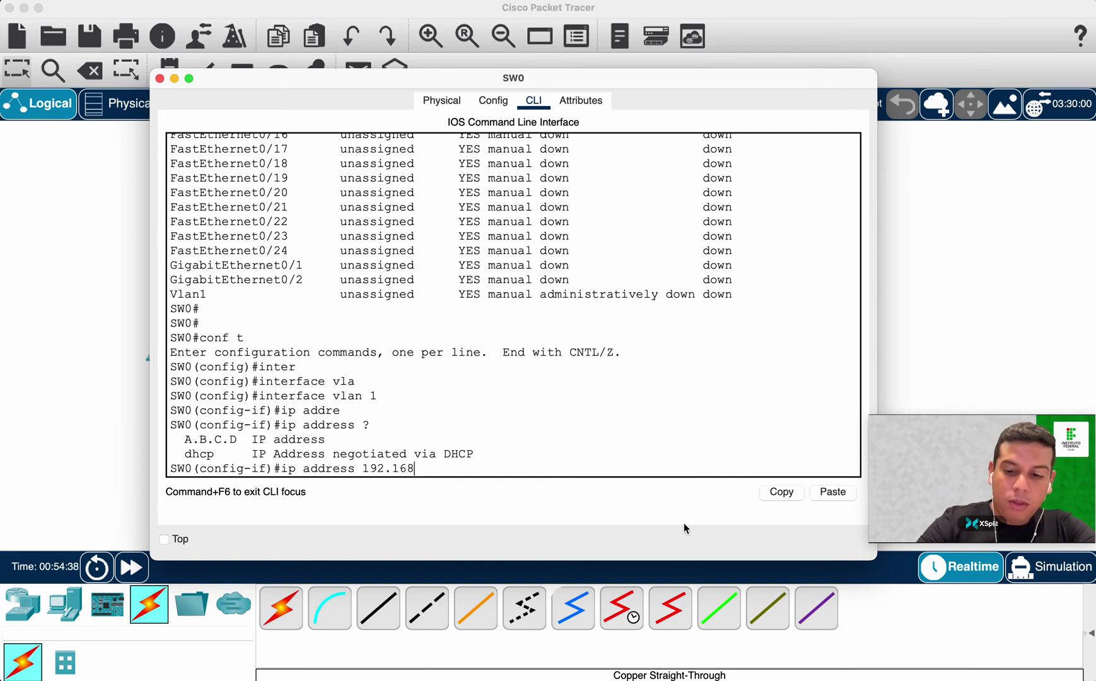
text(.1.254)
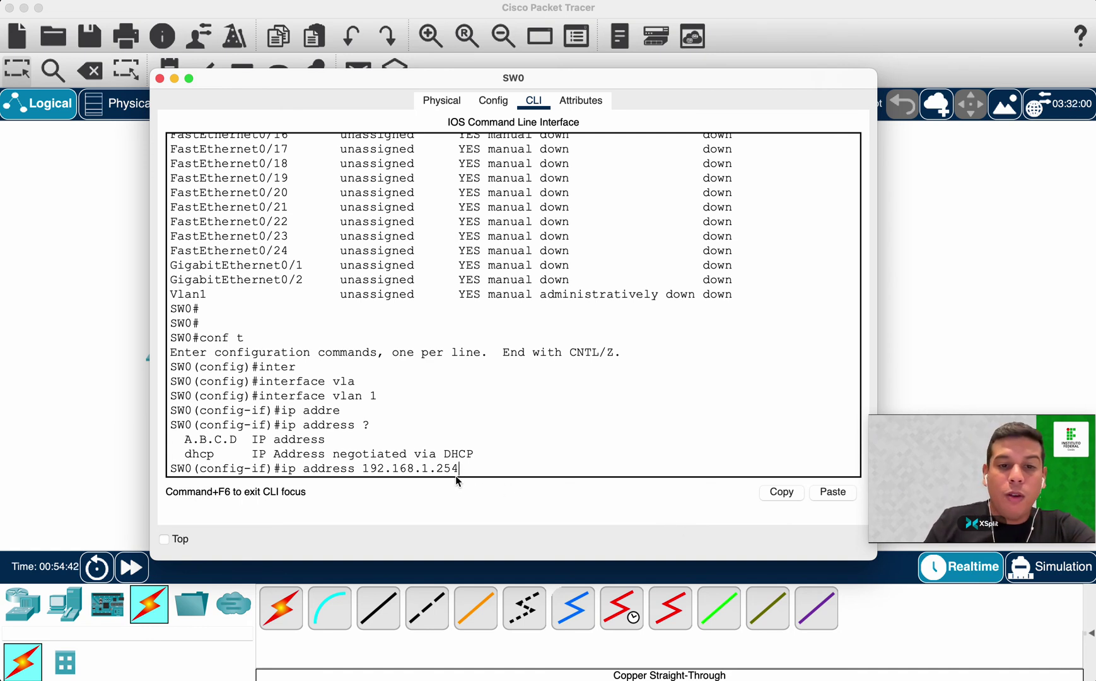
drag(363, 468, 465, 467)
click(649, 464)
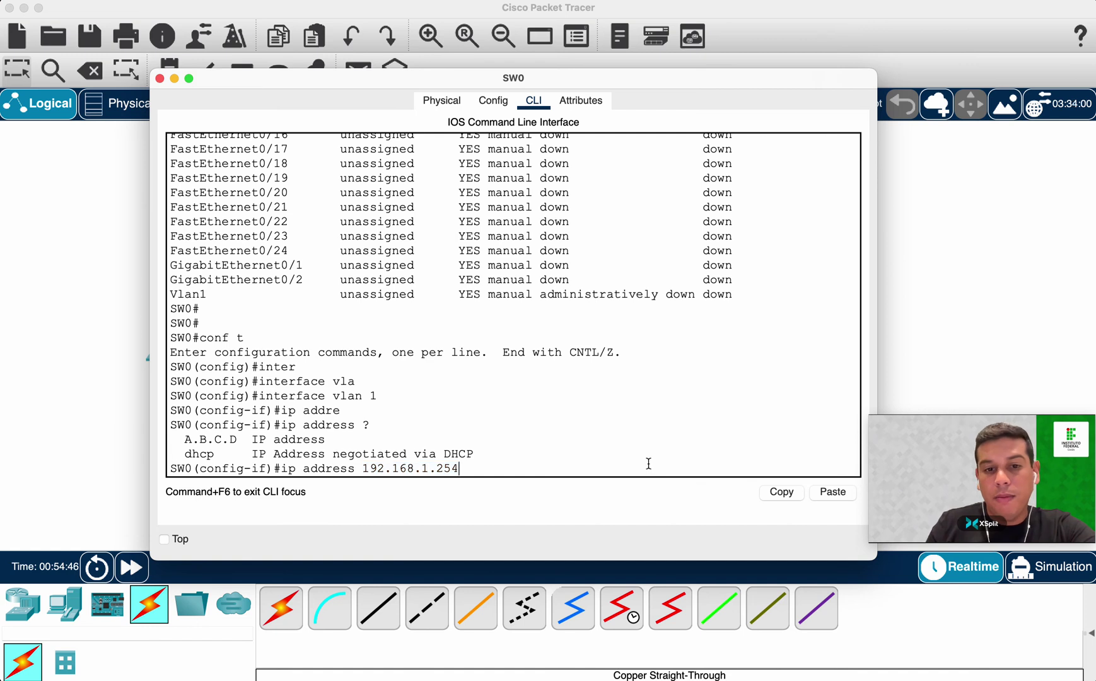
key(Return)
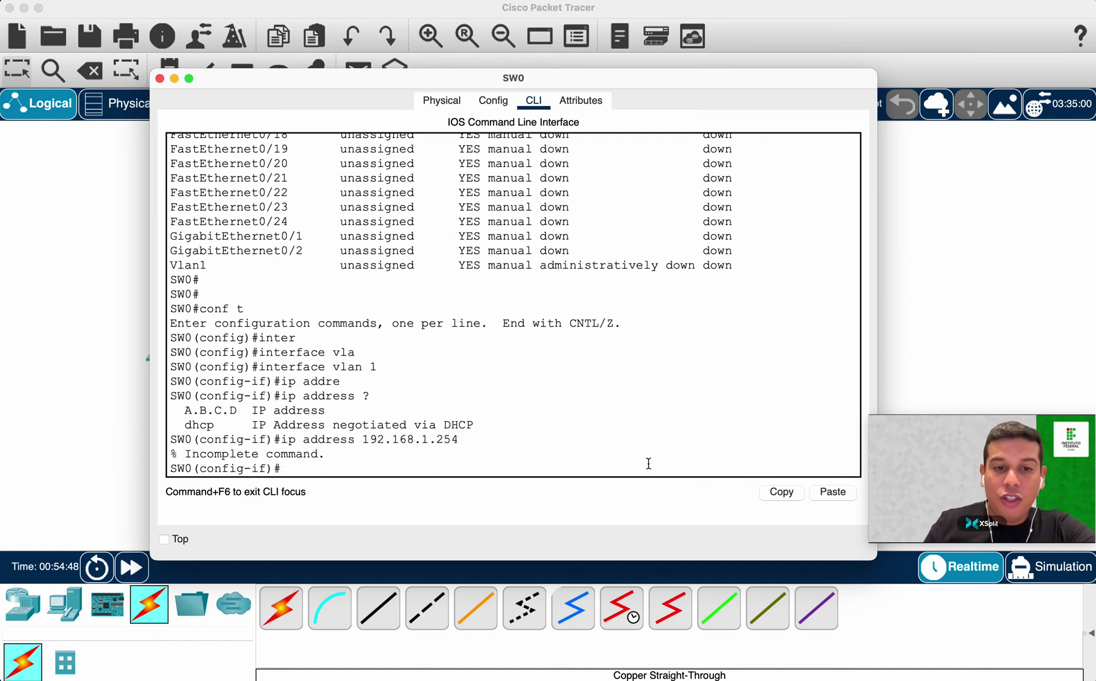
drag(321, 454, 183, 448)
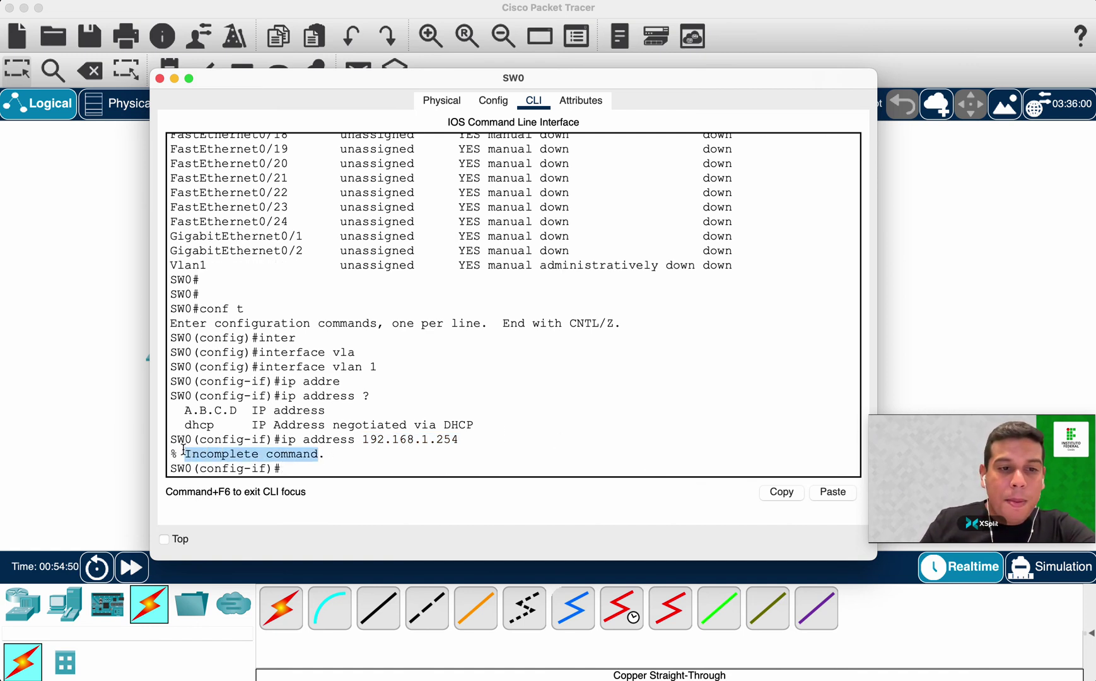
click(601, 444)
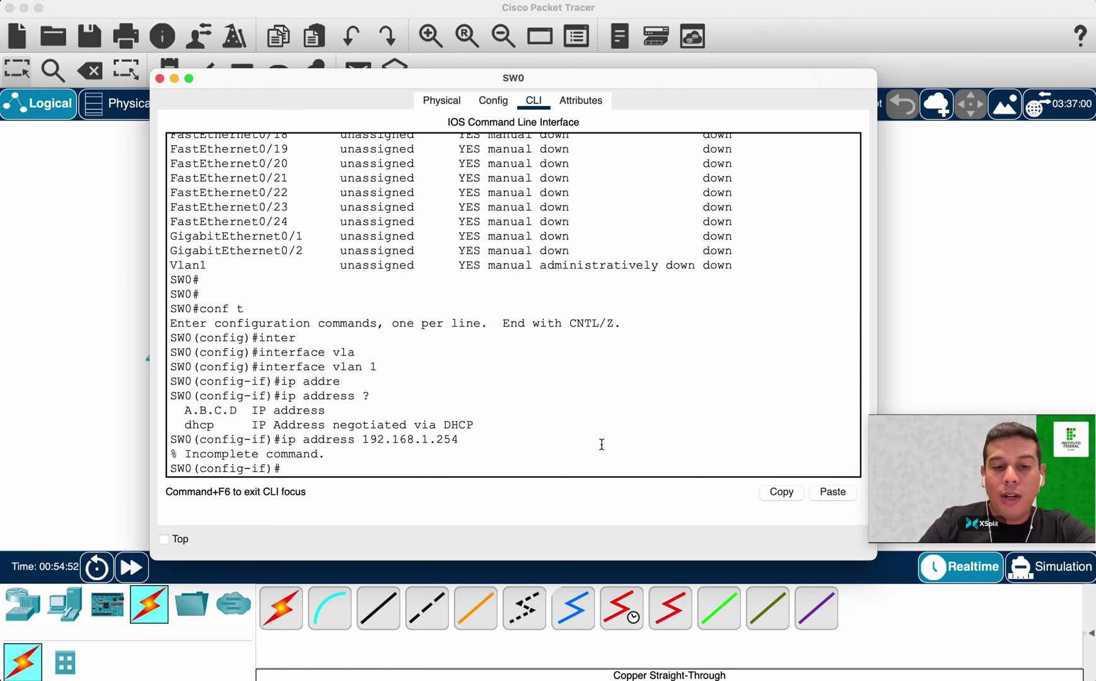
Recall the command and apply ip address 192.168.1.254 255.255.255.0.
key(Up)
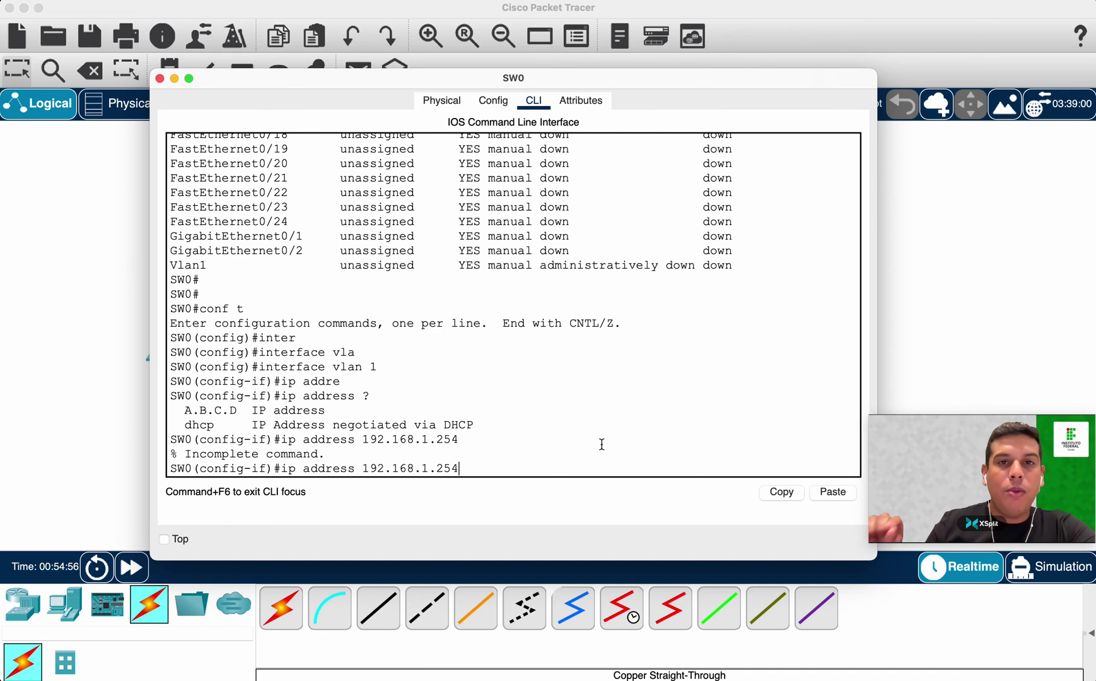
drag(475, 469, 288, 468)
click(490, 470)
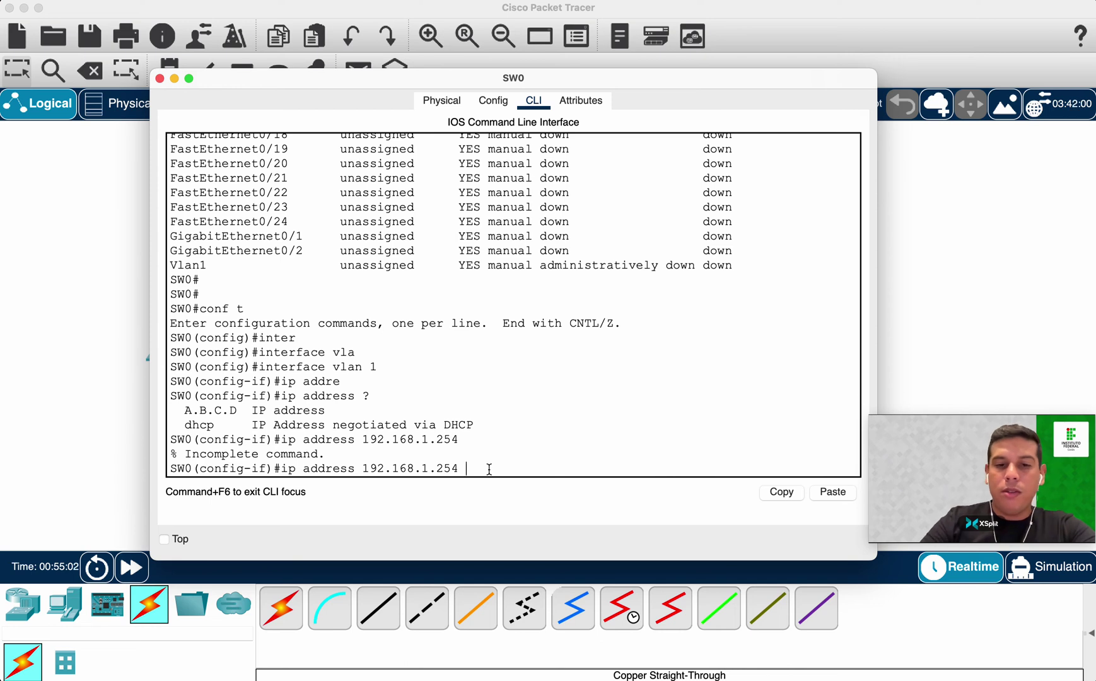
text(?)
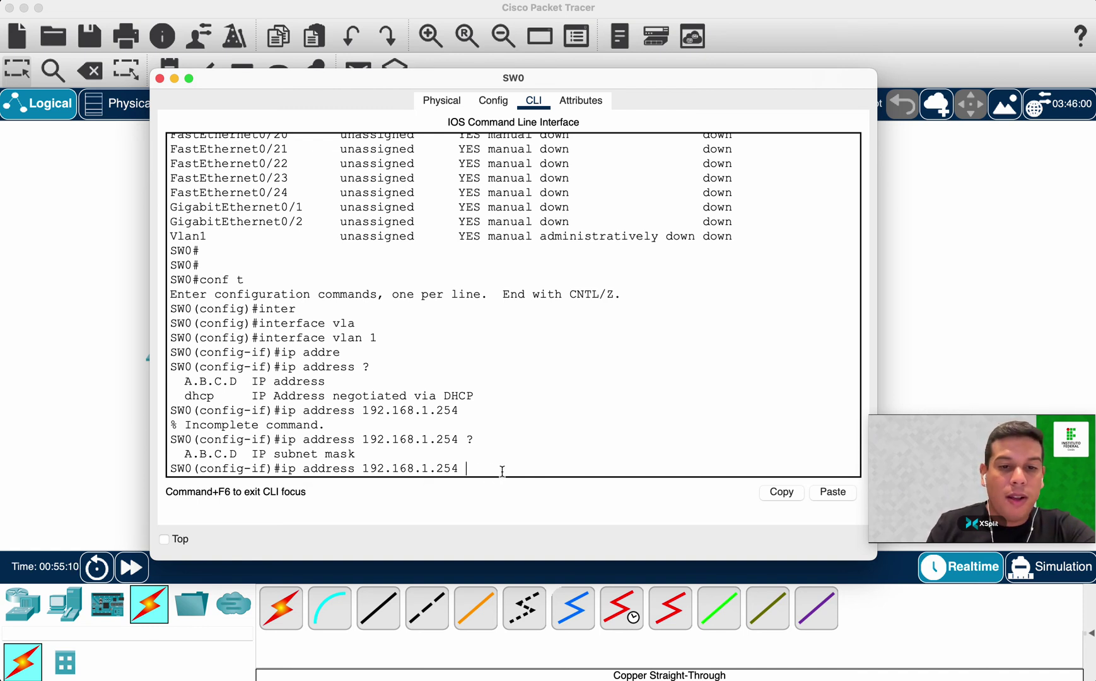
text(55)
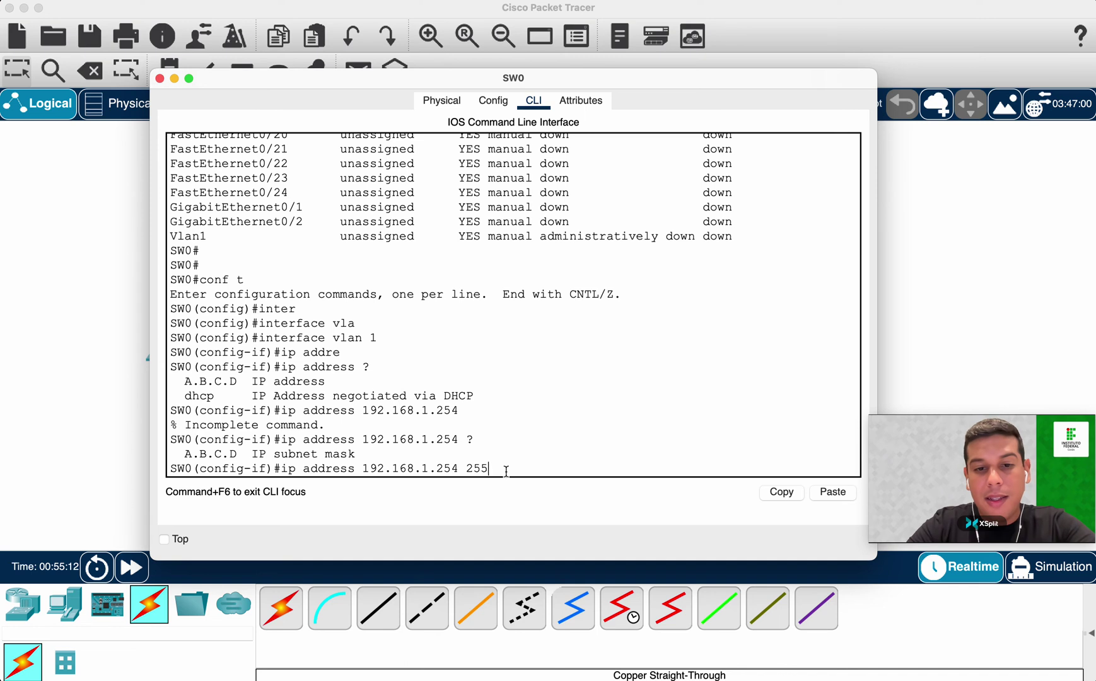
text(.255.255.0)
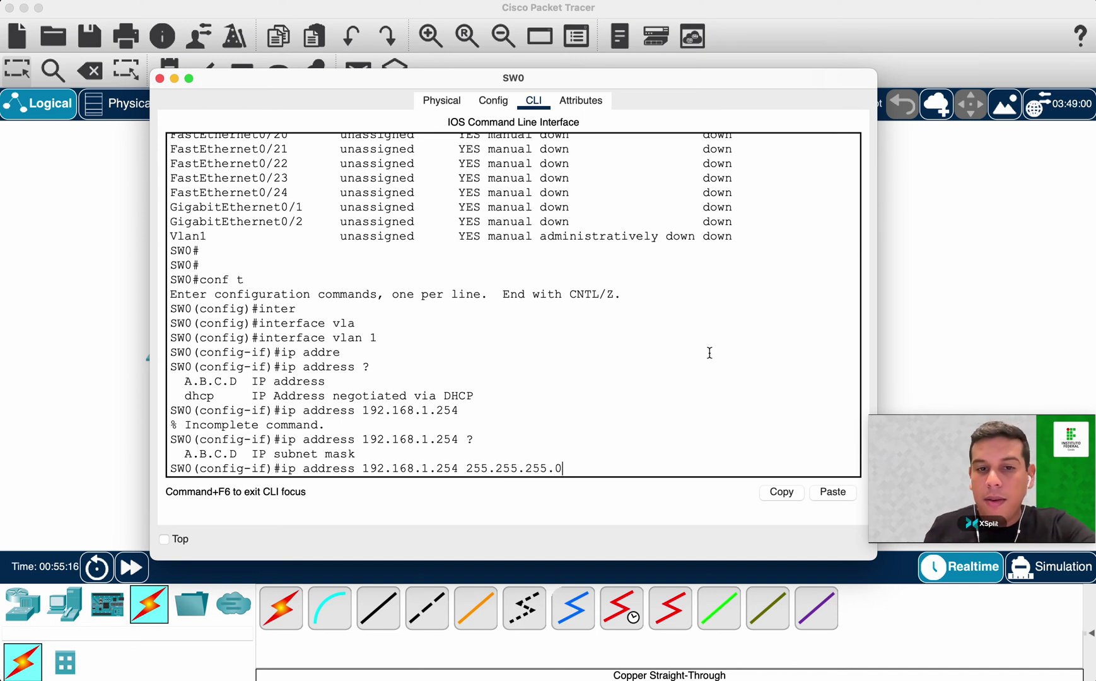
key(Return)
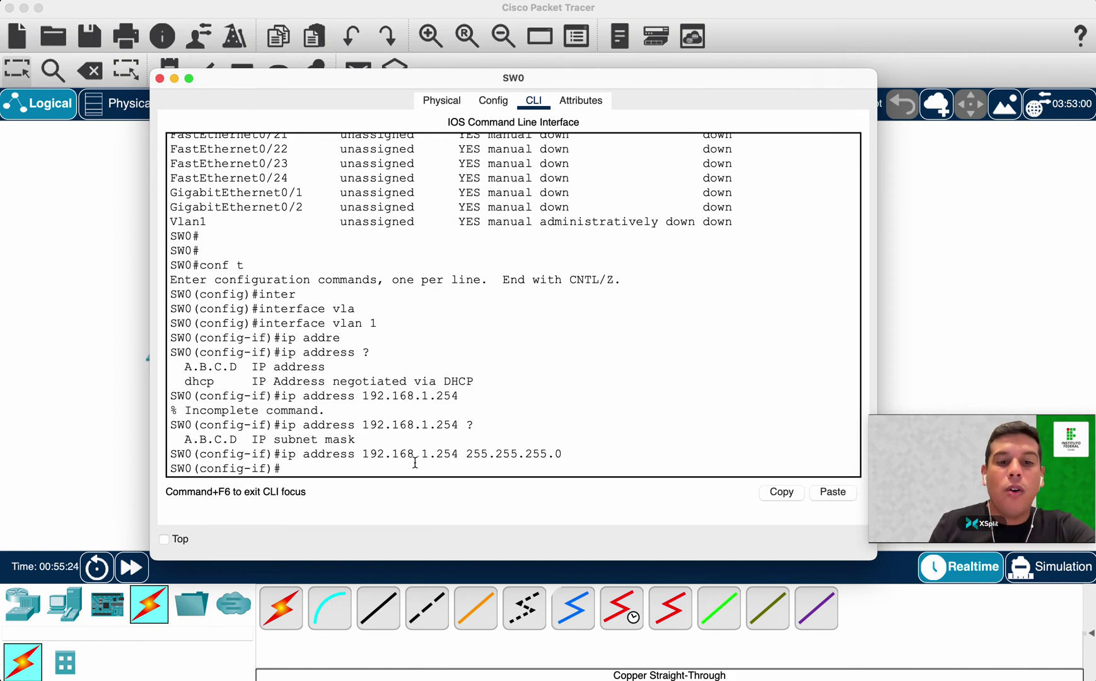
Run no shutdown on VLAN 1 and confirm the link and line protocol up messages.
text(no sh)
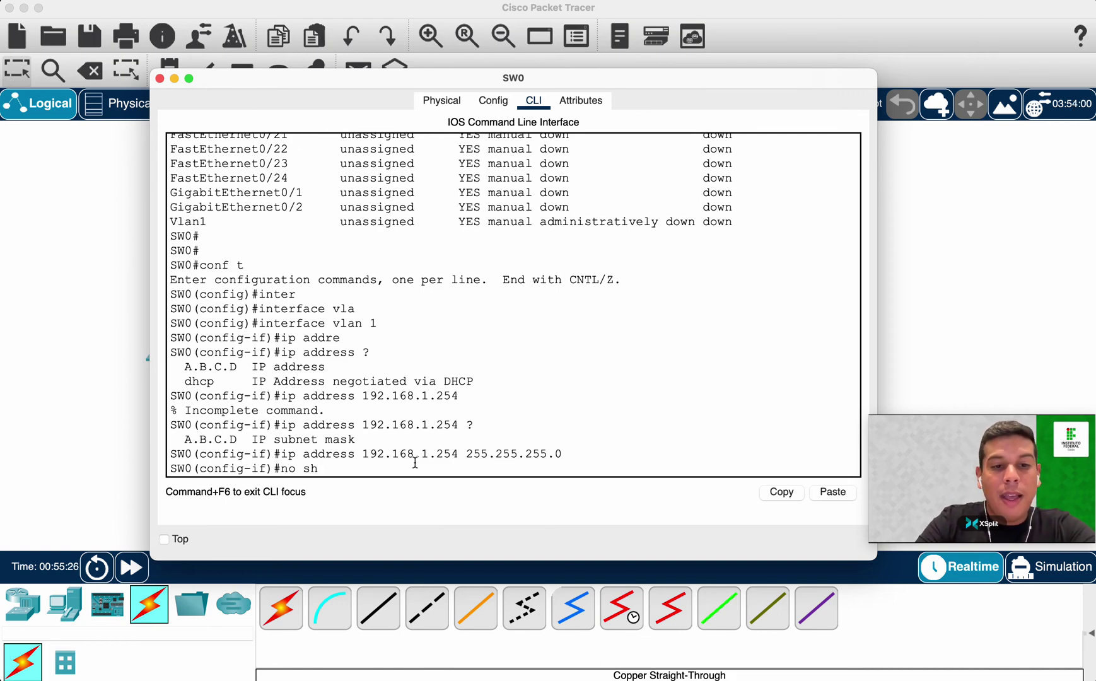
key(Return)
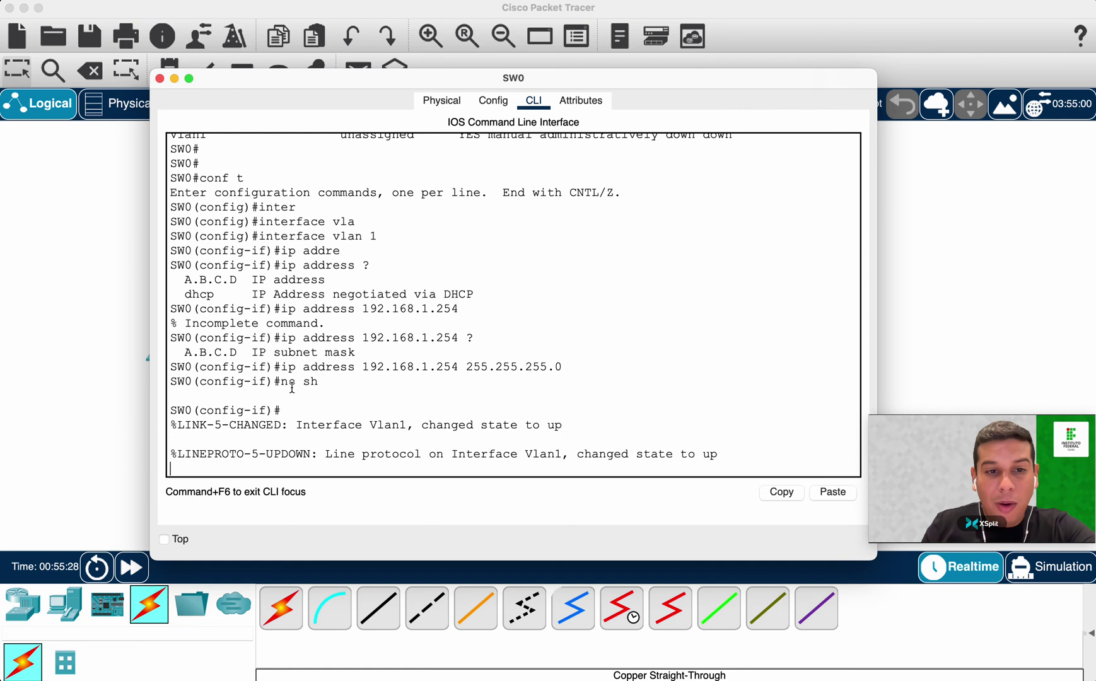
drag(281, 383, 353, 387)
click(348, 398)
drag(281, 382, 326, 379)
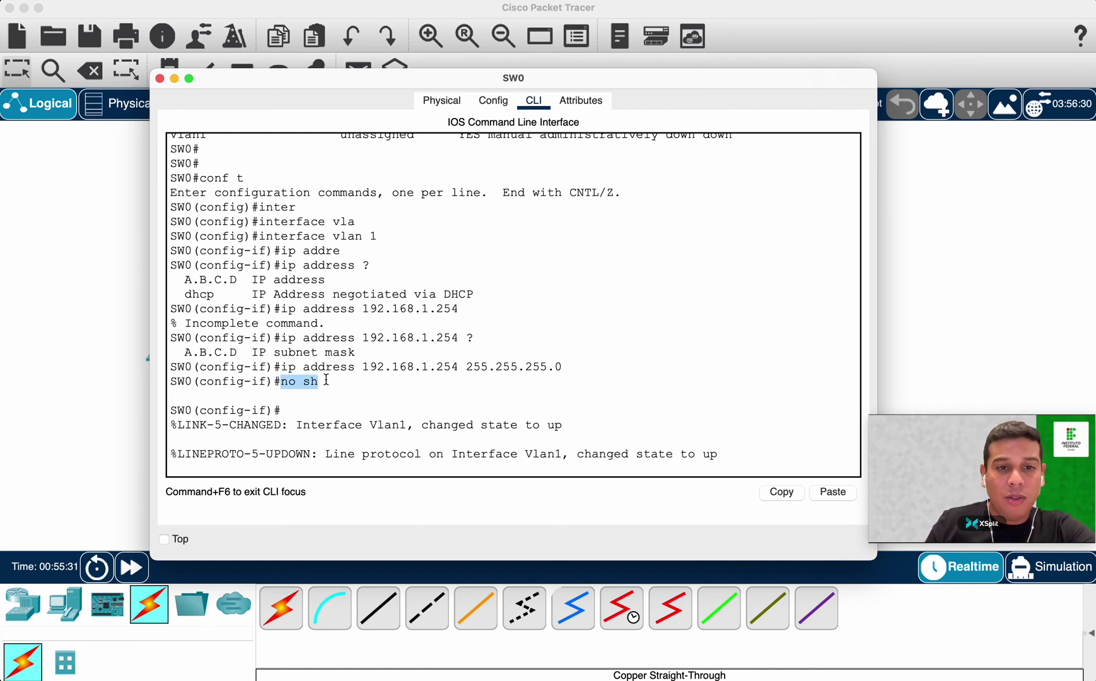
click(444, 390)
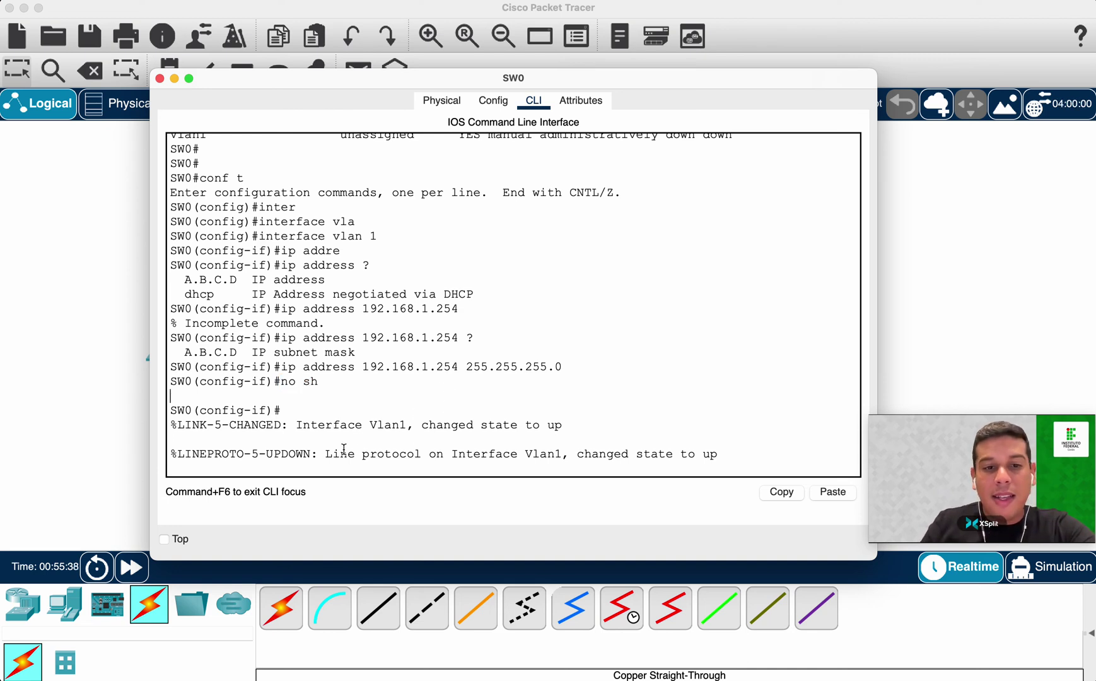
drag(317, 454, 737, 459)
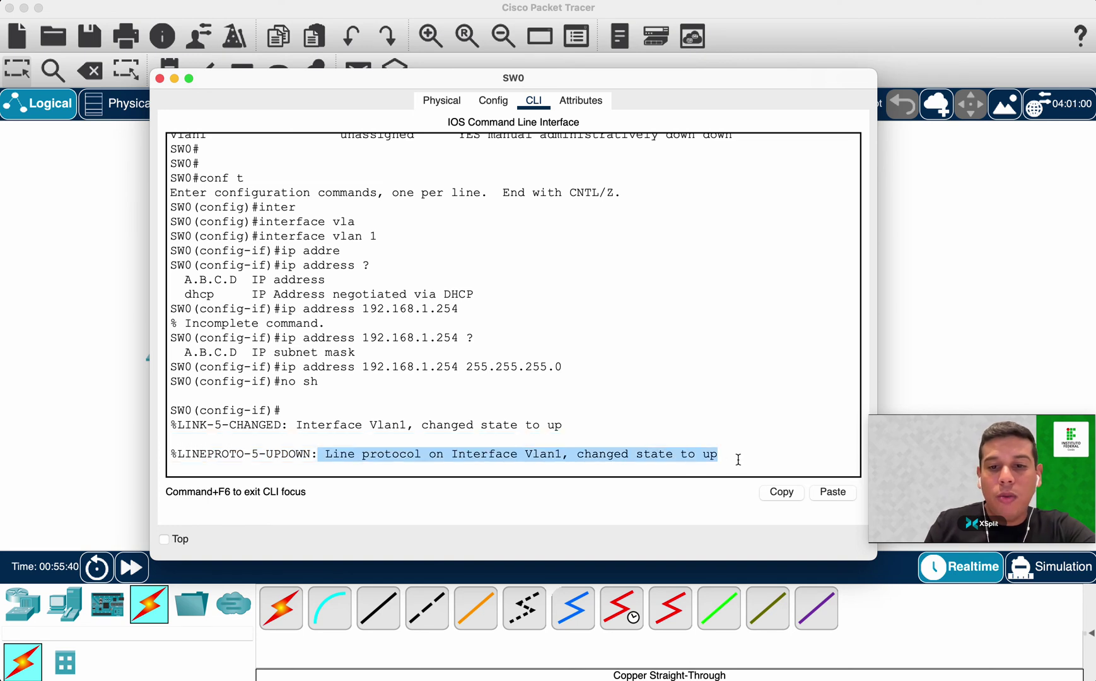
click(738, 460)
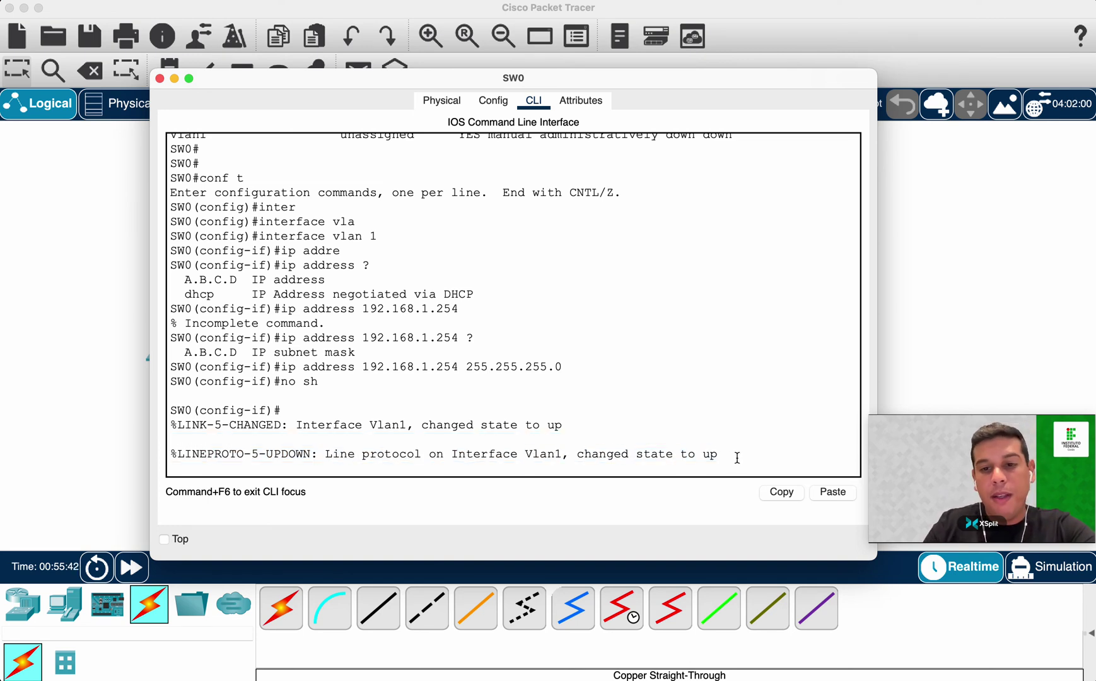
key(Return)
key(Return)
Run 'do show ip interface brief' on SW0 from configuration mode.
text(show)
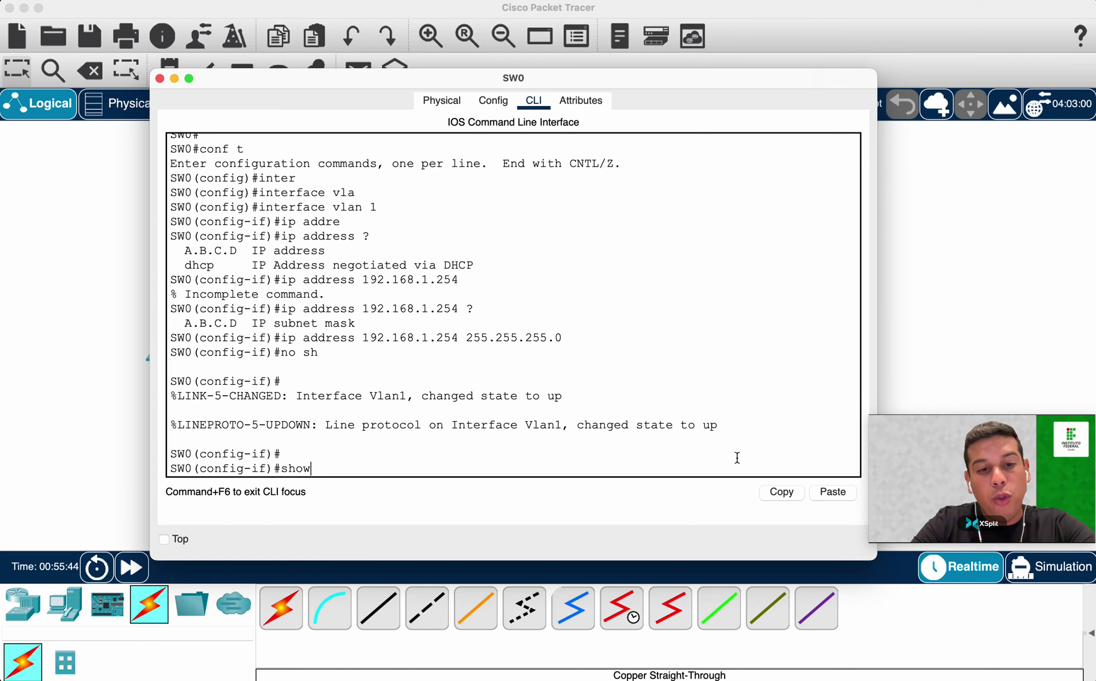
text( ip interface b)
key(BackSpace)
key(BackSpace)
text(face brif)
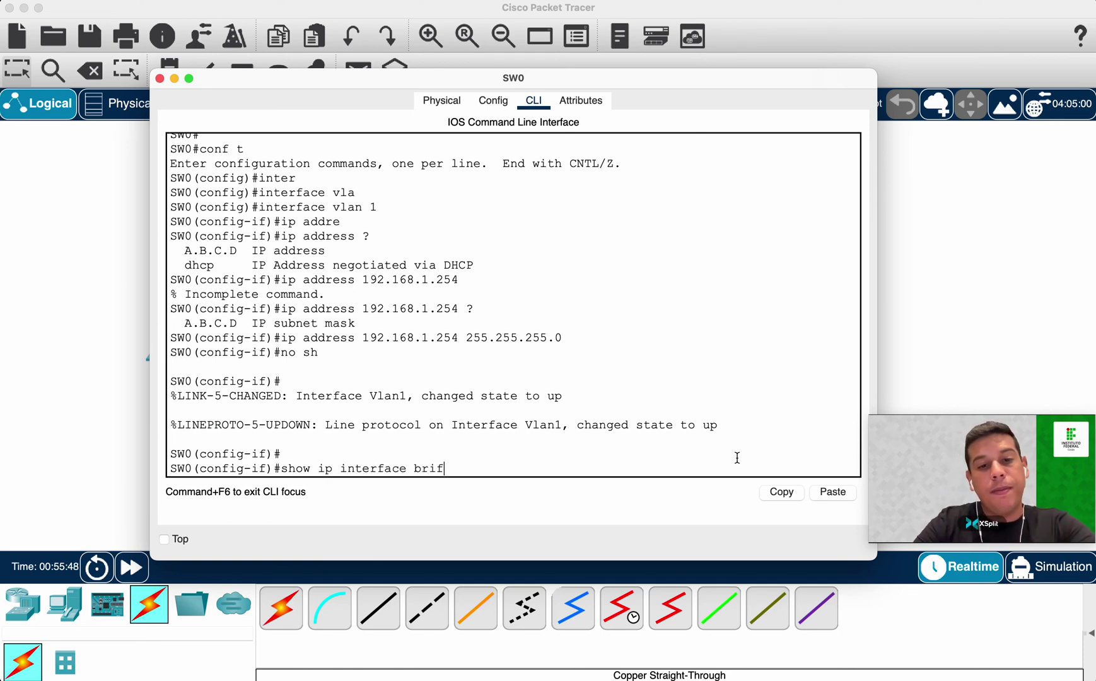
key(Left)
key(Left)
key(Left)
key(Left)
key(Left)
key(Left)
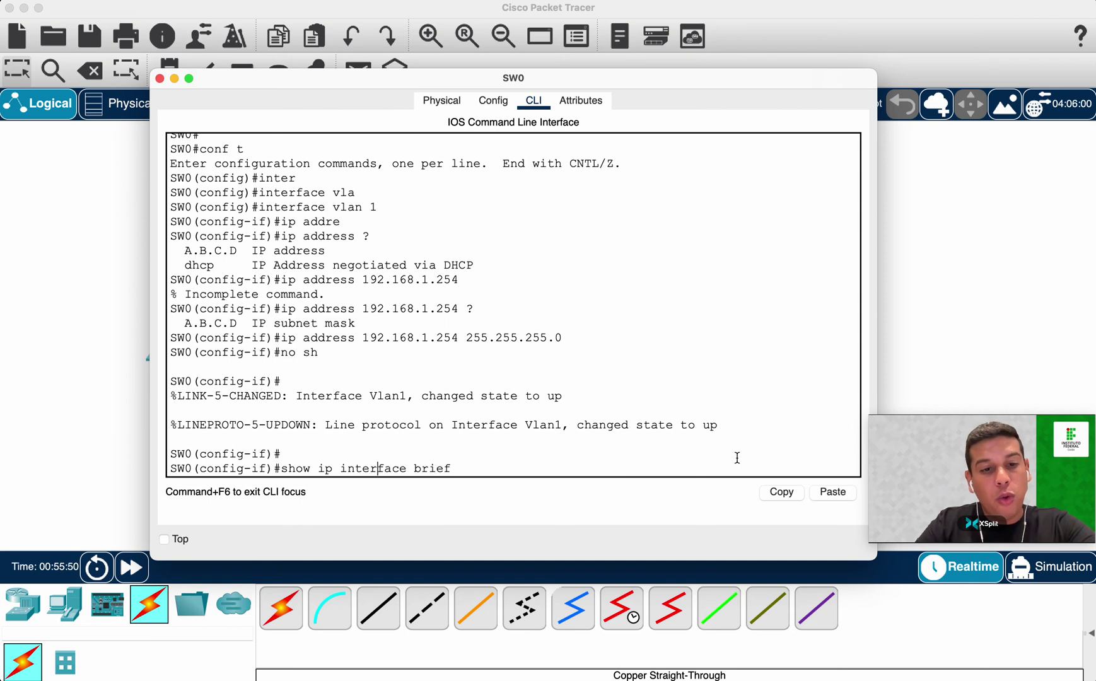
key(Left)
key(Left)
key(Left)
key(Left)
key(Left)
key(Left)
key(Left)
key(Left)
text(do)
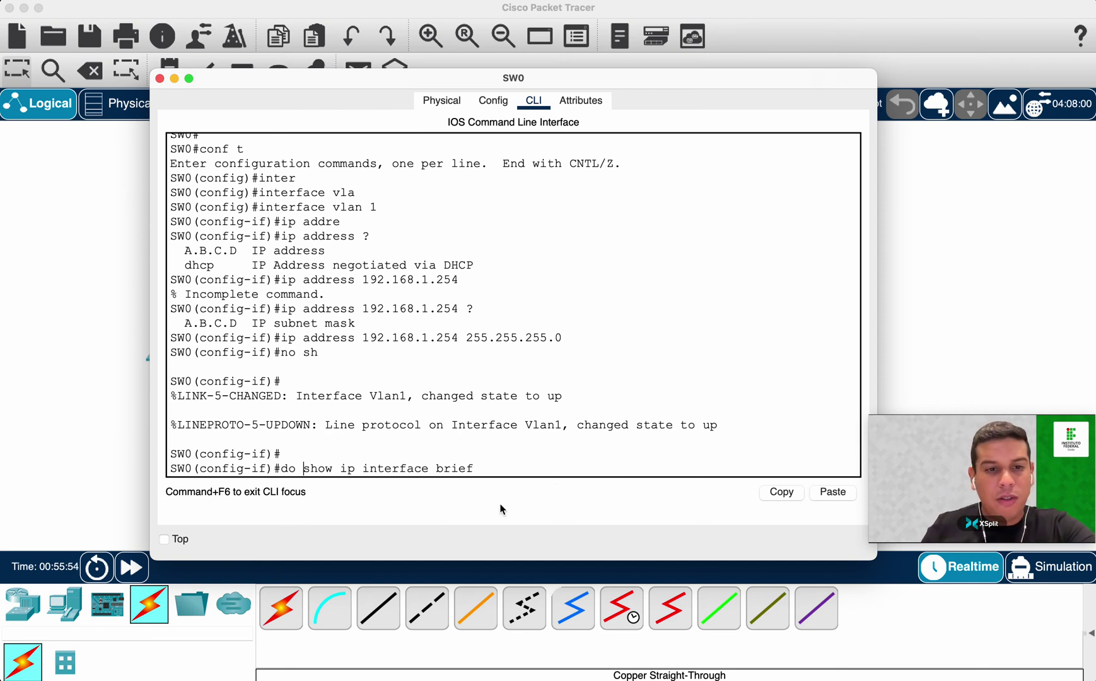
drag(300, 470, 486, 465)
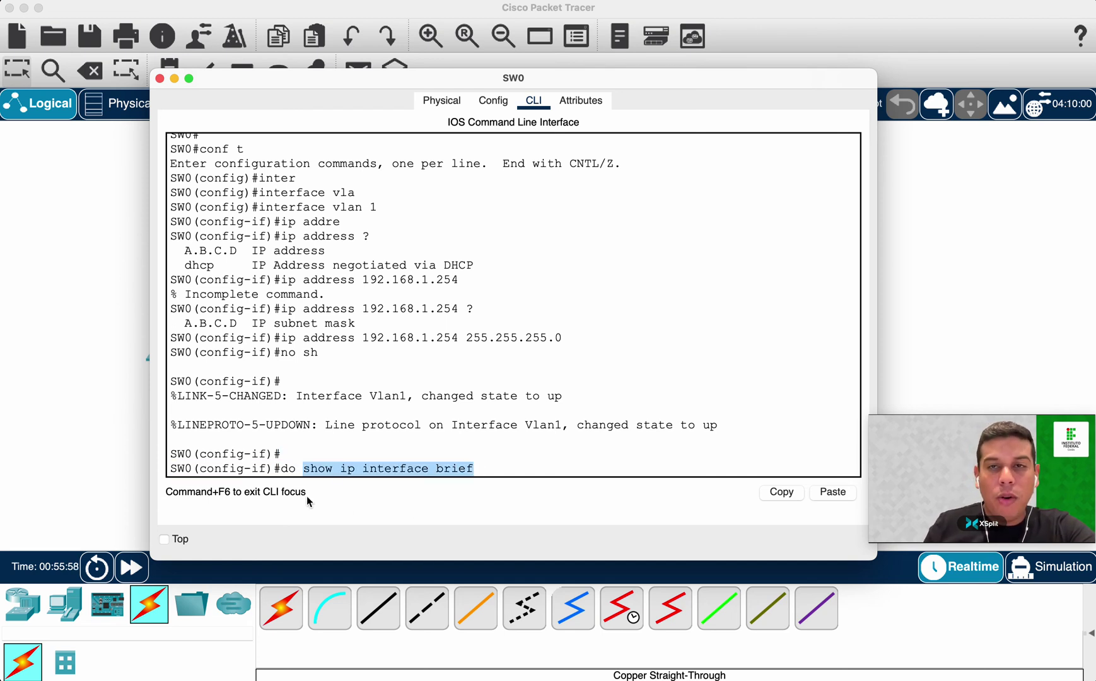
double_click(288, 468)
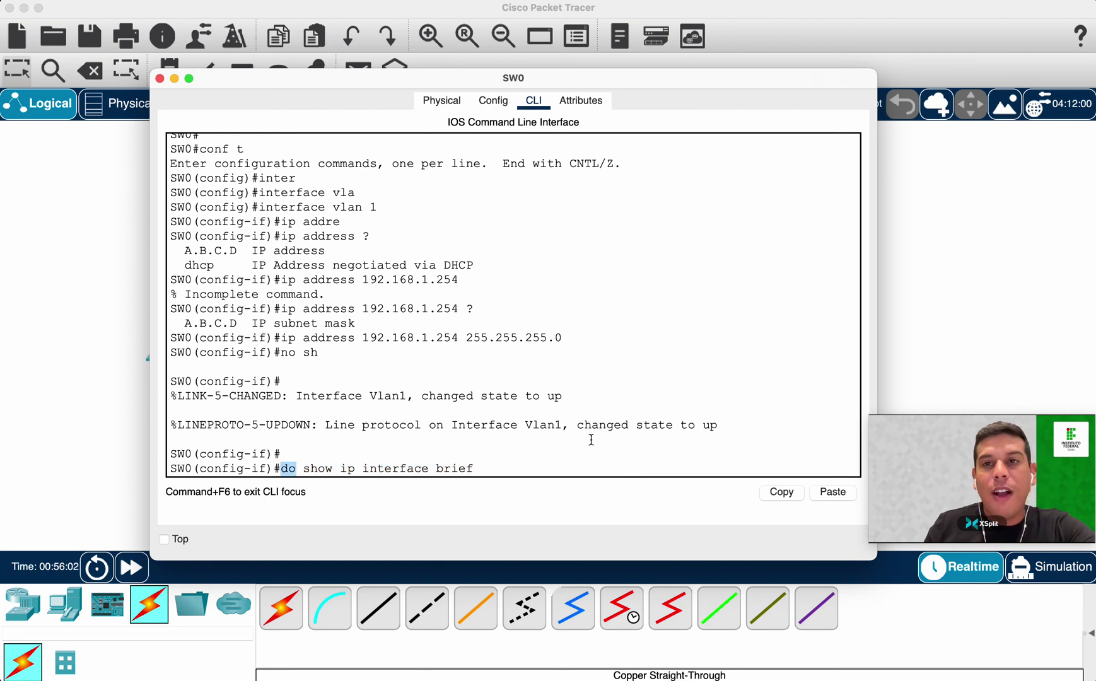
drag(266, 468, 199, 469)
click(525, 464)
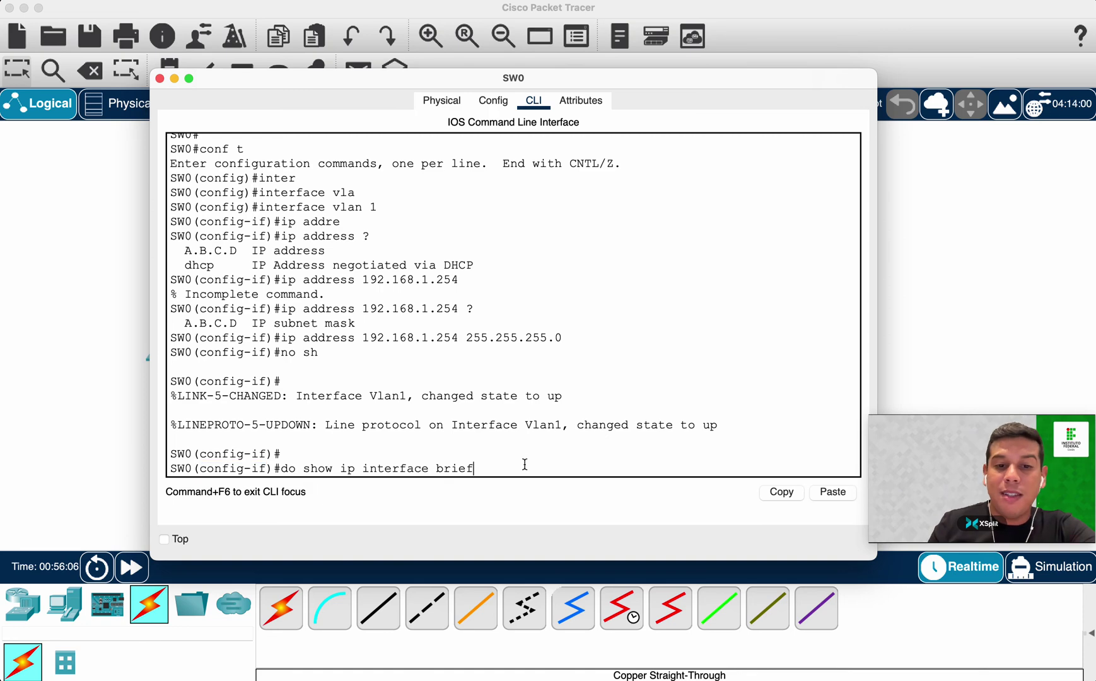
key(Return)
Check that Vlan1 is listed with address 192.168.1.254 and status up/up.
scroll(314, 313, up, 4)
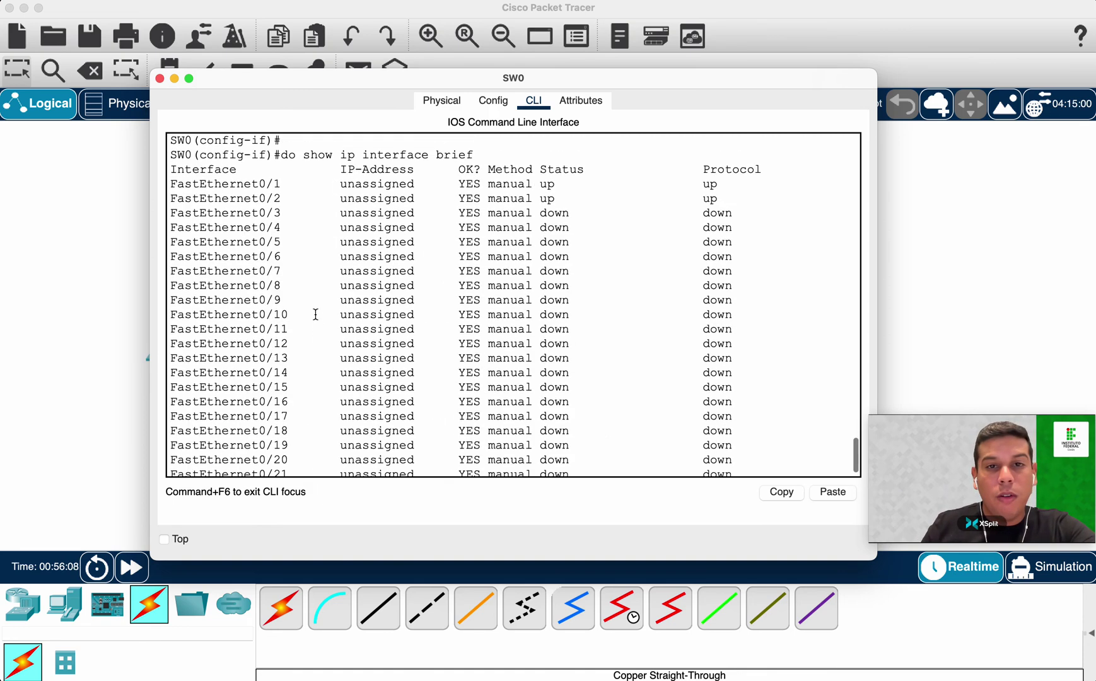
scroll(367, 350, down, 4)
key(space)
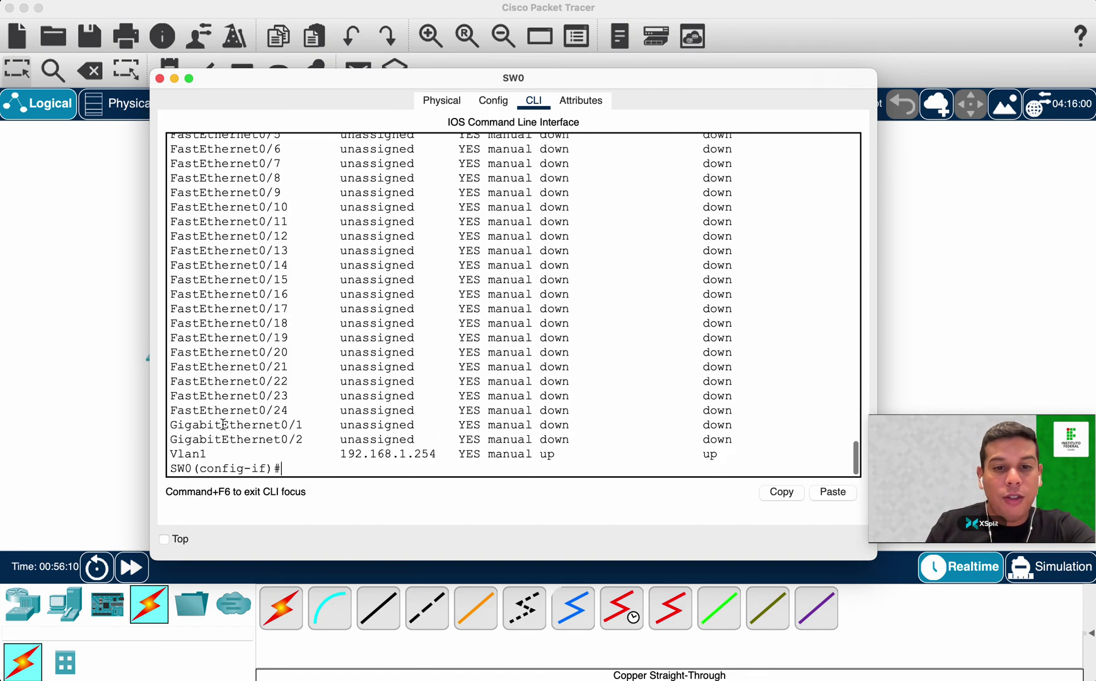
drag(170, 453, 208, 454)
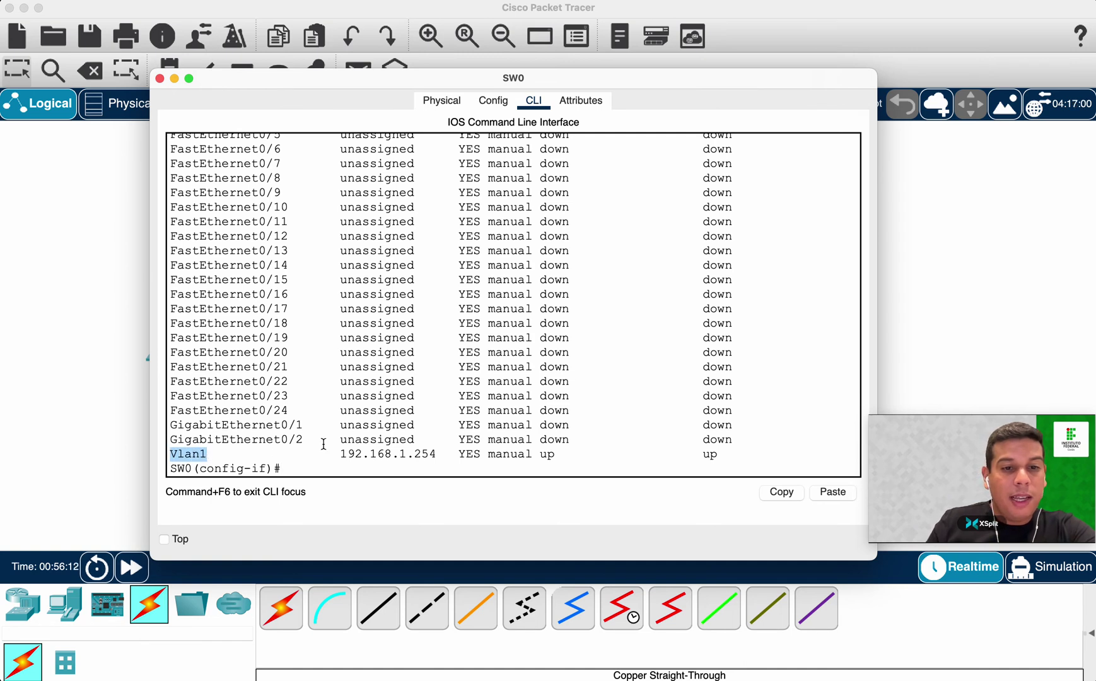
drag(342, 455, 437, 457)
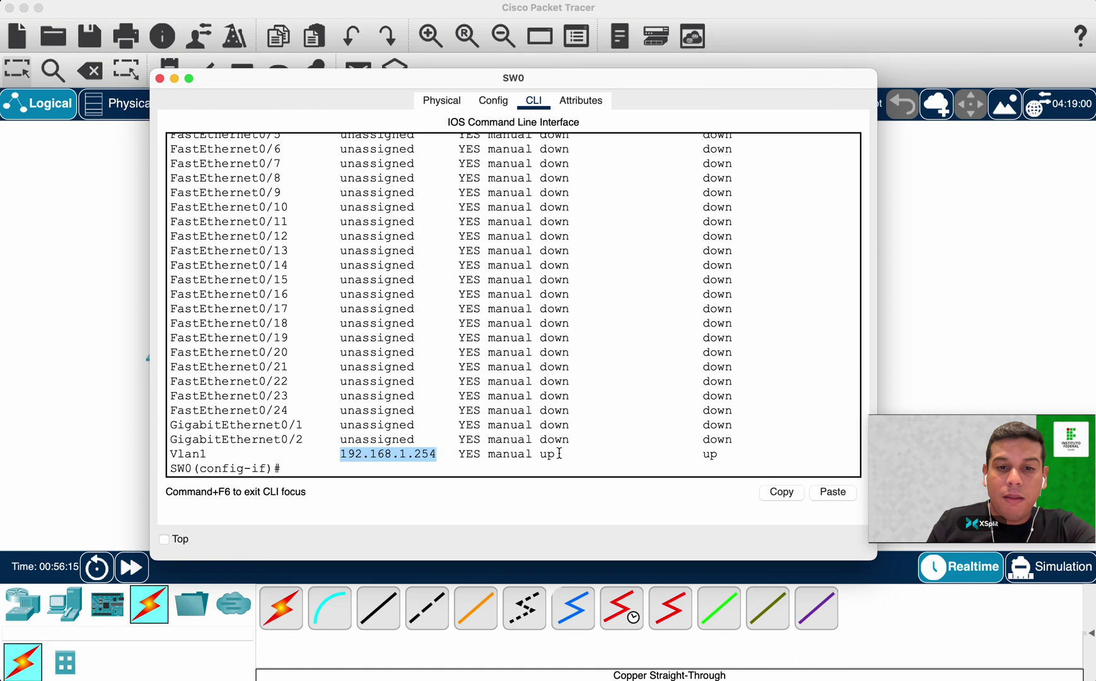
drag(532, 455, 745, 457)
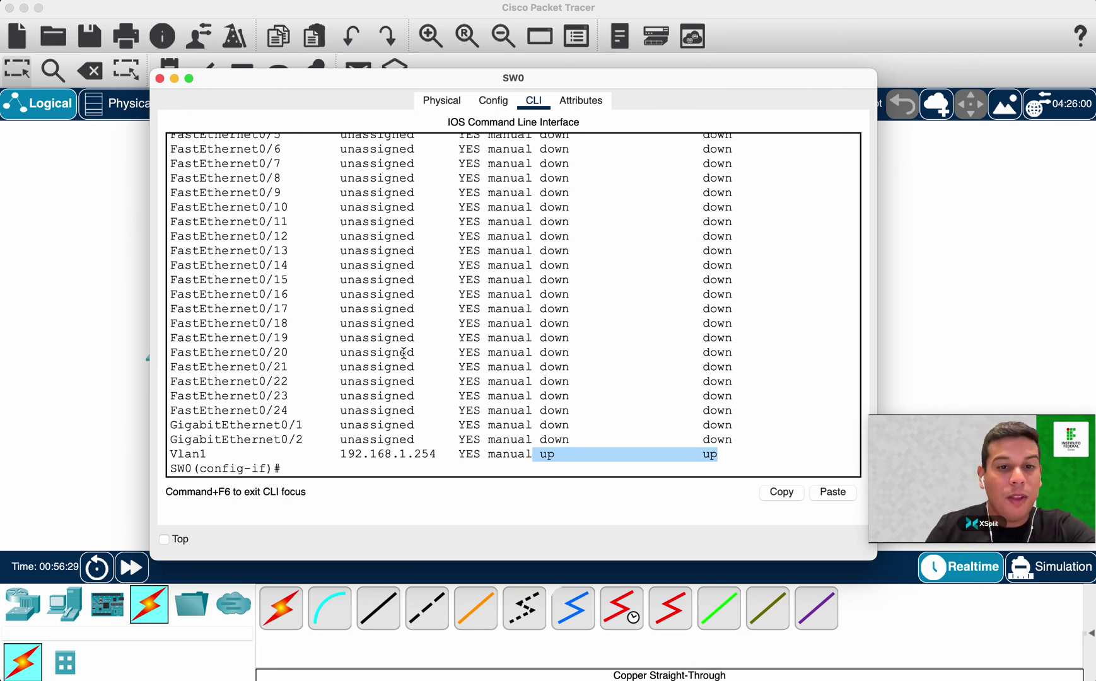
Exit SW0's configuration modes and save its running configuration with wr.
click(465, 374)
key(Return)
key(Return)
key(Return)
text(exit)
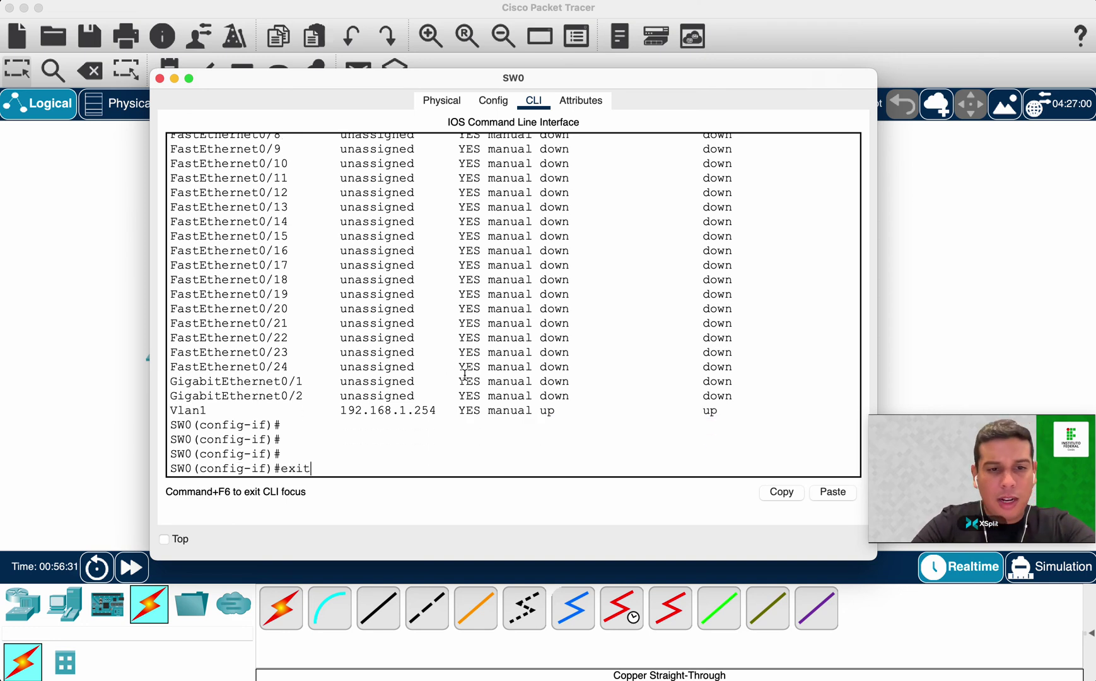
key(Return)
text(exi)
key(Return)
key(Return)
key(Return)
key(Return)
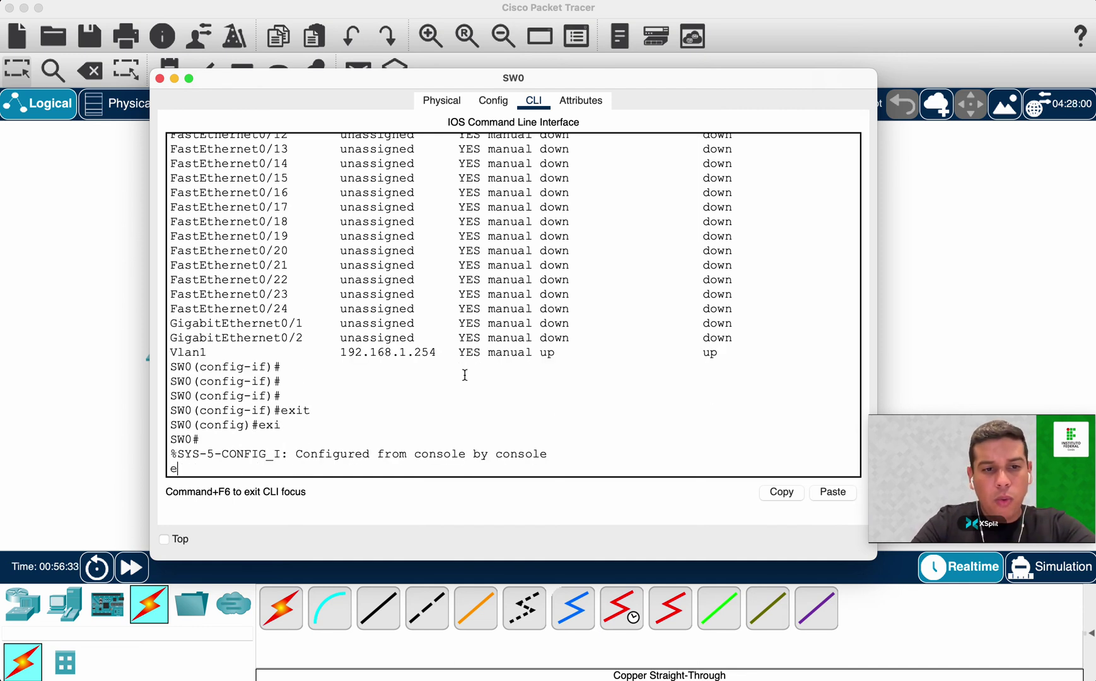
text(wr)
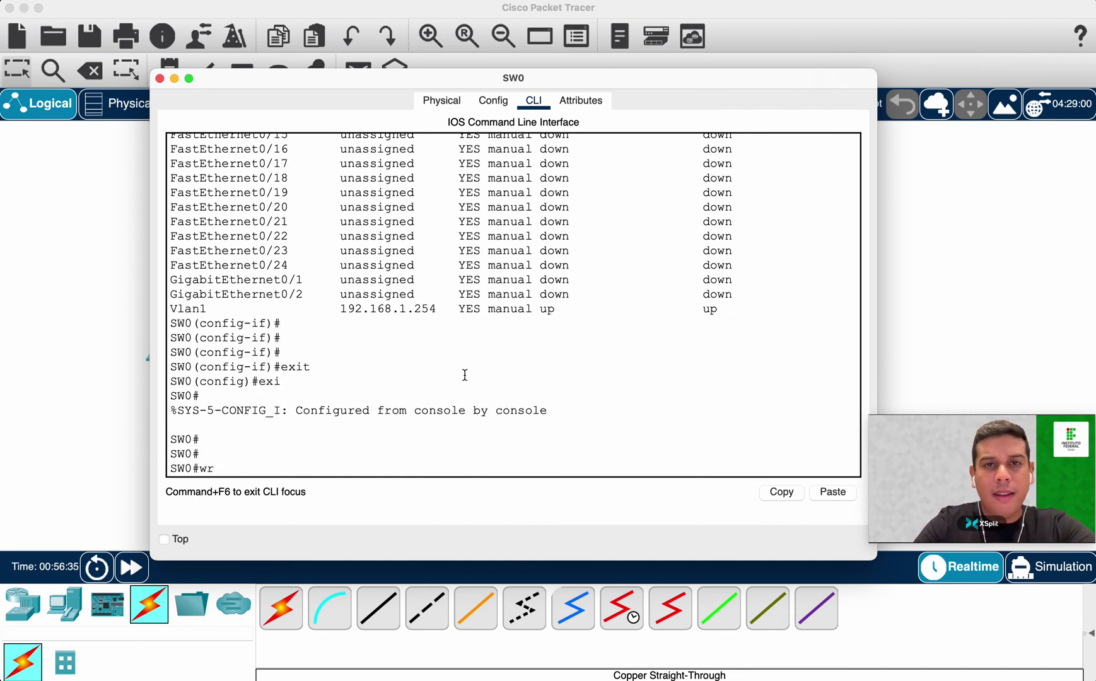
key(Return)
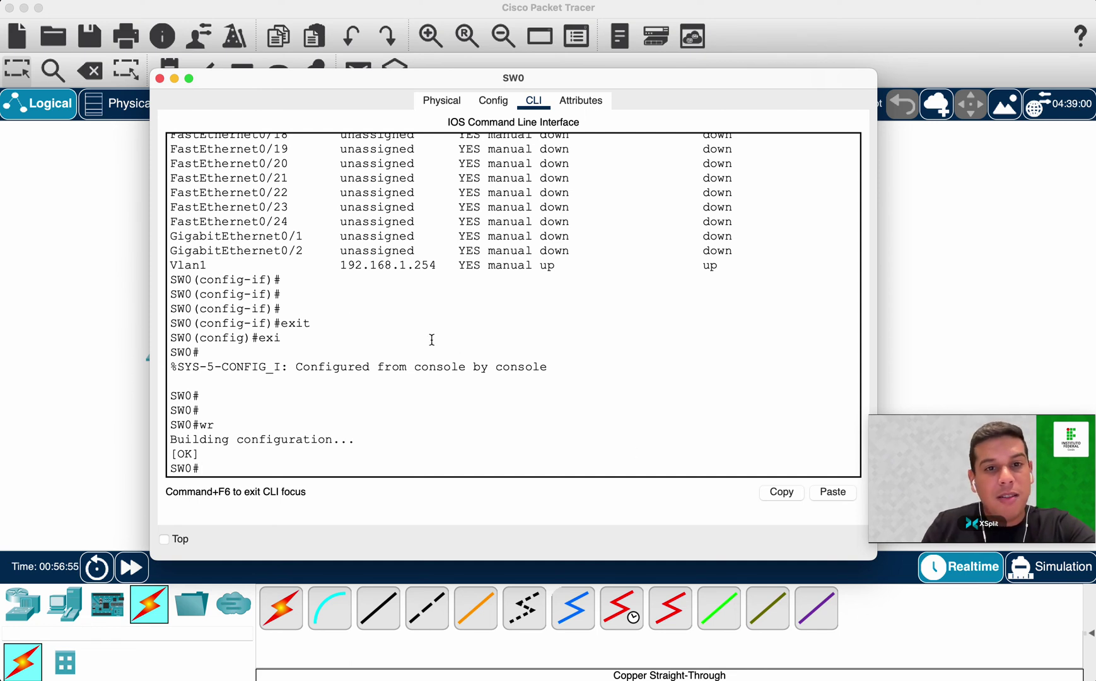
drag(172, 264, 758, 269)
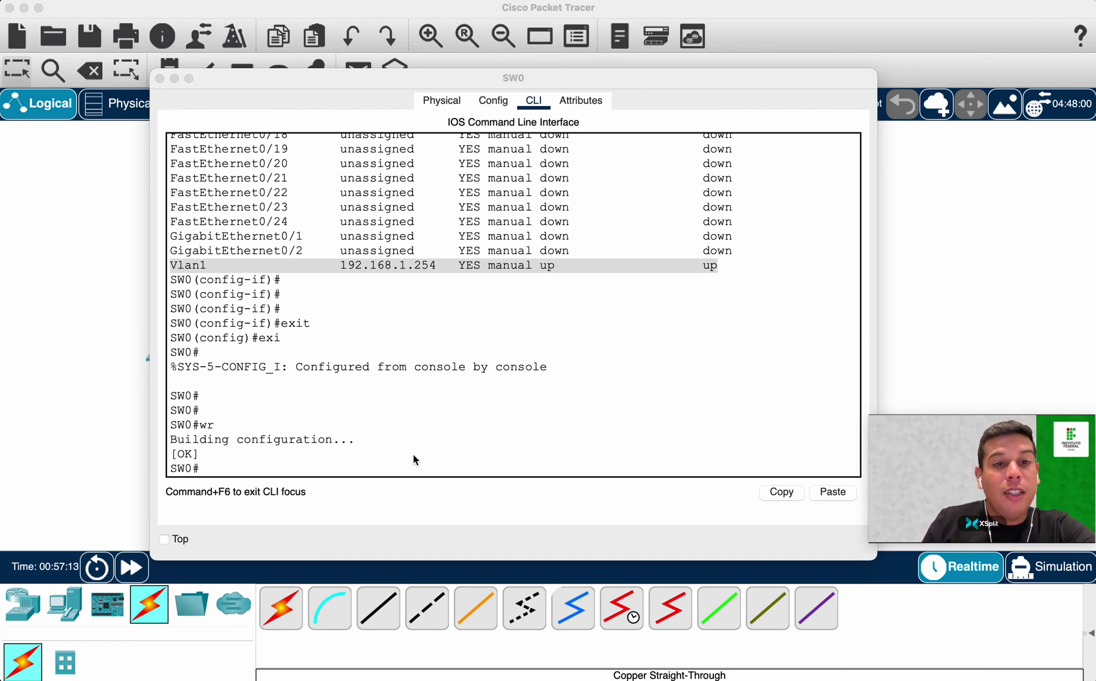
Bring the PC0–SW0–PC1 topology canvas forward and open PC0's configuration window.
click(53, 240)
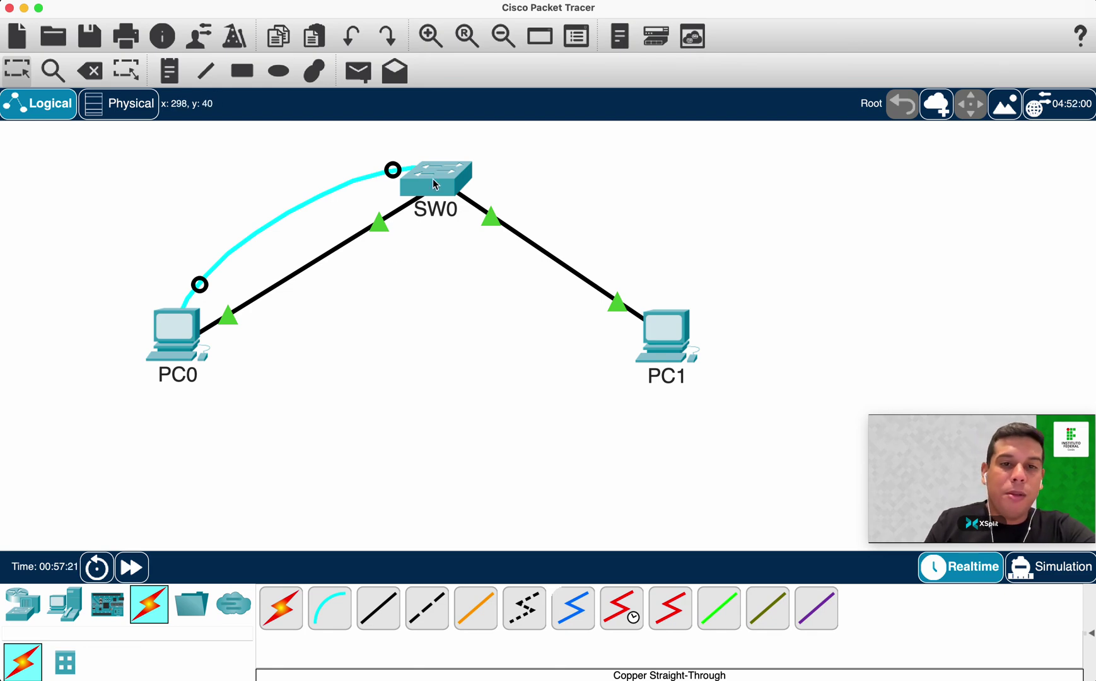
mouse_move(434, 184)
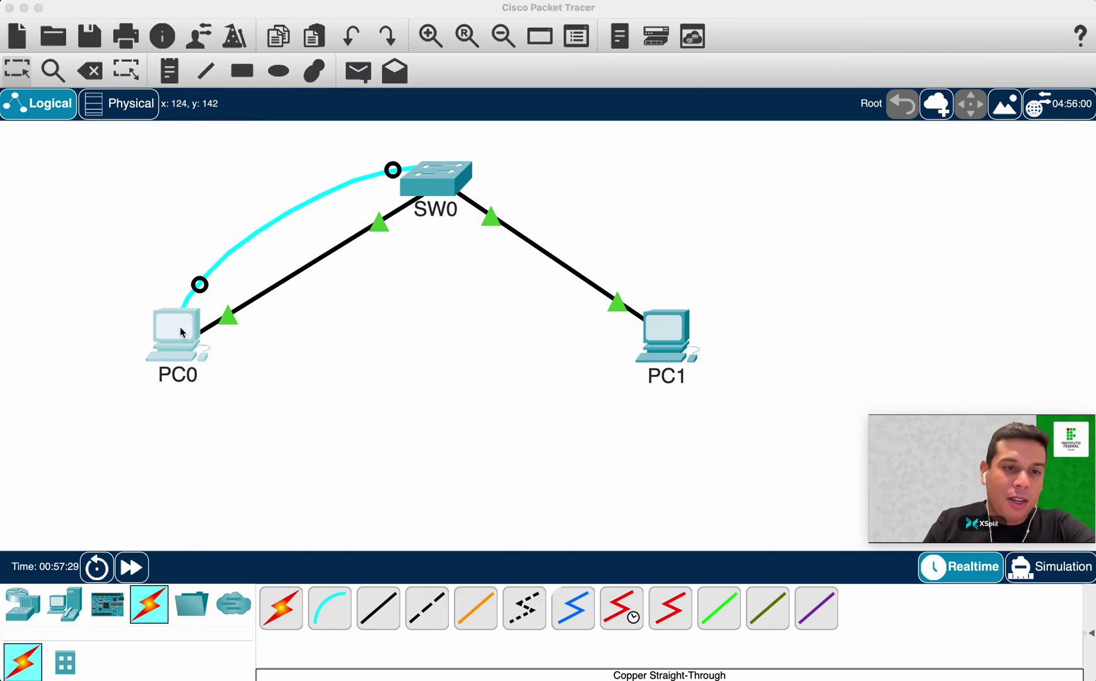
click(181, 359)
Enter 192.168.1.10 as PC0's IPv4 address, letting the mask auto-fill to 255.255.255.0.
click(355, 189)
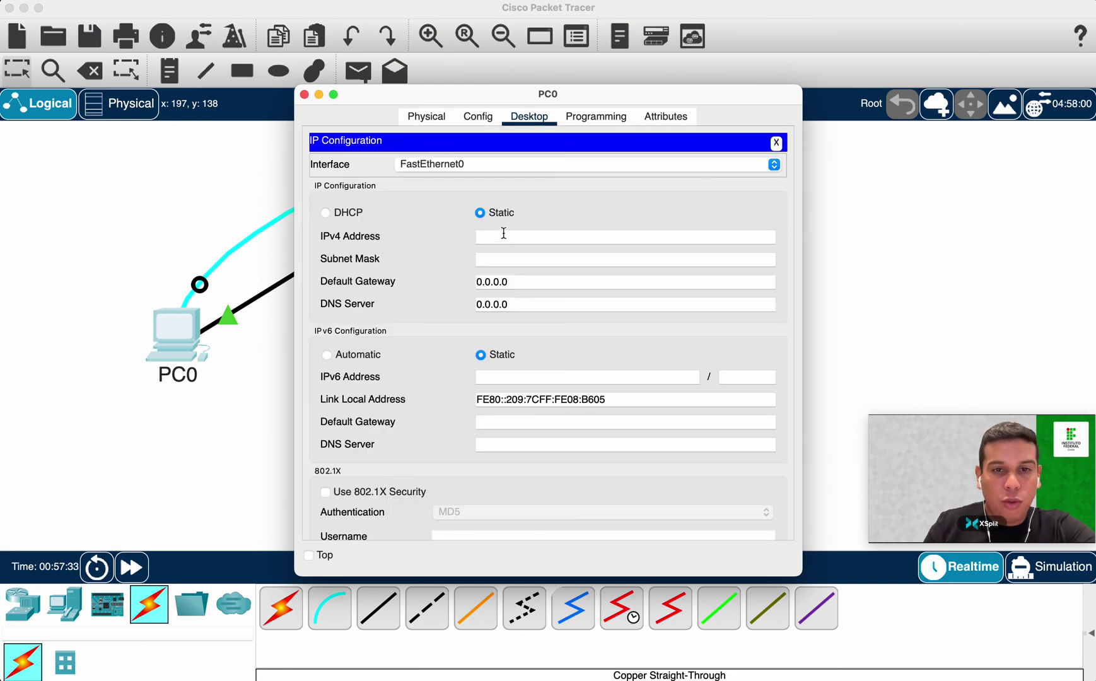
text(8.1)
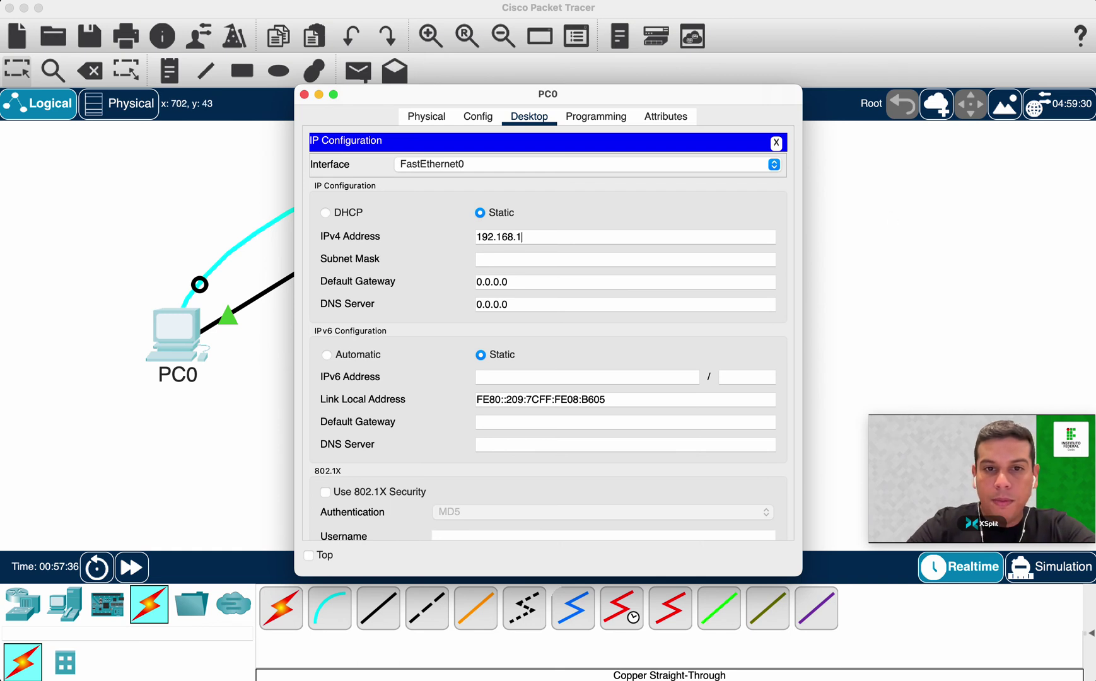
key(BackSpace)
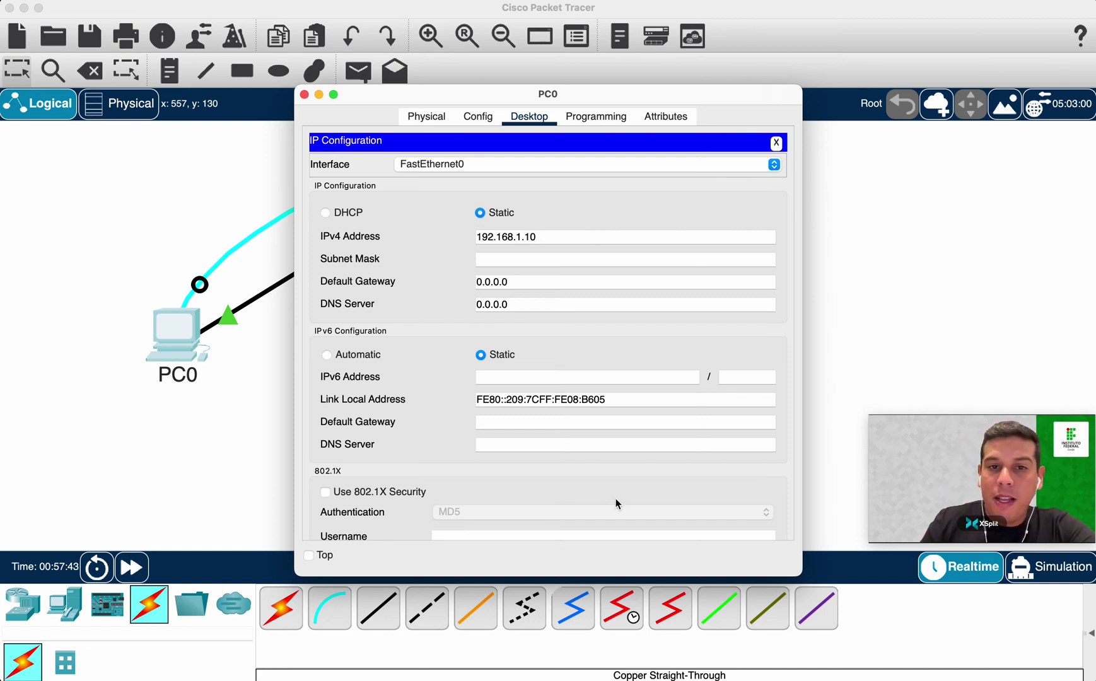
key(Tab)
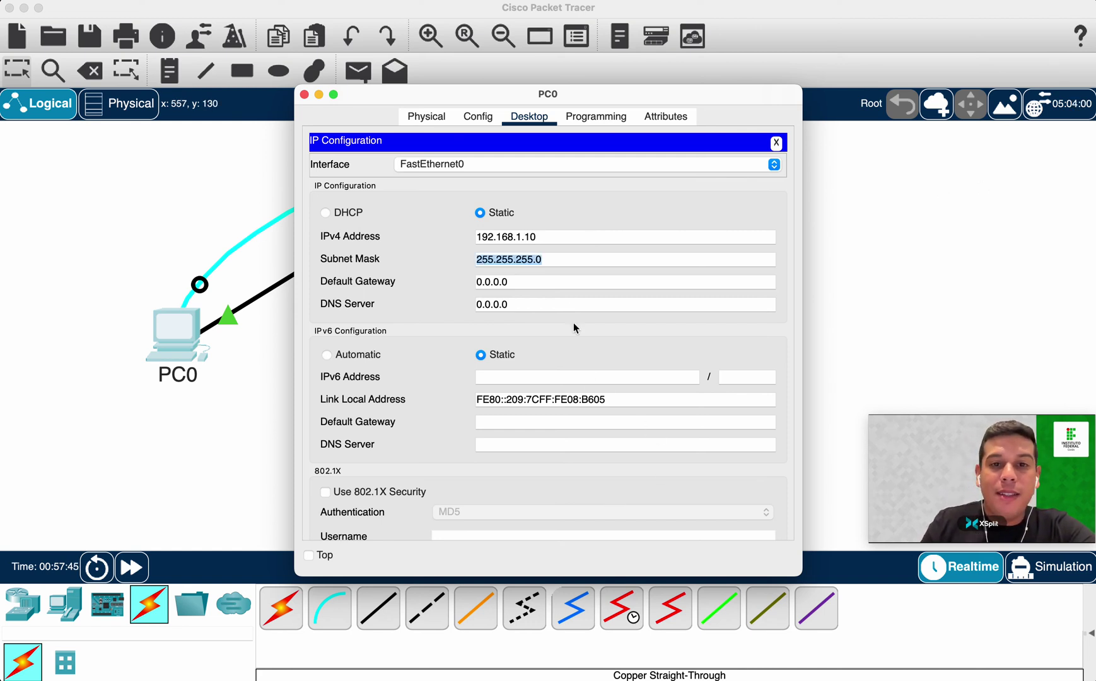
click(535, 282)
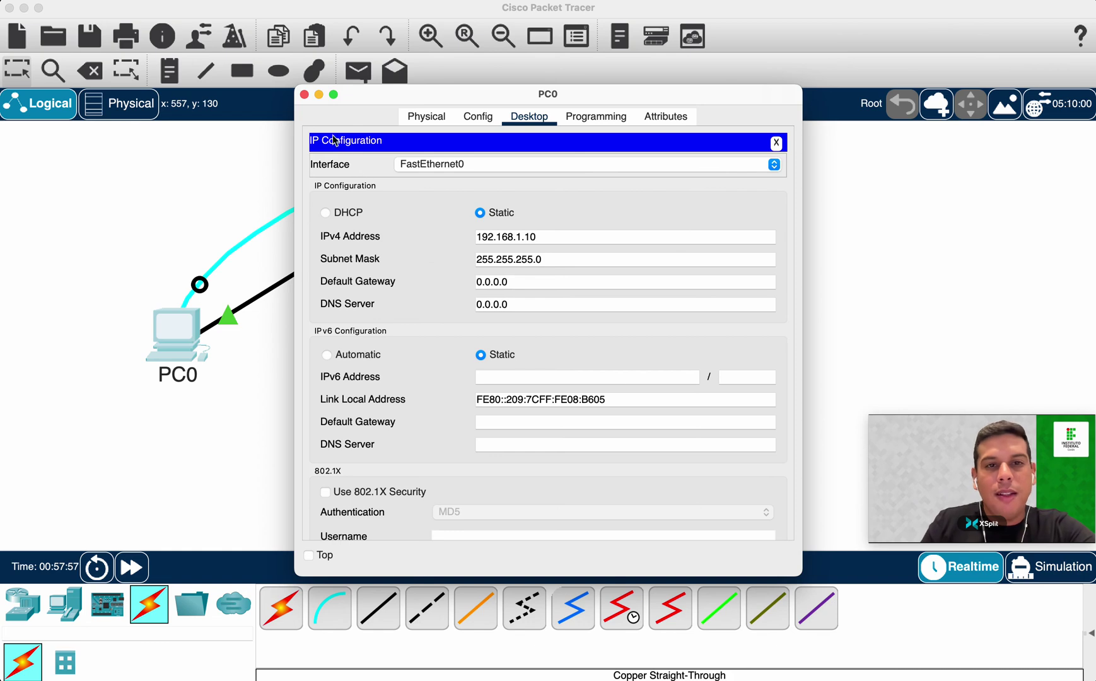
Set PC1's static address to 192.168.1.11 with mask 255.255.255.0.
click(304, 94)
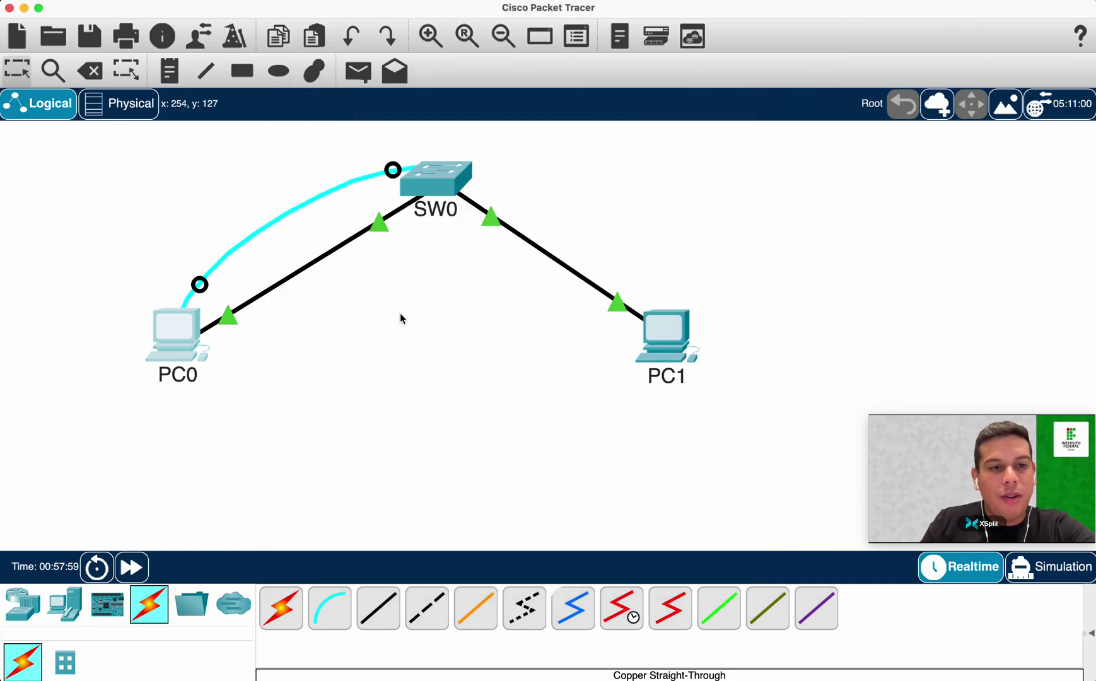
click(671, 324)
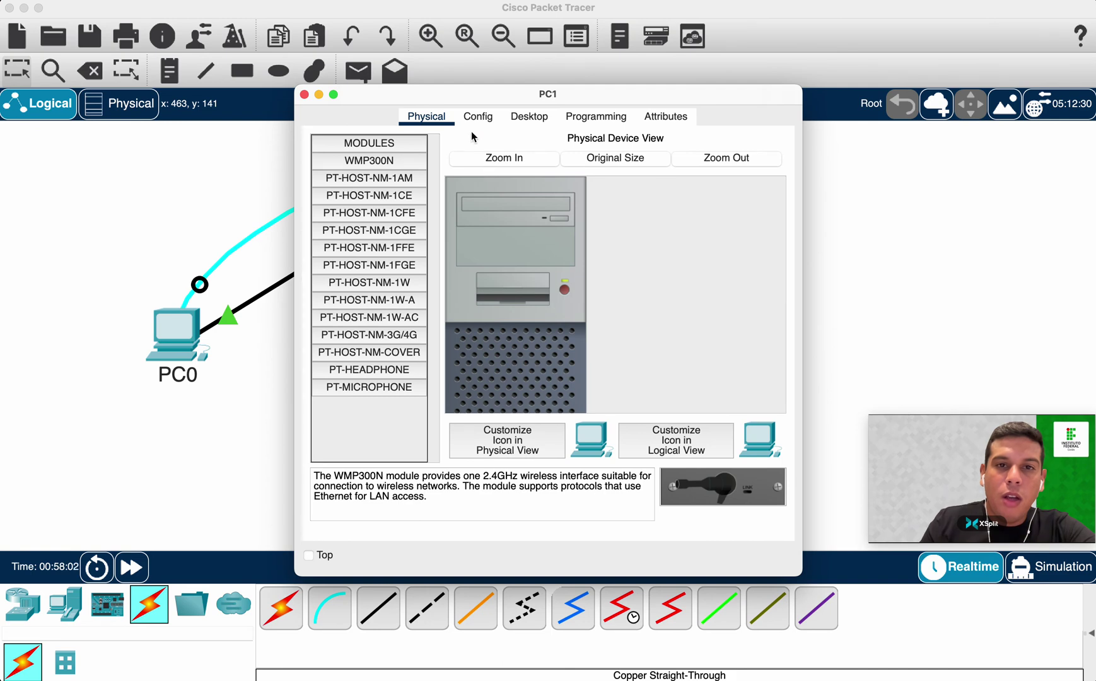
click(476, 118)
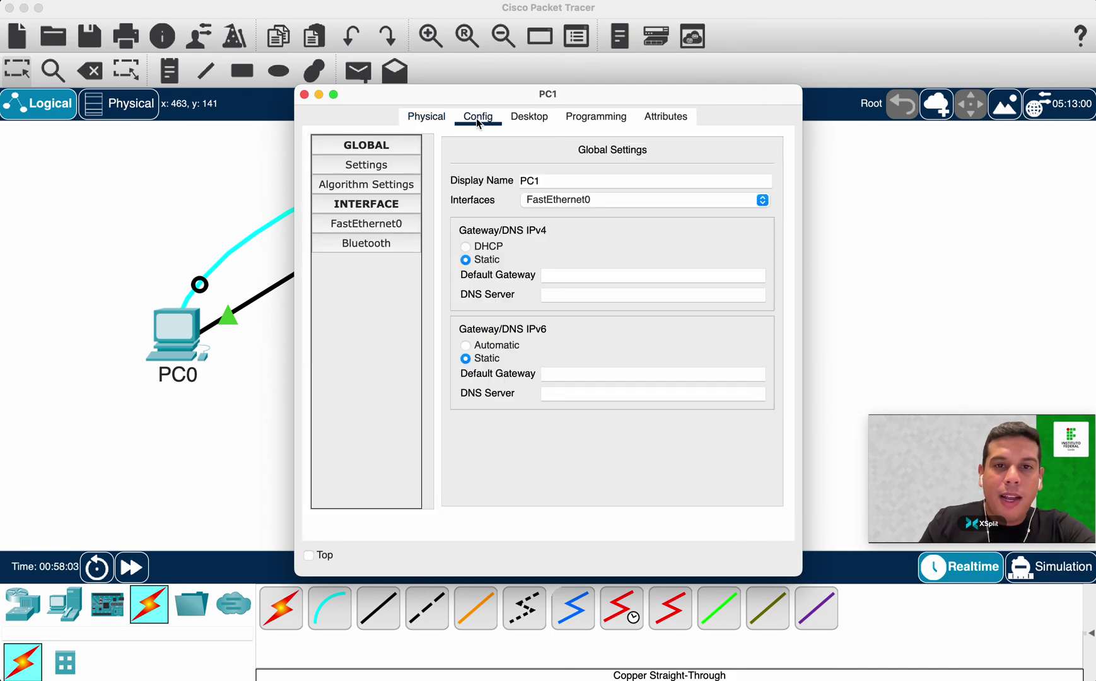
click(524, 119)
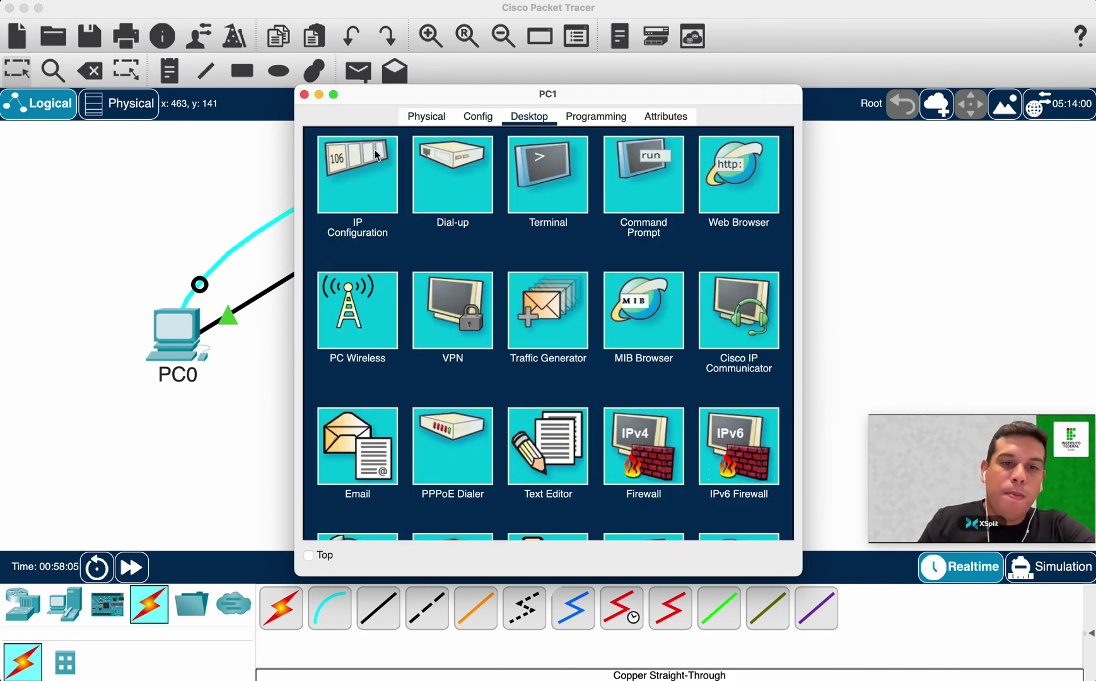
click(357, 174)
text(192.1)
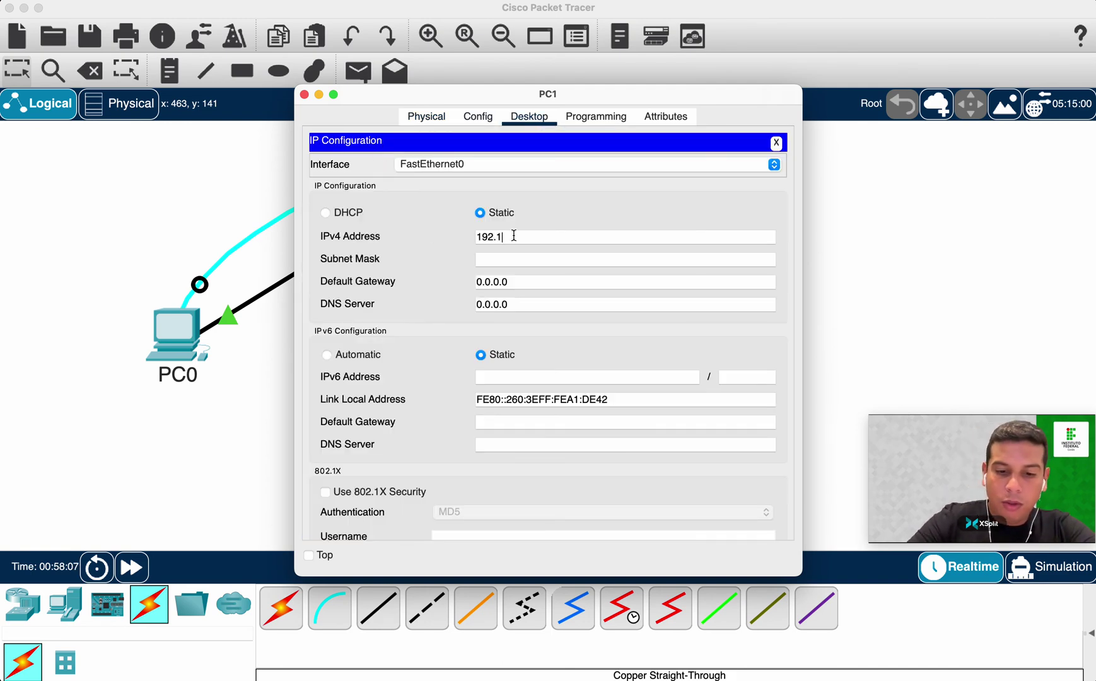
text(68.1.11)
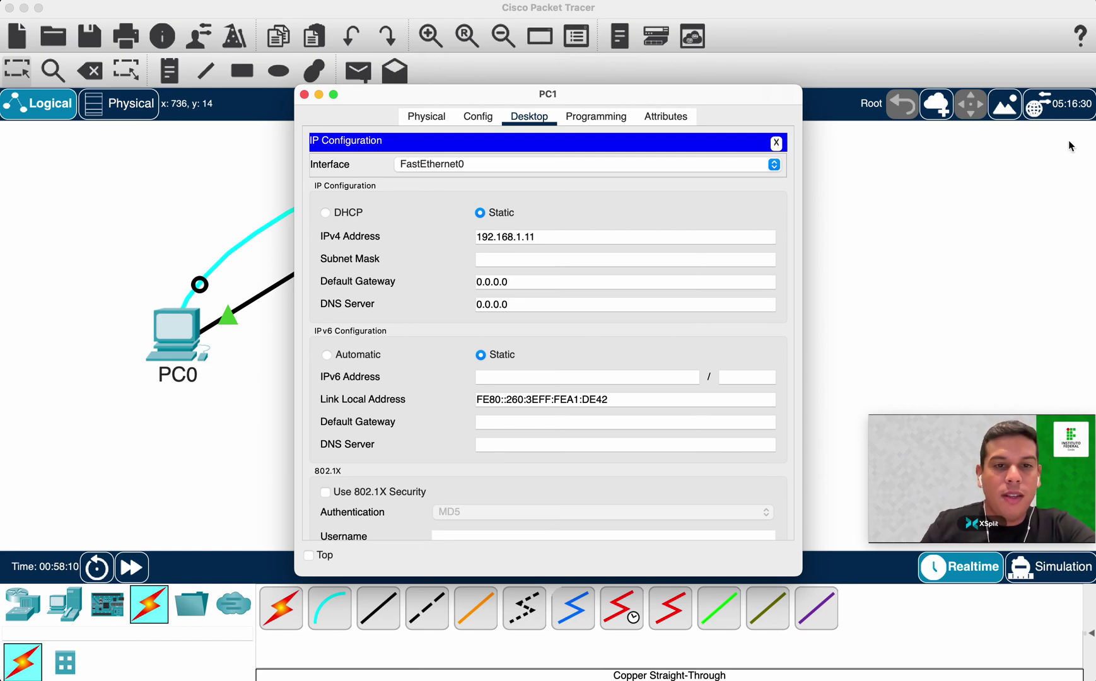
key(Tab)
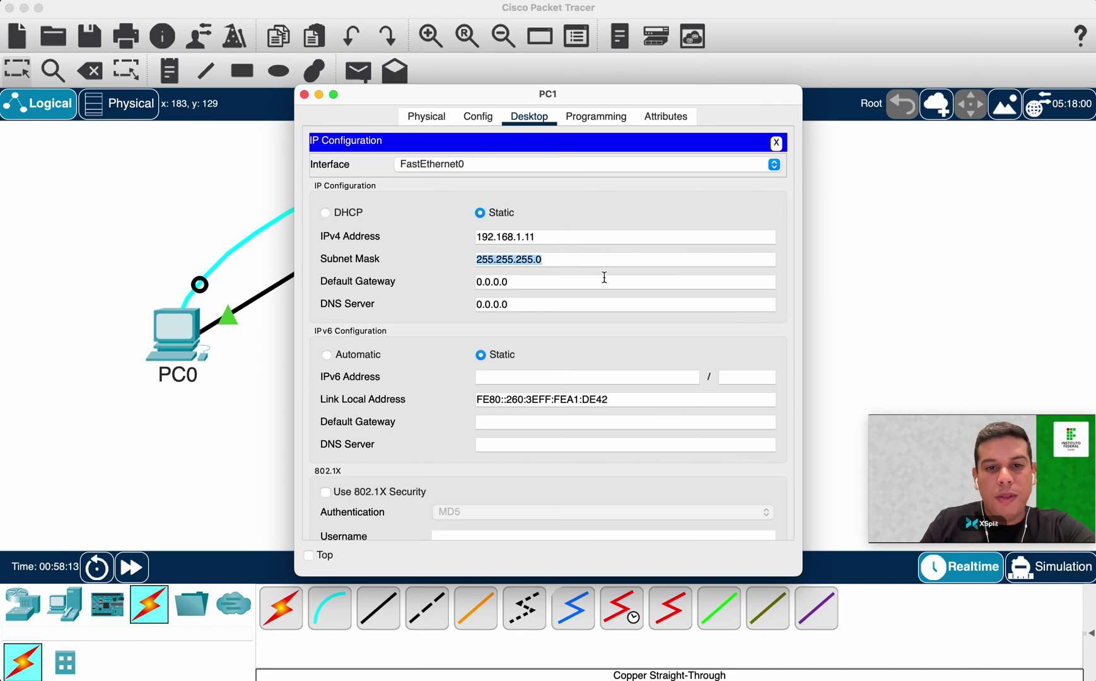
click(304, 93)
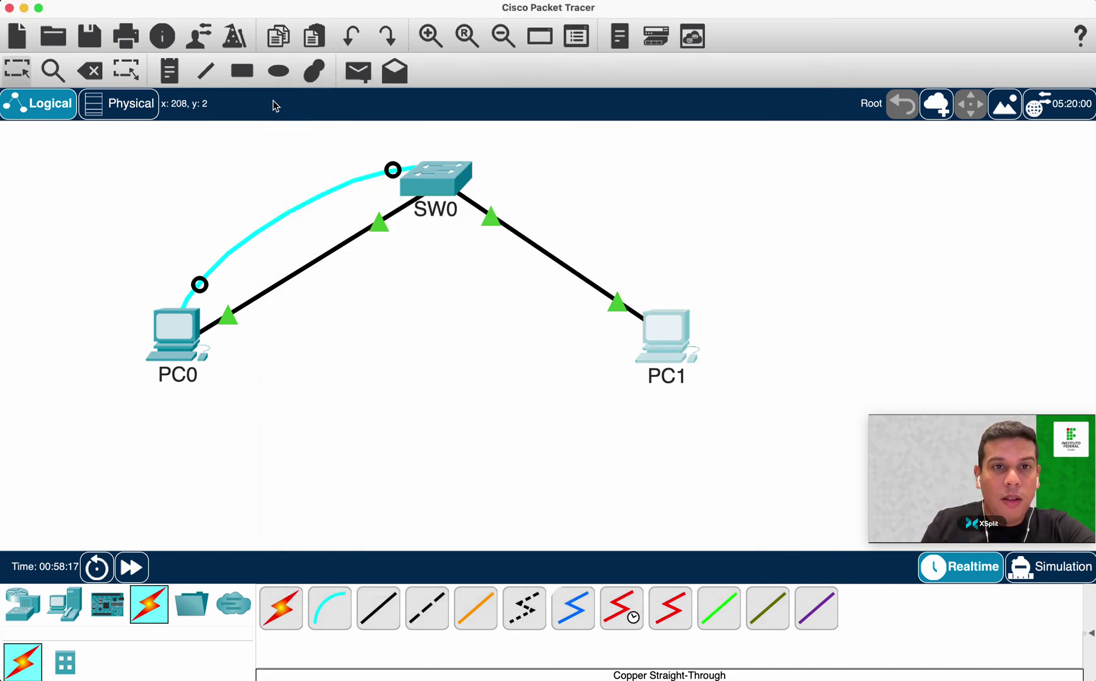
click(1015, 435)
Send a simple PDU from PC0 to PC1 and confirm it shows Successful in the PDU list.
drag(1029, 411, 1026, 285)
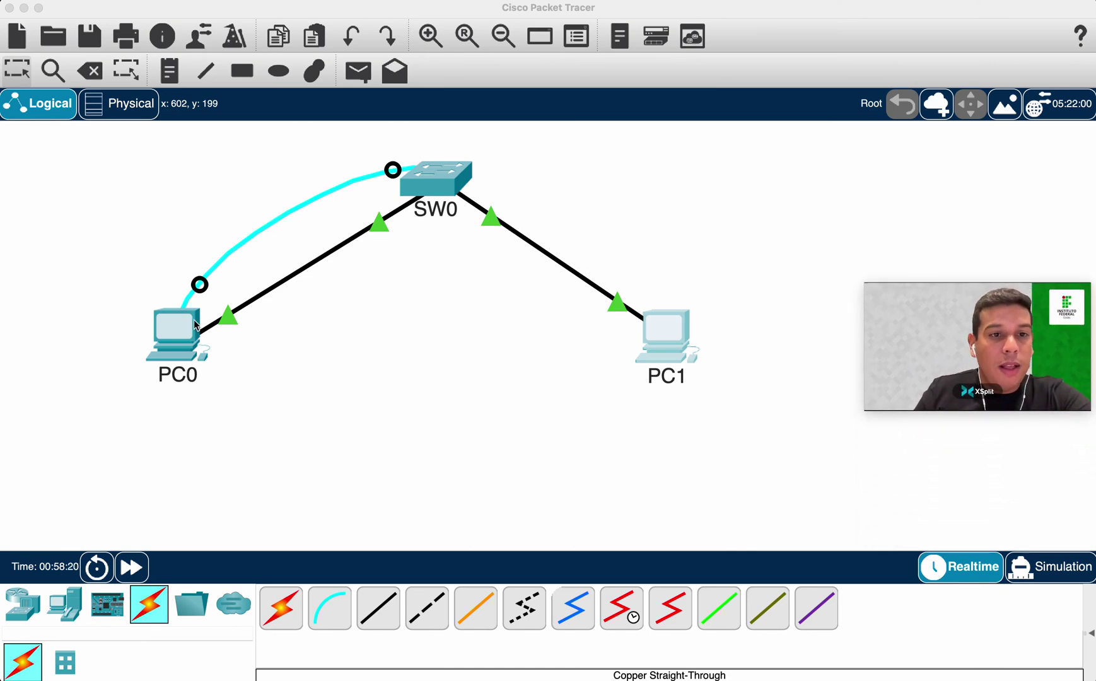
click(337, 123)
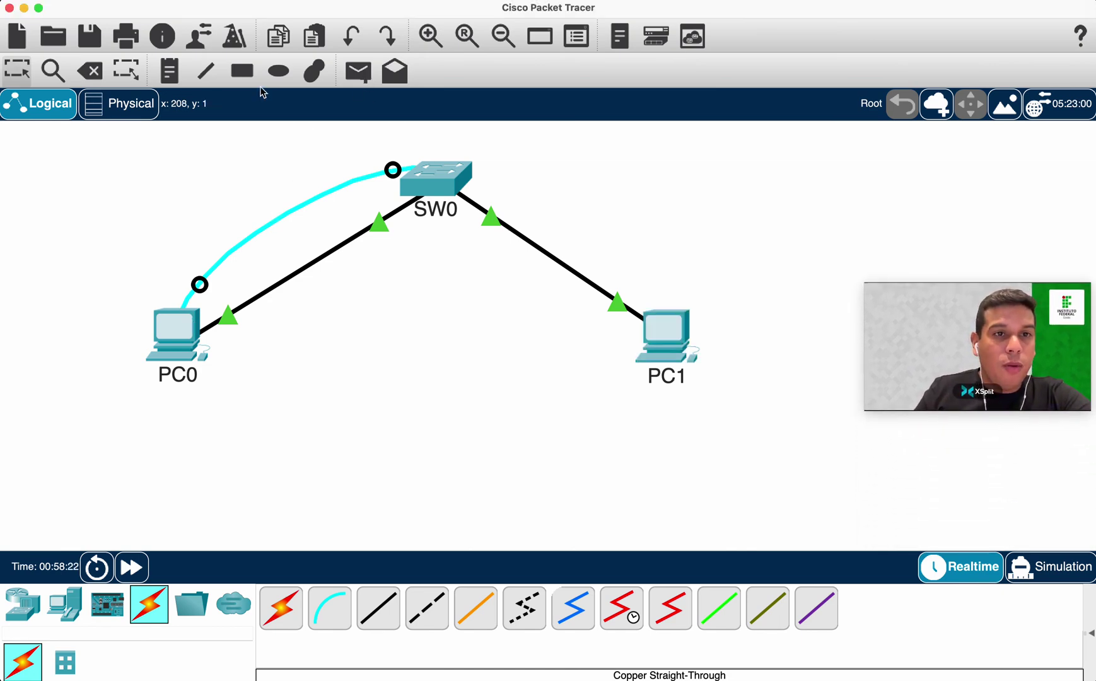
click(363, 74)
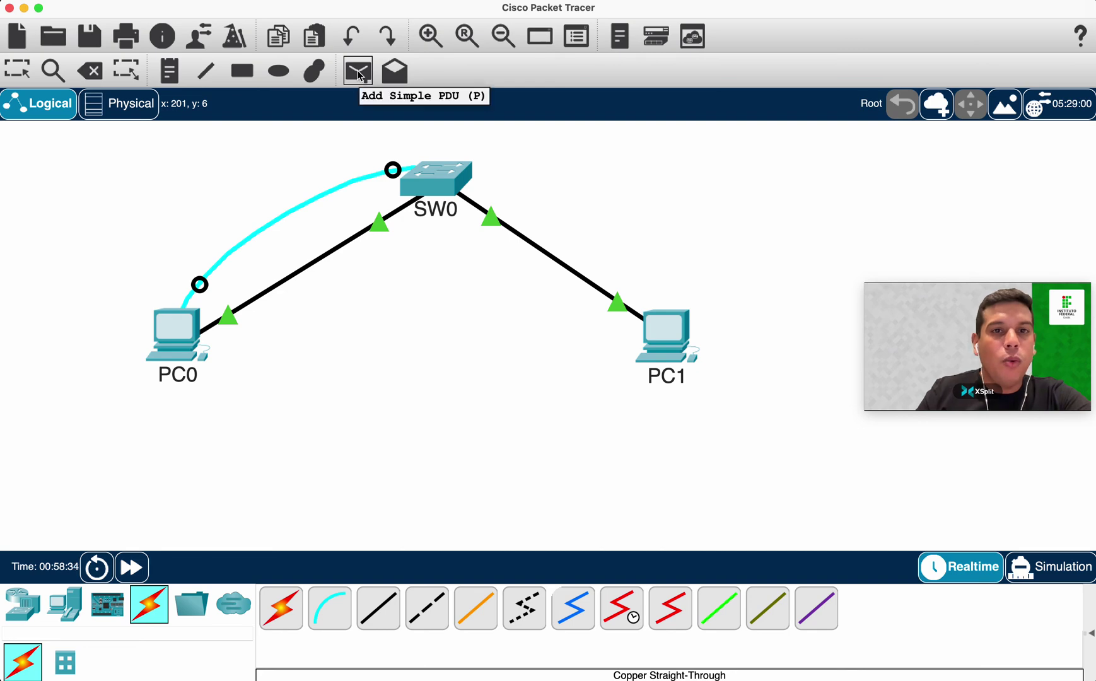
click(175, 338)
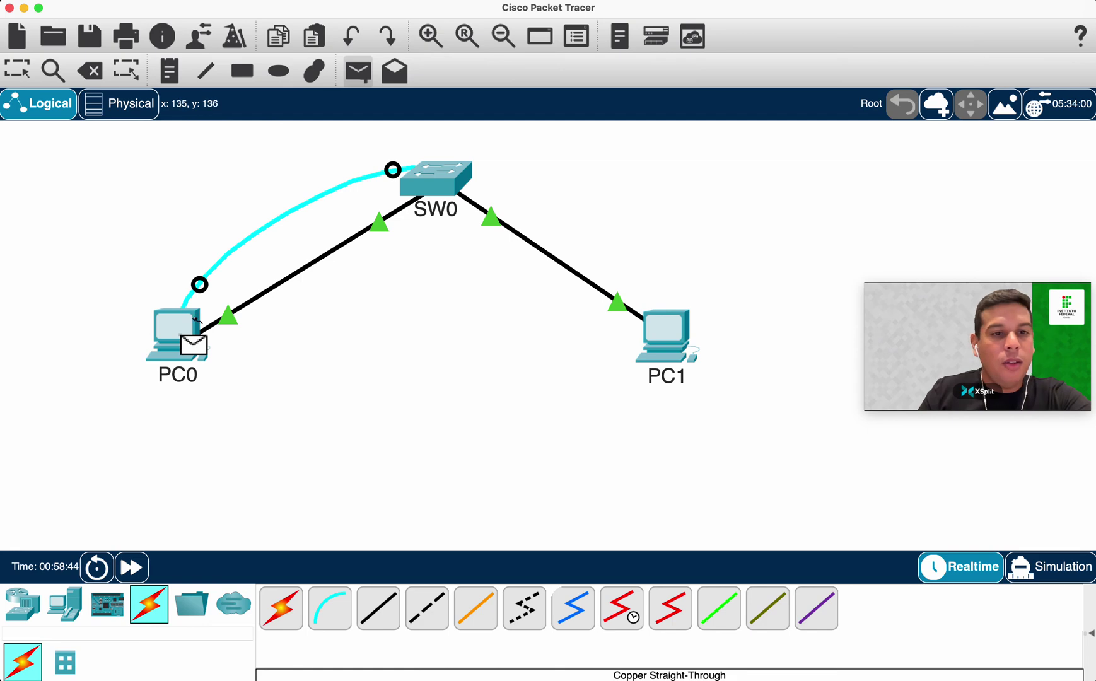
click(651, 323)
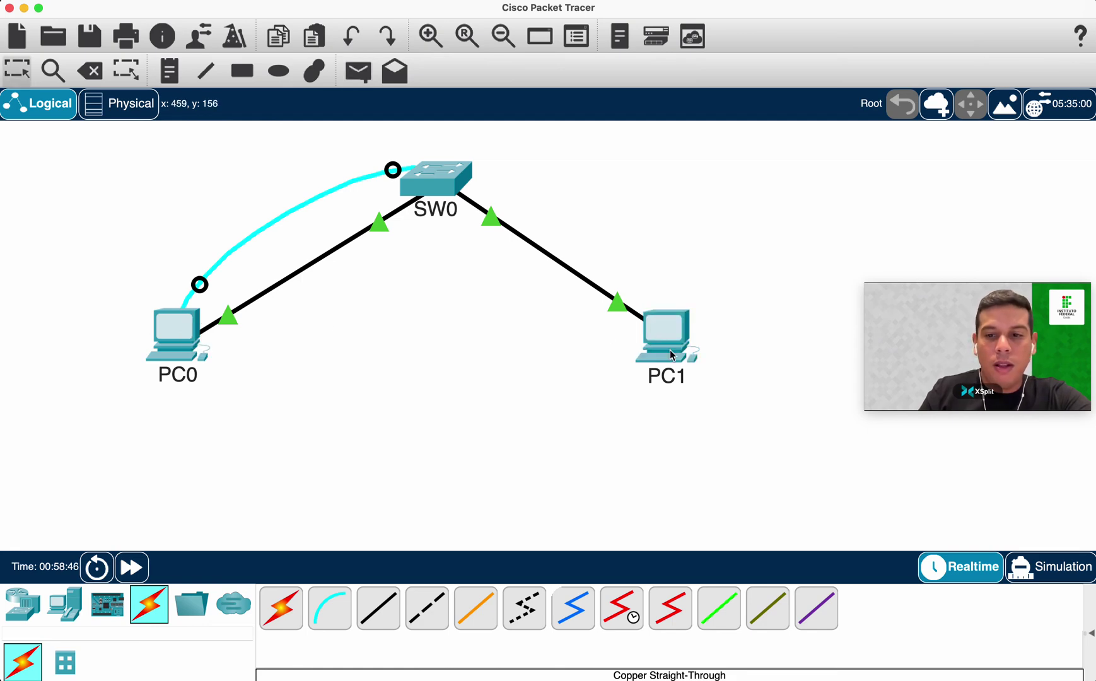
click(1090, 633)
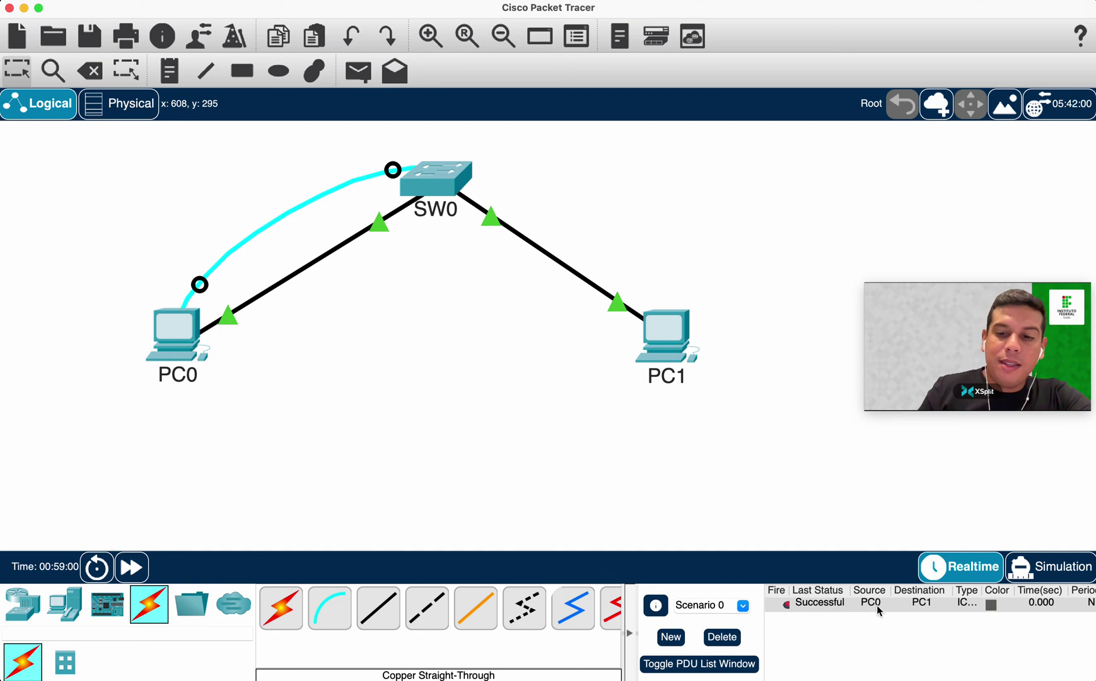
double_click(983, 594)
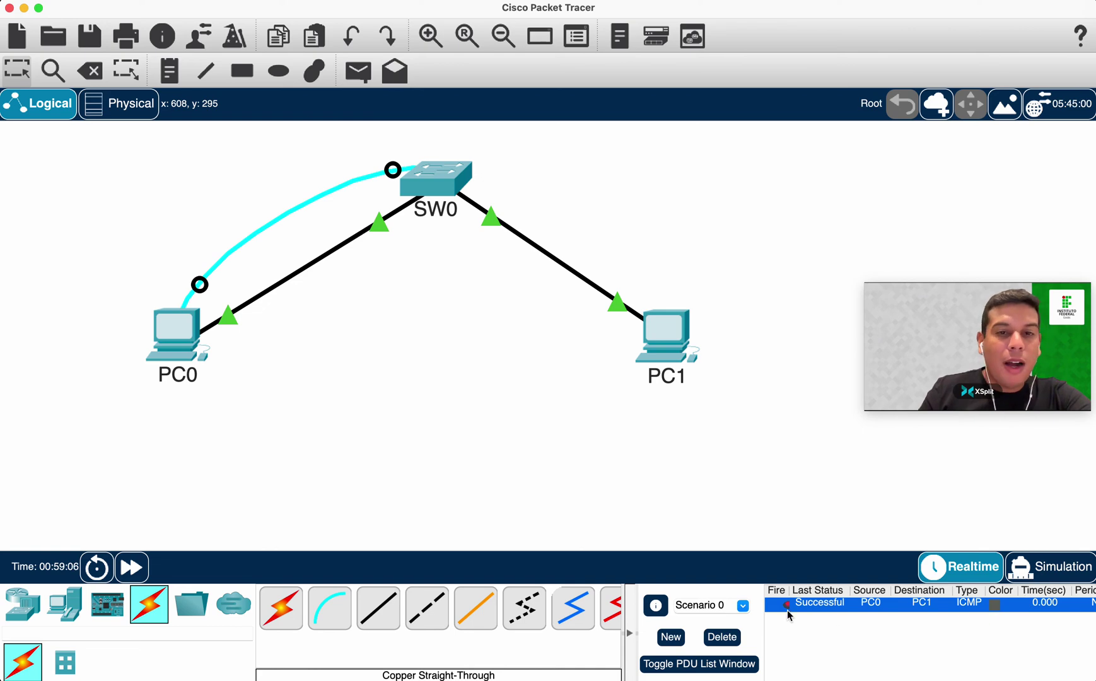
Delete the finished ping, place another toward PC1, and delete that one too.
click(722, 637)
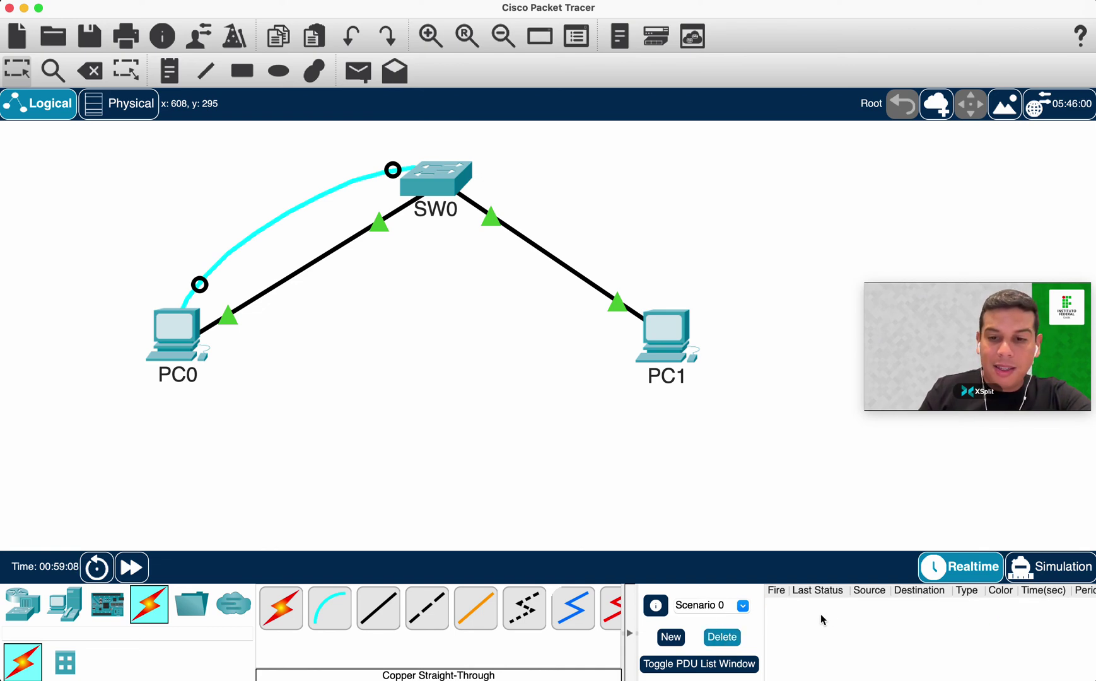
click(359, 75)
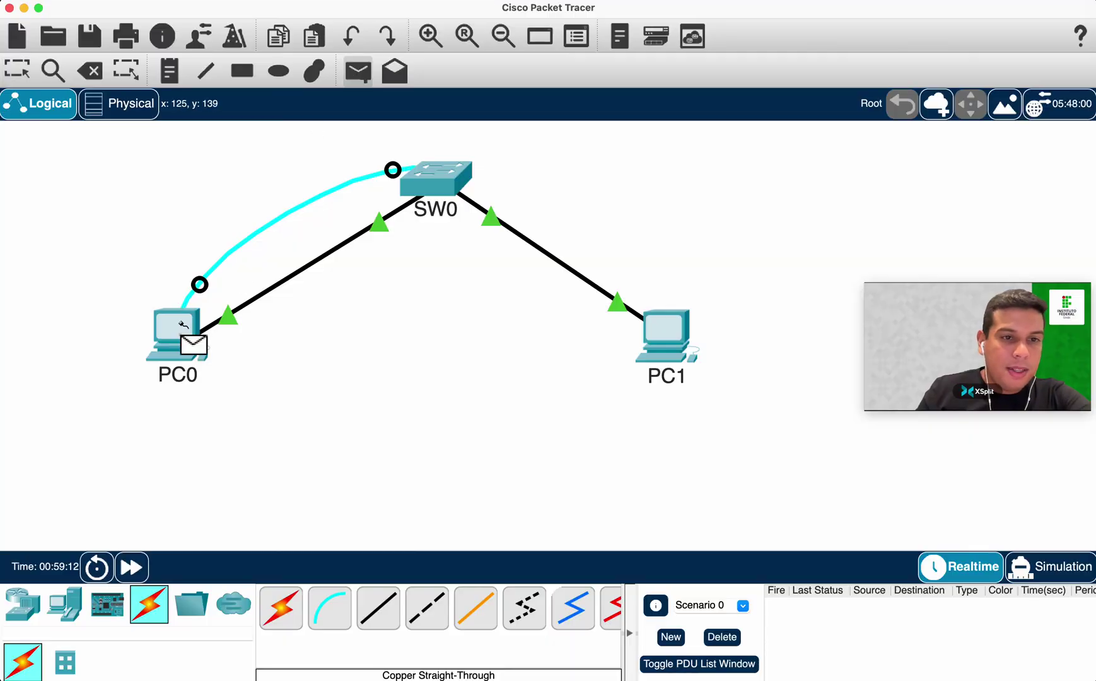
click(672, 326)
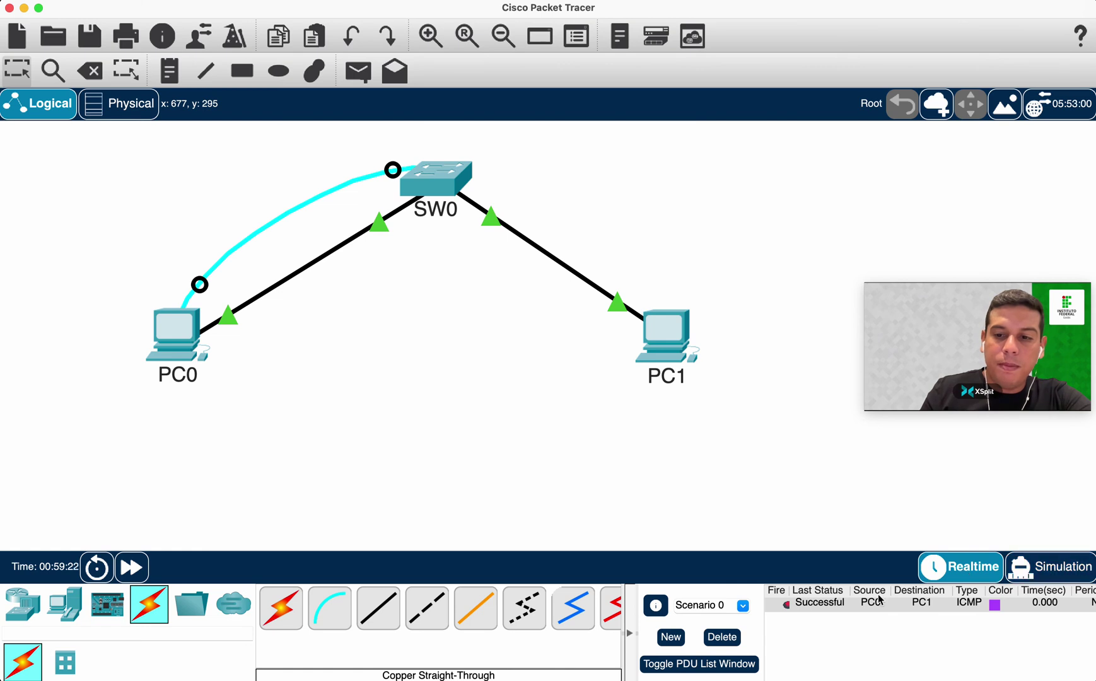
click(725, 637)
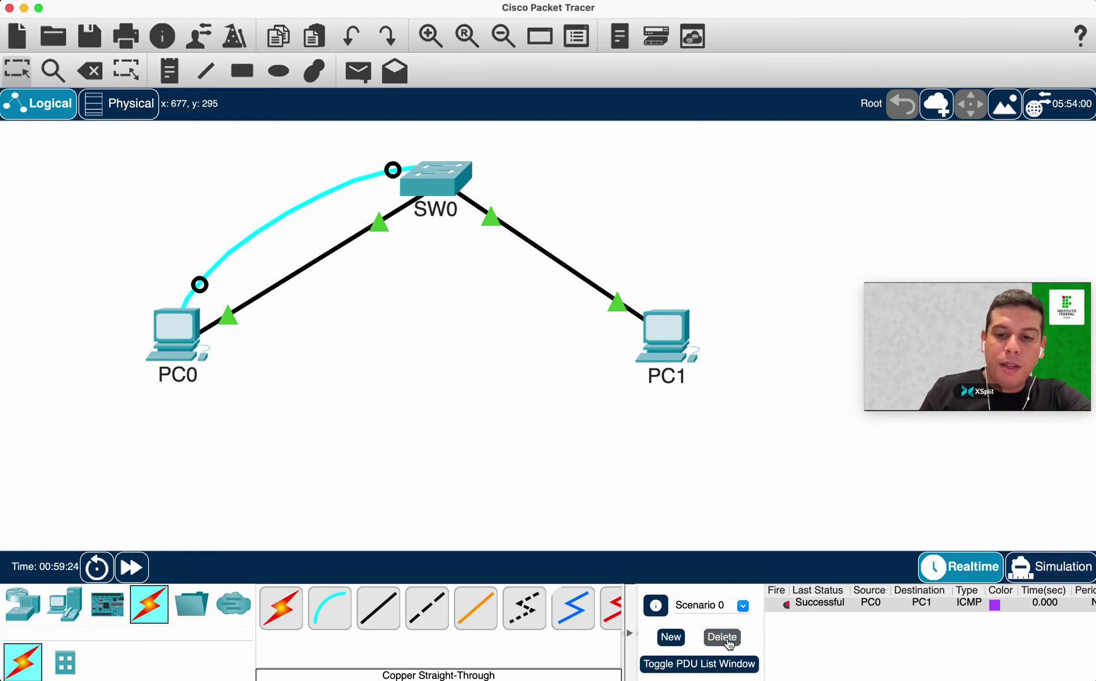
Switch to Simulation mode with event filters showing only ARP and ICMP.
click(1066, 570)
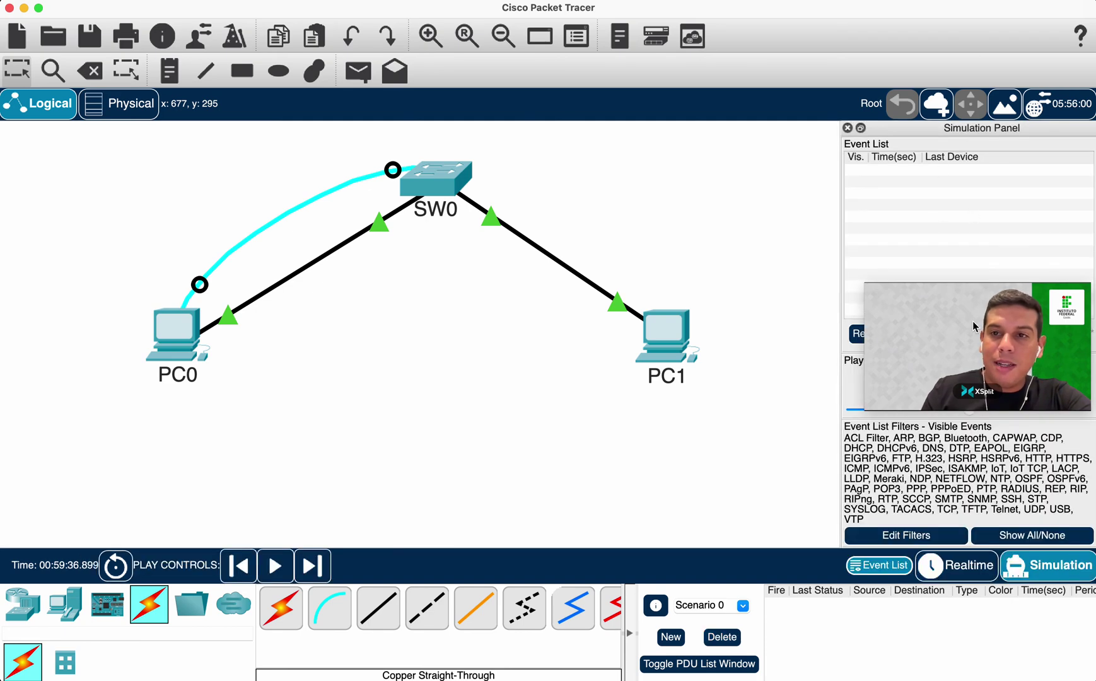
click(998, 292)
drag(945, 297, 91, 6)
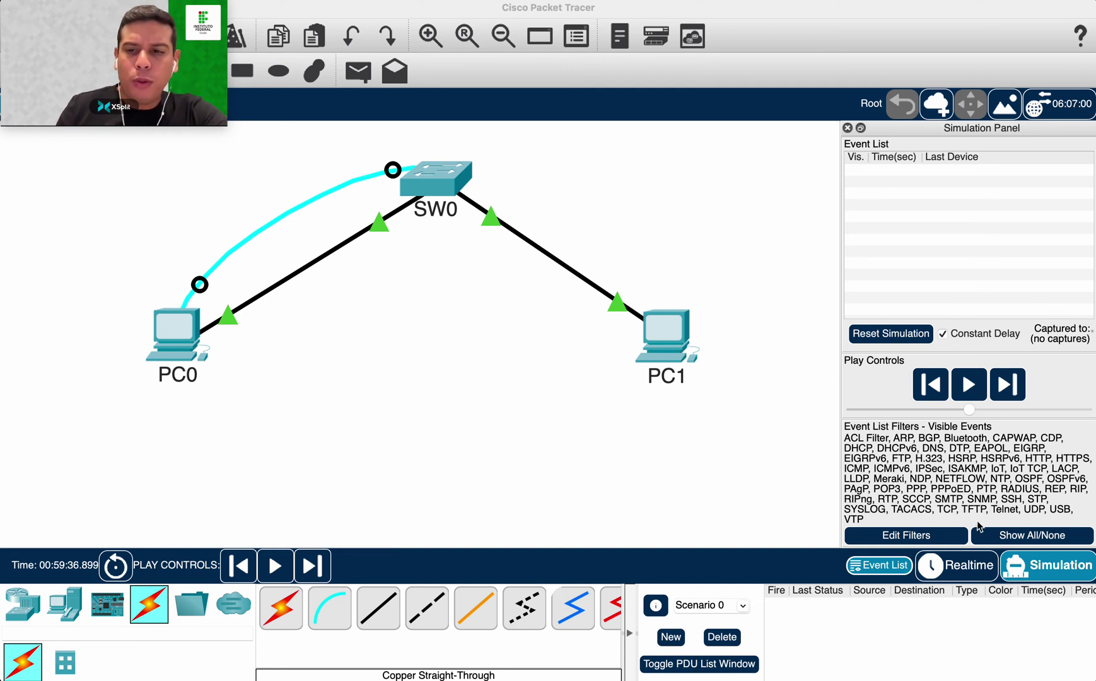
click(1008, 537)
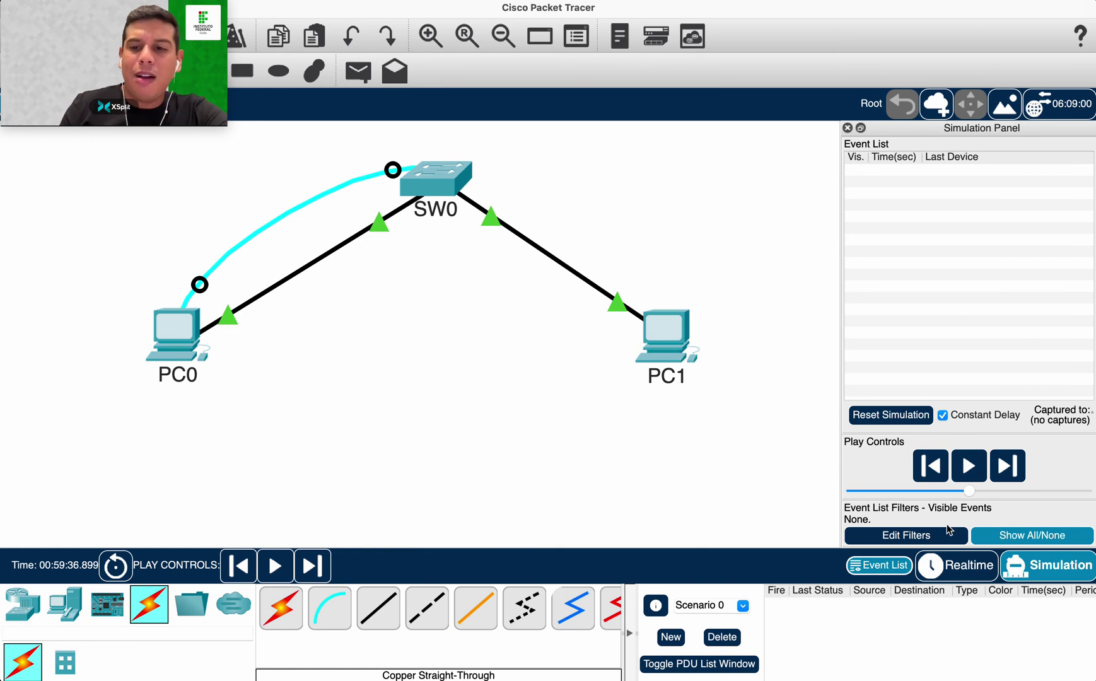
click(909, 536)
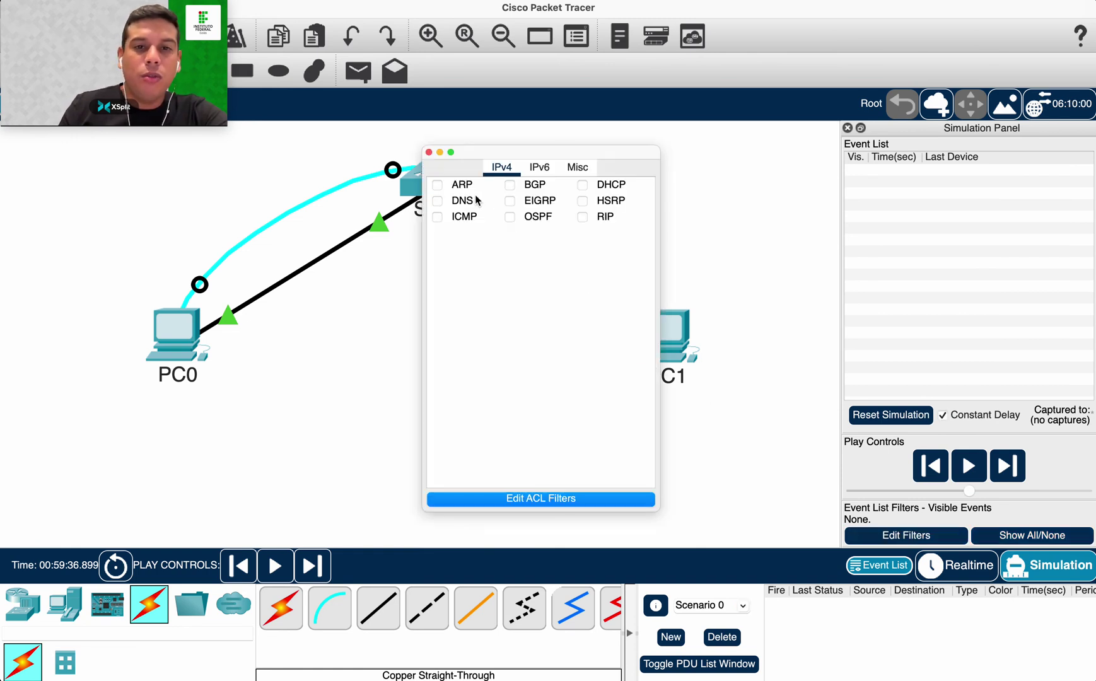
click(436, 184)
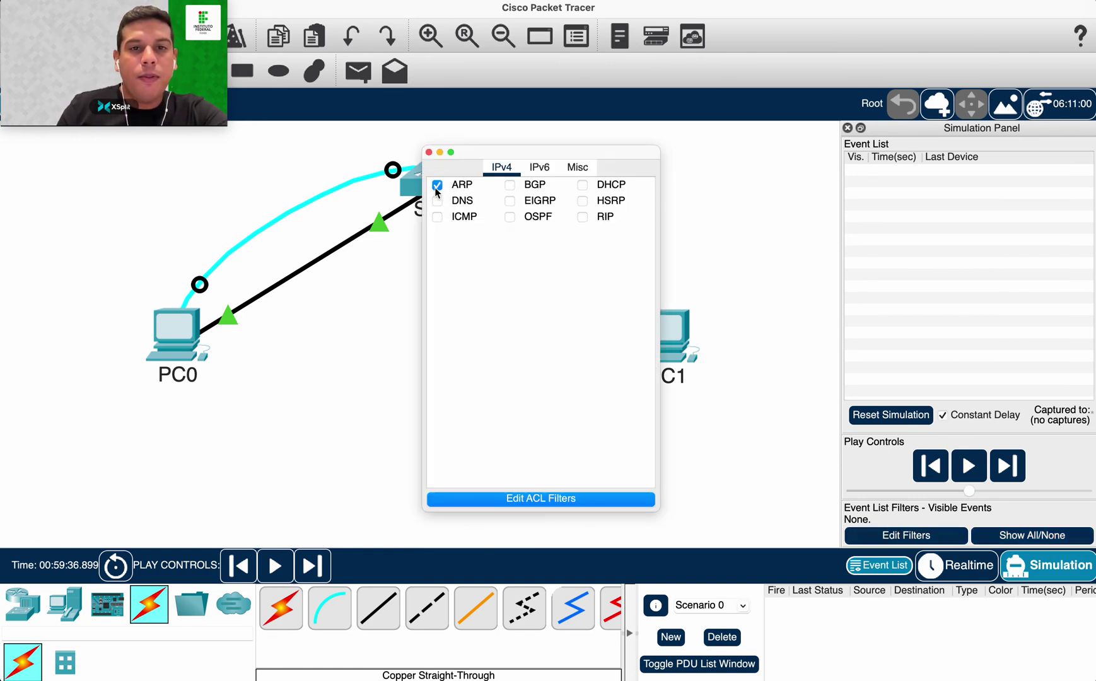
click(438, 217)
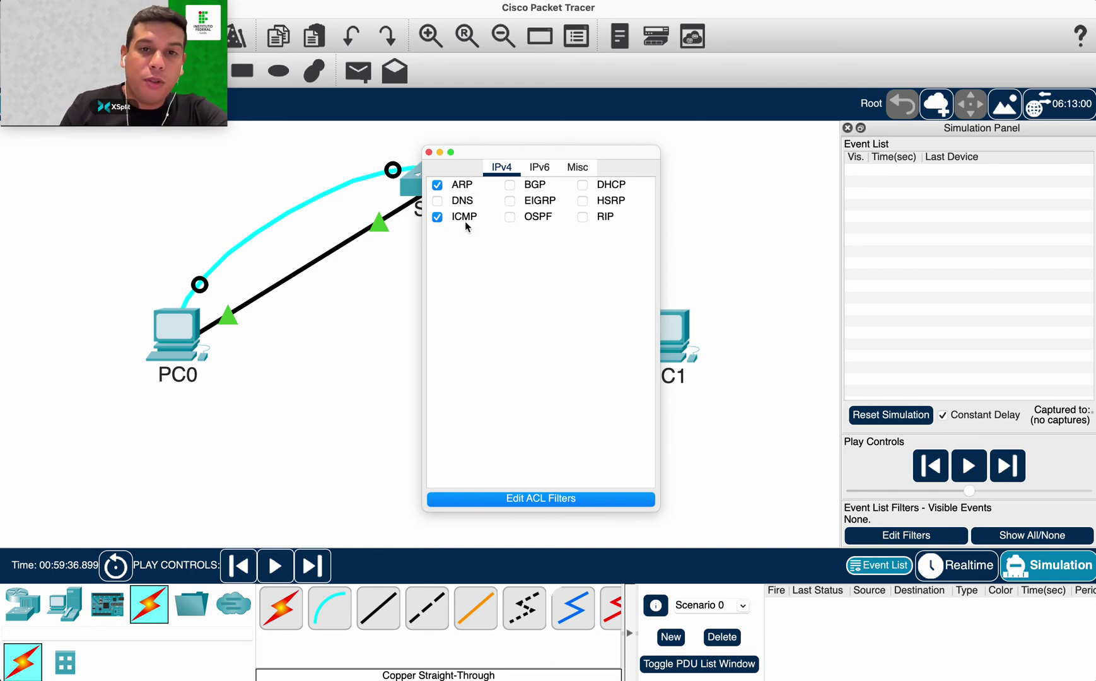
click(429, 152)
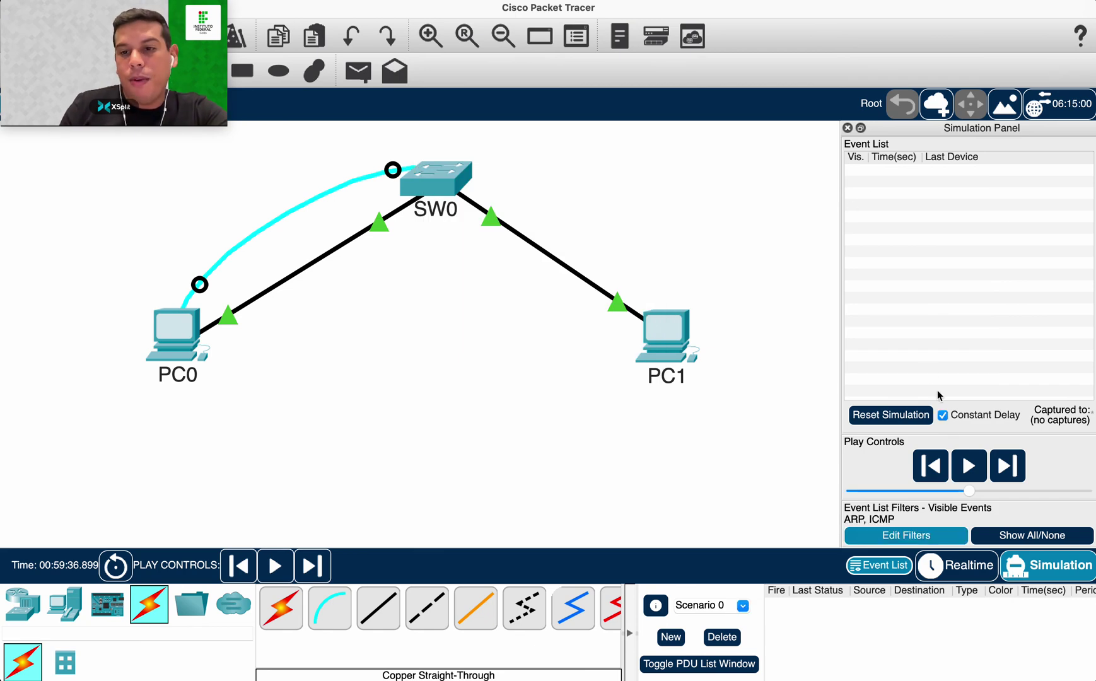
click(368, 75)
Send a PDU from PC0 to PC1, forward it four times through SW0, then inspect PC0's echo reply.
click(177, 322)
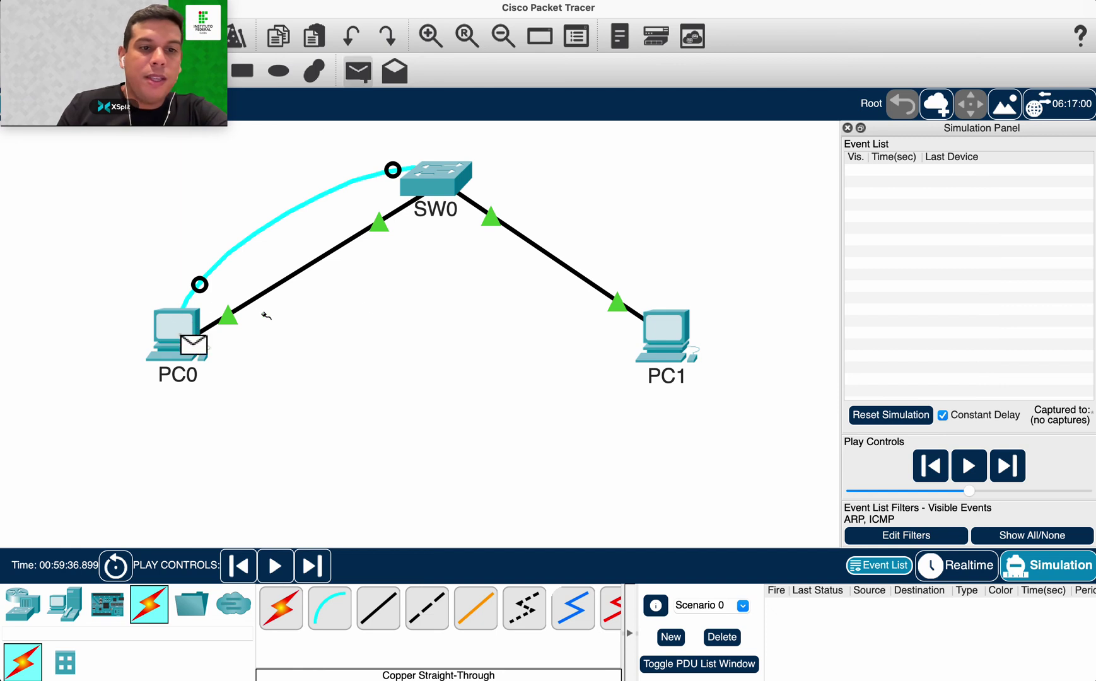
click(669, 341)
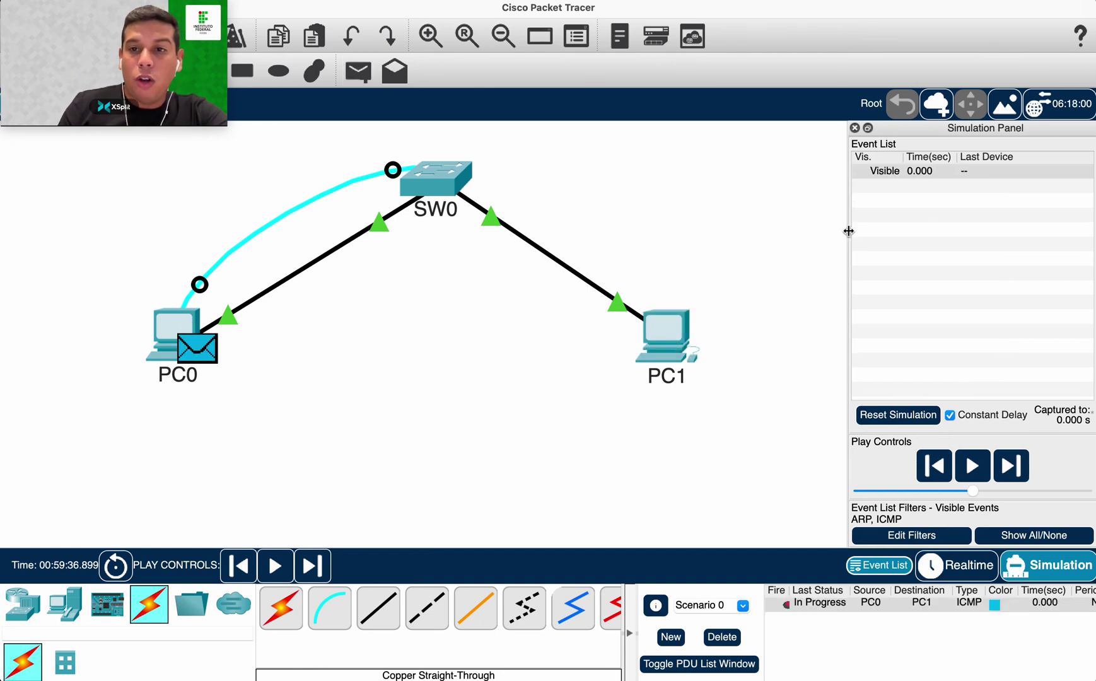
drag(849, 227, 733, 215)
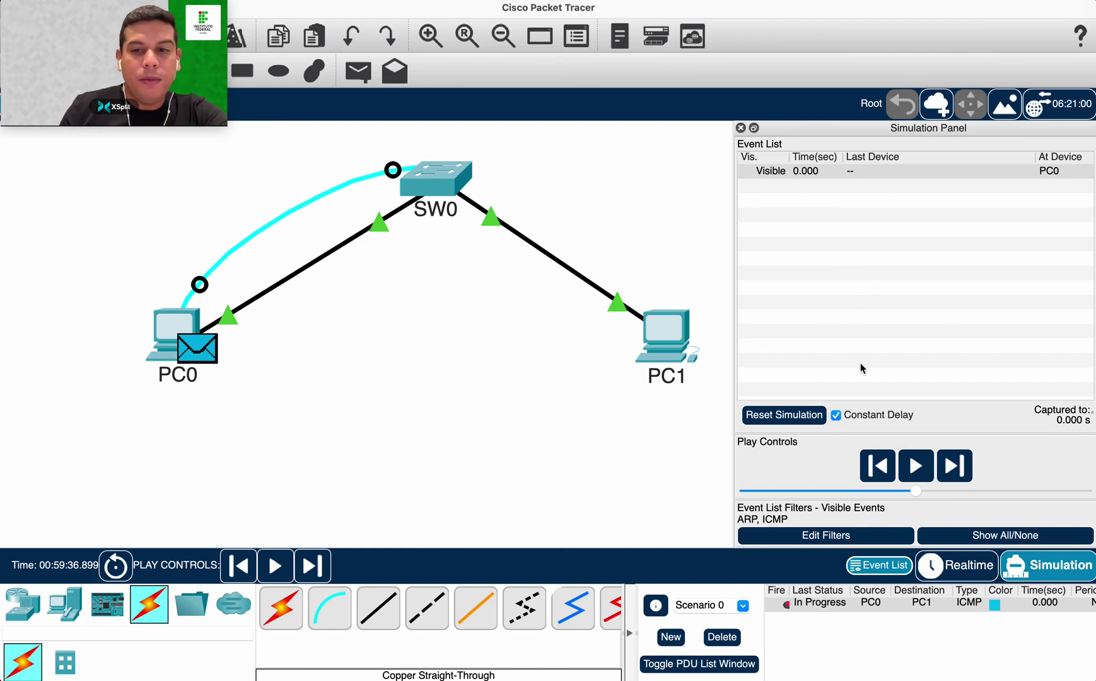
click(954, 467)
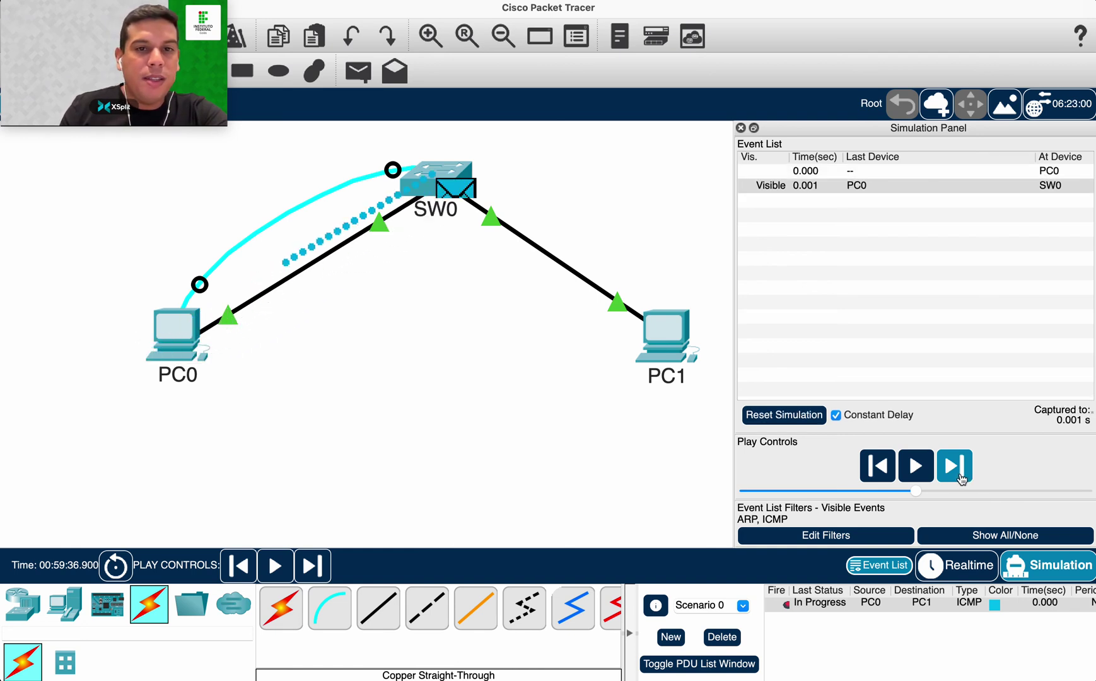
click(955, 466)
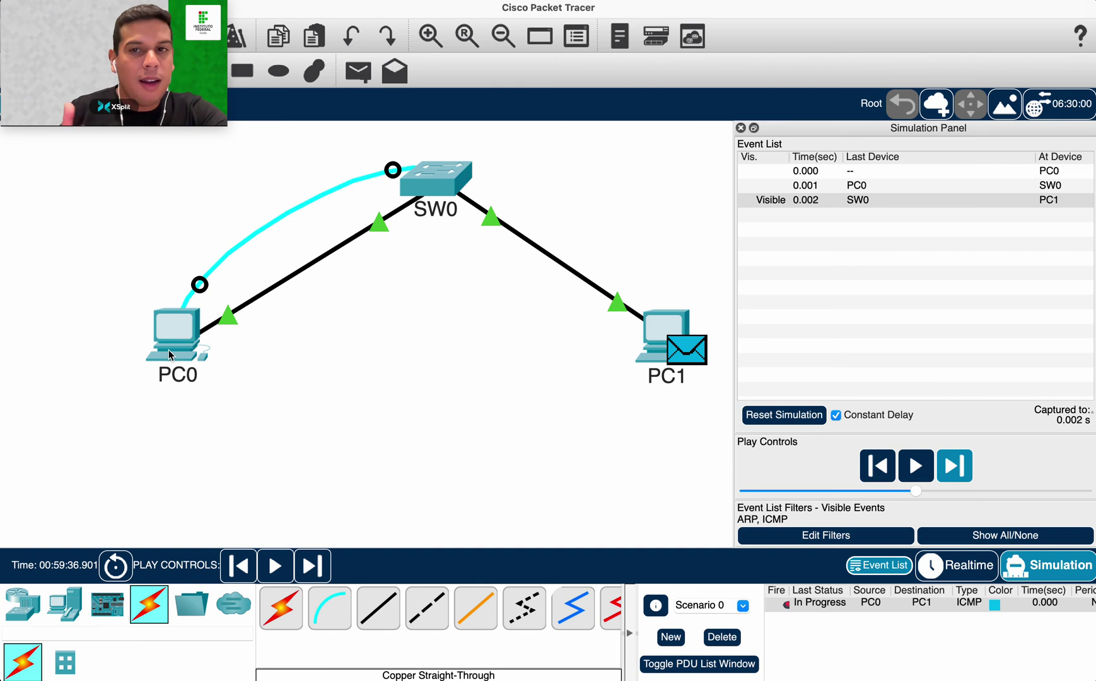
click(946, 472)
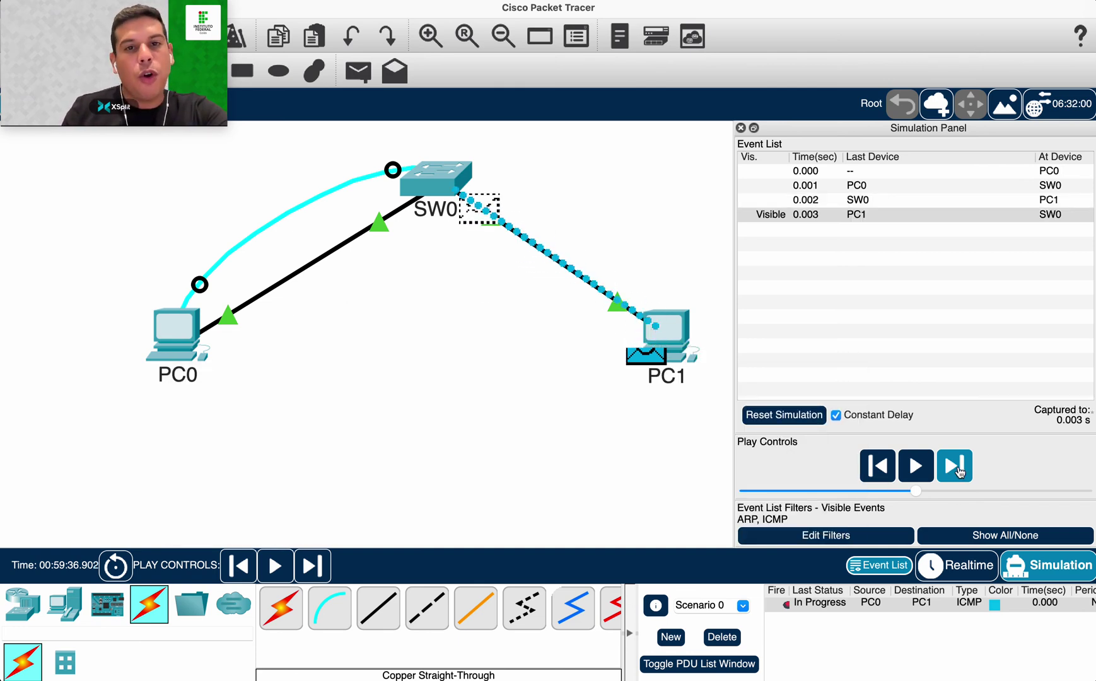
click(954, 467)
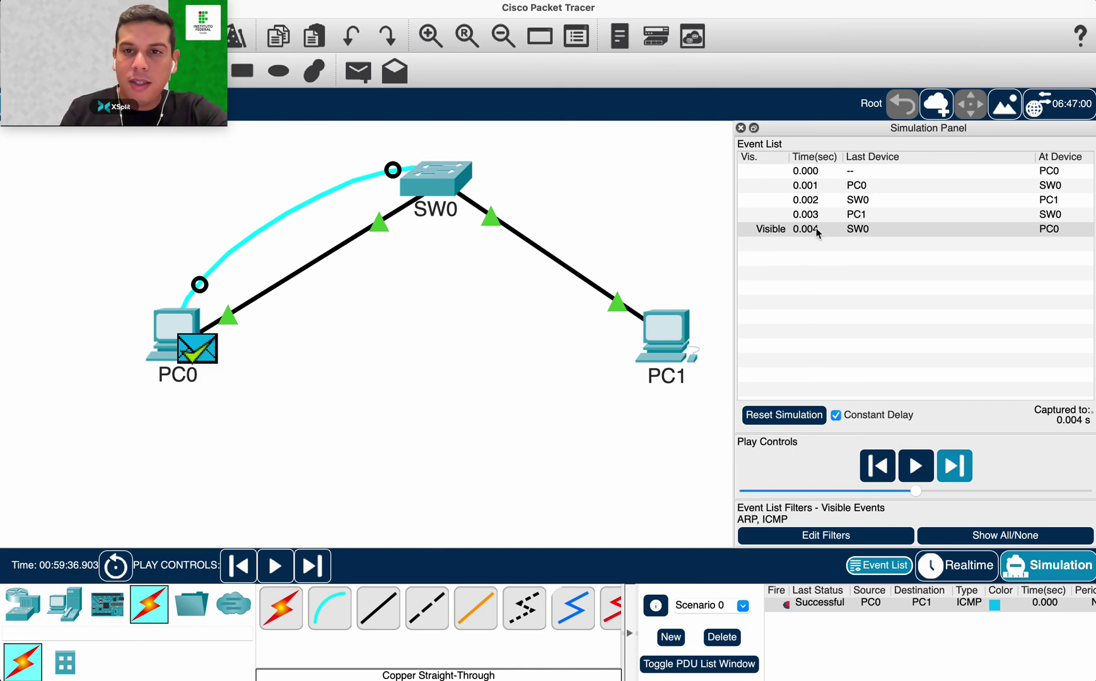
click(203, 348)
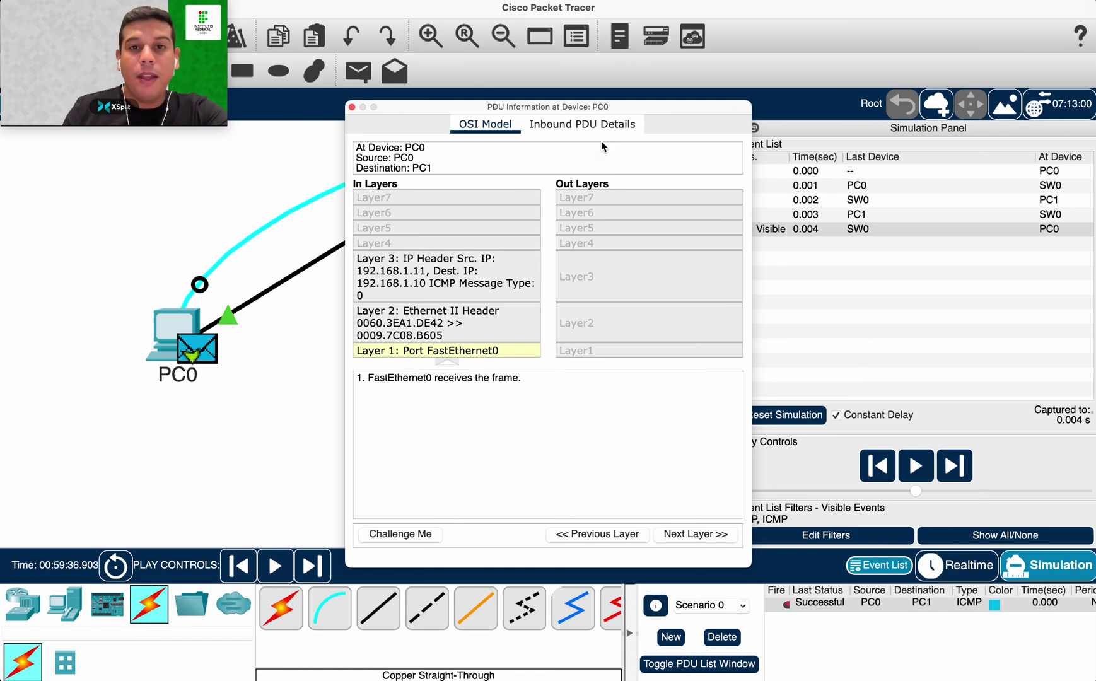
click(351, 107)
click(859, 187)
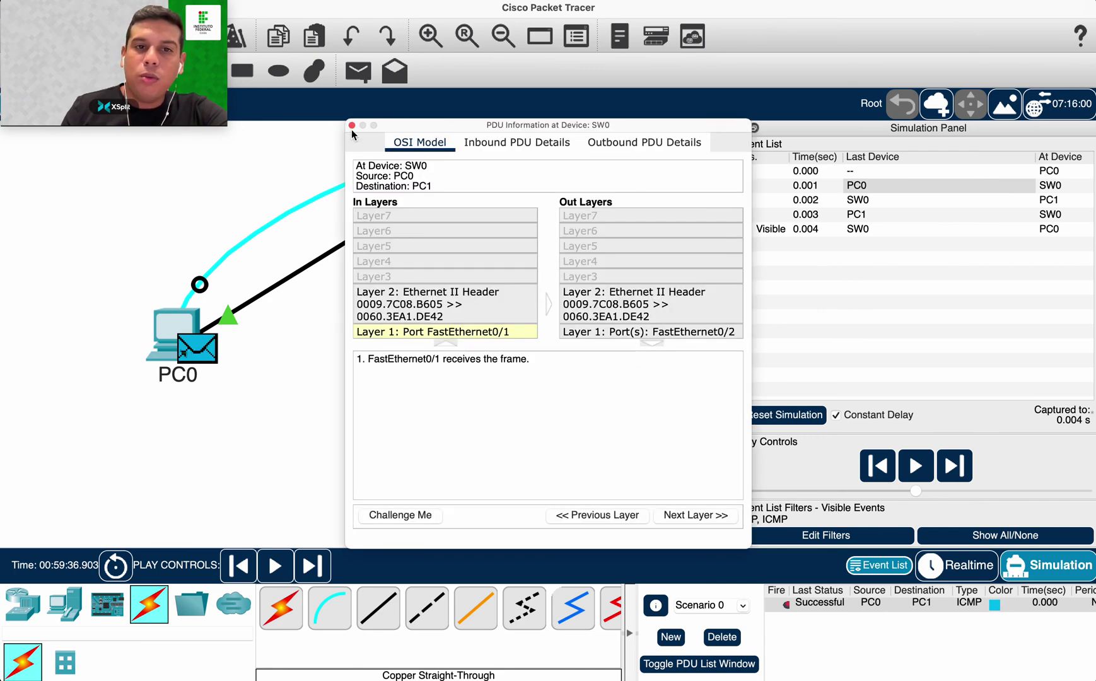
click(351, 126)
click(857, 199)
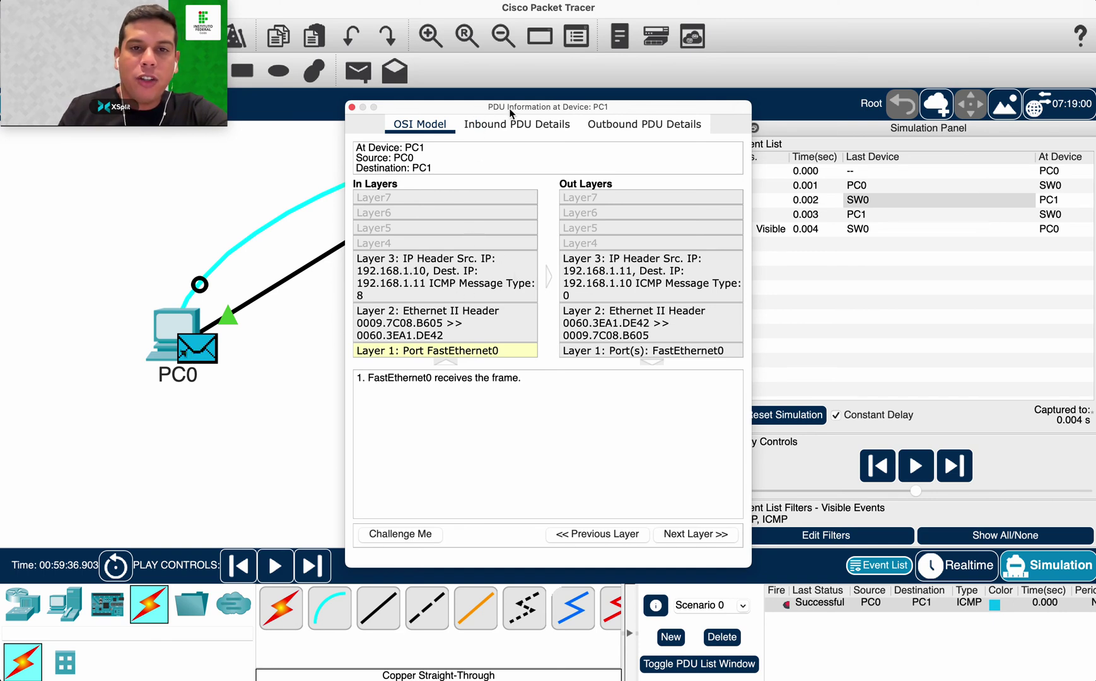
drag(509, 108, 474, 107)
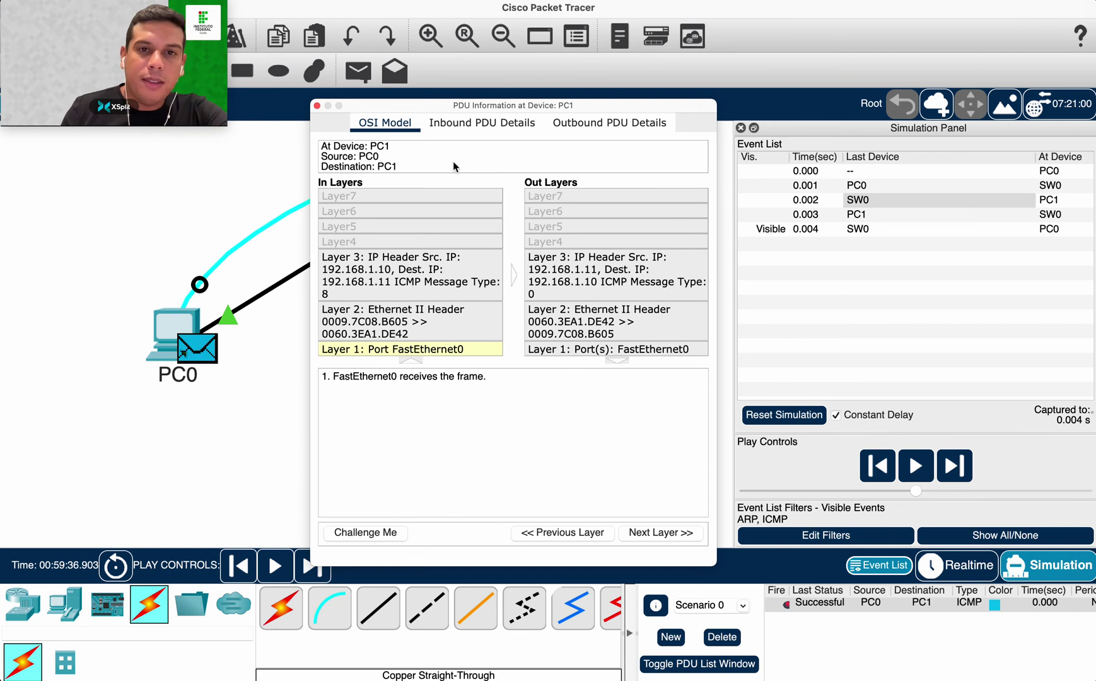
click(316, 106)
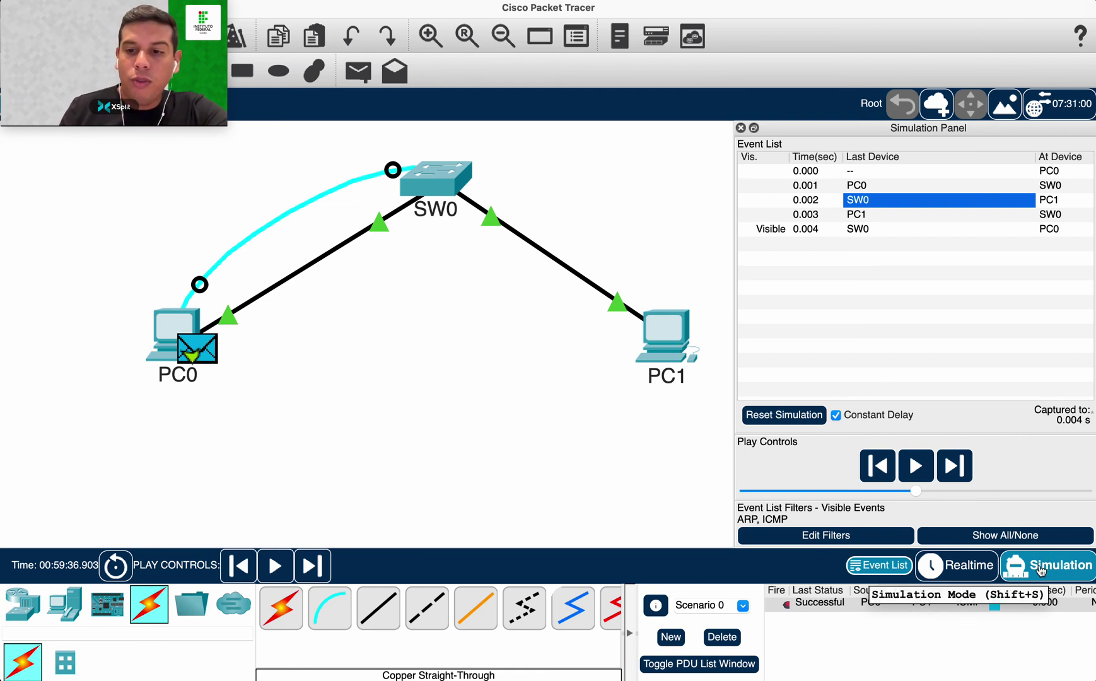
Return to realtime, delete the earlier ping, and check PC1's IPv4 address 192.168.2.11.
click(972, 569)
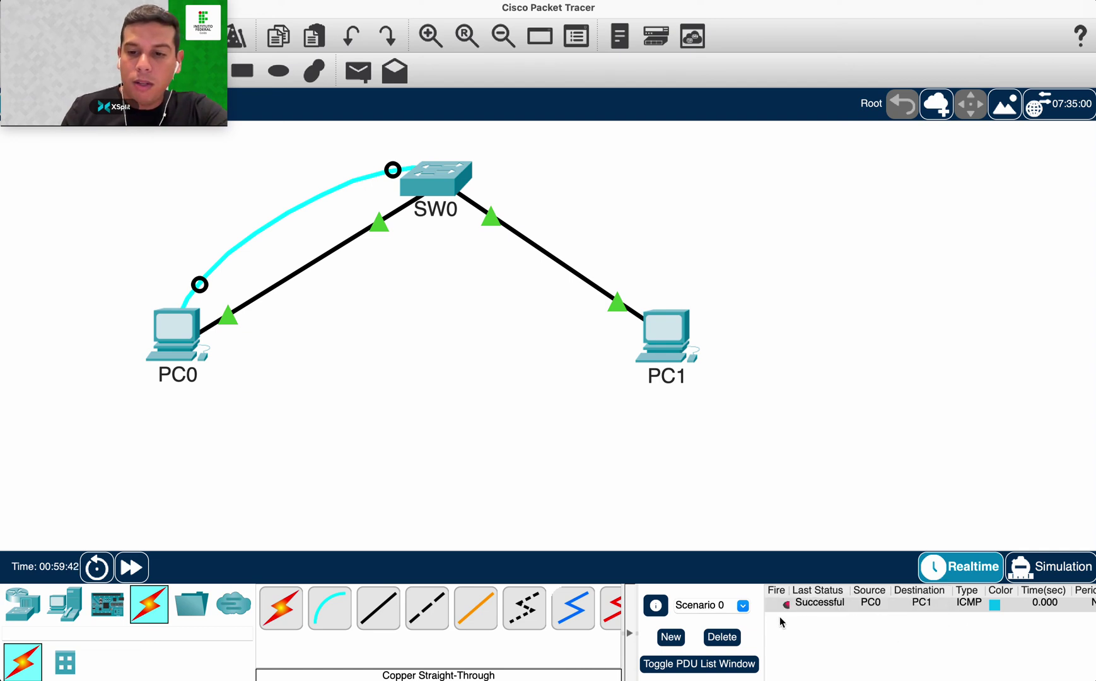
click(729, 646)
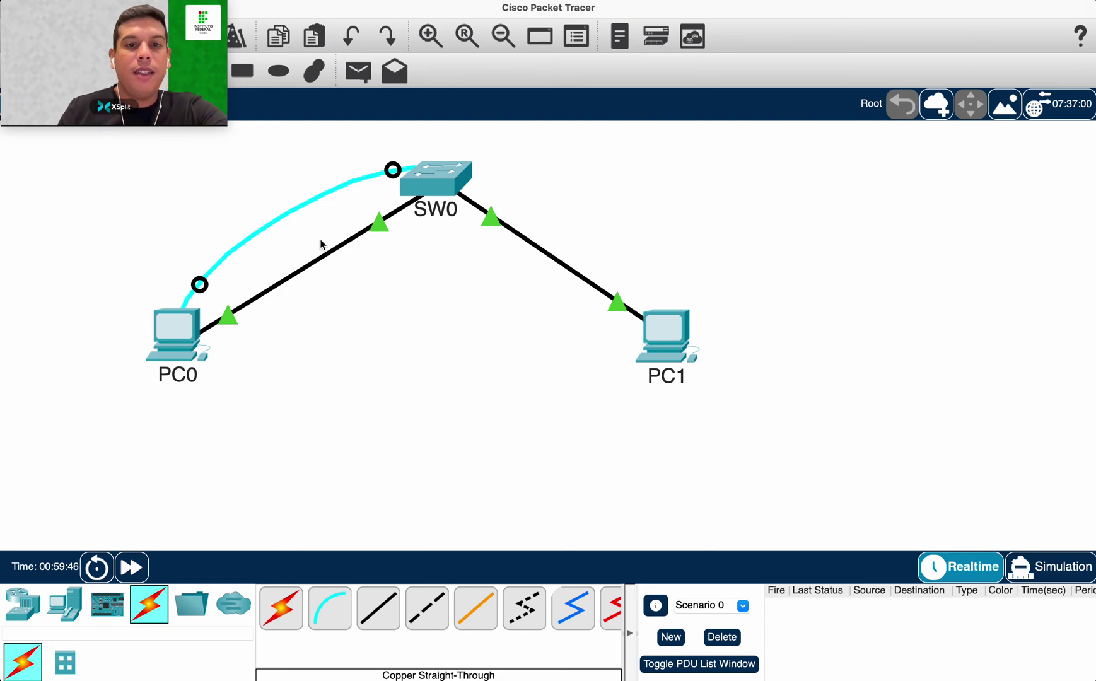
click(662, 323)
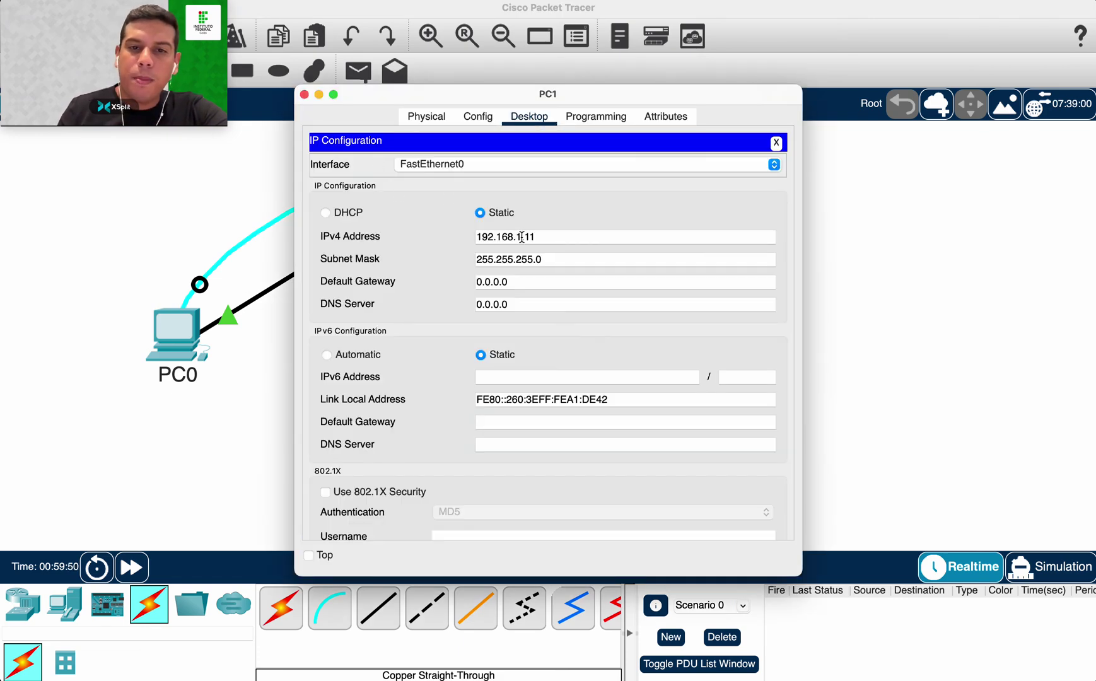
click(522, 237)
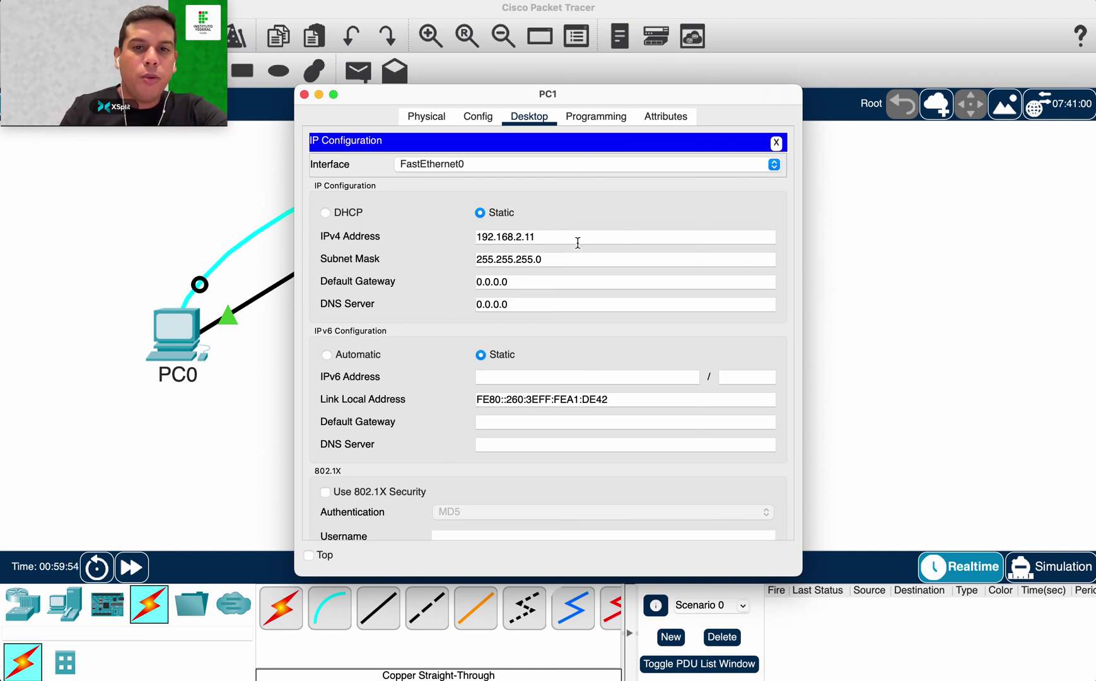
drag(523, 237, 515, 236)
click(535, 236)
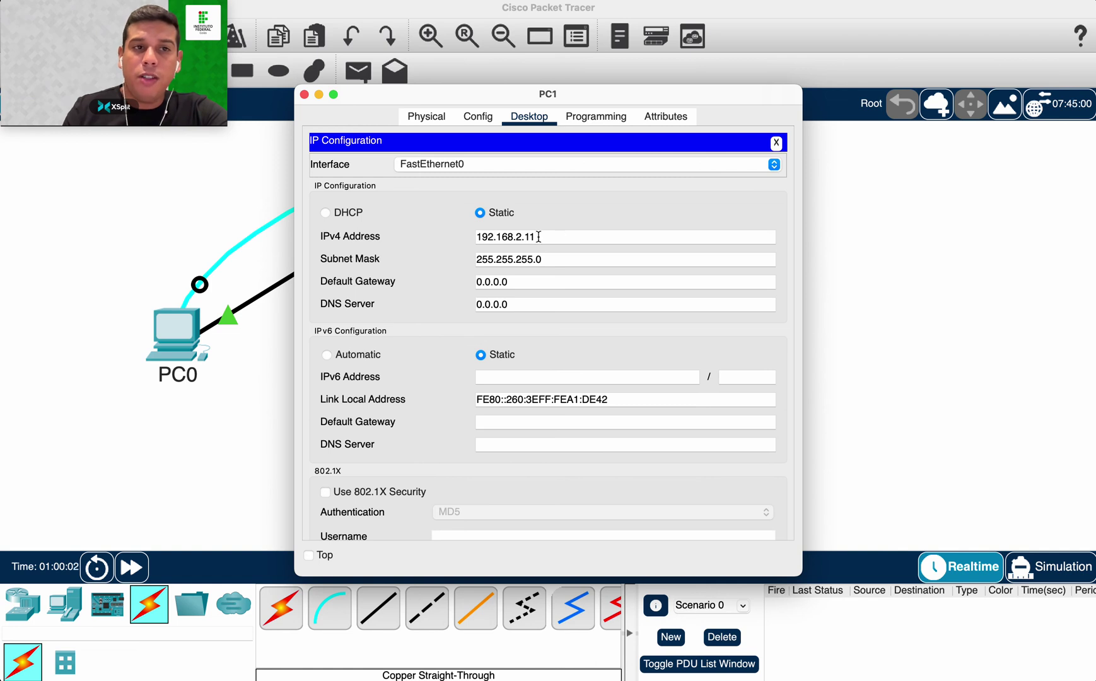
click(304, 94)
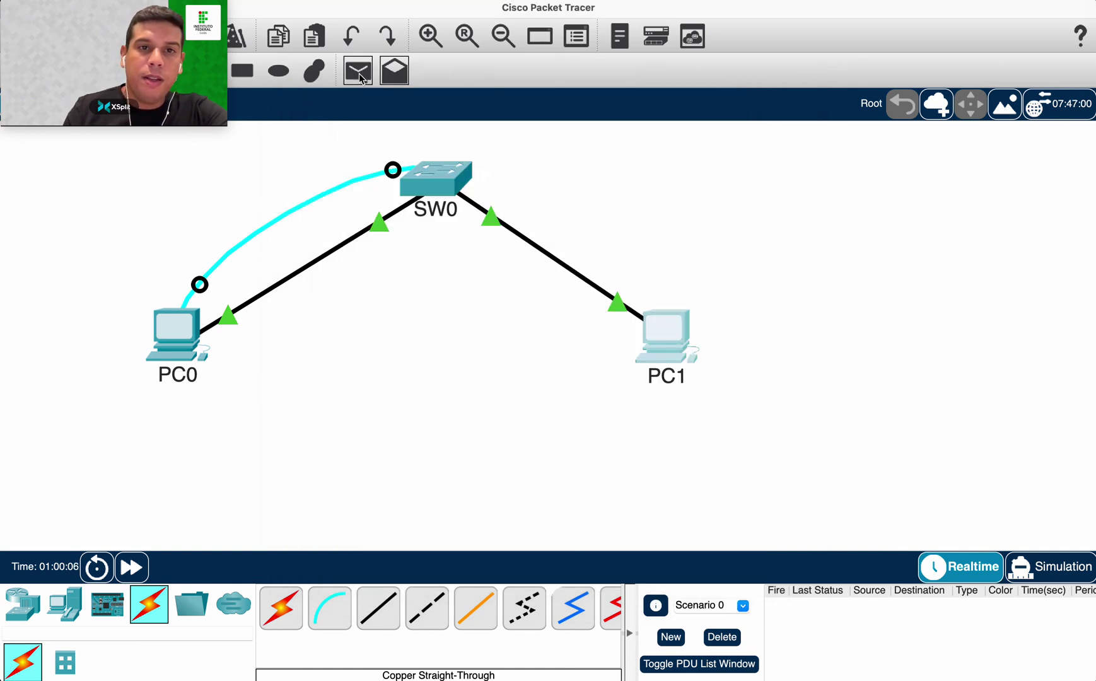
Add a PC0-to-PC1 ping and step it in simulation to see it fail.
click(193, 330)
click(644, 340)
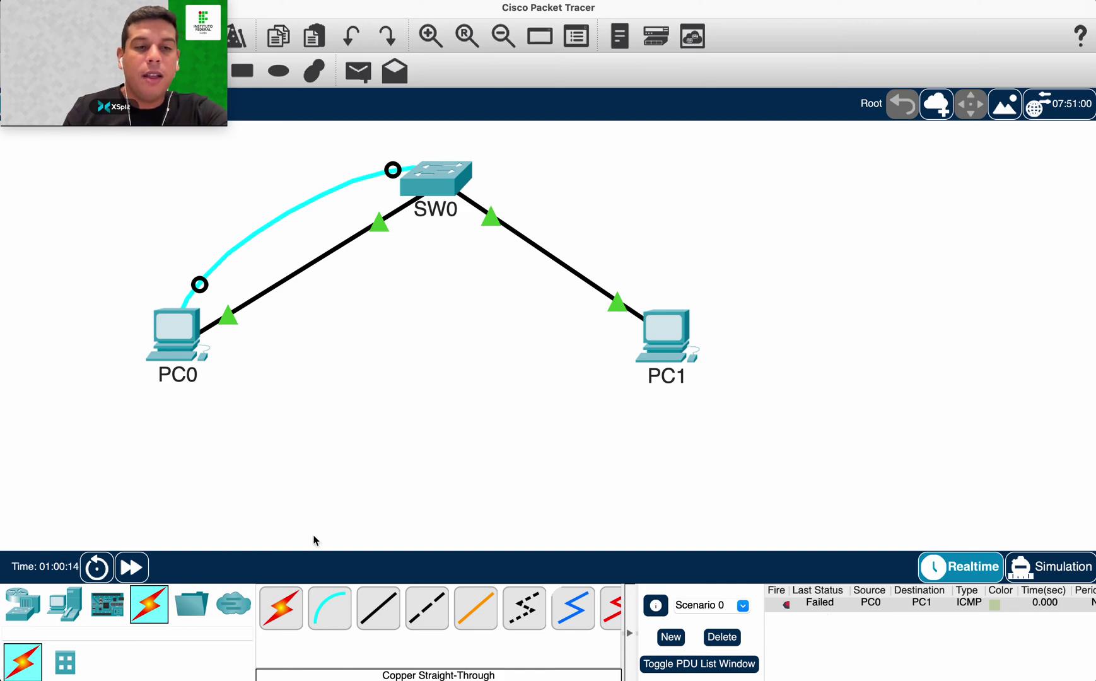
click(1062, 569)
click(958, 477)
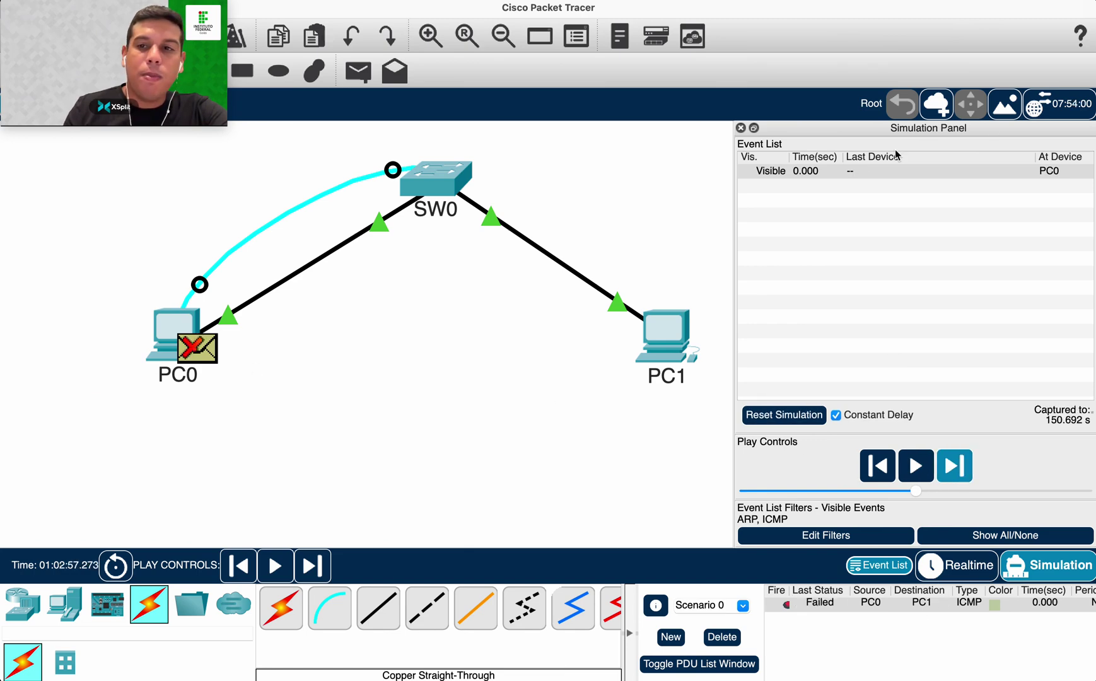
Replace the failed ping with a new simple PDU from PC0 to PC1.
click(803, 607)
click(731, 639)
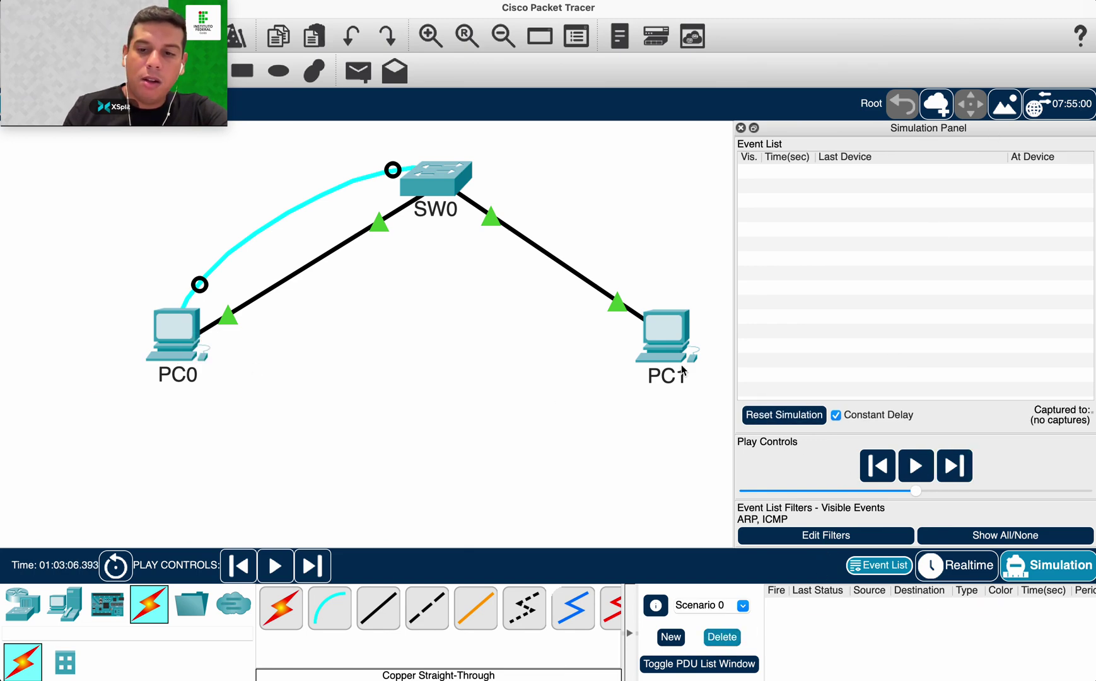
click(358, 71)
click(168, 326)
click(665, 334)
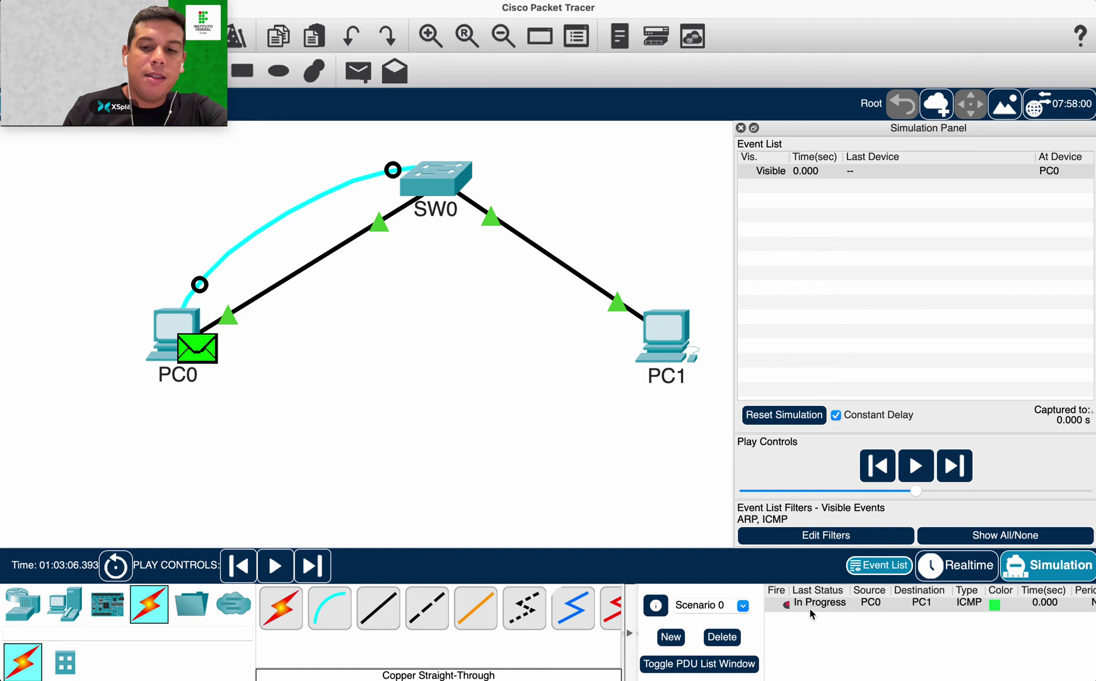
Capture the new ping to its Failed outcome and open PC0's IP Configuration.
click(785, 603)
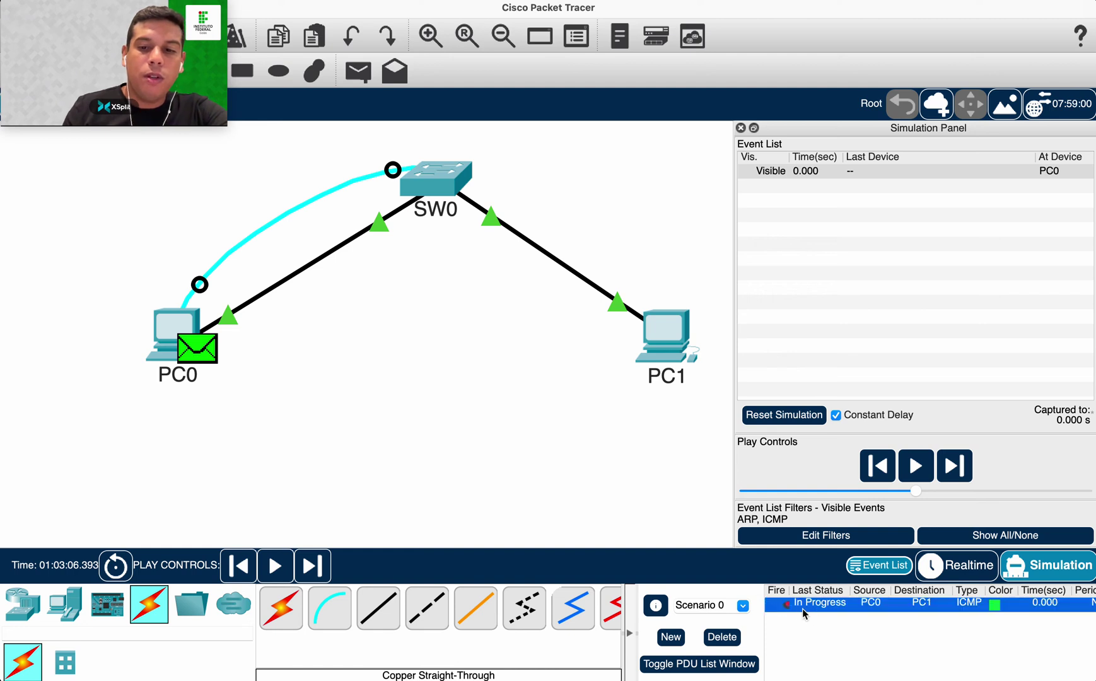
click(785, 605)
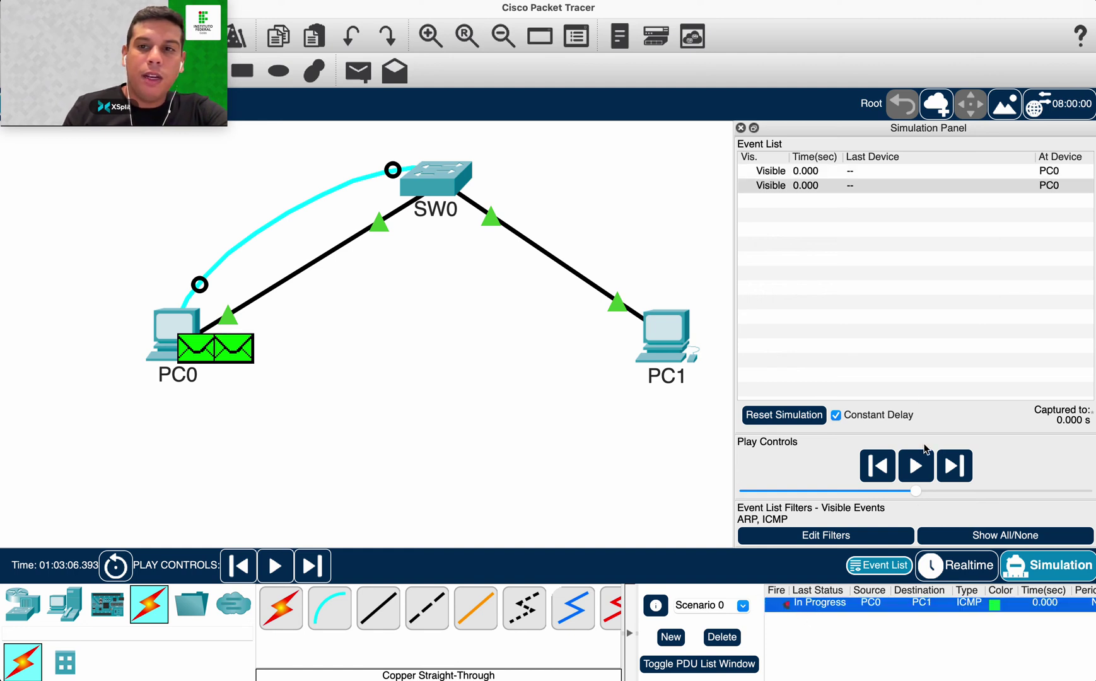
click(950, 468)
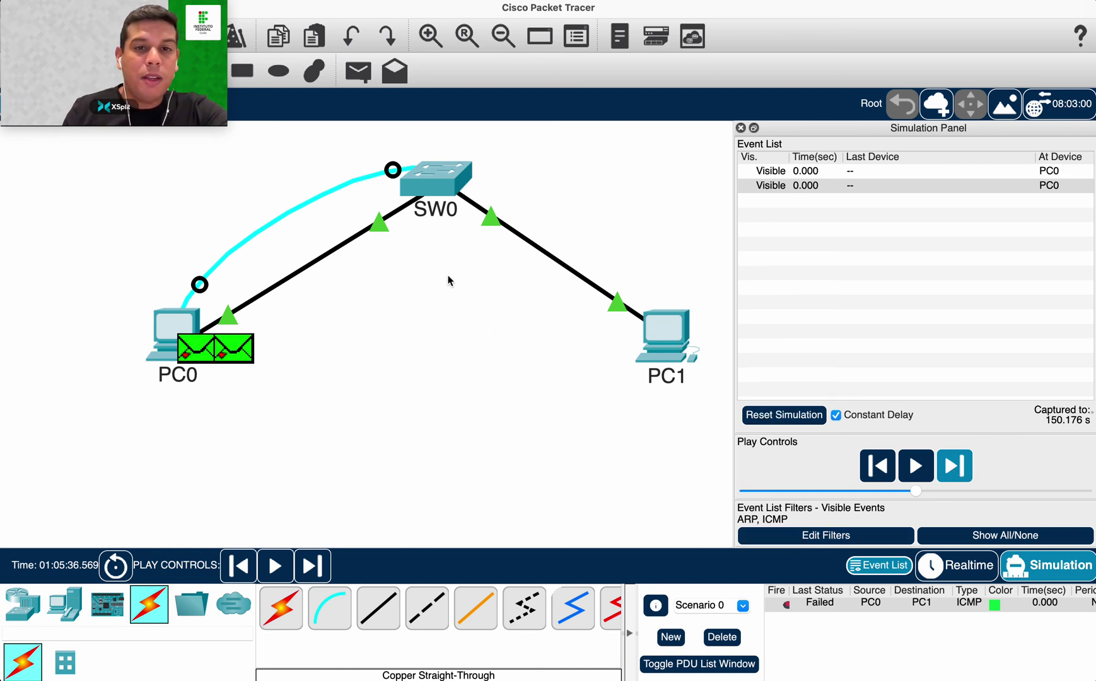
click(151, 319)
click(341, 186)
Check PC0's IPv4 address on the 192.168.1.x network for comparison, then close PC0's window.
click(548, 237)
drag(478, 237, 548, 237)
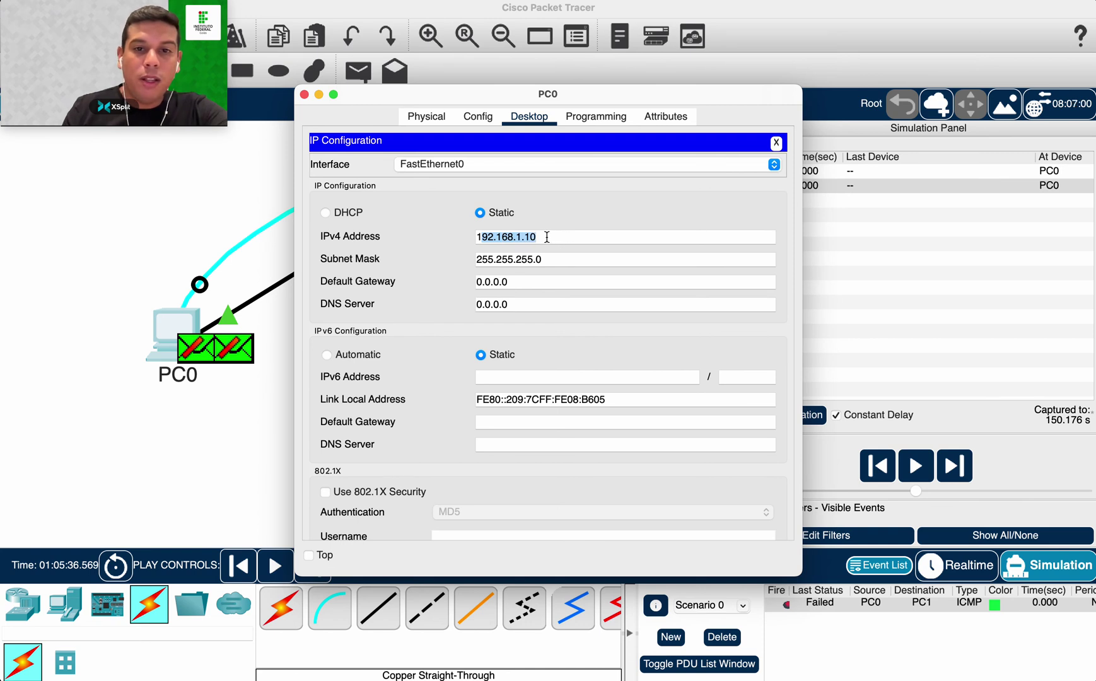
click(552, 238)
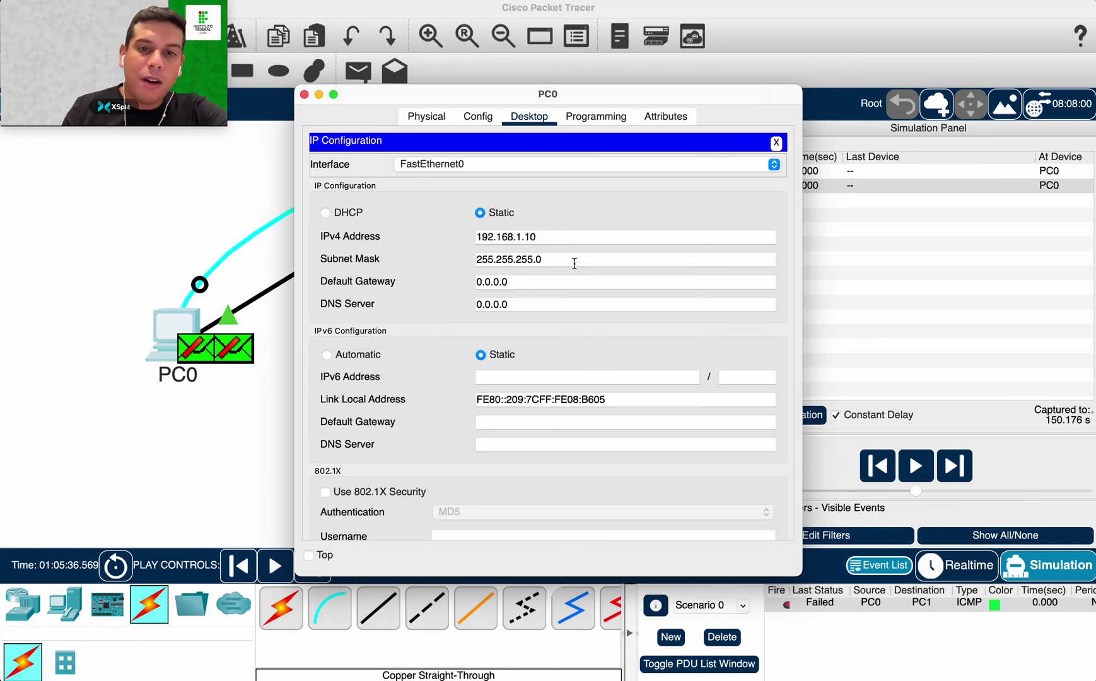
click(303, 94)
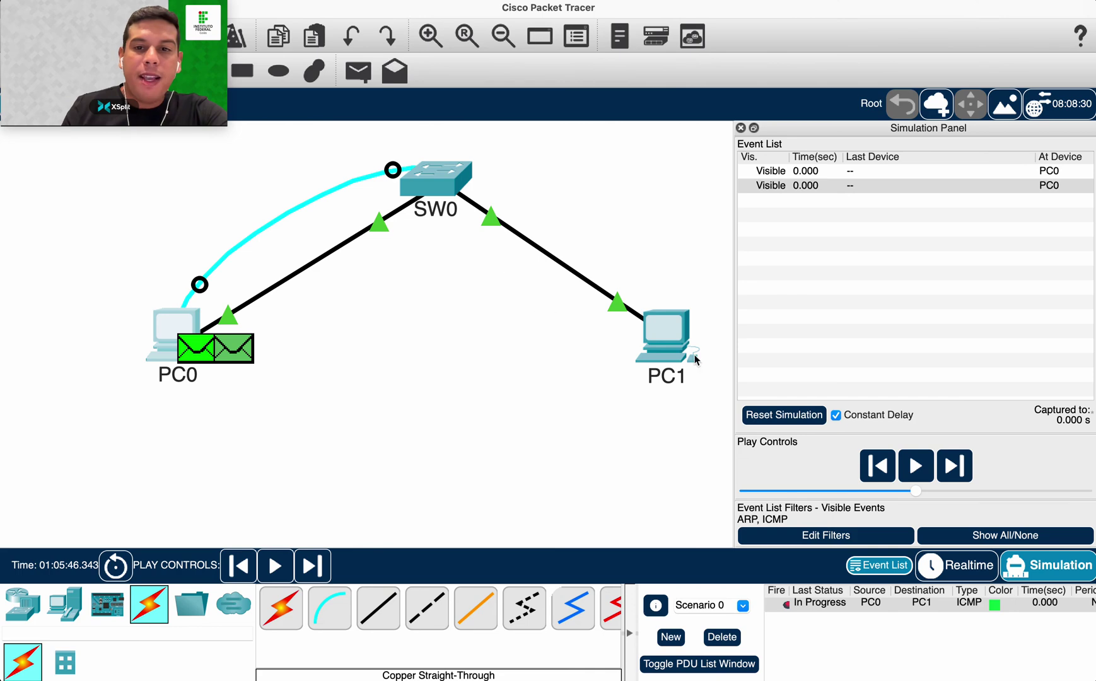
Change PC1's IPv4 address to 192.168.1.11 and step the simulation one hop forward.
click(693, 356)
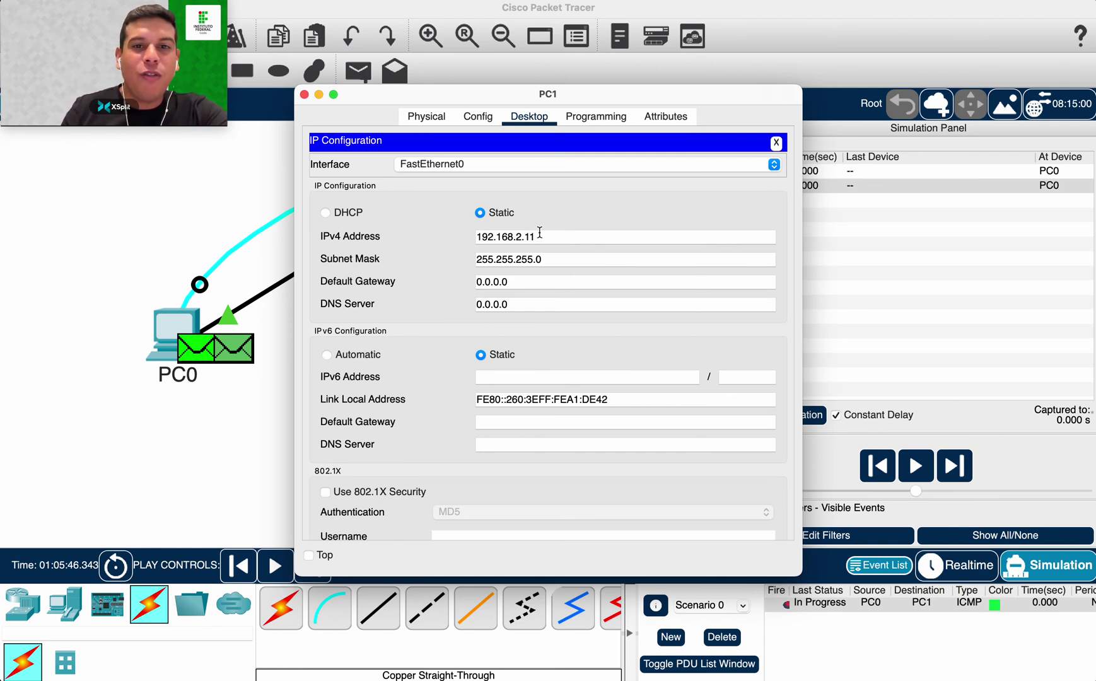
key(BackSpace)
text(1)
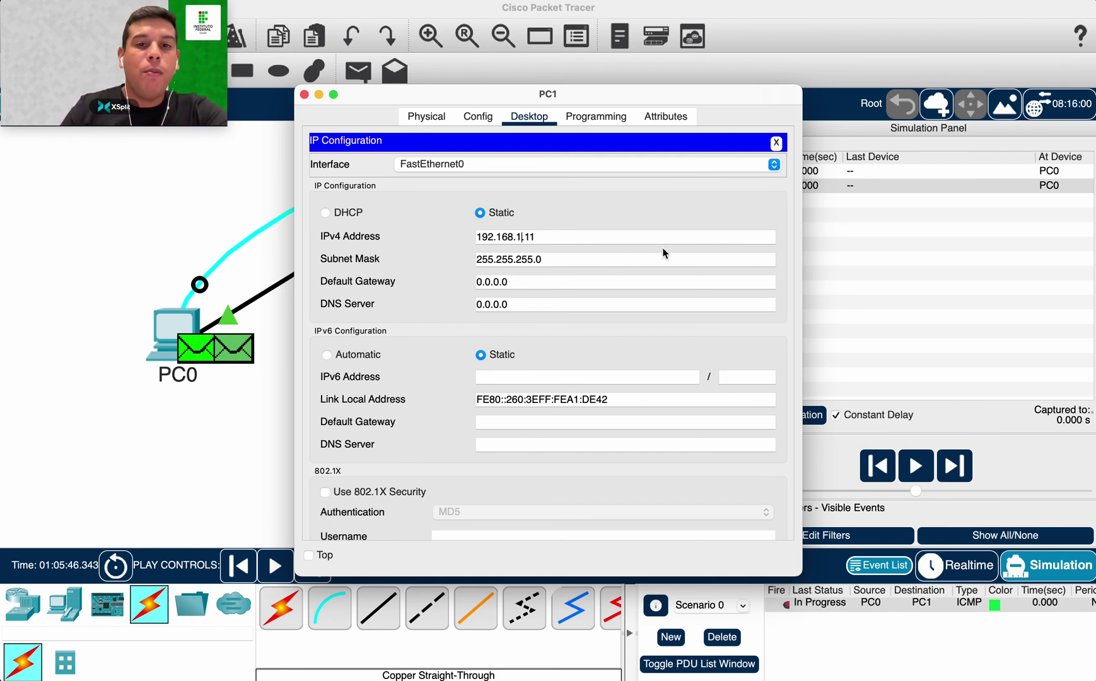
click(304, 93)
click(953, 467)
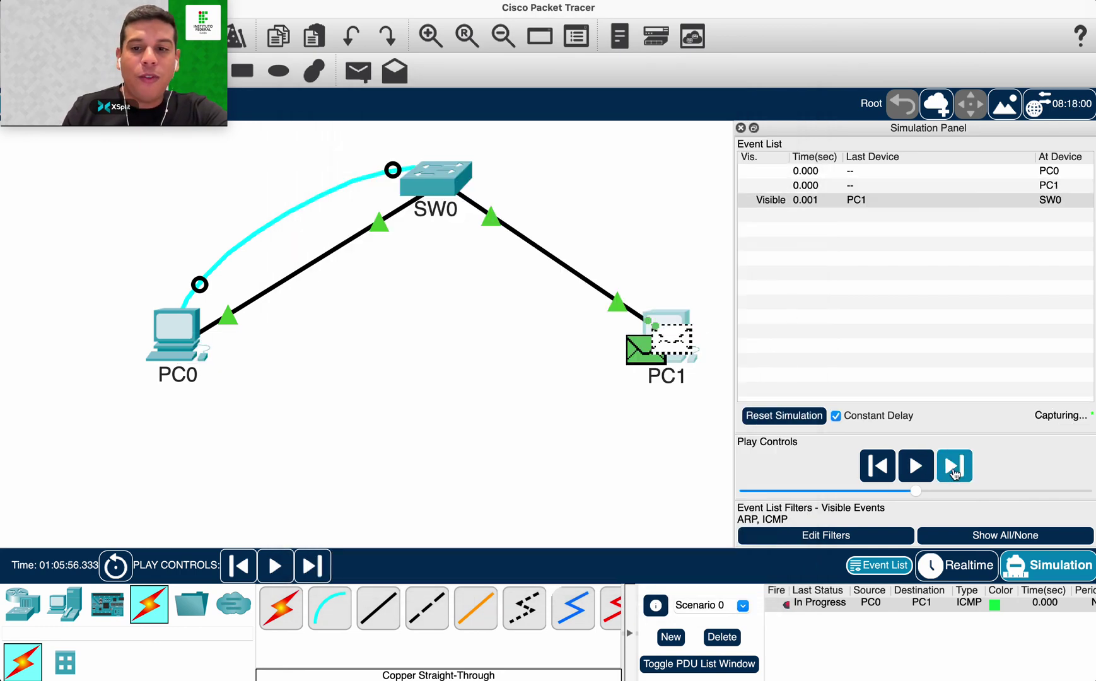
Run the failed ping capture to its end, reset the simulation and delete the failed PDU.
click(954, 466)
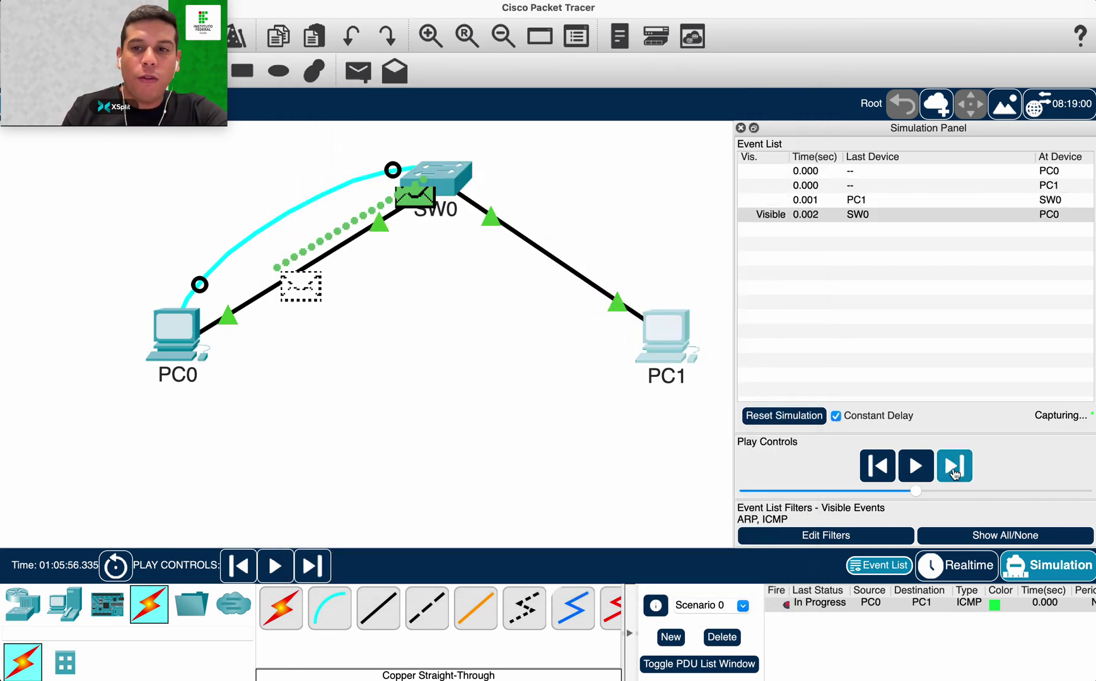
click(954, 466)
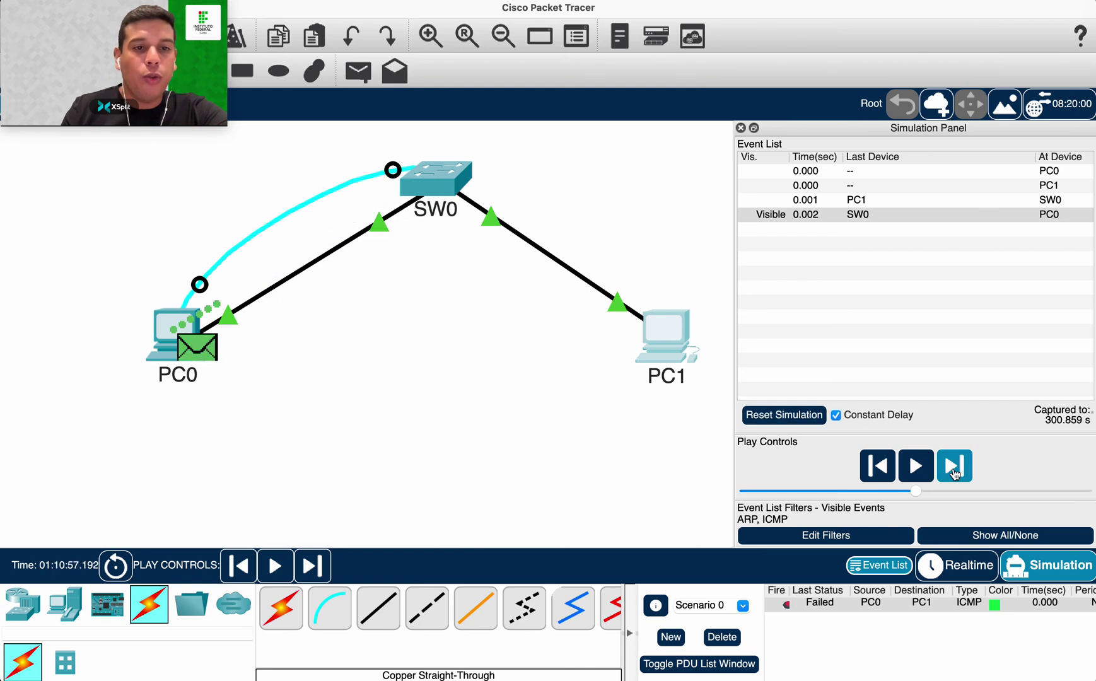
click(864, 602)
click(784, 415)
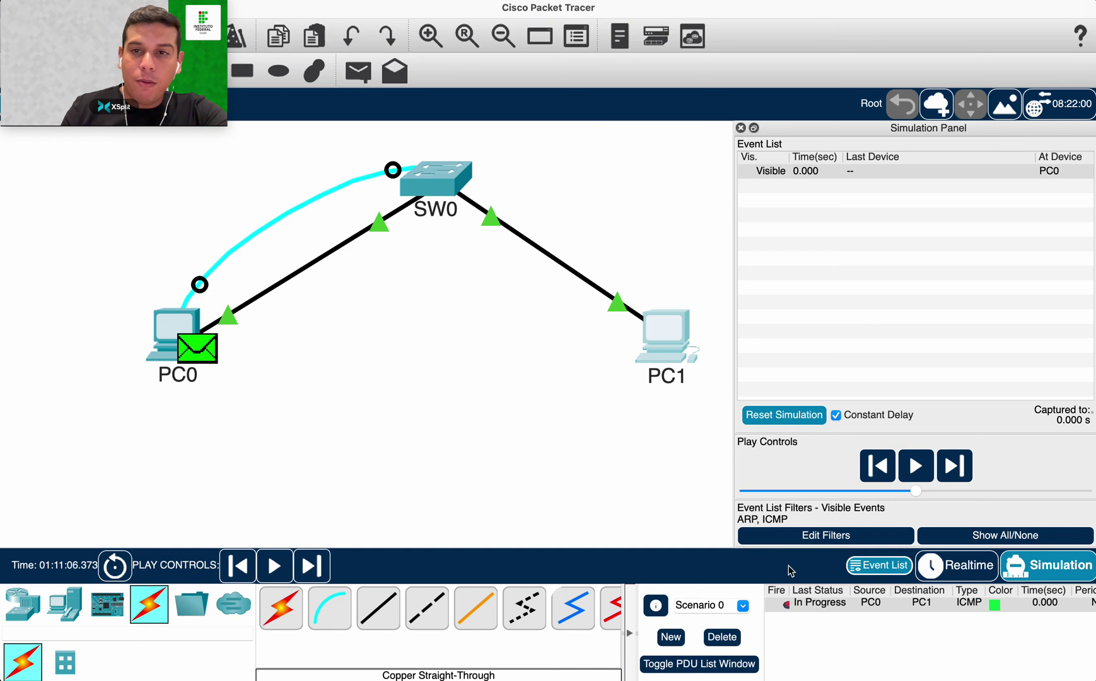
click(721, 637)
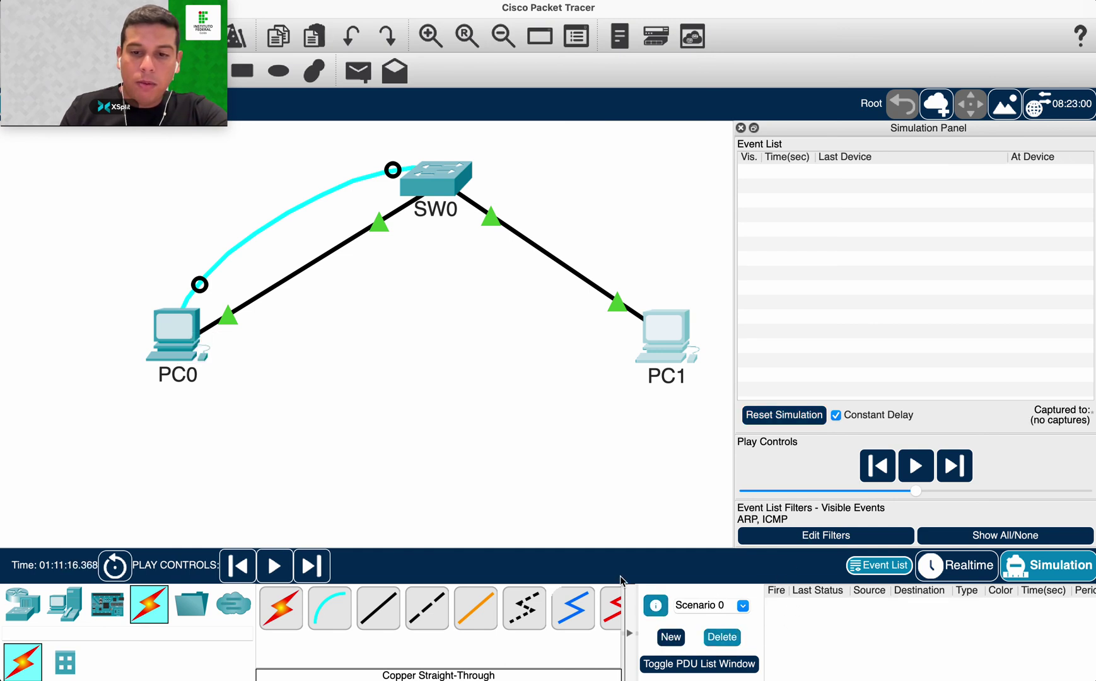
Send a new simple PDU from PC0 to PC1, step it to a reply, then return to Realtime.
click(347, 81)
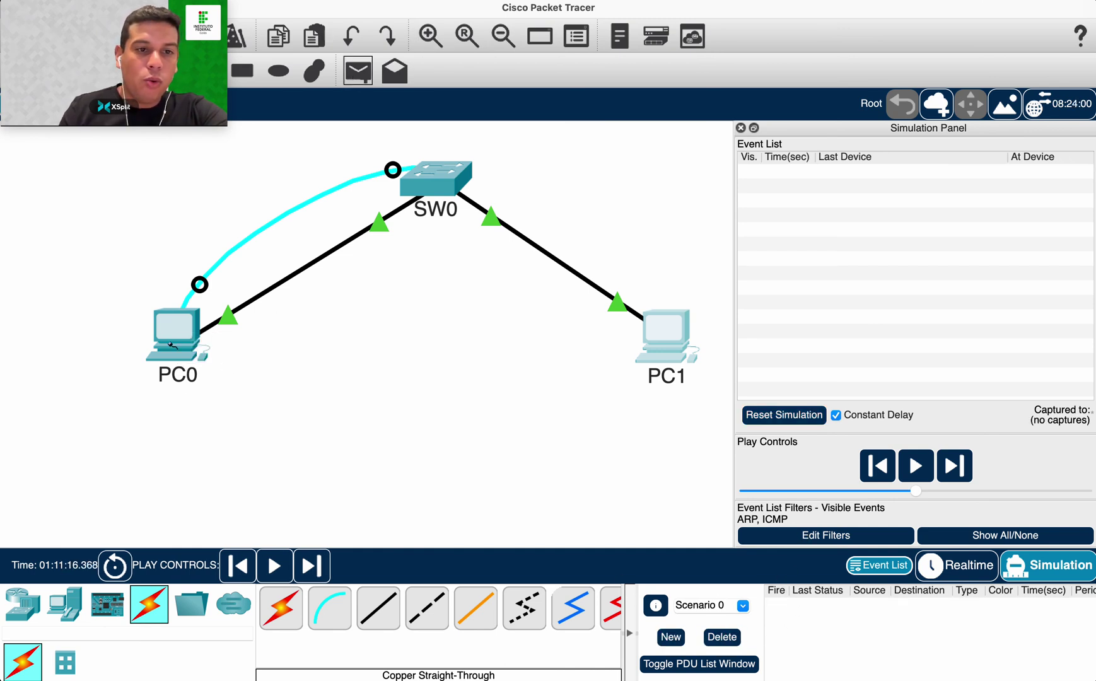
click(172, 340)
click(665, 334)
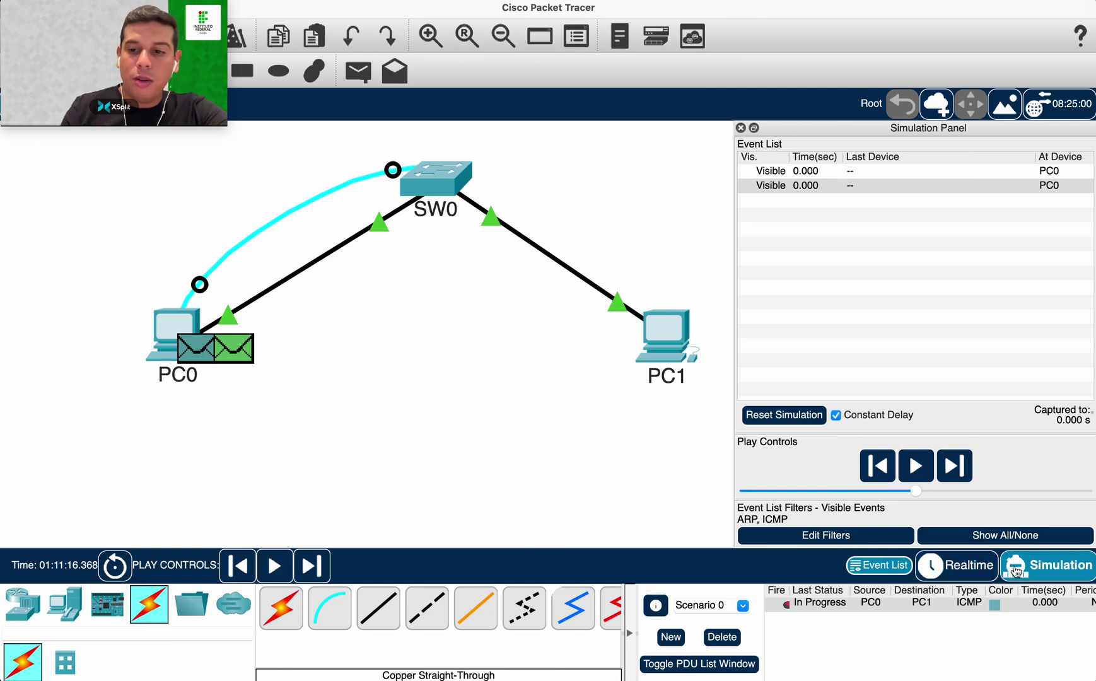
click(955, 466)
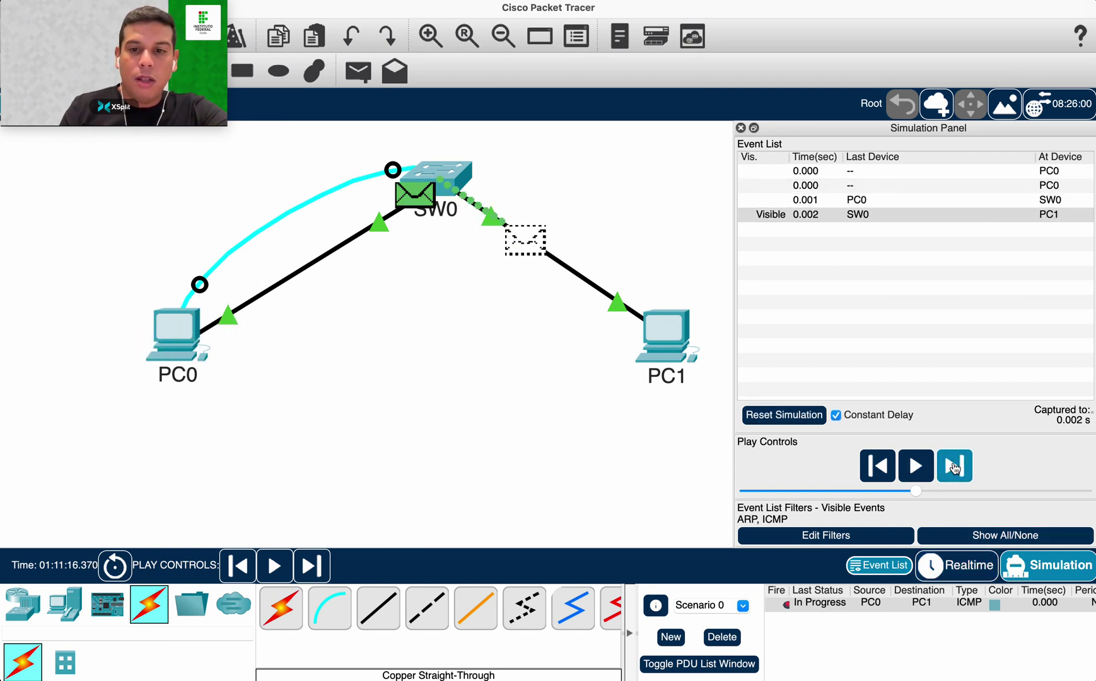
click(954, 467)
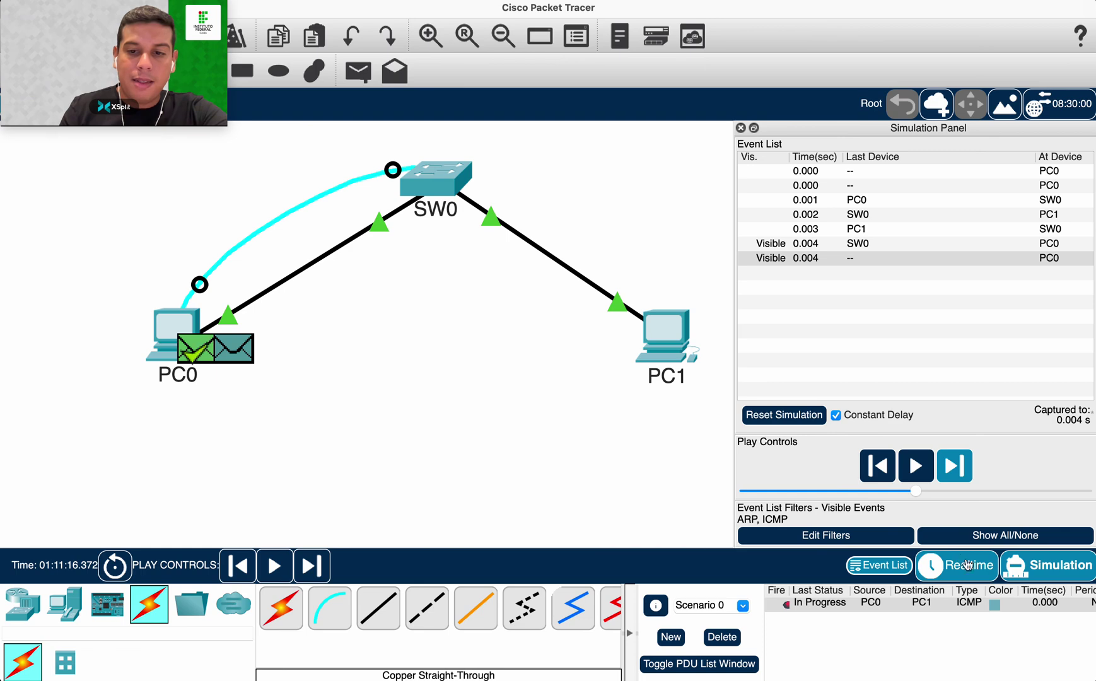
click(842, 605)
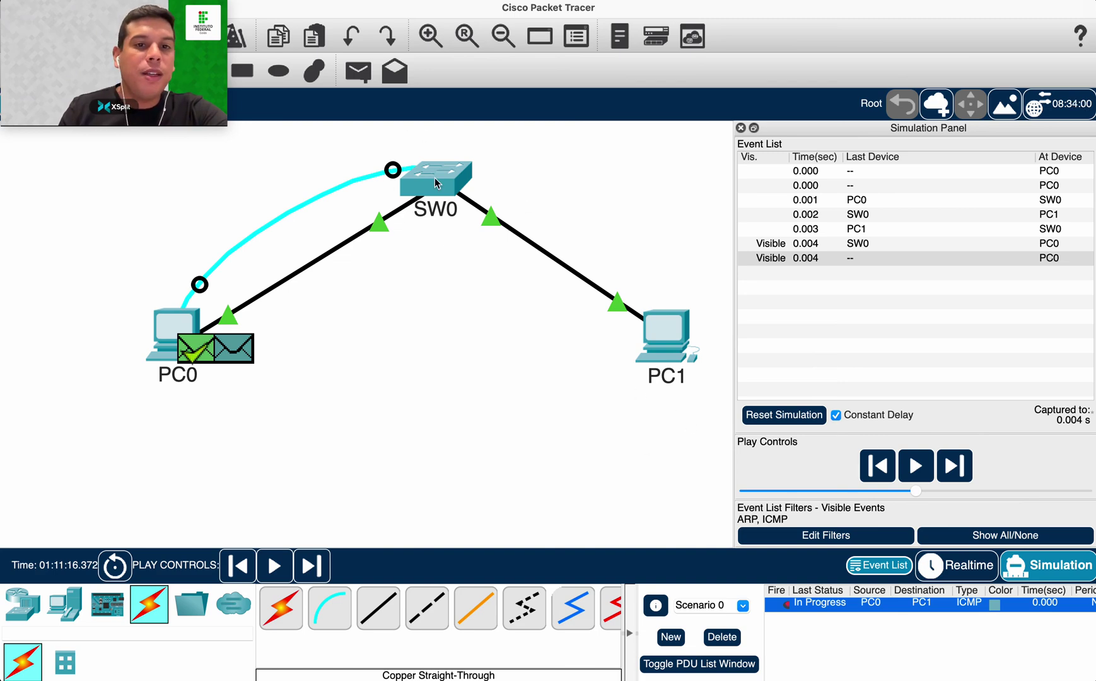
mouse_move(435, 183)
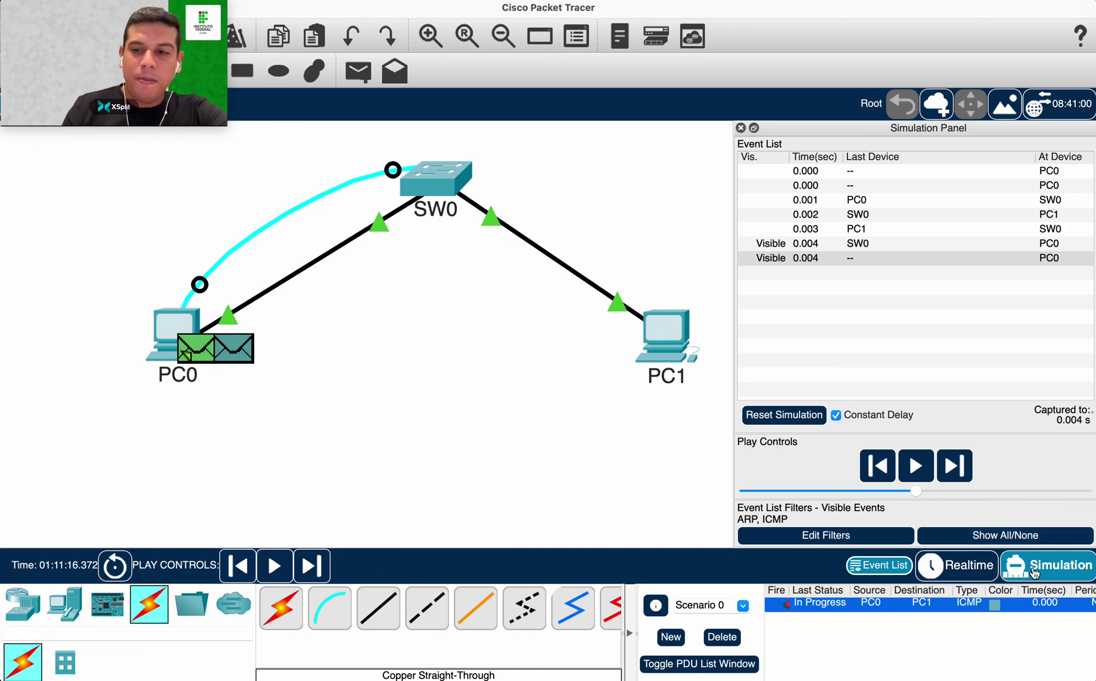
click(955, 568)
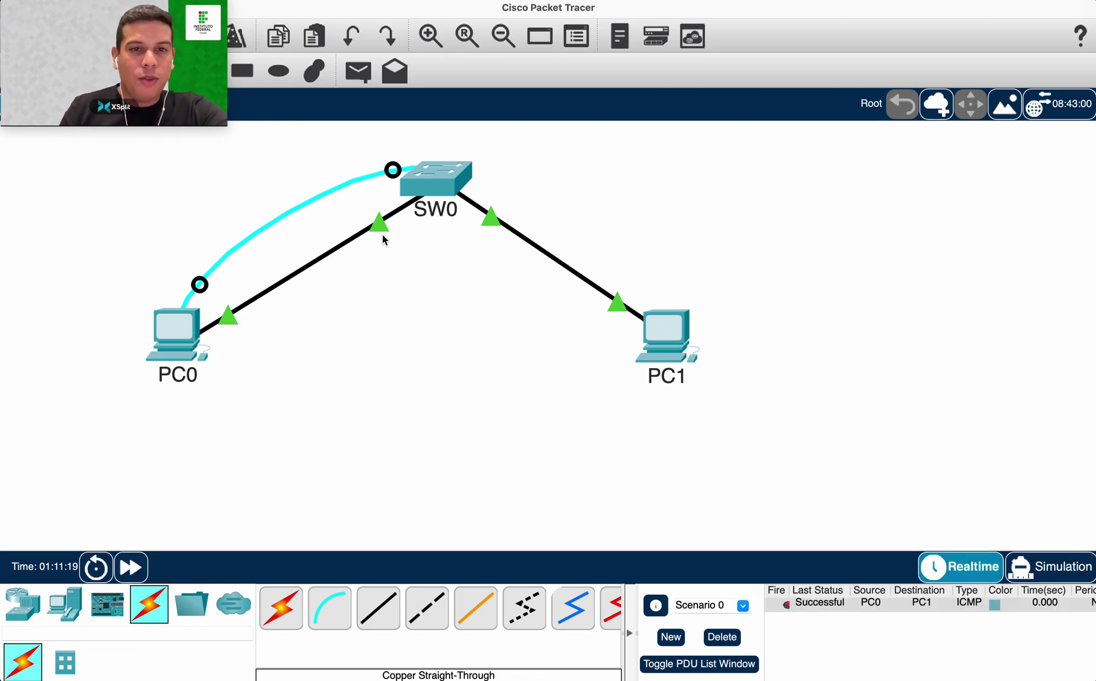
Delete the cyan link between PC0 and SW0.
drag(126, 9, 949, 338)
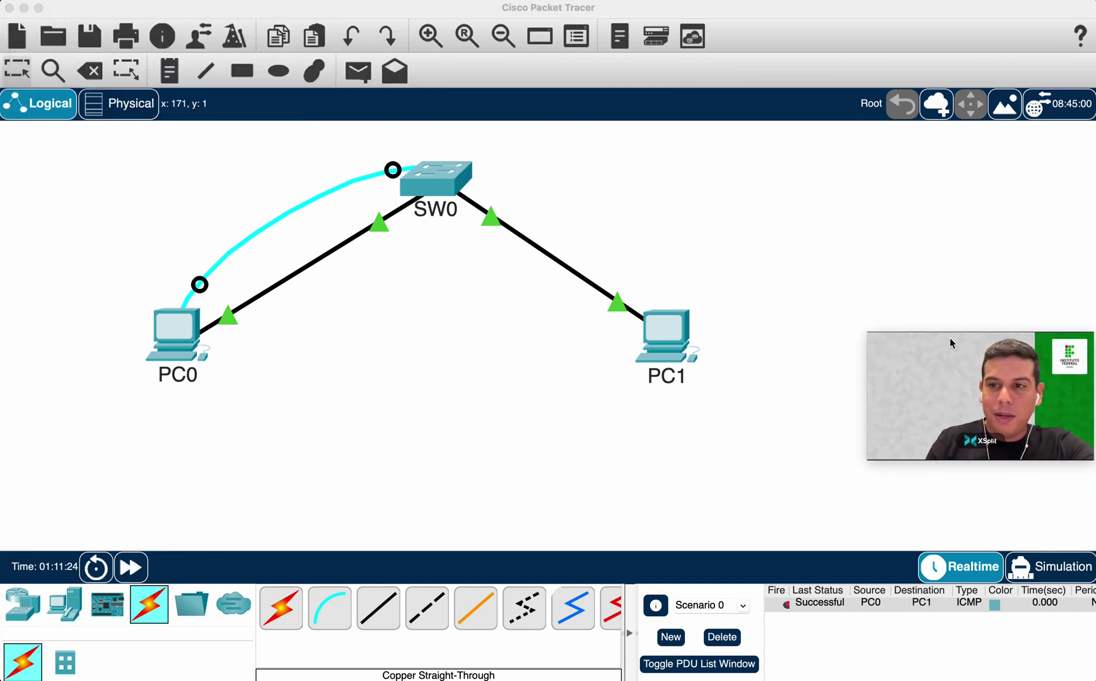
click(90, 70)
click(264, 224)
key(Escape)
Move SW0 left and place PC0 and PC1 below it in a compact triangle.
drag(465, 188, 285, 201)
drag(161, 351, 105, 390)
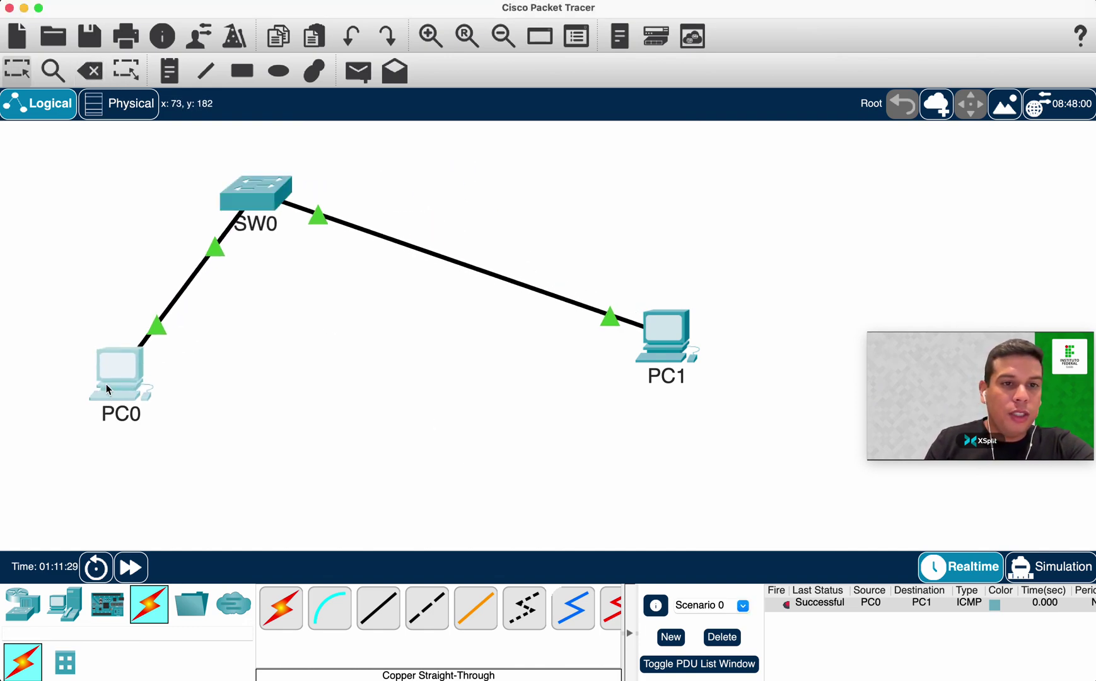
drag(677, 350, 367, 389)
drag(256, 195, 228, 204)
drag(132, 354, 121, 370)
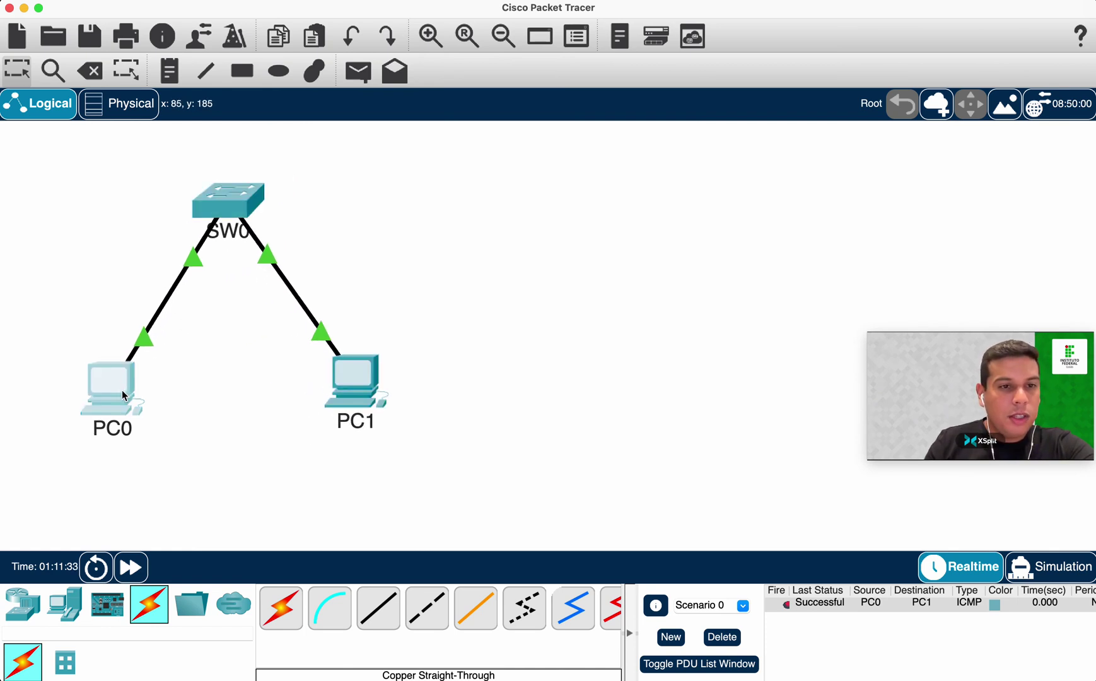
drag(348, 392, 341, 399)
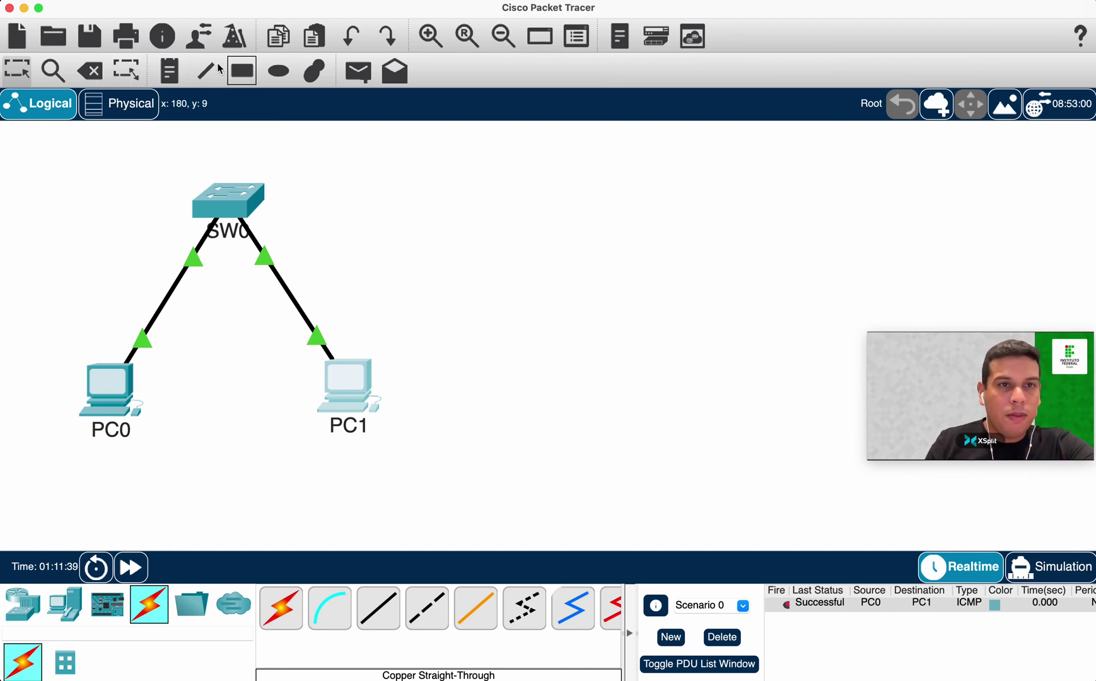
Add a 192.168.1.0/24 note below the first LAN.
click(171, 76)
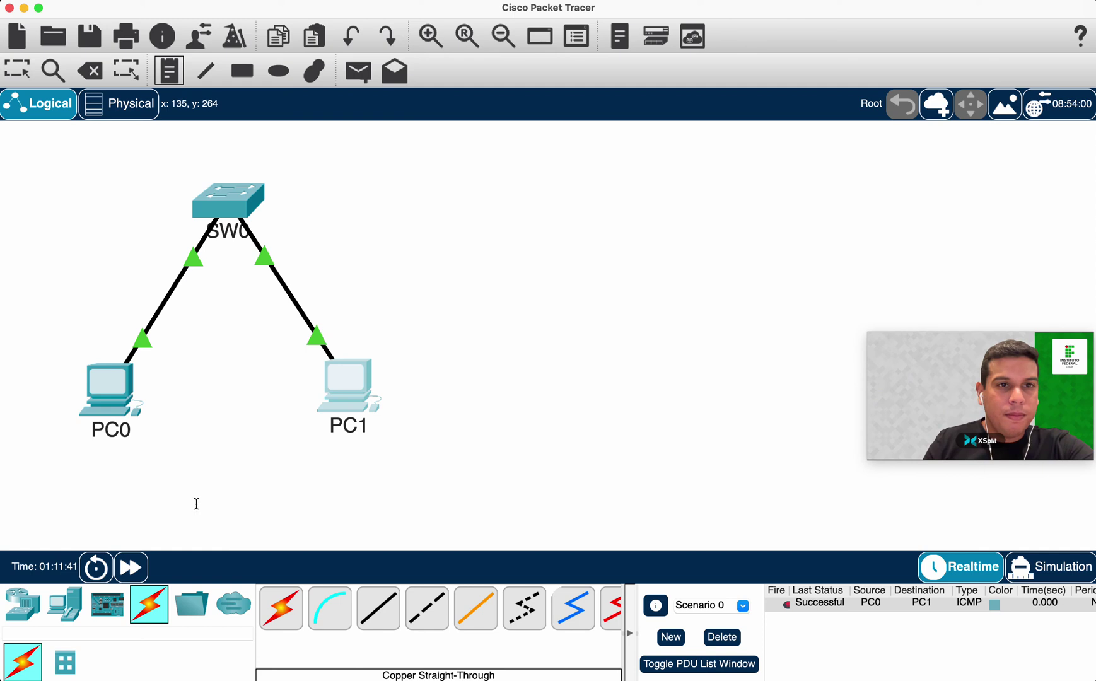
click(185, 466)
text(192.168.1)
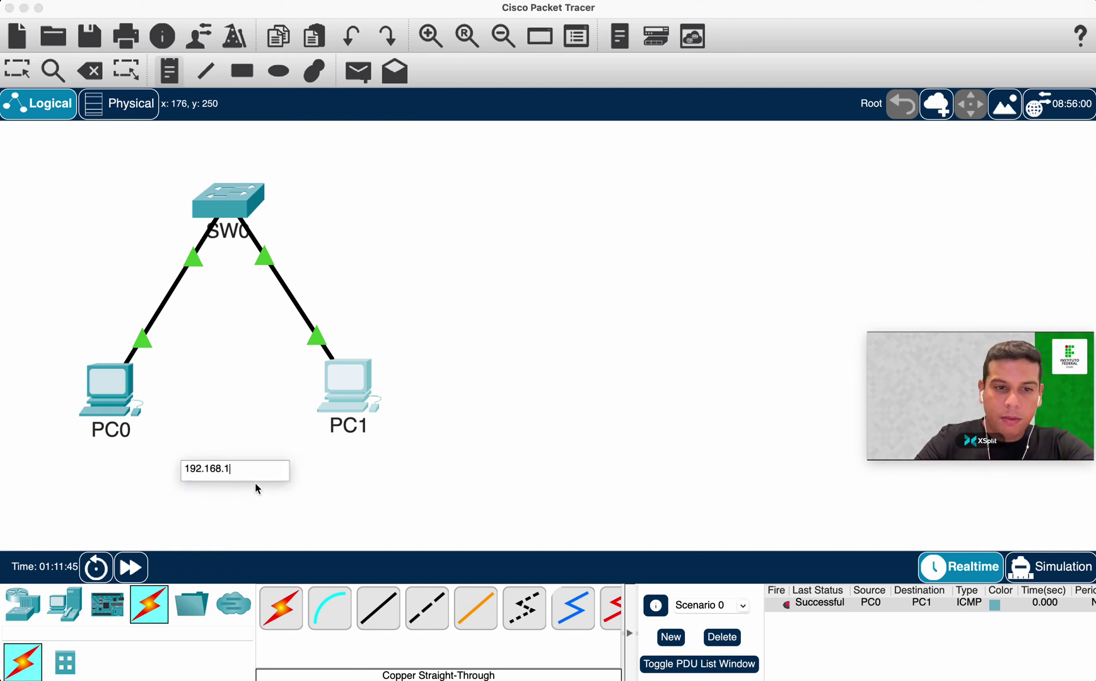
text(.0/24)
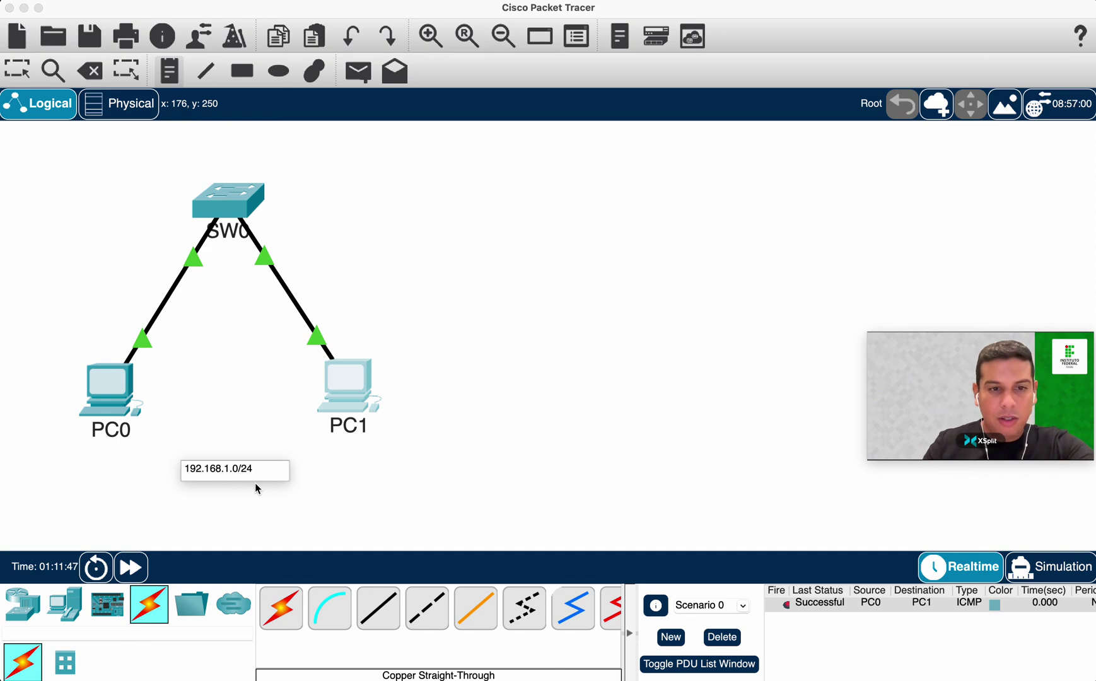
click(341, 496)
Add a .10 note to the left of PC0.
click(169, 70)
click(53, 378)
text(.1)
click(92, 386)
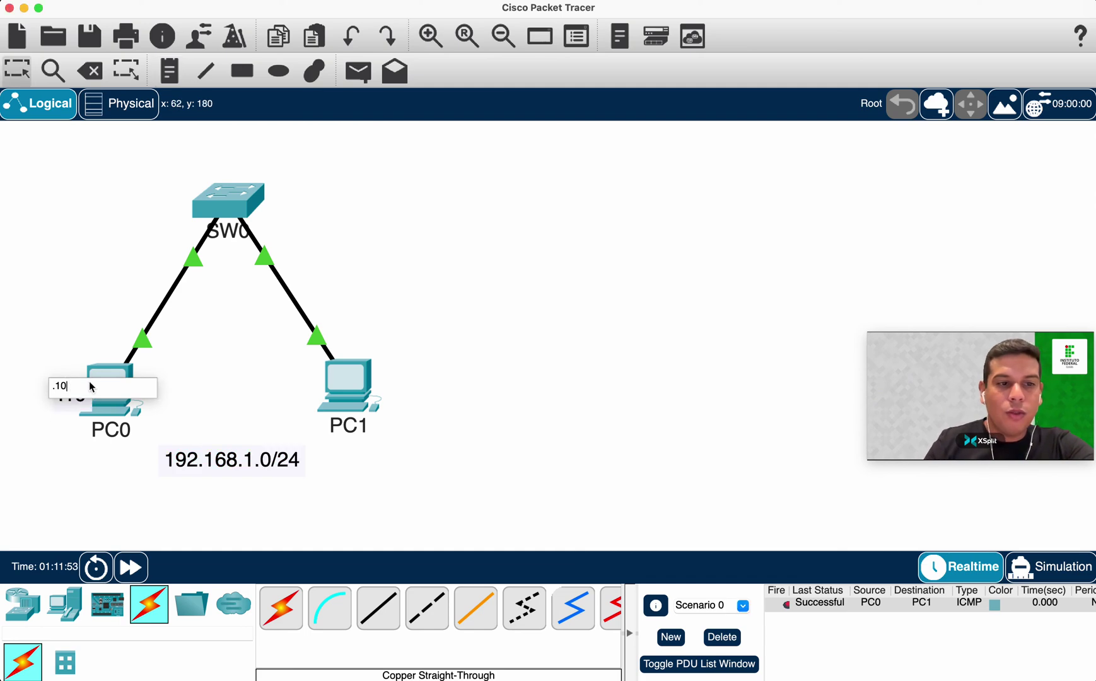
click(78, 404)
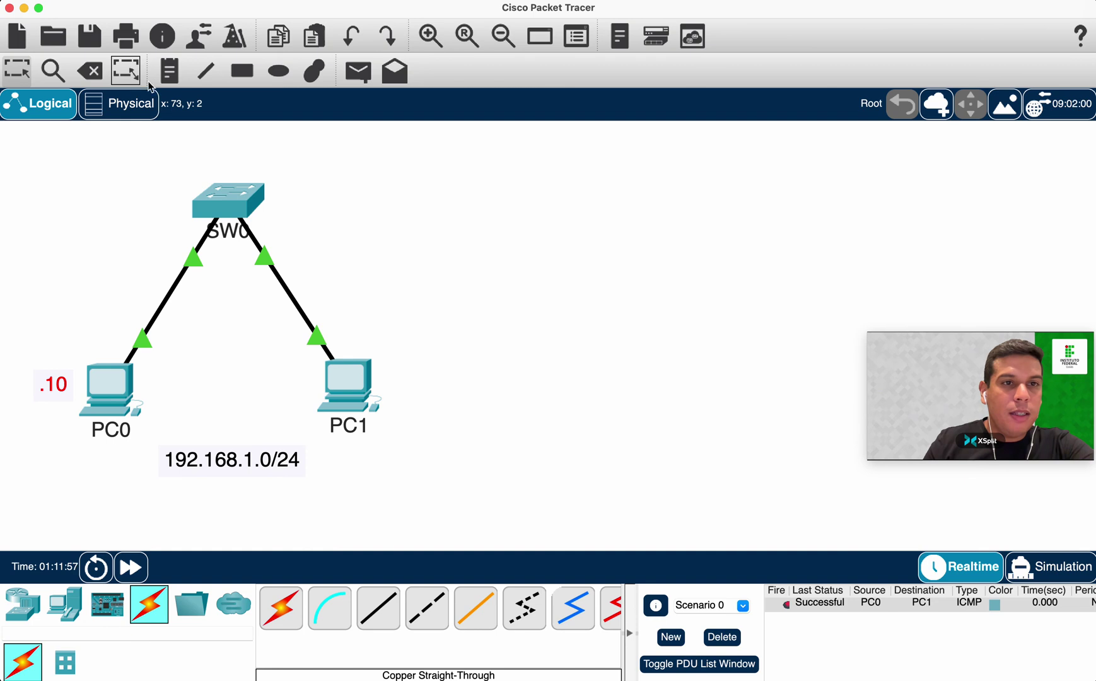
Add a .11 note beside PC1, position it, and collapse the scenario list.
click(169, 70)
click(394, 379)
text(.11)
click(560, 313)
key(Escape)
drag(419, 392, 414, 398)
drag(111, 183, 351, 421)
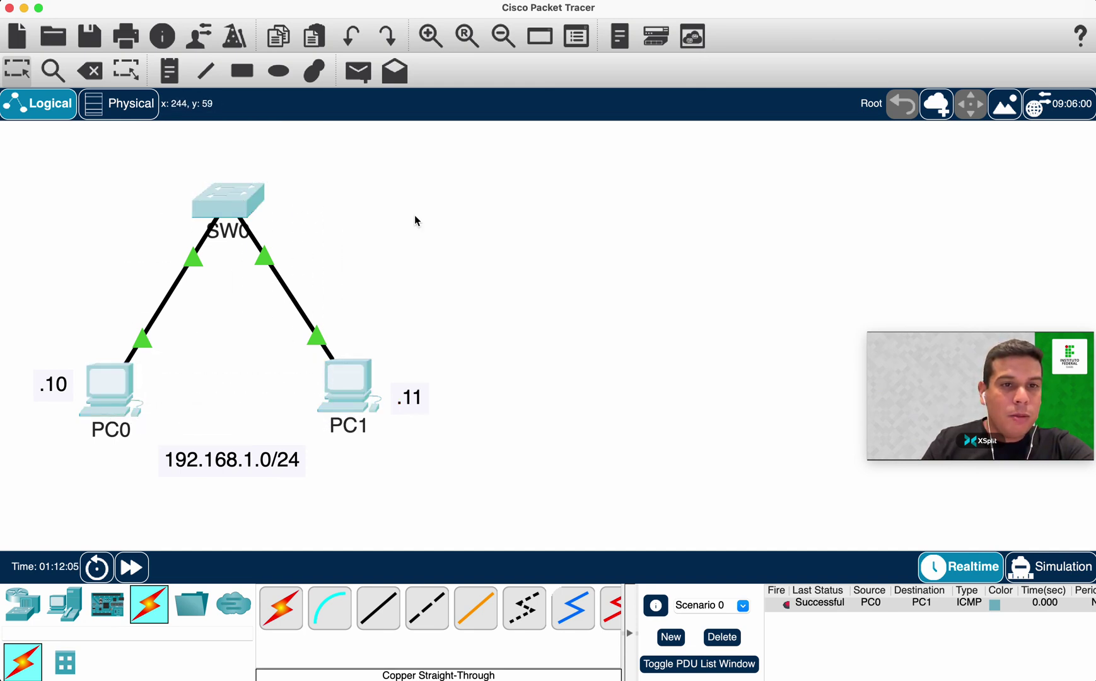
click(493, 237)
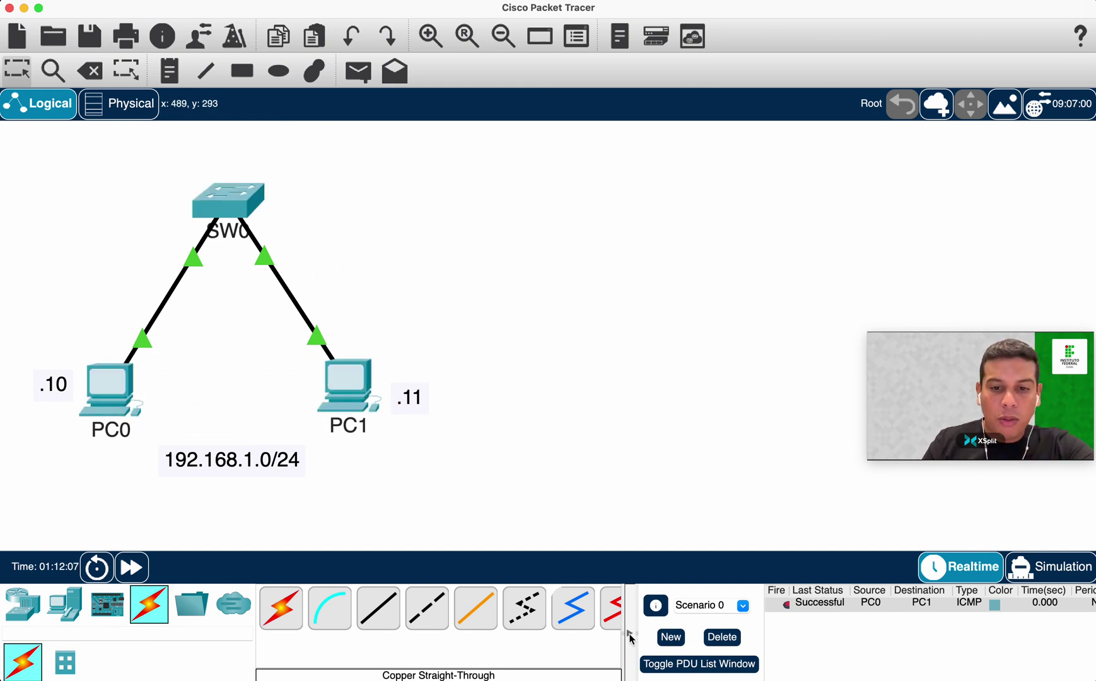
click(629, 632)
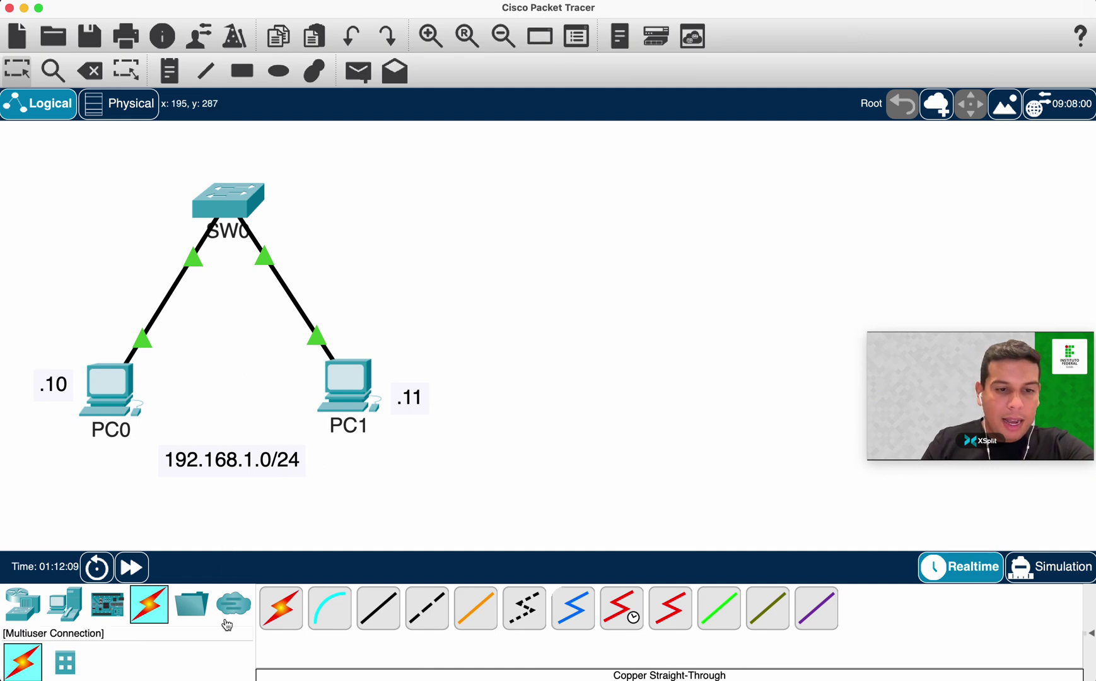
Add a 2960 switch (Switch1), Laptop0 below it and PC2 to the right.
click(22, 604)
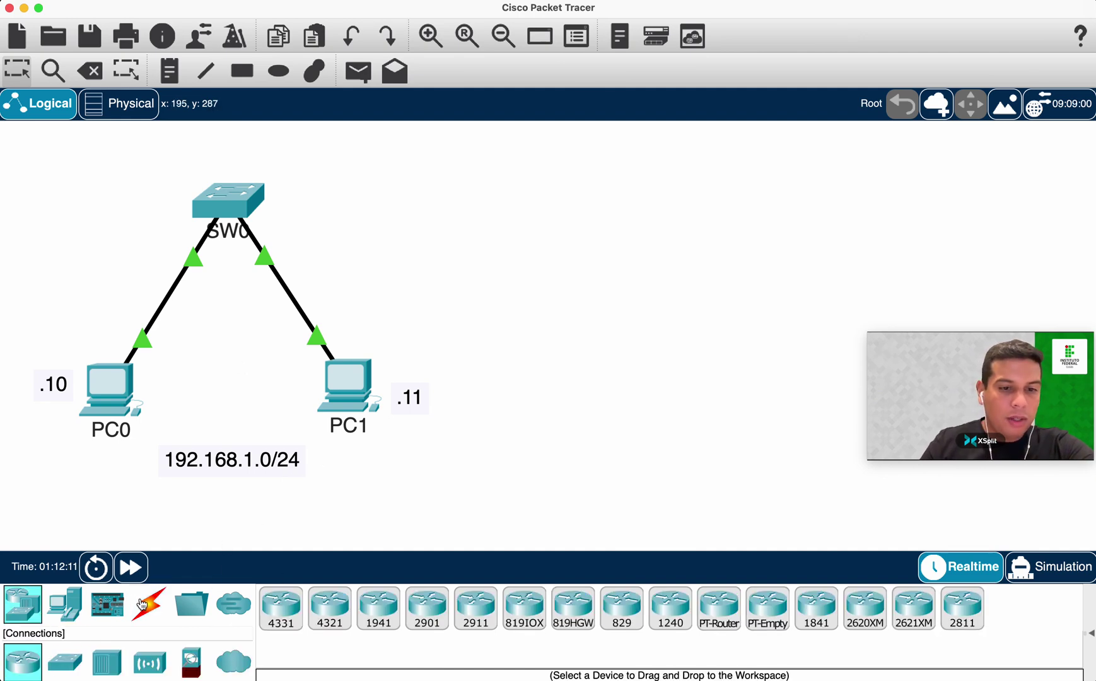
click(65, 661)
drag(281, 607, 638, 192)
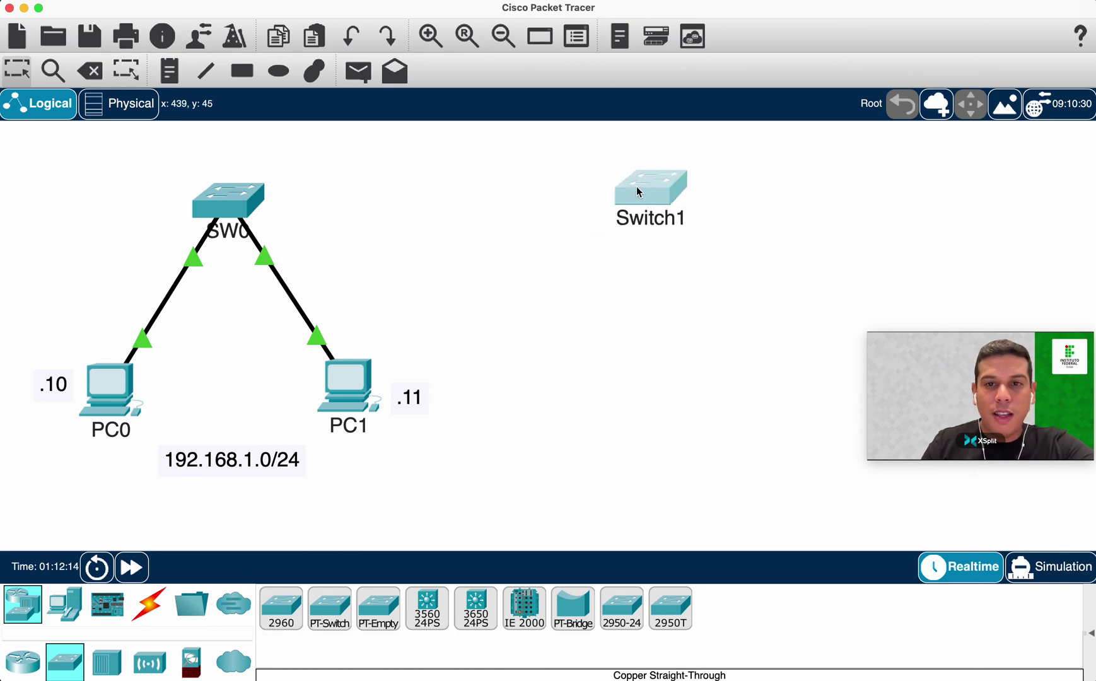
click(76, 616)
click(328, 607)
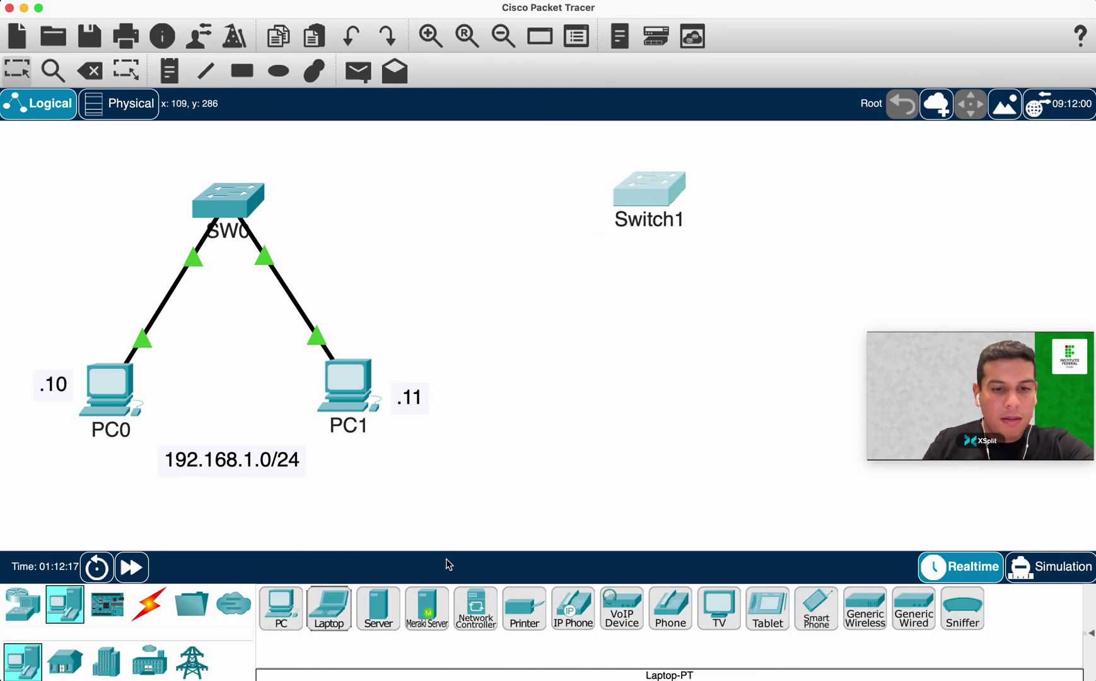
click(570, 365)
click(281, 607)
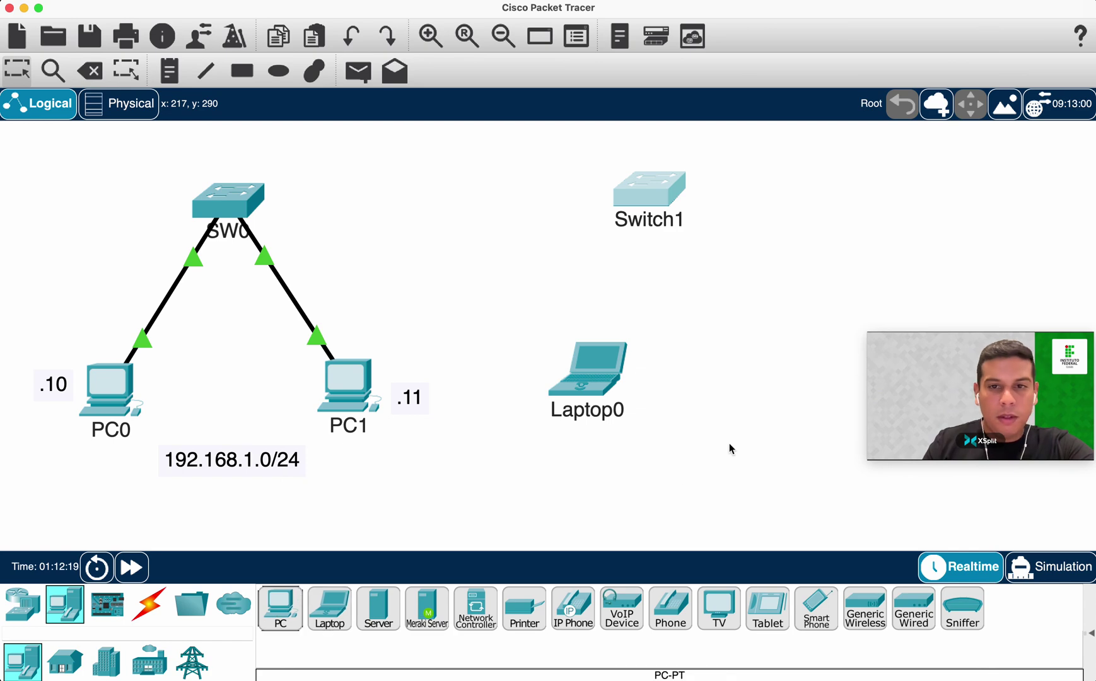
click(759, 388)
drag(796, 391, 803, 374)
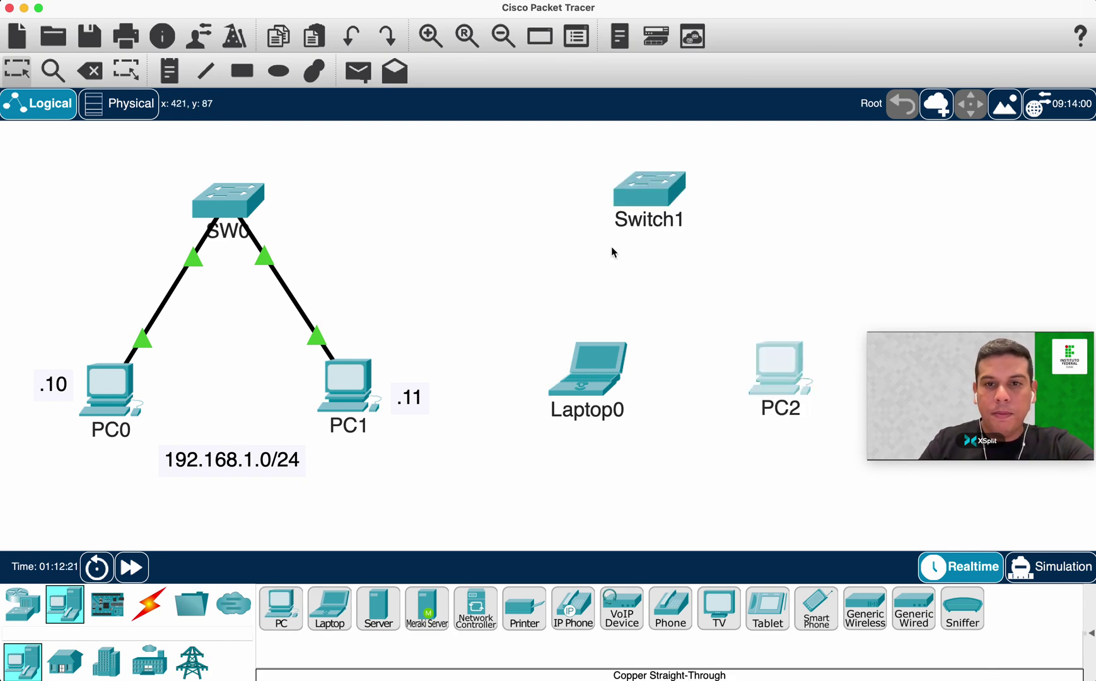
Cable Switch1 Fa0/1 to Laptop0 and Fa0/2 to PC2 with copper straight-through cables.
click(151, 614)
click(378, 607)
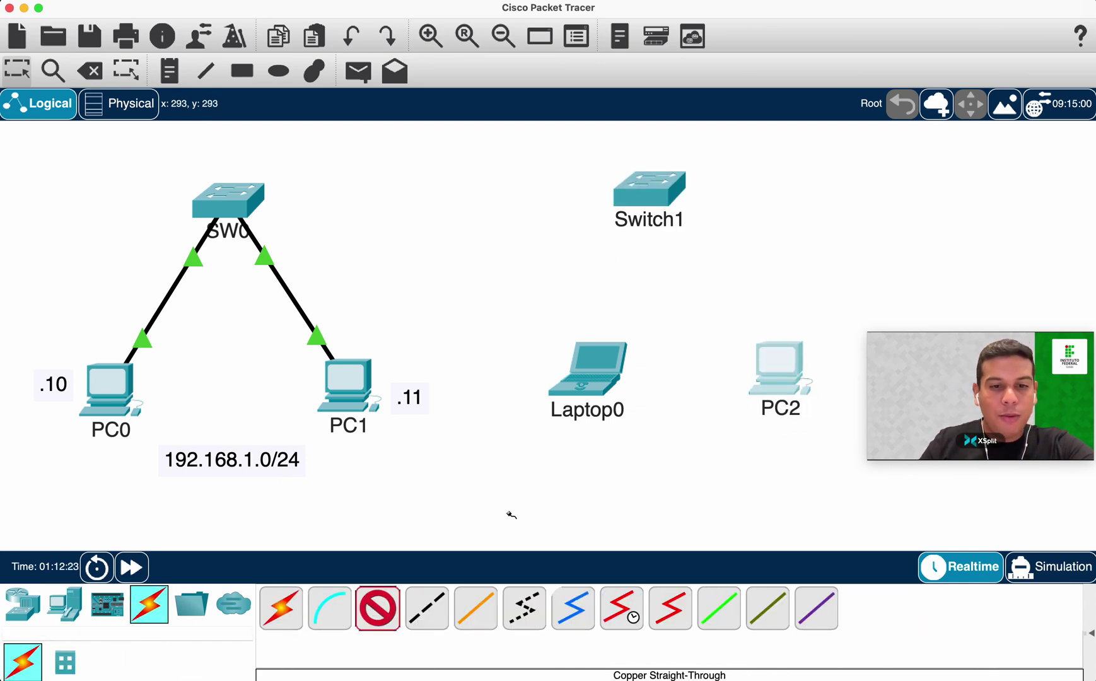
click(675, 216)
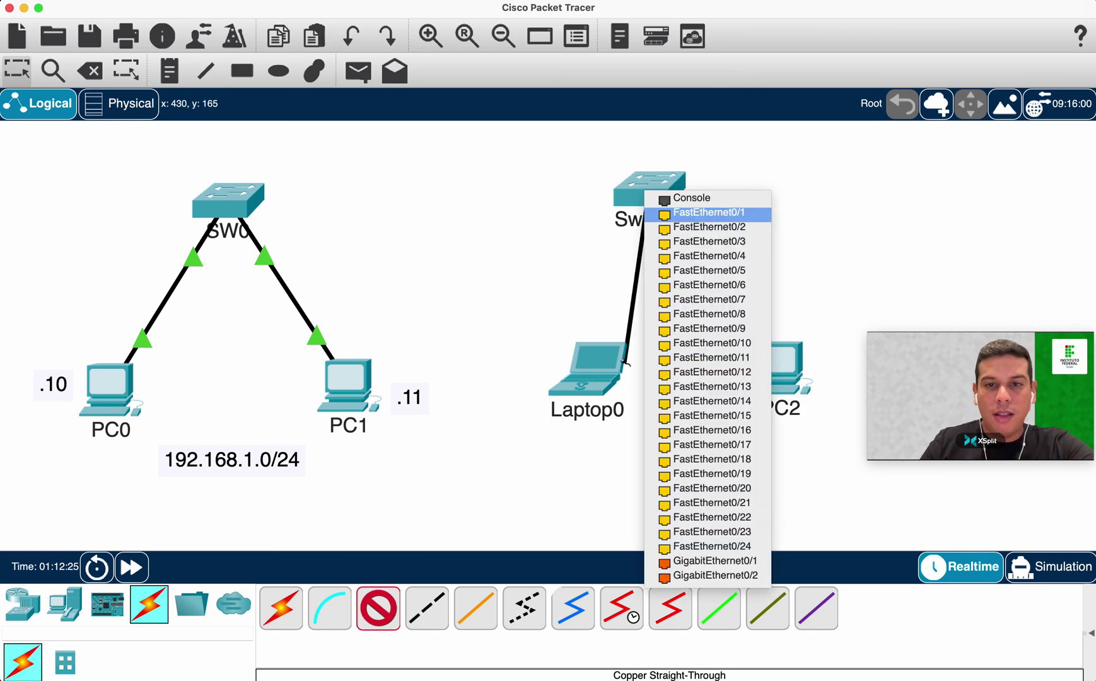
click(675, 213)
click(606, 372)
click(659, 422)
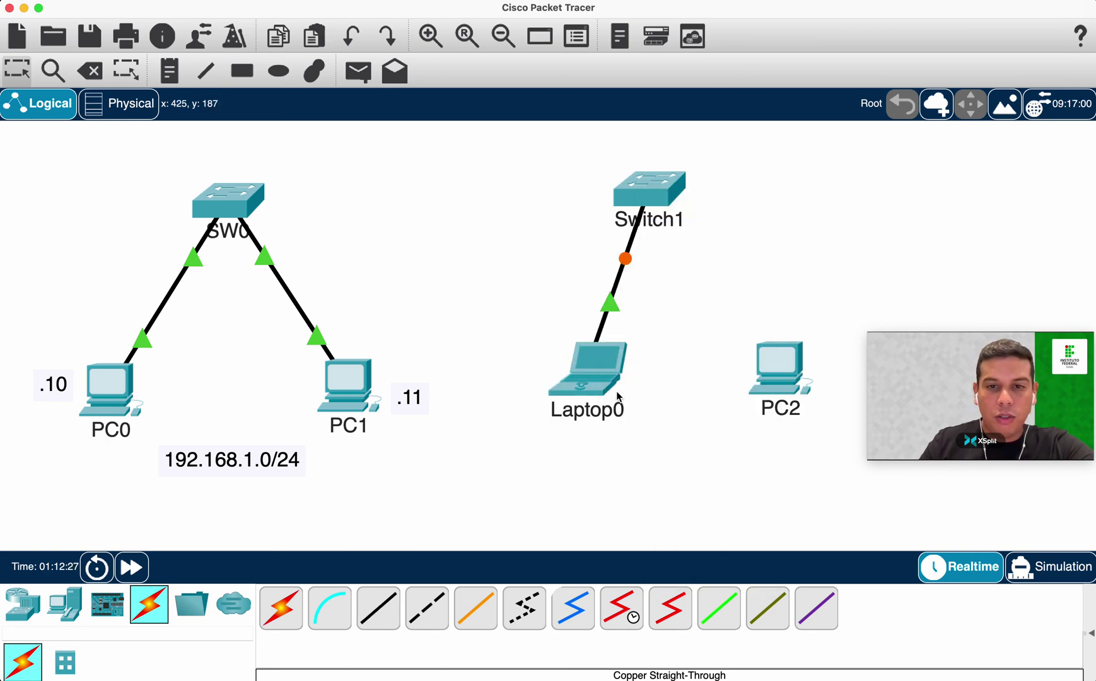
drag(608, 386, 578, 410)
click(379, 607)
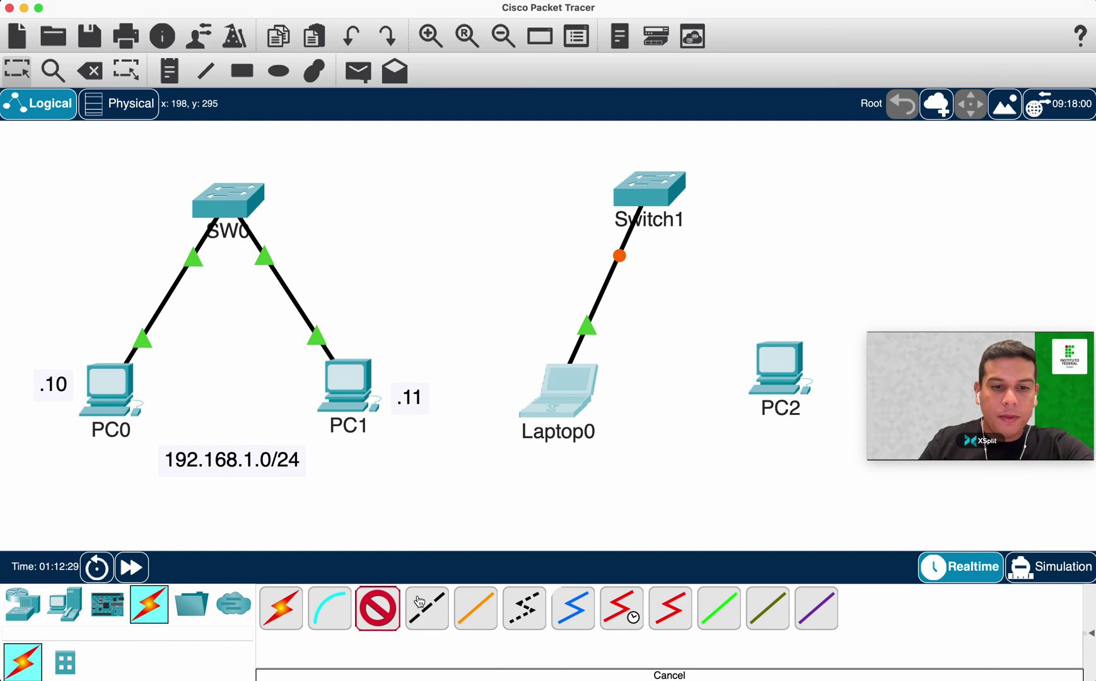
click(681, 211)
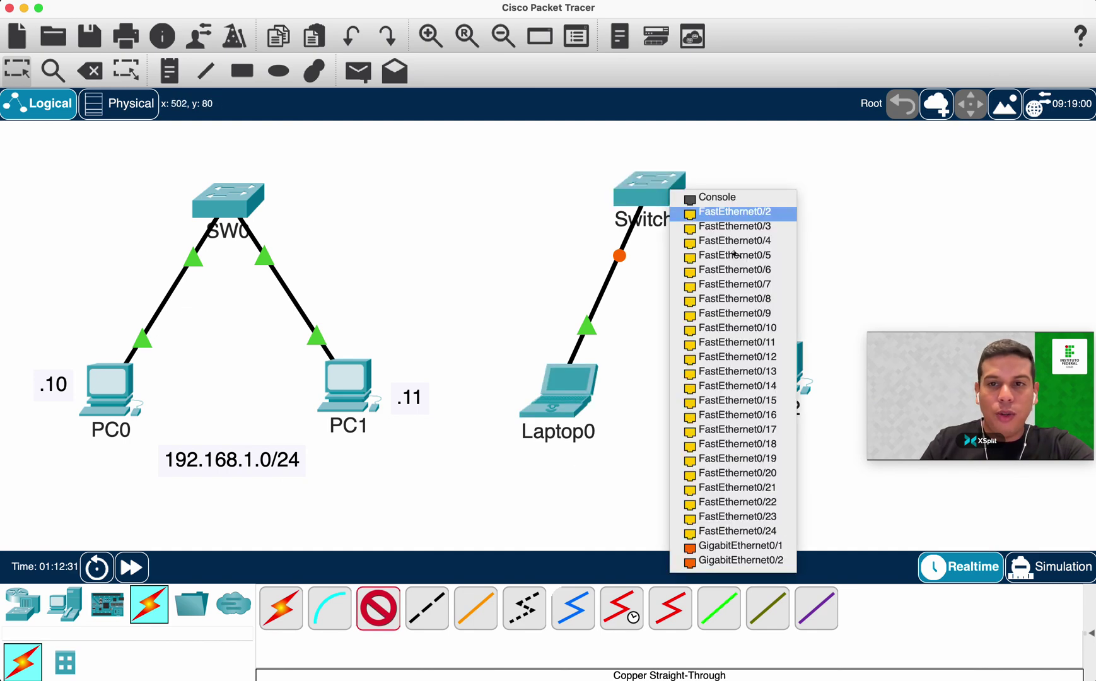
click(700, 213)
click(781, 378)
click(802, 427)
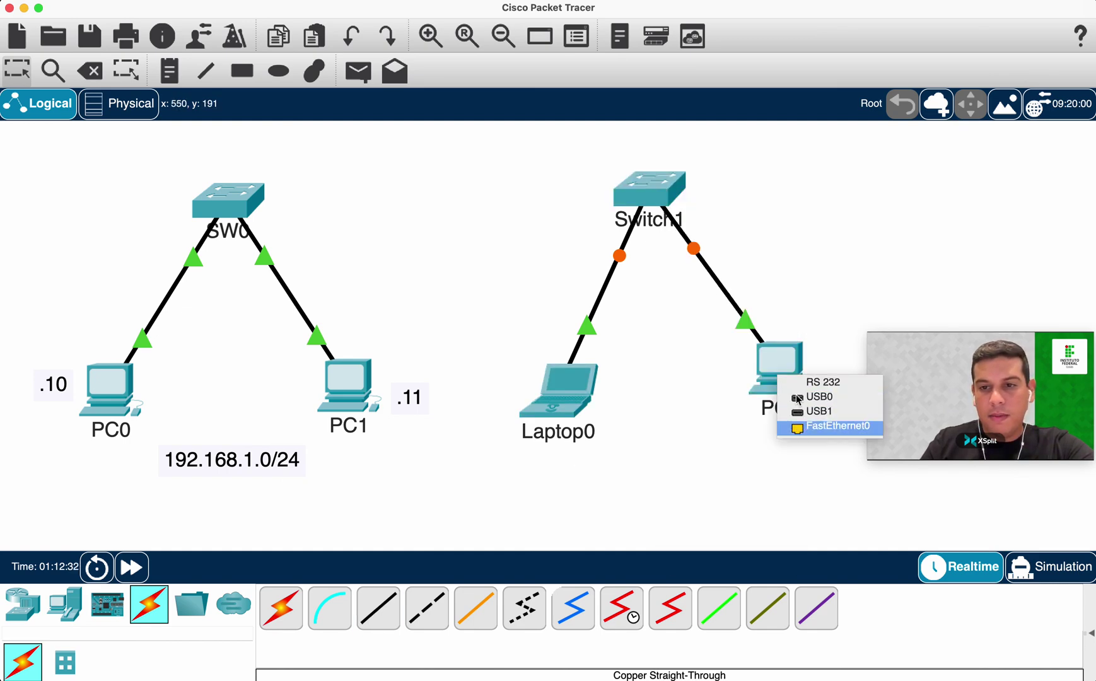
Shift the first LAN group down-left, realign its .11 label, and select the second LAN.
drag(70, 168, 380, 464)
drag(344, 387, 333, 433)
click(418, 419)
mouse_move(418, 419)
mouse_down()
mouse_move(409, 445)
mouse_move(404, 433)
mouse_up()
drag(553, 192, 815, 464)
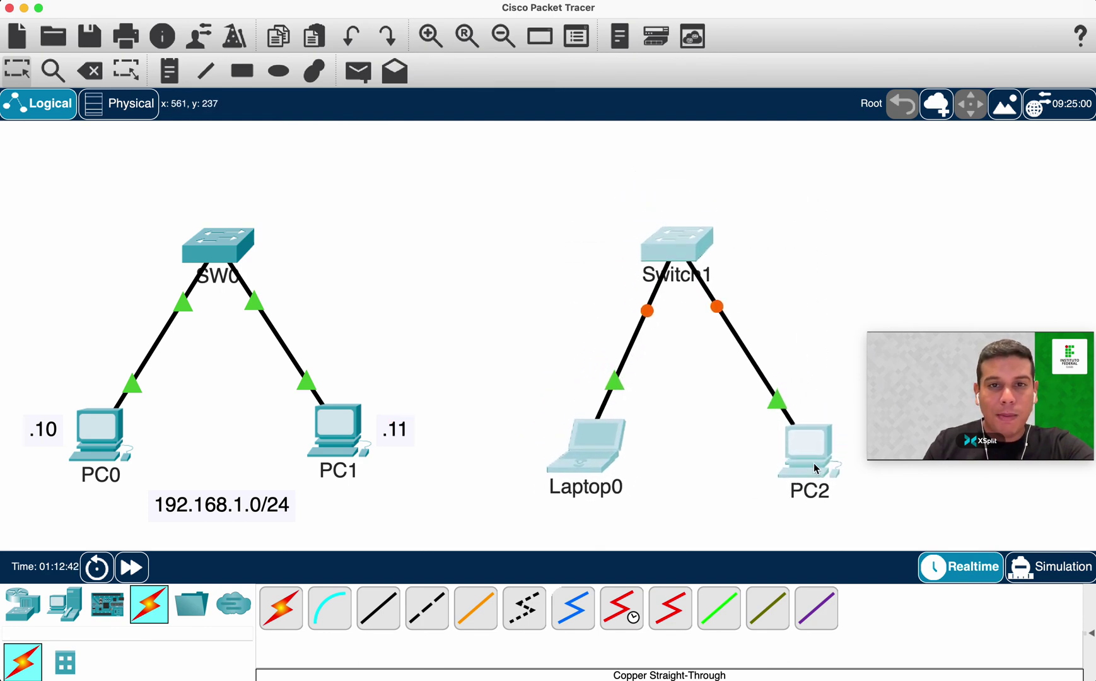
click(22, 603)
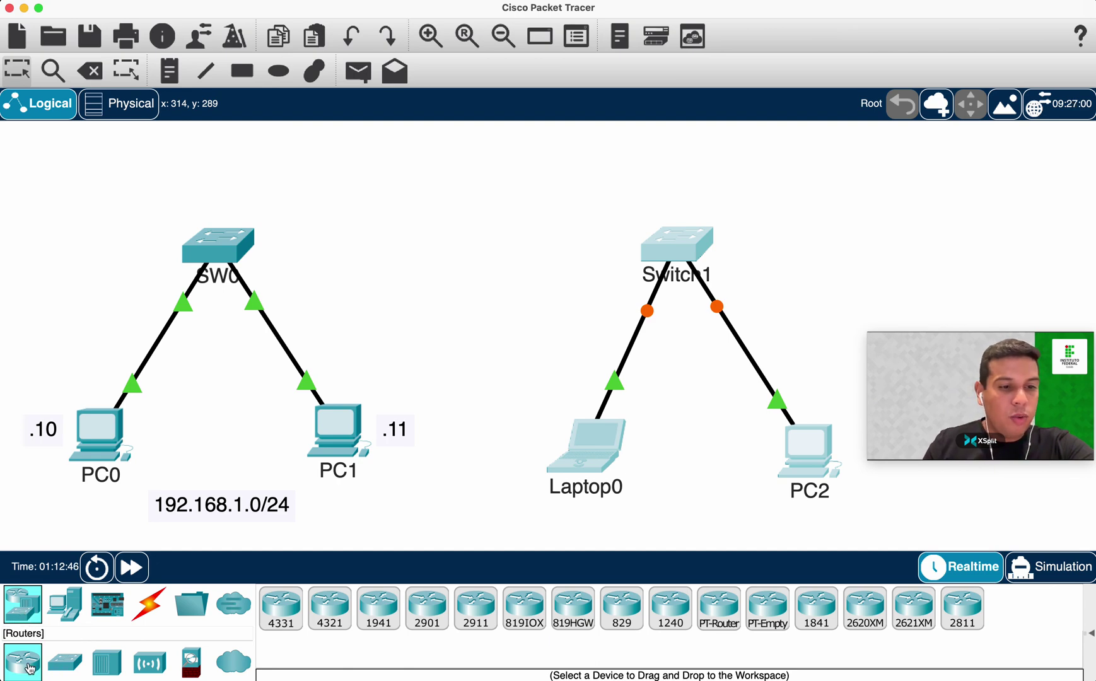
Place a 4331 Router0 between the LANs and add a 192.168.2.0/24 note under the second LAN.
click(282, 620)
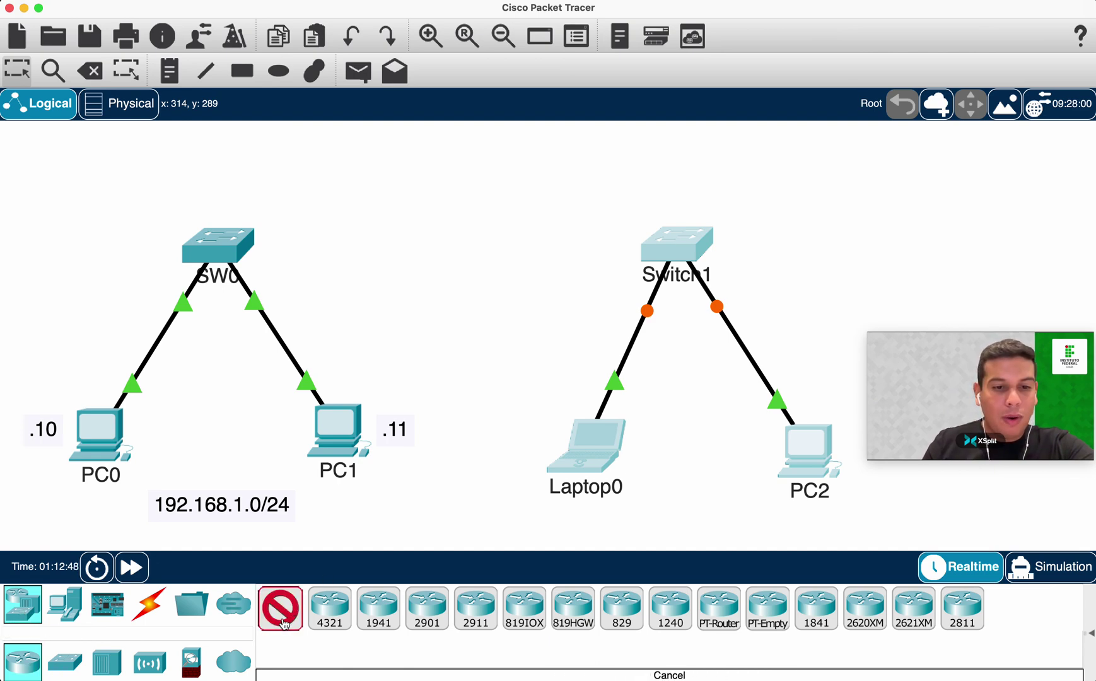
click(478, 154)
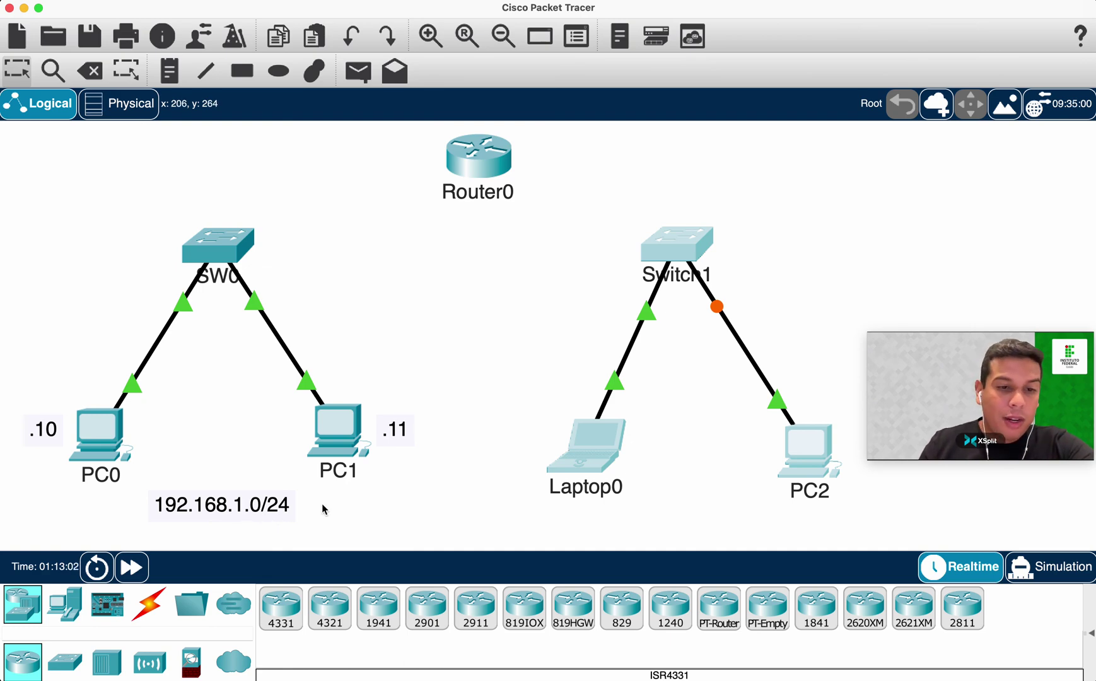
click(168, 71)
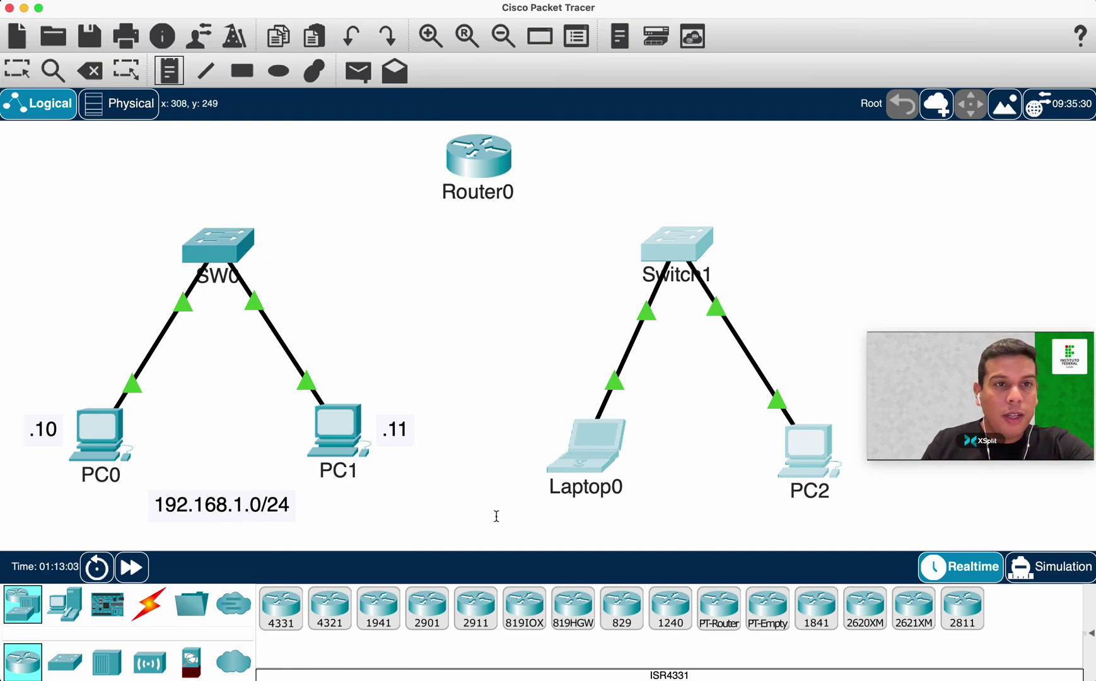
click(719, 515)
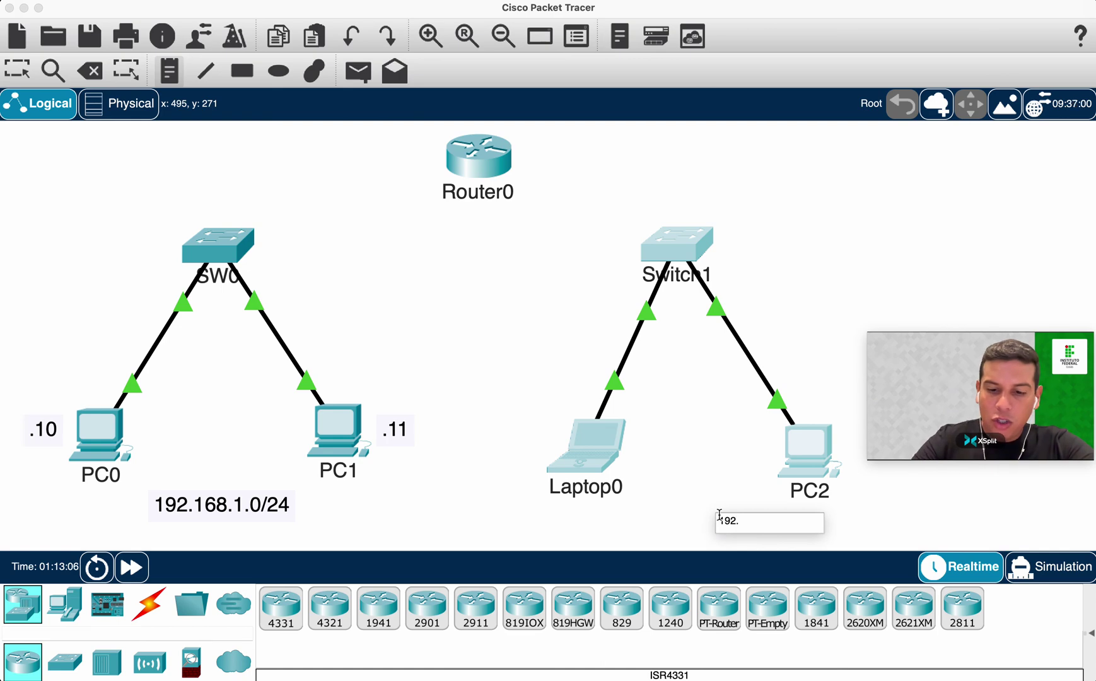
key(BackSpace)
key(BackSpace)
key(BackSpace)
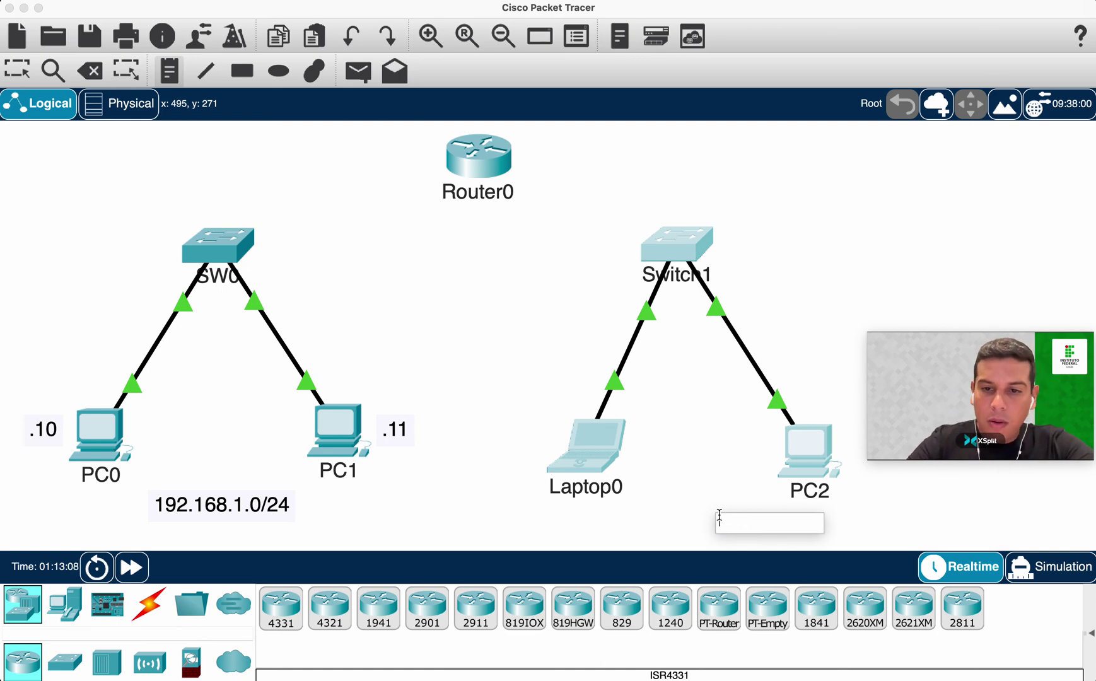
text(192.168.2.0/24)
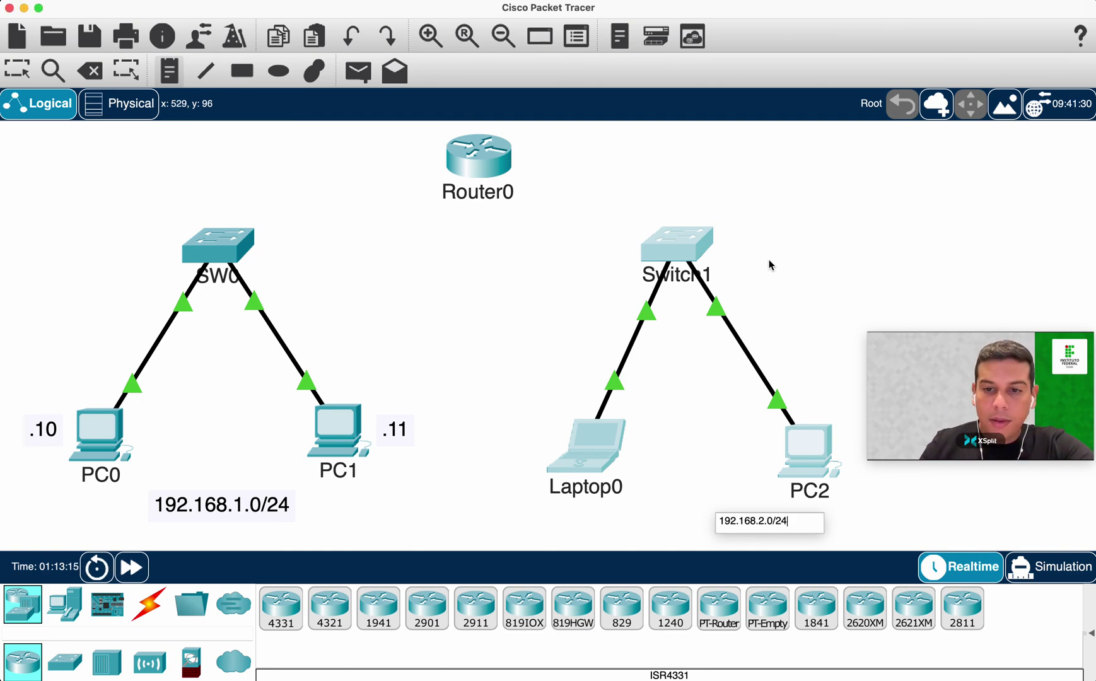
click(768, 261)
drag(799, 520, 720, 512)
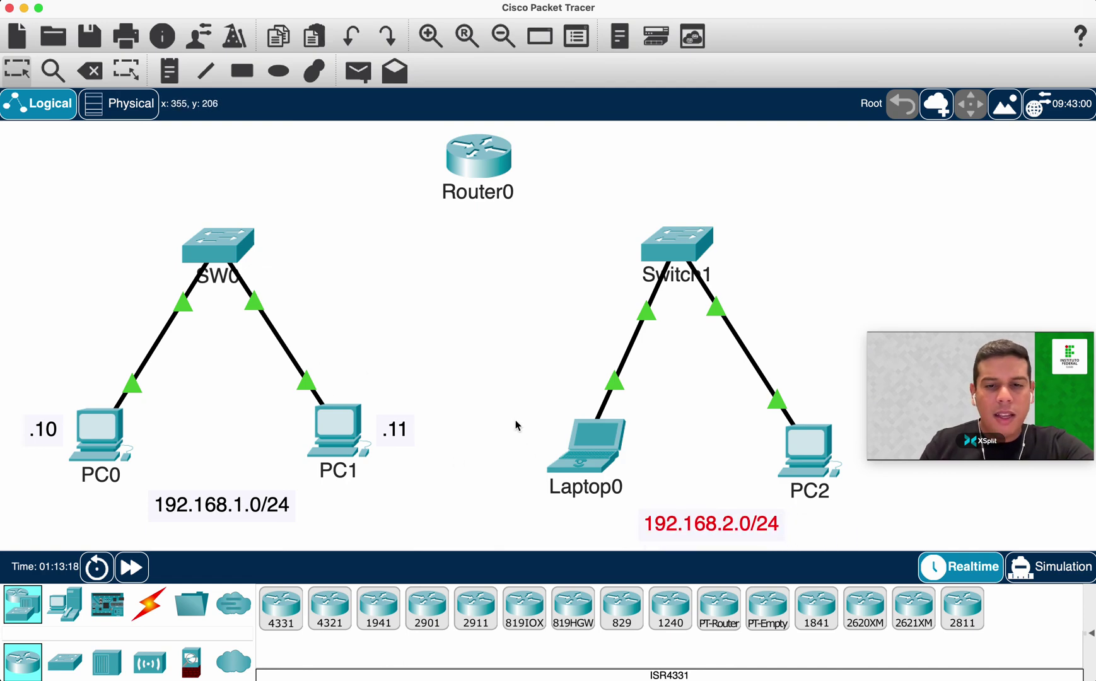
Add a .10 note beside Laptop0.
click(169, 70)
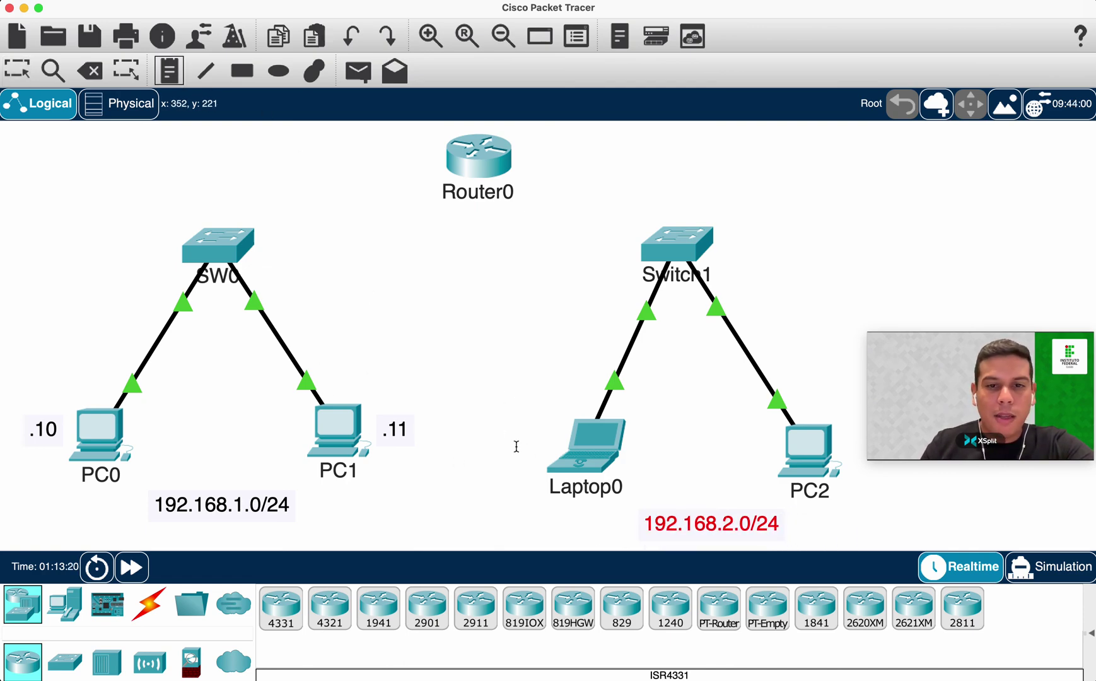
click(524, 414)
text(.)
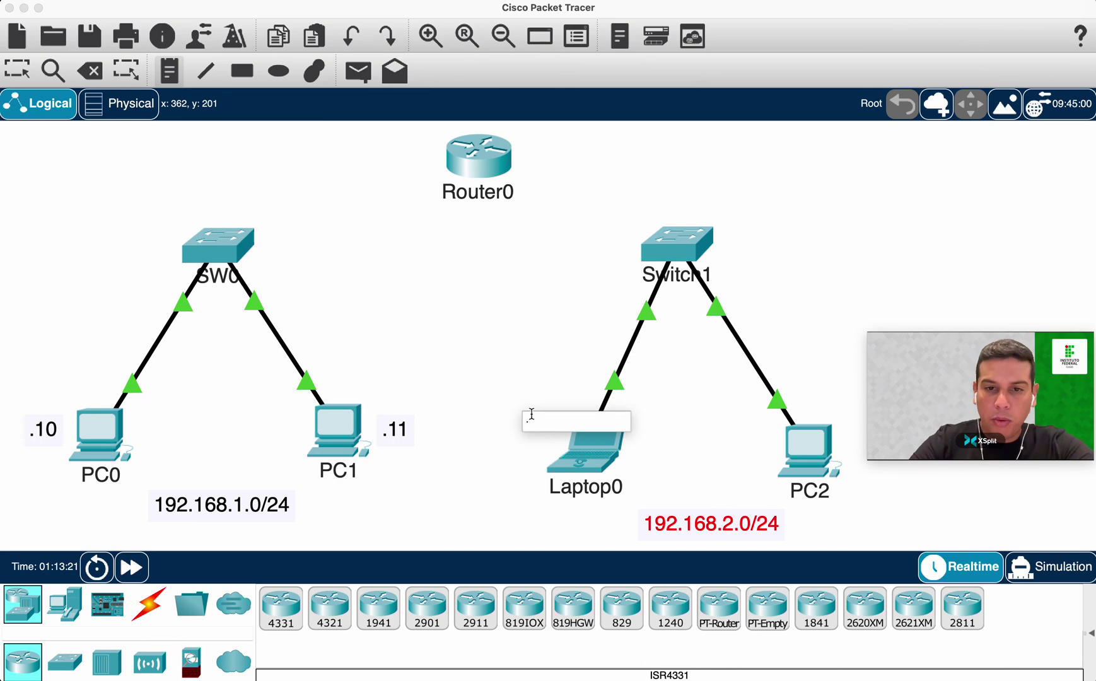
click(546, 354)
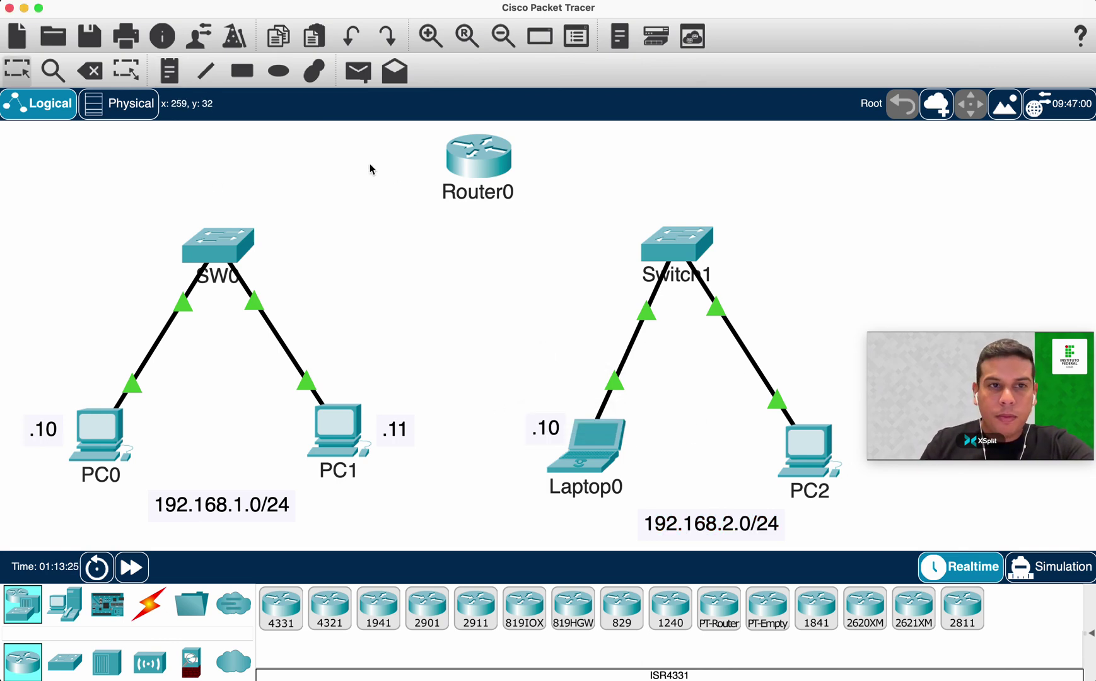
key(n)
Add a .11 note for PC2 and move it to PC2's left, above its link.
click(846, 490)
text(.11)
key(Escape)
click(900, 531)
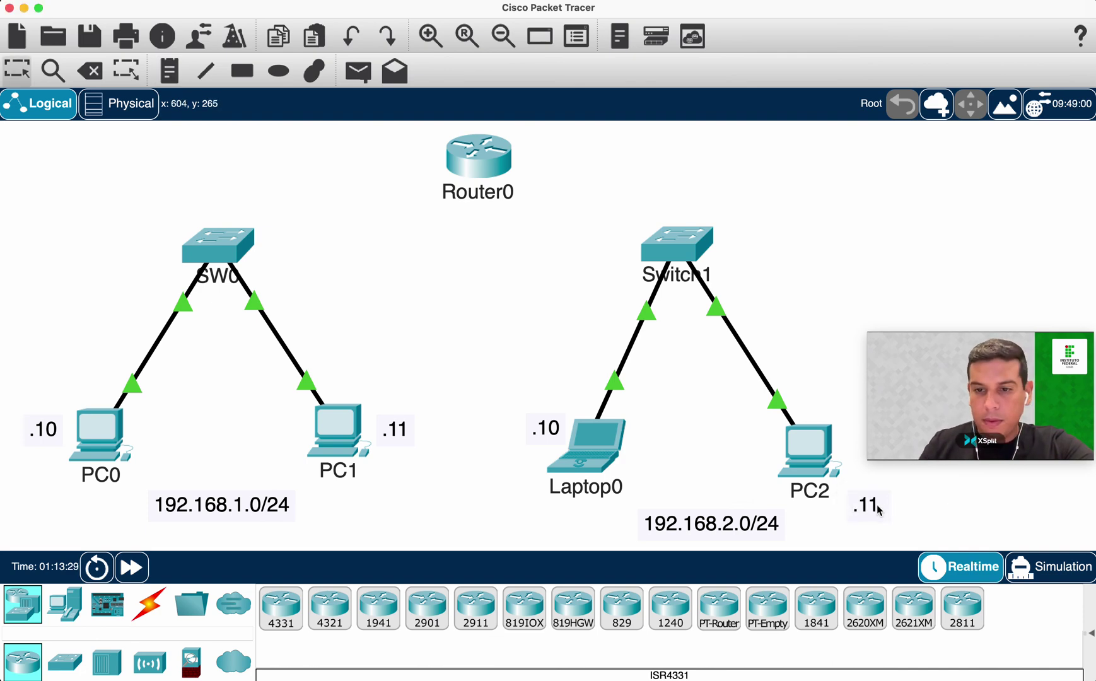
drag(881, 493, 762, 439)
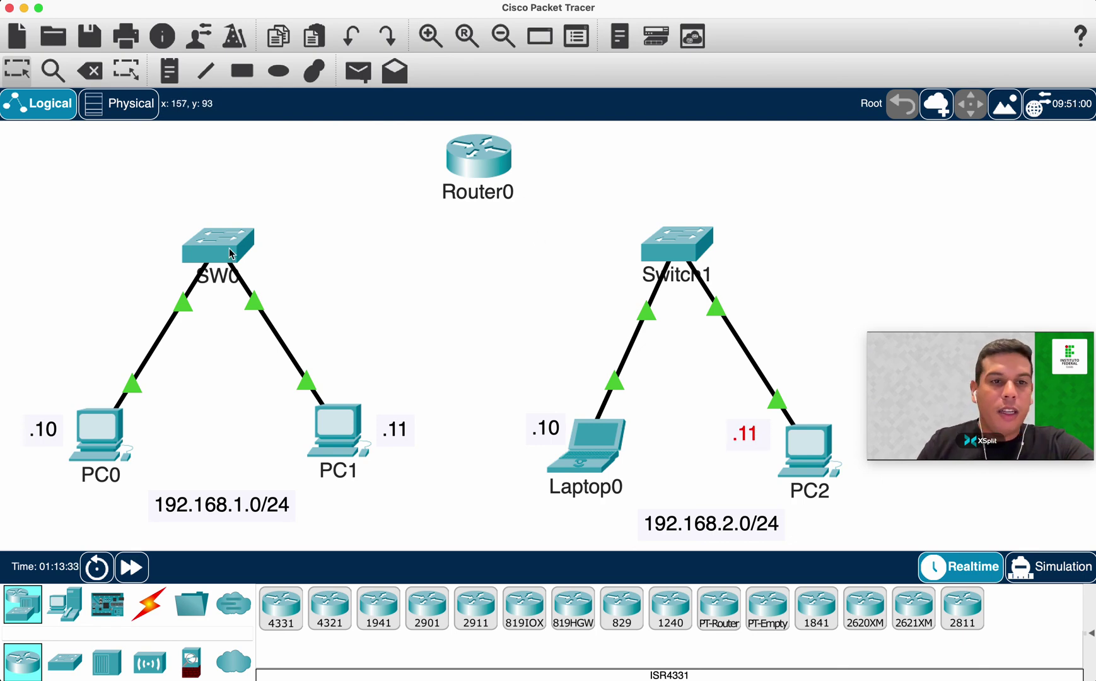
click(148, 604)
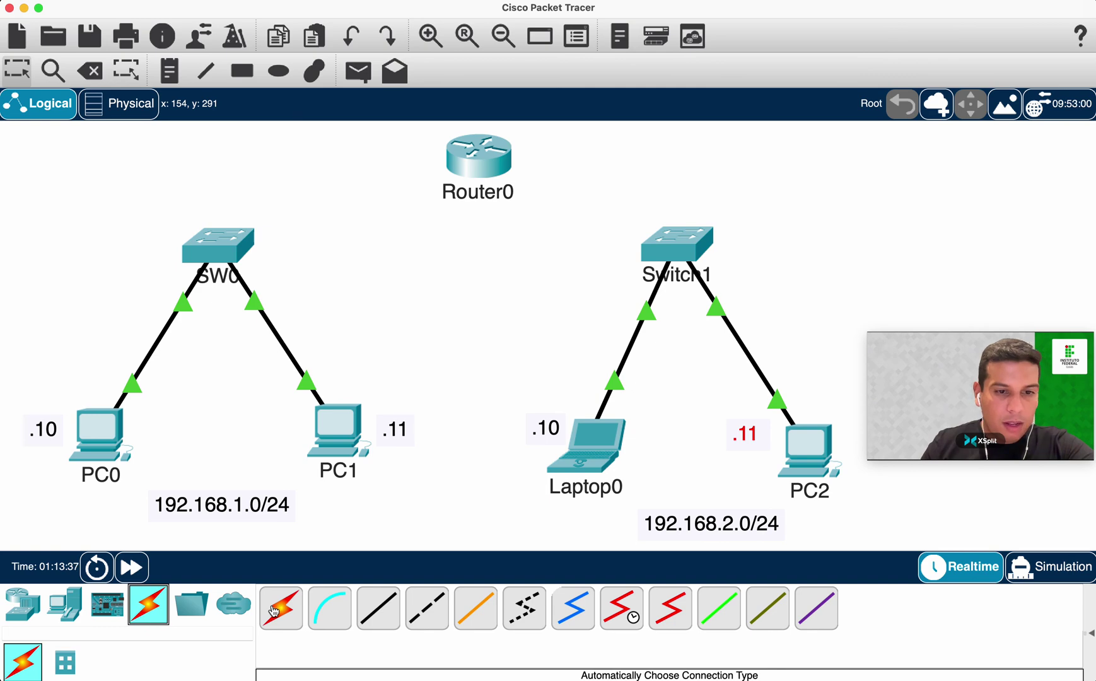
Connect SW0 GigabitEthernet0/1 to Router0 GigabitEthernet0/0/0 with a copper straight-through cable.
click(376, 607)
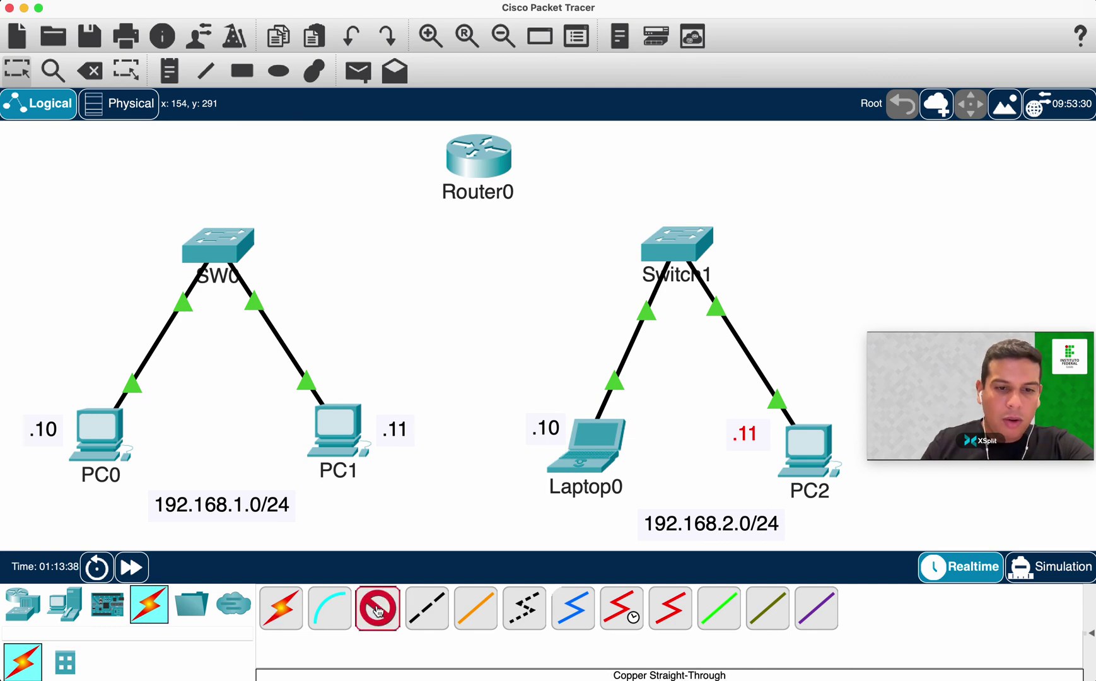
click(226, 242)
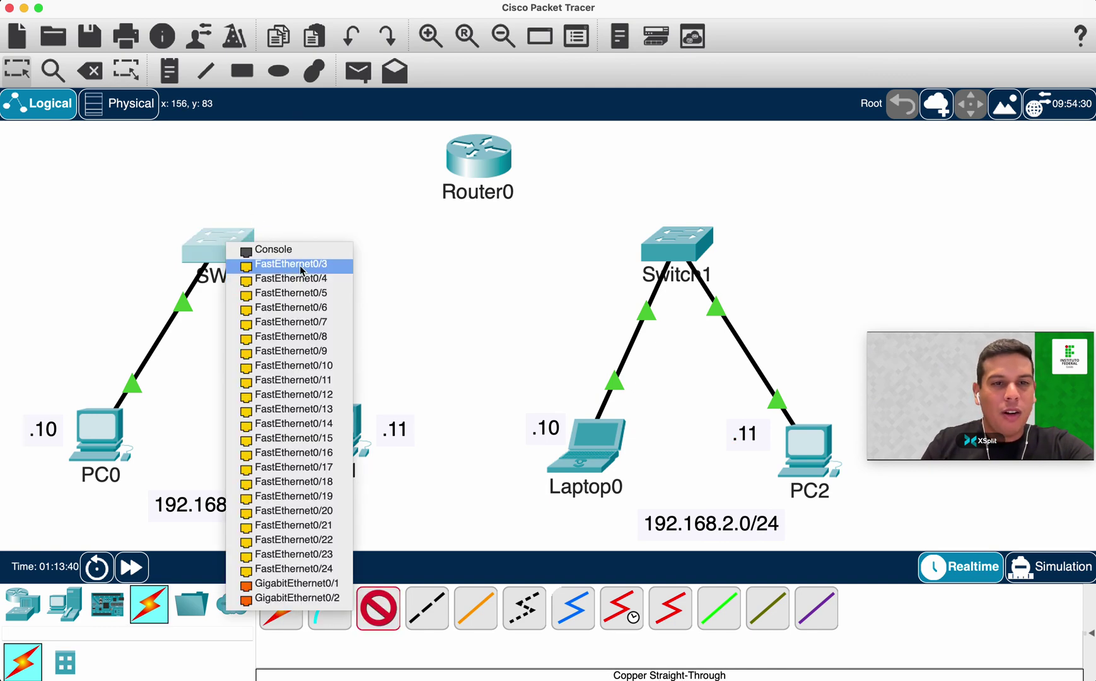
click(308, 586)
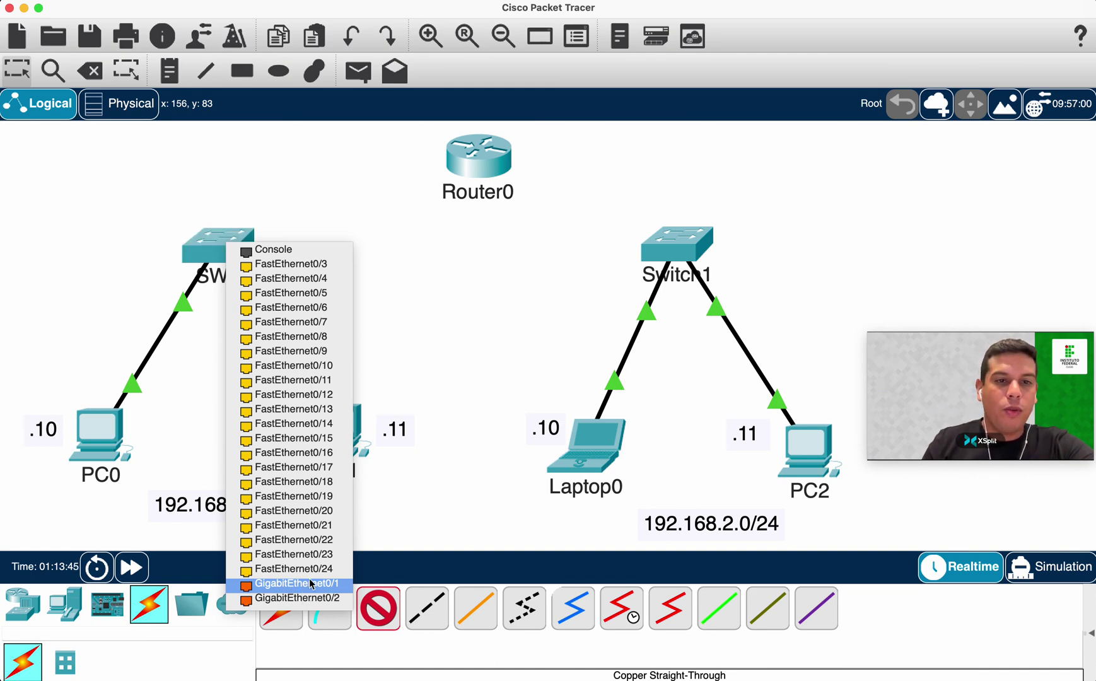
click(474, 158)
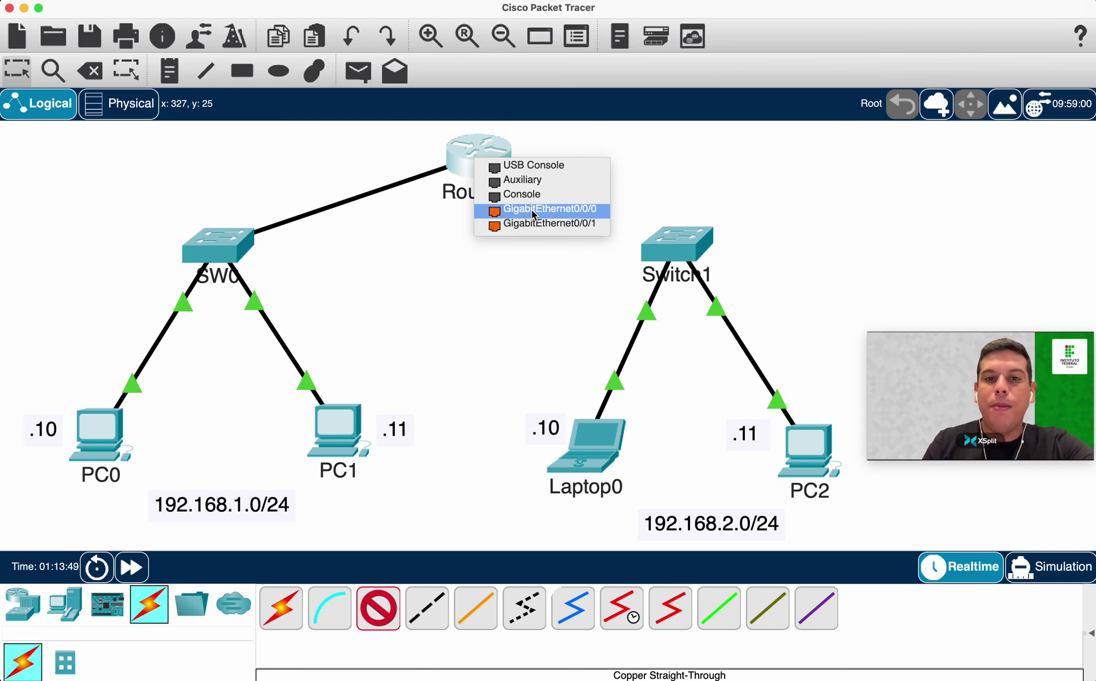
click(585, 213)
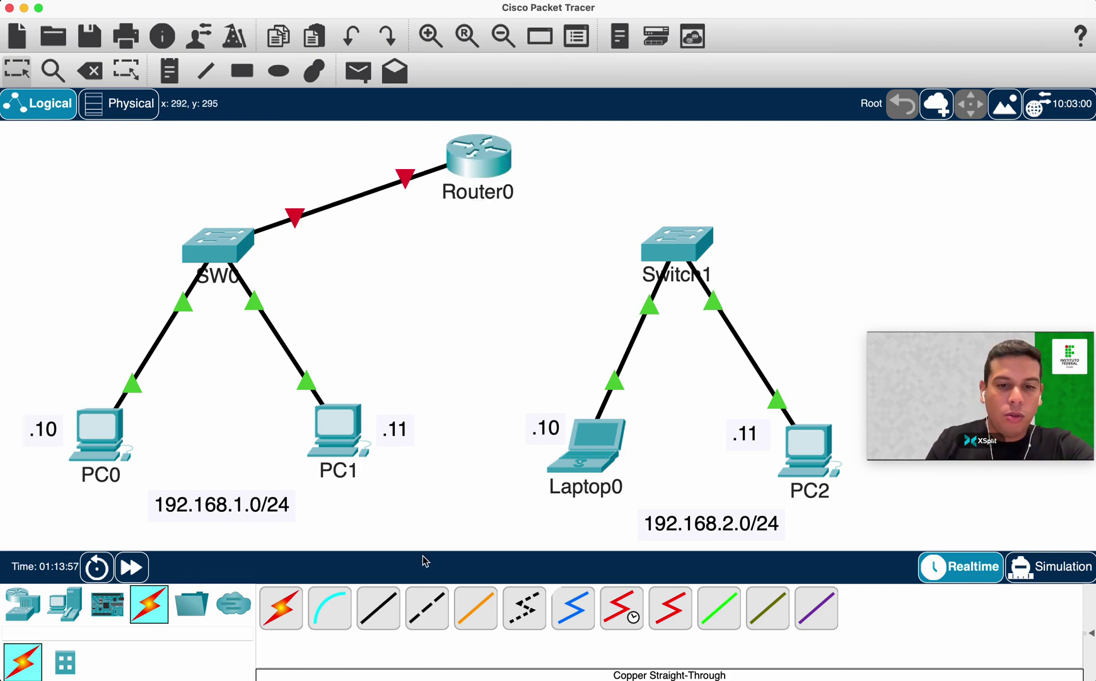
Connect Router0 GigabitEthernet0/0/1 to Switch1 GigabitEthernet0/1 with a copper straight-through cable.
click(378, 608)
click(504, 162)
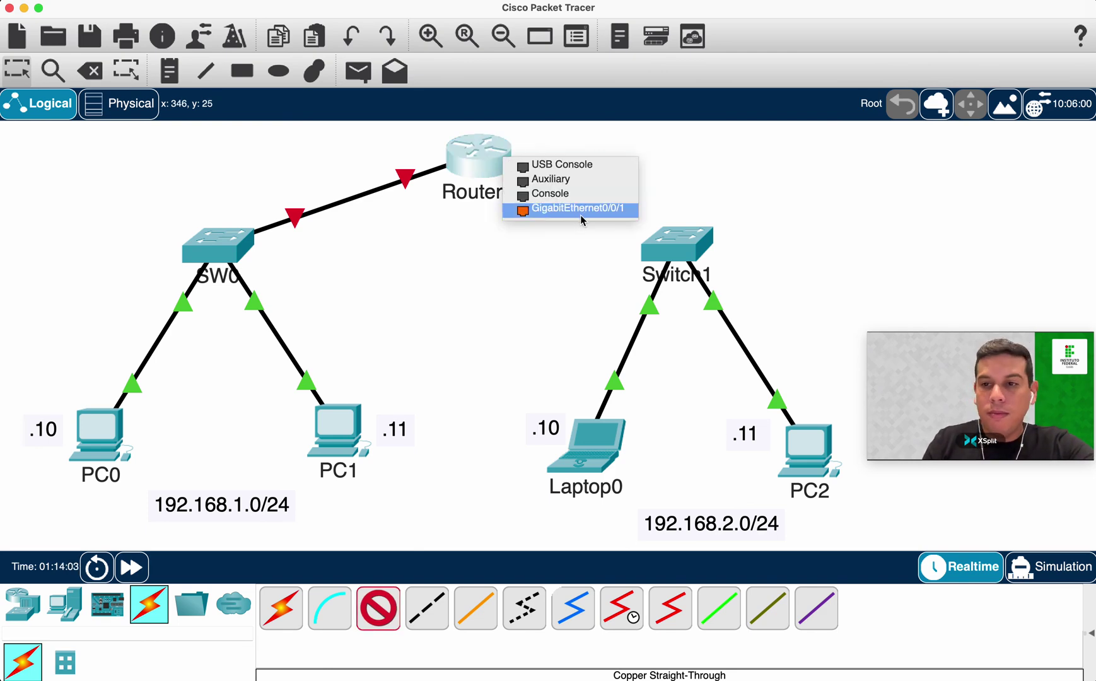
click(581, 214)
click(675, 238)
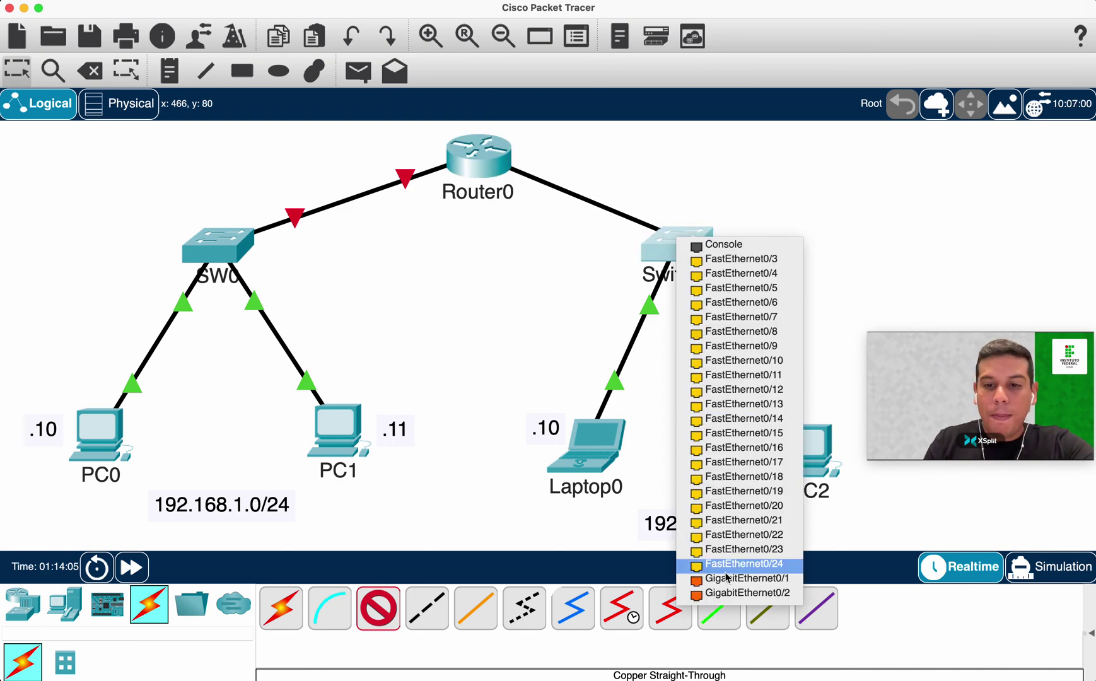
click(761, 579)
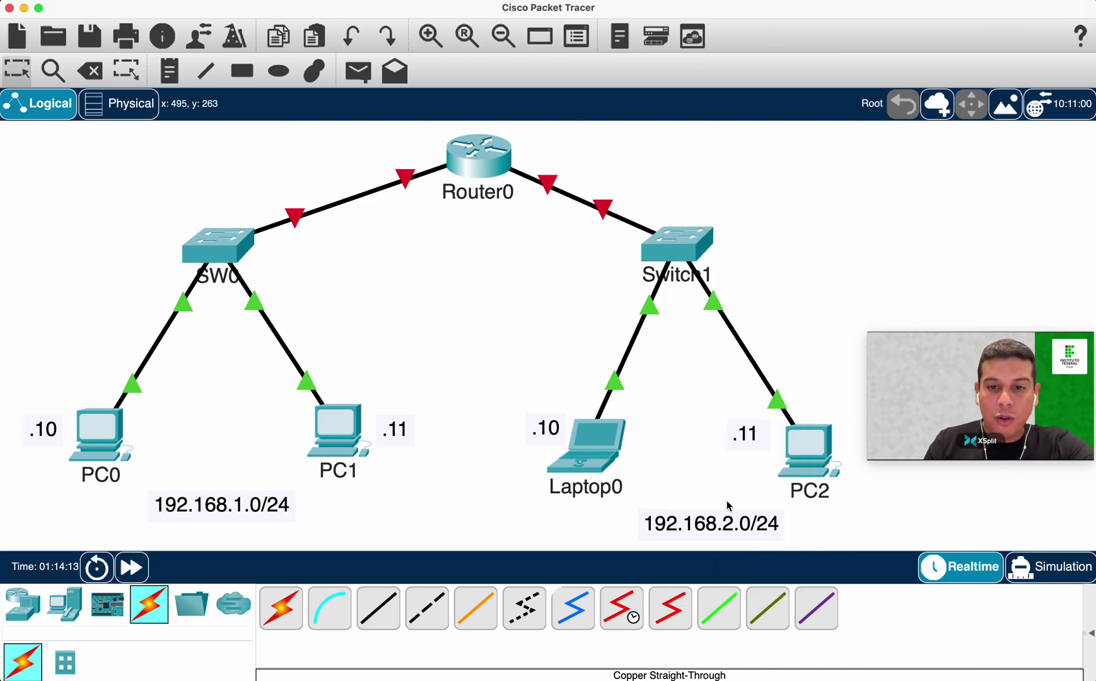
Power on Laptop0 from its enlarged physical view.
click(591, 461)
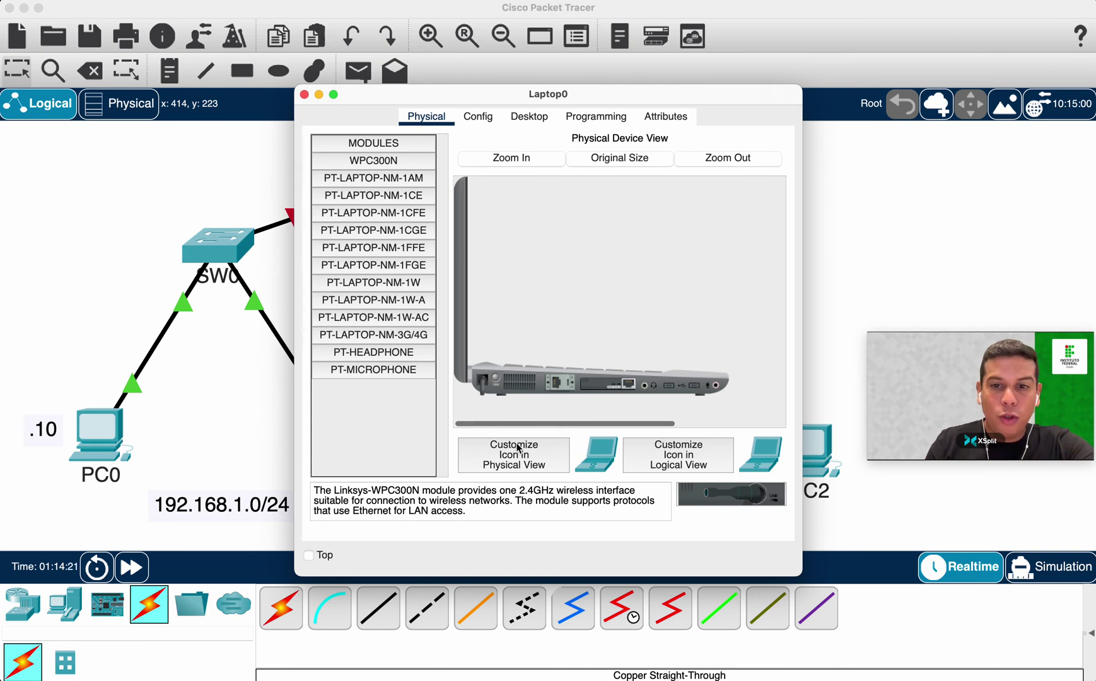
click(553, 153)
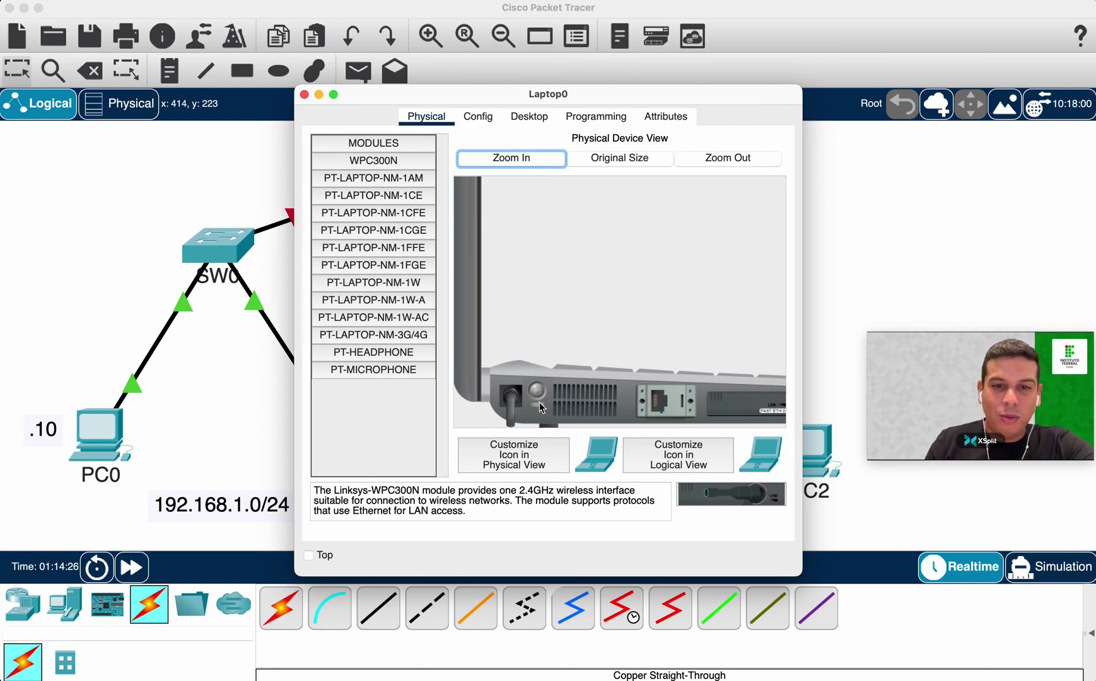
click(540, 400)
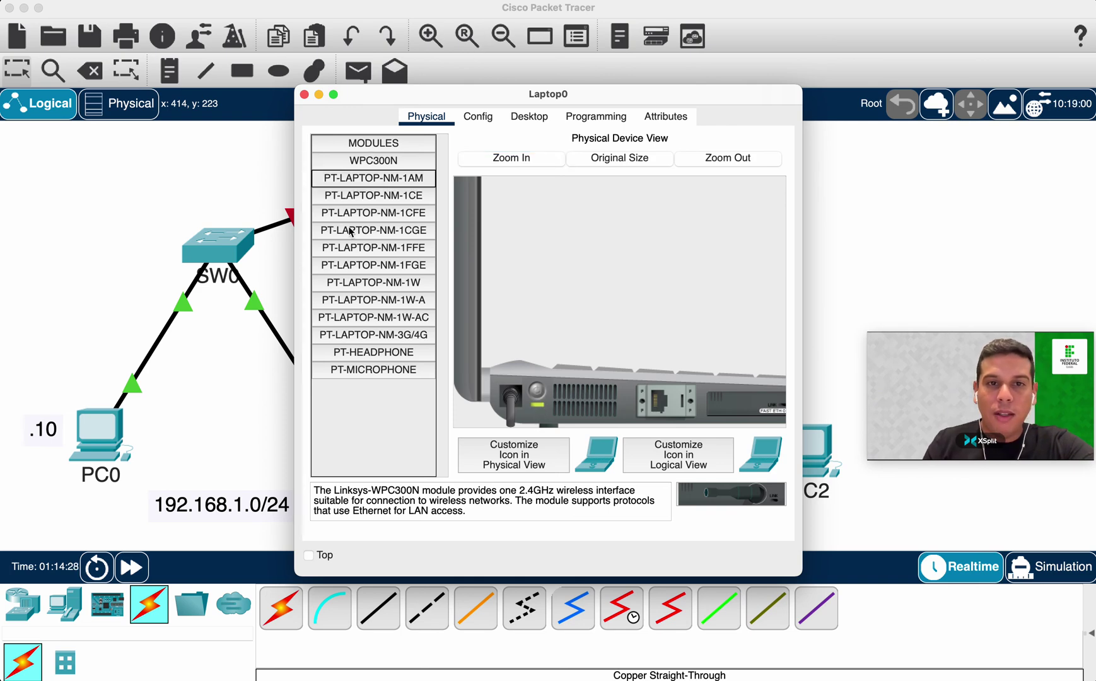
Set Laptop0's IP to 192.168.2.10 with mask 255.255.255.0, then bring up PC2's window.
click(528, 116)
click(392, 163)
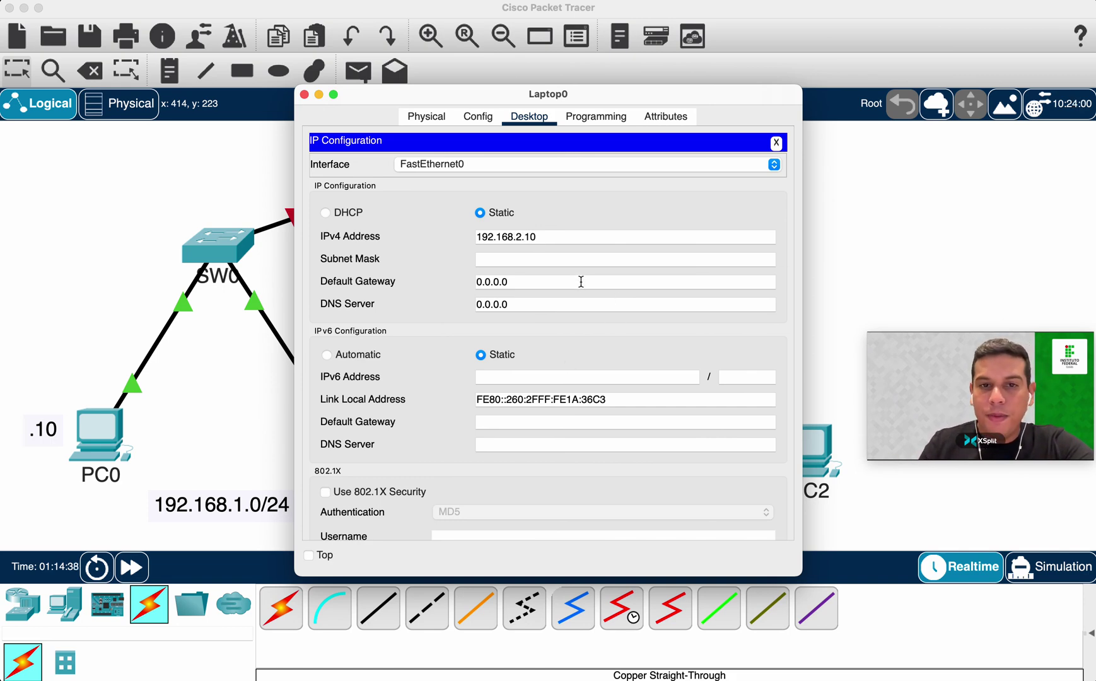
key(Tab)
key(Tab)
key(Tab)
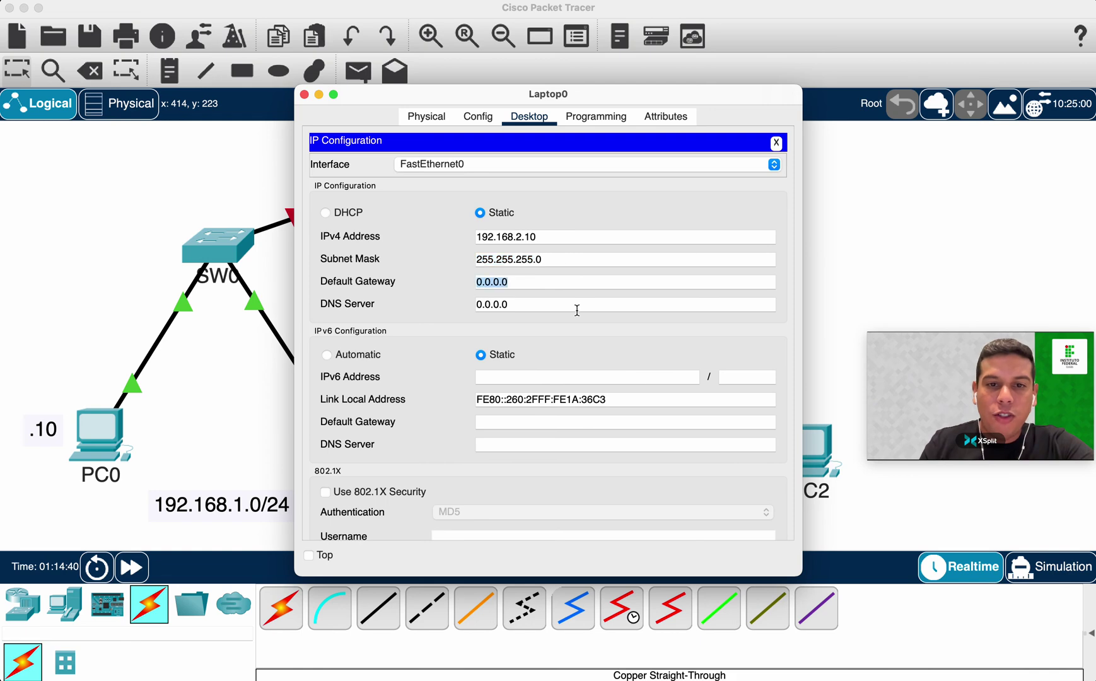
click(304, 95)
click(798, 453)
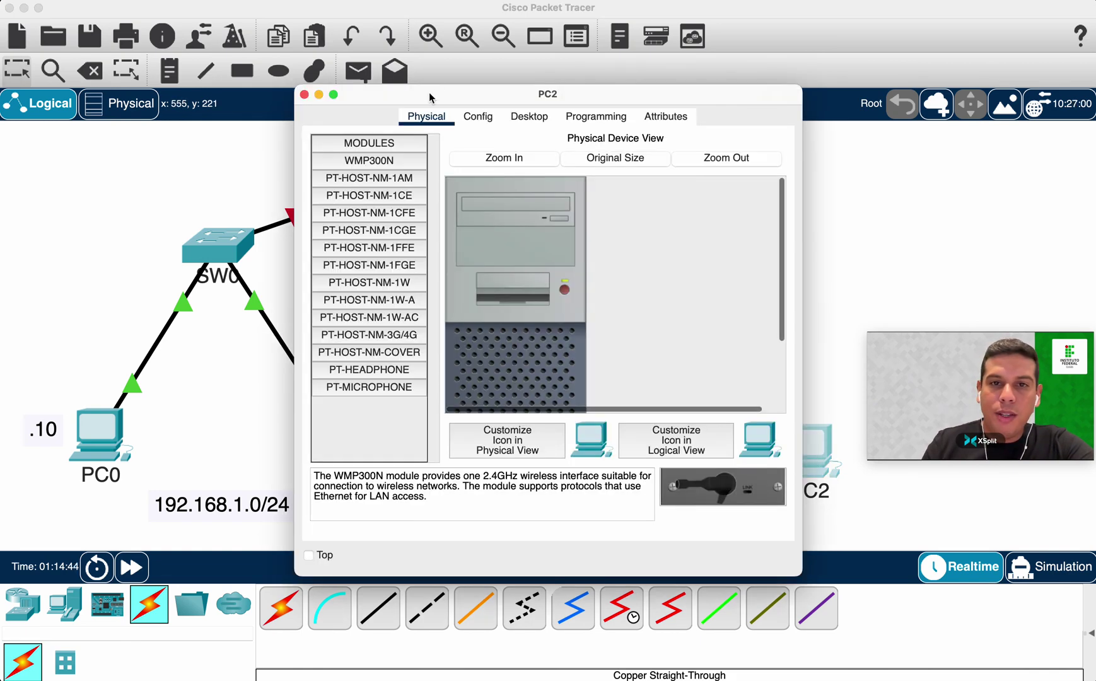
Enter 192.168.2.11 as PC2's IPv4 address, fill mask 255.255.255.0, and close the window.
click(529, 116)
click(356, 176)
click(516, 235)
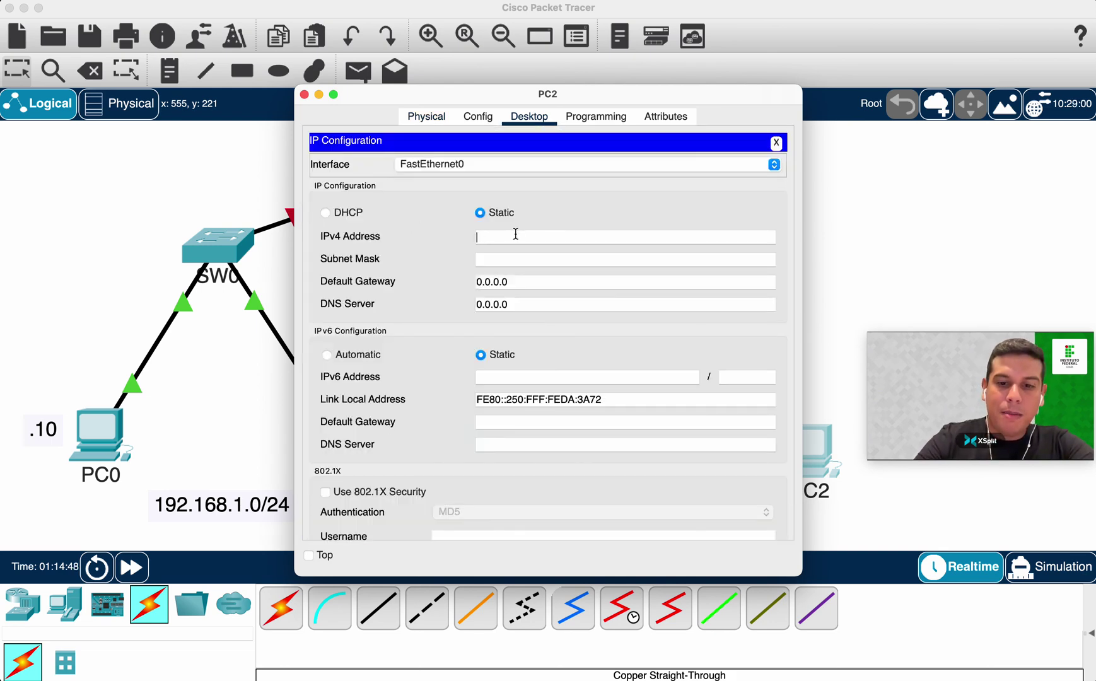
text(192.168.2.11)
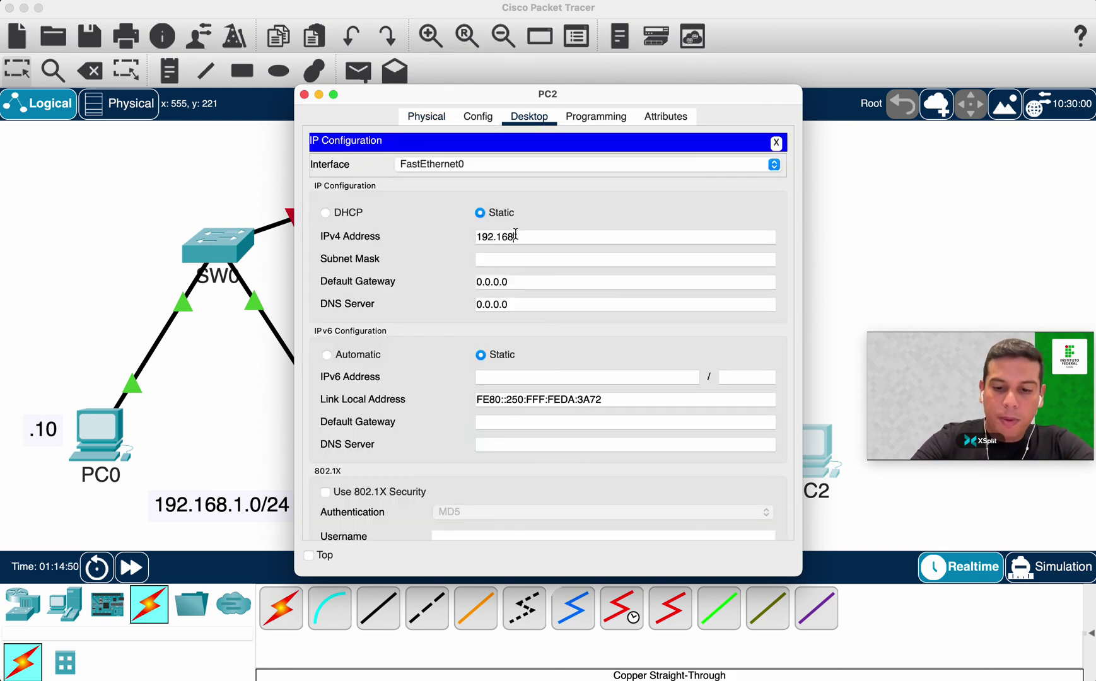
click(734, 265)
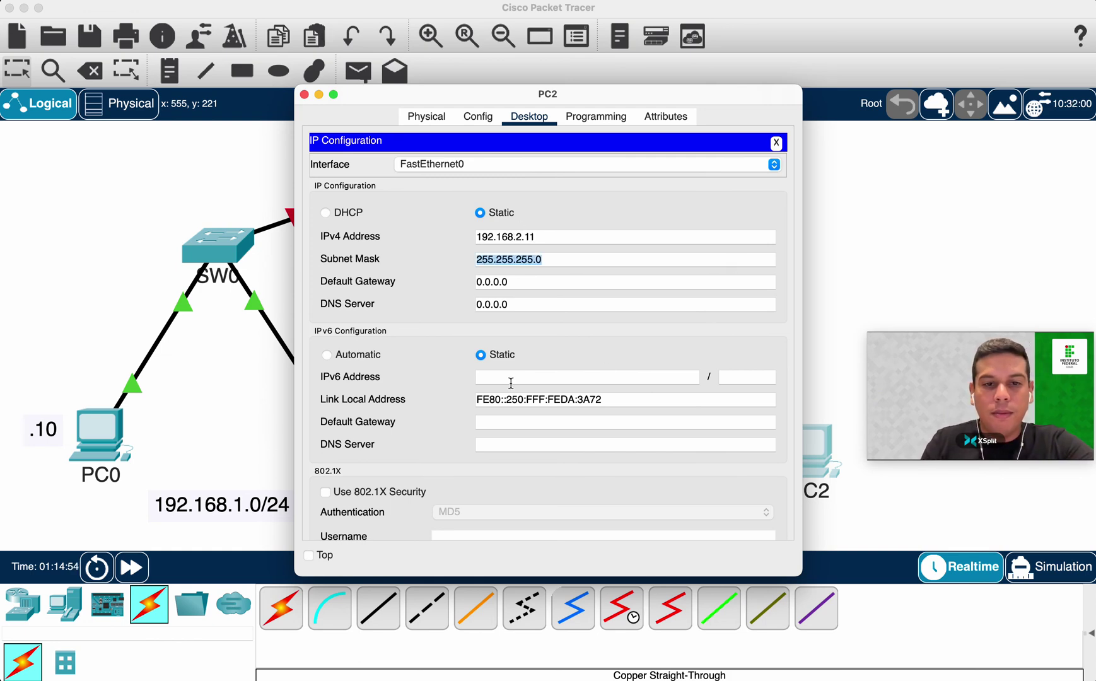
click(305, 95)
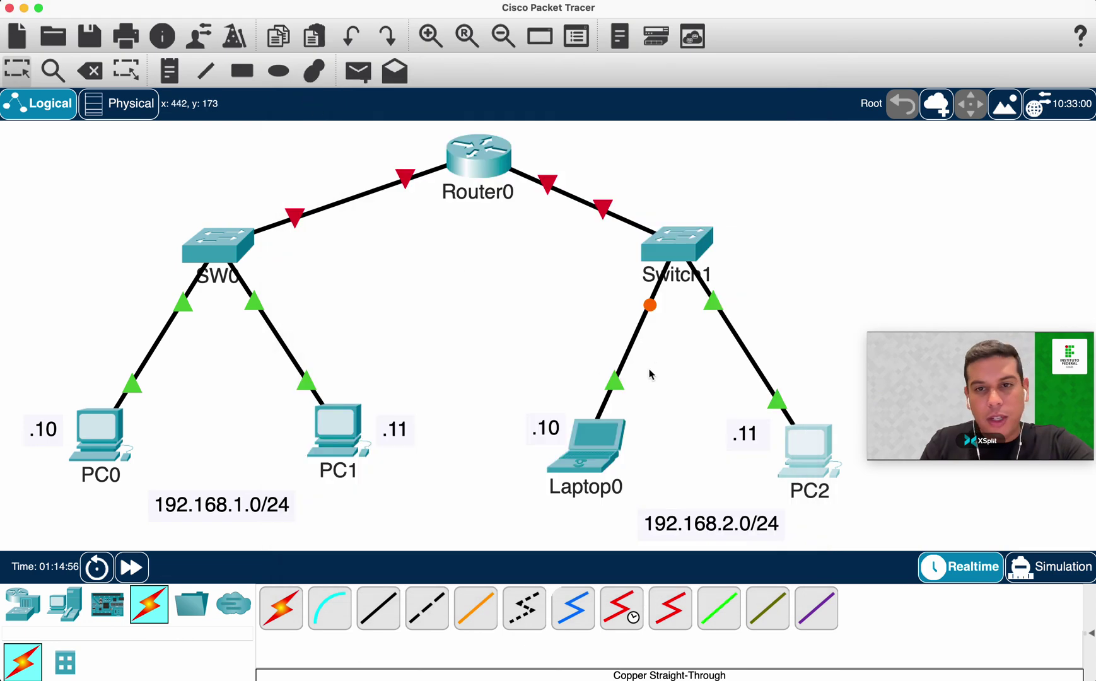
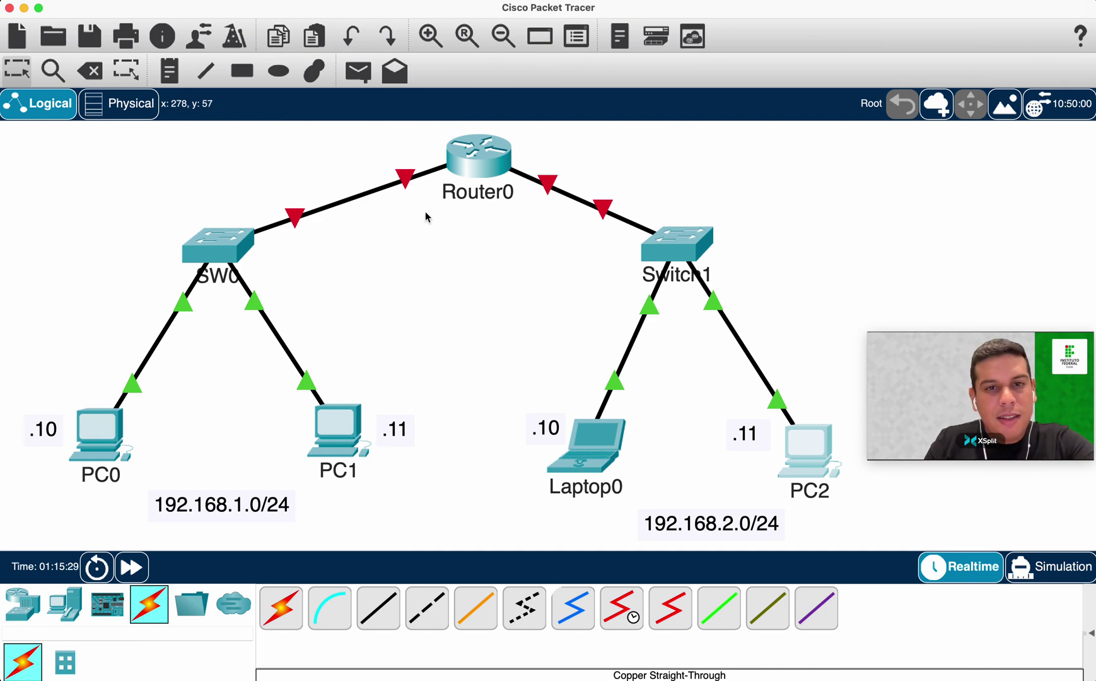
Add a '192.168.1.100' note and drag it to the left of Router0.
mouse_move(538, 180)
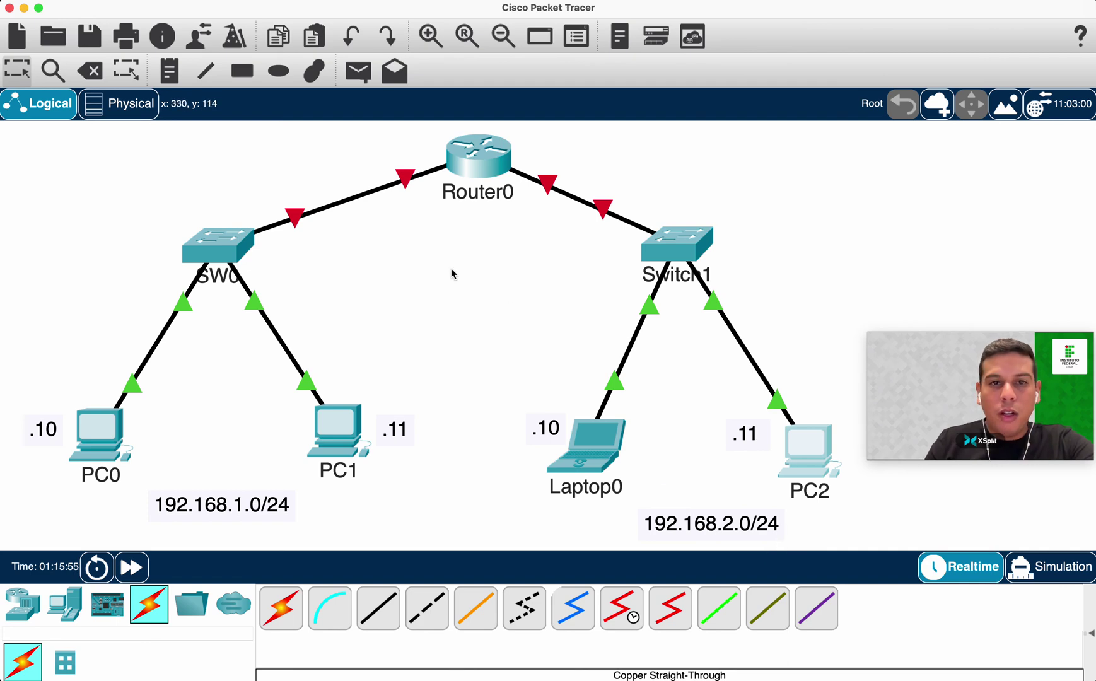
click(169, 71)
click(386, 159)
text(1)
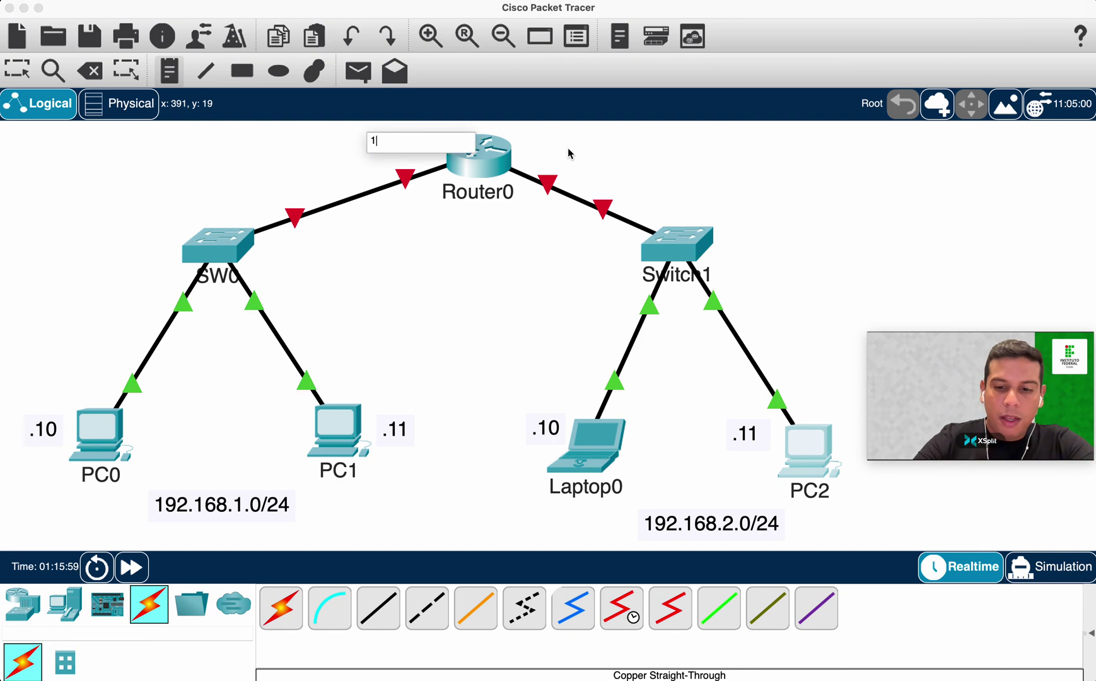
text(92.168.1.100)
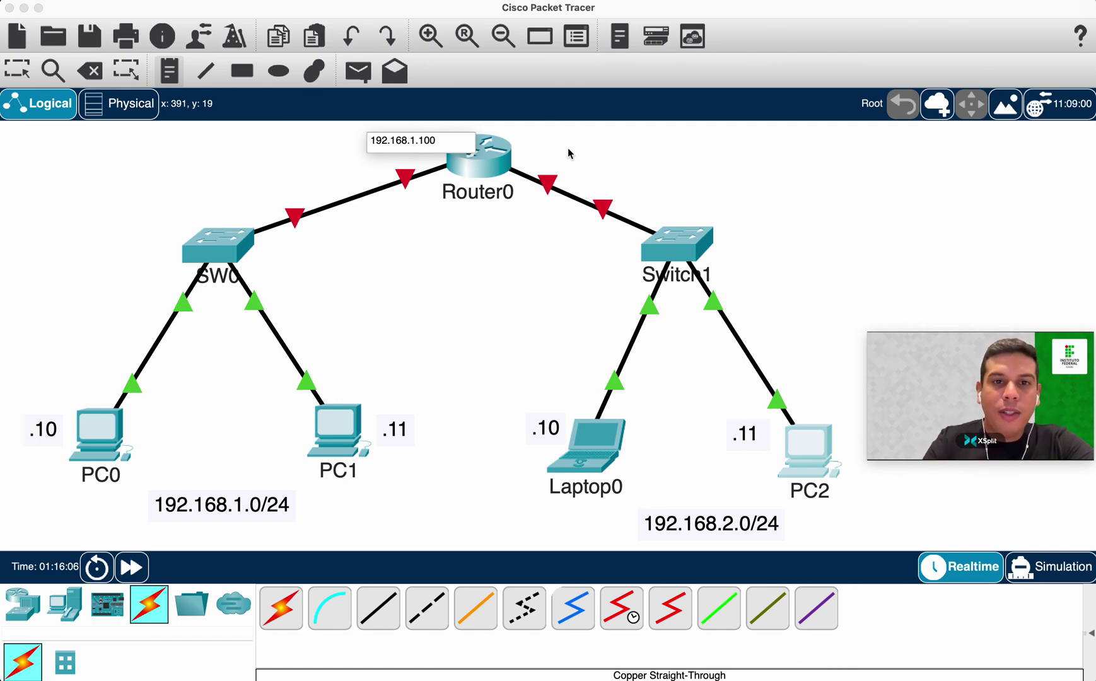
click(484, 233)
click(389, 145)
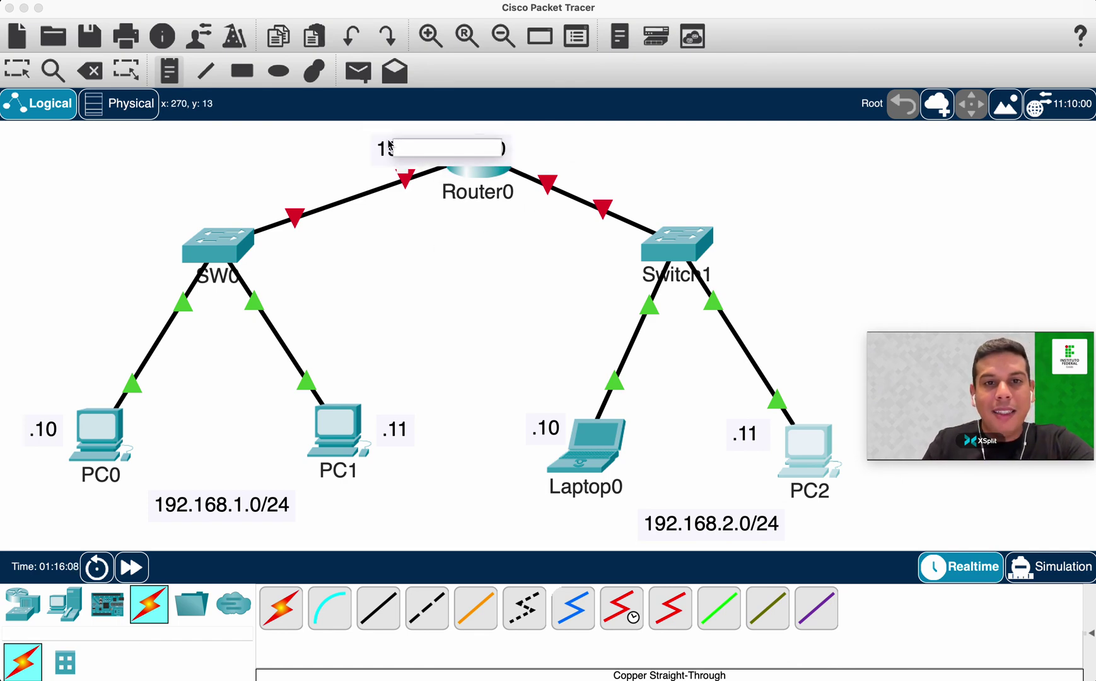
click(347, 146)
drag(416, 148, 341, 141)
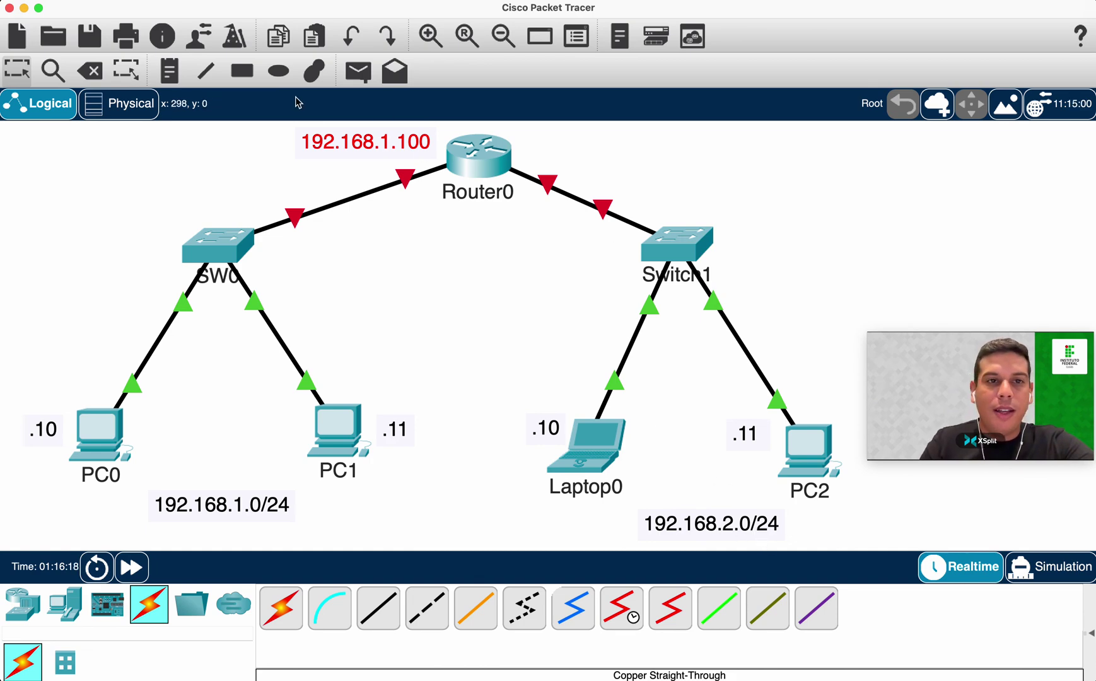
Place a second note reading '192.168.2.100' to the right of Router0.
click(169, 71)
click(679, 151)
text(192.168.2.100)
key(Escape)
Drag the 192.168.2.100 note beside Router0, then bring up Router0's device window.
drag(738, 164, 603, 148)
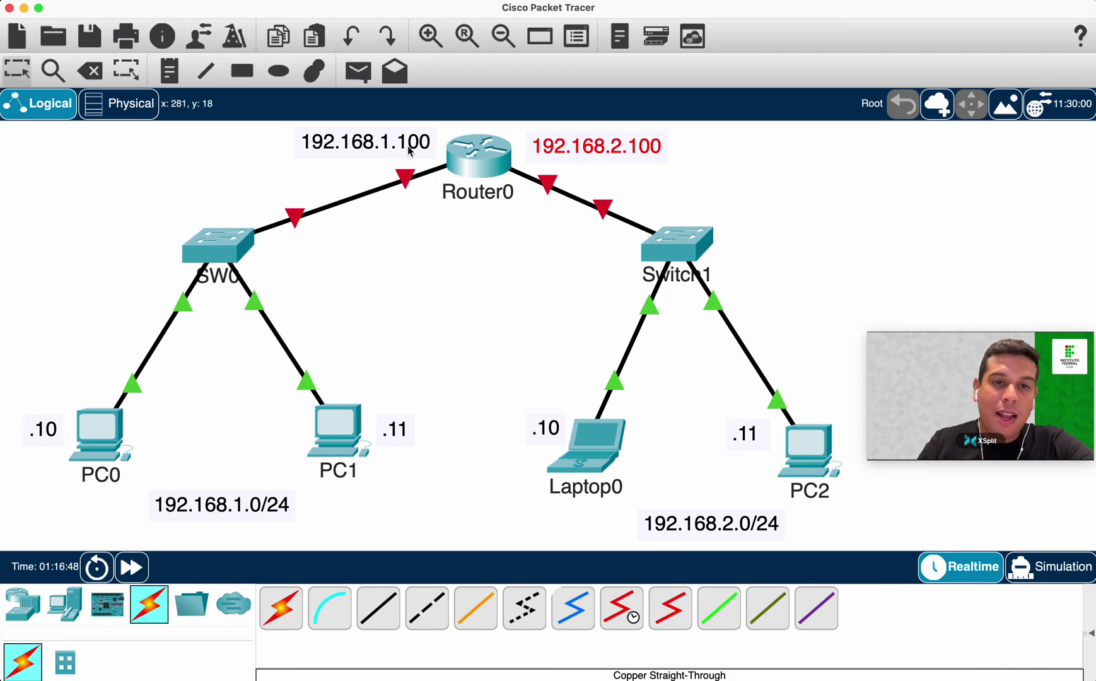
click(480, 158)
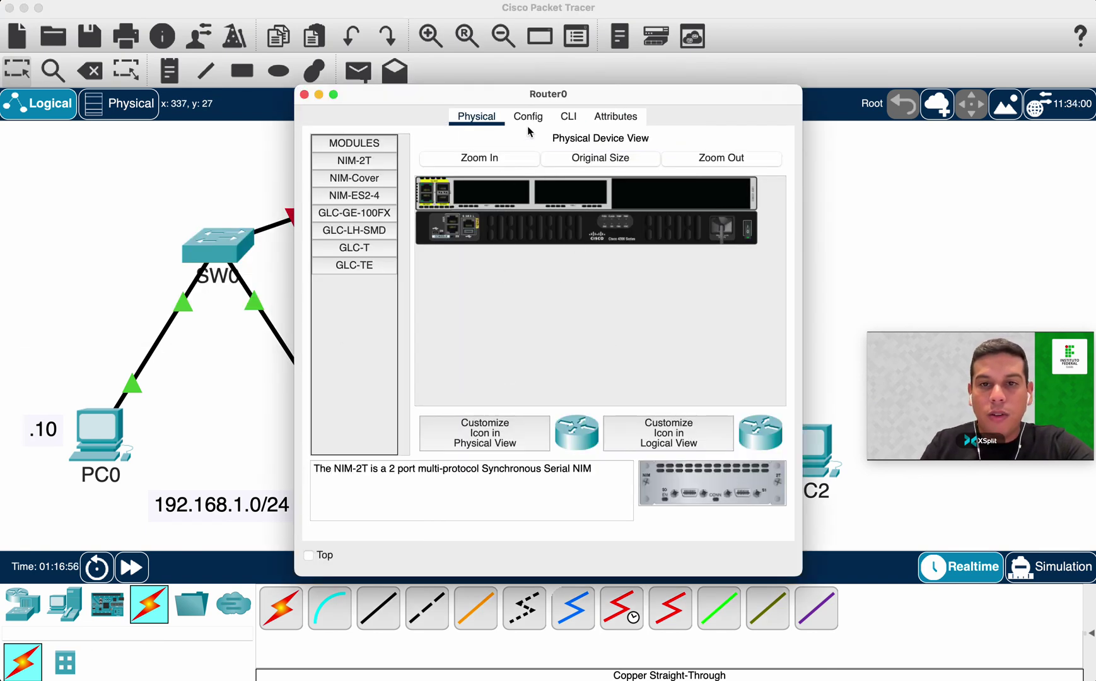
In Router0's enlarged CLI, answer 'no' to the initial configuration dialog to reach Router>.
click(570, 120)
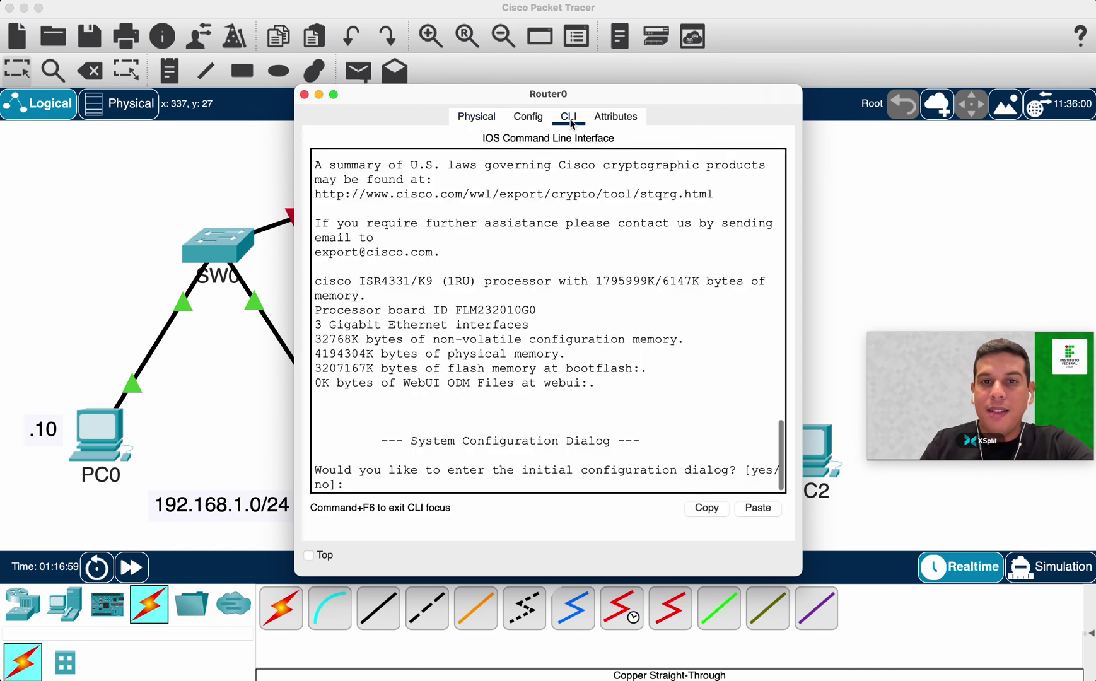
drag(800, 571, 984, 575)
drag(626, 94, 558, 57)
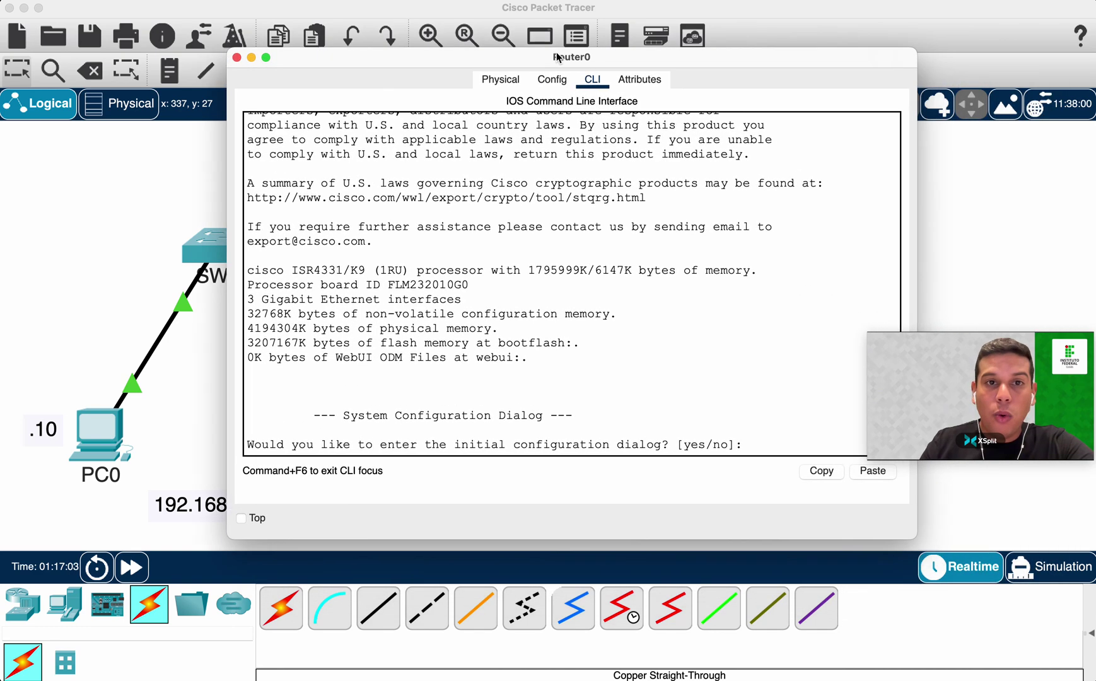
key(Return)
text(no)
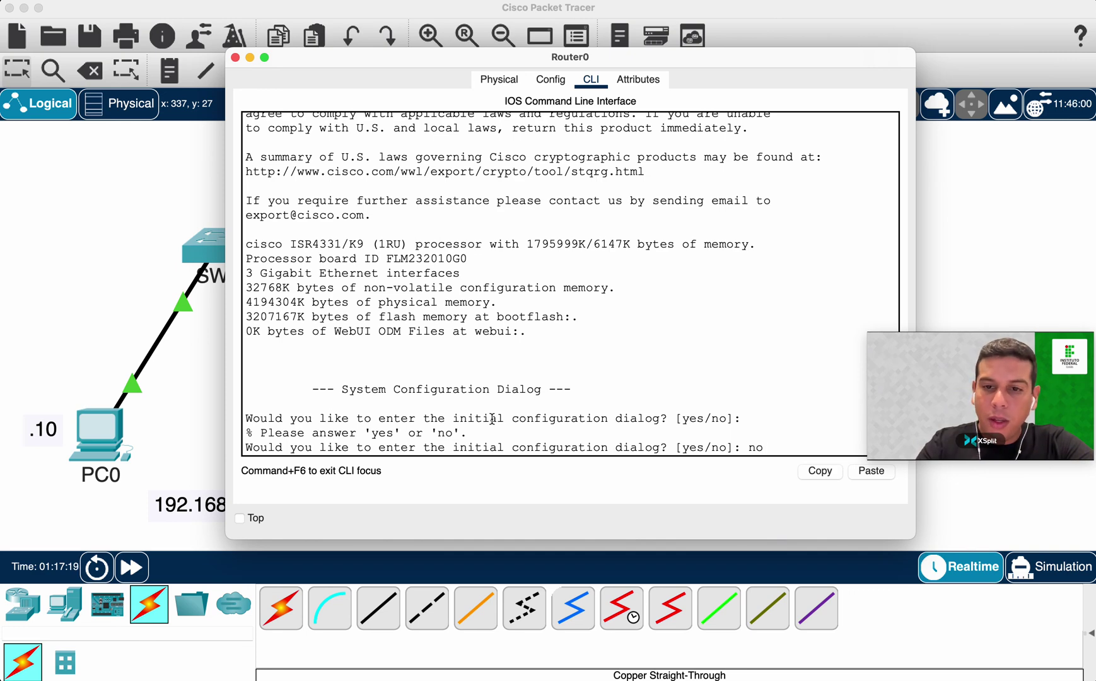
key(Return)
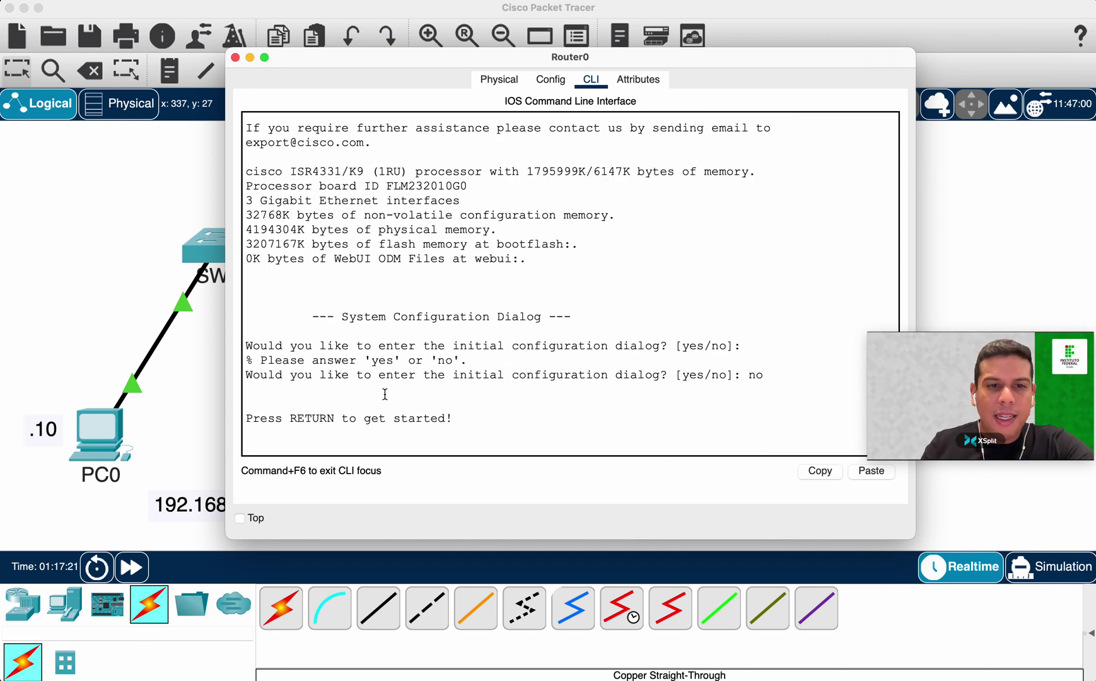
drag(415, 378, 654, 378)
click(618, 415)
key(Return)
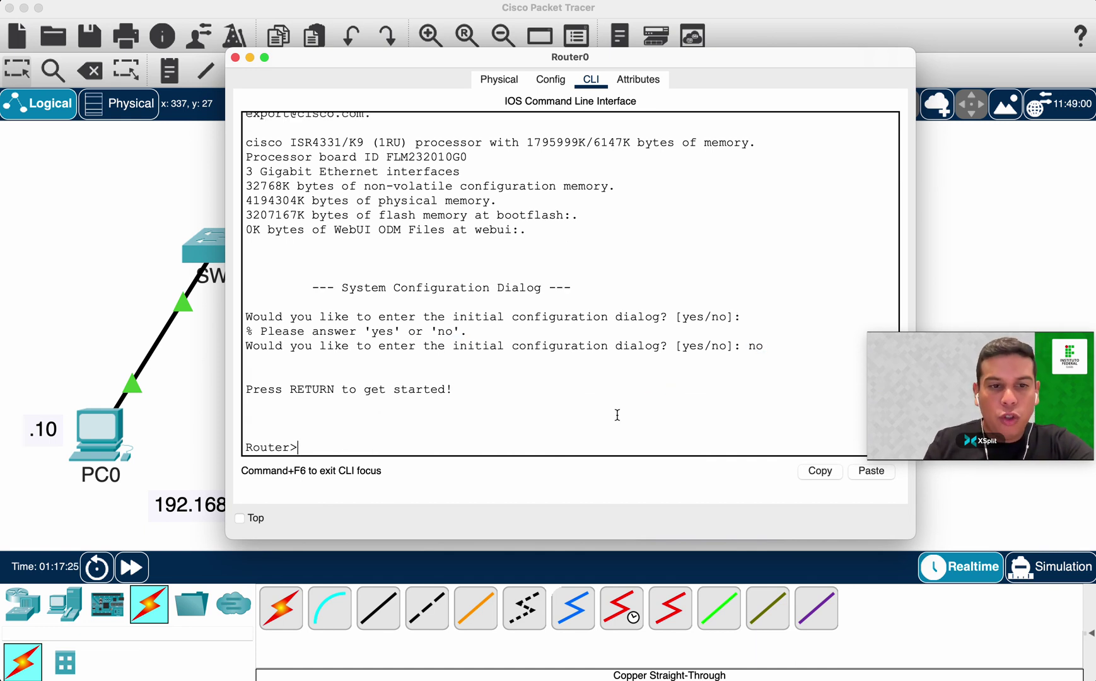
Enter privileged and global configuration modes and set the hostname to R1.
text(en)
key(Return)
text(conf t)
key(Return)
text(h)
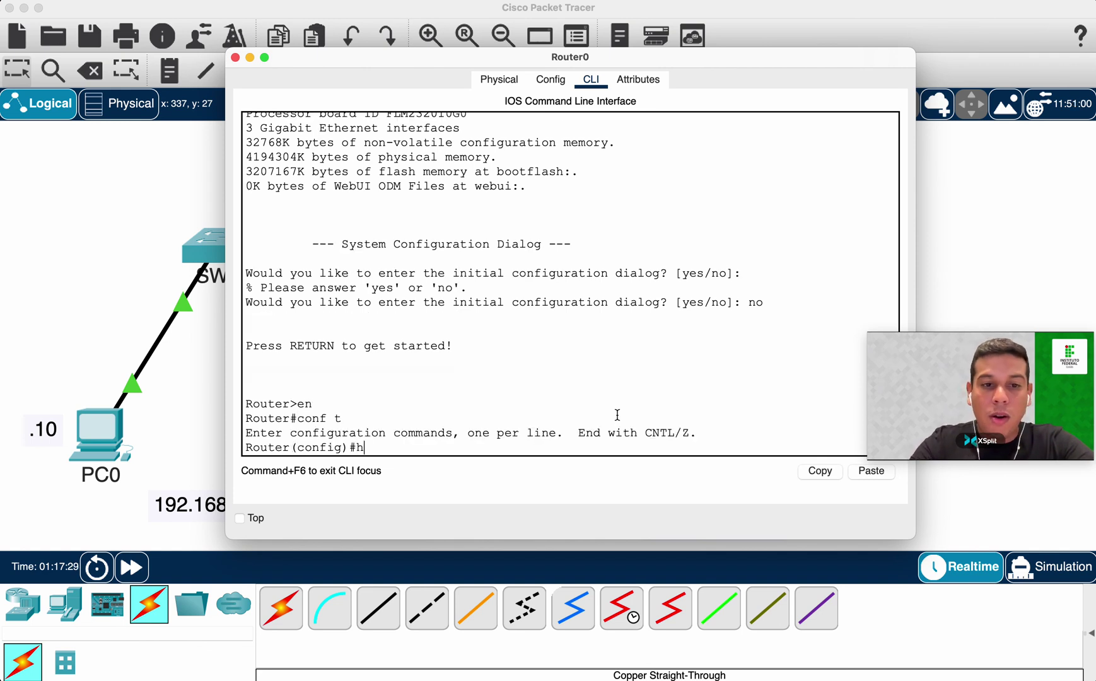
text(ost R1)
key(Return)
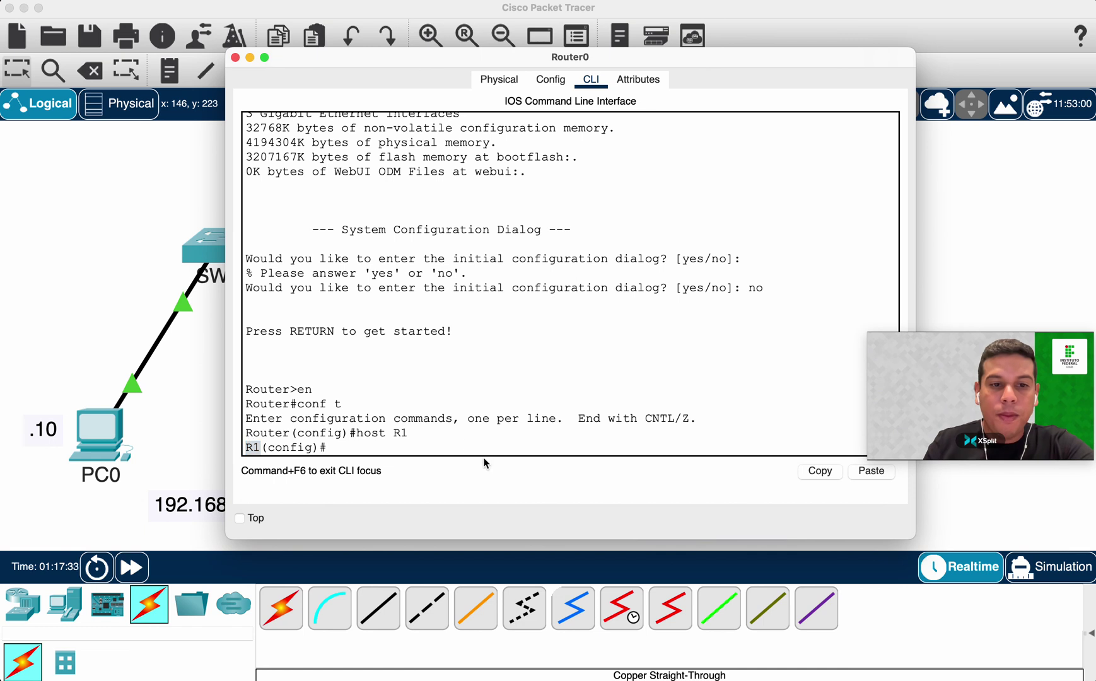
Run 'do show ip inter br' and review the unassigned, administratively down interfaces.
text(show ip)
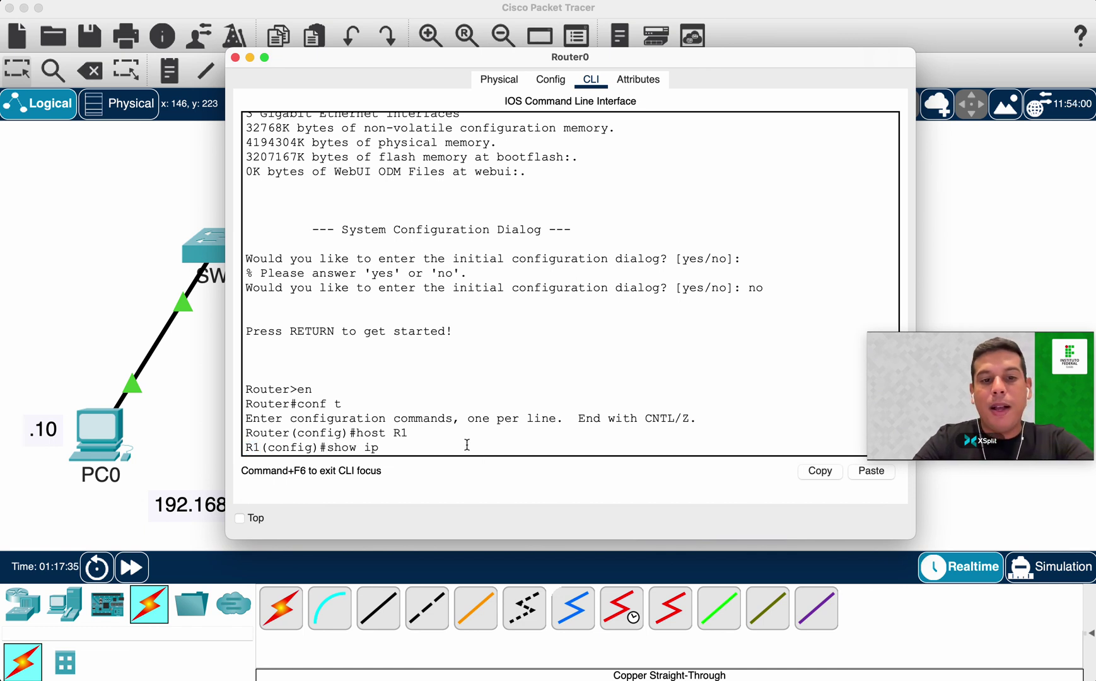
key(BackSpace)
key(BackSpace)
key(BackSpace)
key(BackSpace)
key(BackSpace)
key(BackSpace)
text(e)
key(BackSpace)
text(do show ip inter br)
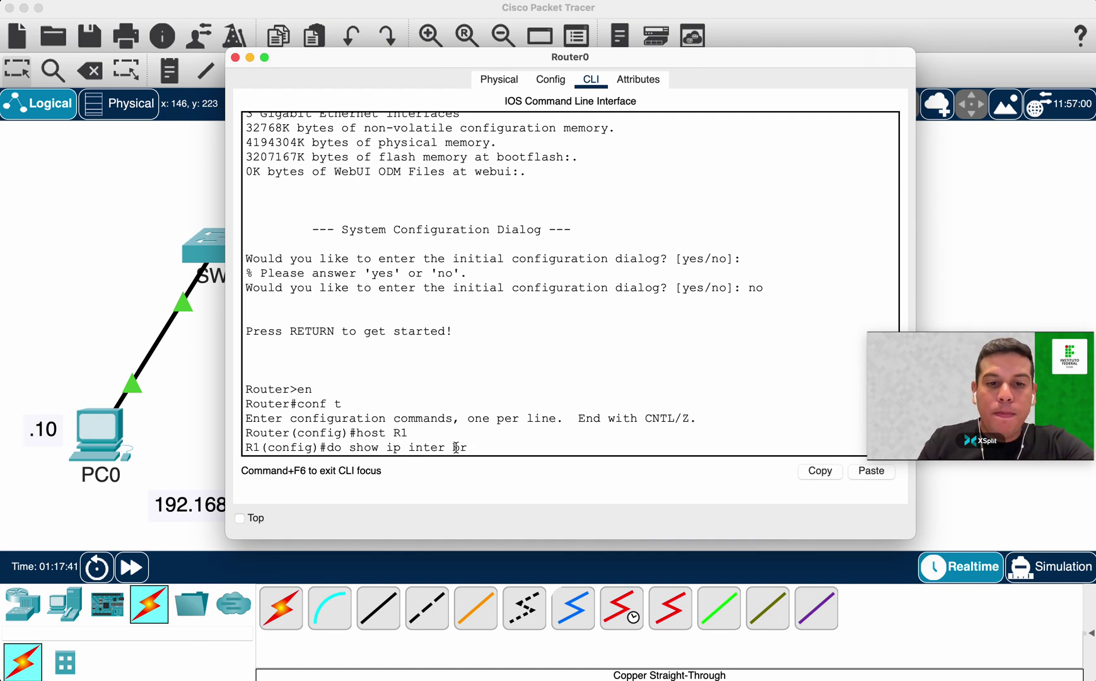
double_click(436, 449)
click(488, 441)
key(Return)
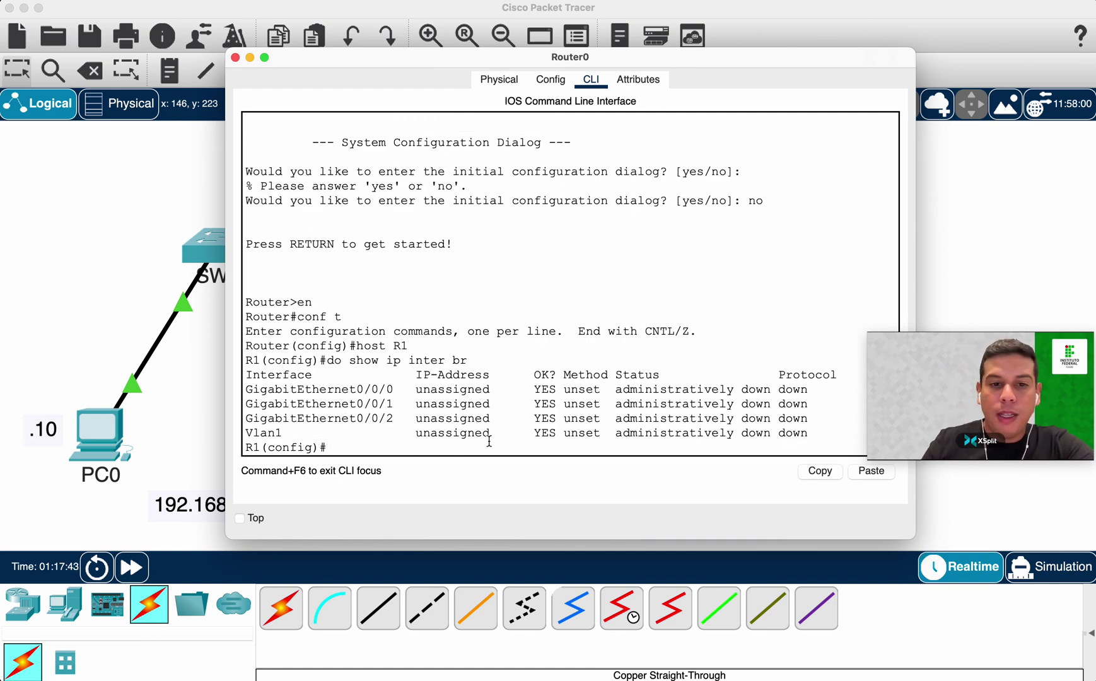
drag(349, 362, 500, 355)
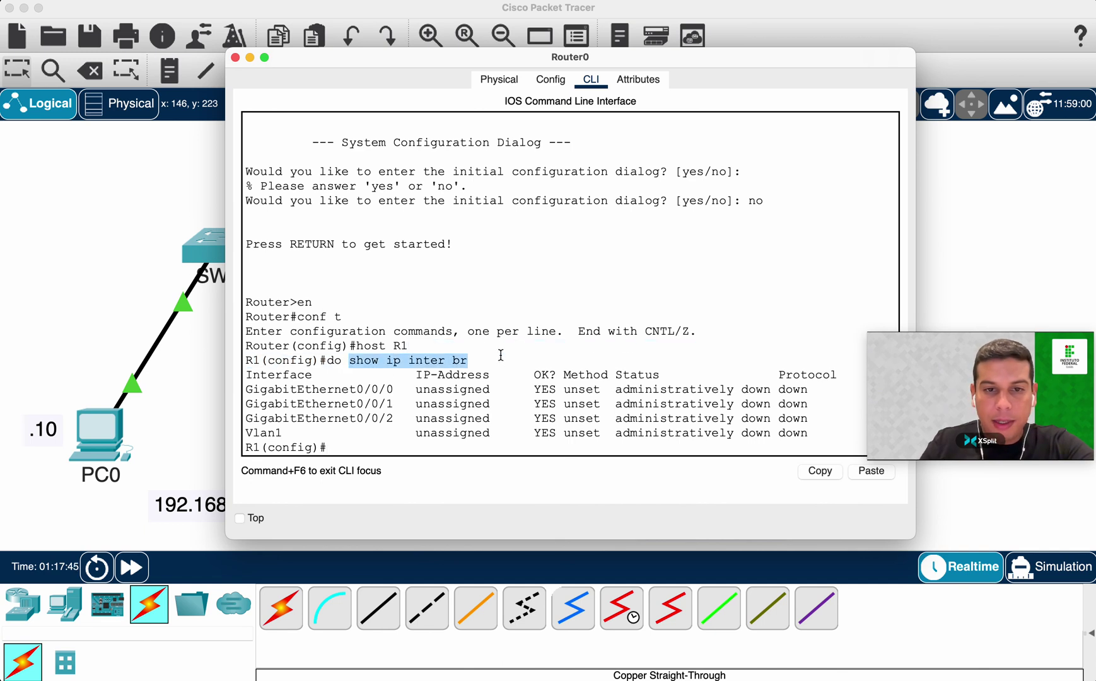
double_click(334, 363)
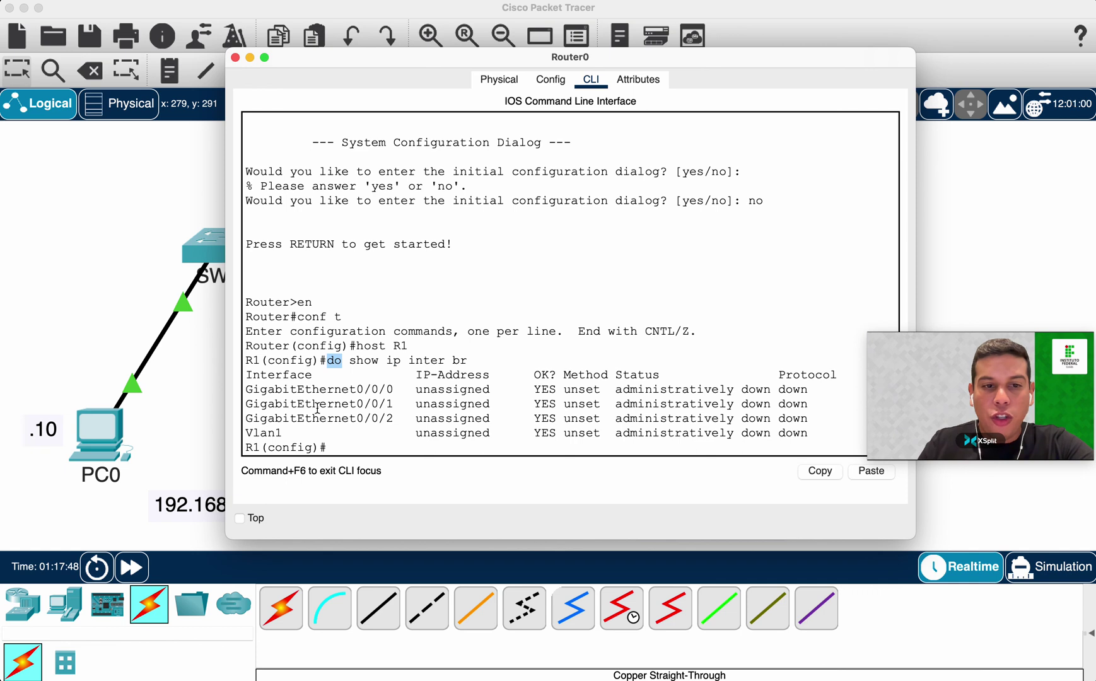
drag(245, 388, 819, 408)
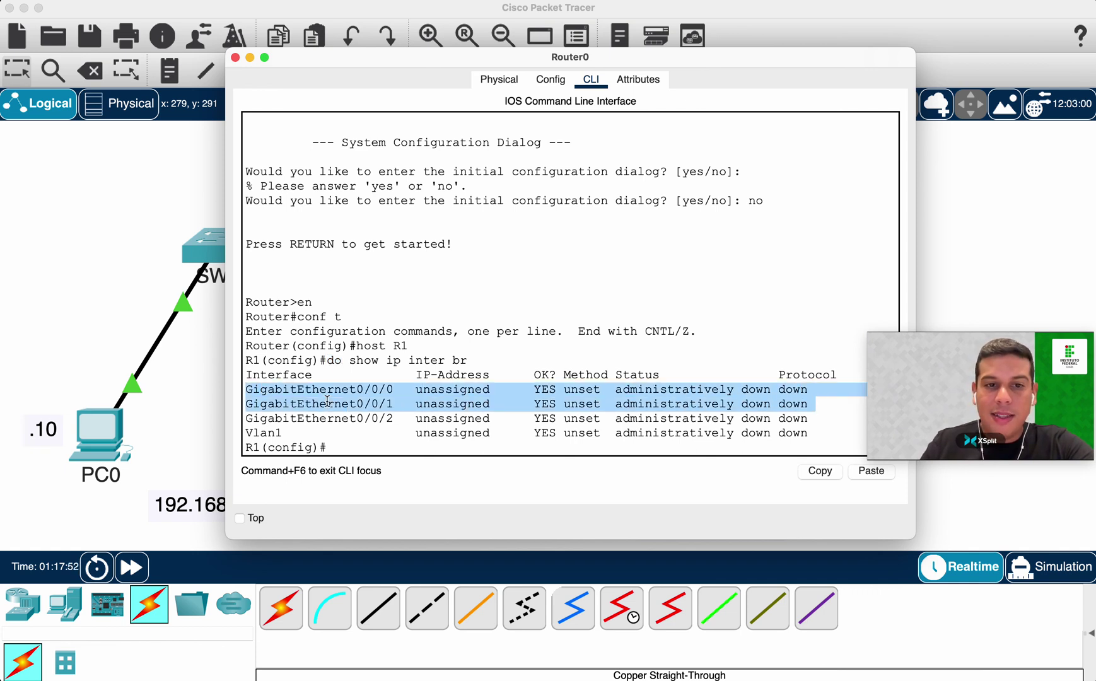
click(467, 404)
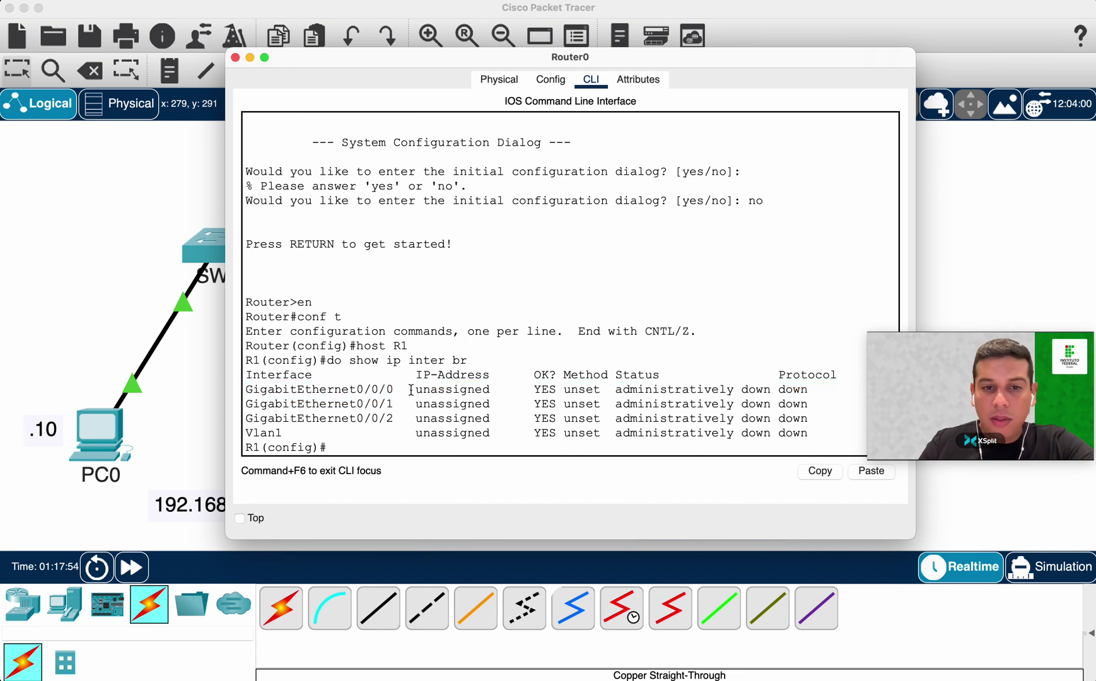
drag(408, 389, 498, 389)
click(479, 430)
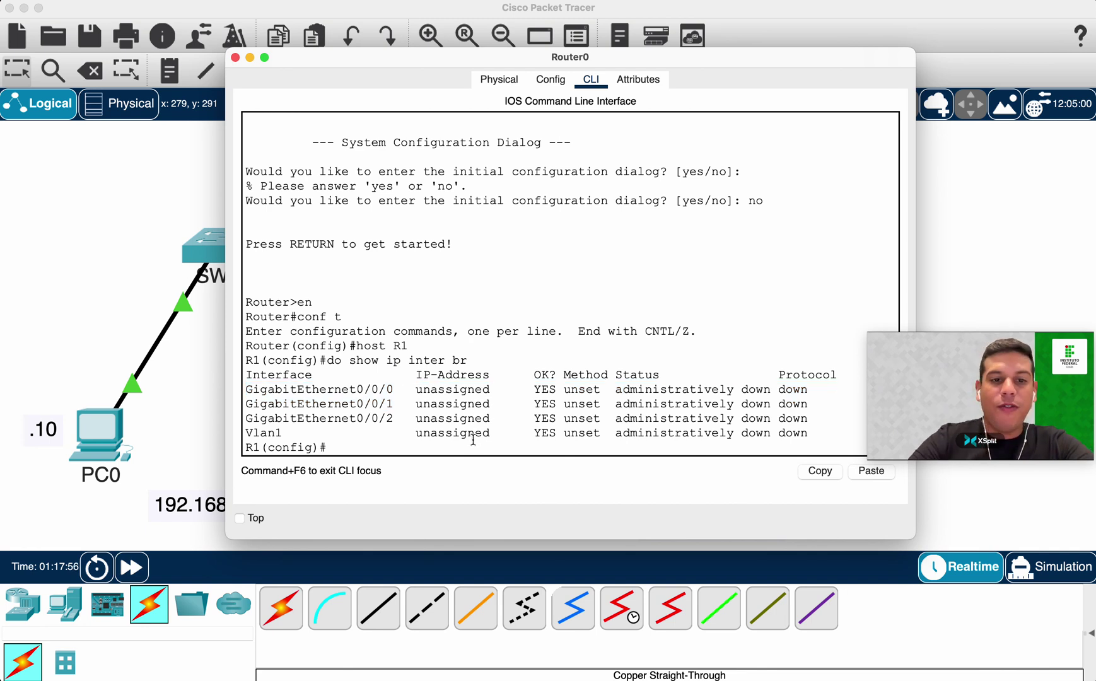
Enter configuration of interface GigabitEthernet0/0/0 with 'int g0/0/0'.
text(int g0/0)
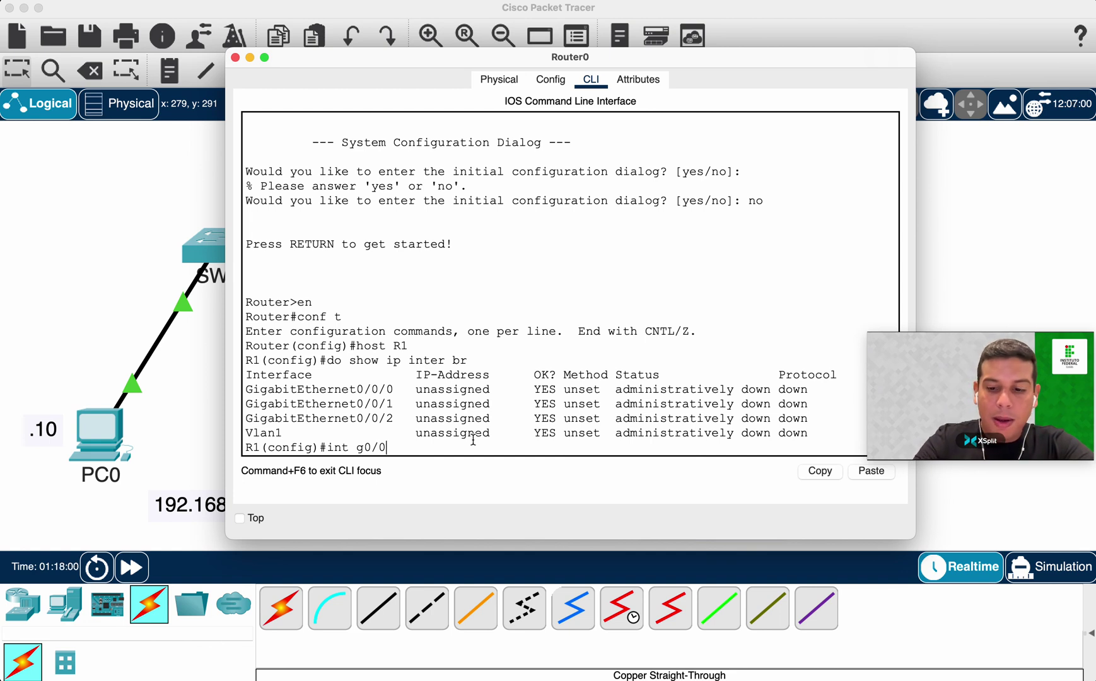
text(/0)
drag(428, 54, 550, 39)
drag(445, 52, 318, 257)
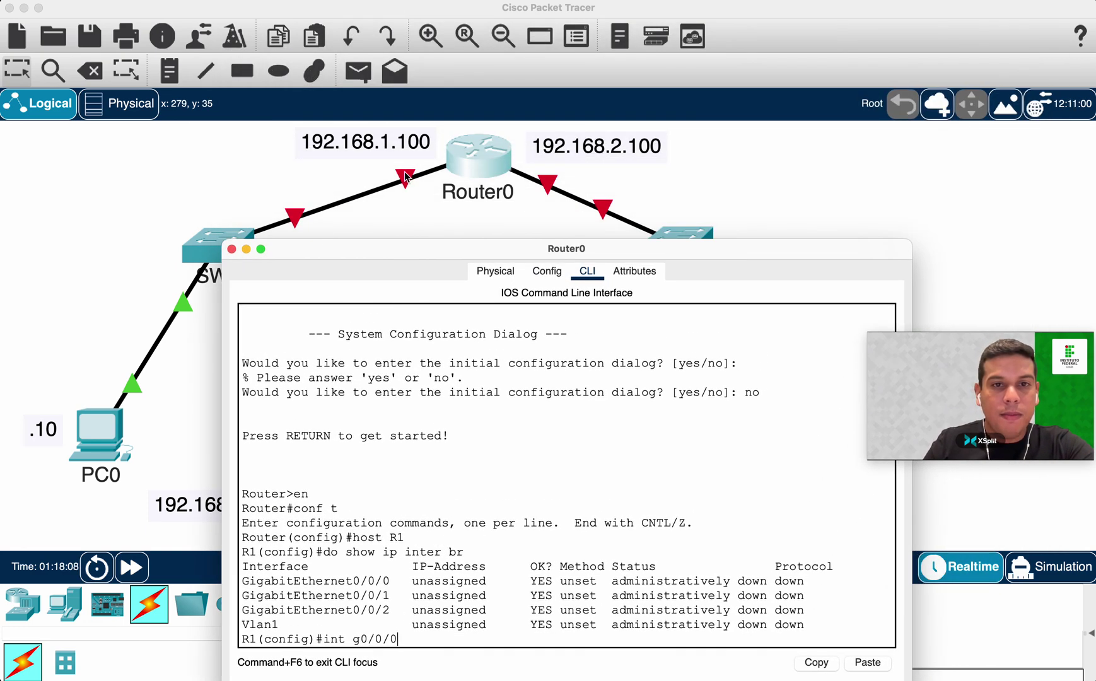
drag(401, 249, 409, 241)
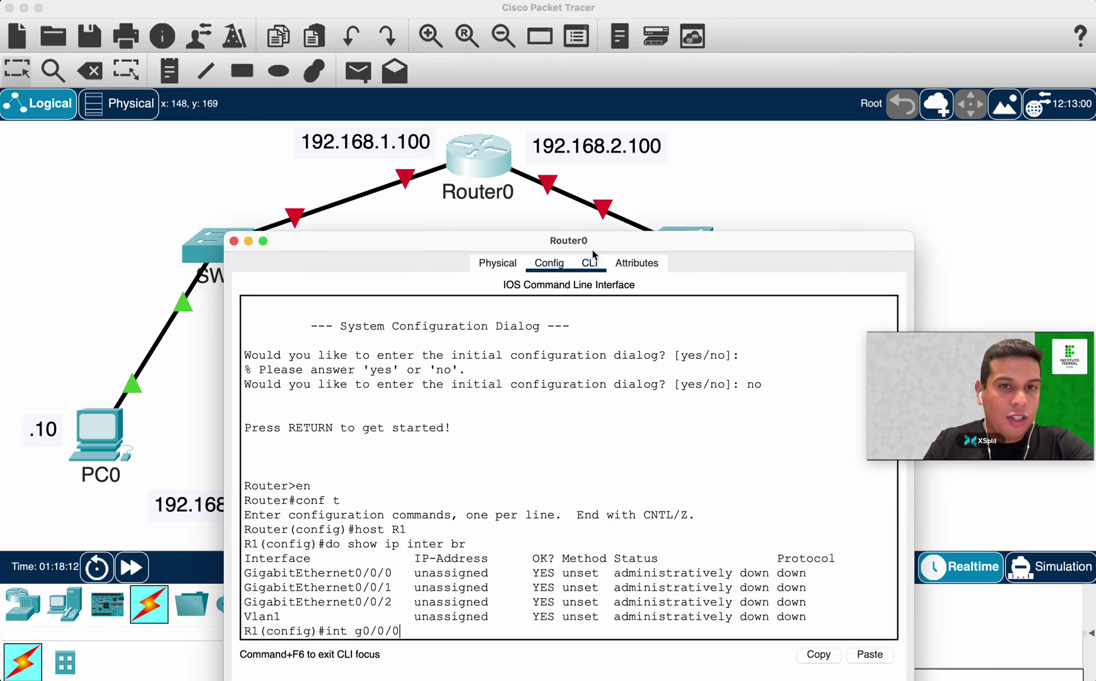
drag(607, 241, 631, 143)
key(Return)
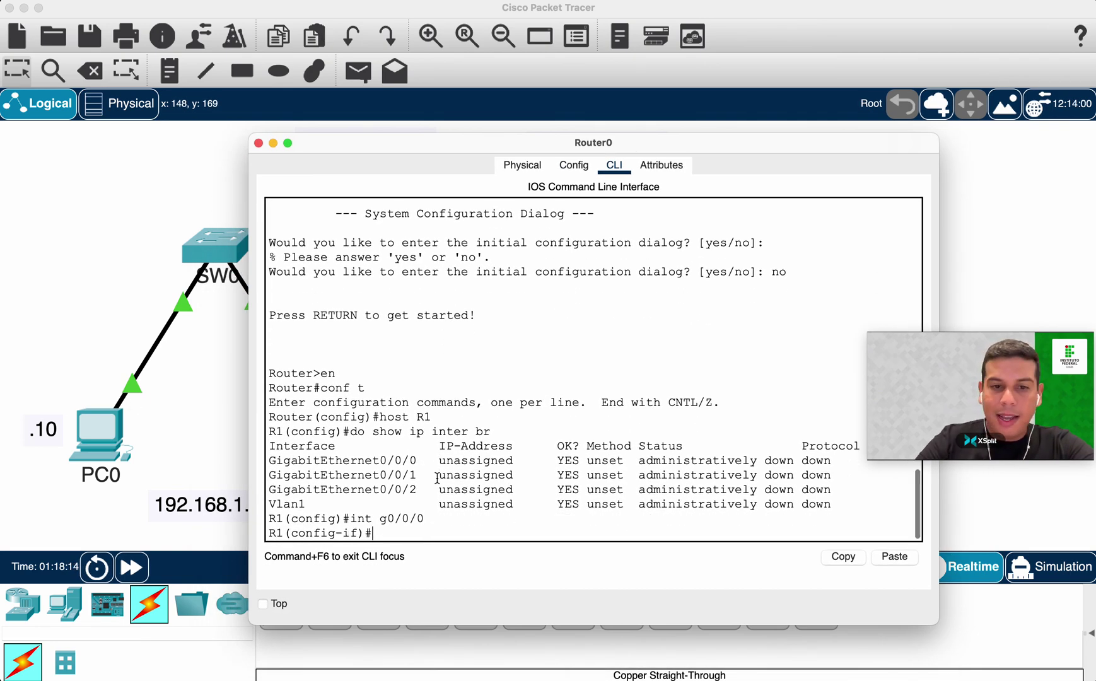
Assign 192.168.1.100 255.255.255.0 to the interface and enable it with no shutdown.
text(ip addre)
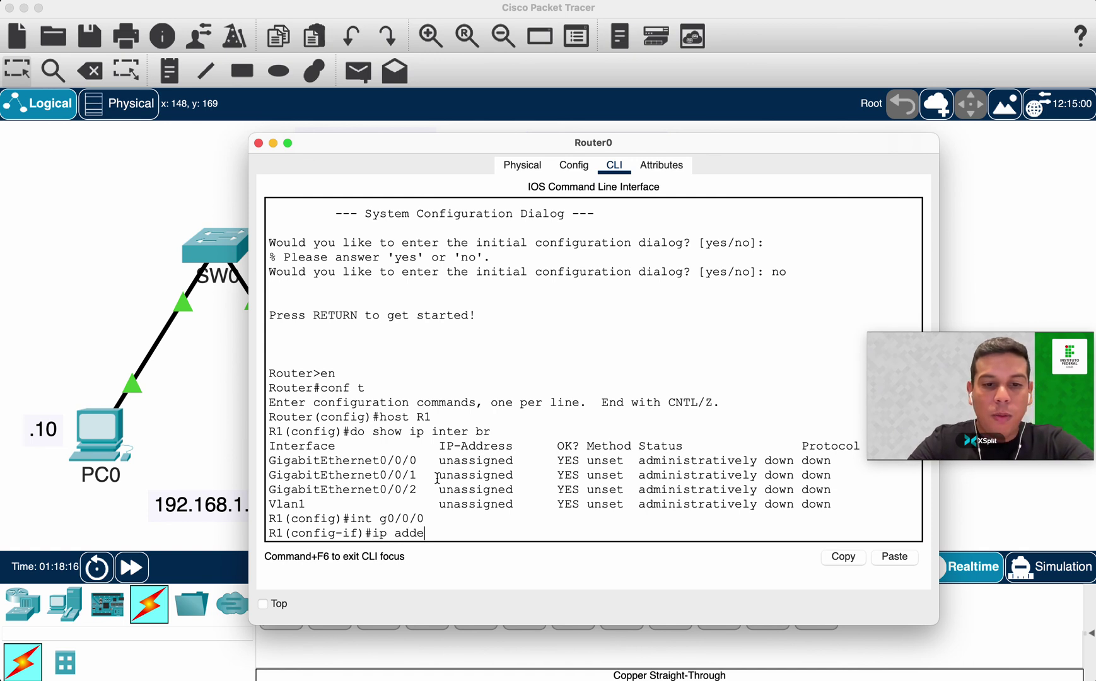
key(Tab)
key(BackSpace)
text(re)
key(Tab)
text(1892)
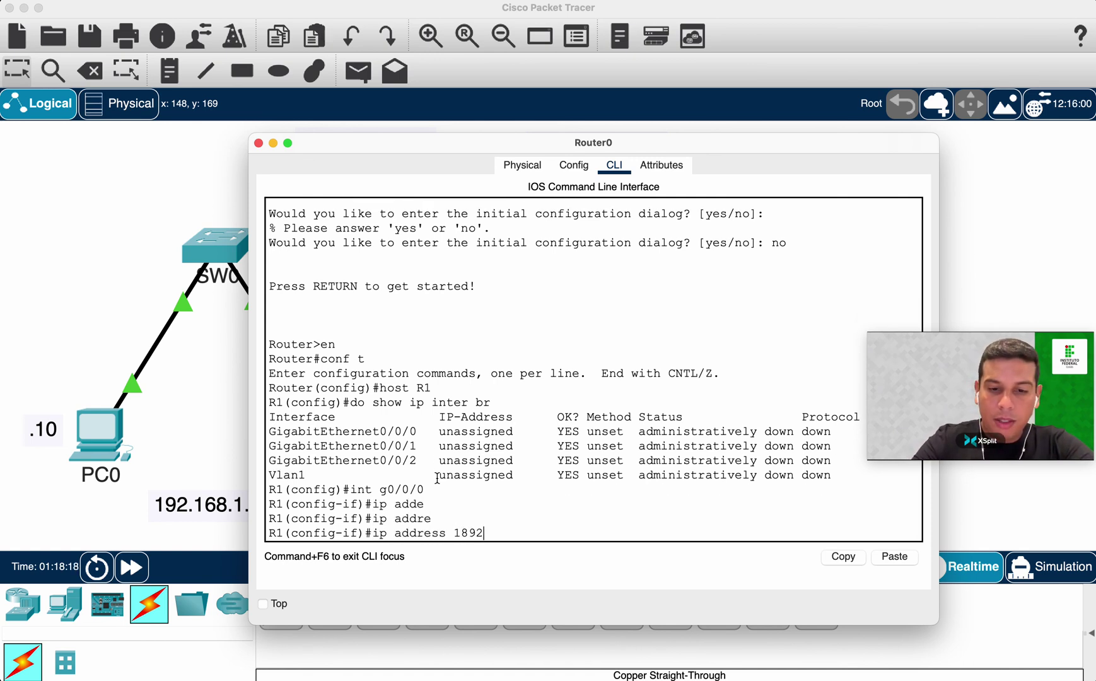
key(BackSpace)
key(BackSpace)
key(BackSpace)
text(92.168)
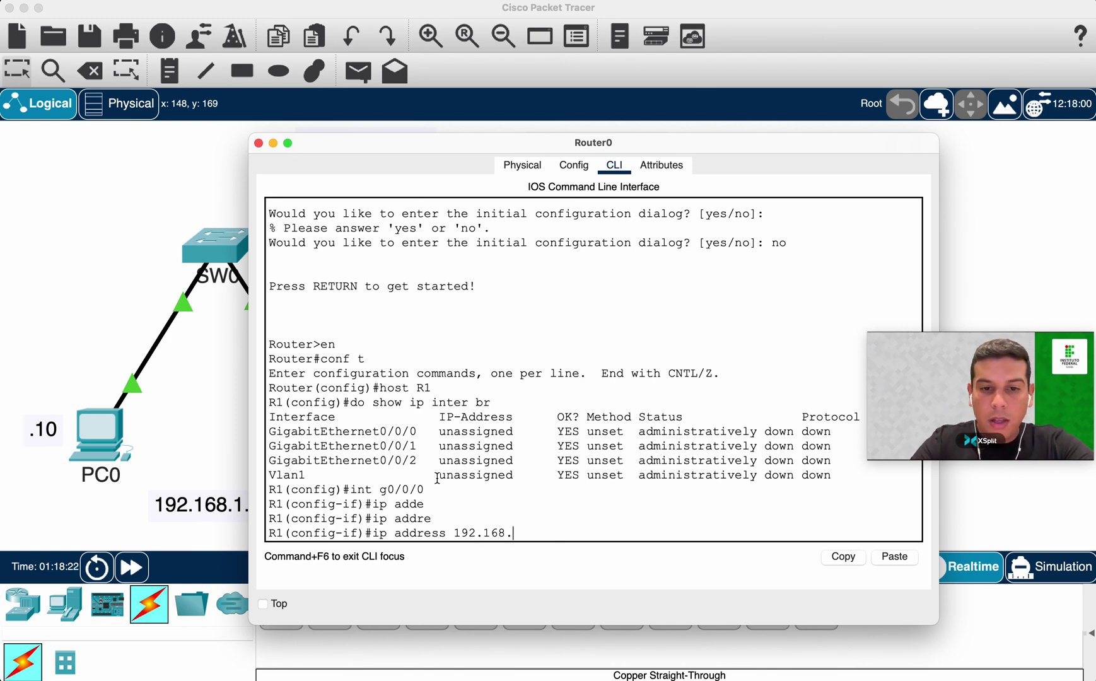
text(.1.100 255.255.255.)
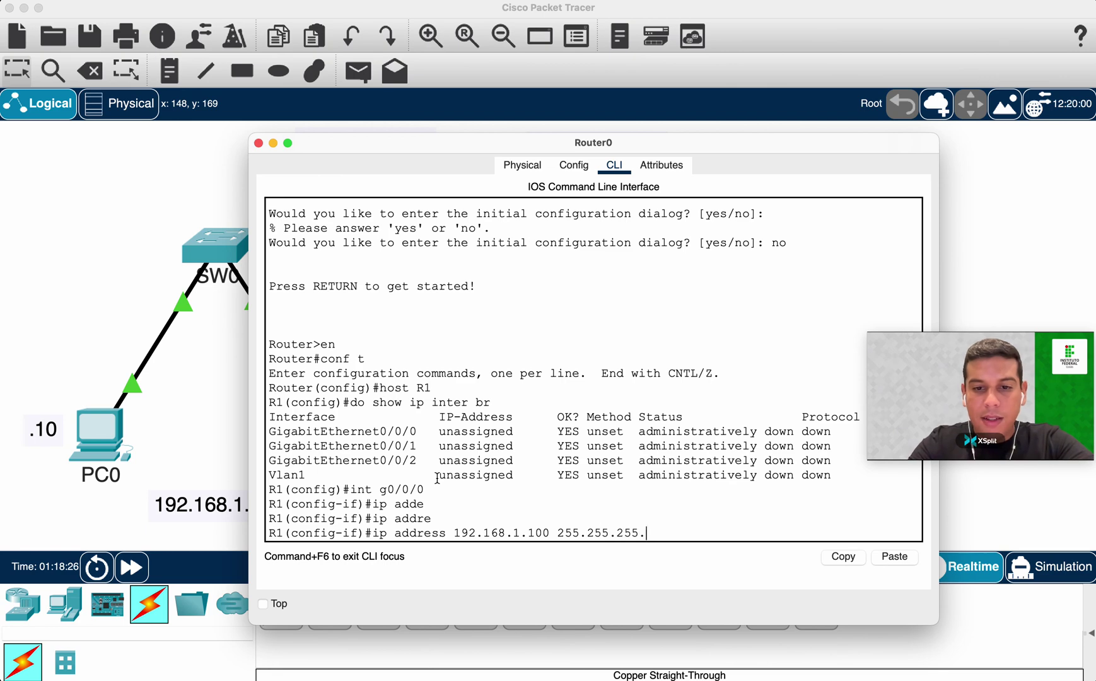
key(Return)
text(no shu)
key(Tab)
key(Return)
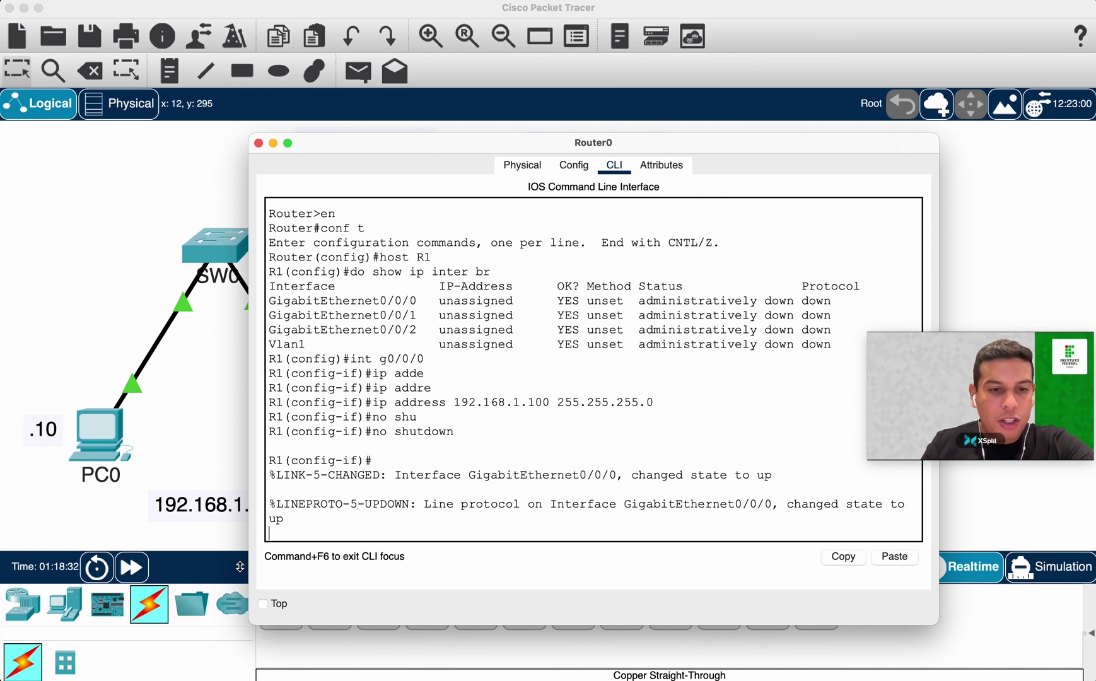
Widen the router console and exit back to privileged mode.
drag(250, 527, 106, 526)
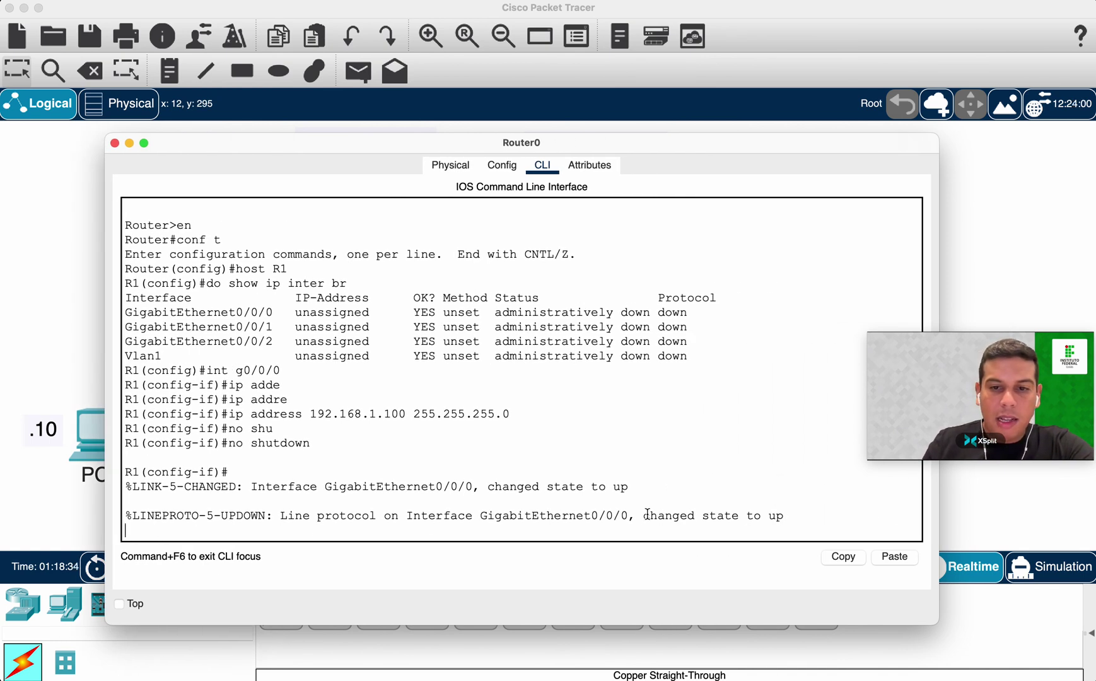
drag(644, 514, 793, 512)
click(788, 511)
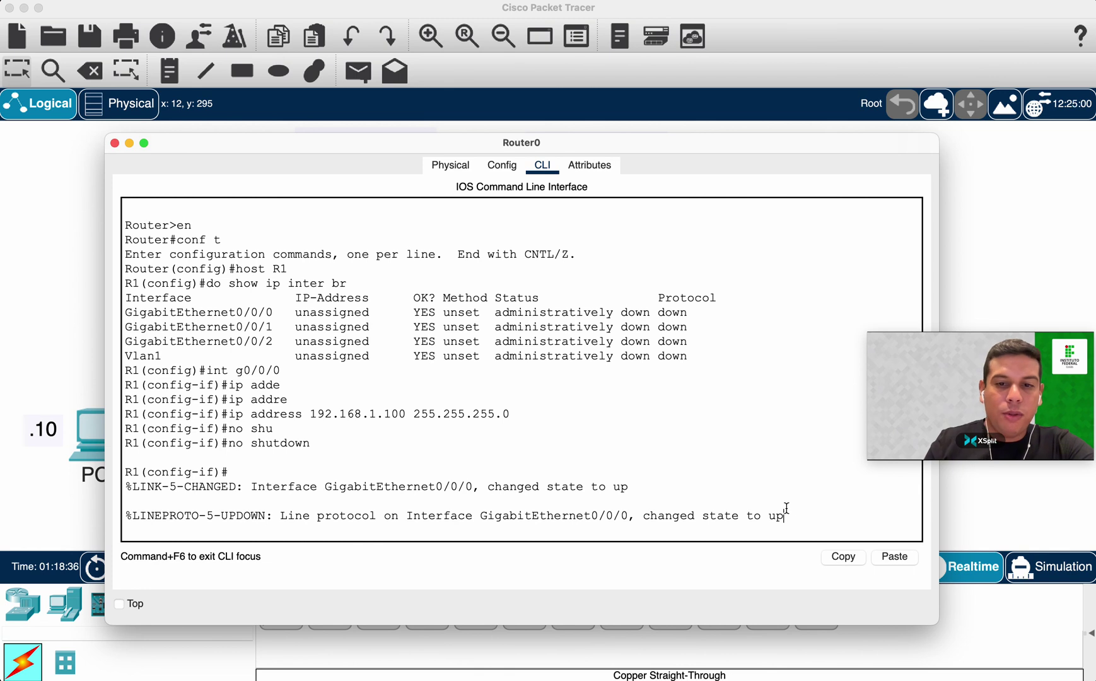
key(Return)
key(Return)
key(Return)
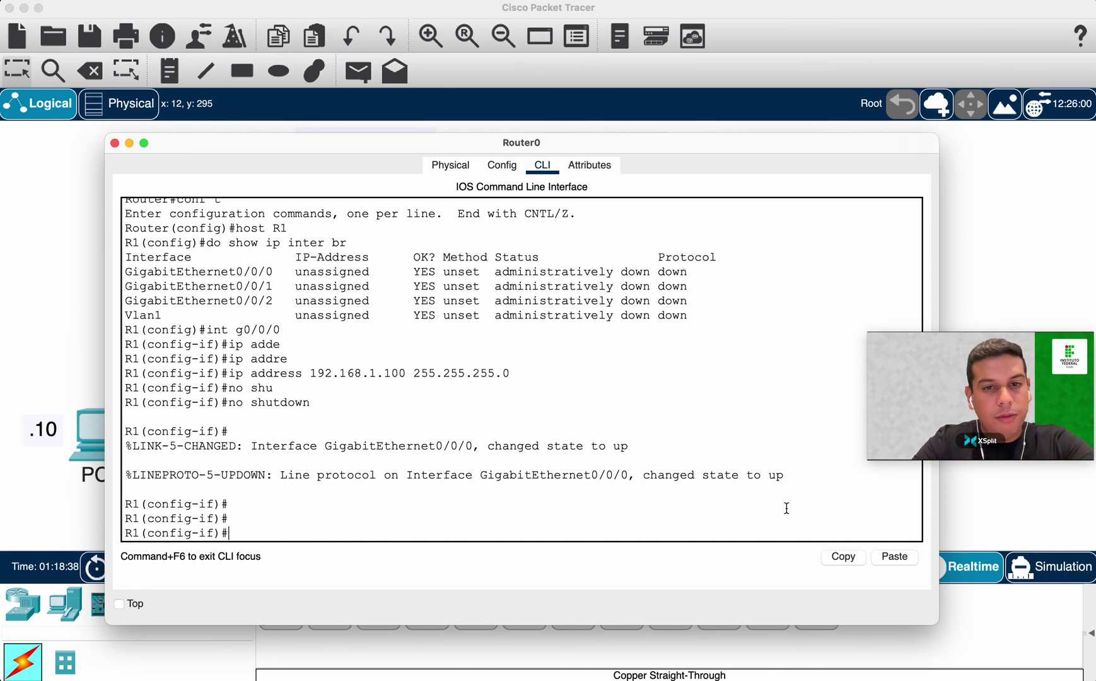
text(exit)
key(Return)
key(Return)
text(exit)
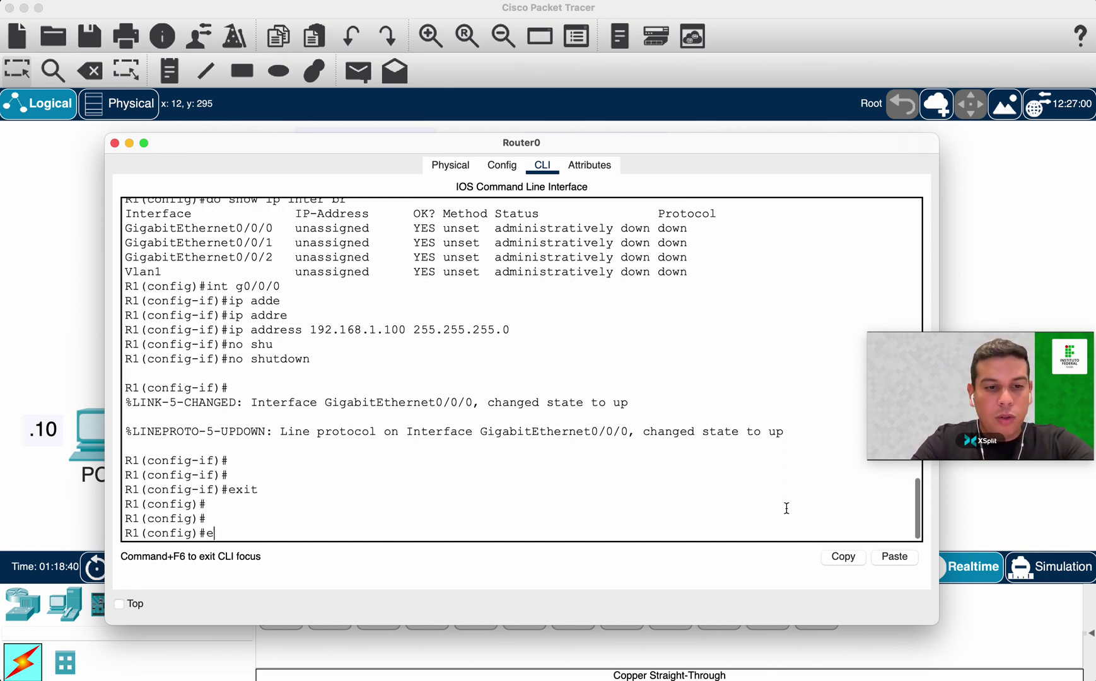
key(Return)
key(Return)
Run show ip interface brief to confirm G0/0/0 has 192.168.1.100 and is up.
text(show run)
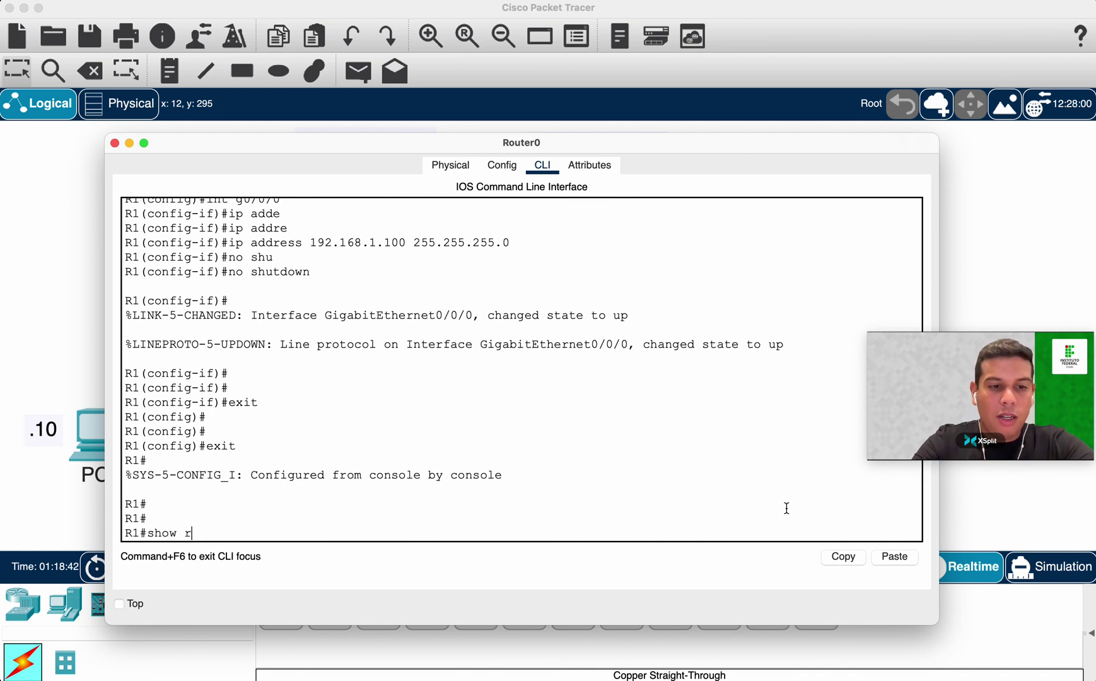
key(Tab)
key(BackSpace)
key(BackSpace)
key(BackSpace)
key(BackSpace)
key(BackSpace)
key(BackSpace)
key(BackSpace)
key(BackSpace)
key(BackSpace)
key(BackSpace)
key(BackSpace)
key(BackSpace)
key(BackSpace)
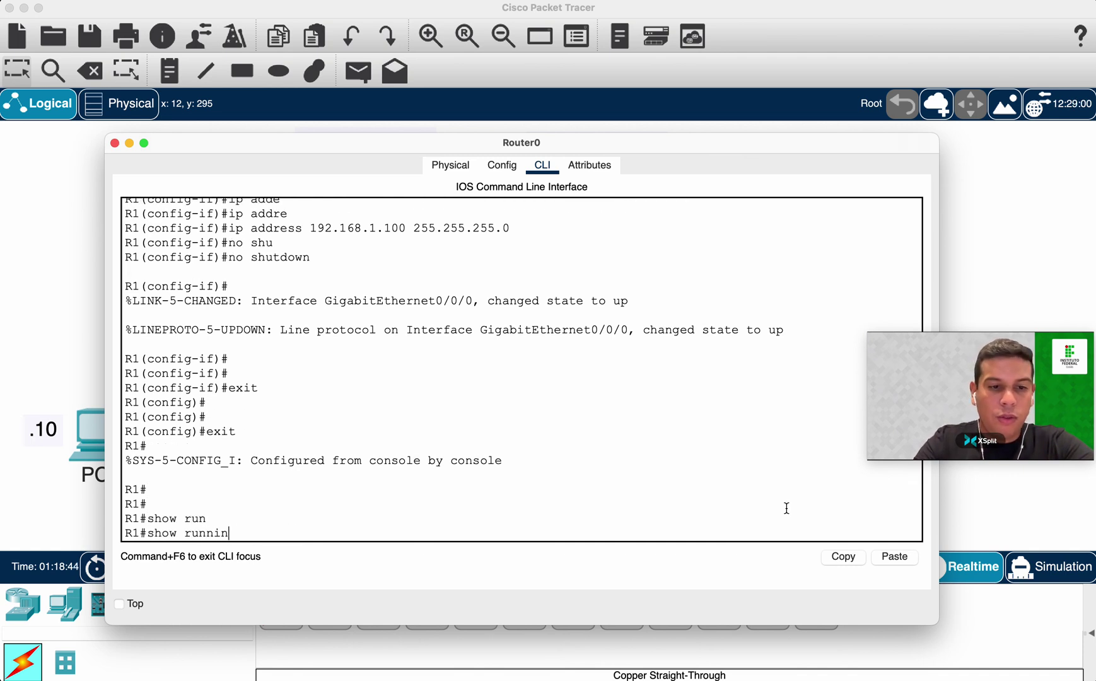
text(ip inte)
text(r)
key(Tab)
text(br)
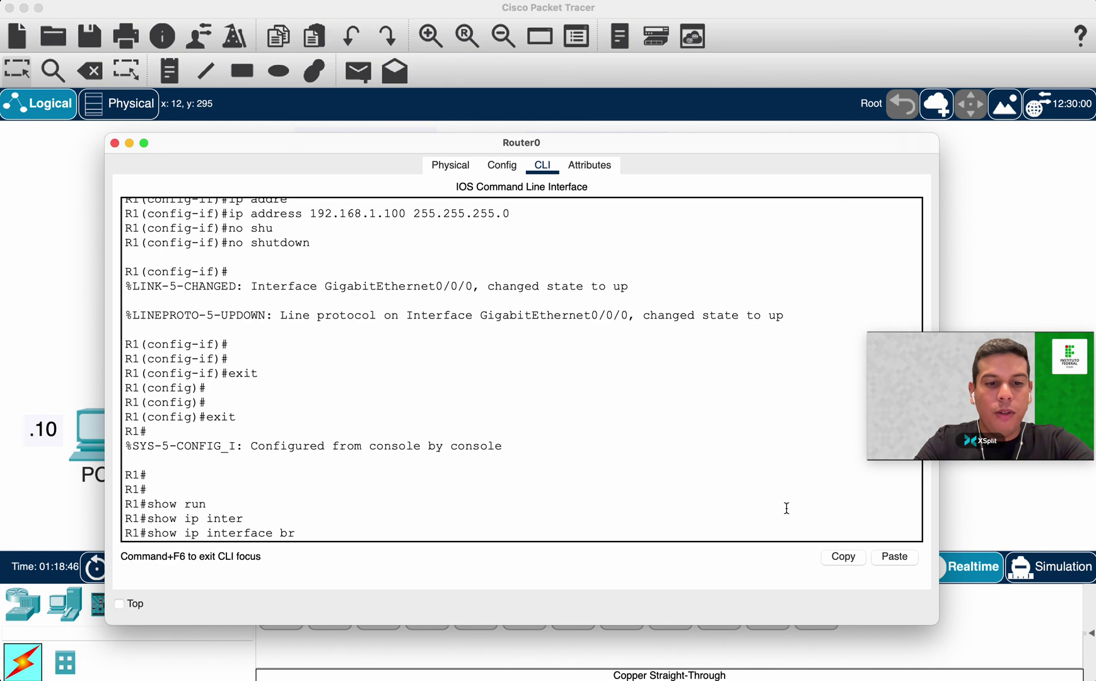
key(Tab)
key(Return)
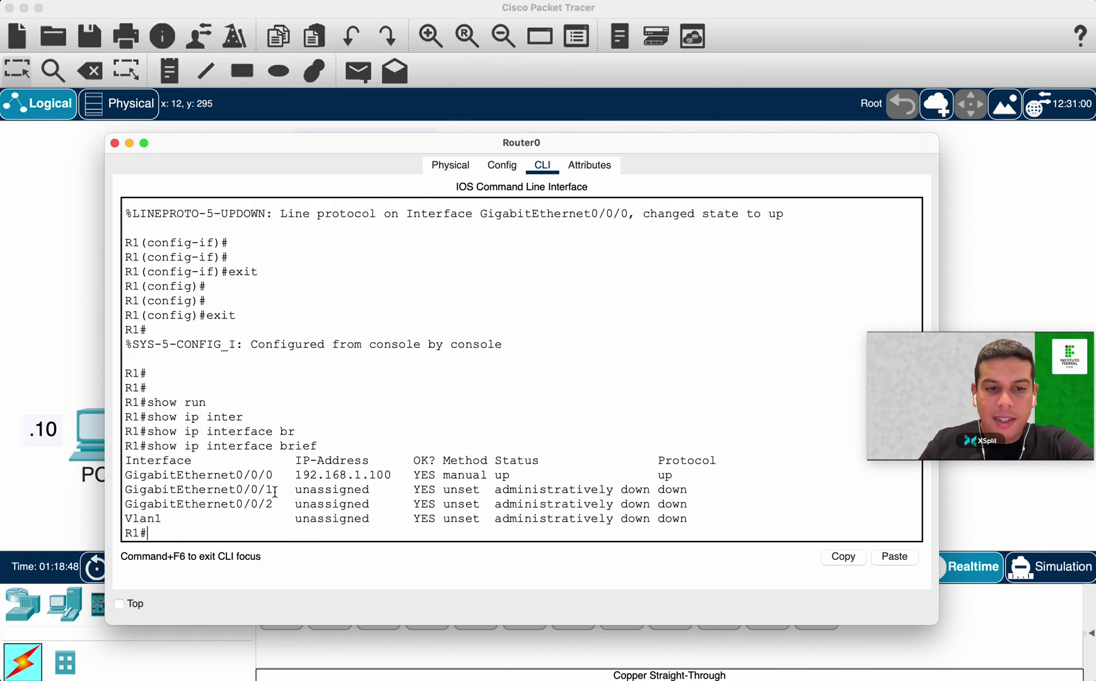
drag(236, 474, 280, 475)
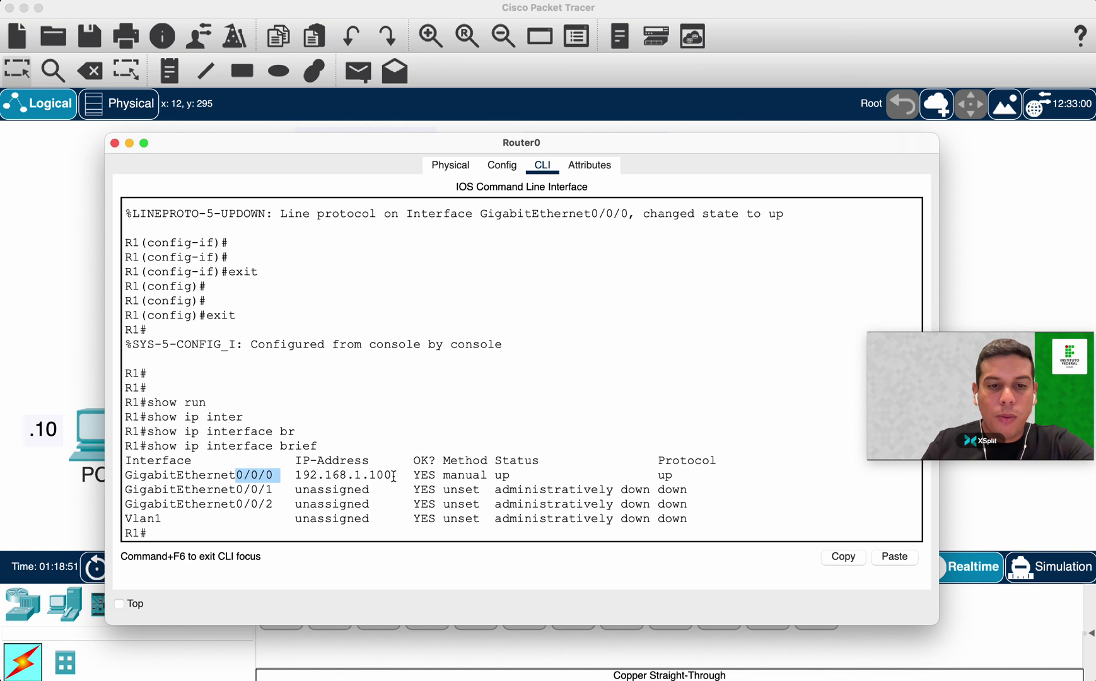
drag(394, 476, 359, 476)
drag(495, 475, 522, 474)
click(356, 529)
drag(236, 489, 276, 488)
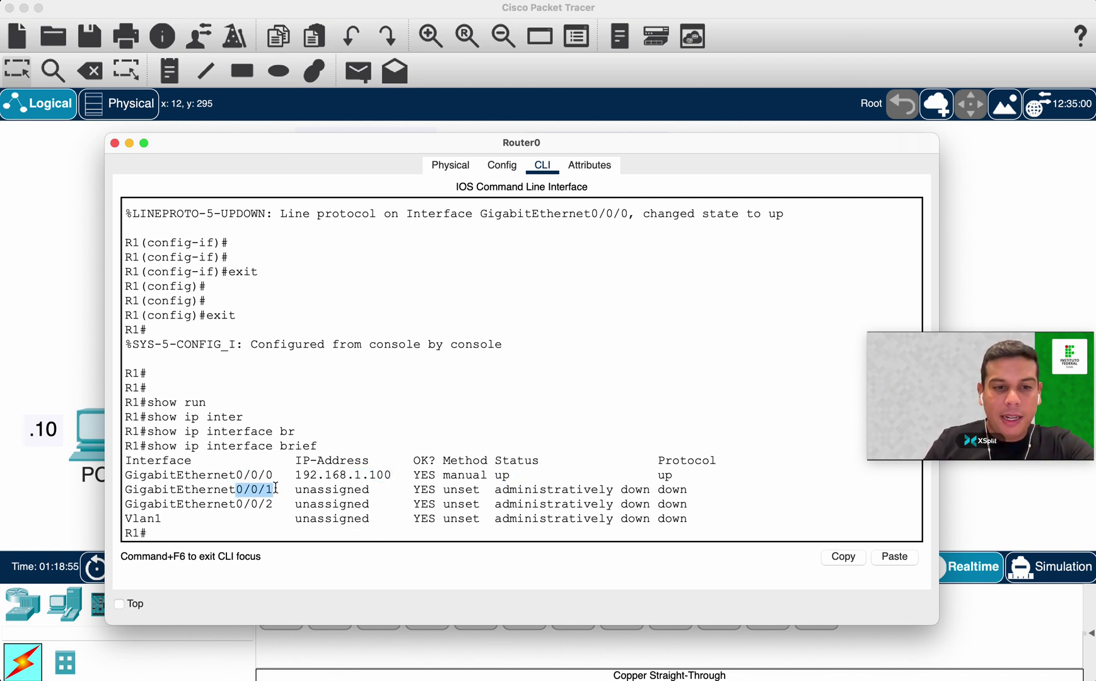
click(287, 535)
Enter global configuration and then interface GigabitEthernet0/0/1.
text(i)
key(BackSpace)
text(conf t)
key(Return)
text(in)
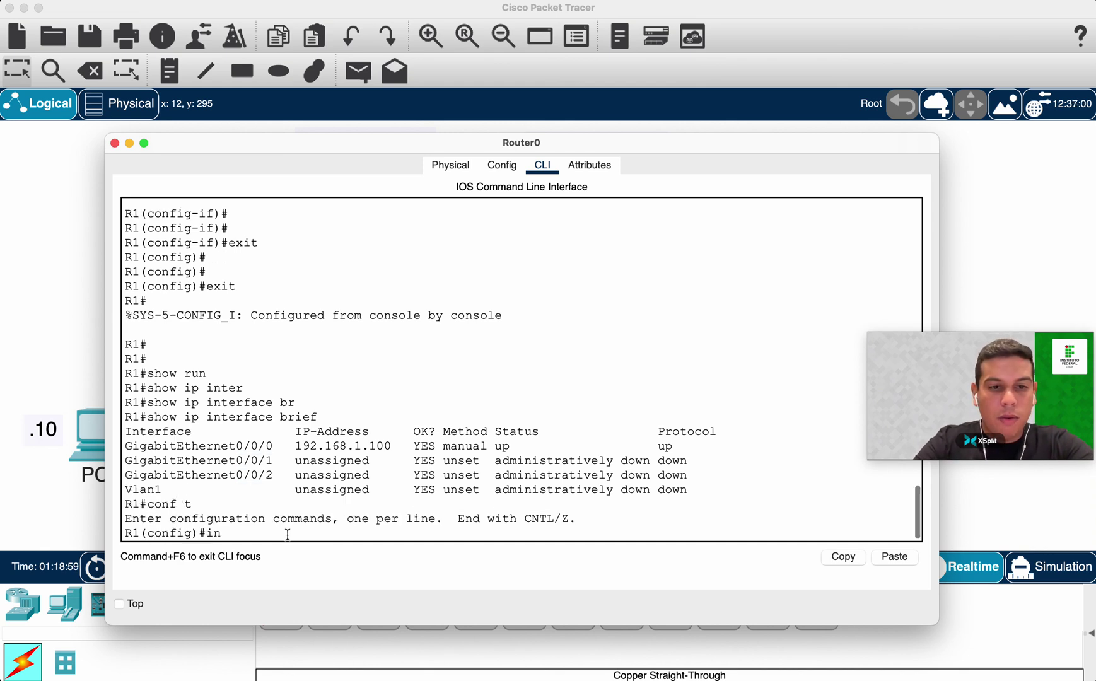
text(ter)
key(Tab)
text(g0/)
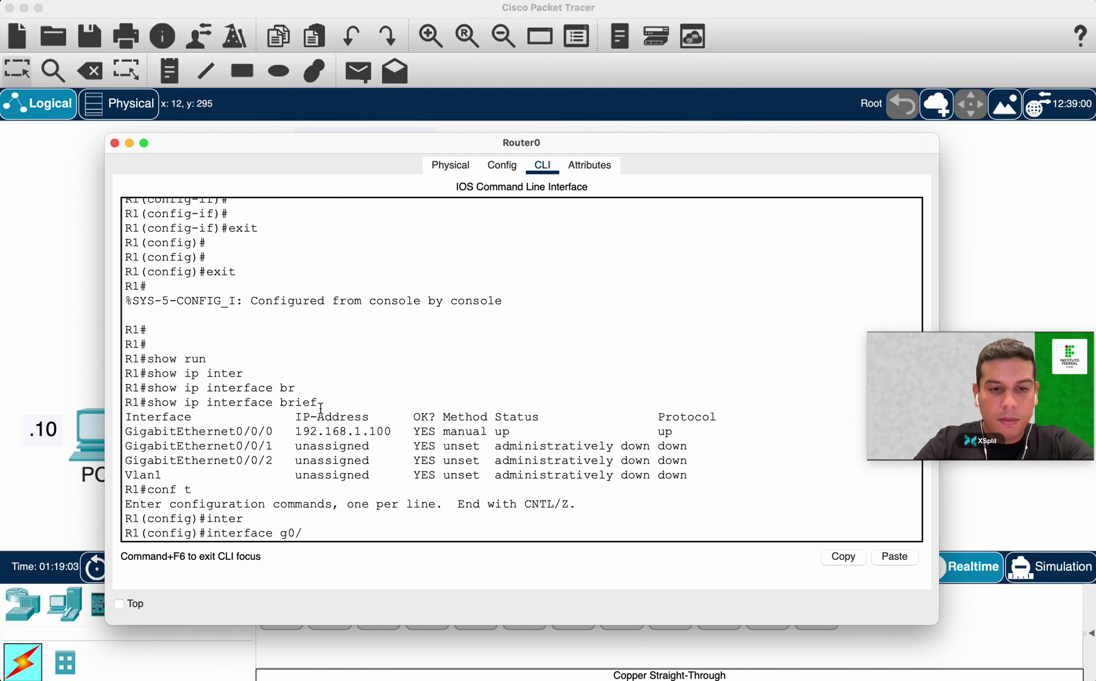
text(0/1)
key(Return)
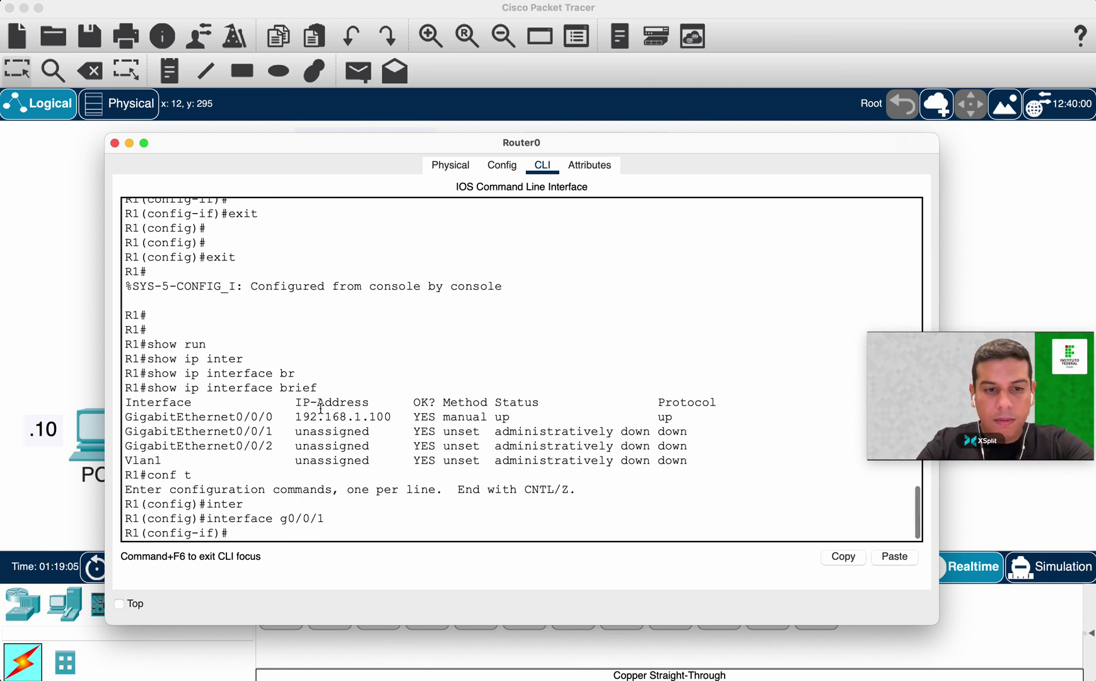
Give G0/0/1 the address 192.168.2.100 255.255.255.0 and enable it with no shutdown.
text(ip addre)
key(Tab)
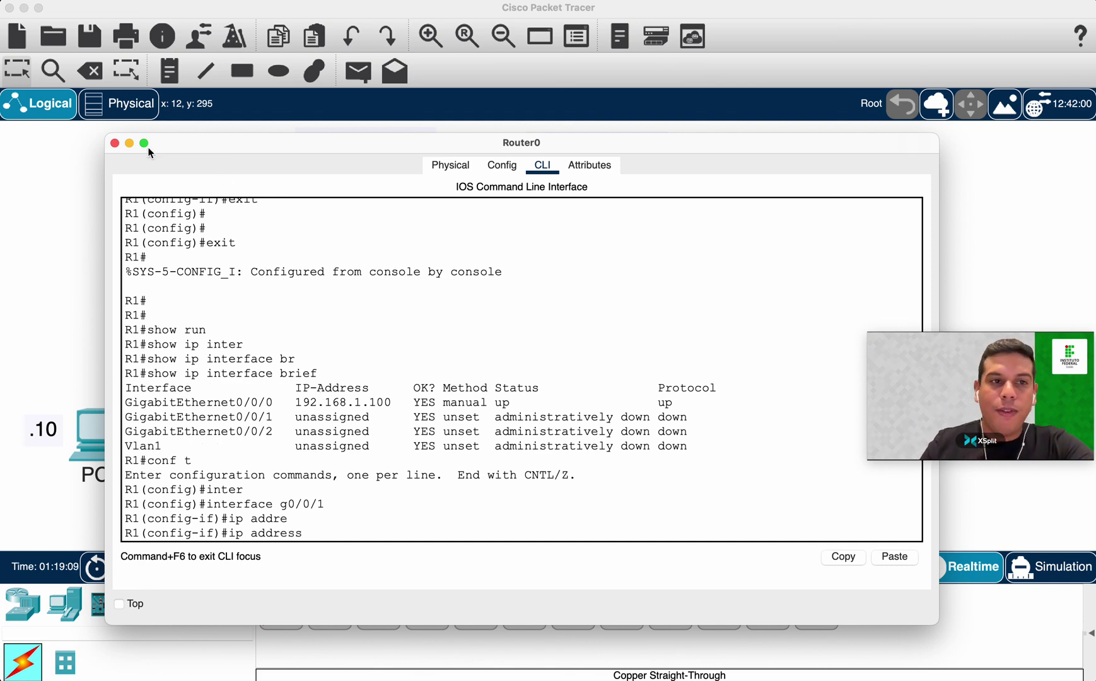
click(114, 142)
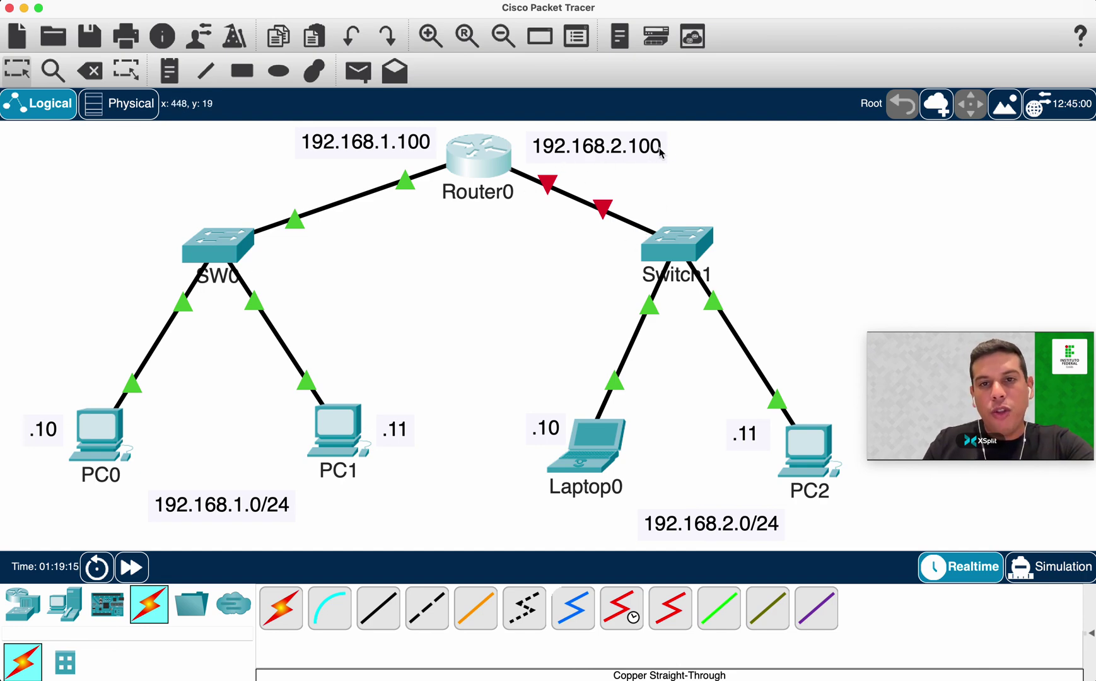
click(465, 162)
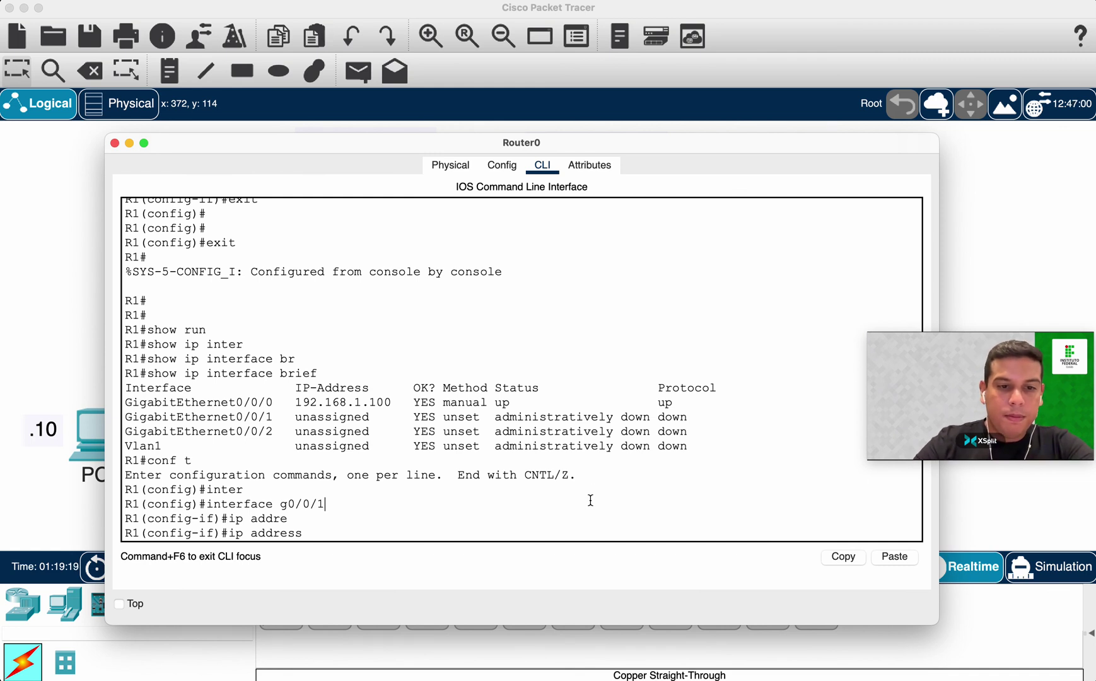
text(16)
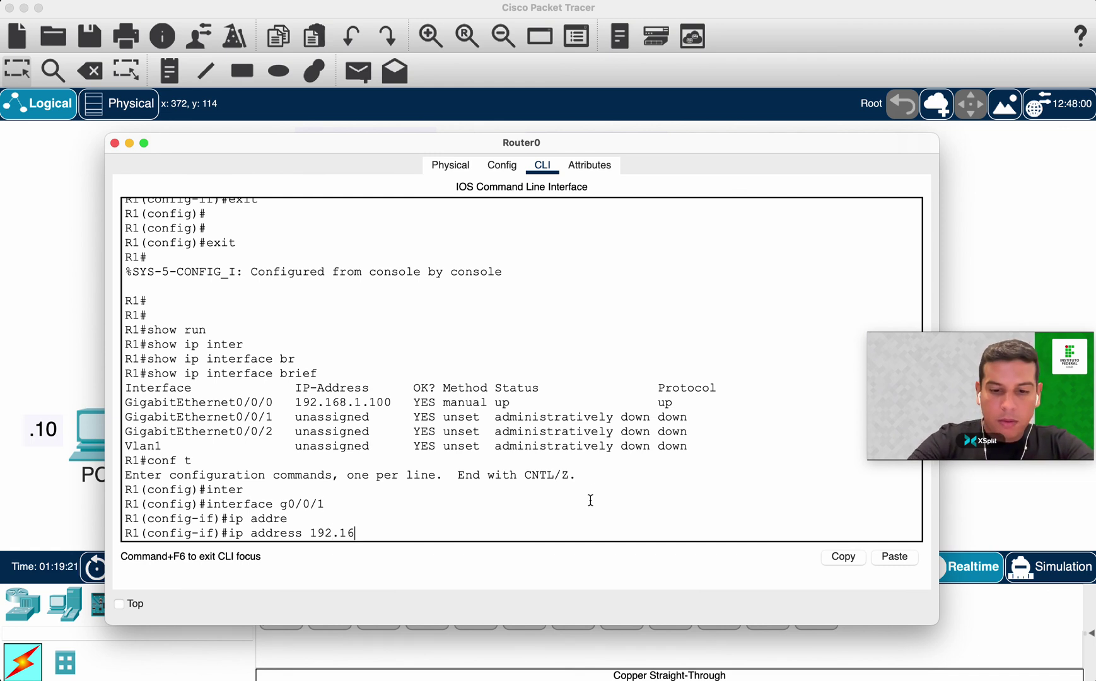
text(8.2.100 255.)
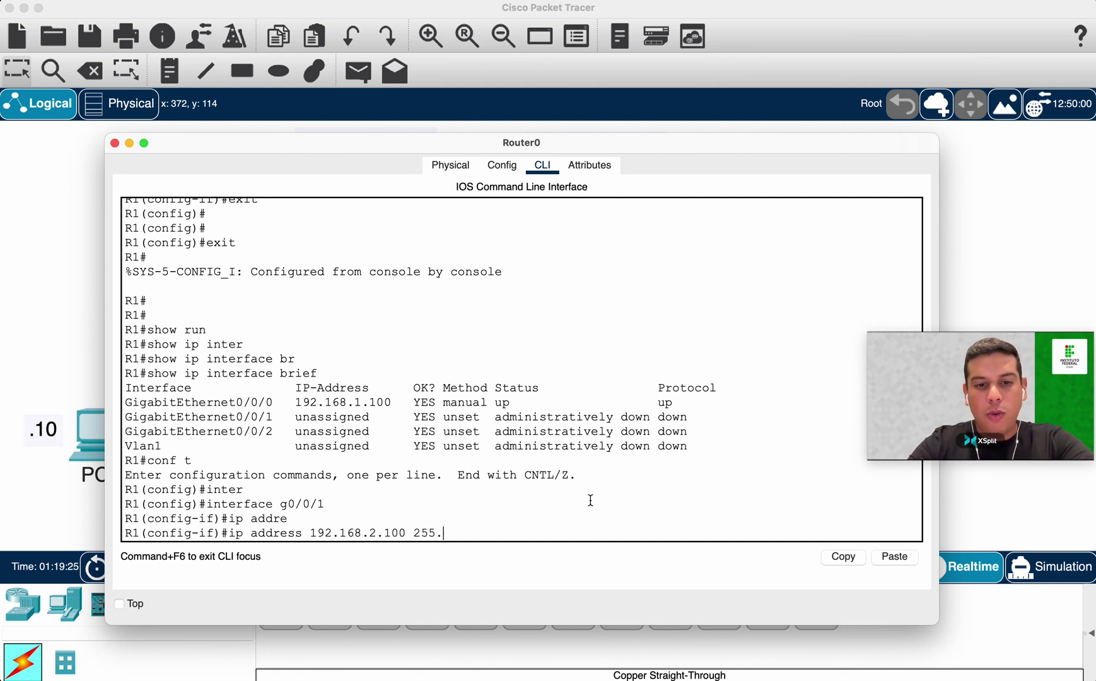
text(255.255.0)
key(Return)
text(no shu)
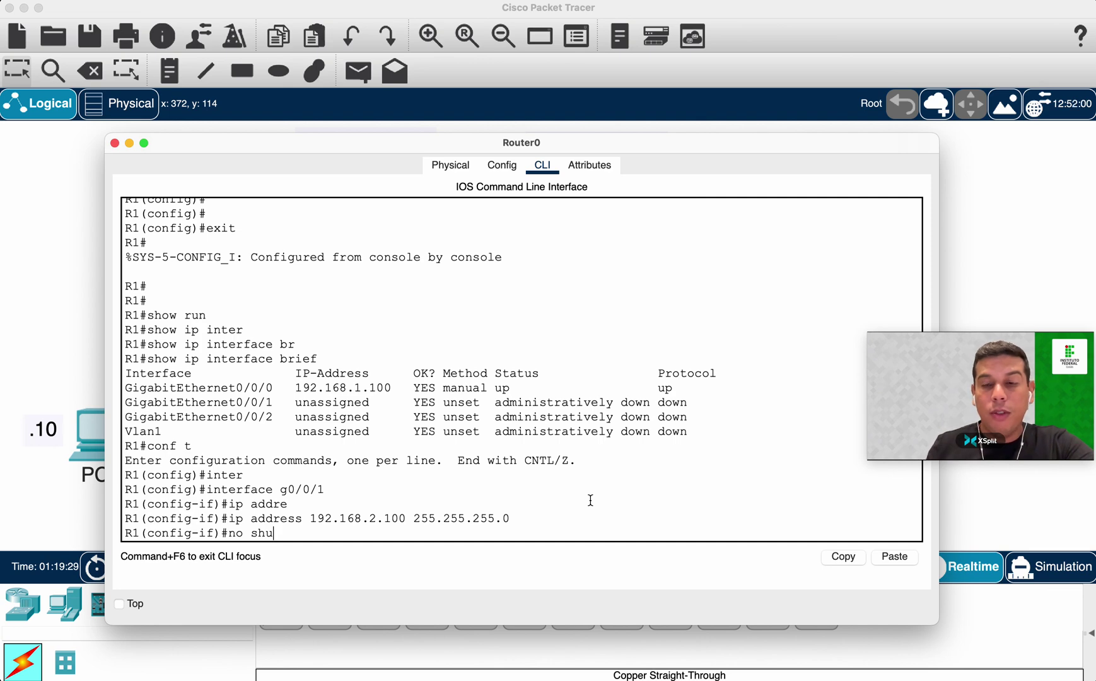
key(Return)
Check the link-up message and return to the network topology.
drag(525, 518, 792, 514)
click(821, 517)
key(Return)
key(Return)
click(4, 348)
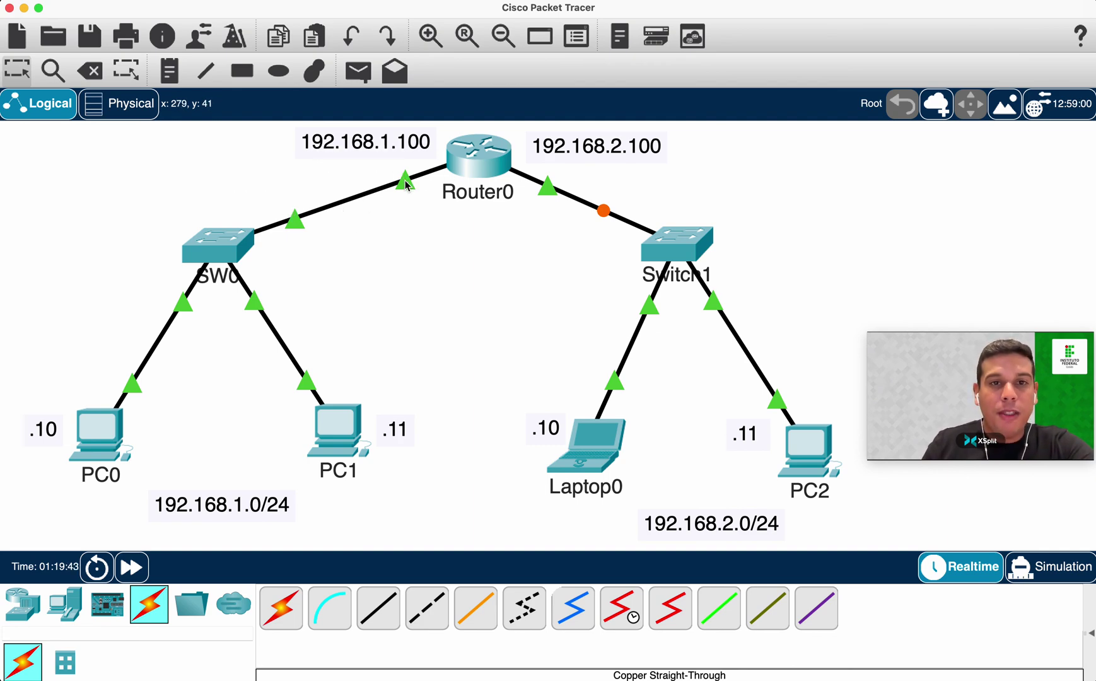
Fast-forward simulated time until the Router0–Switch1 link turns green.
mouse_move(408, 184)
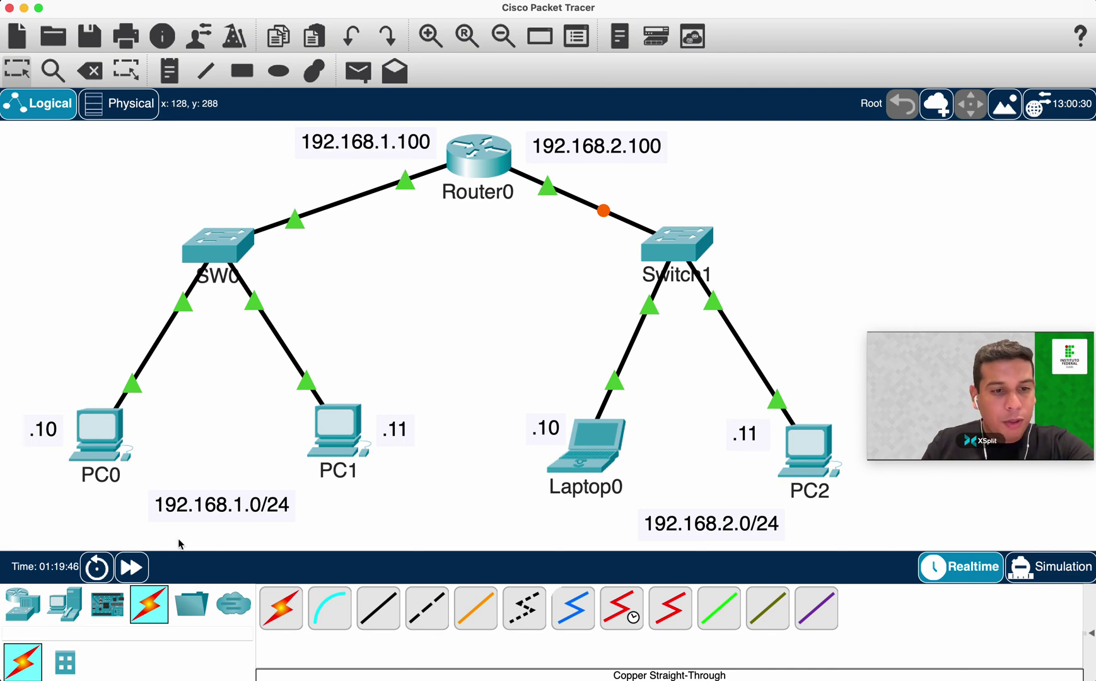
click(132, 569)
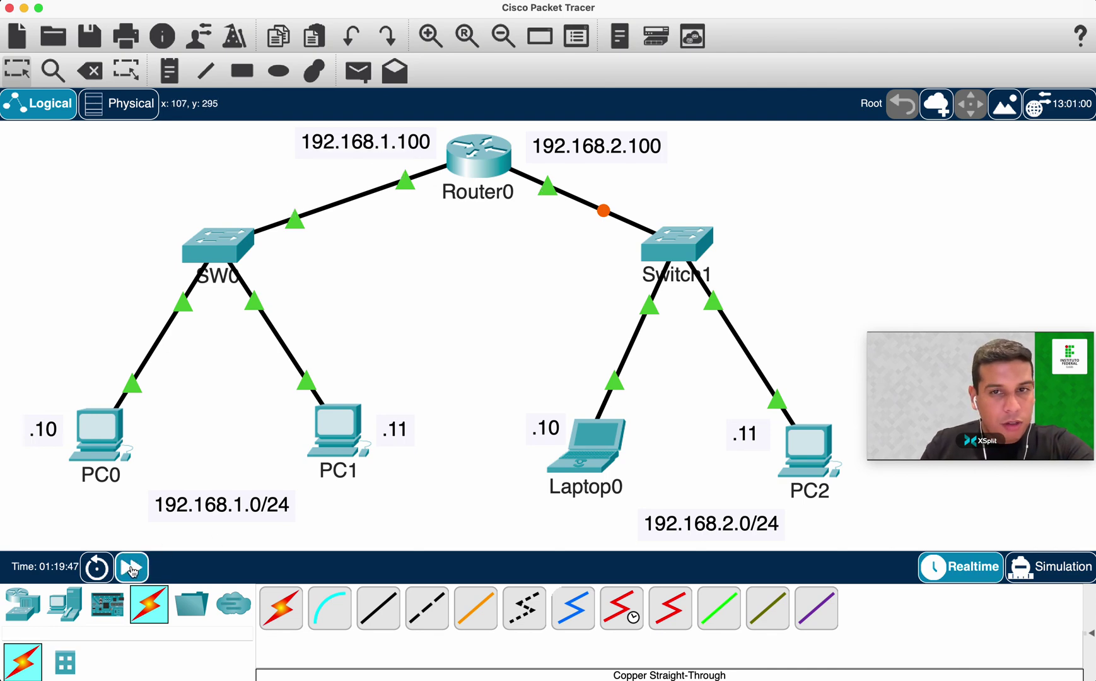
click(133, 570)
click(133, 569)
click(133, 569)
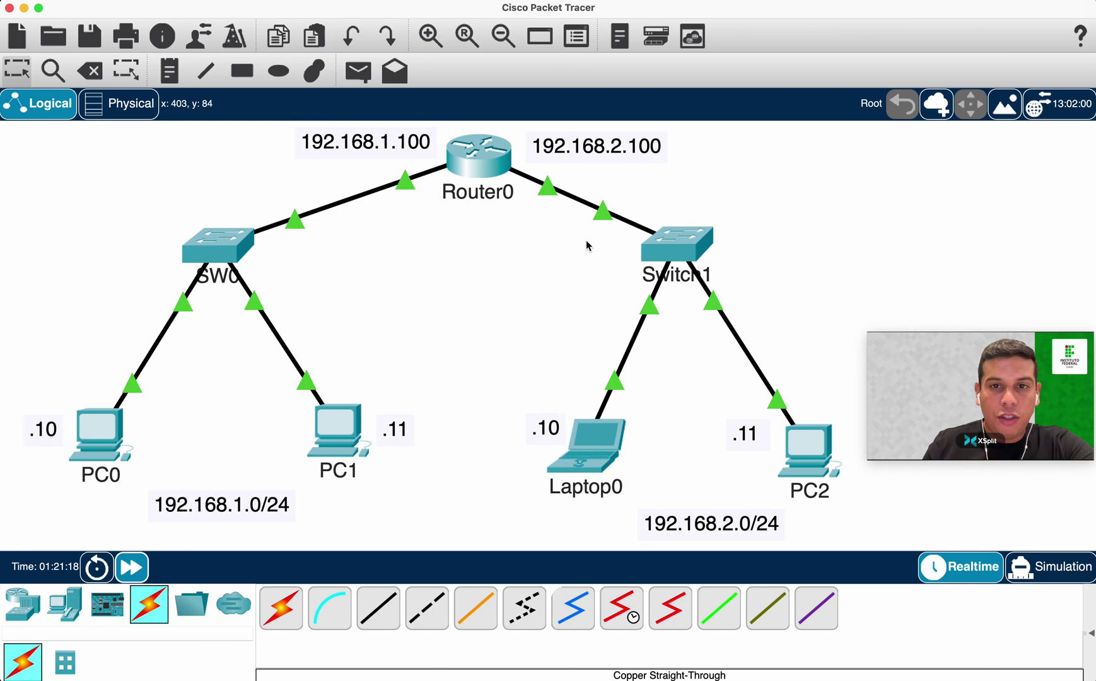
click(135, 569)
Refresh the prompt in Router0's CLI and go back to the workspace.
click(498, 155)
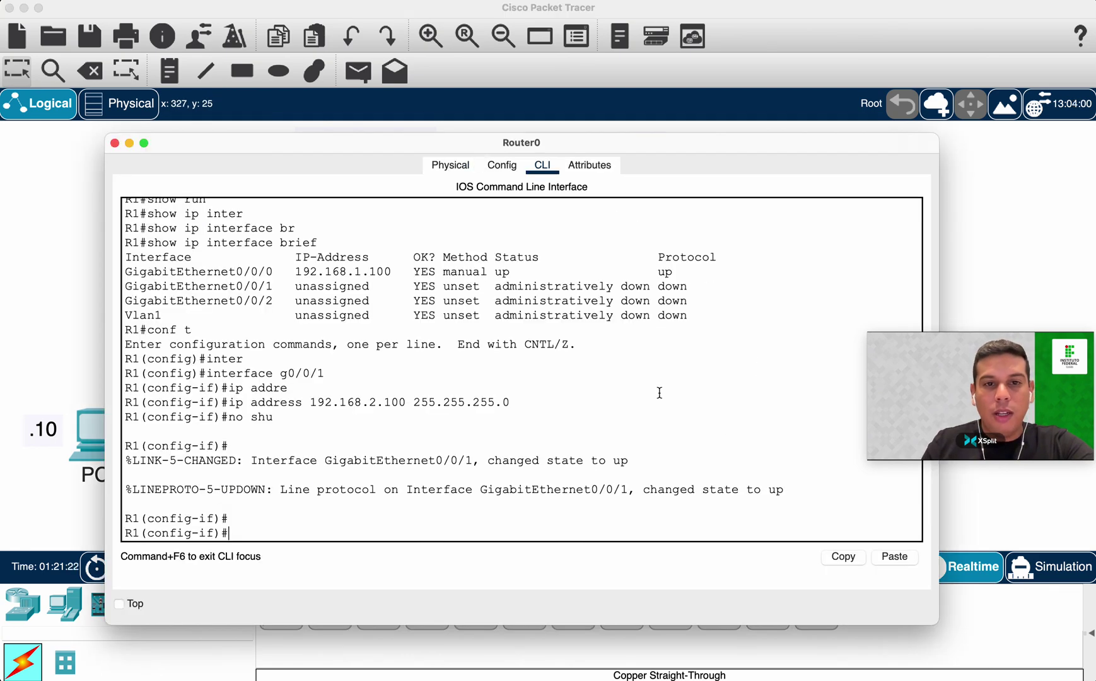
key(Return)
key(Return)
key(Return)
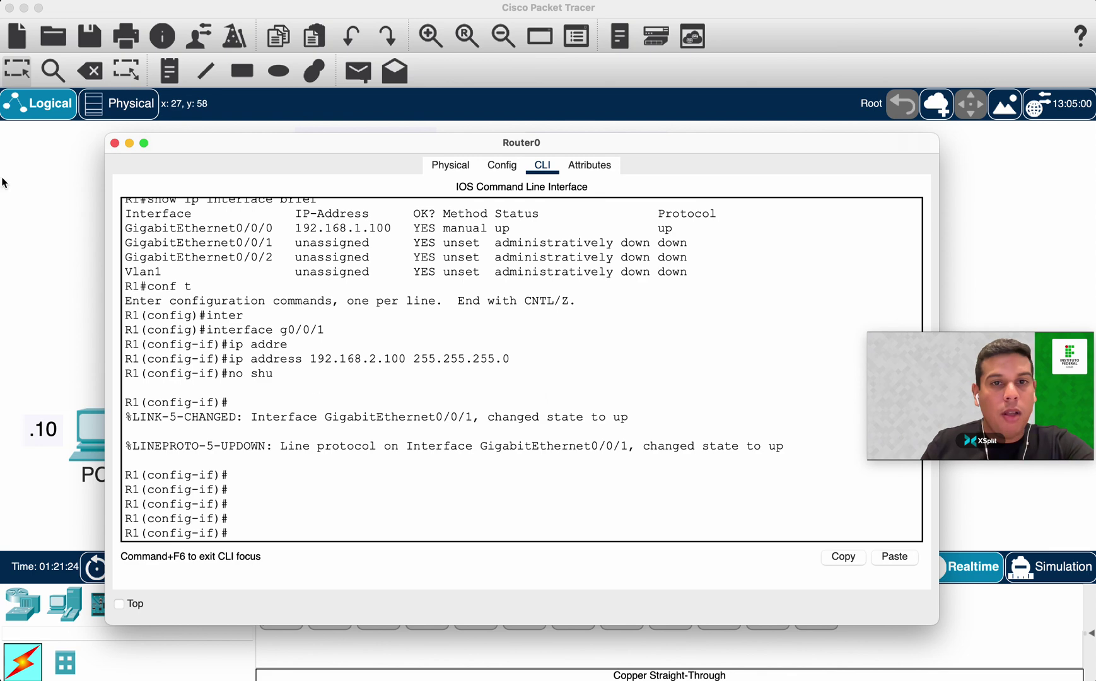
click(129, 144)
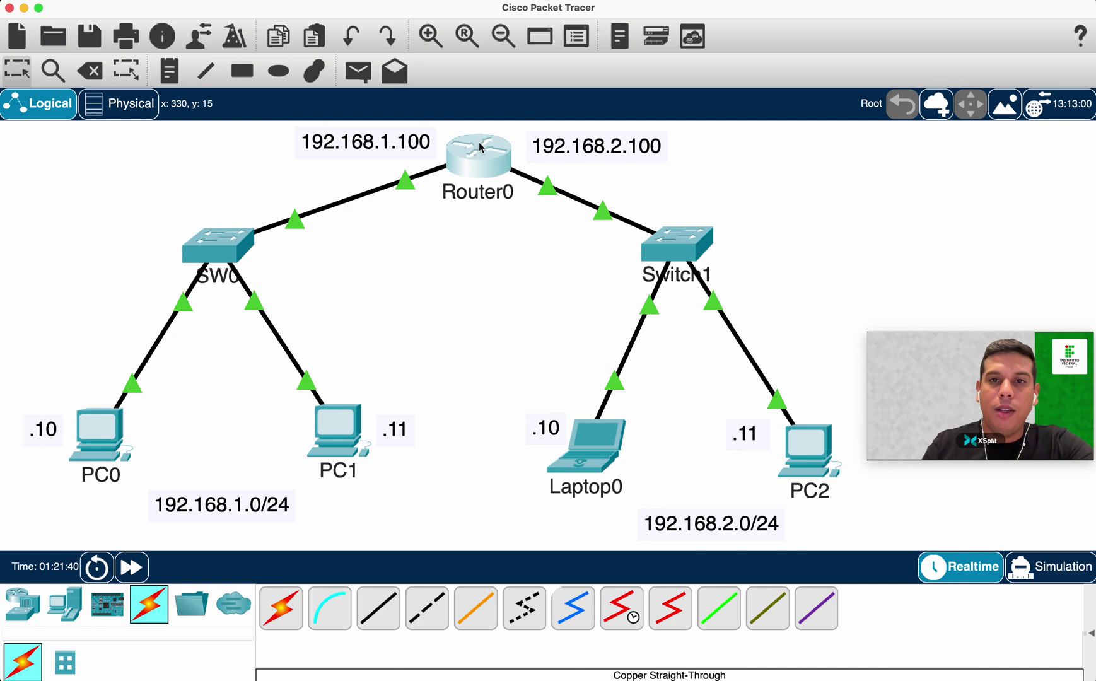
Nudge the 192.168.1.0/24 note up and left so it sits beneath PC0 and PC1.
mouse_move(479, 147)
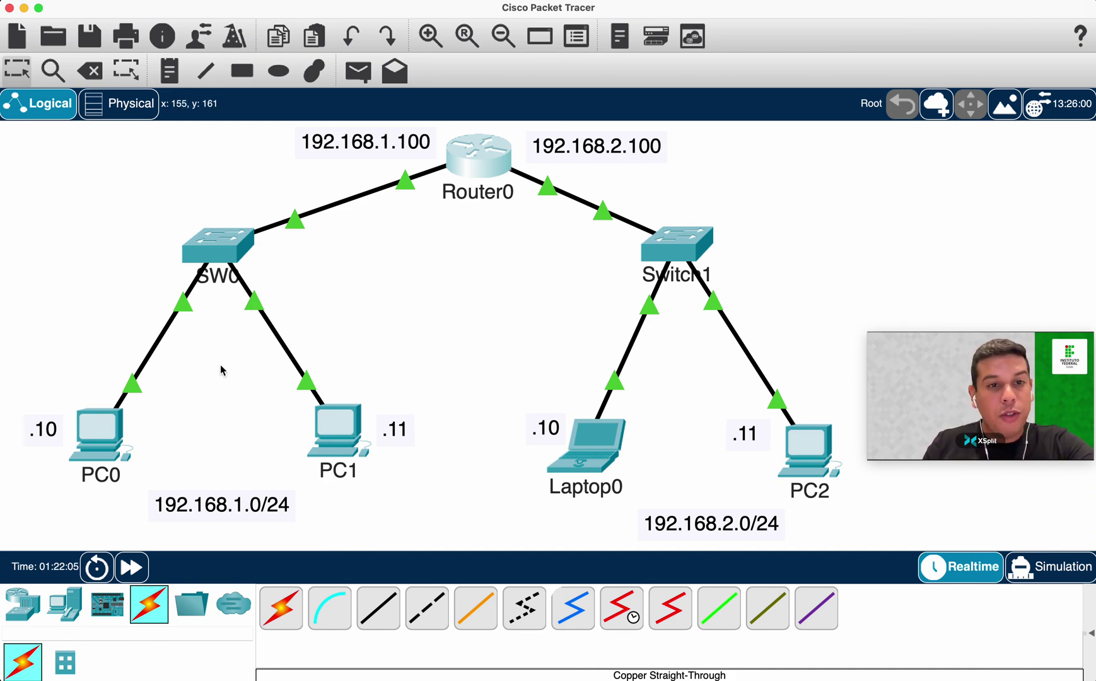
drag(248, 503, 241, 499)
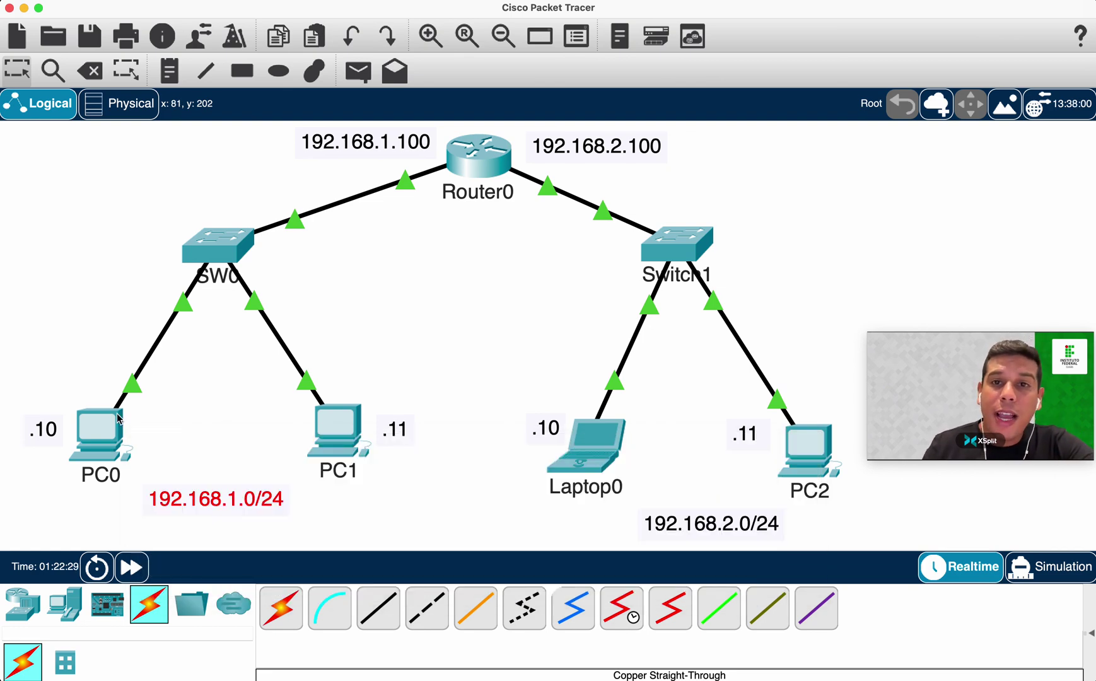
mouse_move(118, 418)
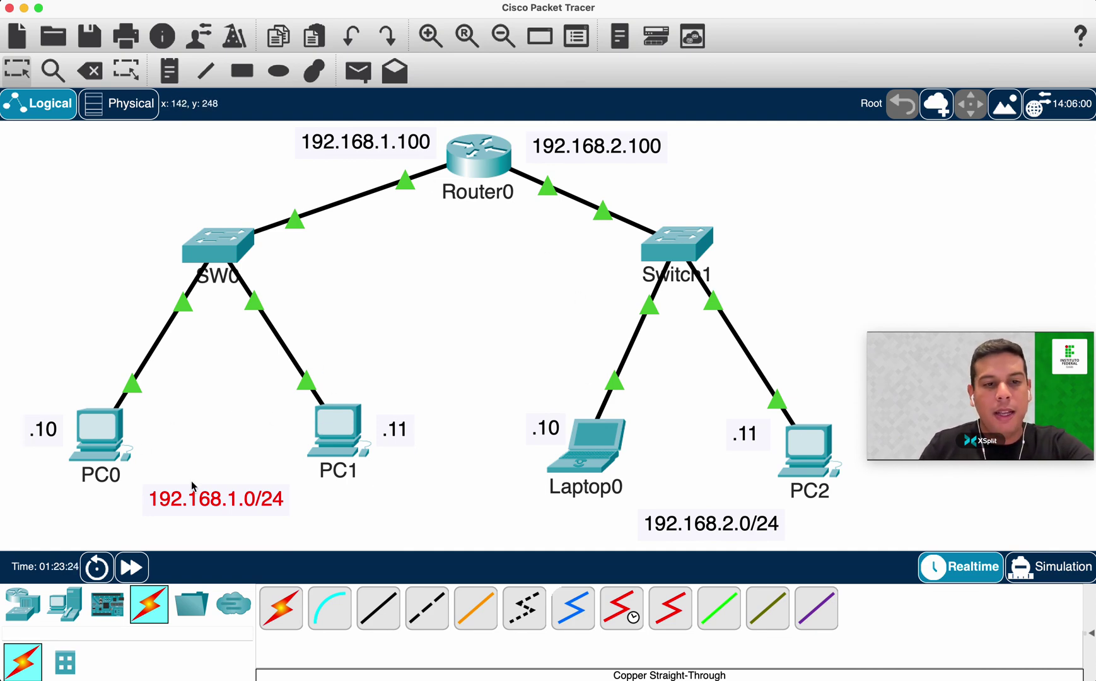
Set PC0's default gateway to 192.168.1.100.
click(112, 437)
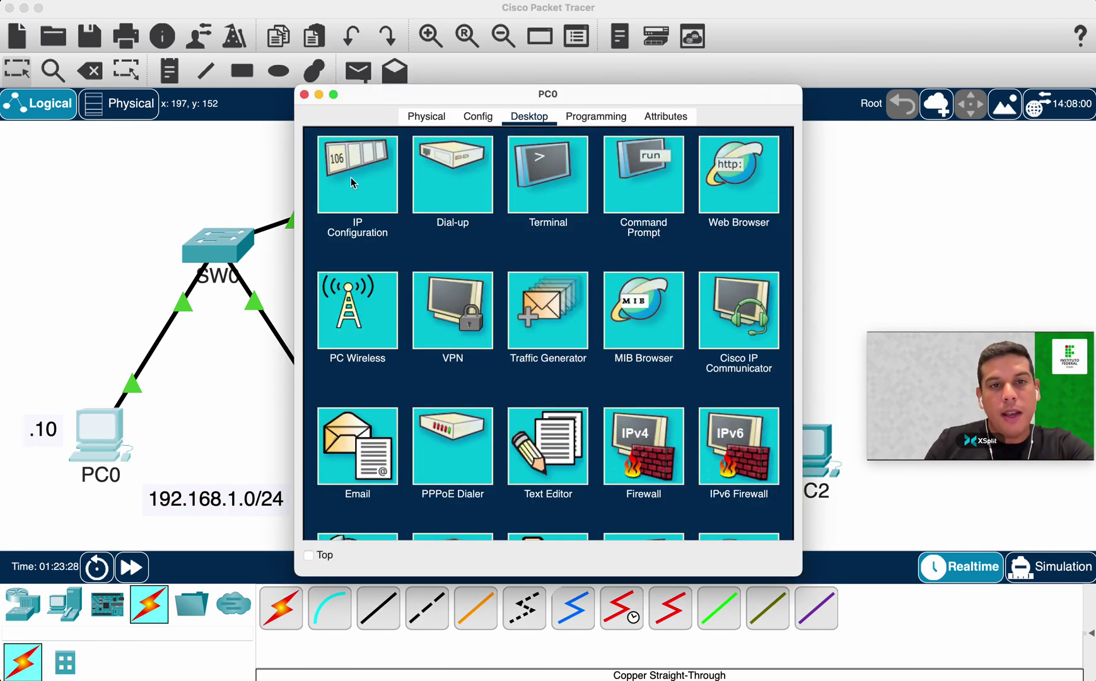
click(352, 183)
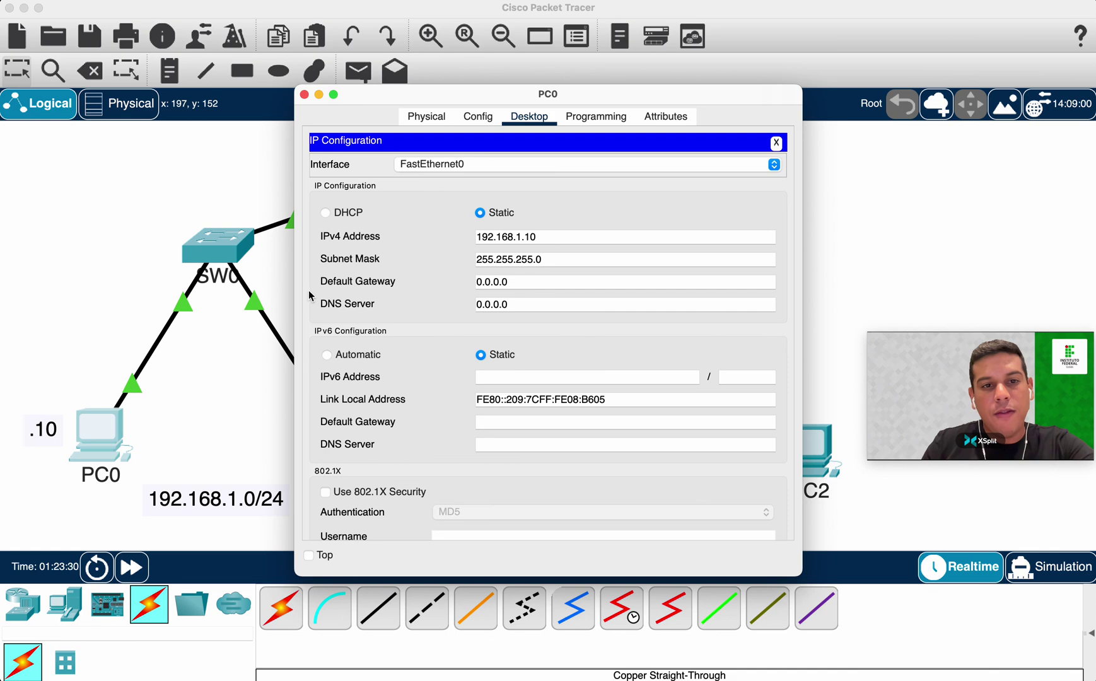
triple_click(526, 285)
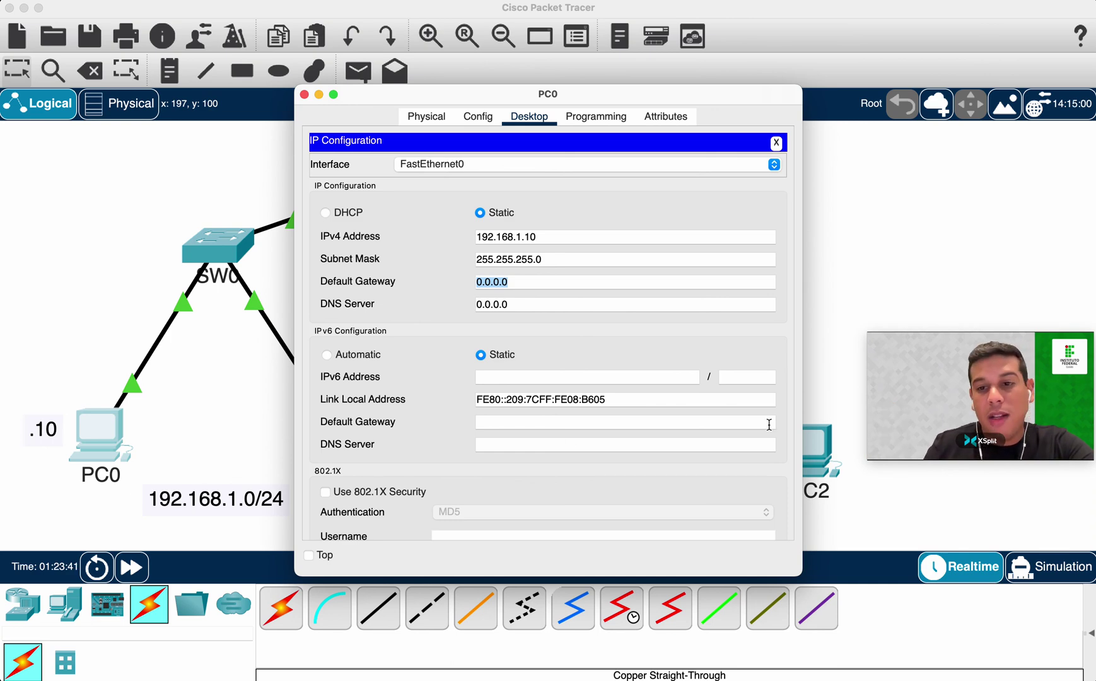
text(192.168.1.100)
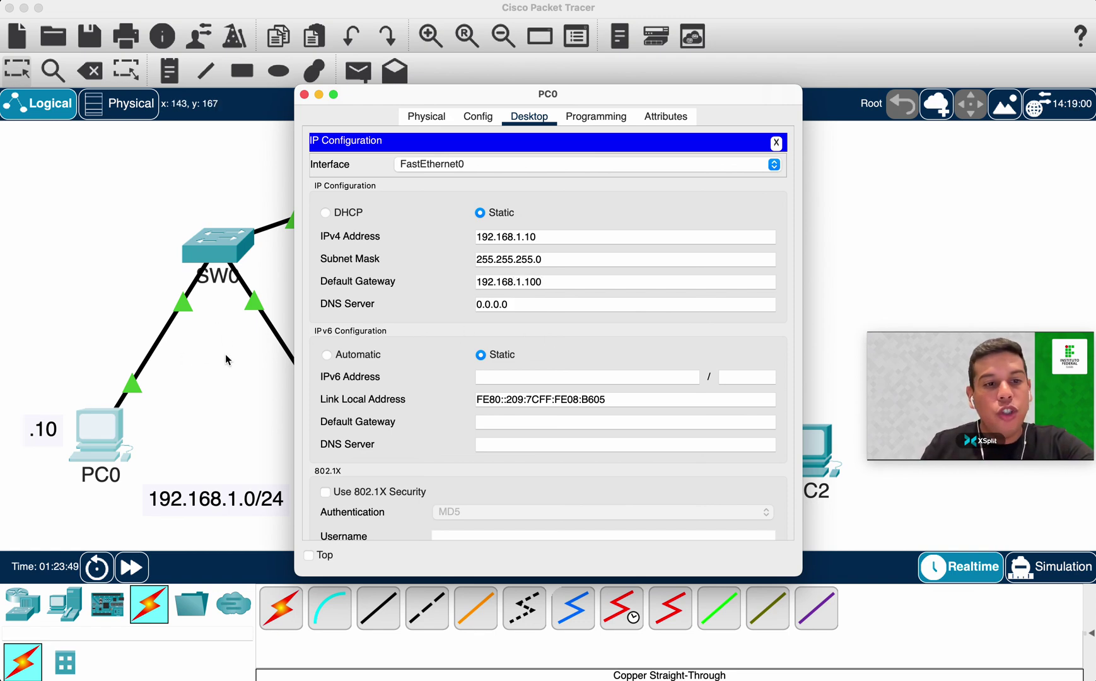
drag(551, 285, 466, 289)
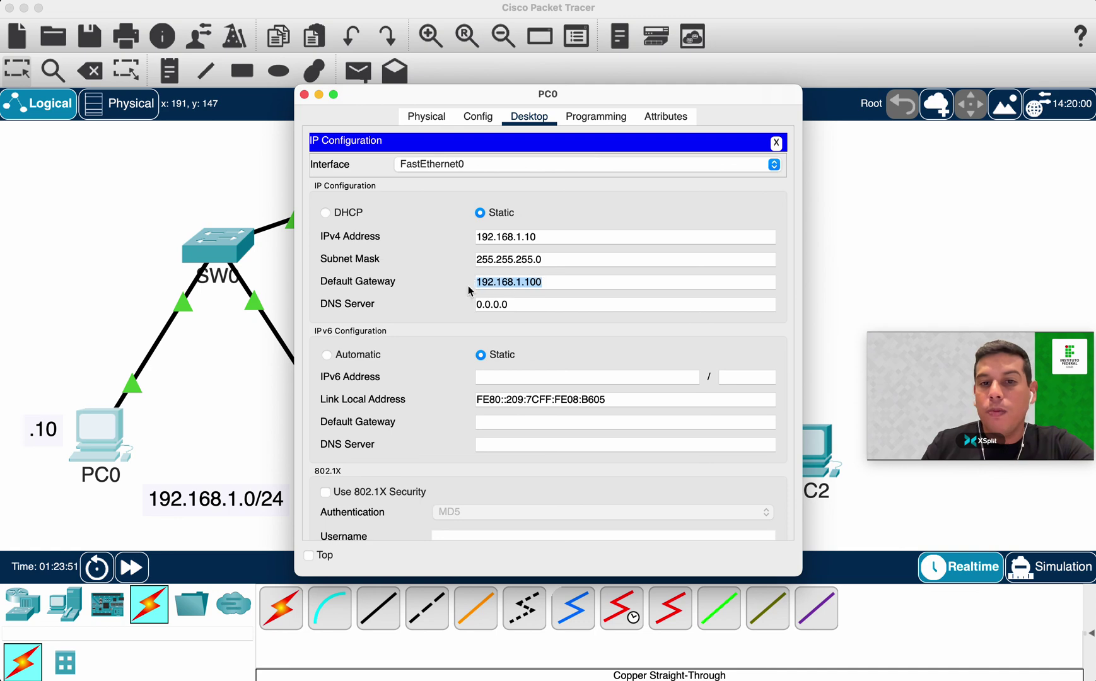
click(303, 94)
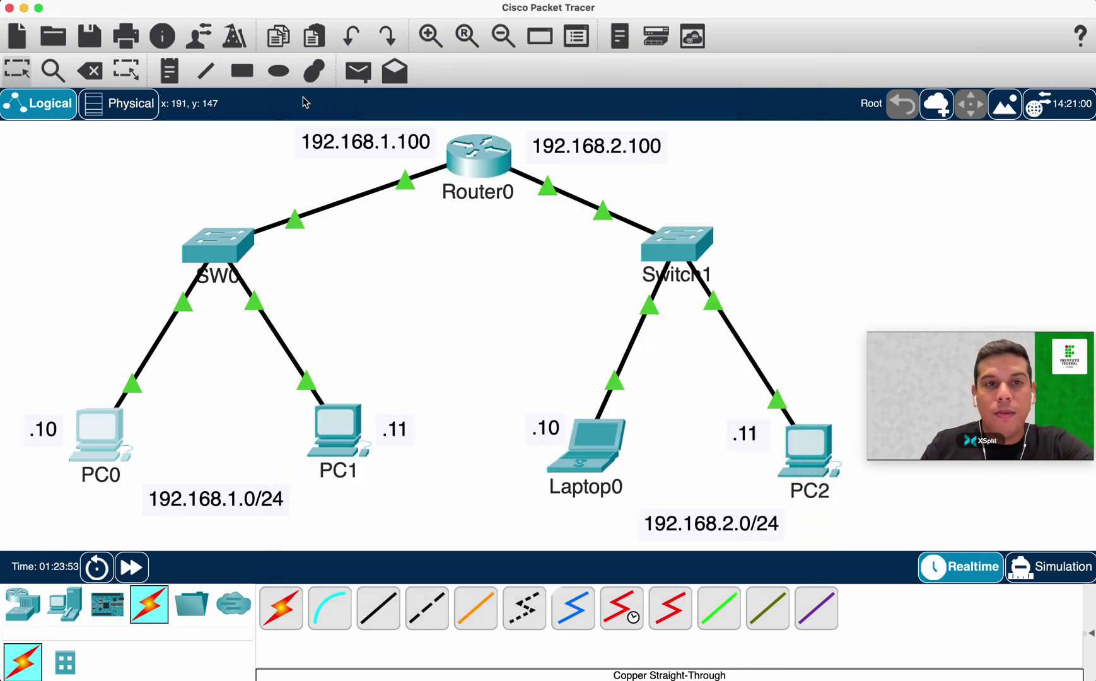
Set PC1's default gateway to 192.168.1.100 as well.
click(338, 429)
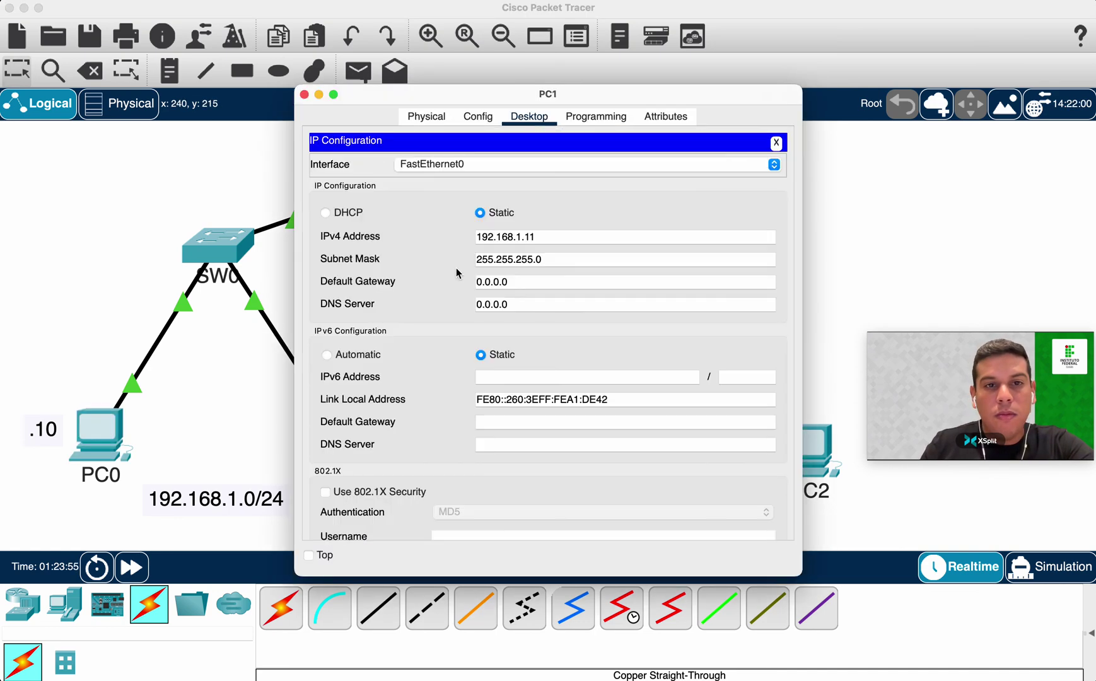
triple_click(520, 281)
text(192.168.1.100)
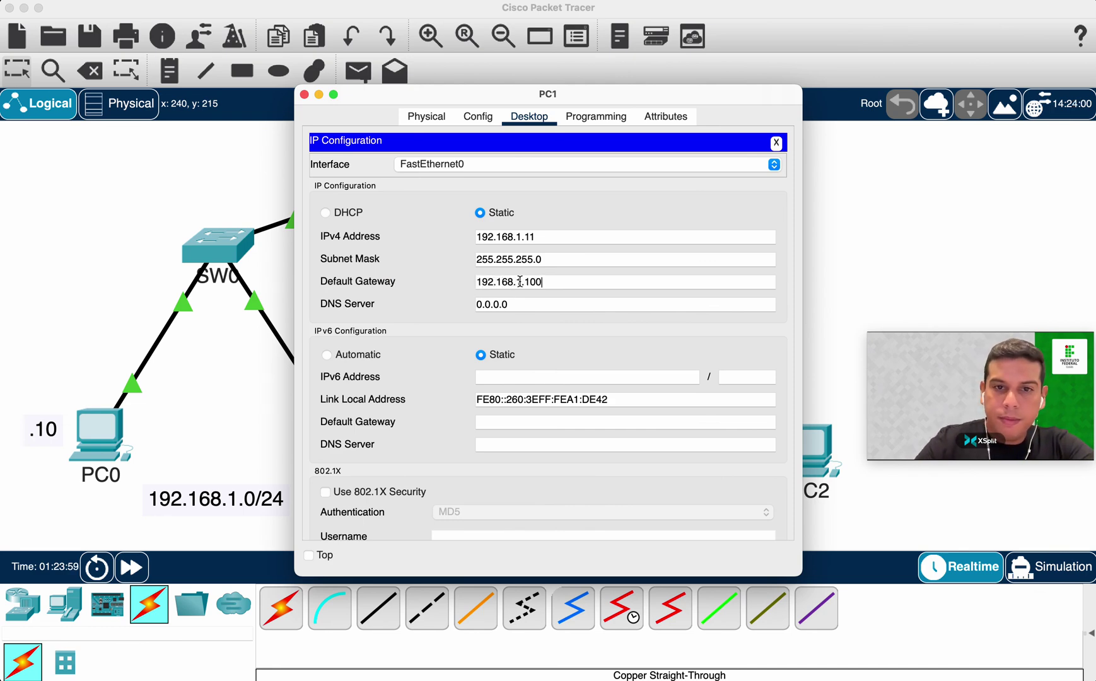
click(304, 95)
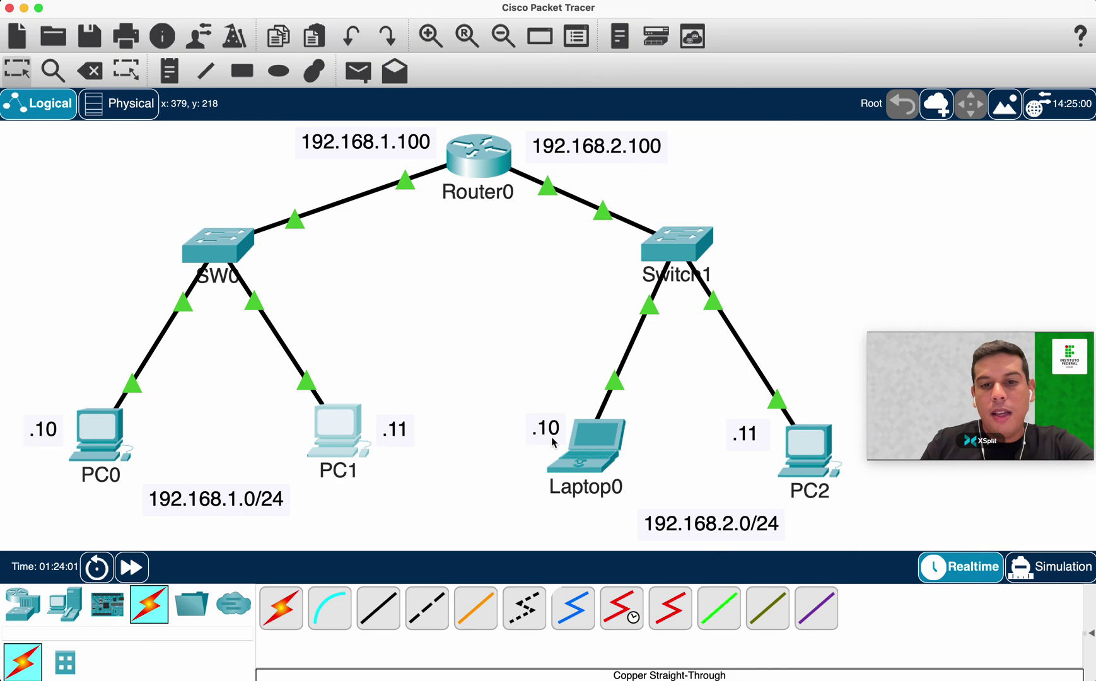
Set Laptop0's default gateway to 192.168.2.100.
click(571, 444)
drag(436, 94, 210, 139)
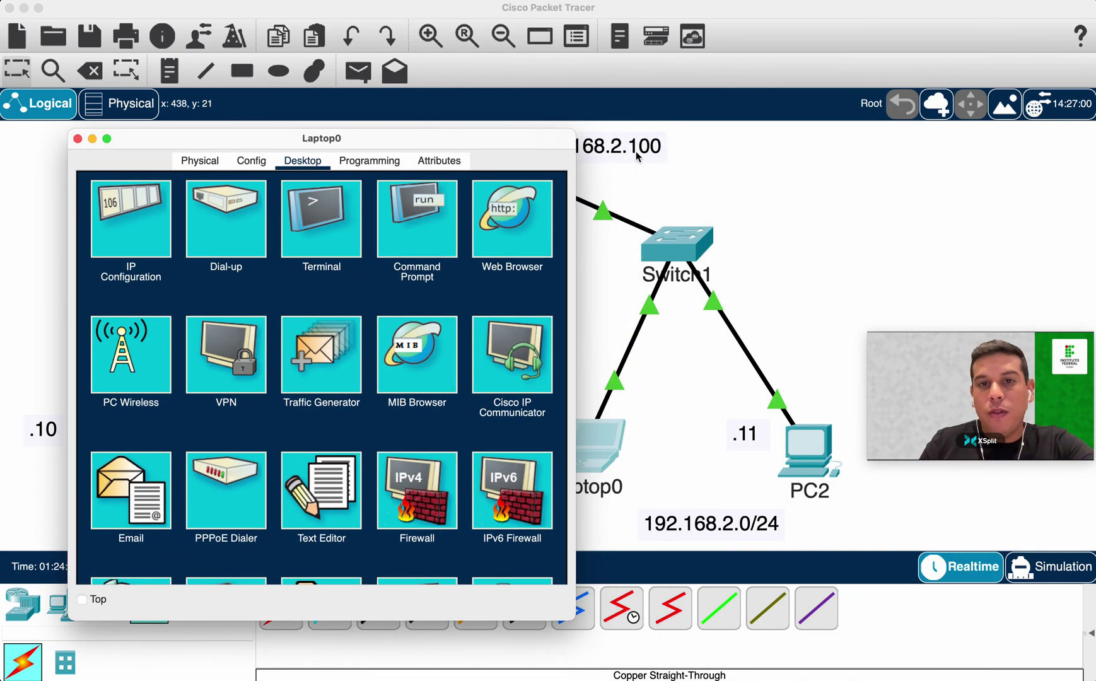
click(126, 215)
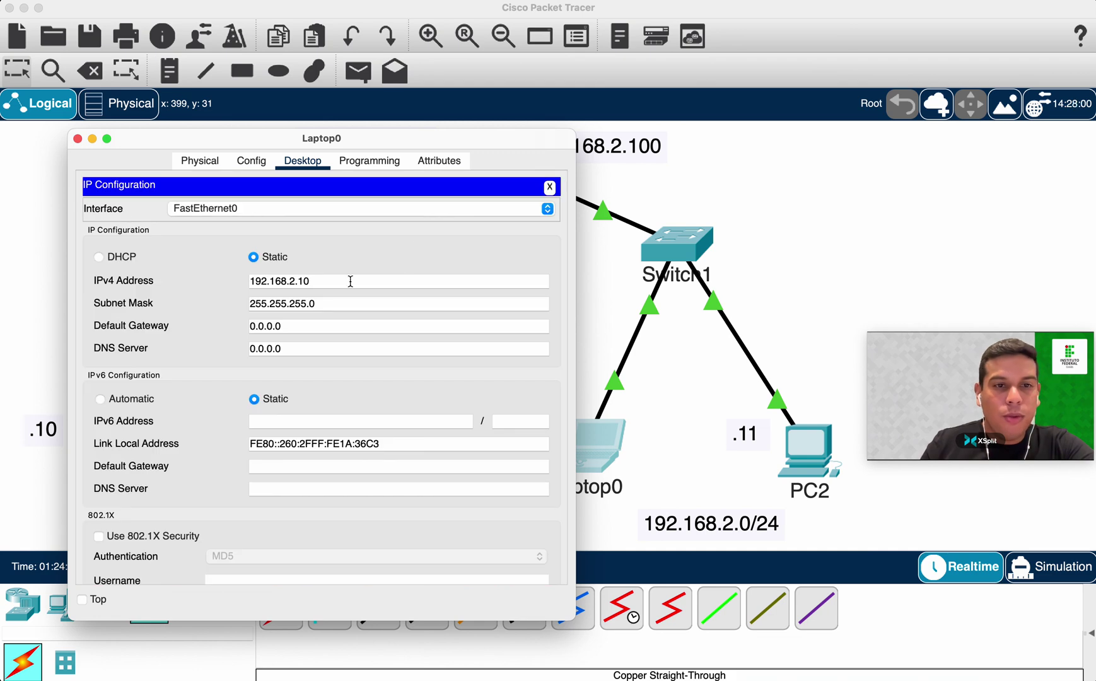
triple_click(328, 326)
text(192.168.2.100)
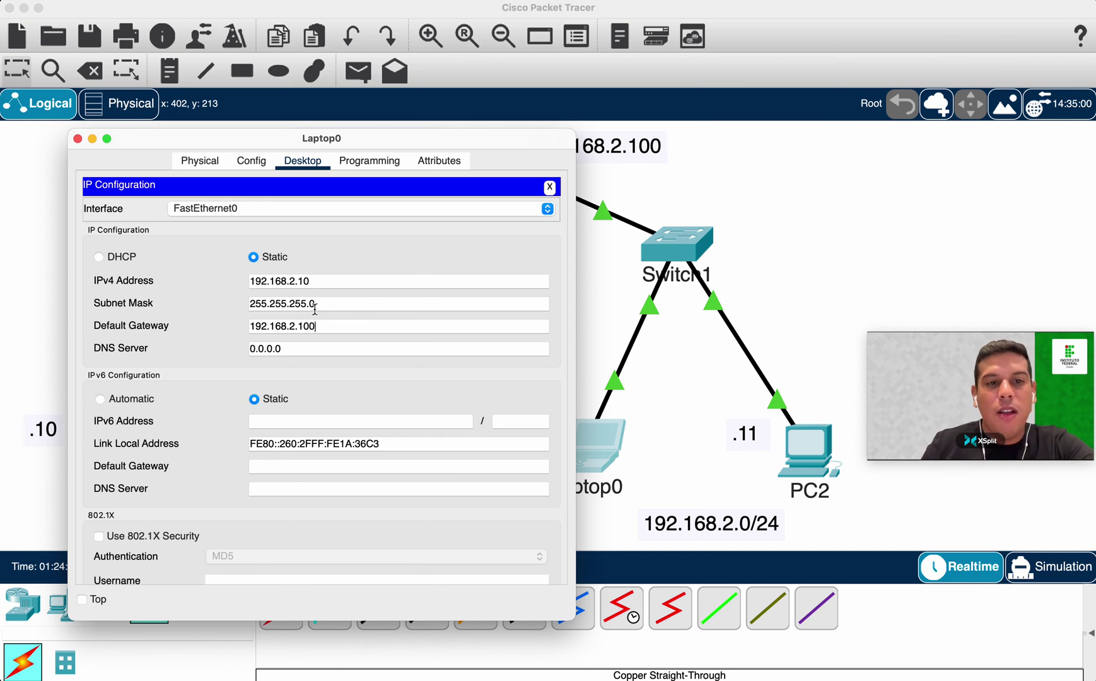
drag(318, 329, 264, 320)
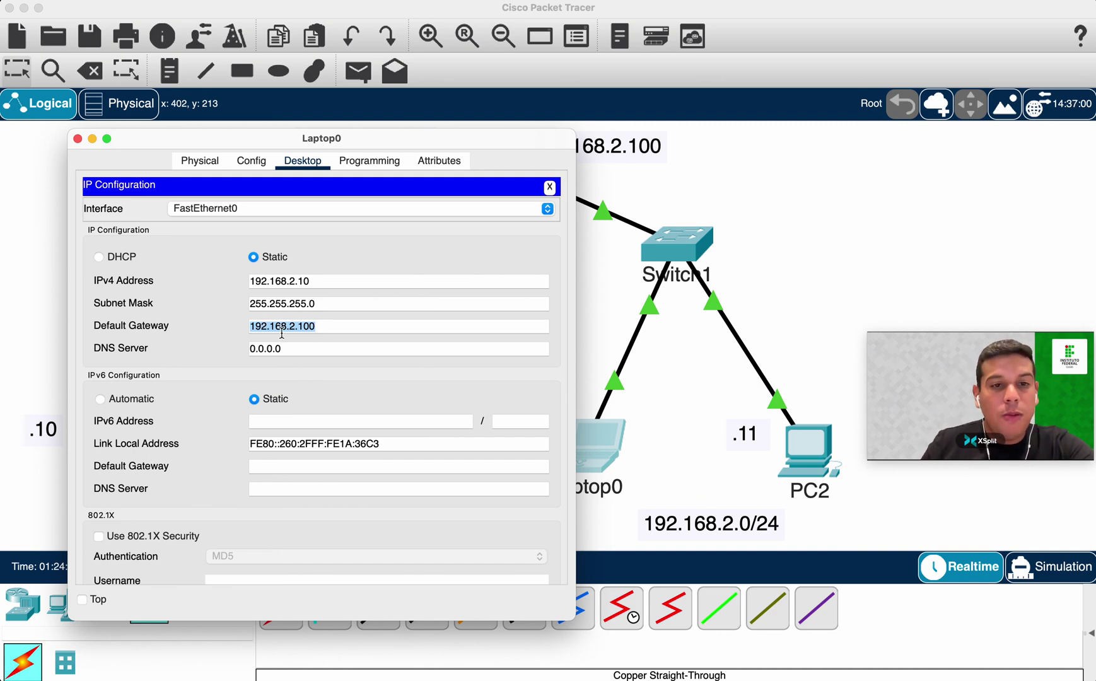
drag(424, 138, 391, 231)
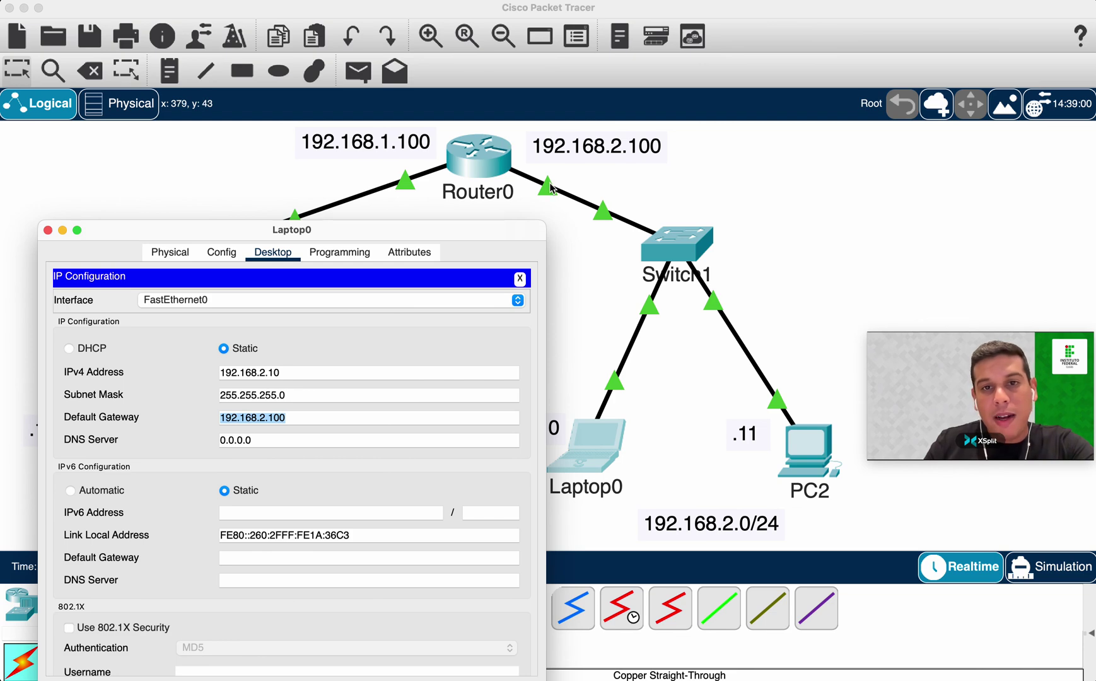
drag(459, 232, 453, 106)
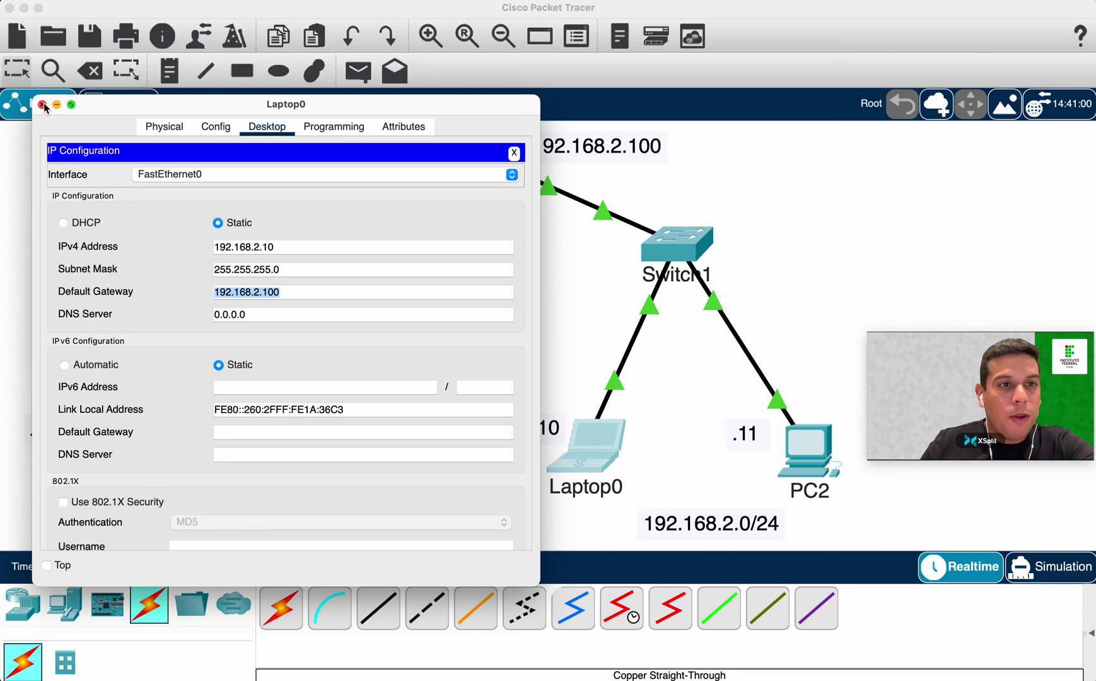
click(42, 104)
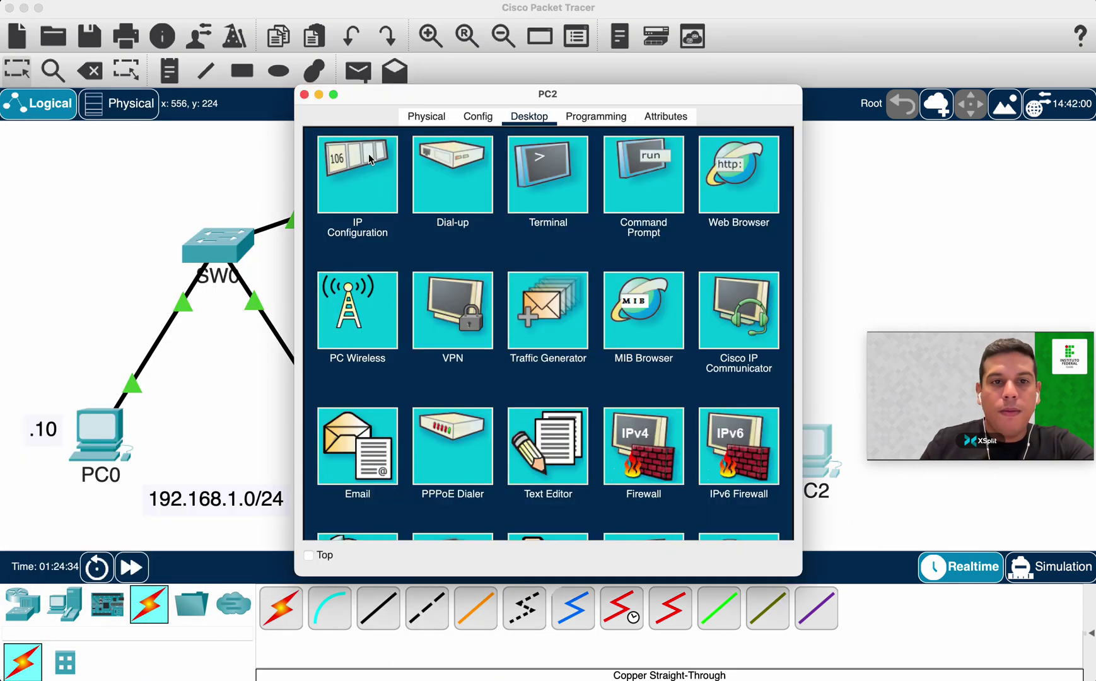
Set PC2's default gateway to 192.168.2.100 as well.
click(388, 169)
triple_click(530, 284)
text(192.168.2.)
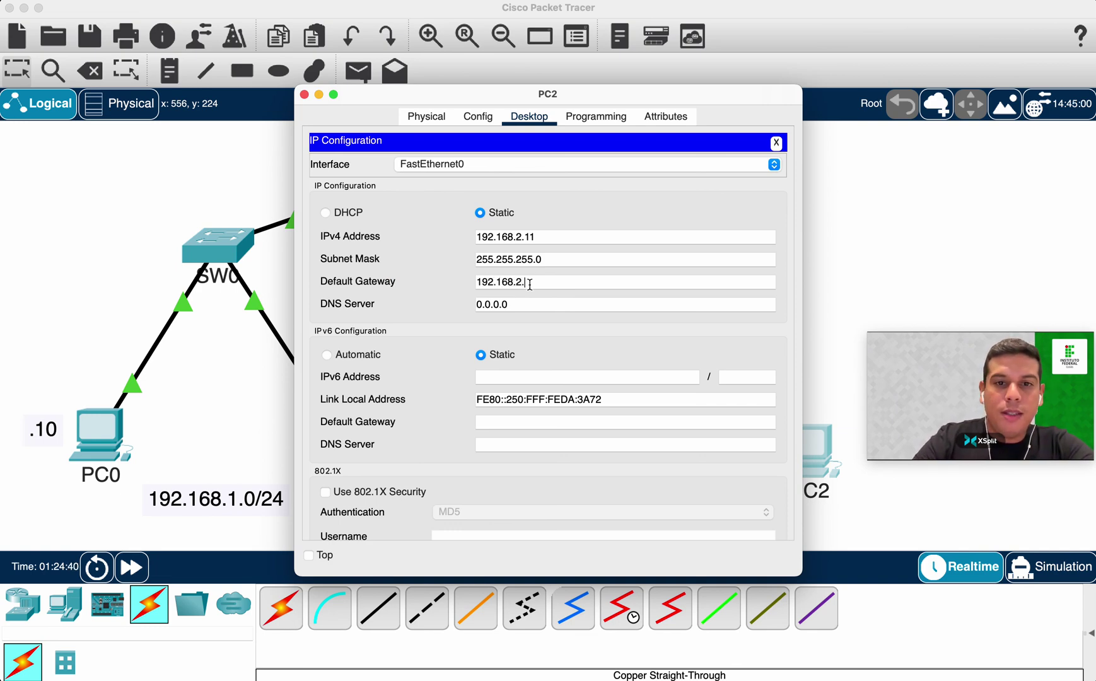
key(Tab)
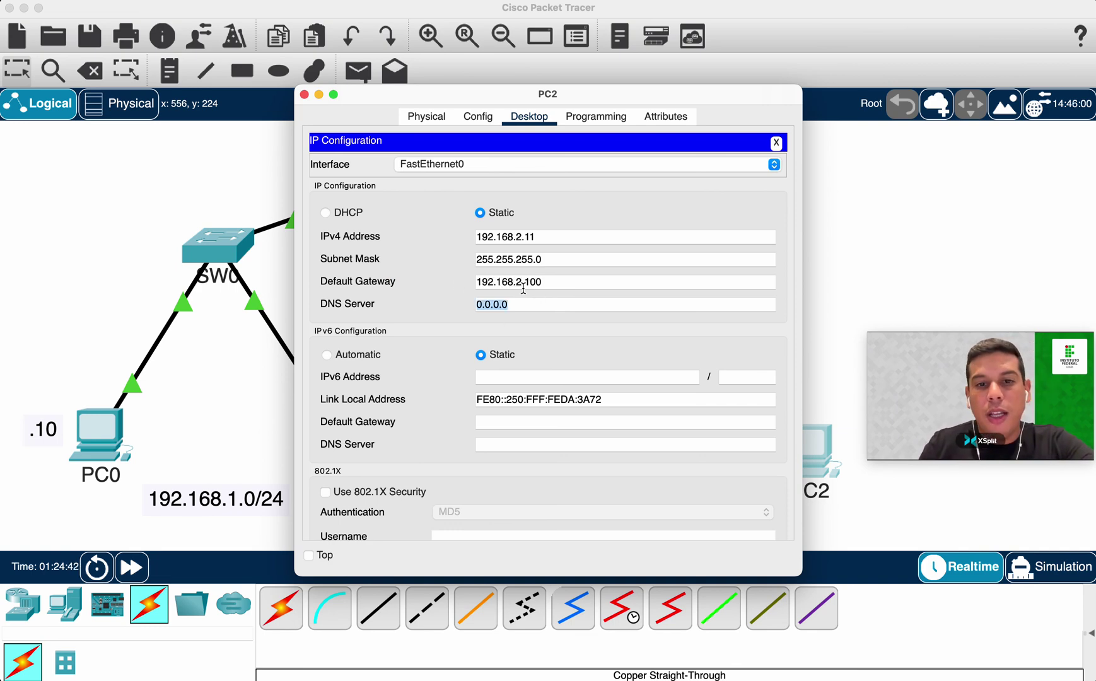
click(304, 94)
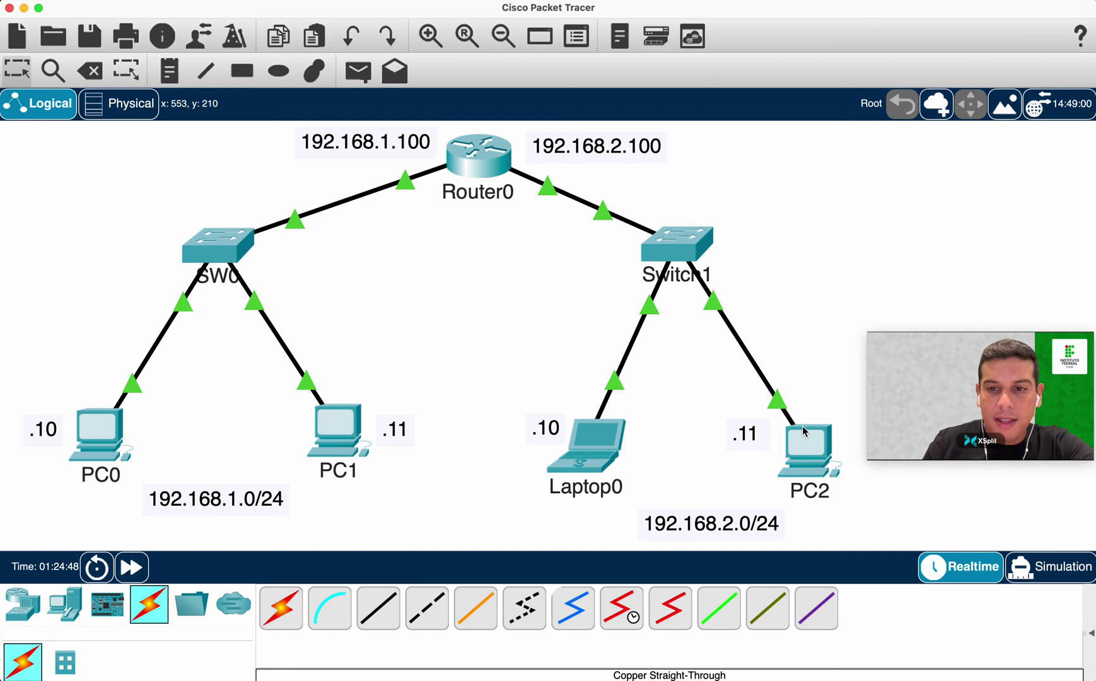
Send a Realtime simple PDU ping from PC0 to PC1.
mouse_move(804, 432)
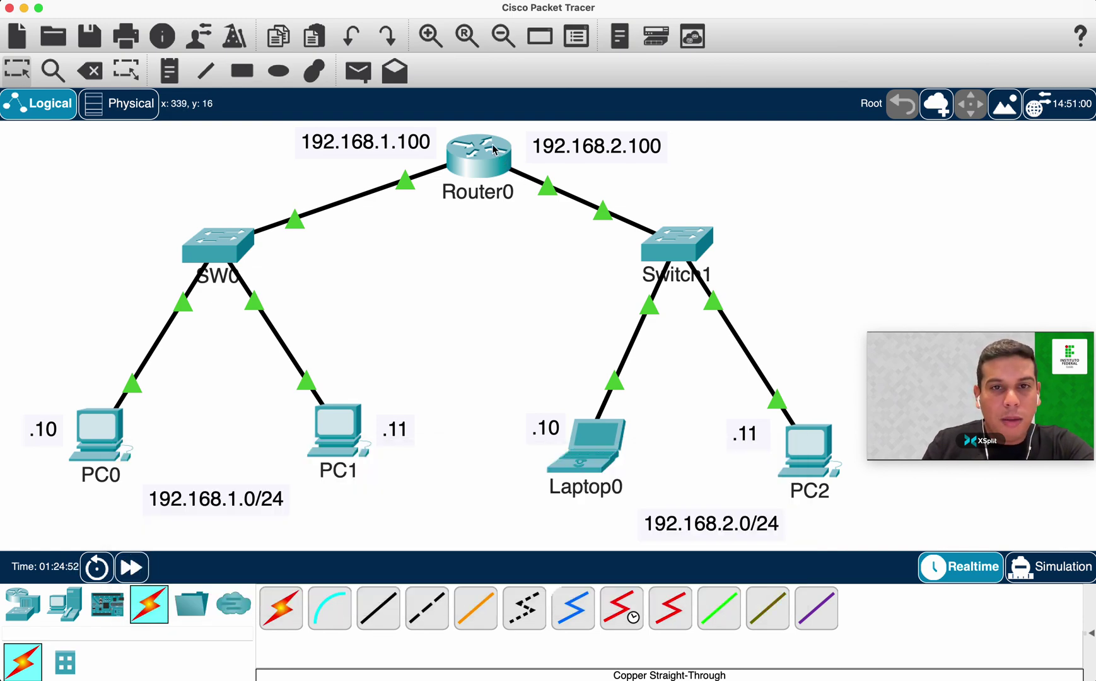
mouse_move(495, 150)
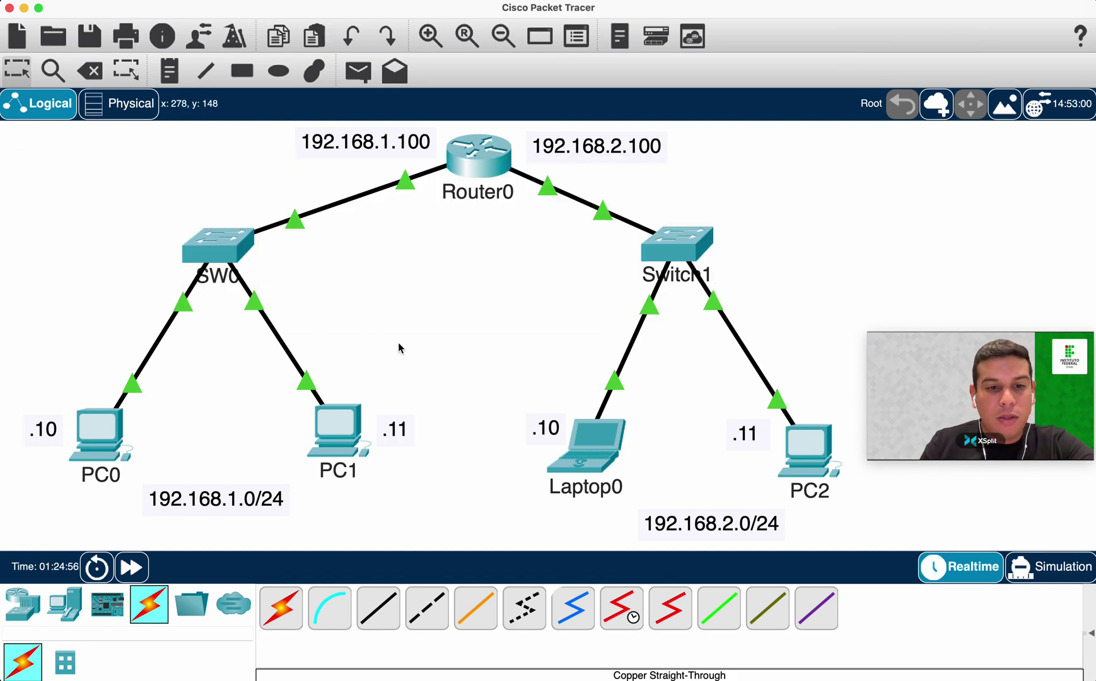
click(357, 71)
click(91, 434)
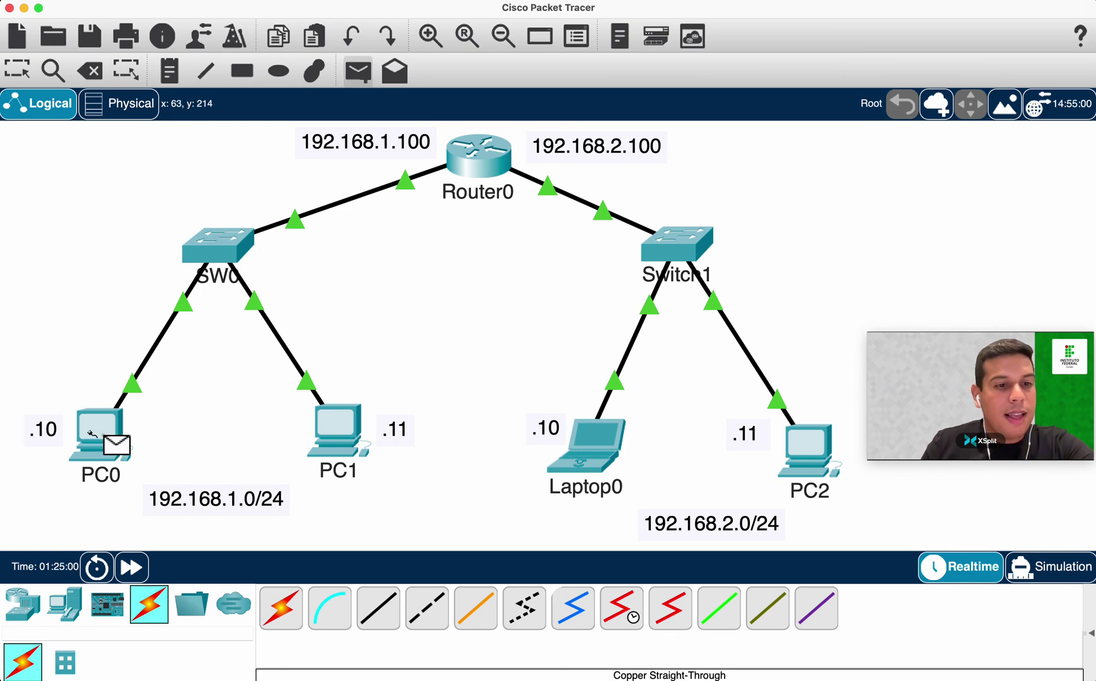
click(341, 429)
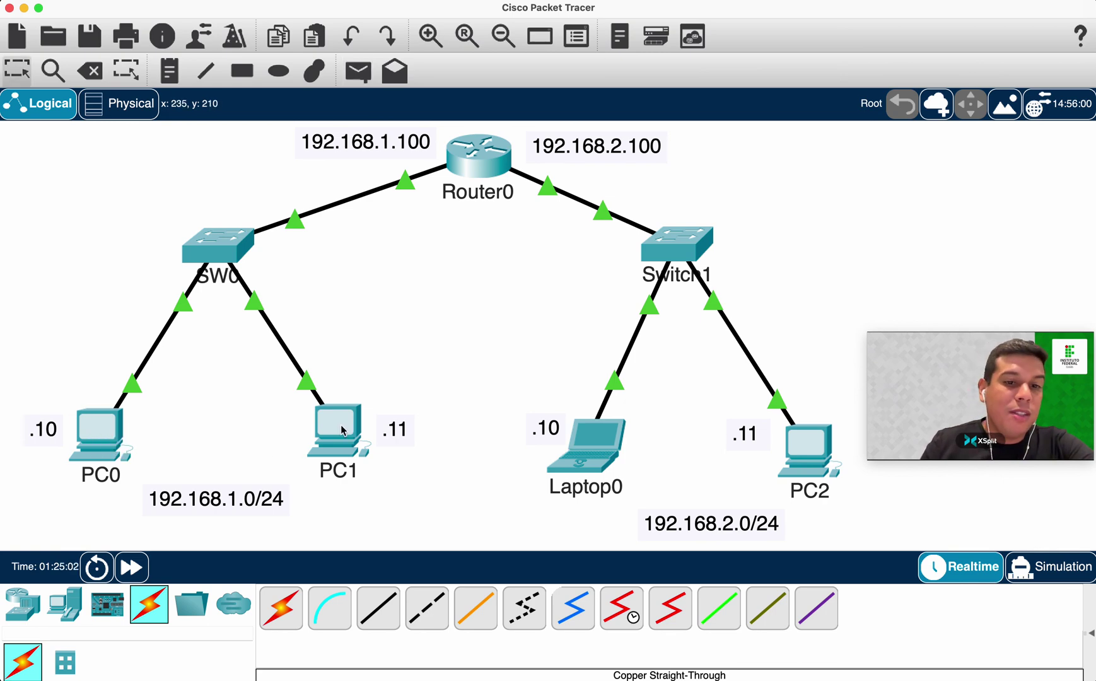
Expand the PDU list and delete the finished PC0-to-PC1 ping entries.
click(1090, 635)
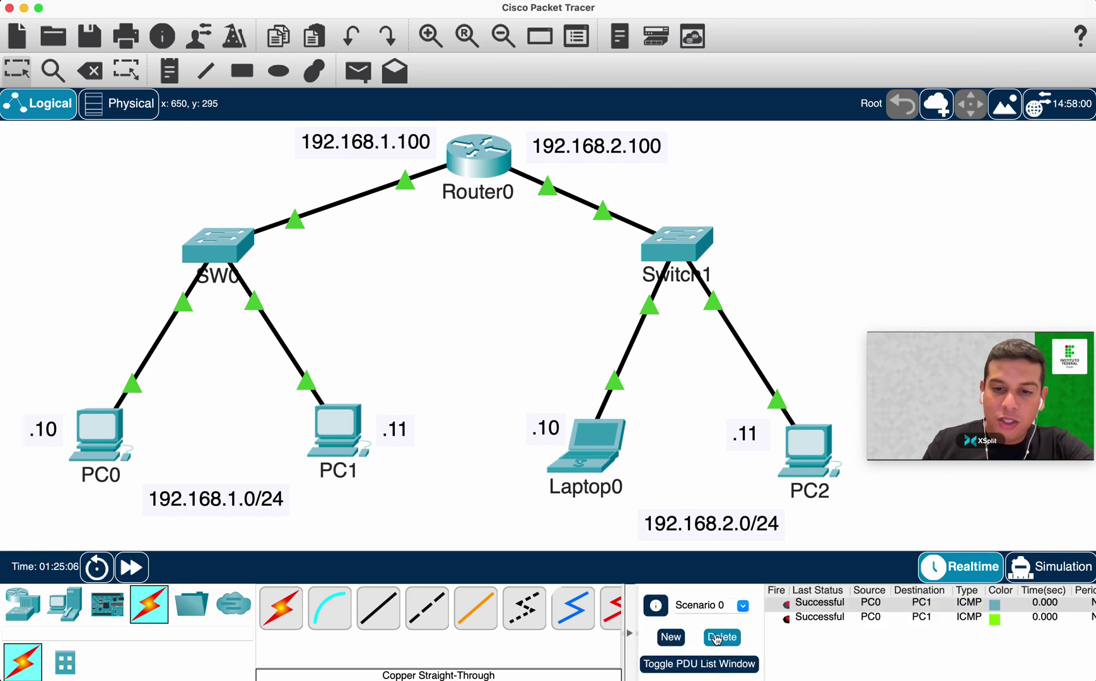
click(741, 638)
key(super+Tab)
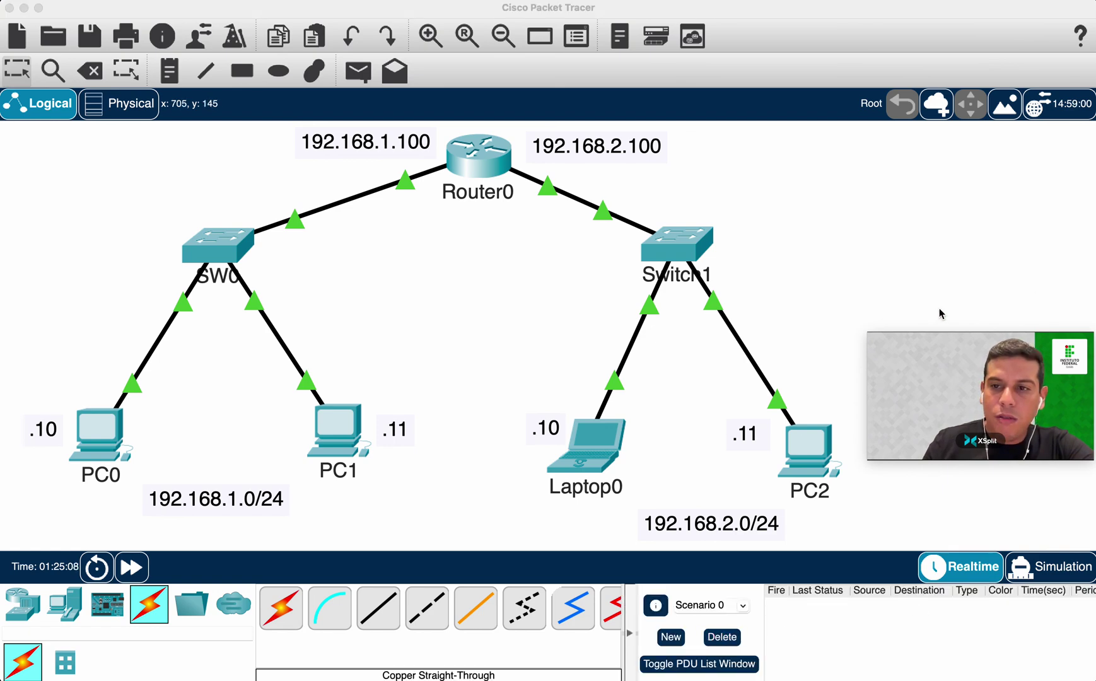
drag(1034, 357, 175, 26)
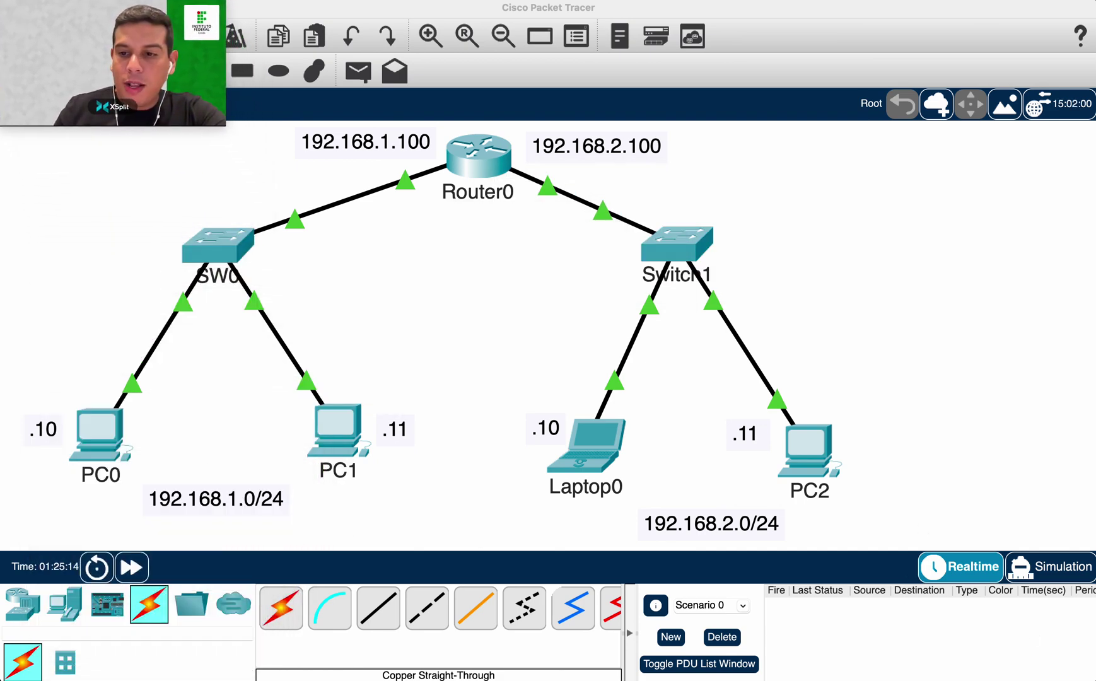
Switch to Simulation mode and add a simple PDU from PC0 to PC1.
click(1049, 571)
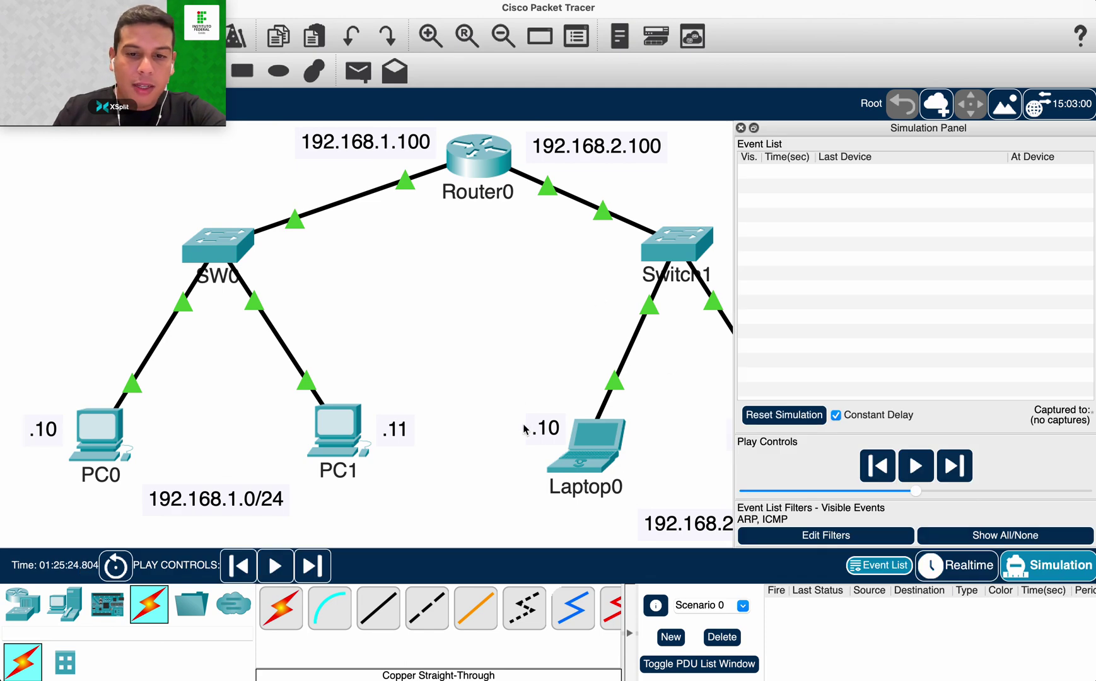
click(368, 73)
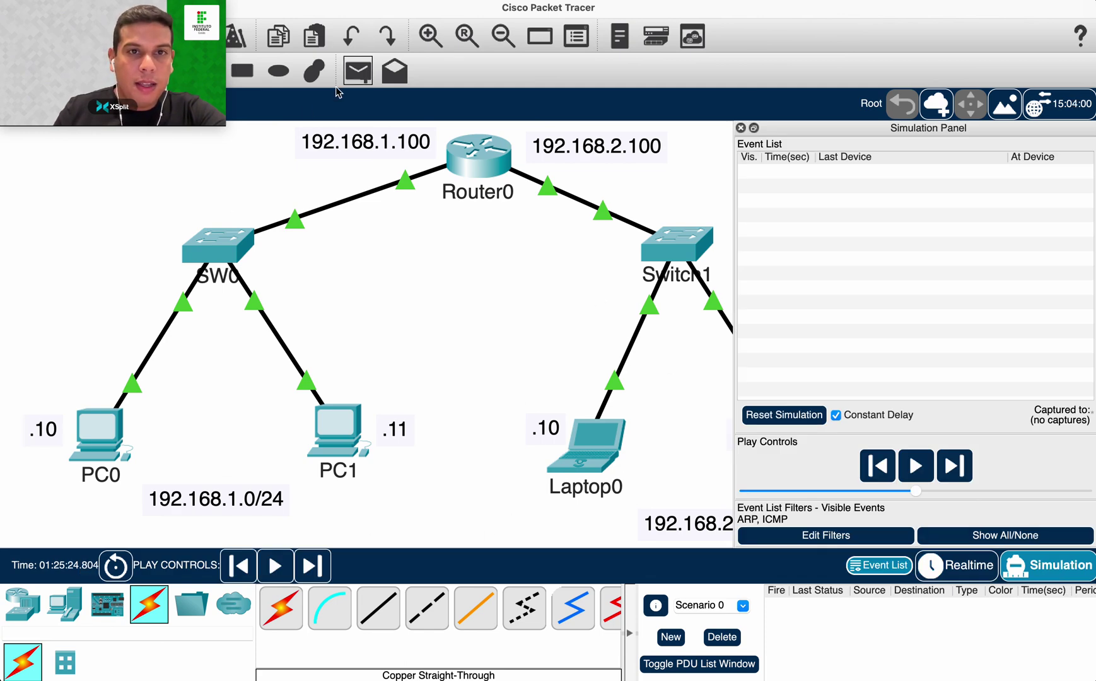
click(92, 426)
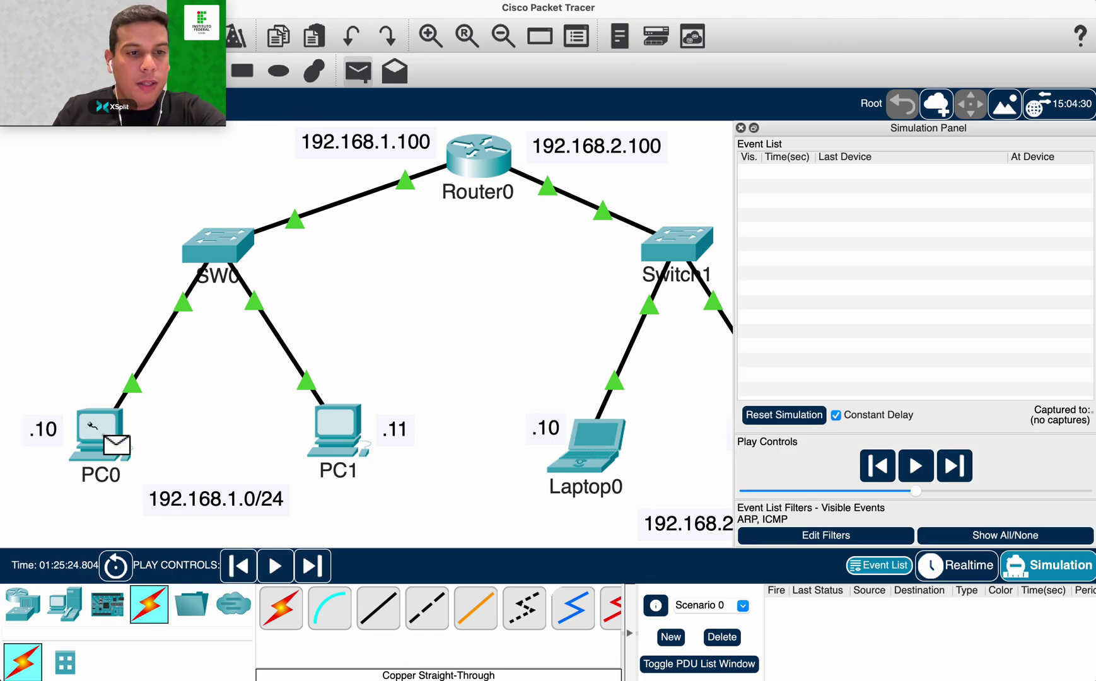
click(348, 427)
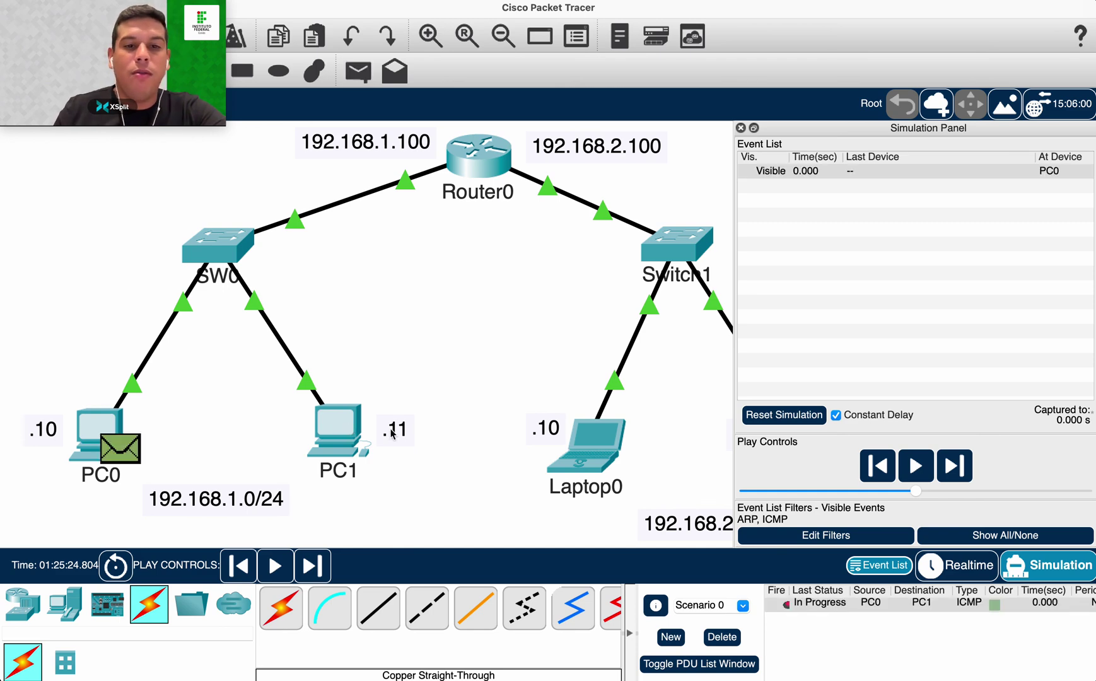
Step the ping from PC0 through SW0 to PC1 and the reply back to PC0.
click(966, 466)
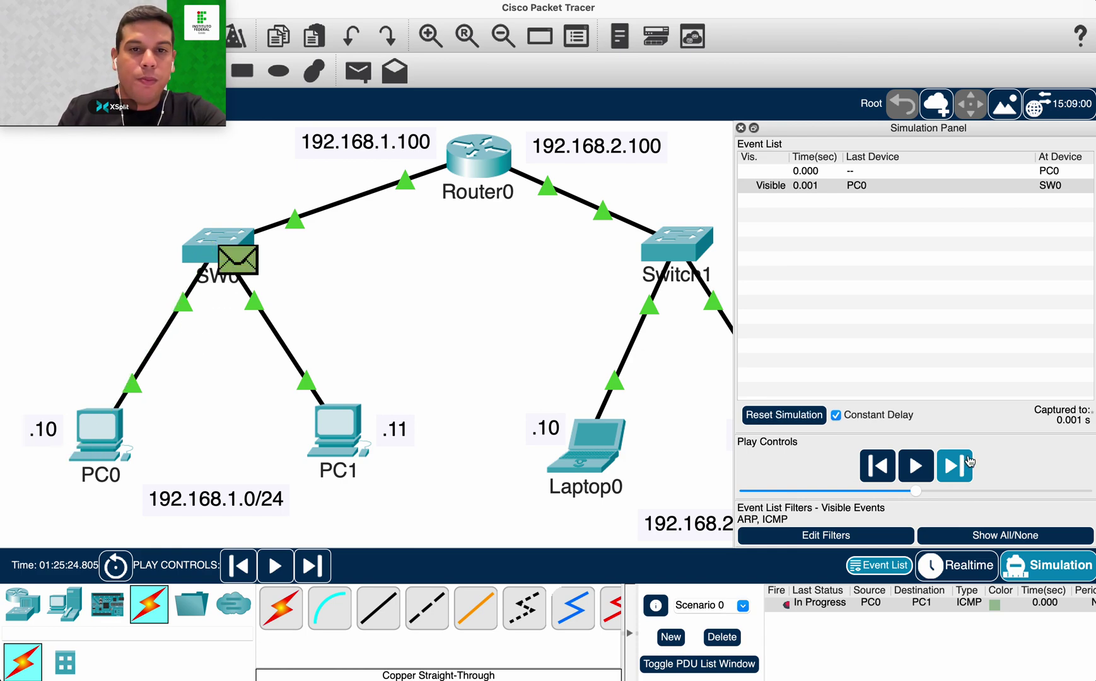
click(969, 463)
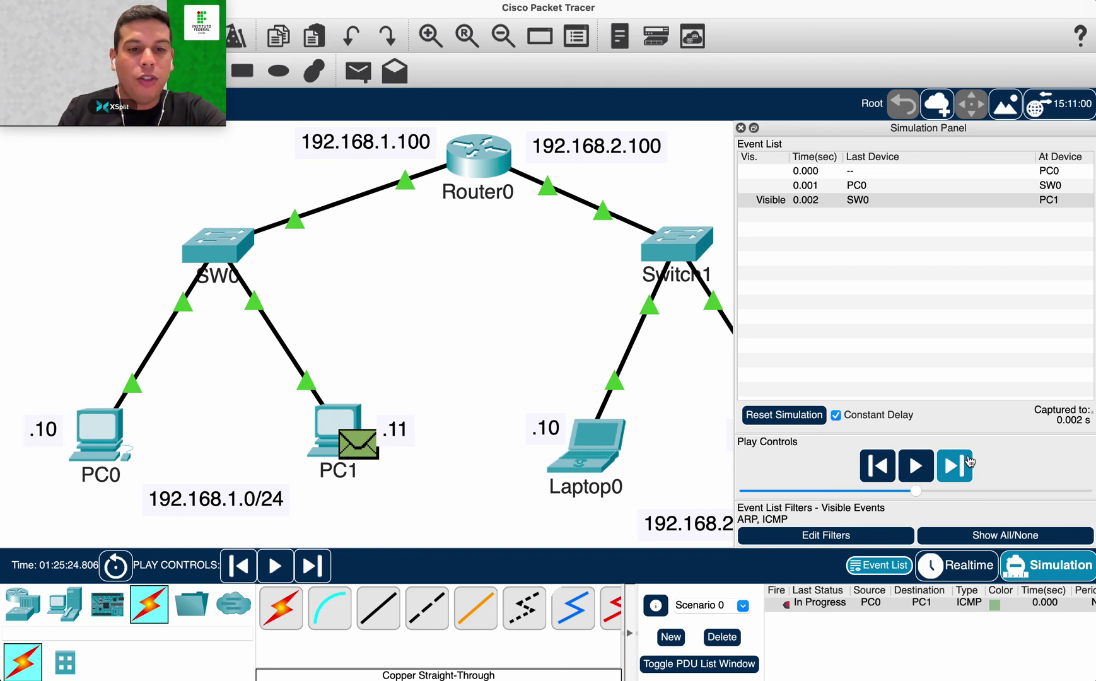
click(969, 463)
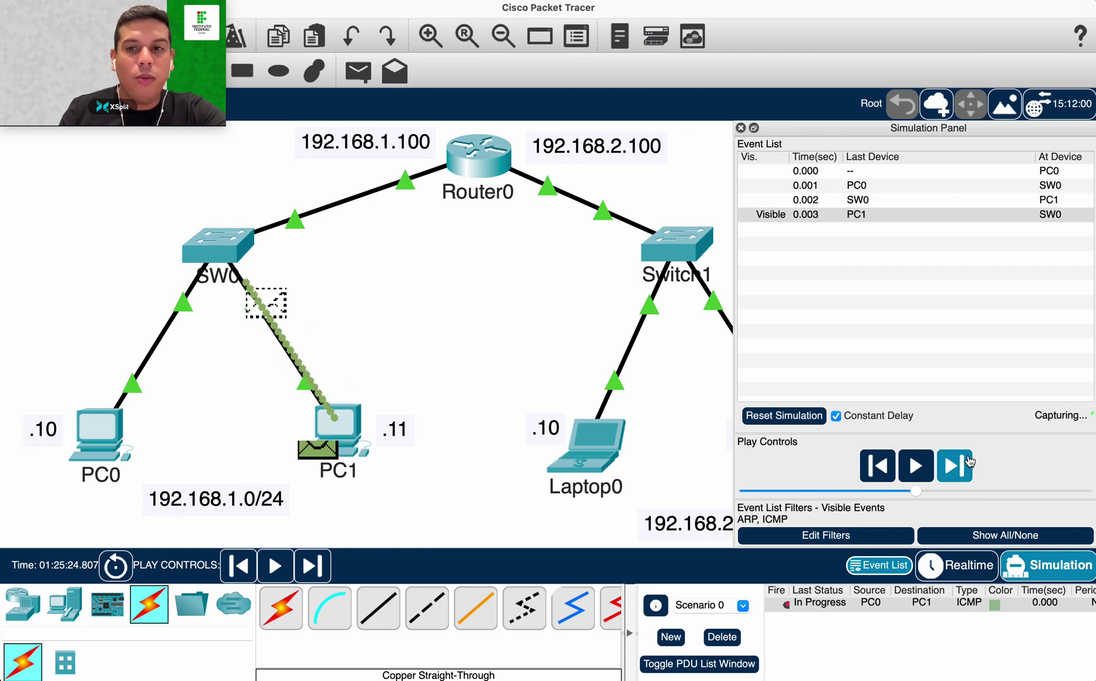
click(968, 464)
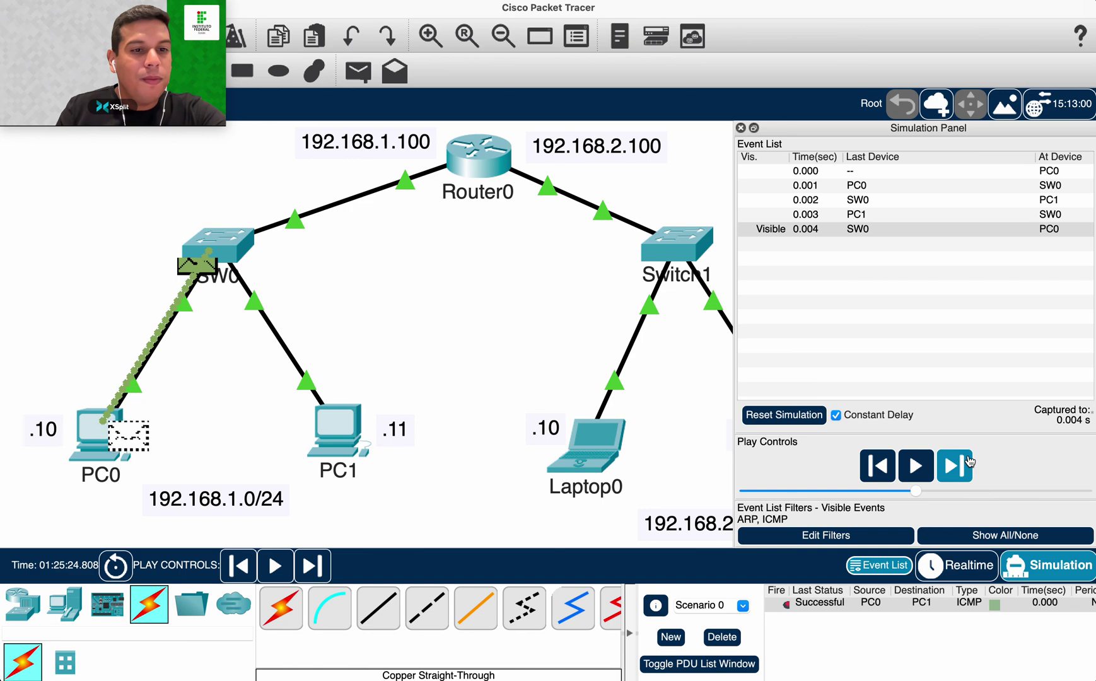
Shift all devices left into view and move the 192.168.1.100 label clear of Router0.
drag(733, 345, 817, 340)
drag(24, 192, 730, 482)
drag(602, 458, 565, 458)
drag(307, 160, 274, 159)
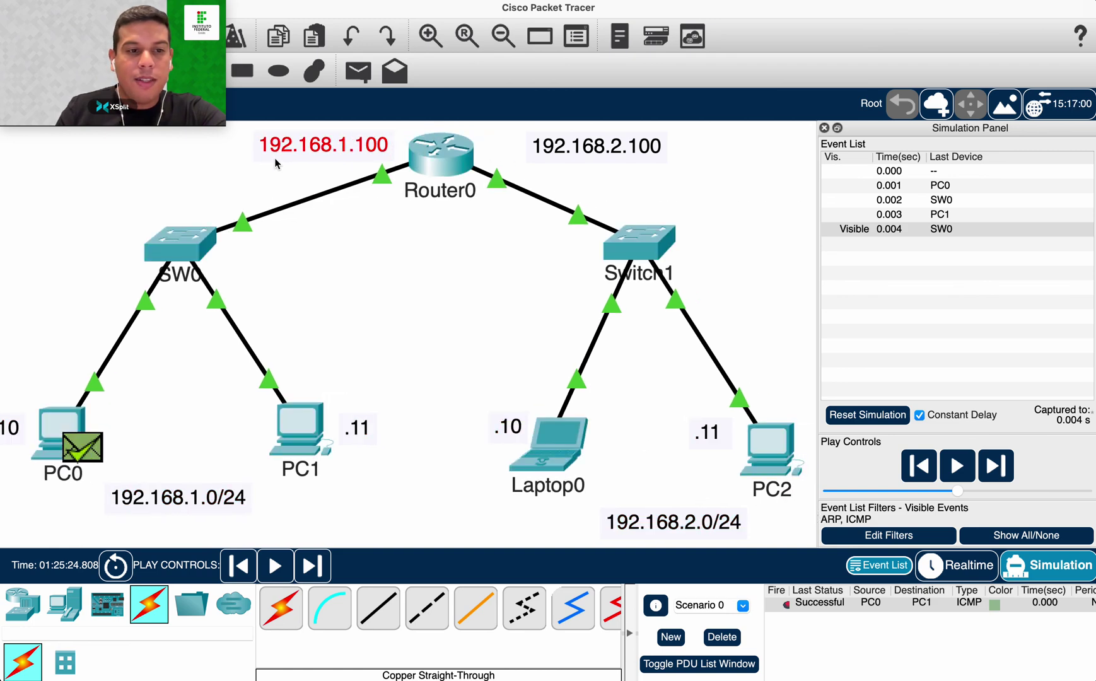
Move the 192.168.2.100 label beside Router0, delete the old ping, add a Laptop0-to-PC2 PDU.
drag(578, 151, 541, 150)
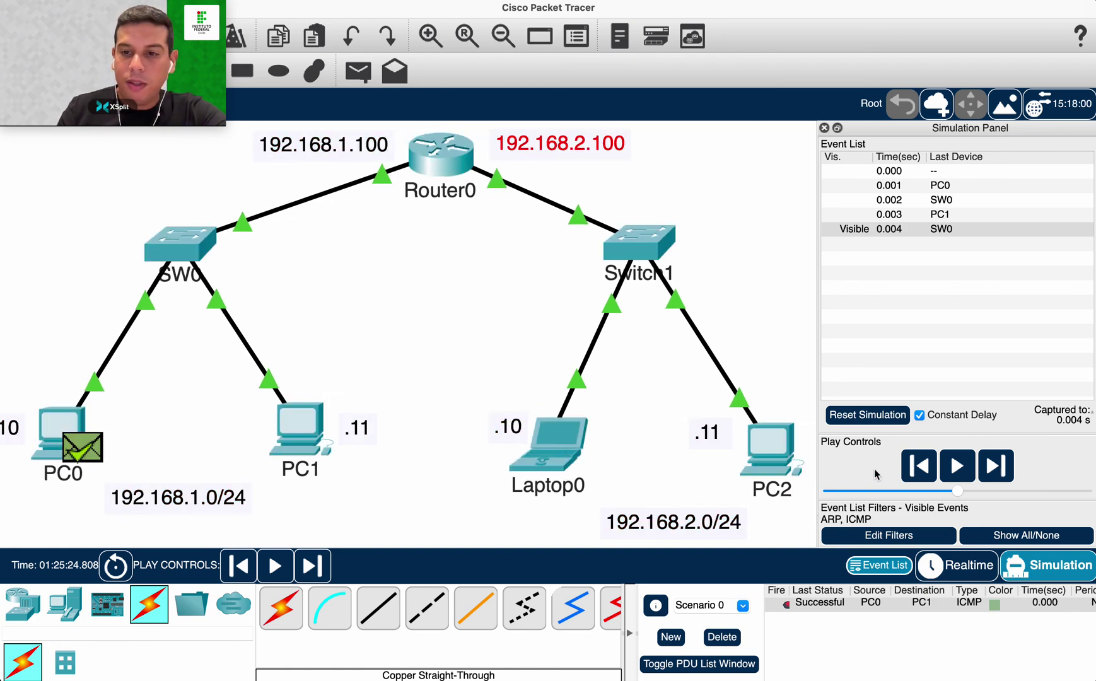
click(721, 636)
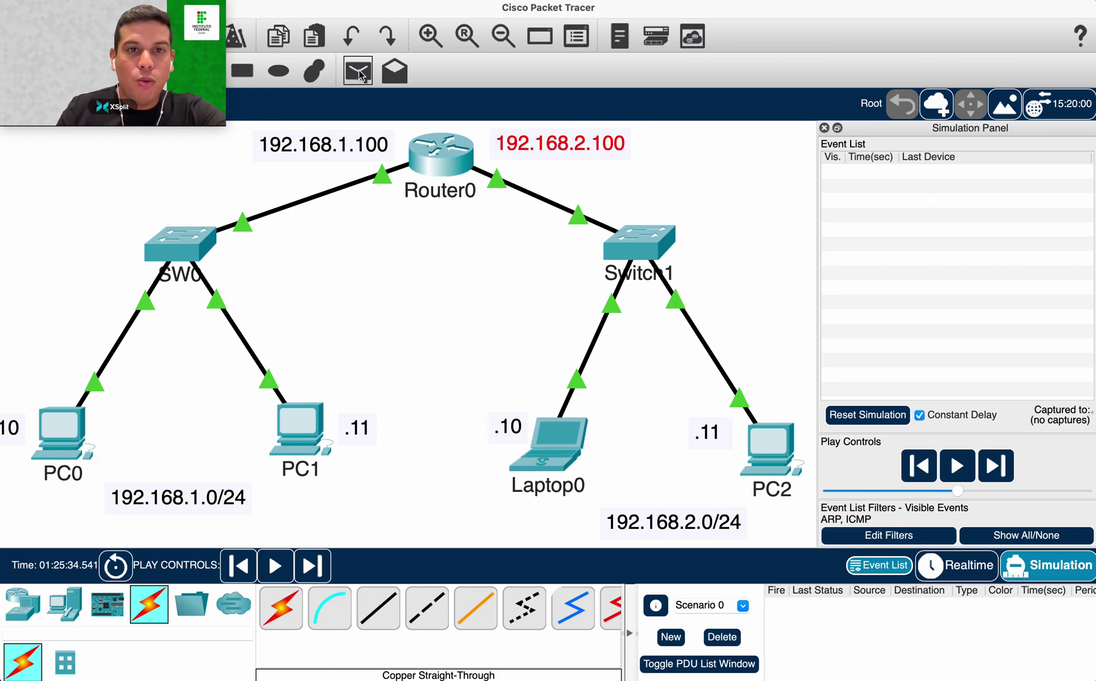
click(549, 445)
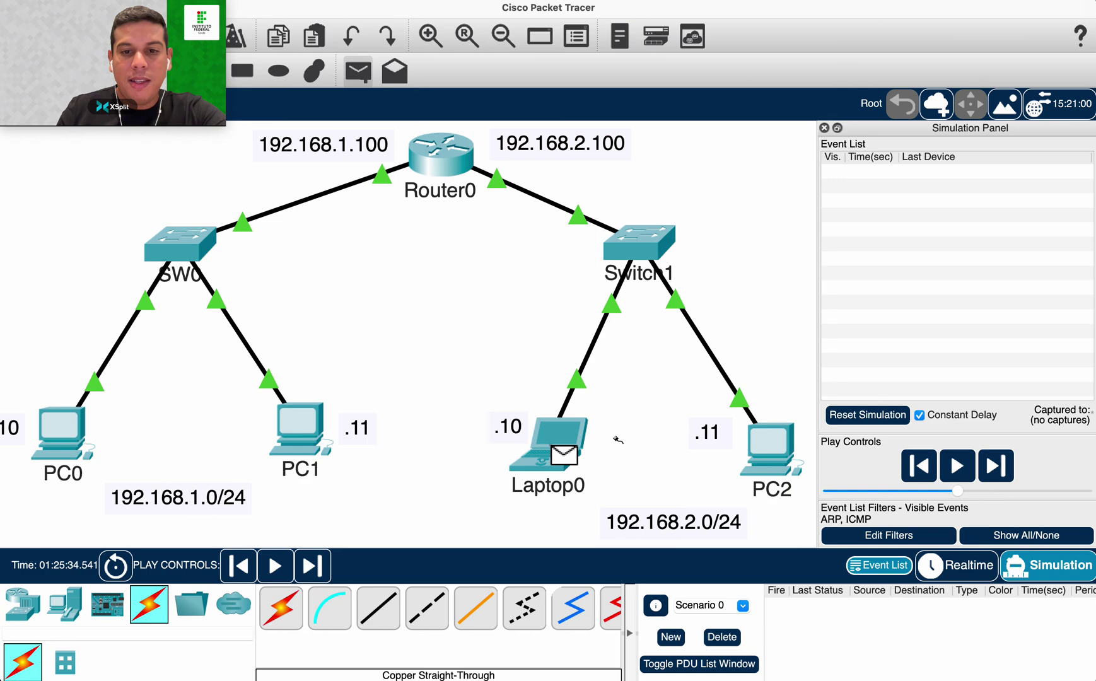
click(770, 443)
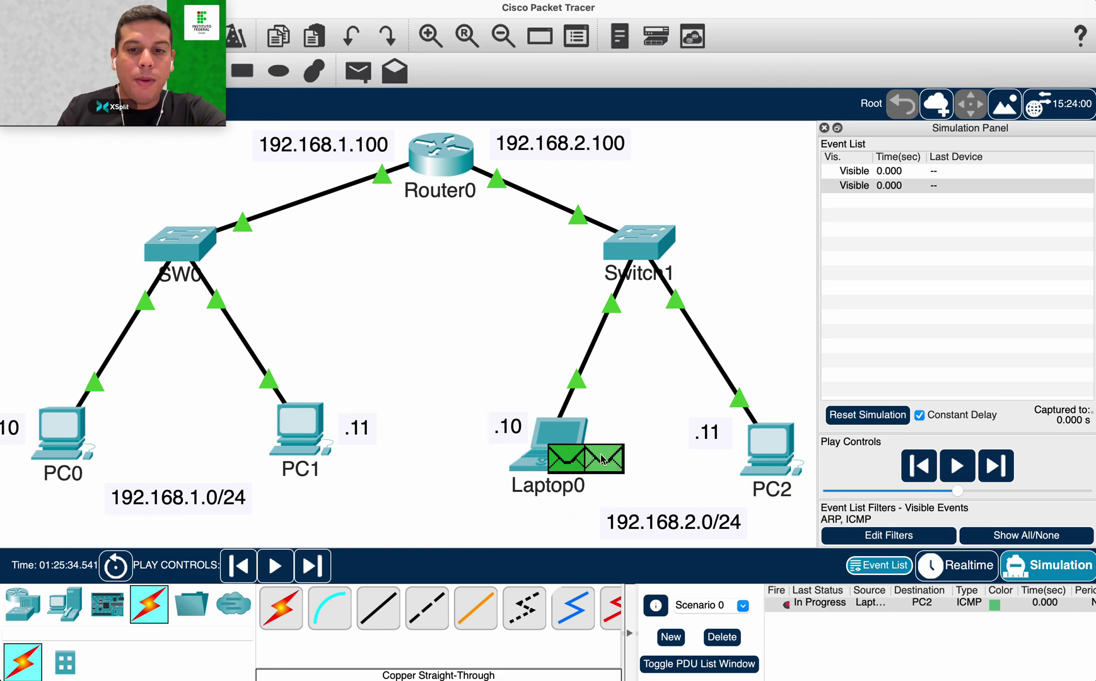
Step the Laptop0-to-PC2 ping through Switch1 to PC2 and back, then delete it.
click(1007, 466)
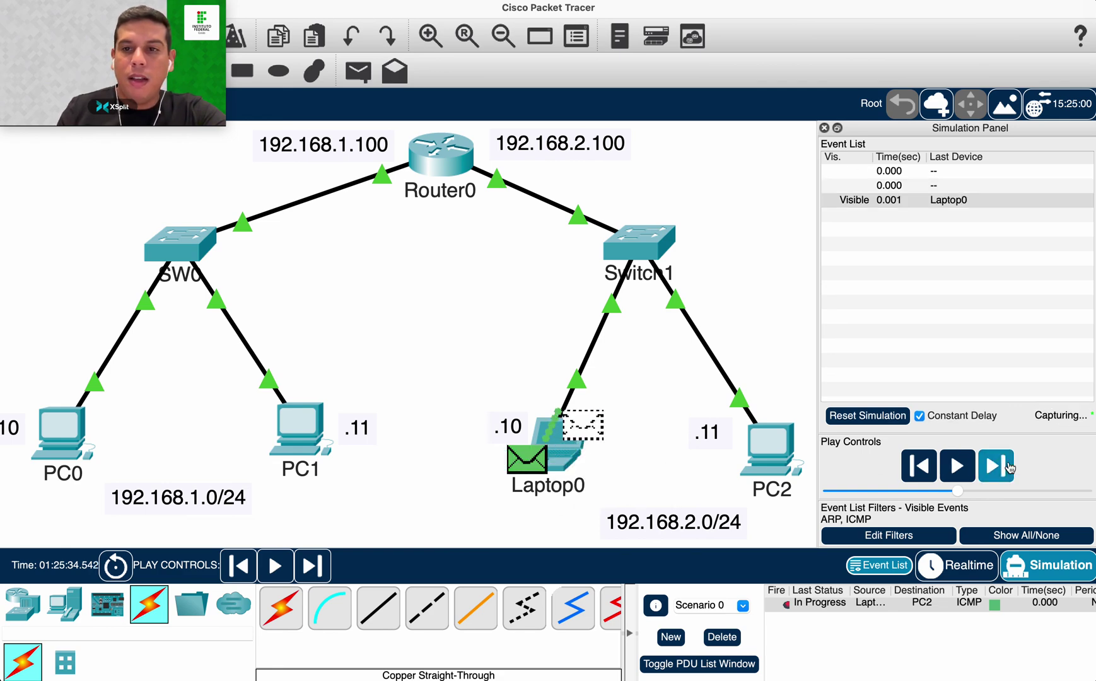
click(1008, 467)
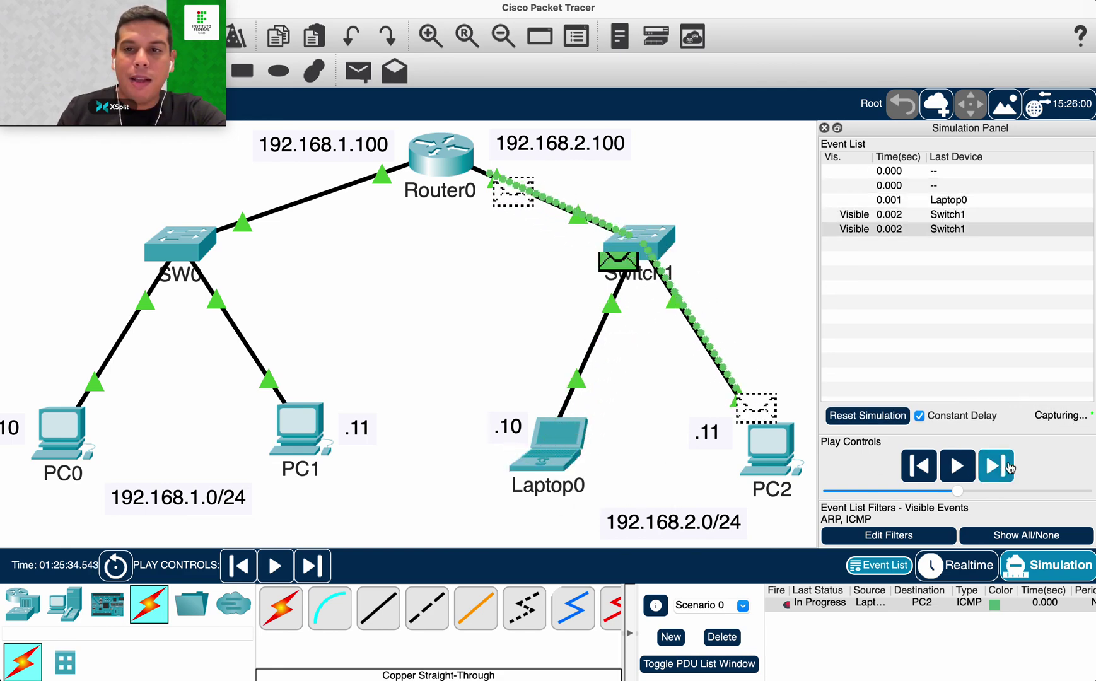
click(1007, 467)
click(1007, 467)
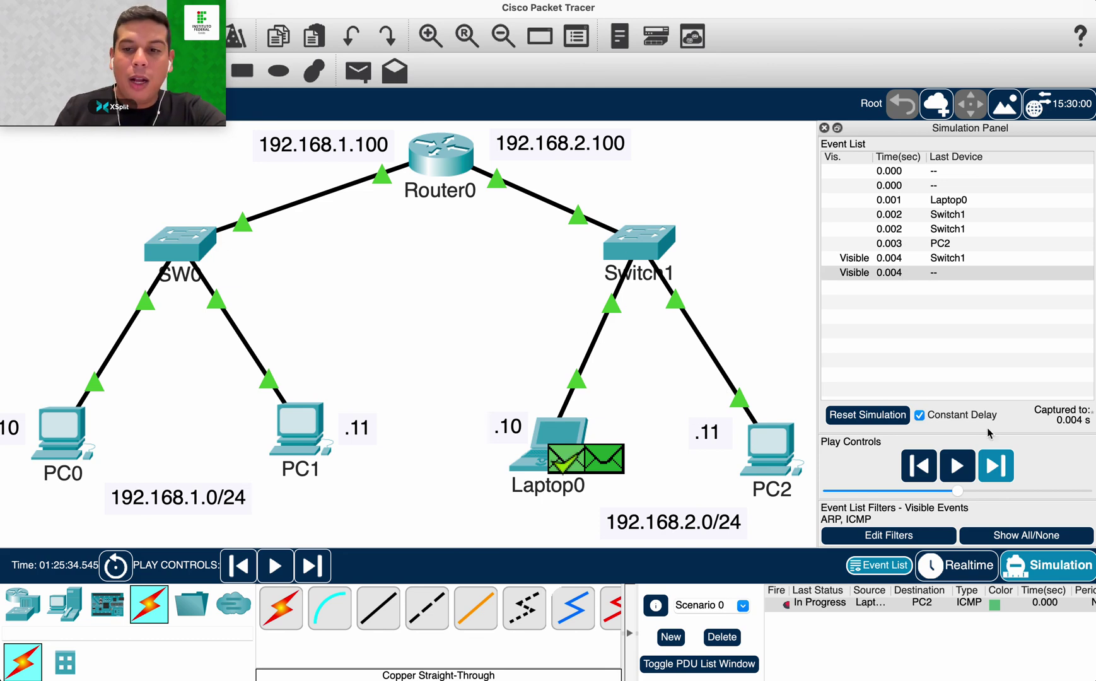
click(721, 637)
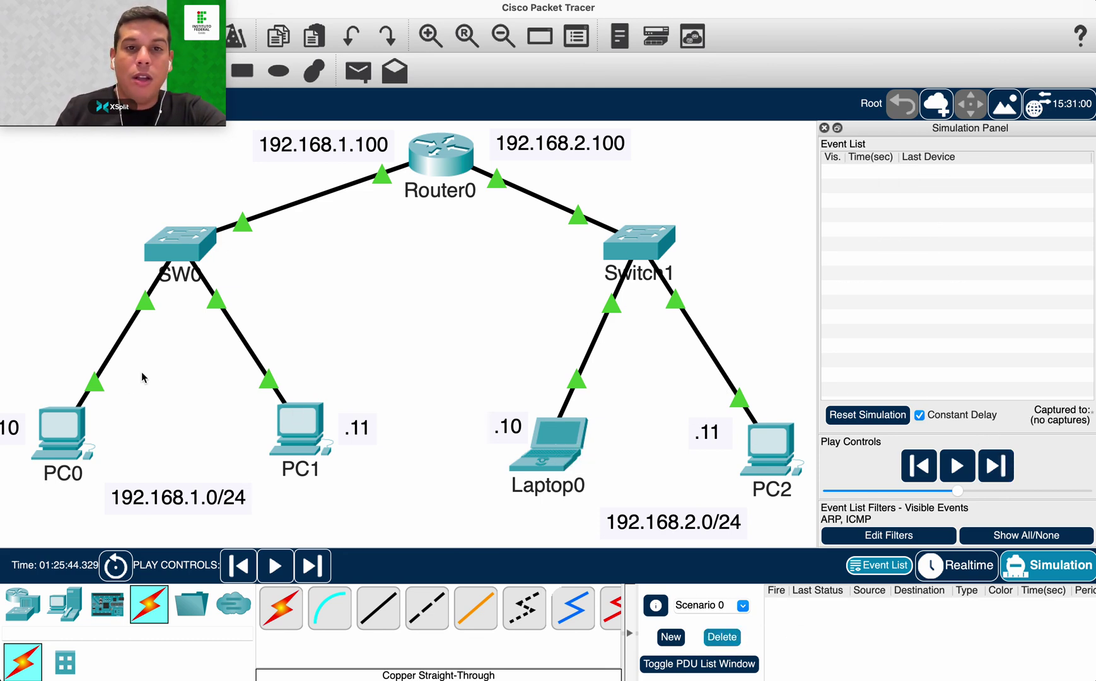
Dismiss the memory warning and add a simple PDU from PC0 to Laptop0.
click(362, 74)
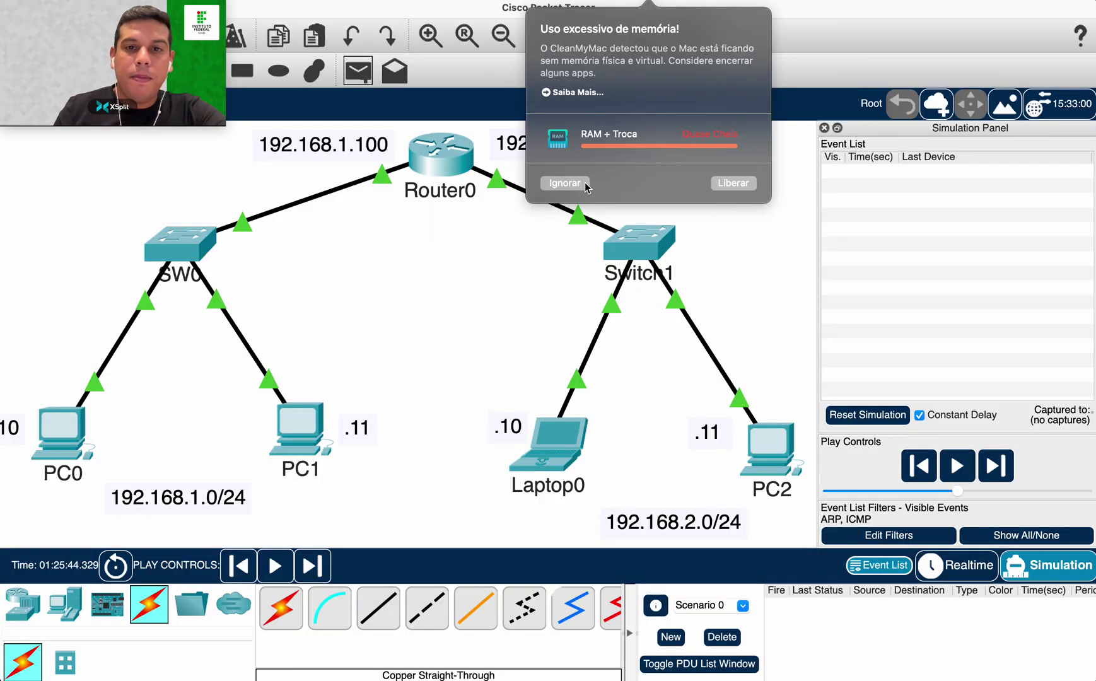
click(583, 183)
click(357, 72)
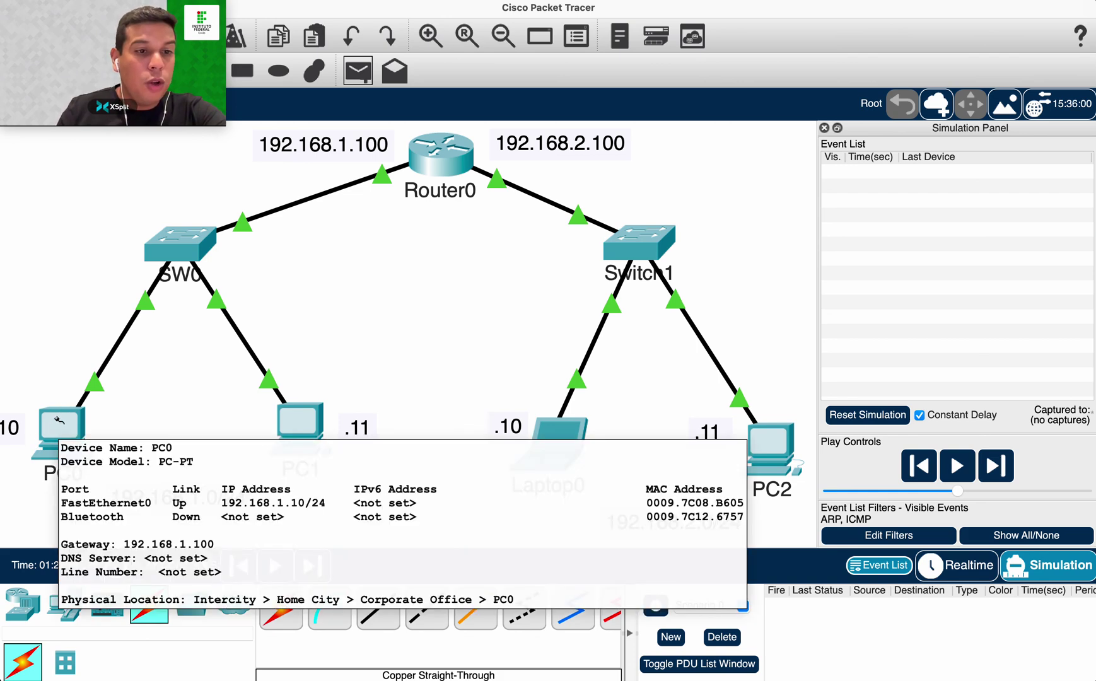
click(59, 420)
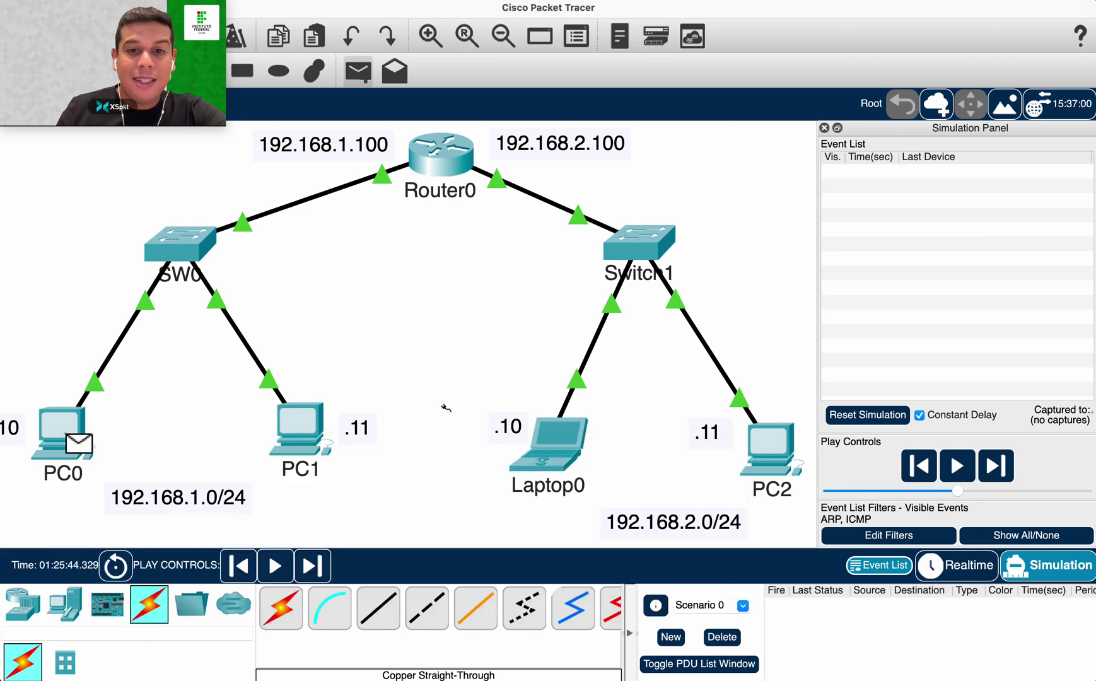
click(566, 431)
Step the PC0-to-Laptop0 ping from PC0 through SW0 until Router0 answers.
click(993, 472)
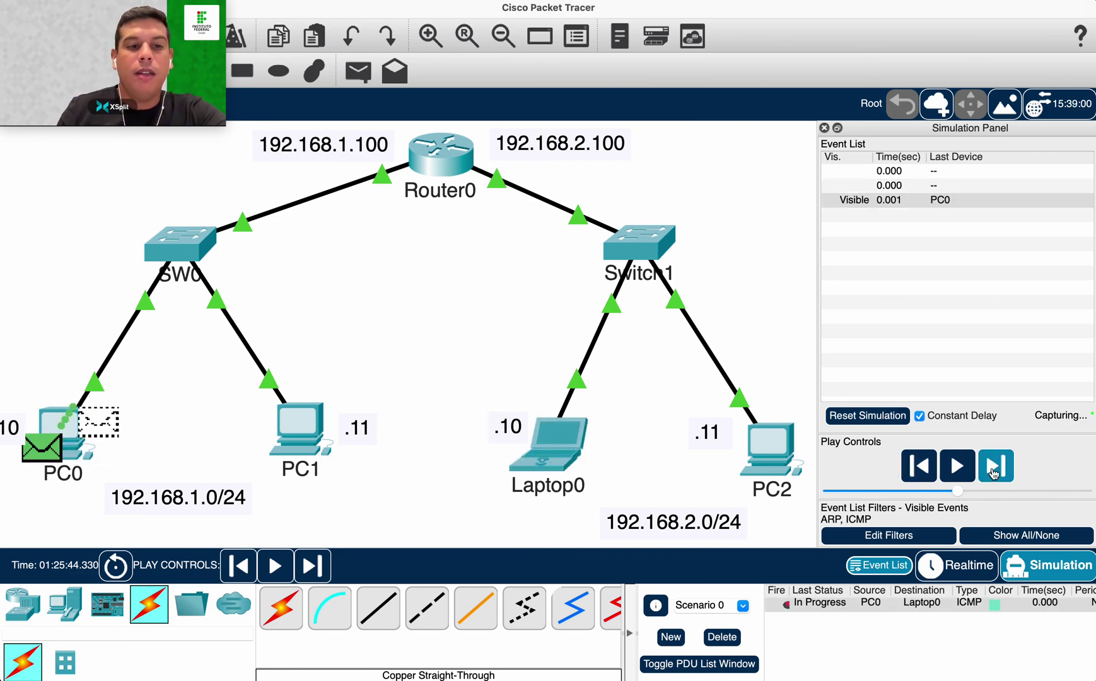
click(994, 469)
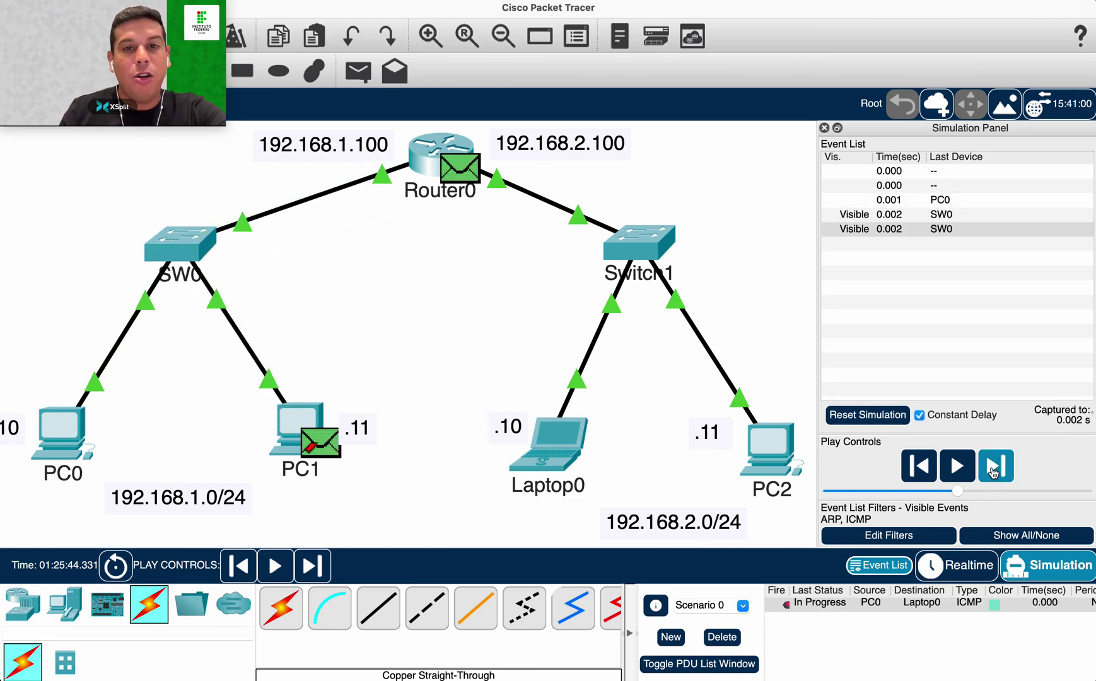
click(993, 469)
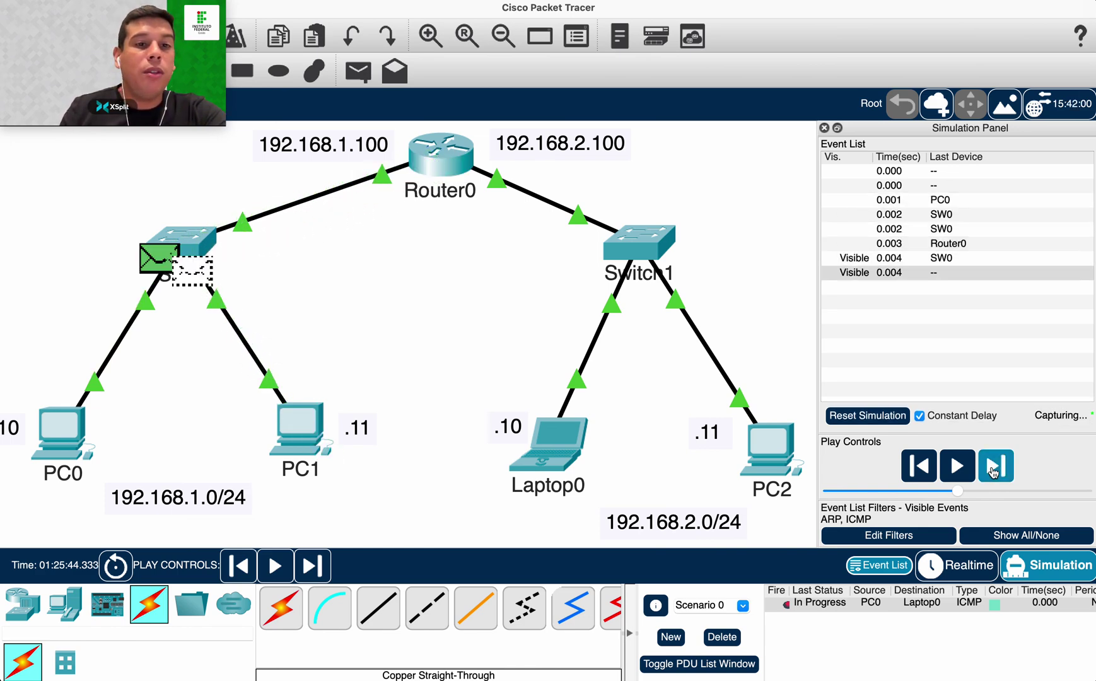
click(993, 469)
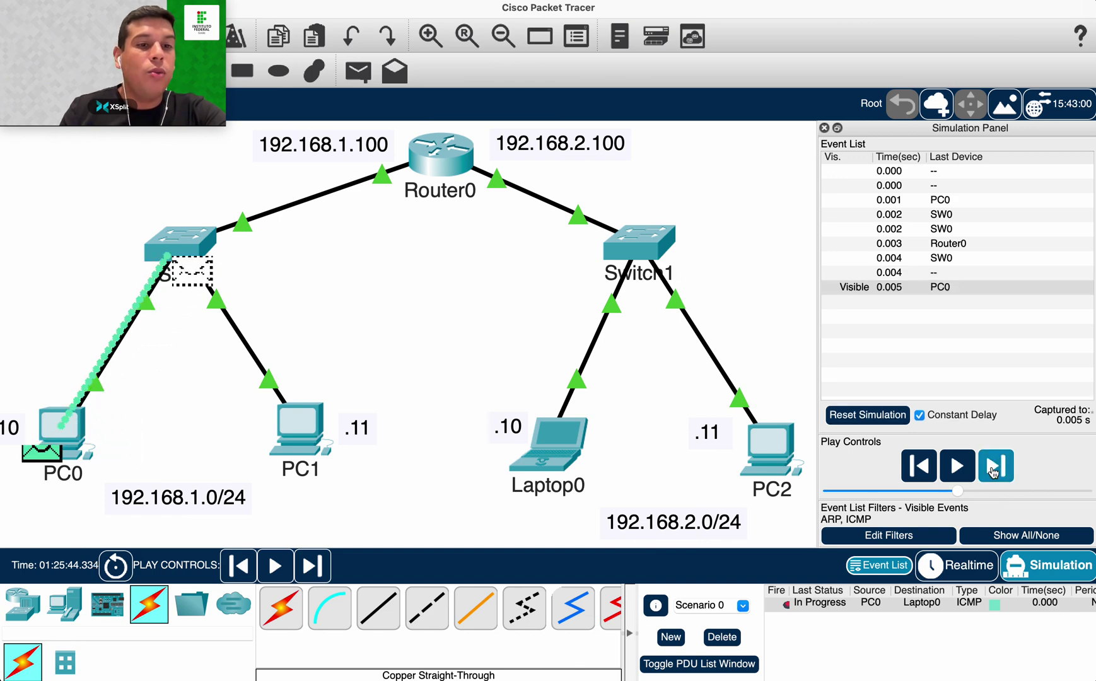
click(993, 469)
Forward the ping via Router0 and Switch1 to Laptop0 and back, then reset the simulation.
click(993, 469)
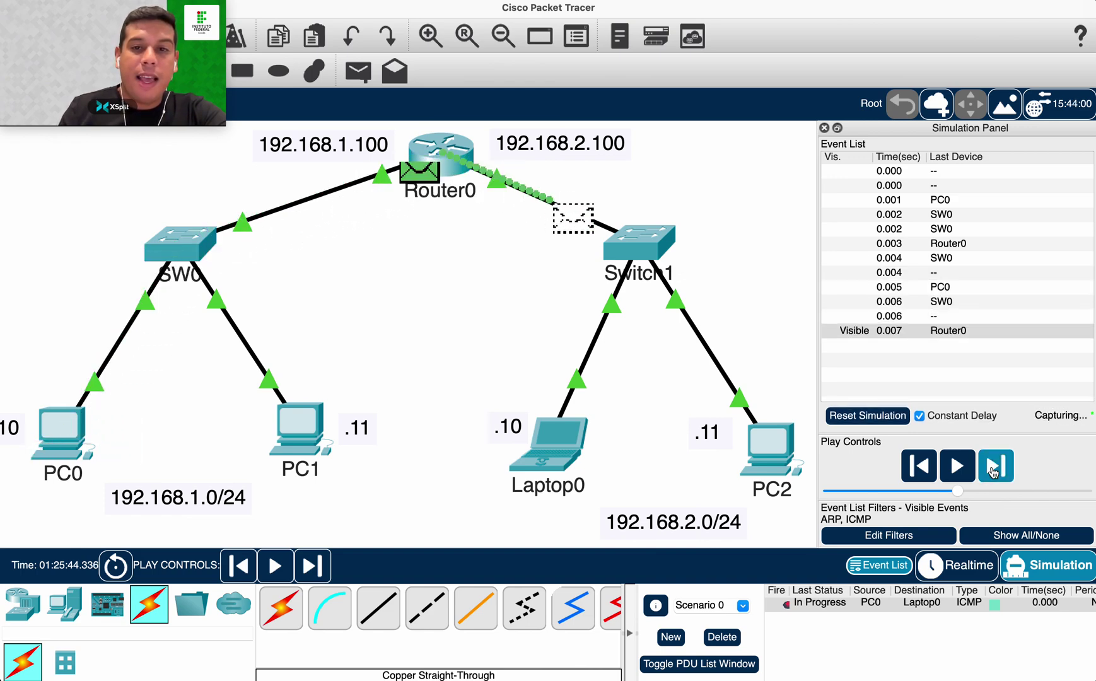
click(994, 469)
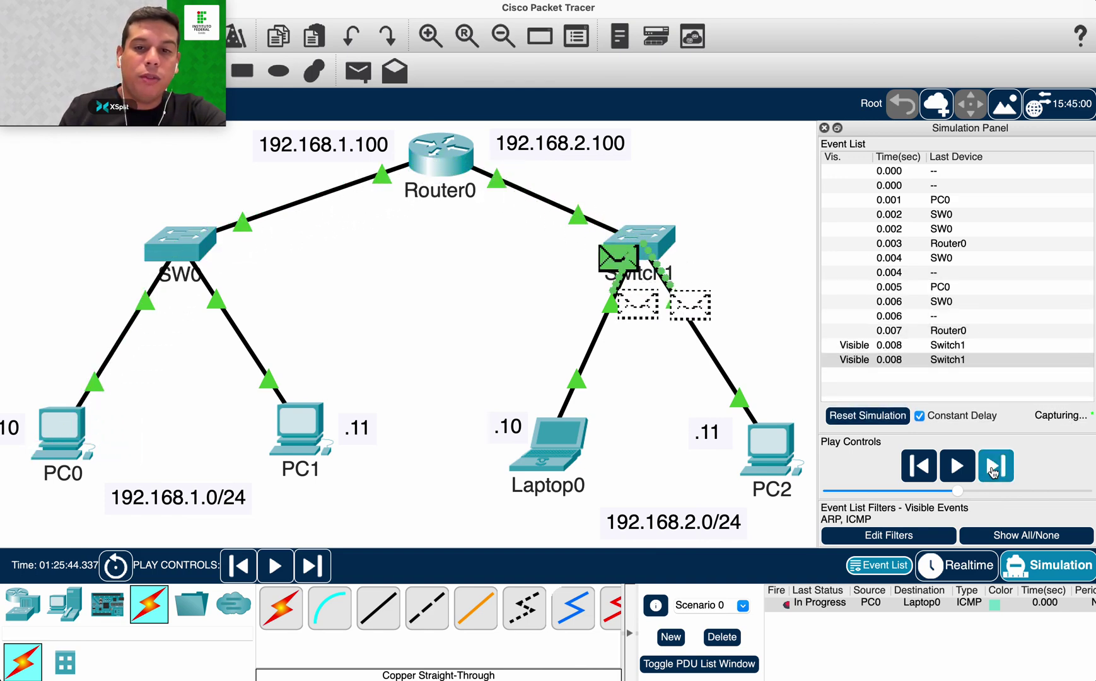
click(994, 469)
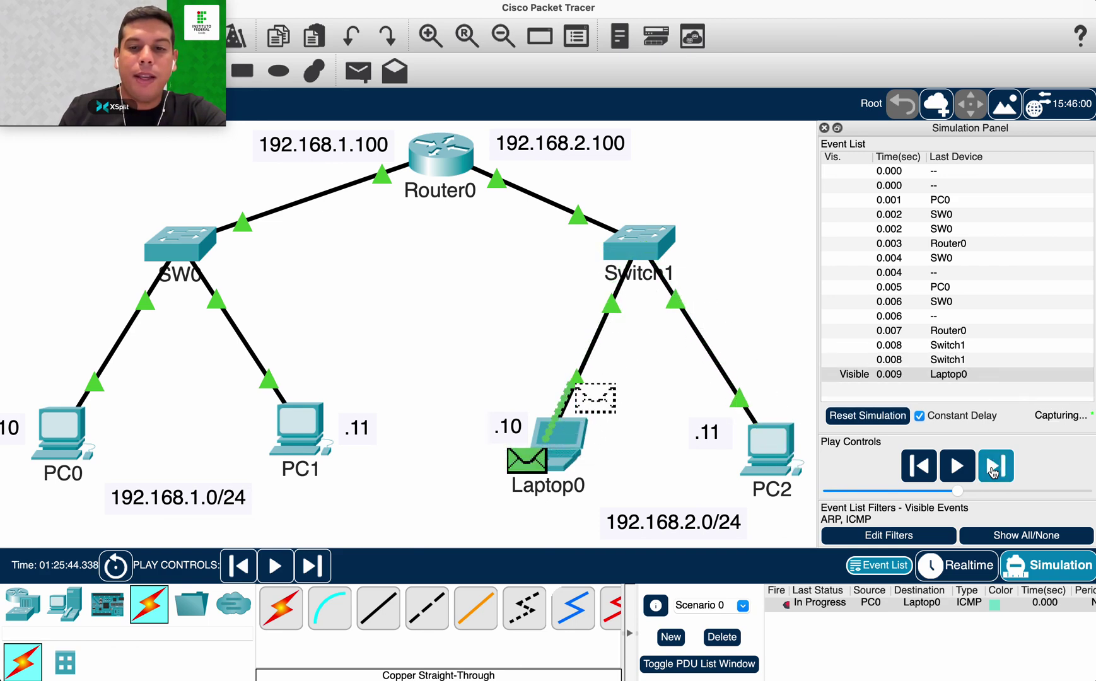
click(994, 469)
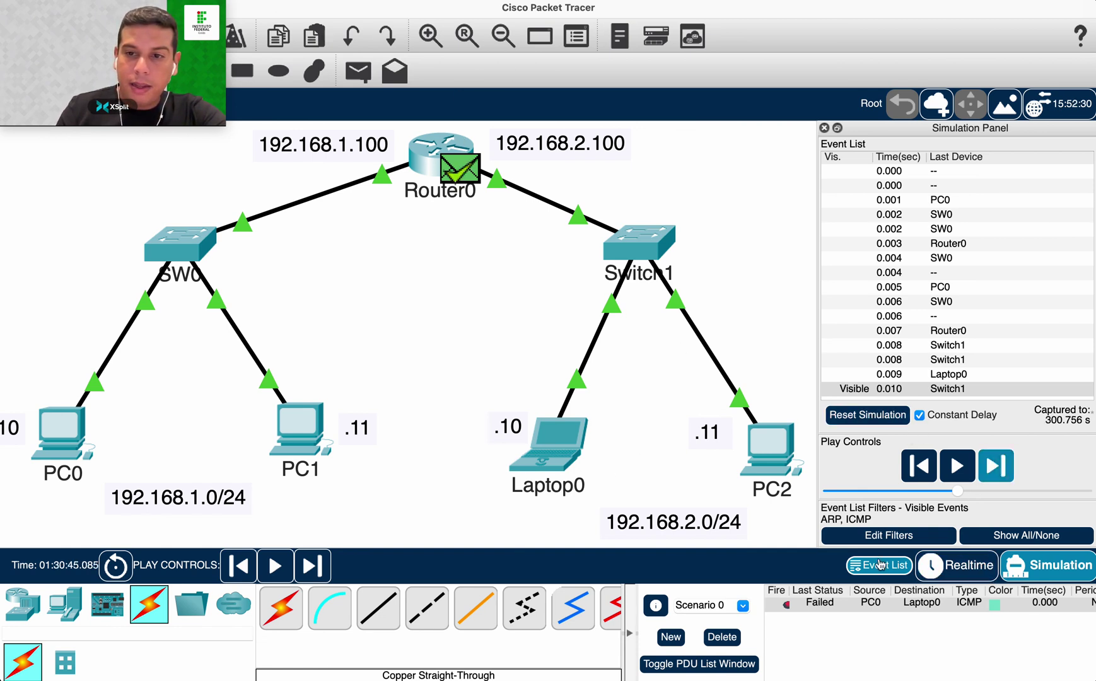
click(868, 414)
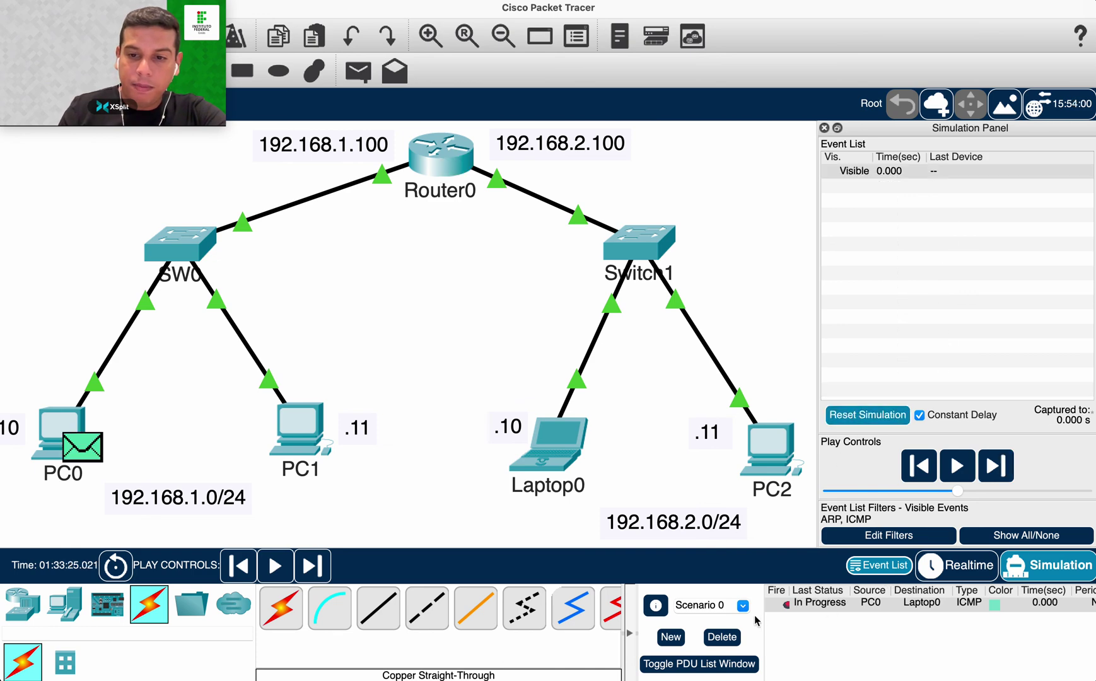
Delete the existing ping and create a new PC0-to-Laptop0 simple PDU.
click(721, 636)
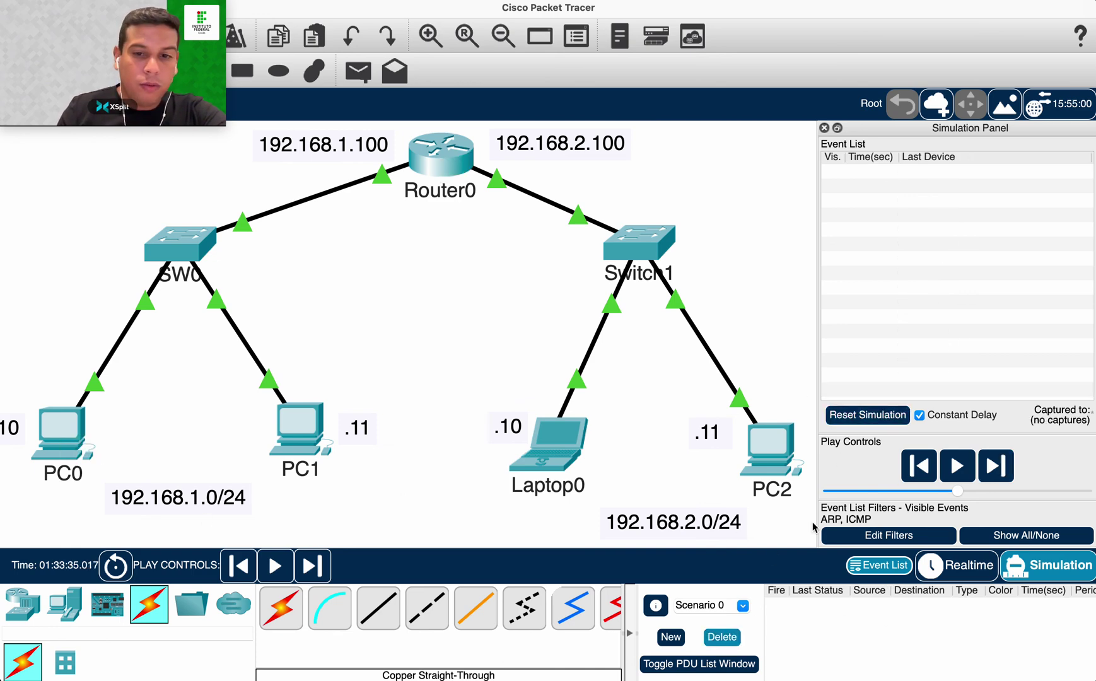
click(357, 71)
click(64, 424)
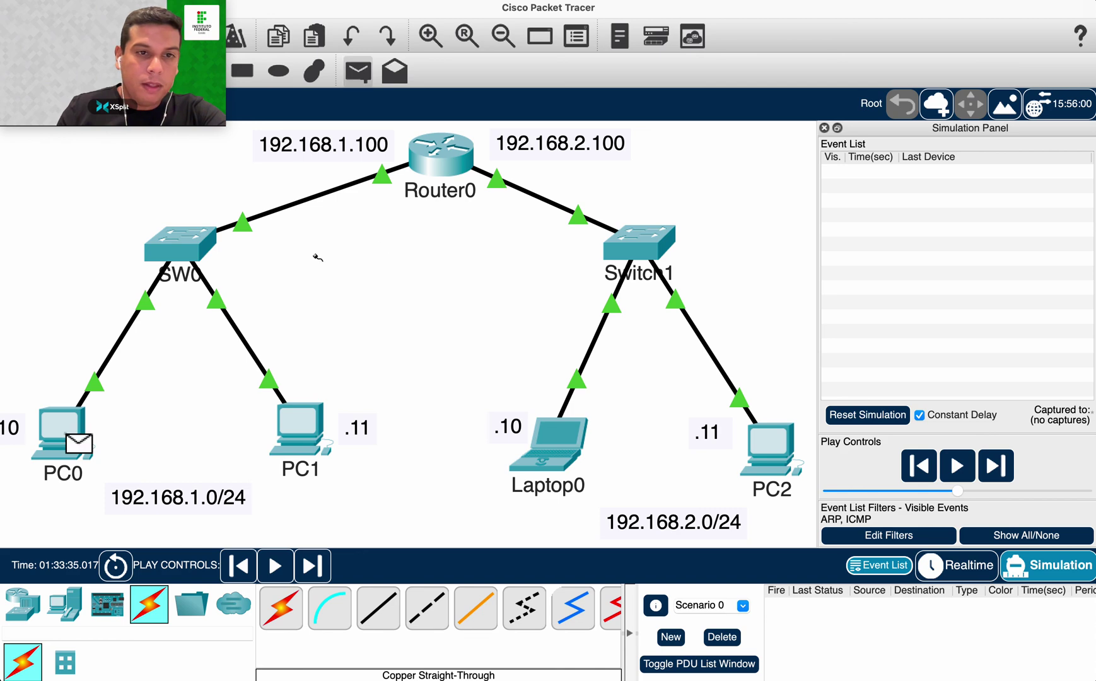
click(581, 434)
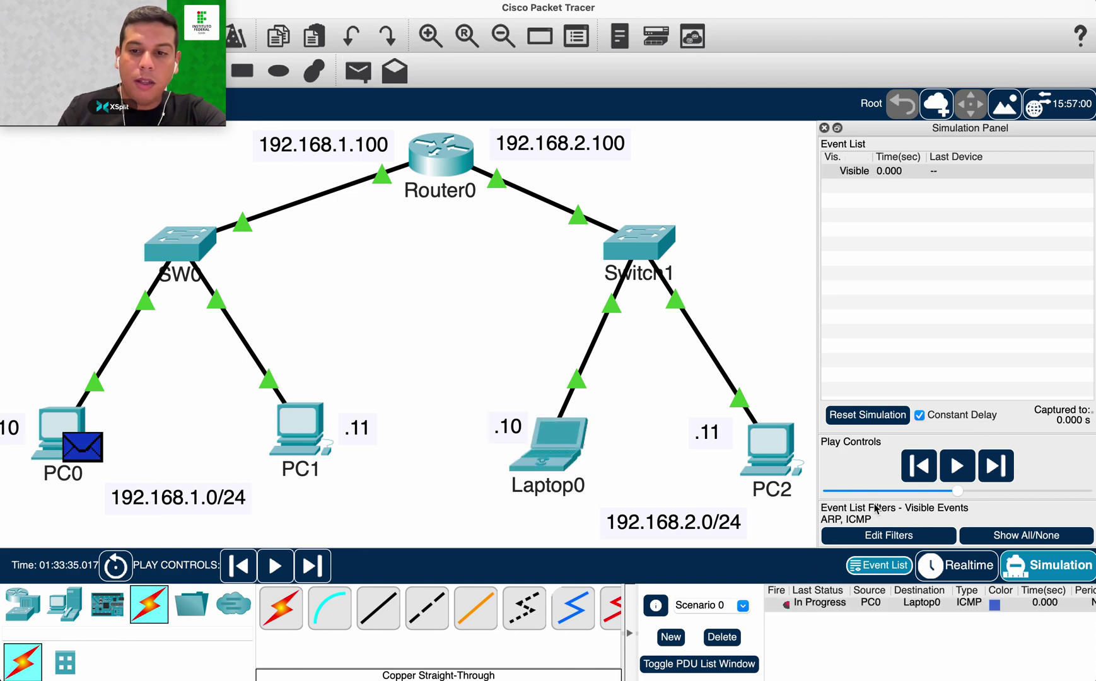
Select the PC0-to-Laptop0 entry, confirm it succeeds in Realtime, then return to Simulation.
click(838, 605)
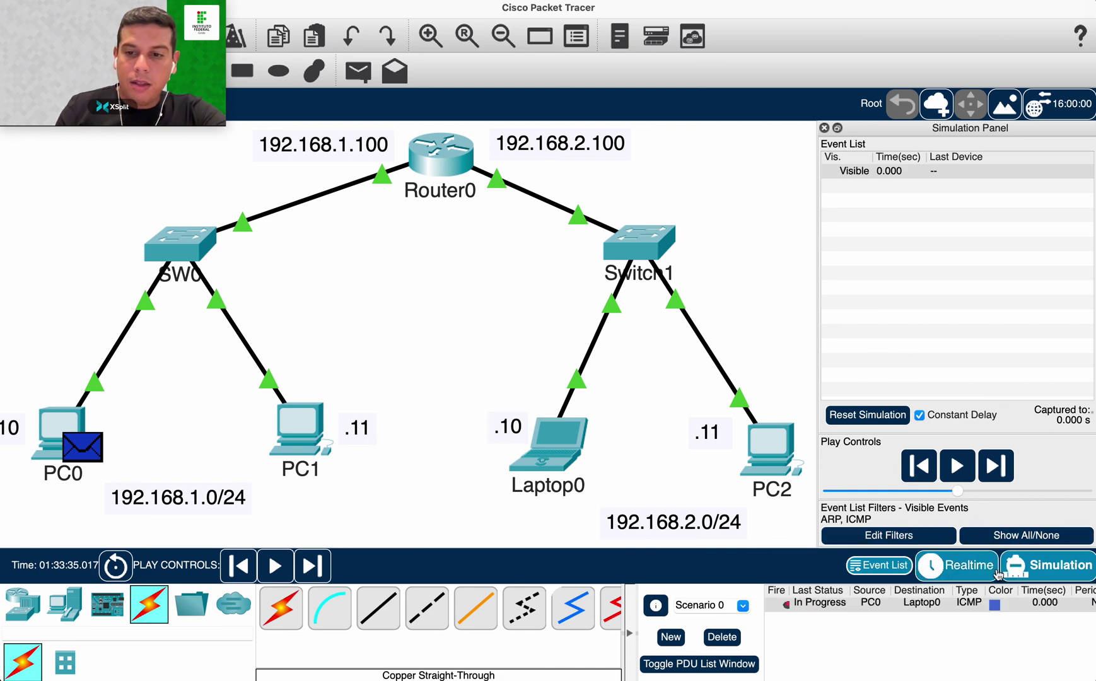
click(962, 565)
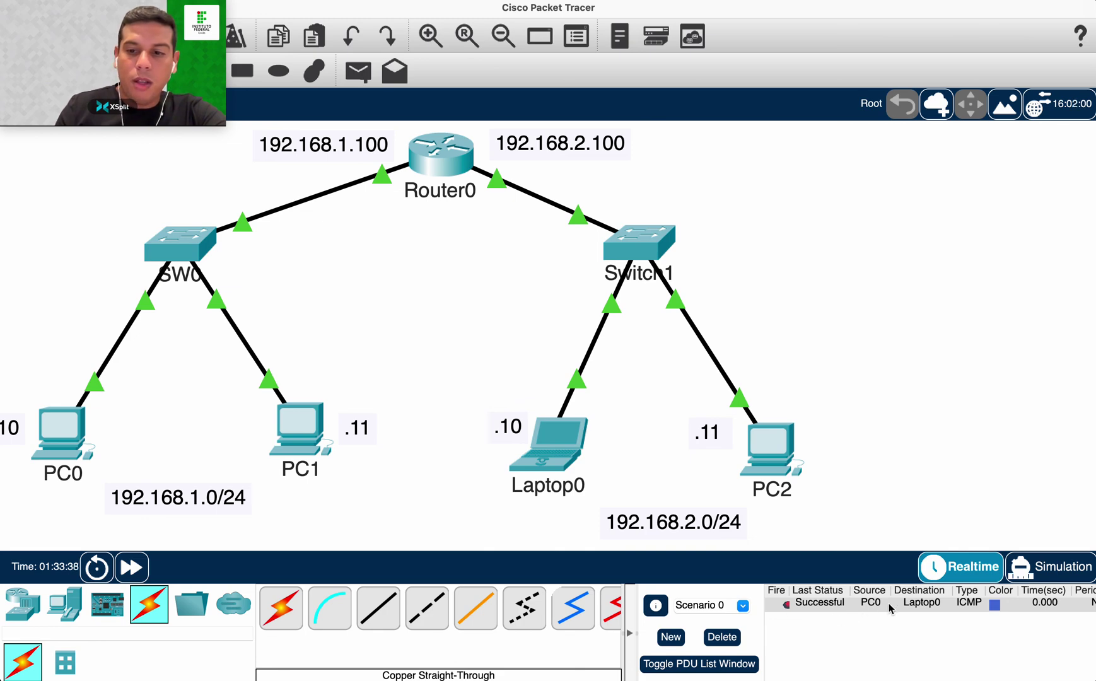
click(1050, 565)
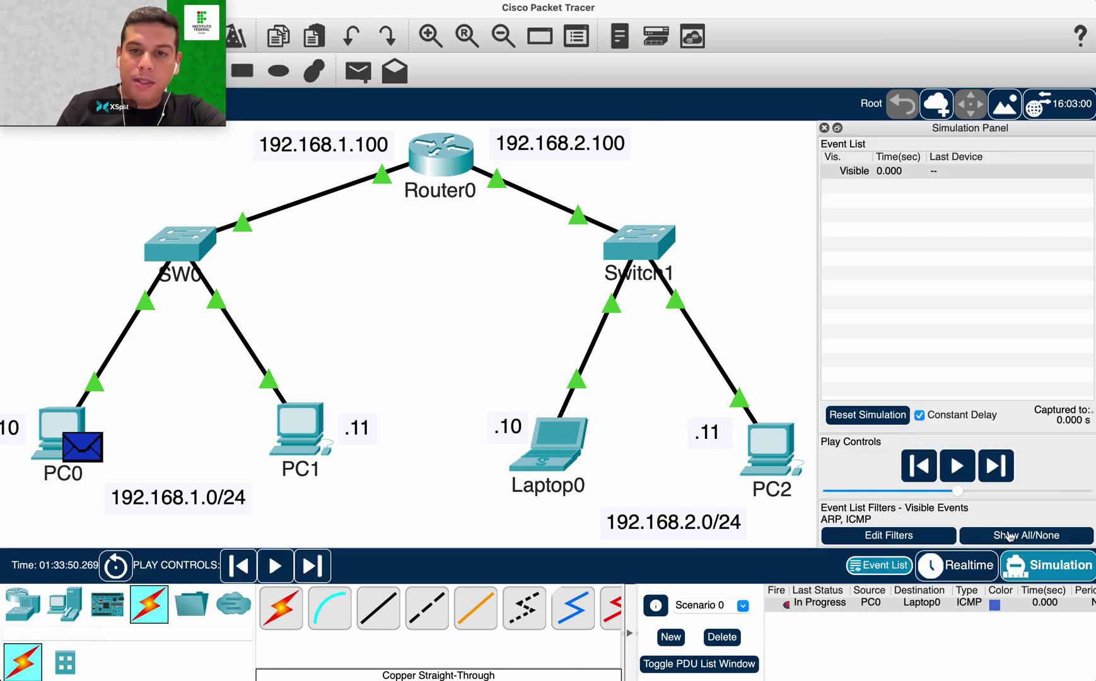
Step the PC0-to-Laptop0 ping through SW0, Router0 and Switch1 to Laptop0.
click(995, 467)
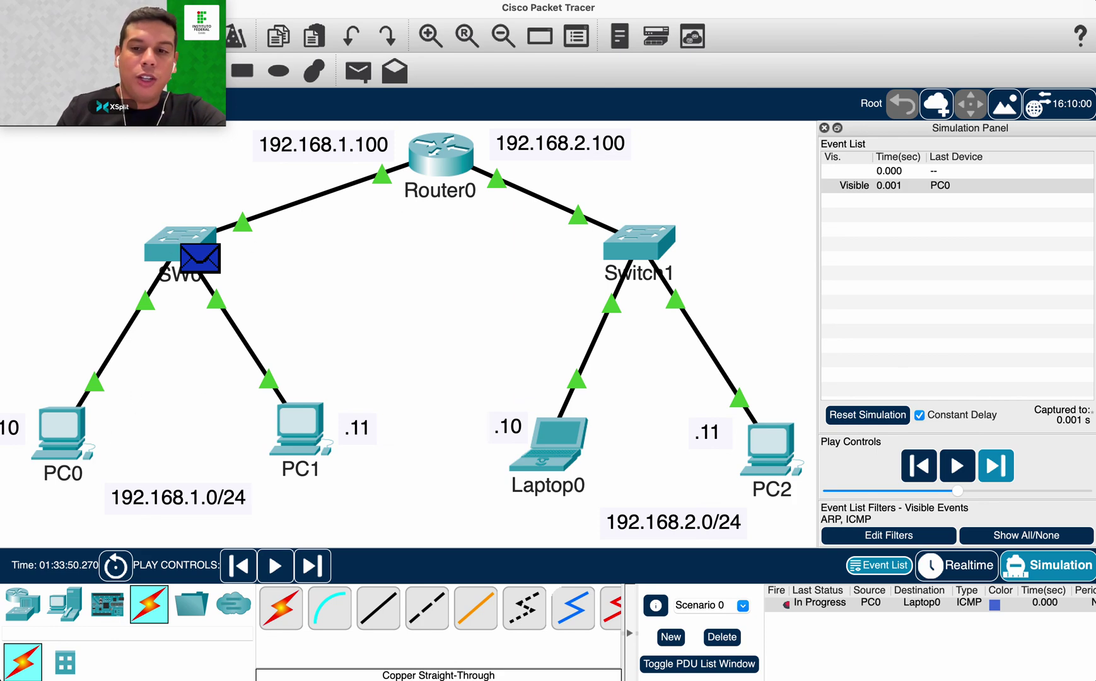
click(997, 474)
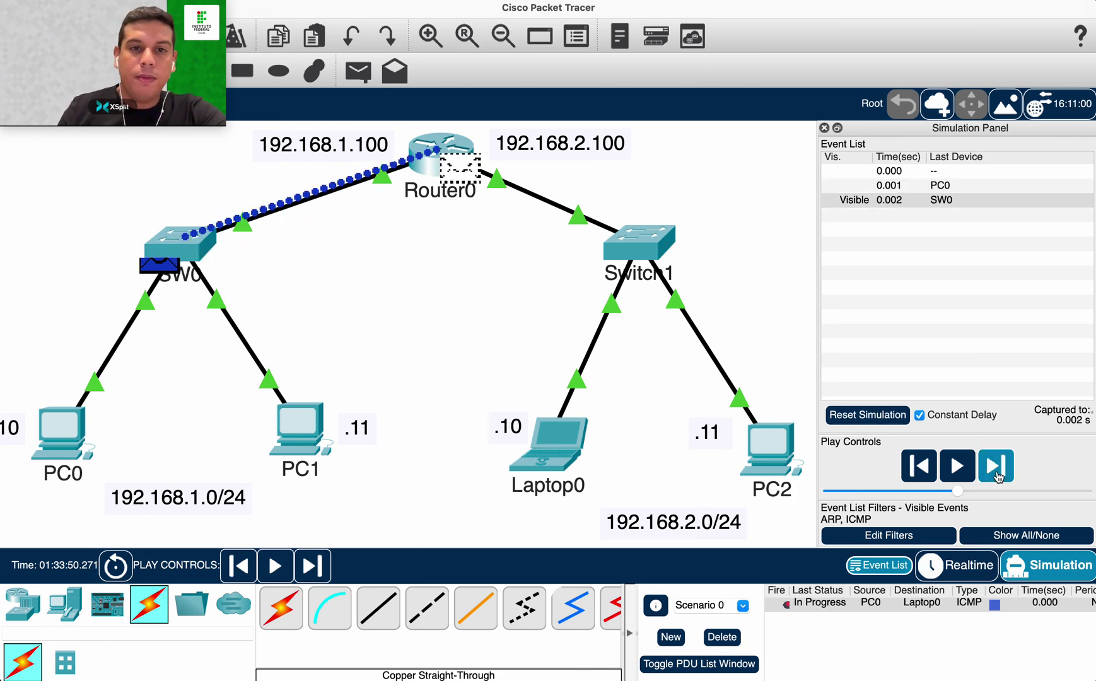
click(998, 474)
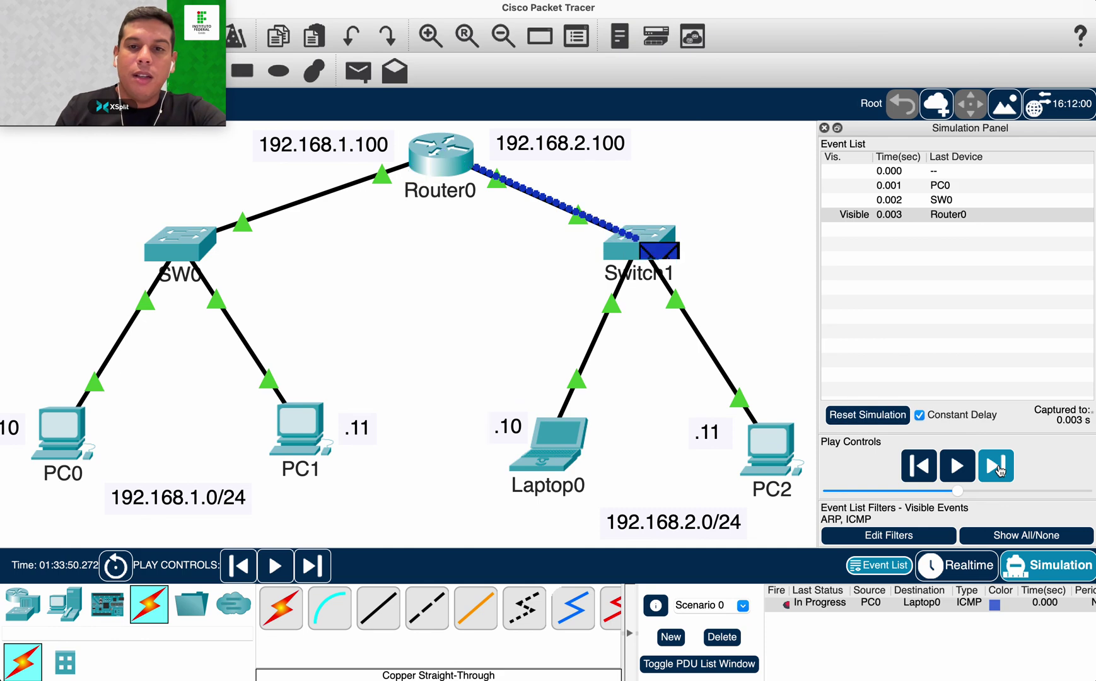
click(999, 471)
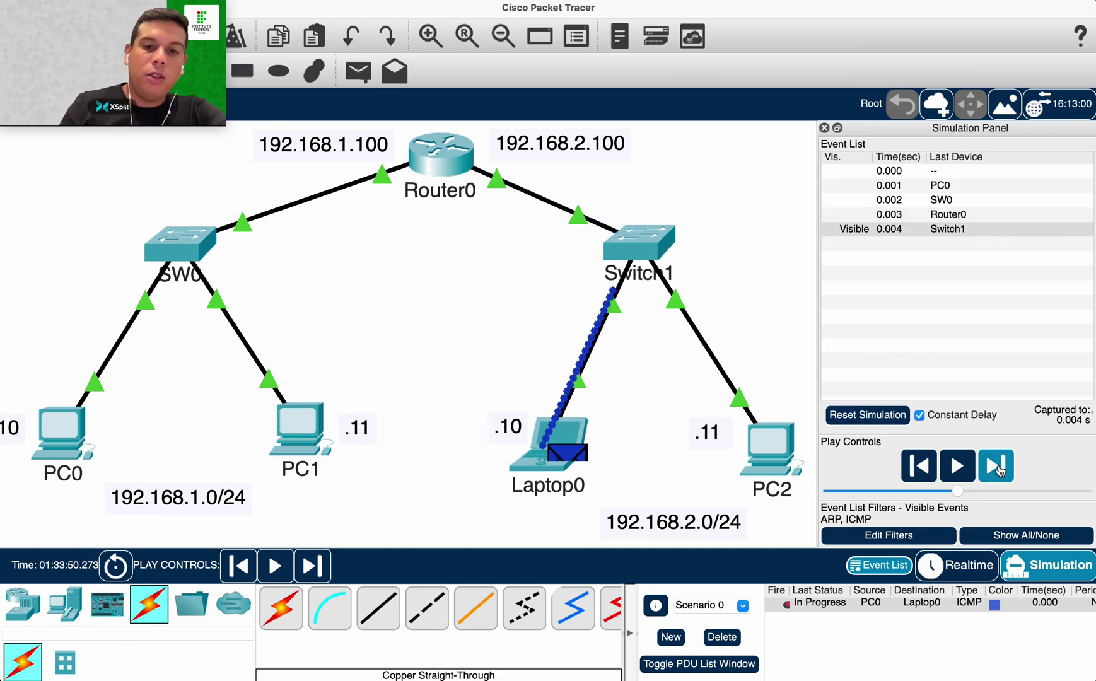
Step the reply from Laptop0 back through Switch1, Router0 and SW0 to PC0.
click(999, 471)
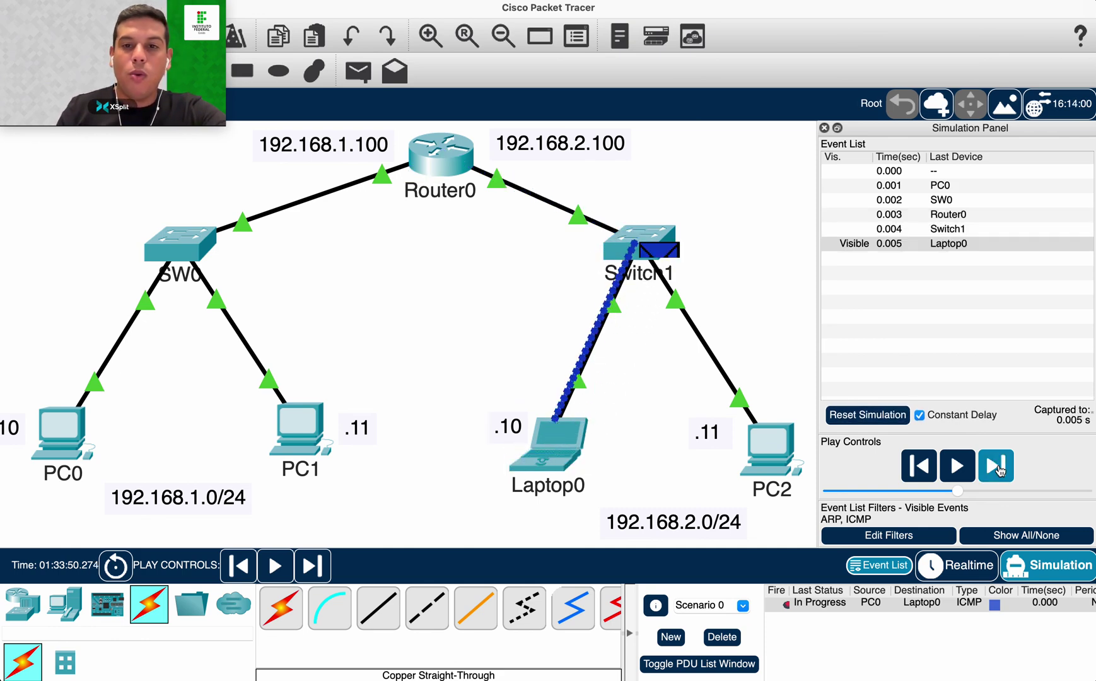
click(999, 470)
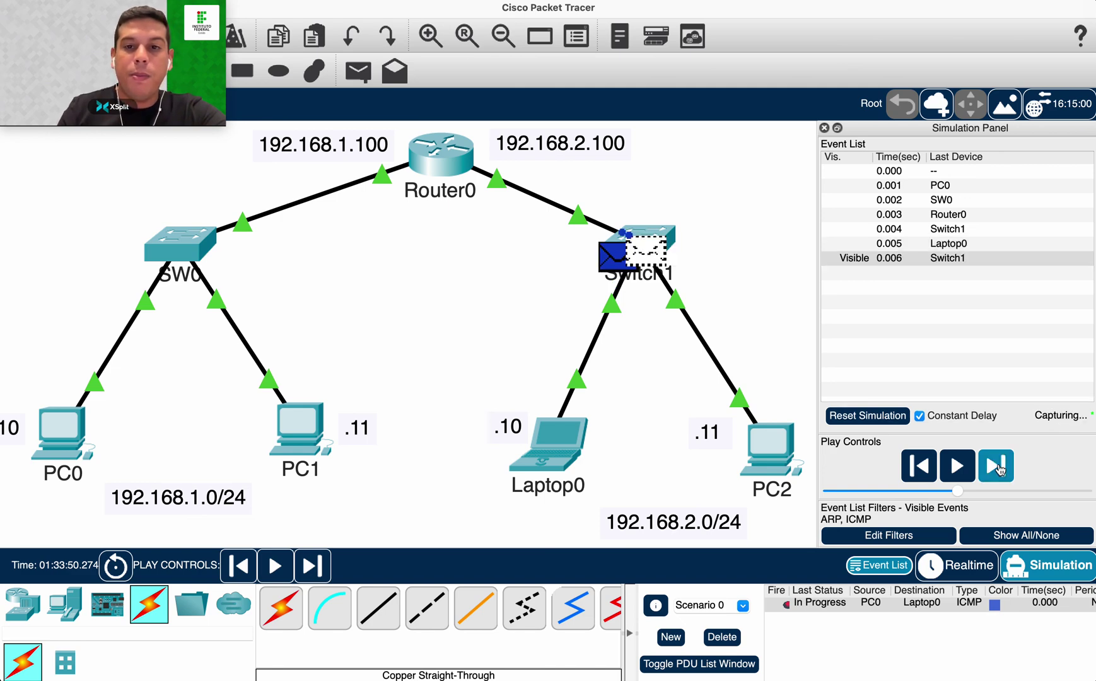
click(998, 468)
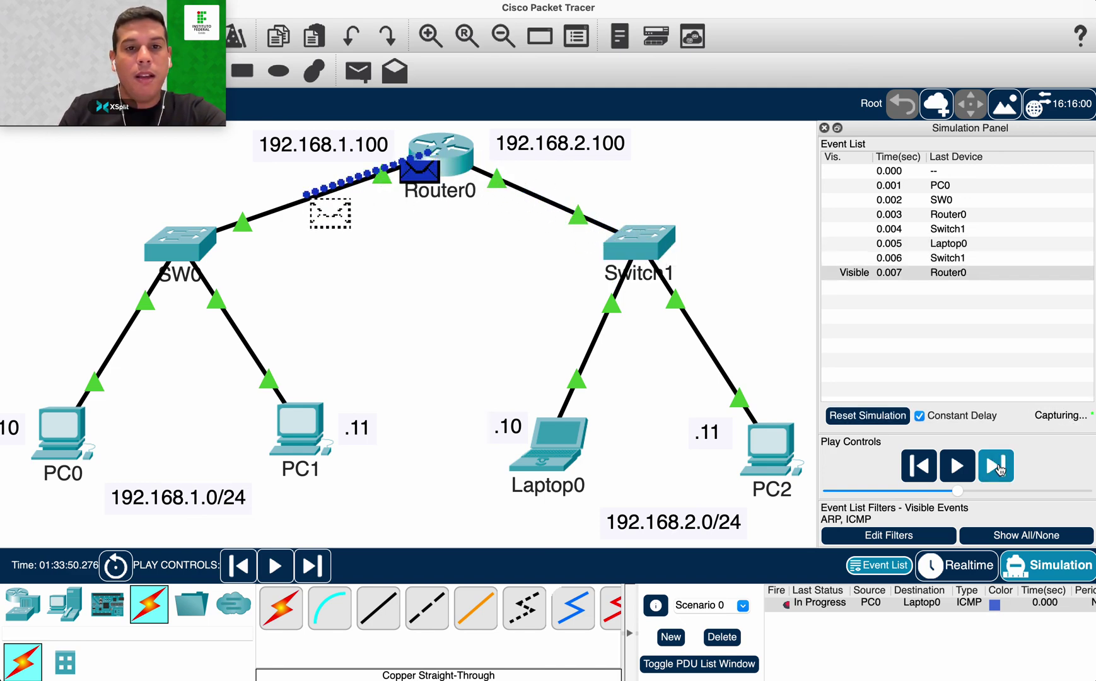
click(999, 468)
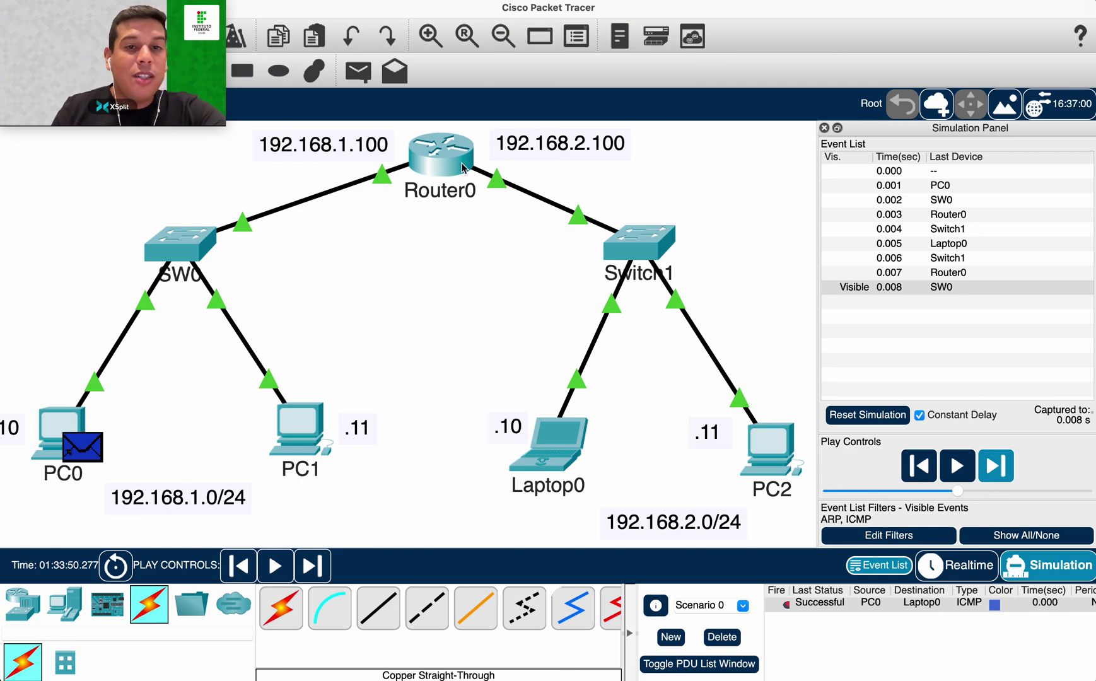
mouse_move(460, 167)
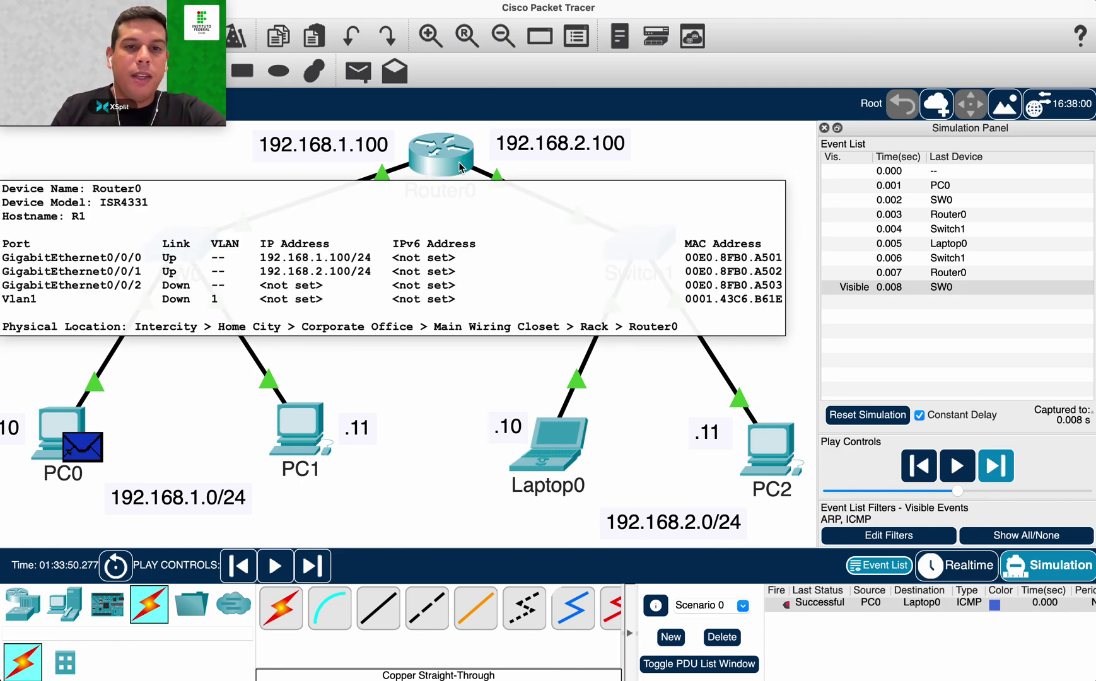